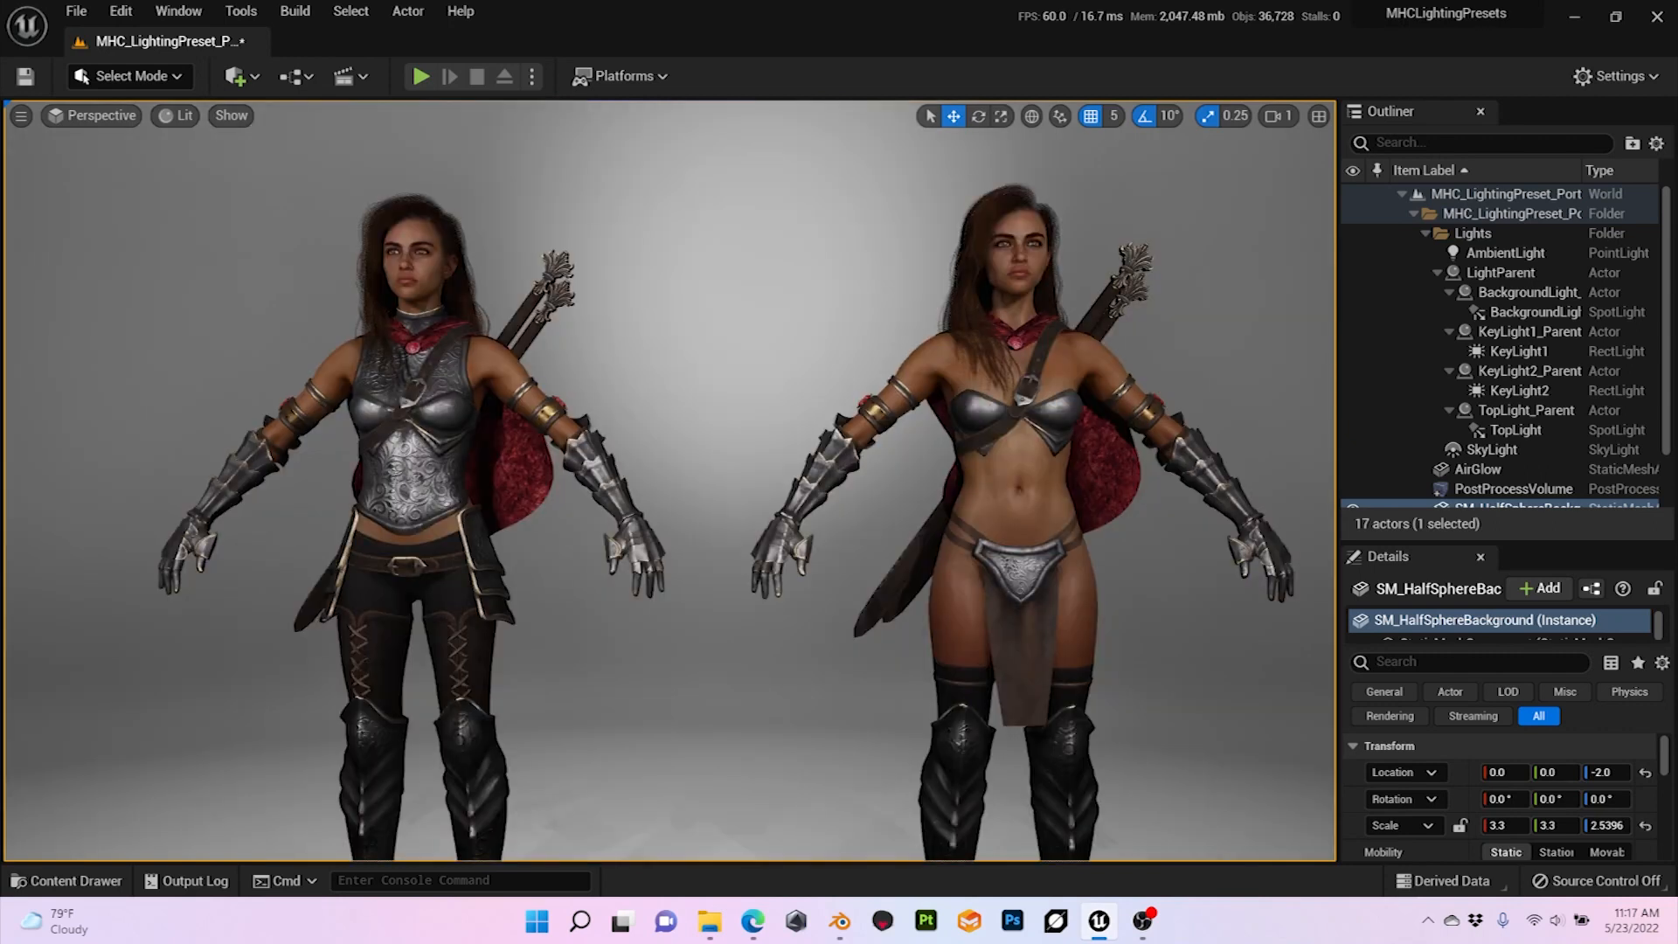
Step: Switch to the browser to view the Hair Tool for Blender product page, and return to Blender
{"action": "left_click", "coordinate": [413, 463]}
{"action": "left_click", "coordinate": [753, 921]}
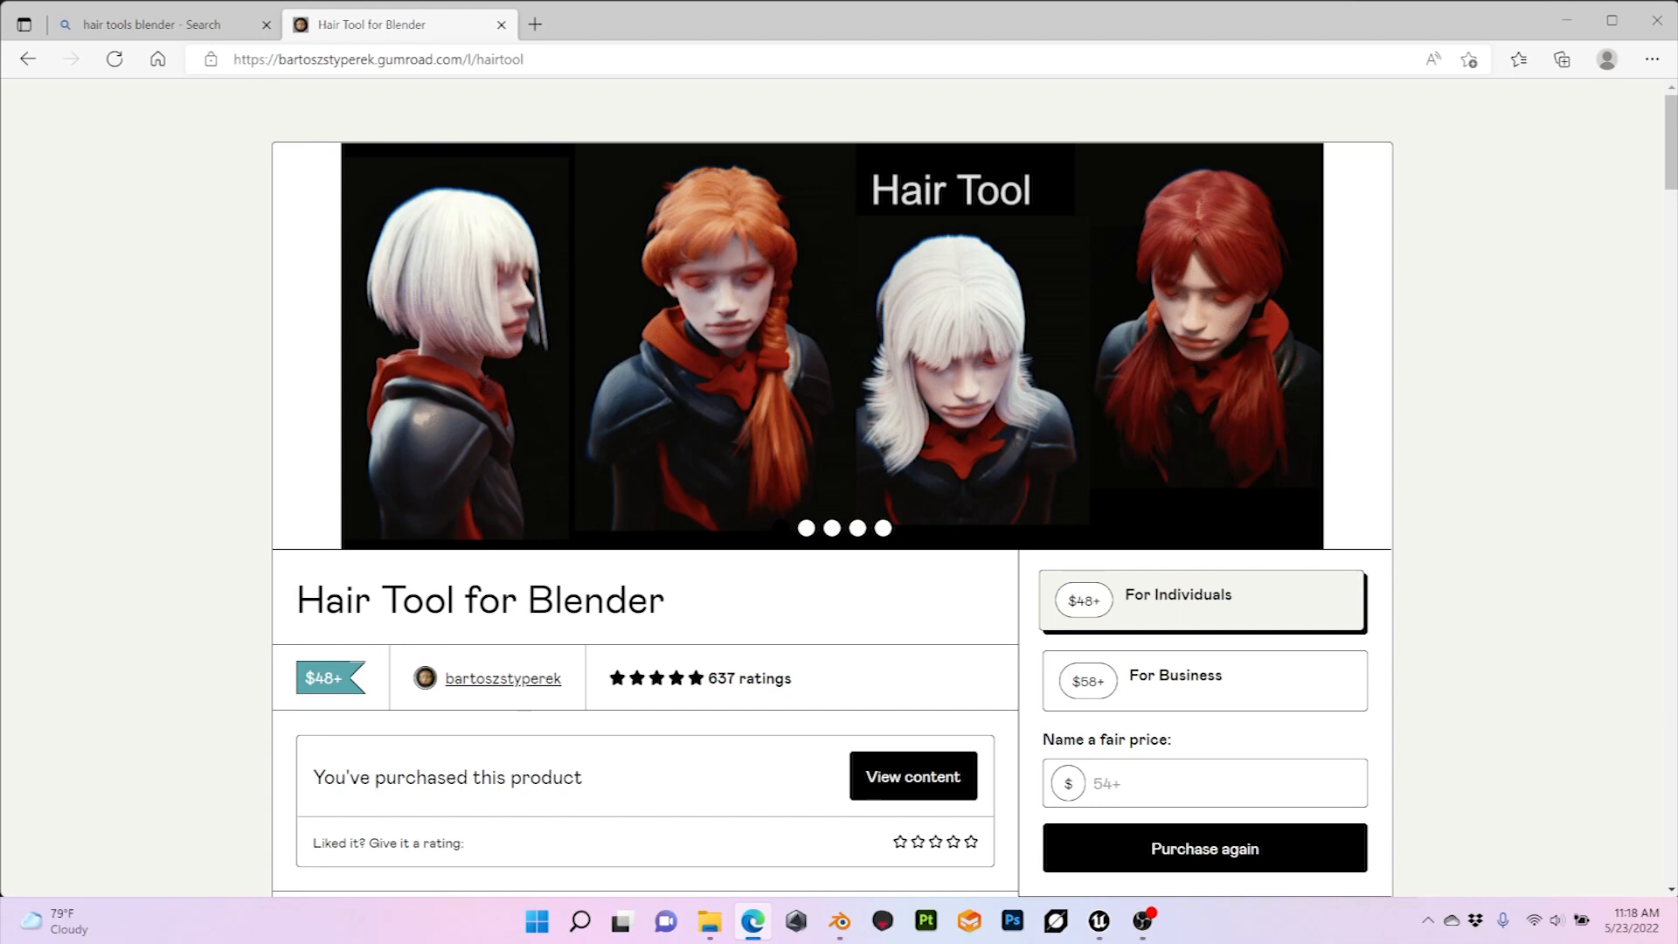
{"action": "key", "text": "alt+Tab"}
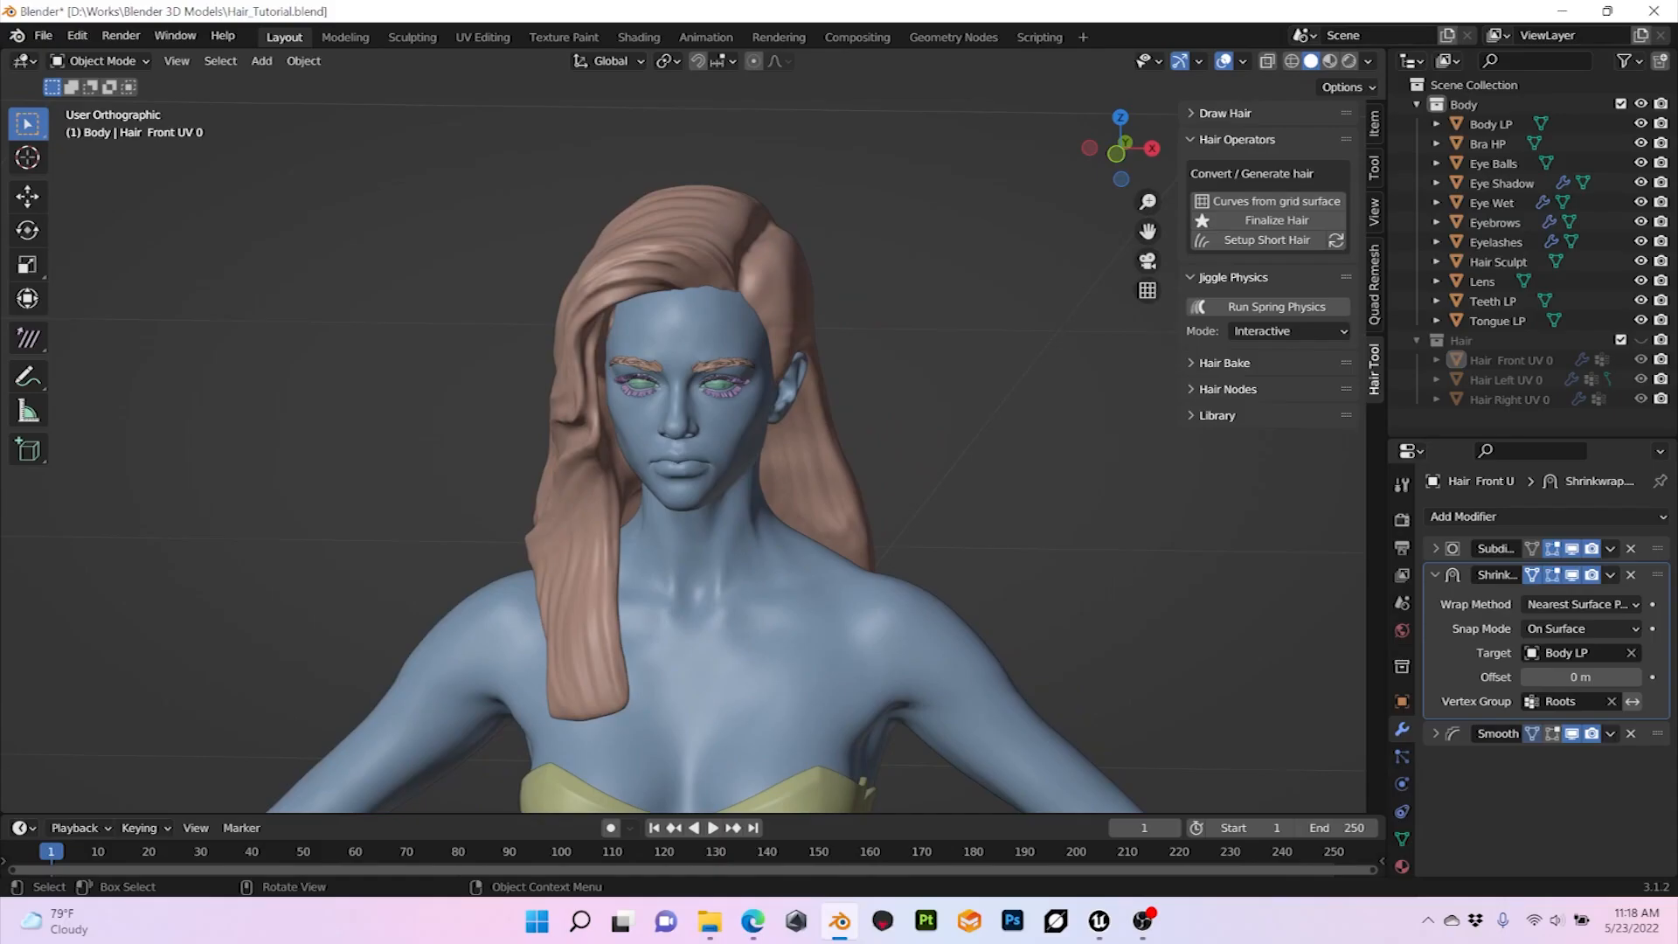
Step: Show the Hair collection in place of the Hair Sculpt and generate curves from the Hair Front UV 0 grid surface
{"action": "middle_click_drag", "start_coordinate": [787, 455], "coordinate": [387, 457]}
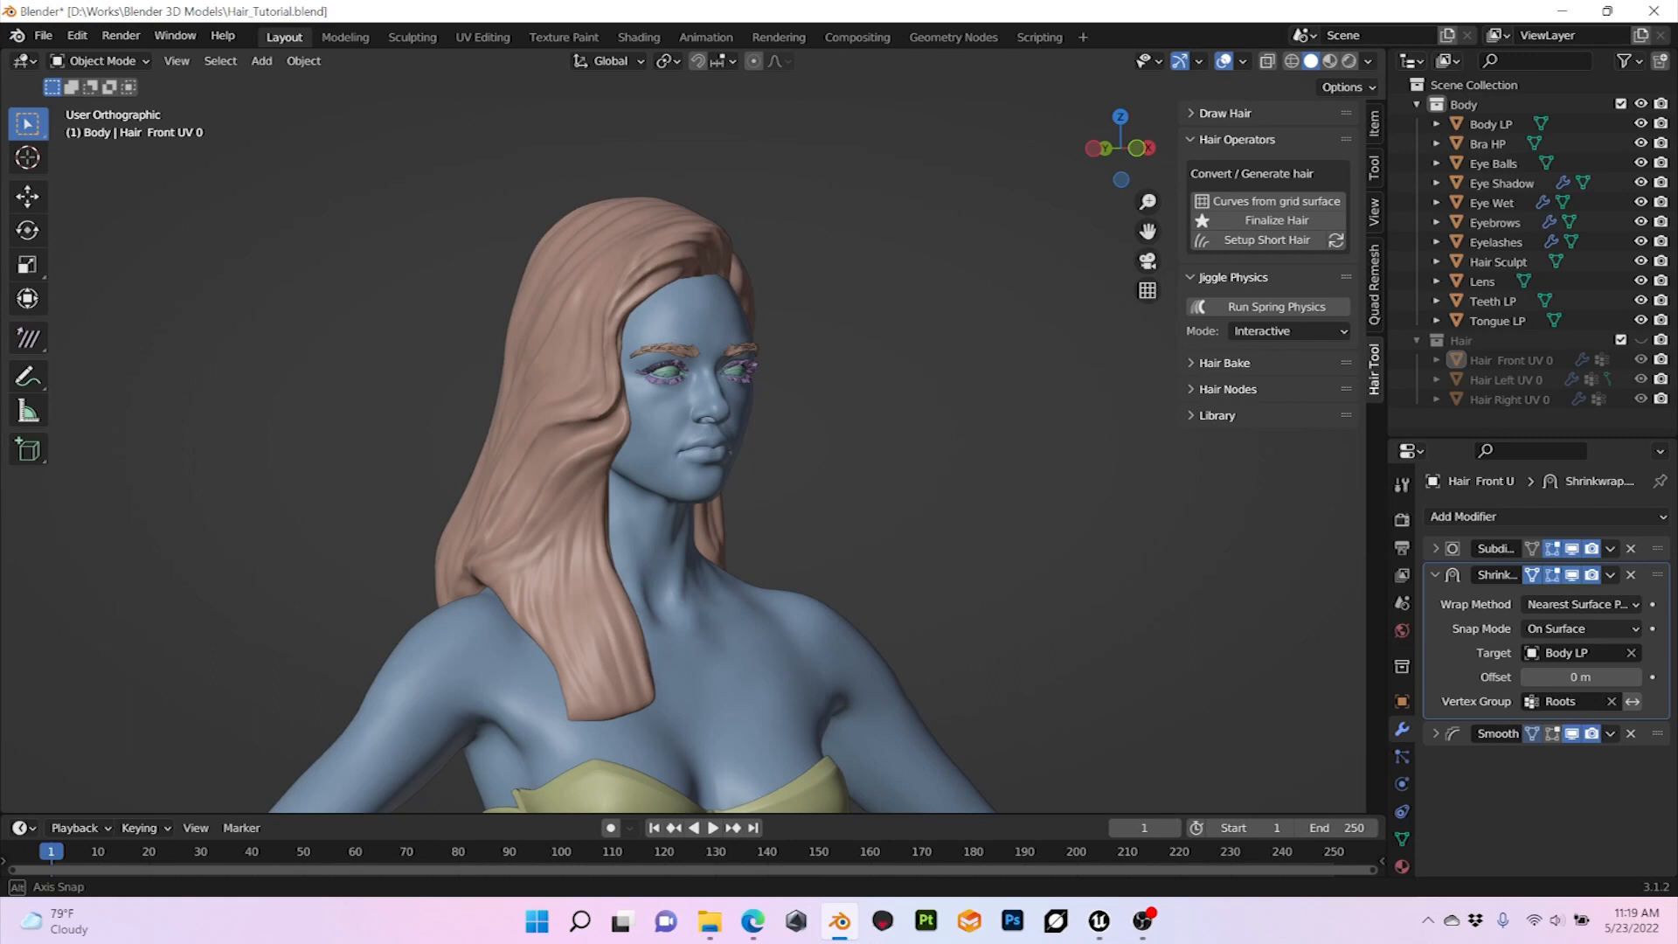
{"action": "middle_click_drag", "start_coordinate": [387, 457], "coordinate": [378, 458]}
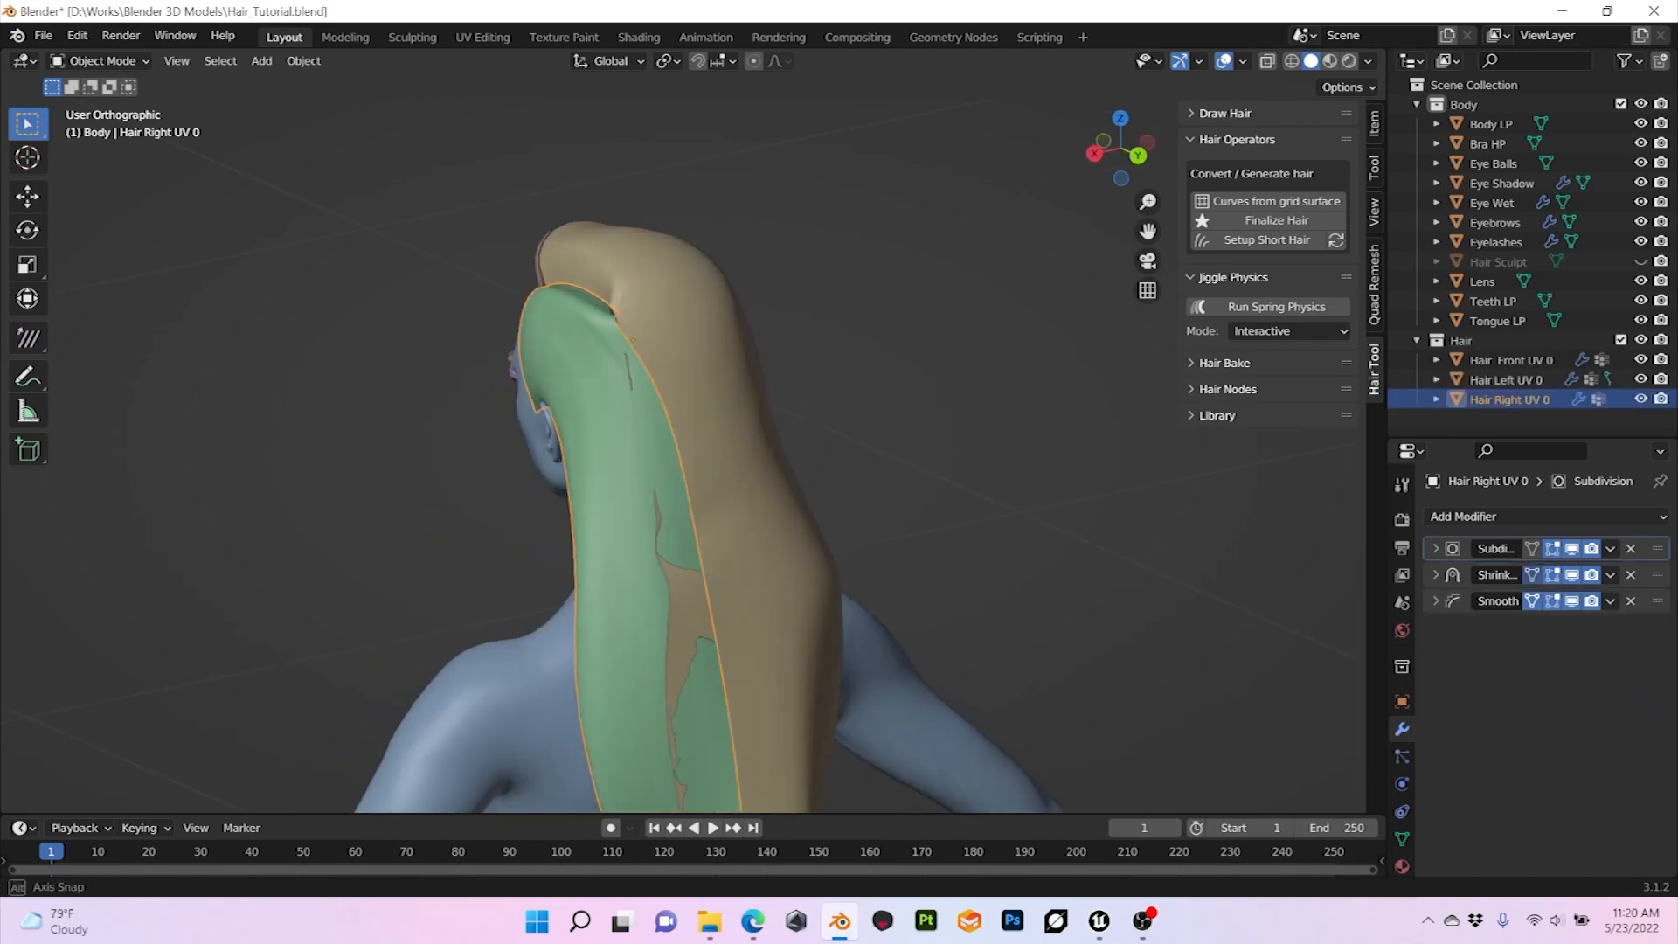
{"action": "middle_click_drag", "start_coordinate": [839, 454], "coordinate": [840, 410]}
{"action": "left_click", "coordinate": [743, 473]}
{"action": "middle_click_drag", "start_coordinate": [743, 472], "coordinate": [372, 413]}
{"action": "left_click", "coordinate": [677, 586]}
{"action": "middle_click_drag", "start_coordinate": [678, 585], "coordinate": [640, 573]}
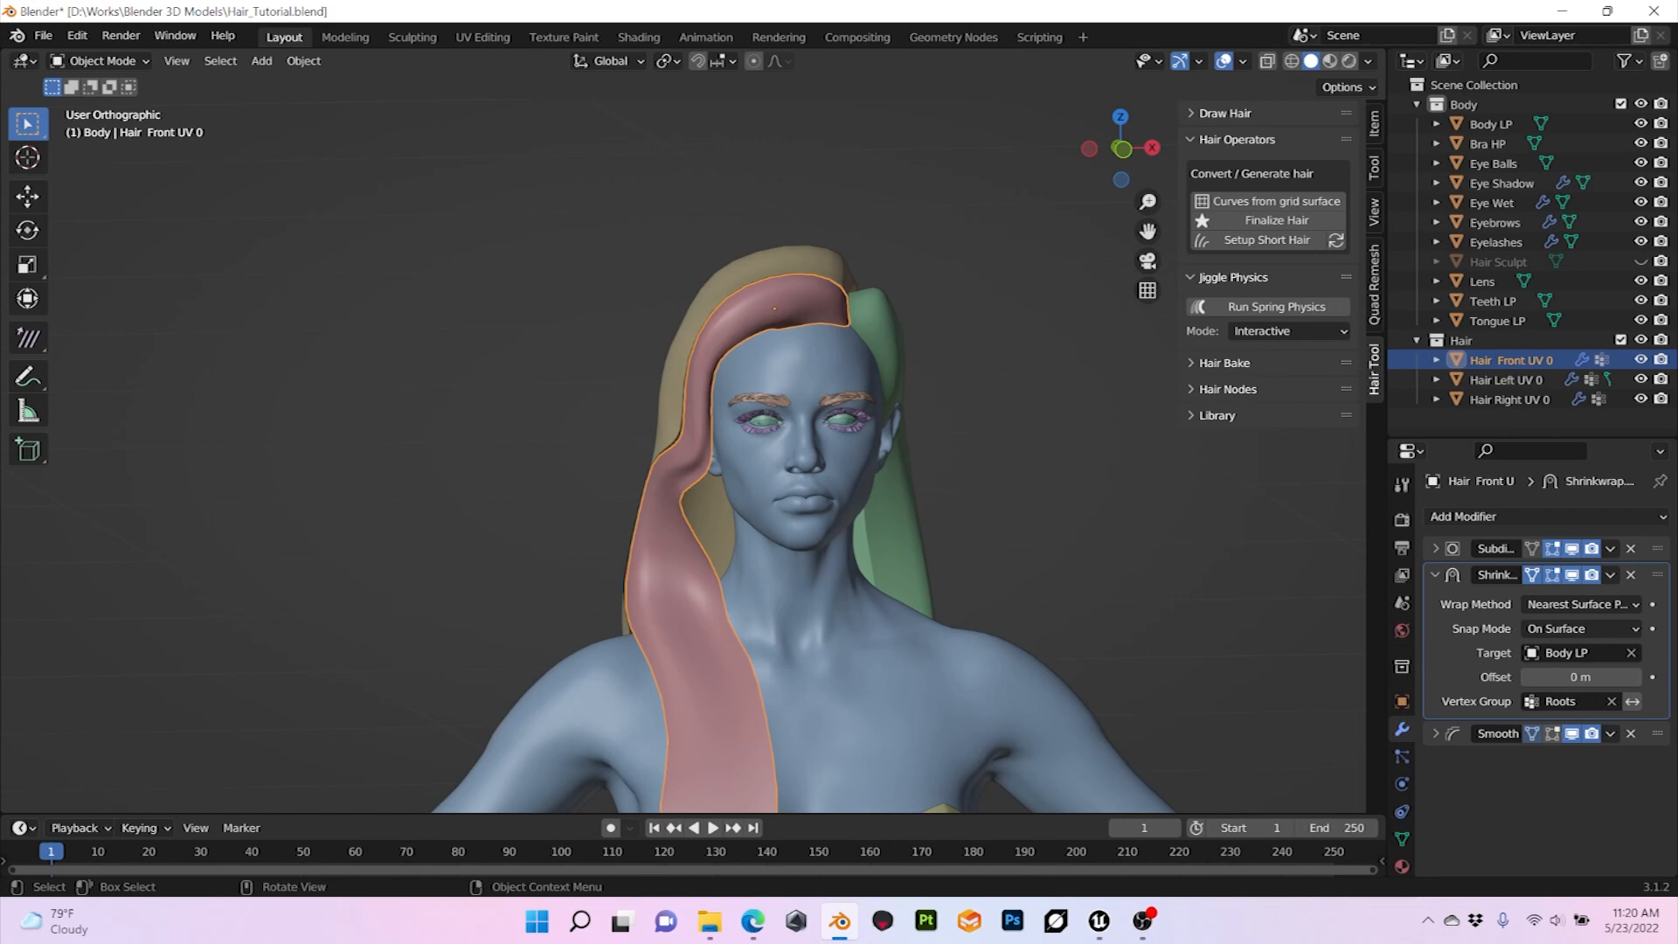
{"action": "middle_click_drag", "start_coordinate": [874, 489], "coordinate": [853, 495]}
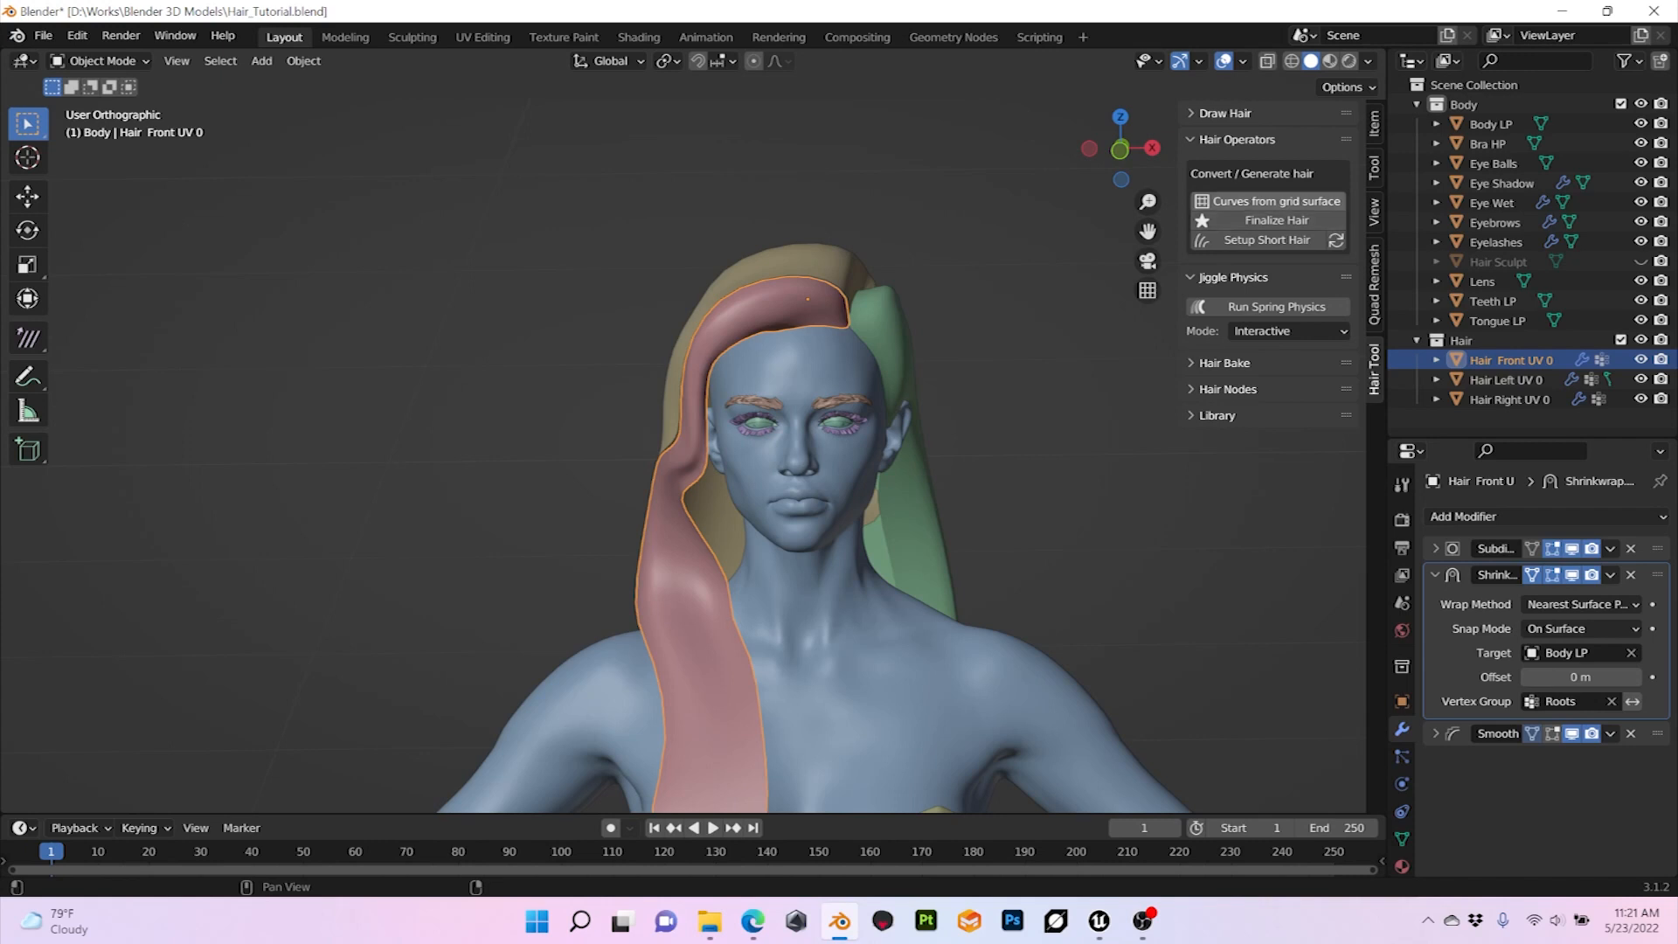
{"action": "left_click", "coordinate": [1276, 201]}
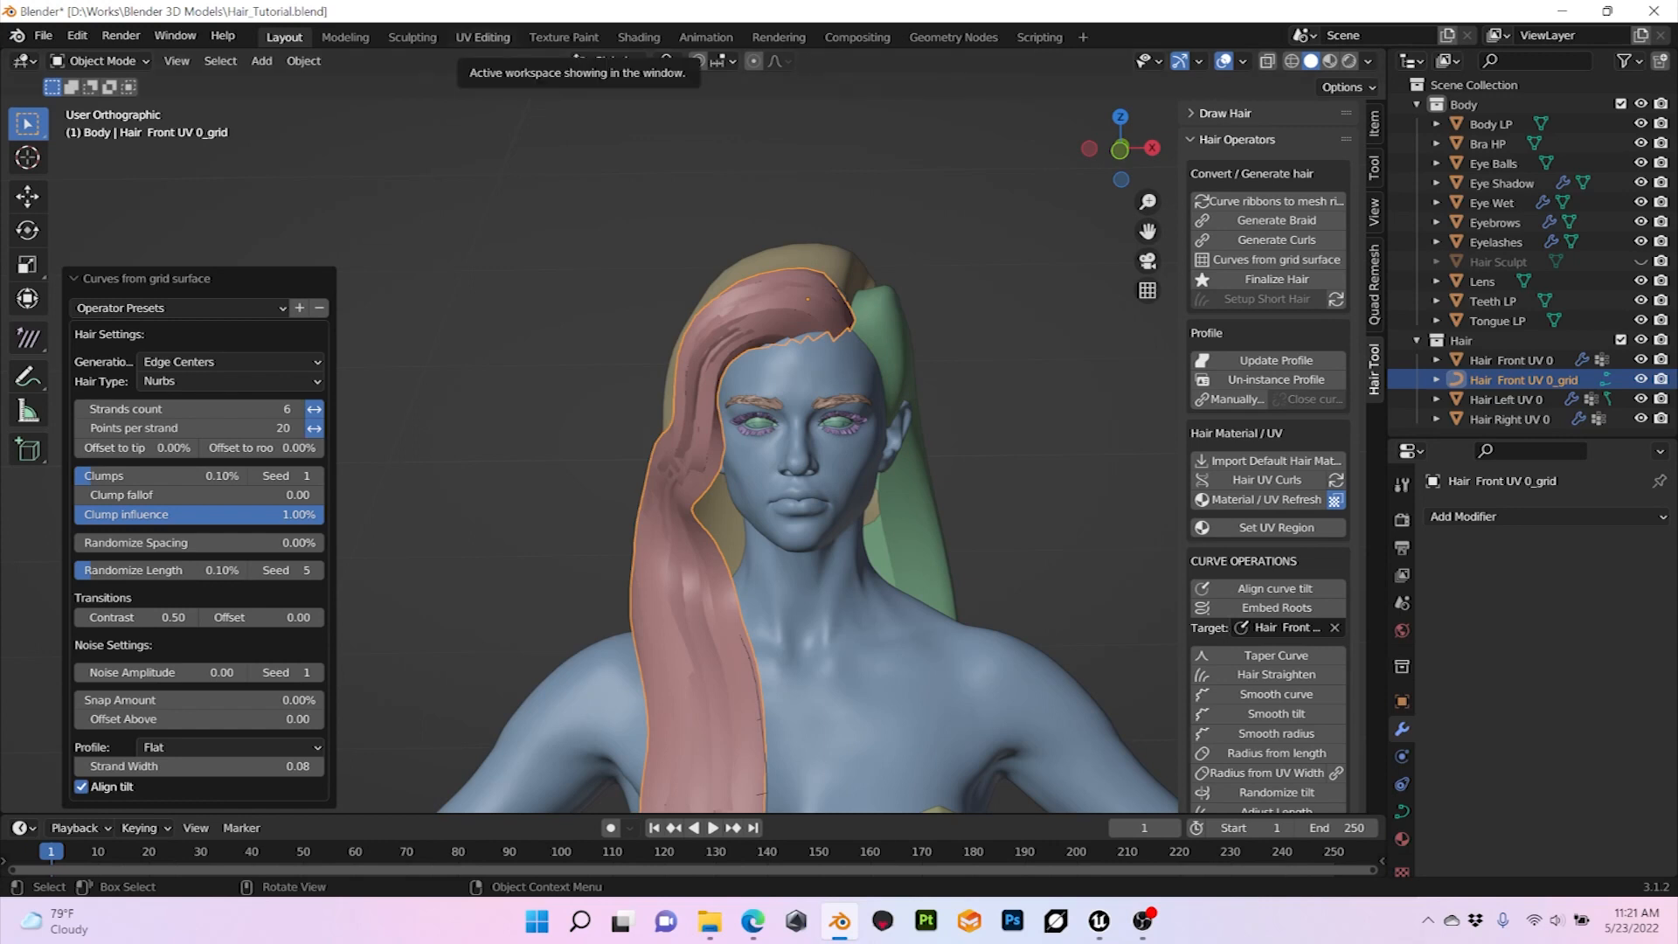
Step: Start Hair UV on HairStrip3.png in the UV Editing workspace and fit the first UV box around the widest, densest hair strip
{"action": "left_click", "coordinate": [483, 37]}
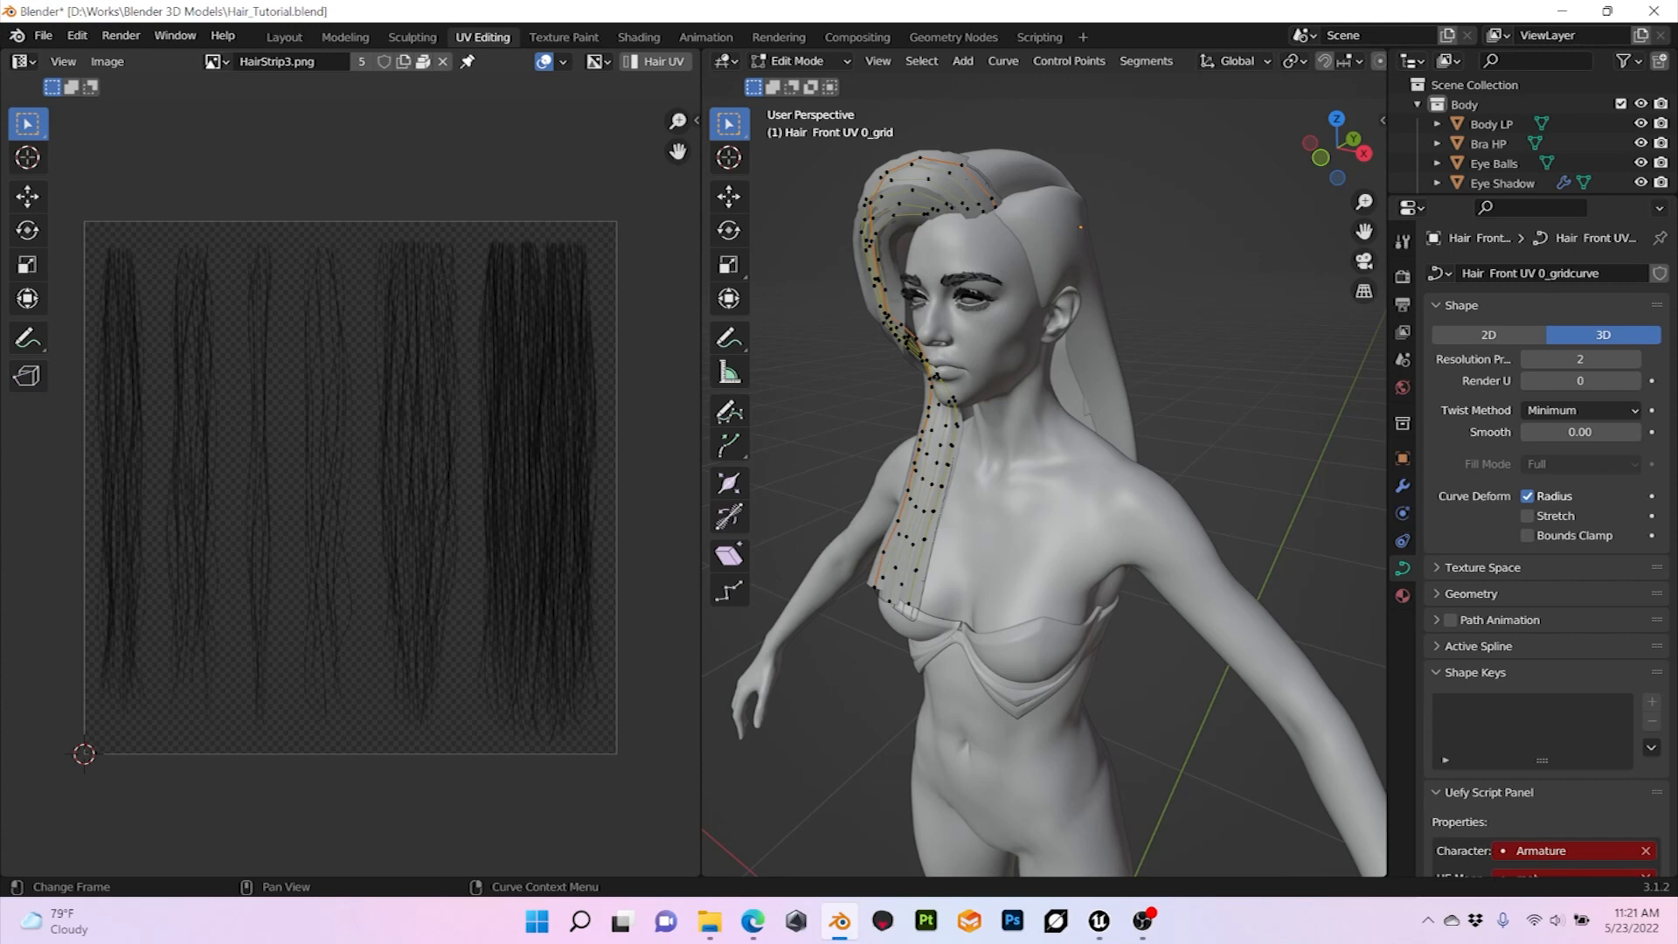
{"action": "left_click", "coordinate": [212, 61]}
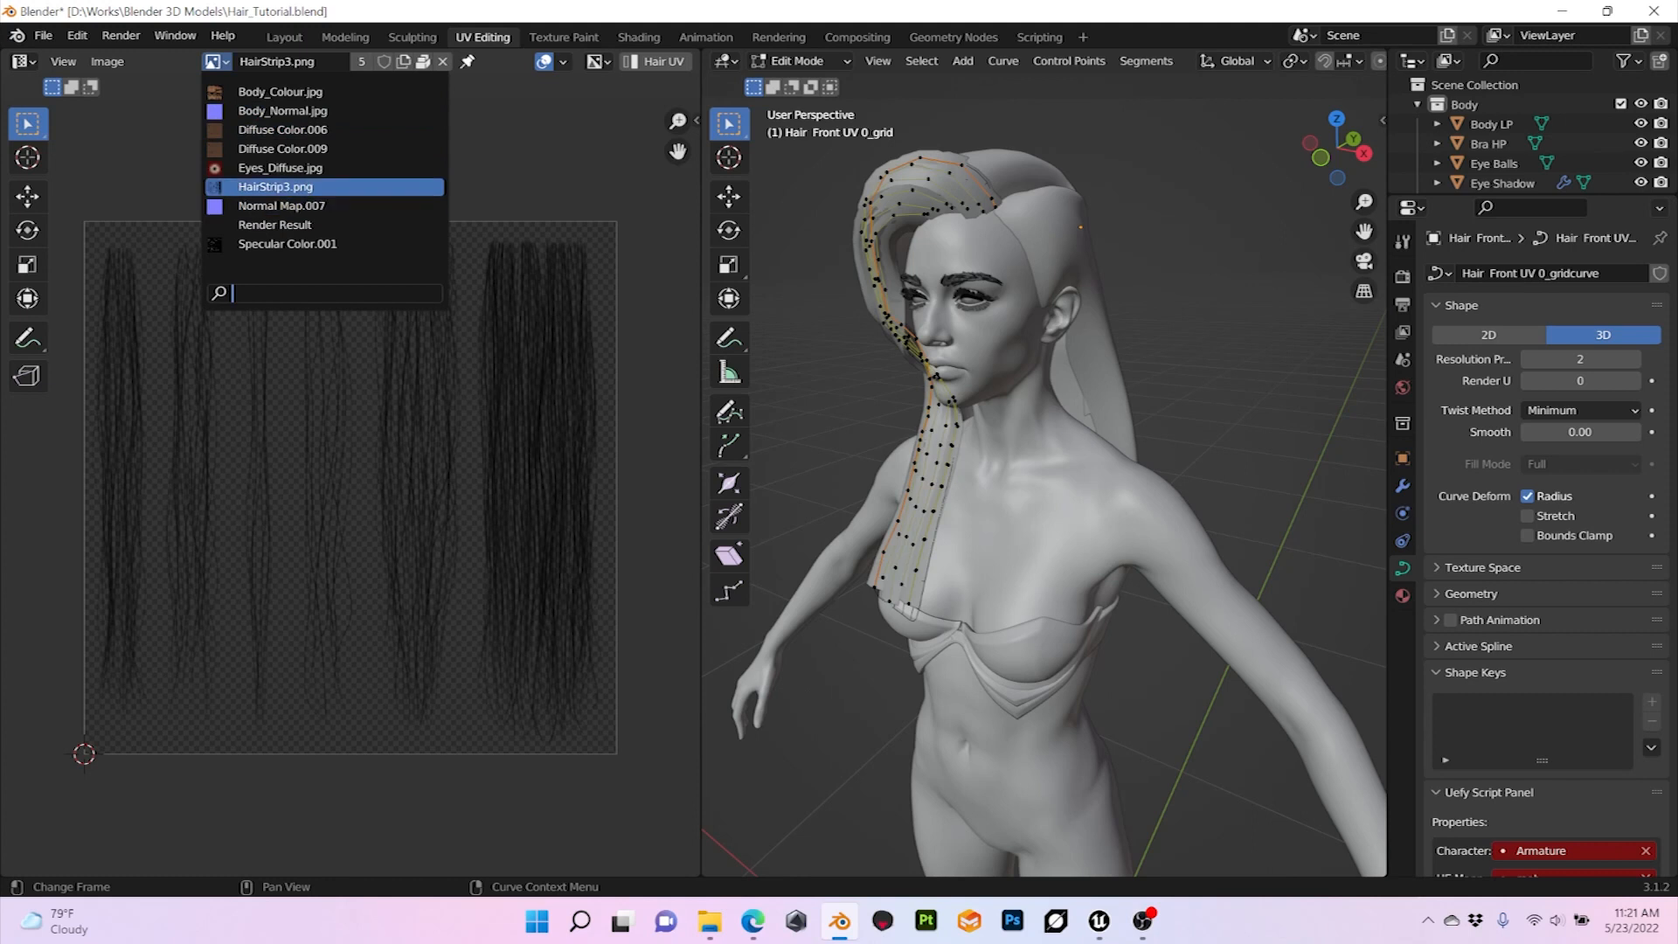
{"action": "left_click", "coordinate": [275, 187]}
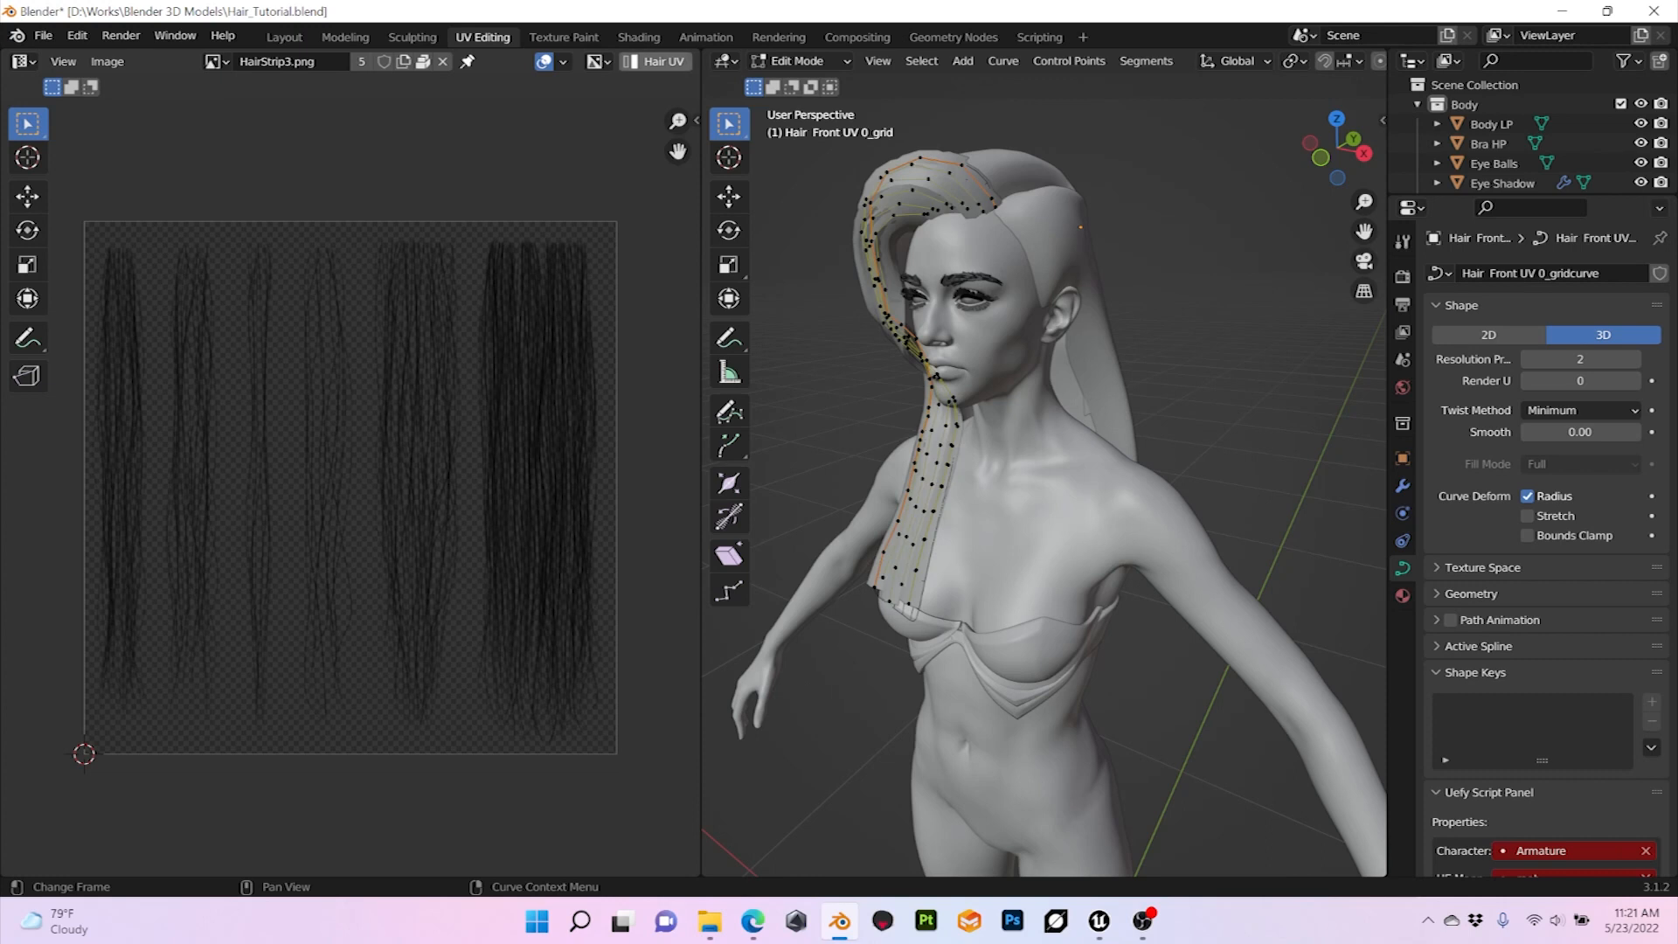
{"action": "left_click", "coordinate": [657, 62]}
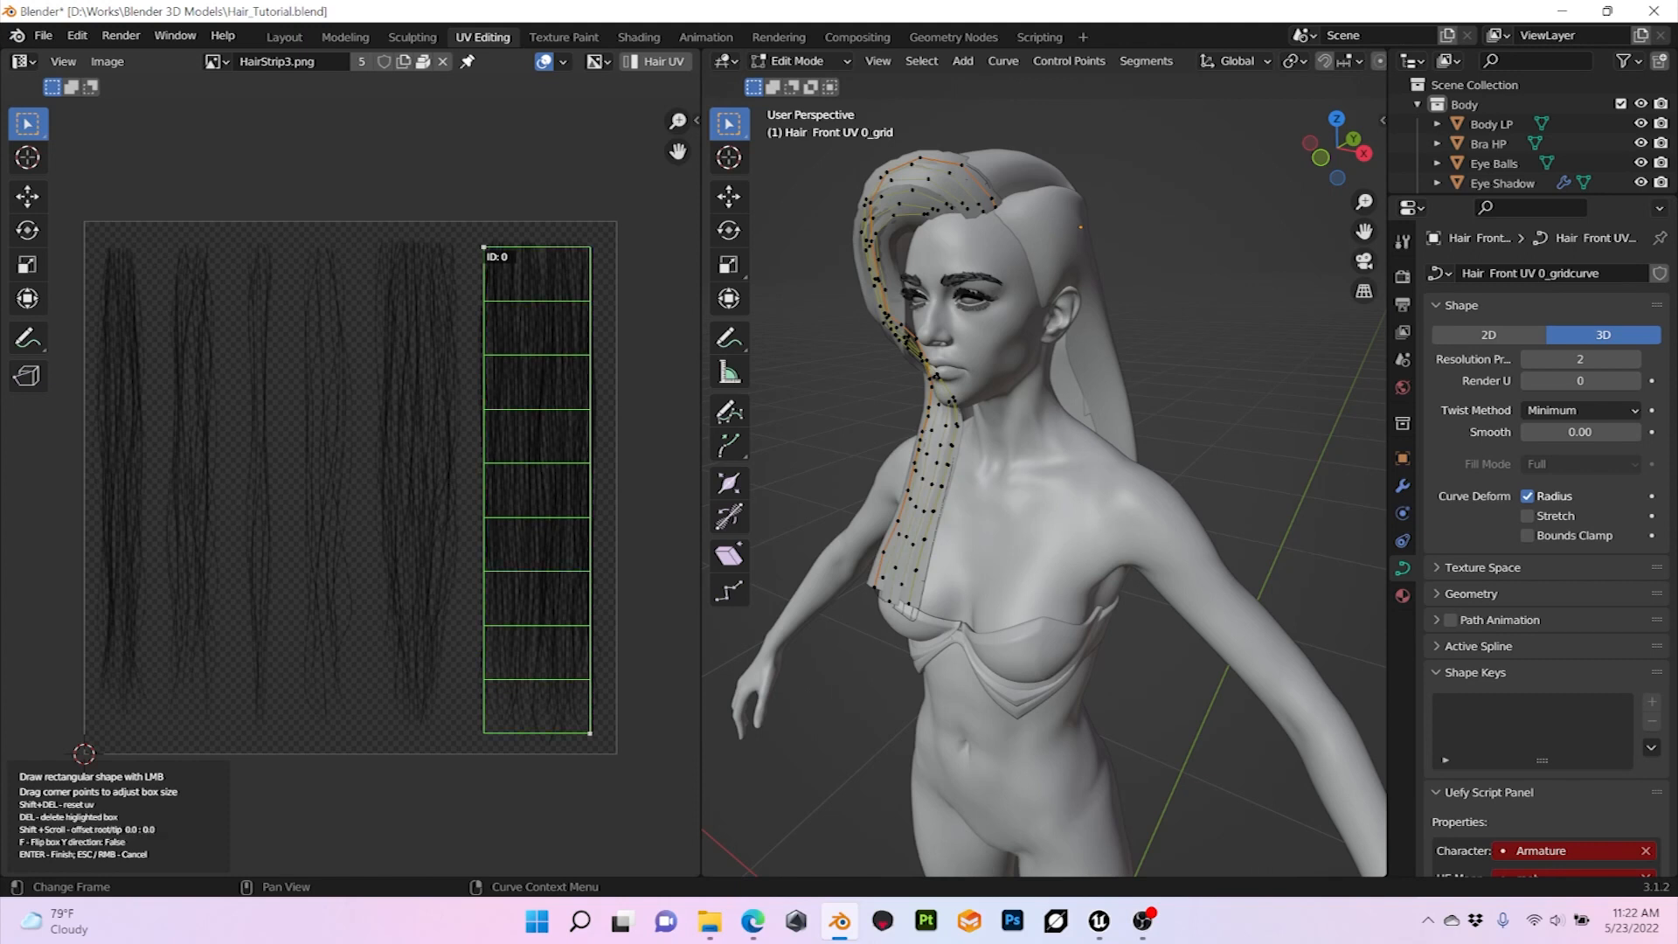
{"action": "left_click_drag", "start_coordinate": [484, 248], "coordinate": [478, 235]}
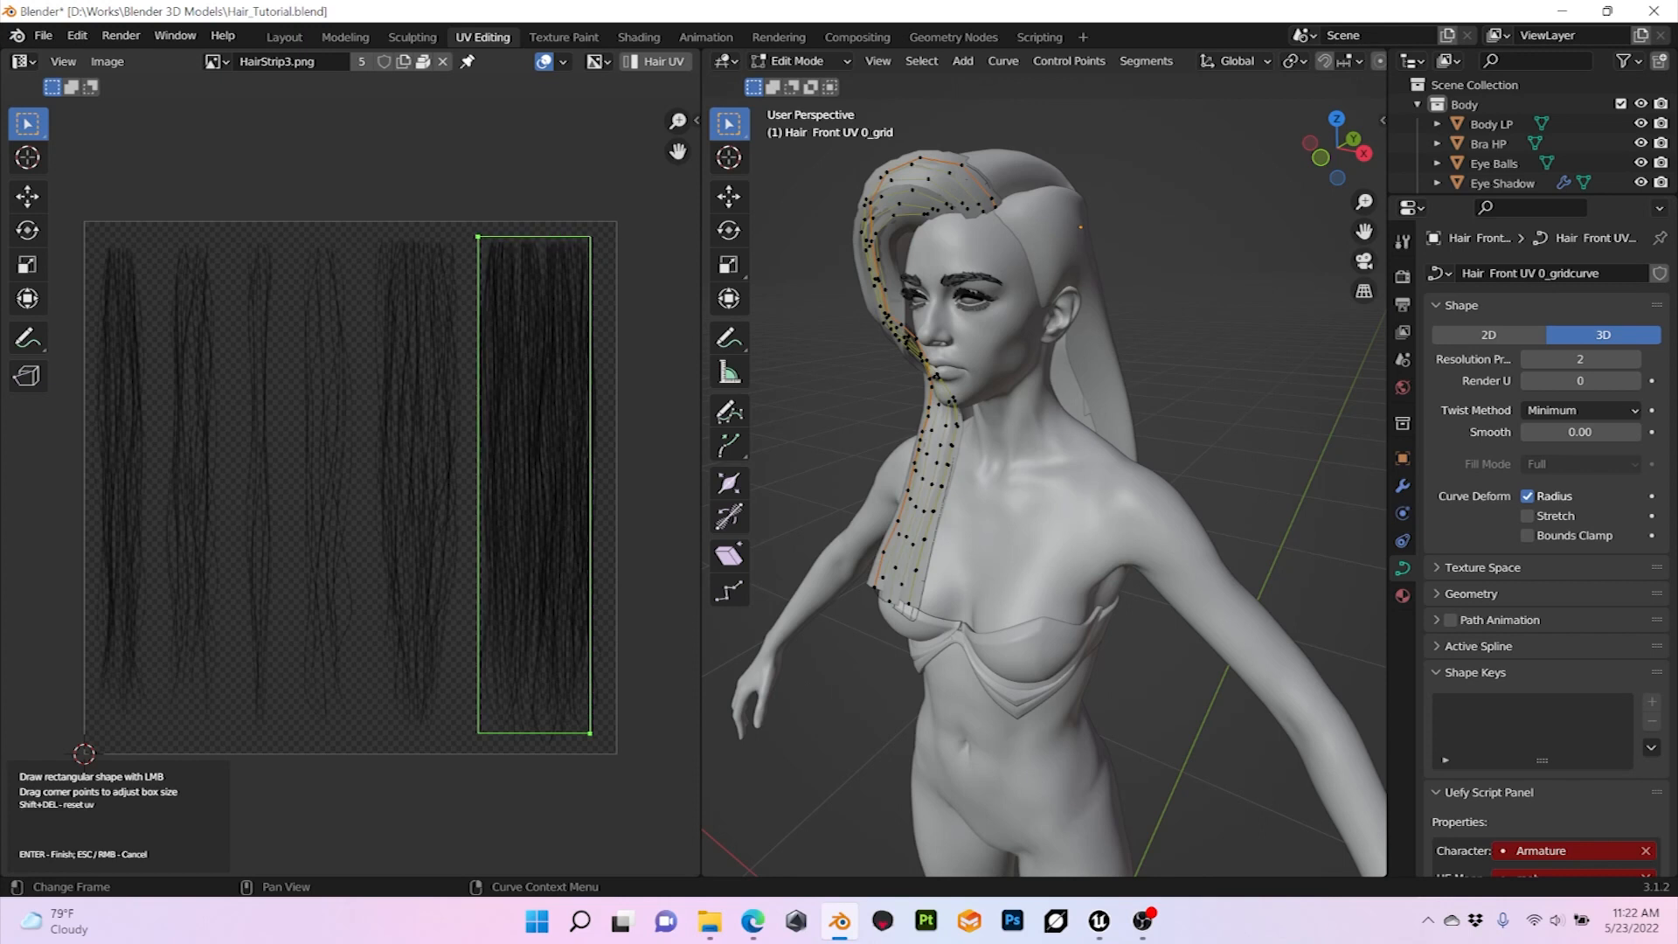
{"action": "left_click_drag", "start_coordinate": [591, 734], "coordinate": [597, 739]}
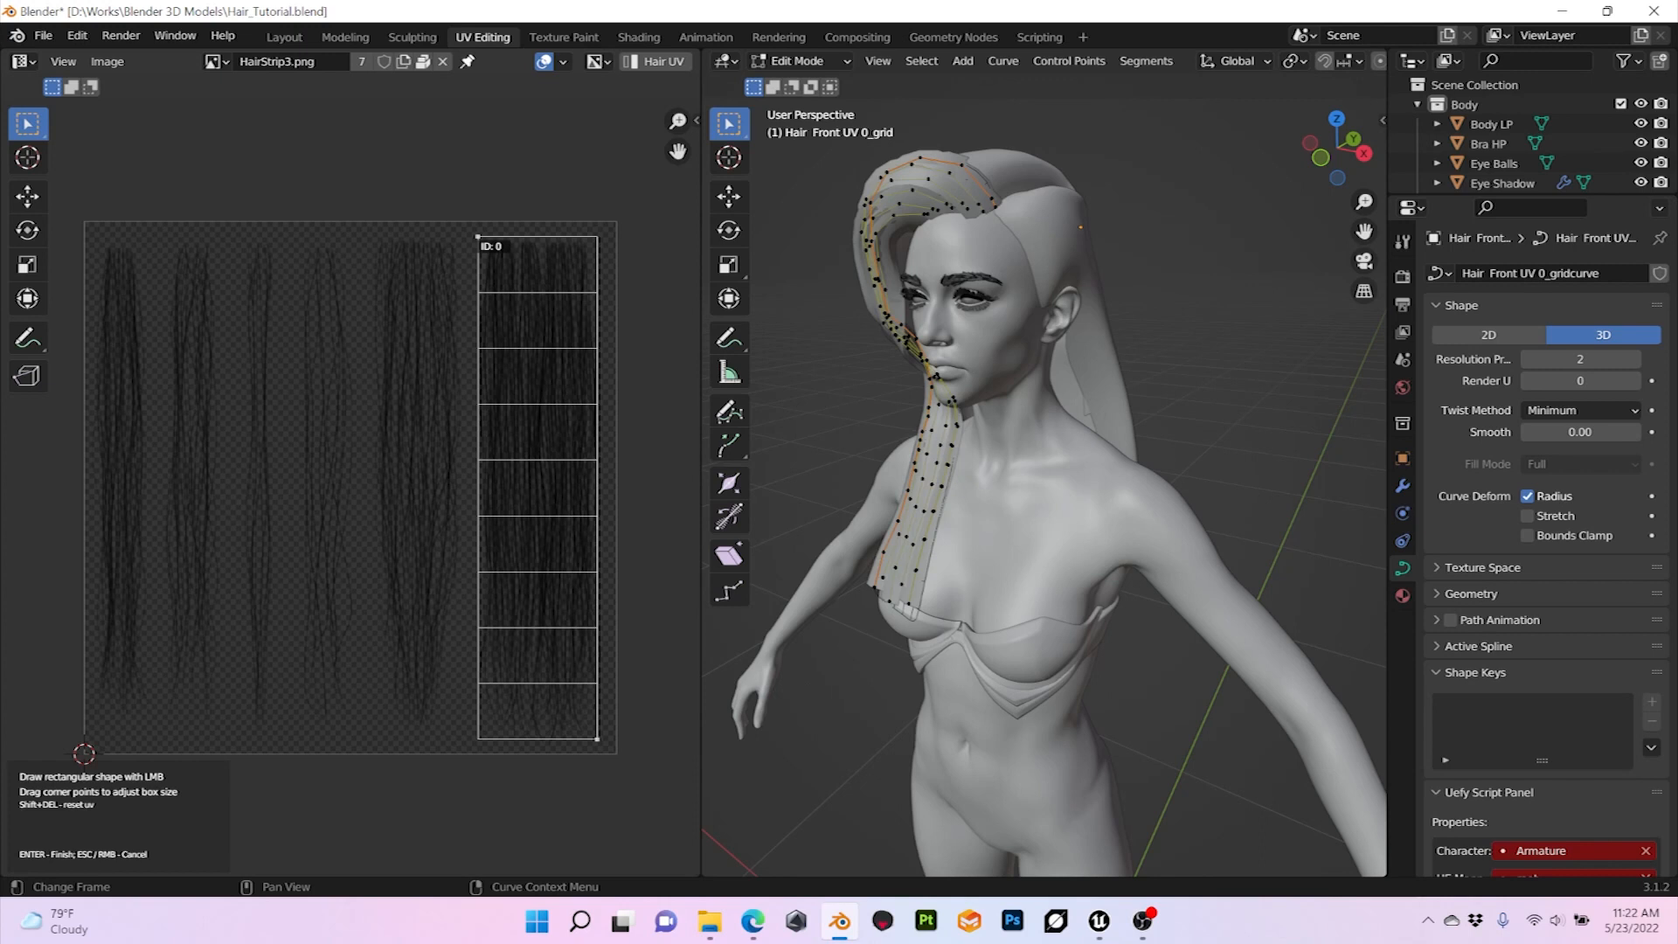
Step: Draw five more UV boxes, one around each remaining hair strip in the texture, and finish the Hair UV setup
{"action": "mouse_move", "coordinate": [367, 236]}
{"action": "left_mouse_down"}
{"action": "mouse_move", "coordinate": [407, 276]}
{"action": "mouse_move", "coordinate": [477, 700]}
{"action": "mouse_move", "coordinate": [451, 732]}
{"action": "mouse_move", "coordinate": [465, 735]}
{"action": "left_mouse_up"}
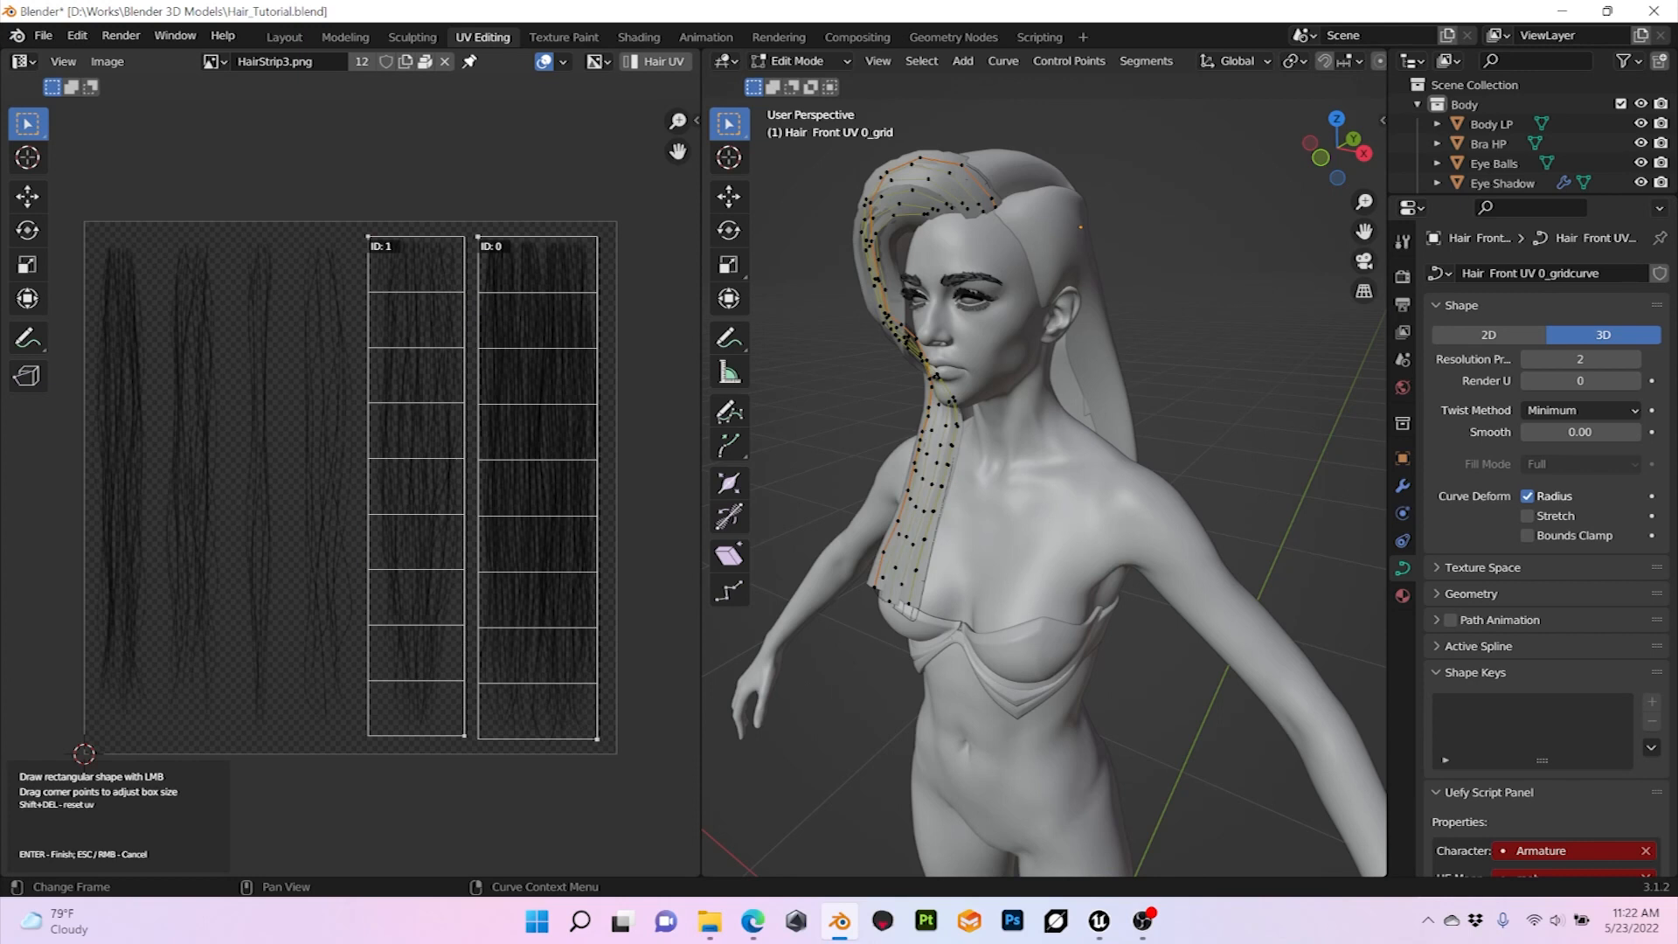
{"action": "left_click_drag", "start_coordinate": [89, 238], "coordinate": [148, 735]}
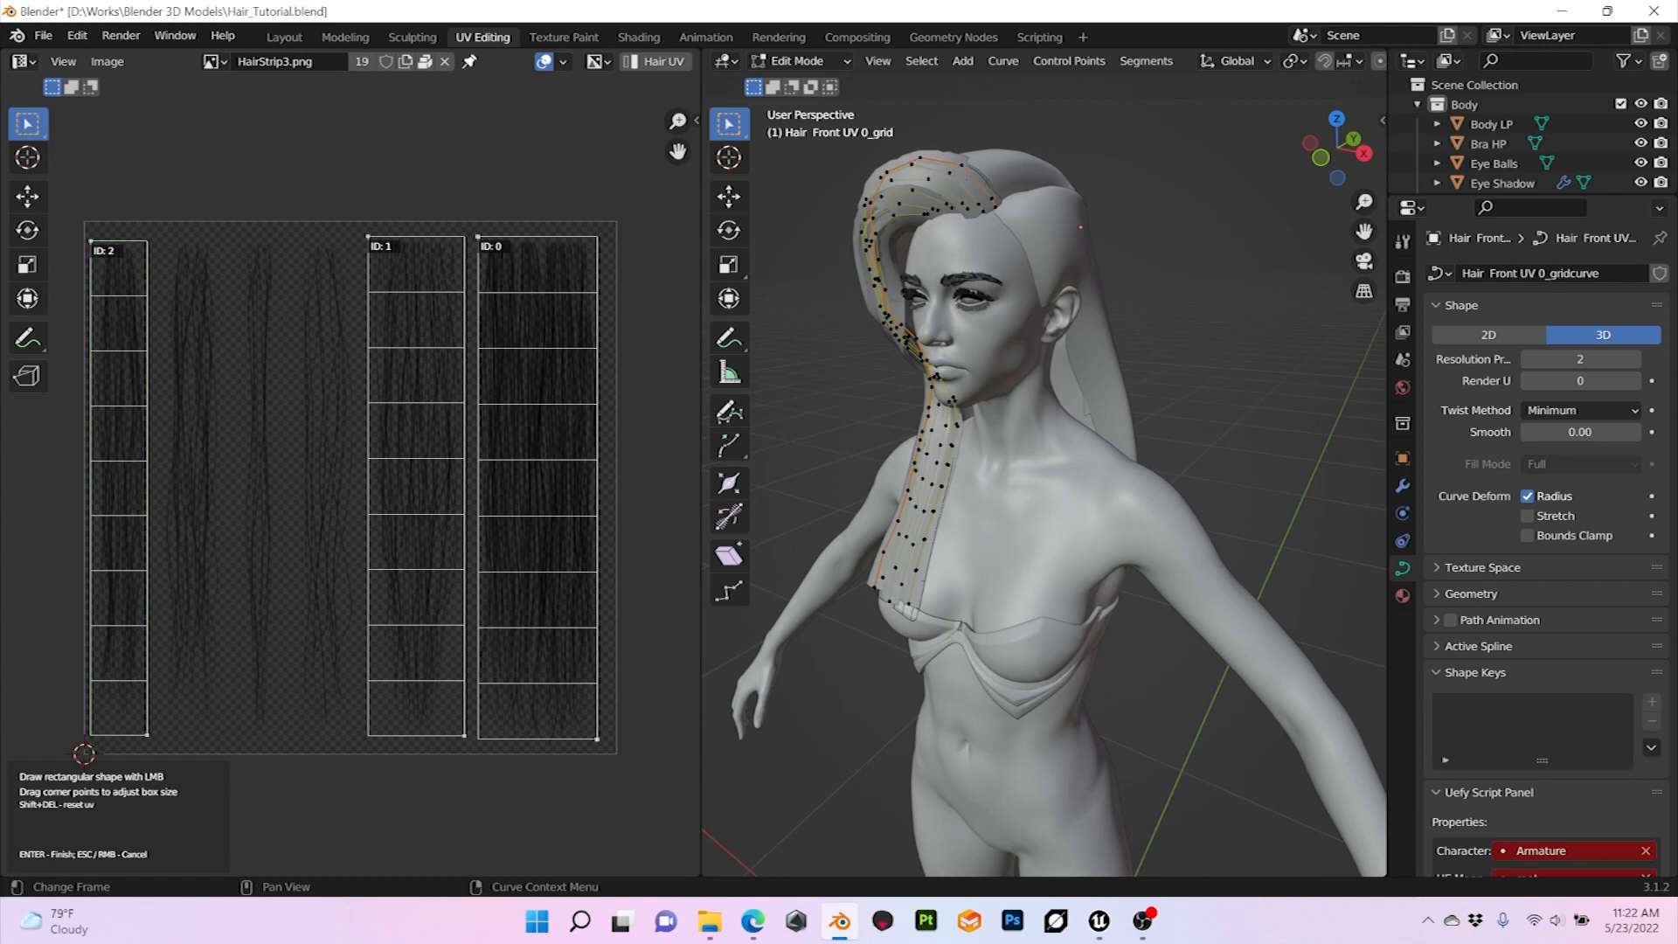
{"action": "left_click_drag", "start_coordinate": [155, 236], "coordinate": [222, 725]}
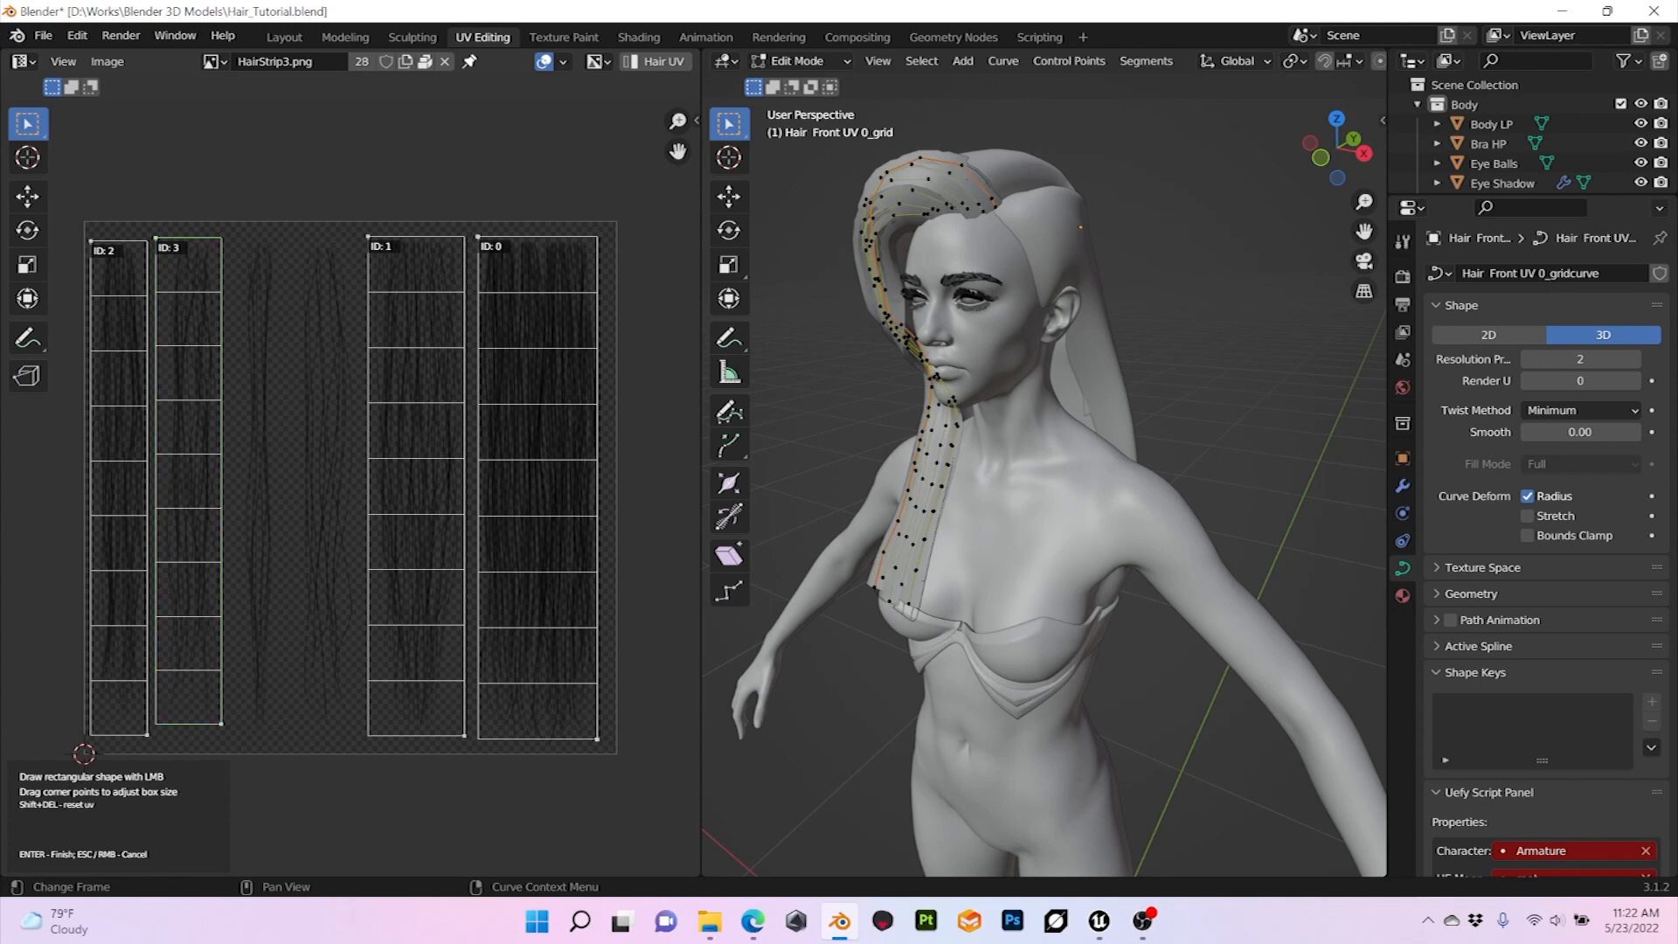
{"action": "left_click_drag", "start_coordinate": [293, 240], "coordinate": [359, 736]}
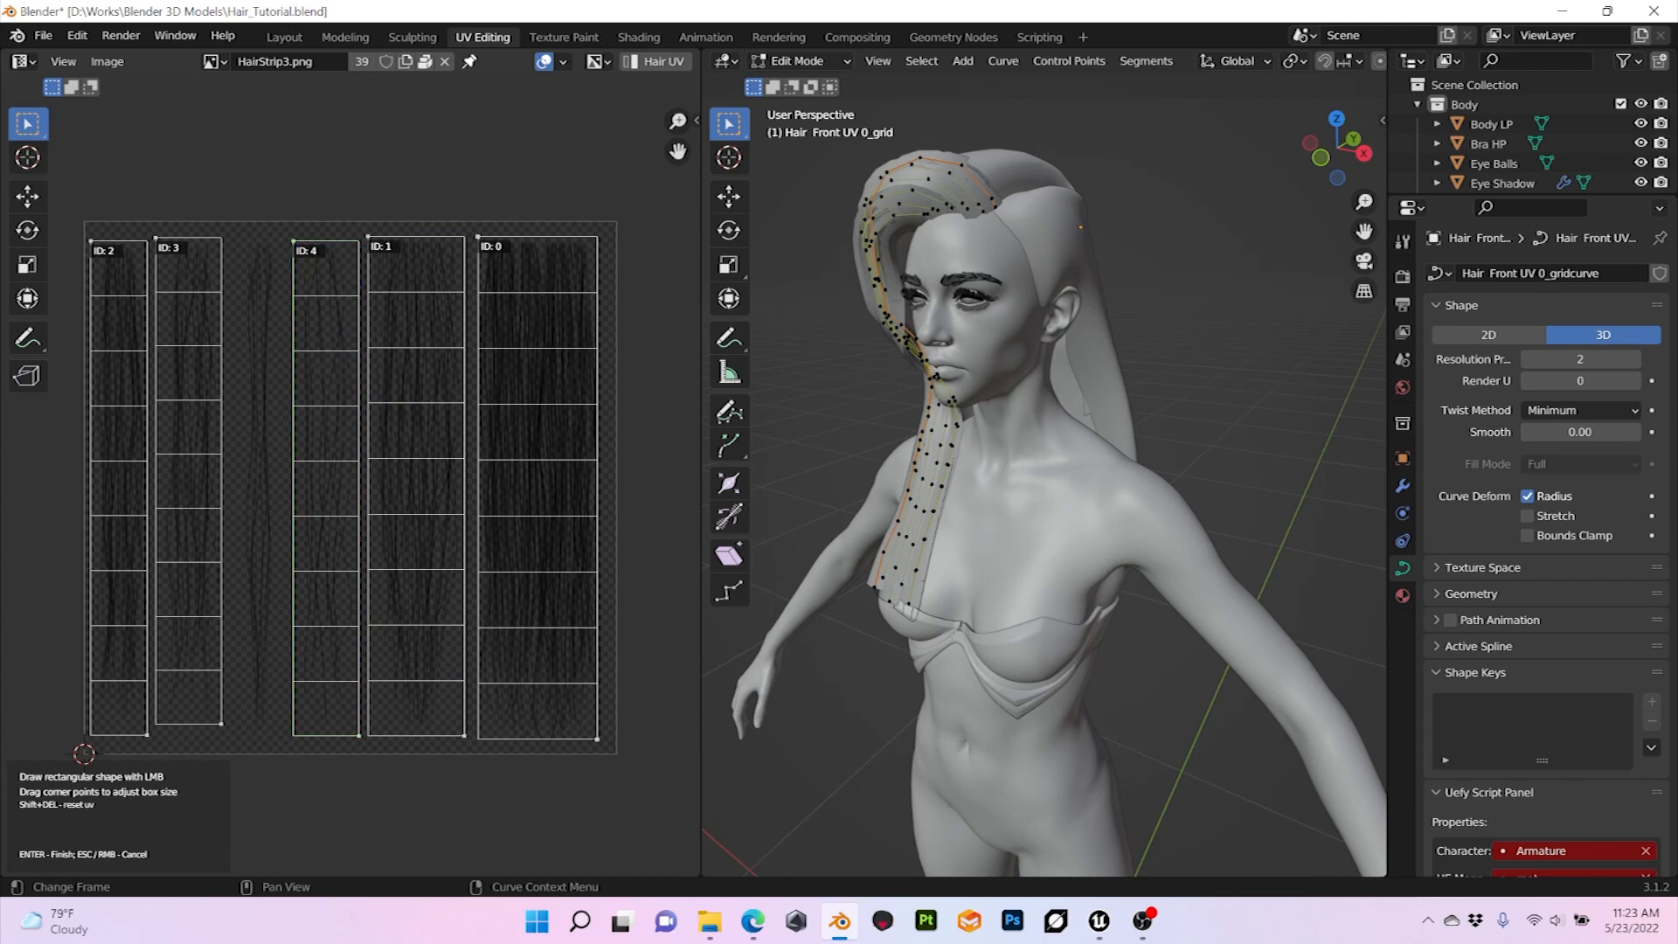
{"action": "left_click_drag", "start_coordinate": [231, 236], "coordinate": [282, 736]}
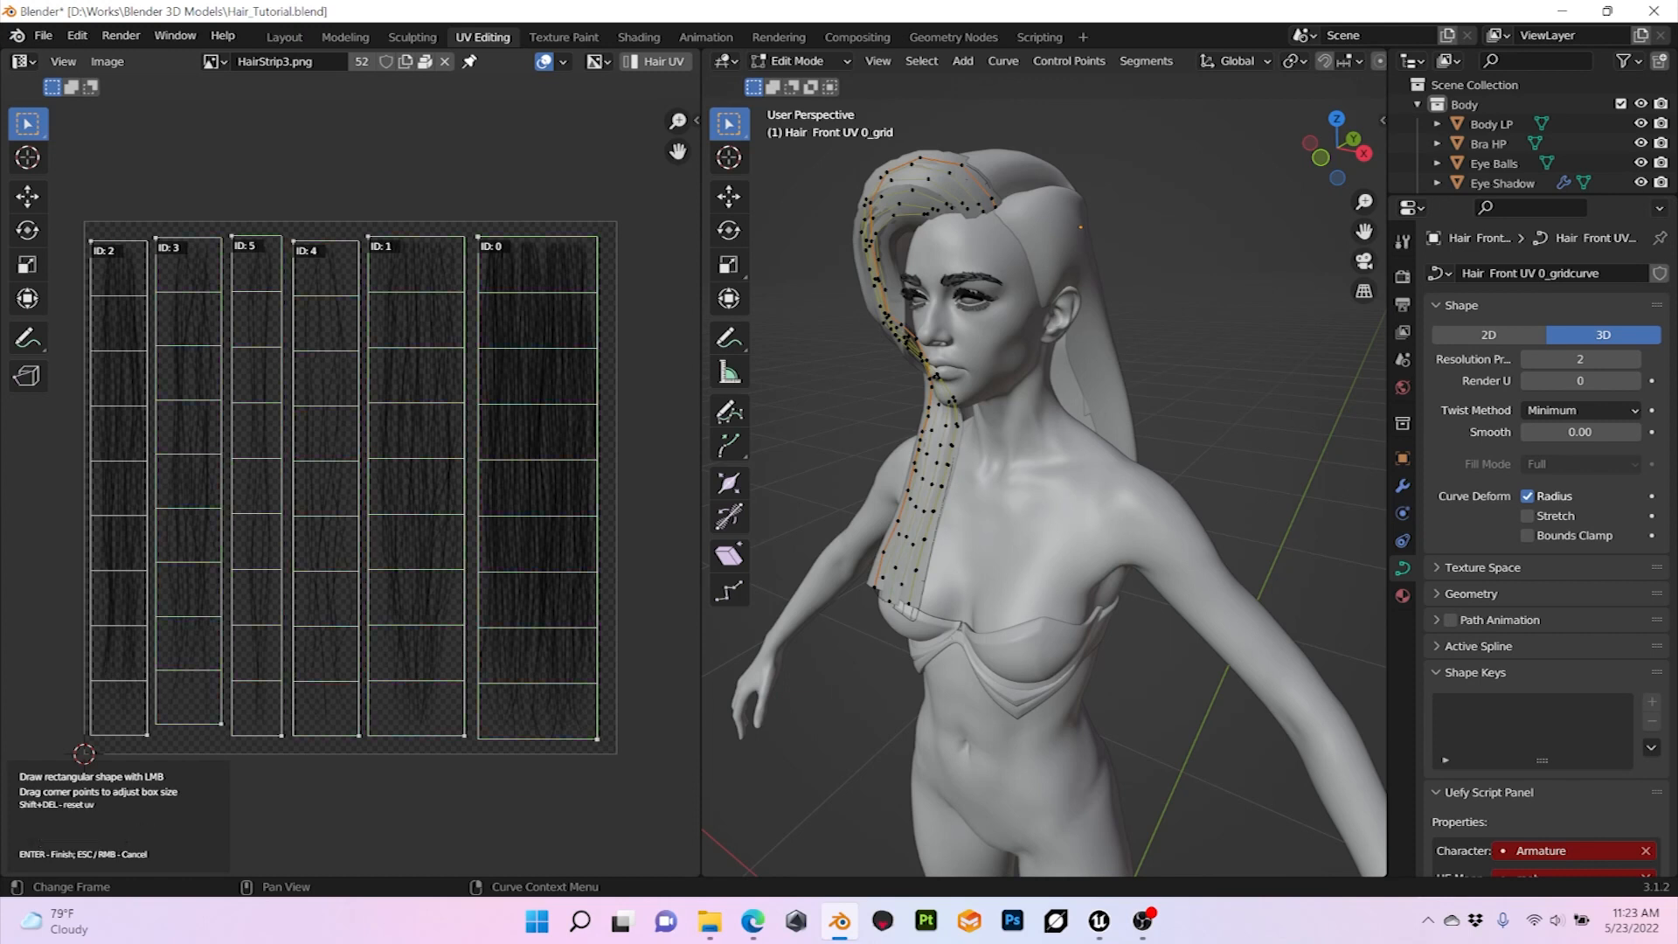
{"action": "key", "text": "Return"}
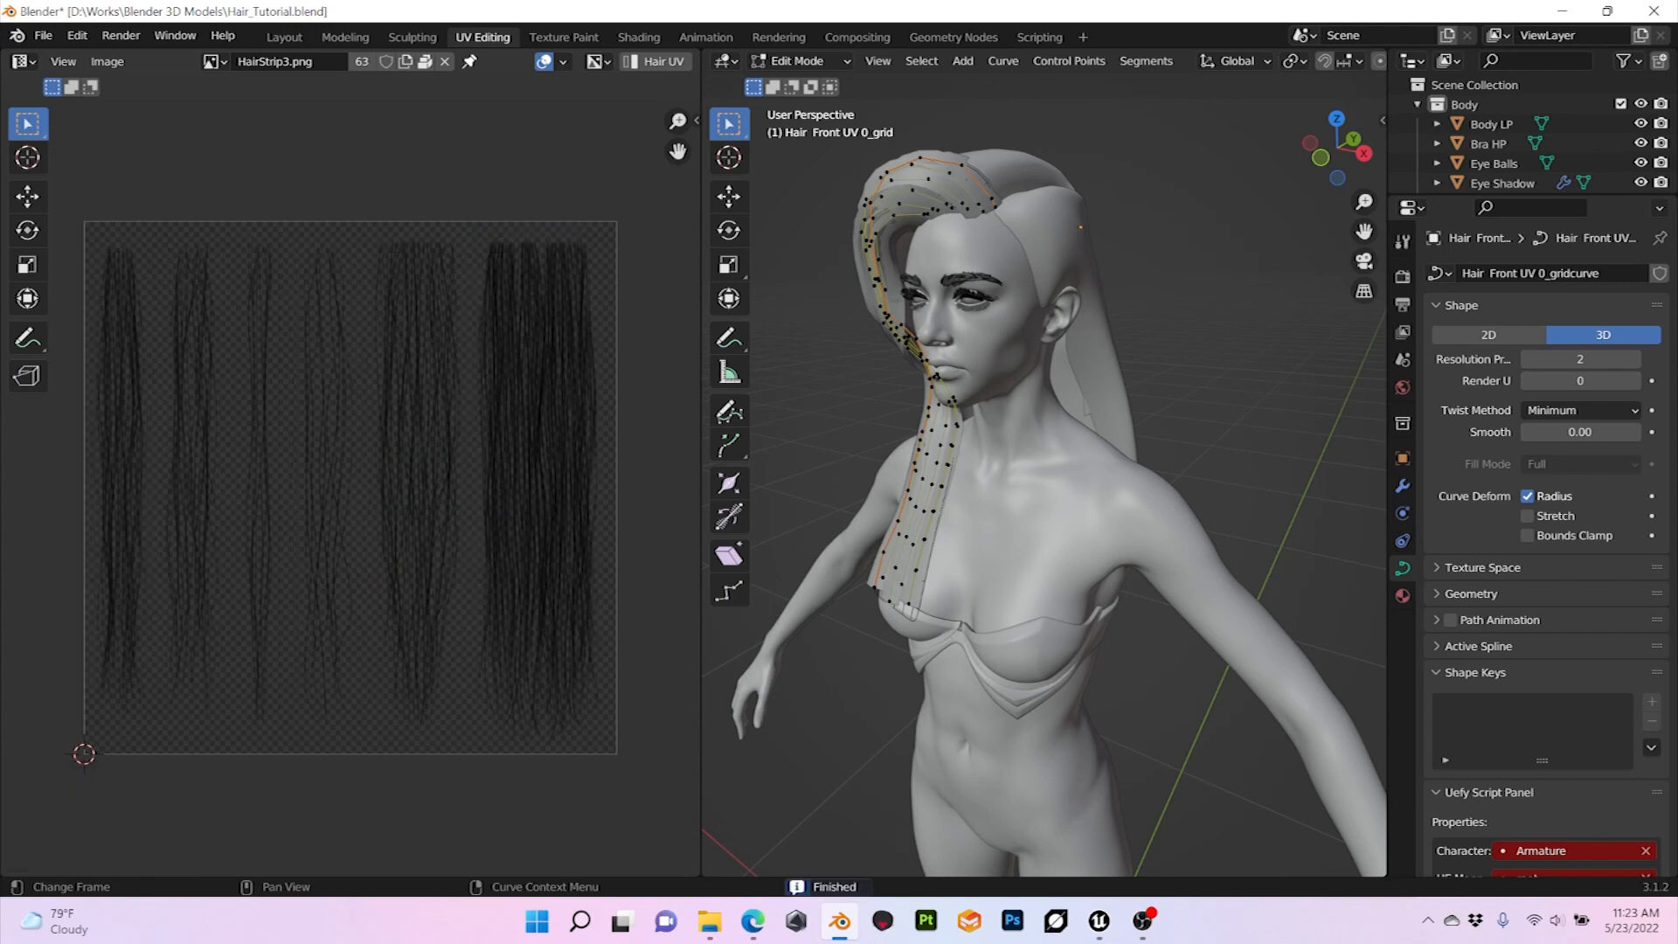
Step: Return to the Layout workspace and delete the Hair Front UV 0_grid curve object
{"action": "left_click", "coordinate": [284, 37]}
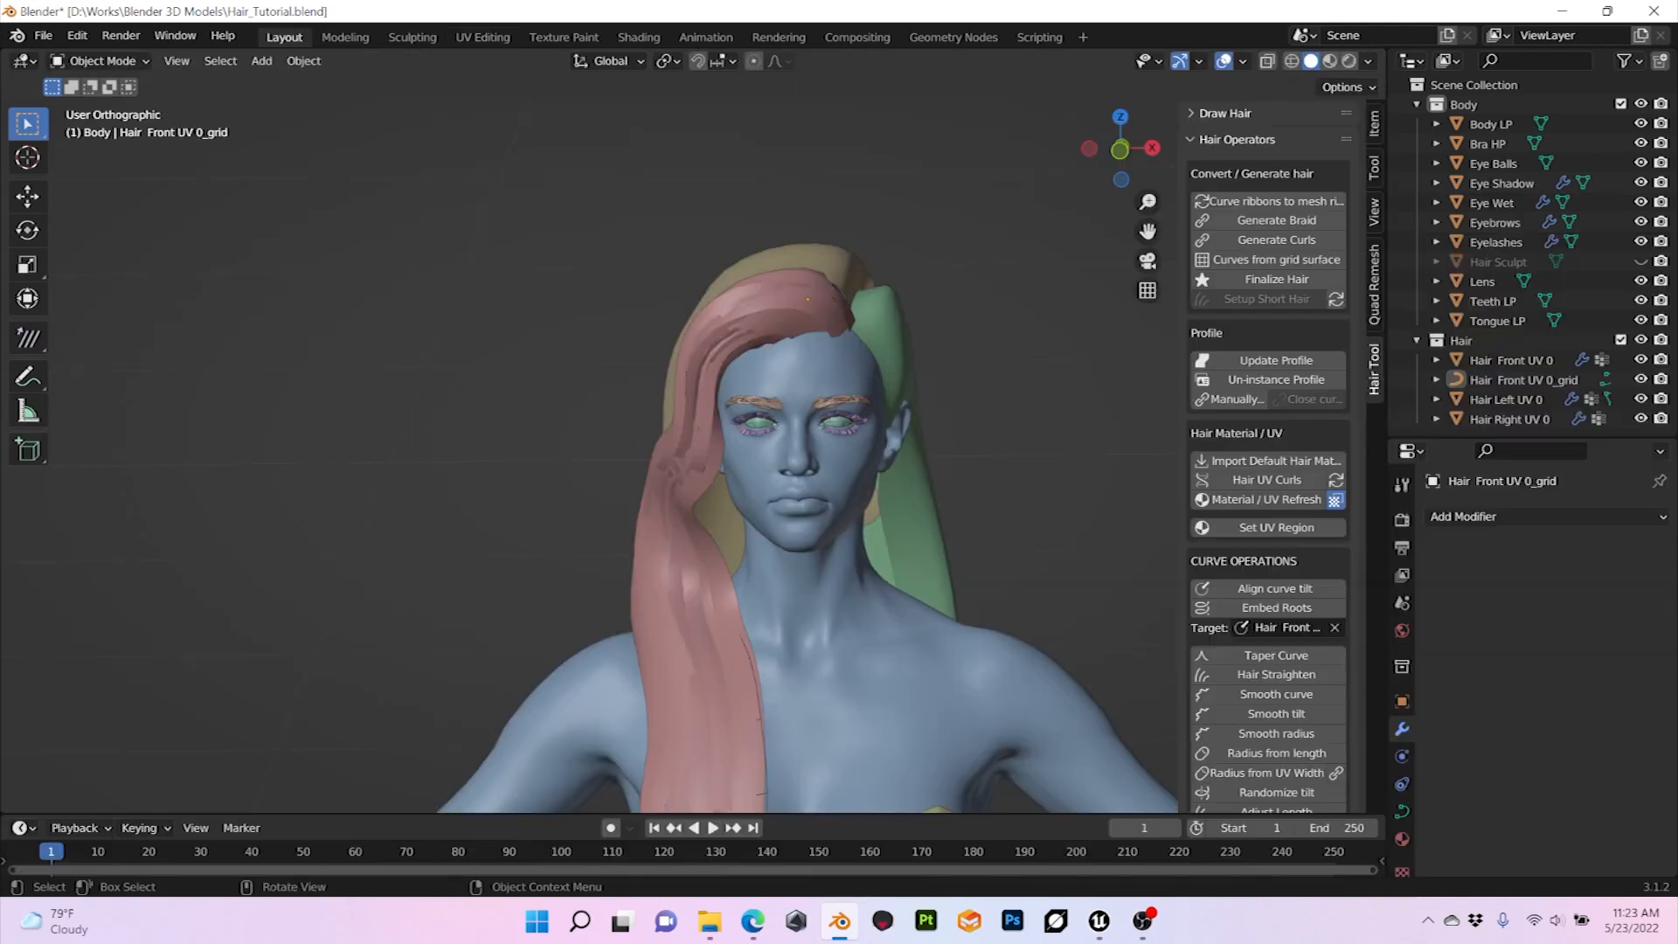
{"action": "left_click", "coordinate": [695, 577]}
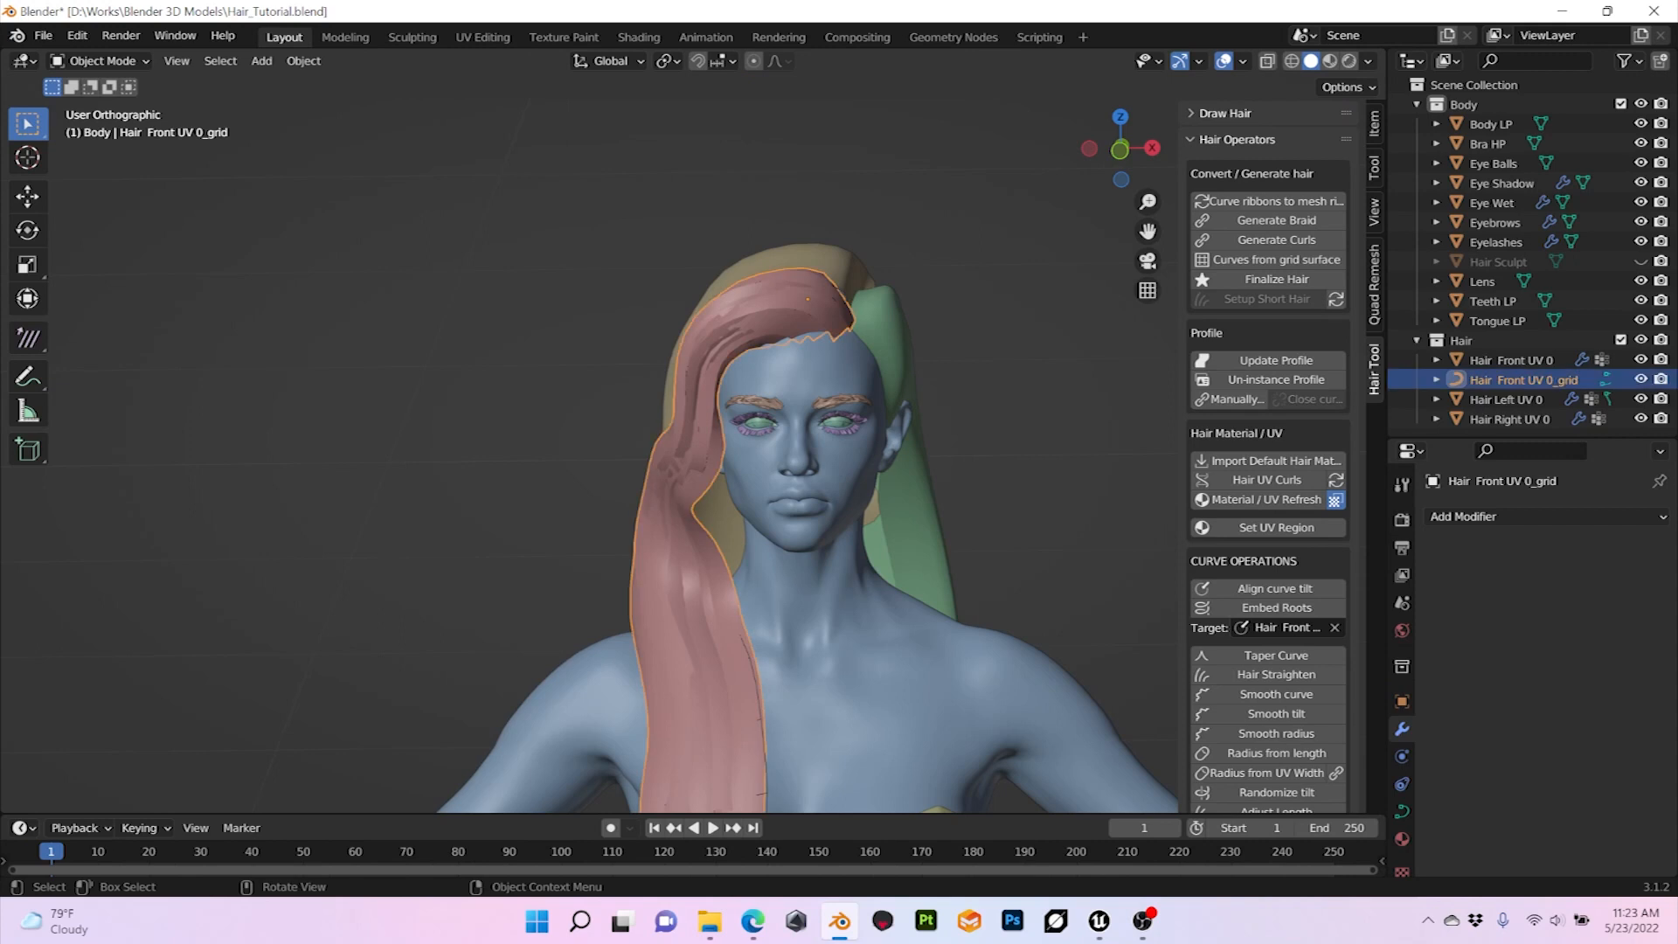
{"action": "key", "text": "x"}
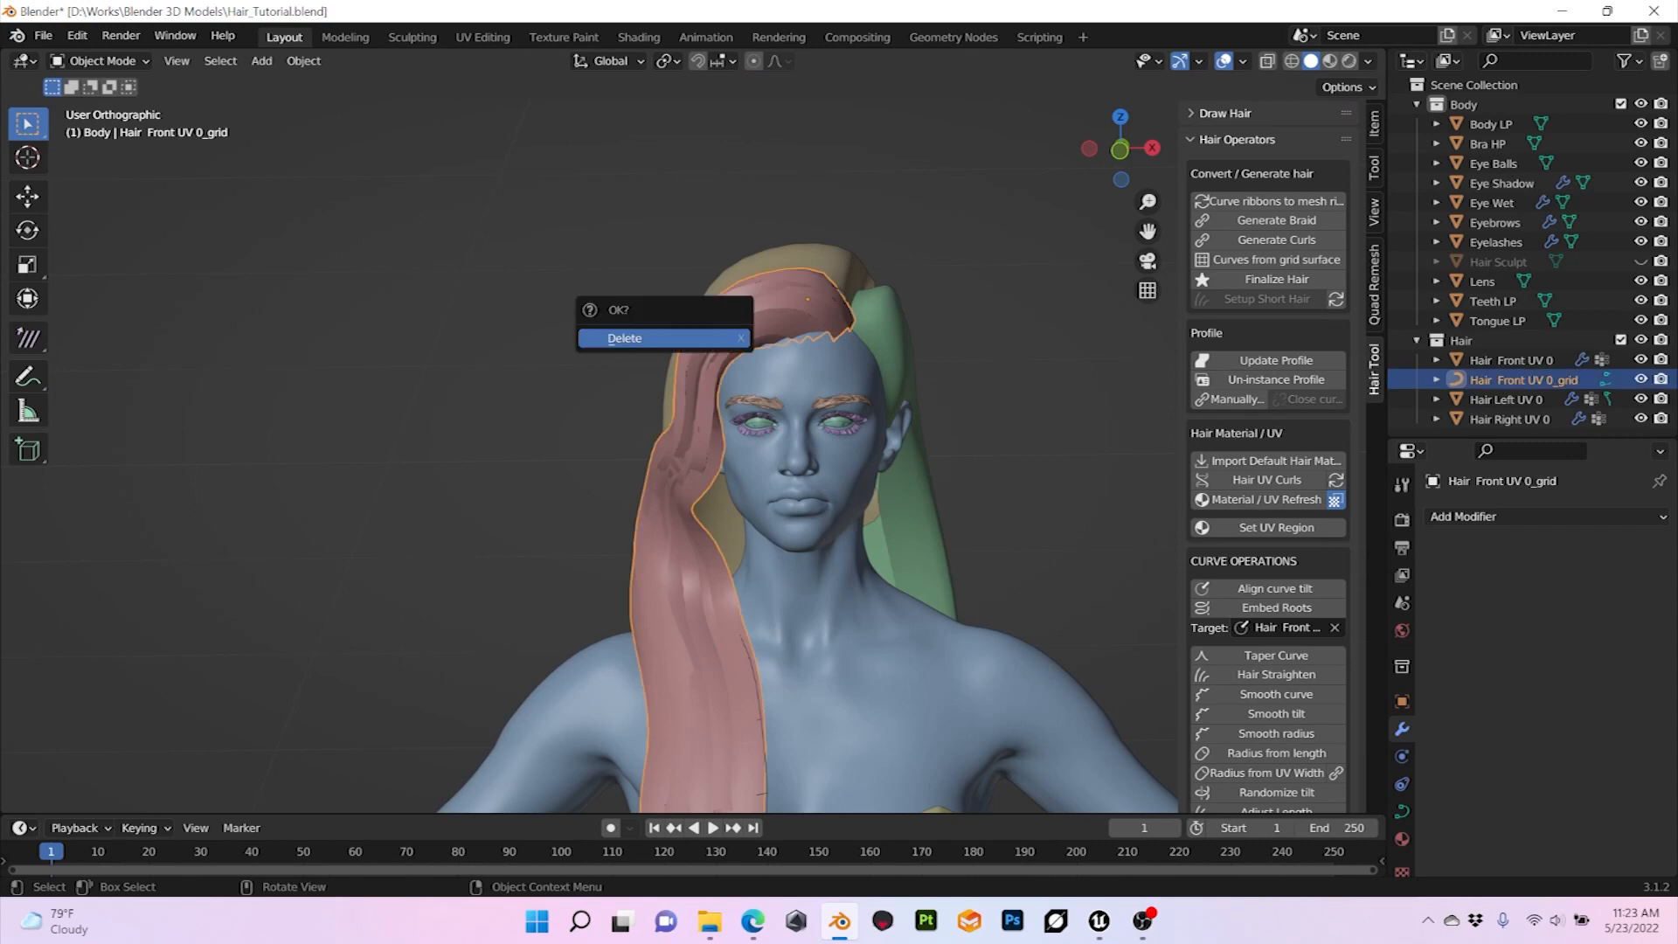
{"action": "key", "text": "Return"}
Step: Set the viewport display of the Hair Front UV 0 mesh to Solid
{"action": "middle_click_drag", "start_coordinate": [787, 525], "coordinate": [577, 529]}
{"action": "scroll", "coordinate": [829, 526], "scroll_direction": "up", "scroll_amount": 1}
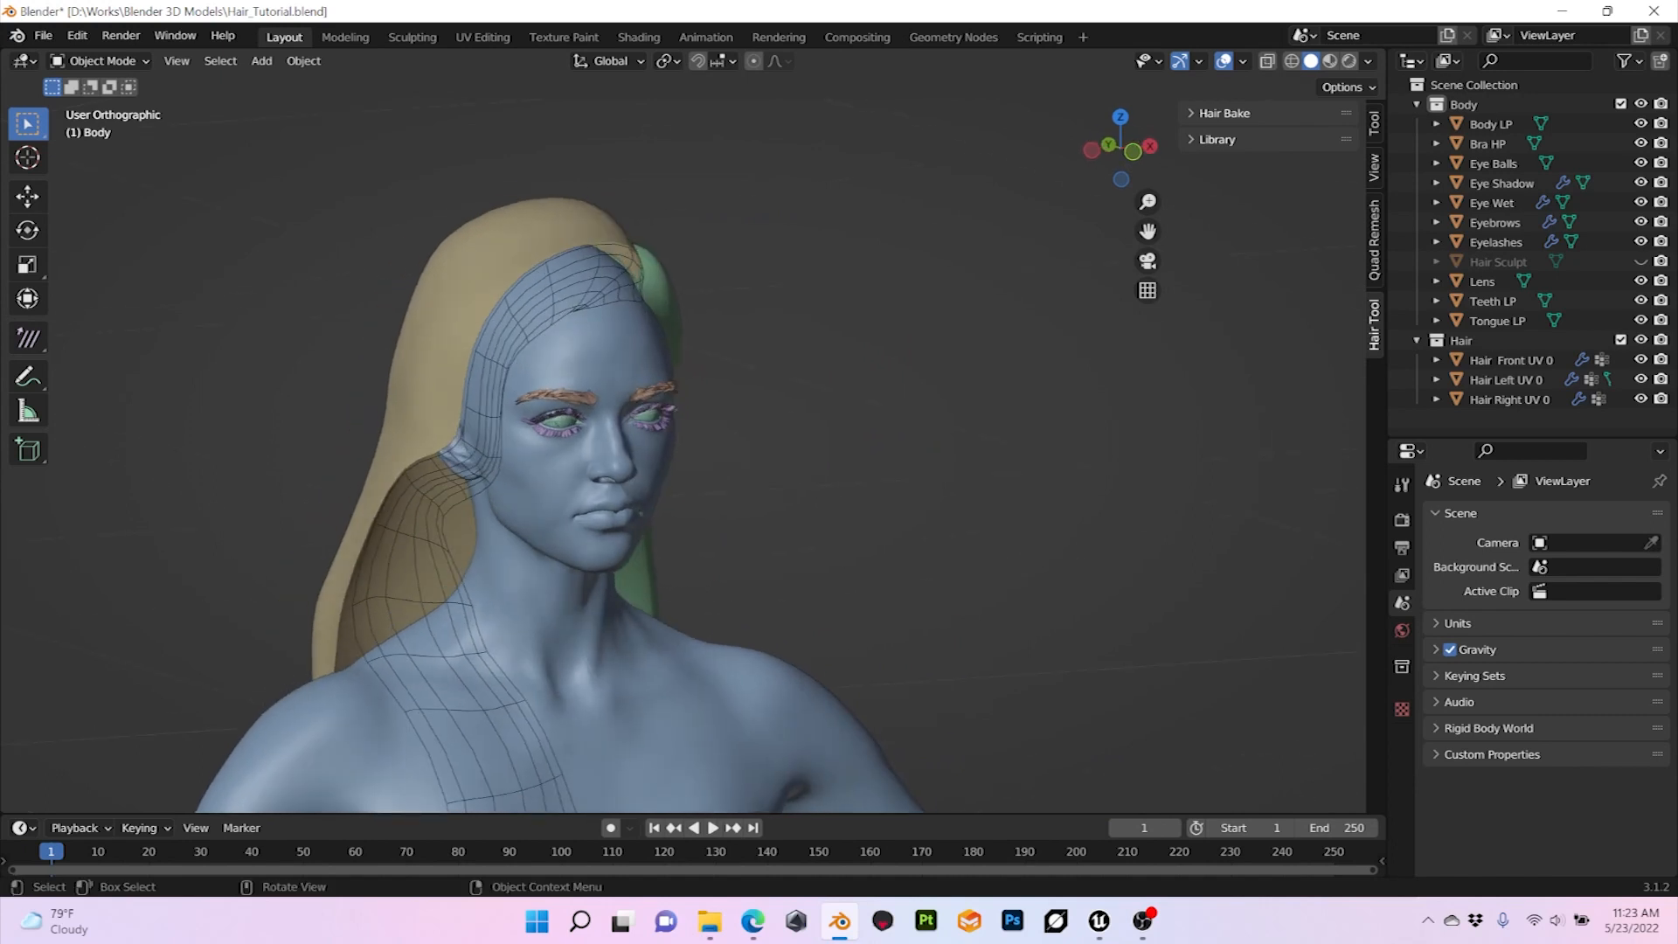
{"action": "left_click", "coordinate": [443, 256]}
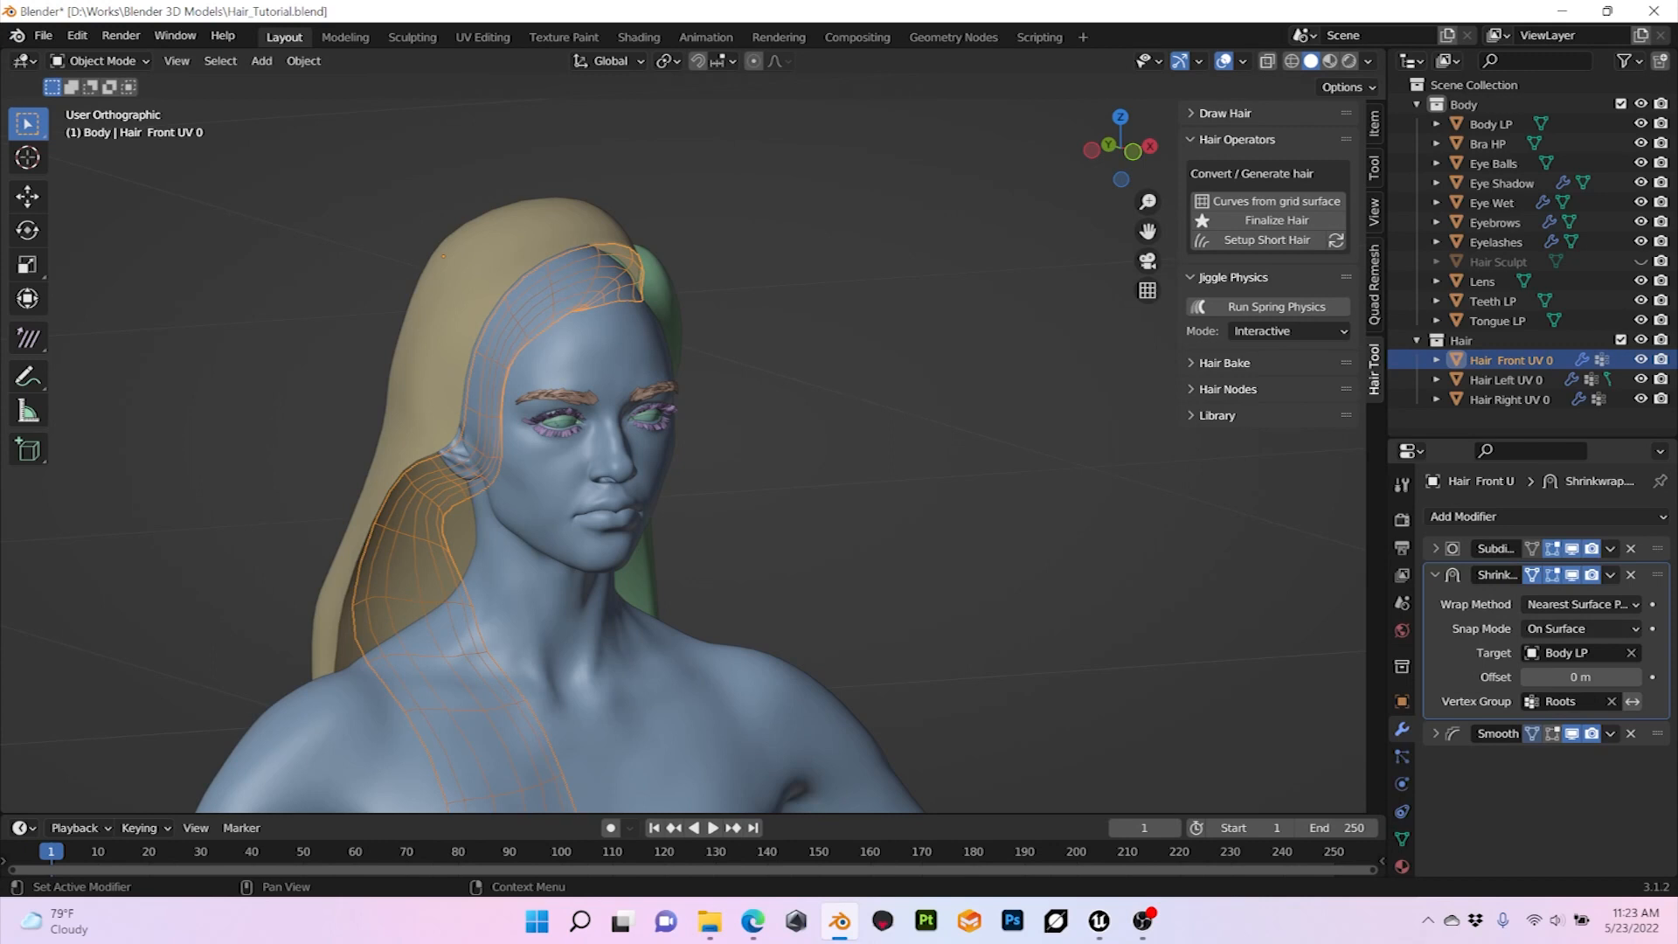
{"action": "left_click", "coordinate": [1402, 701]}
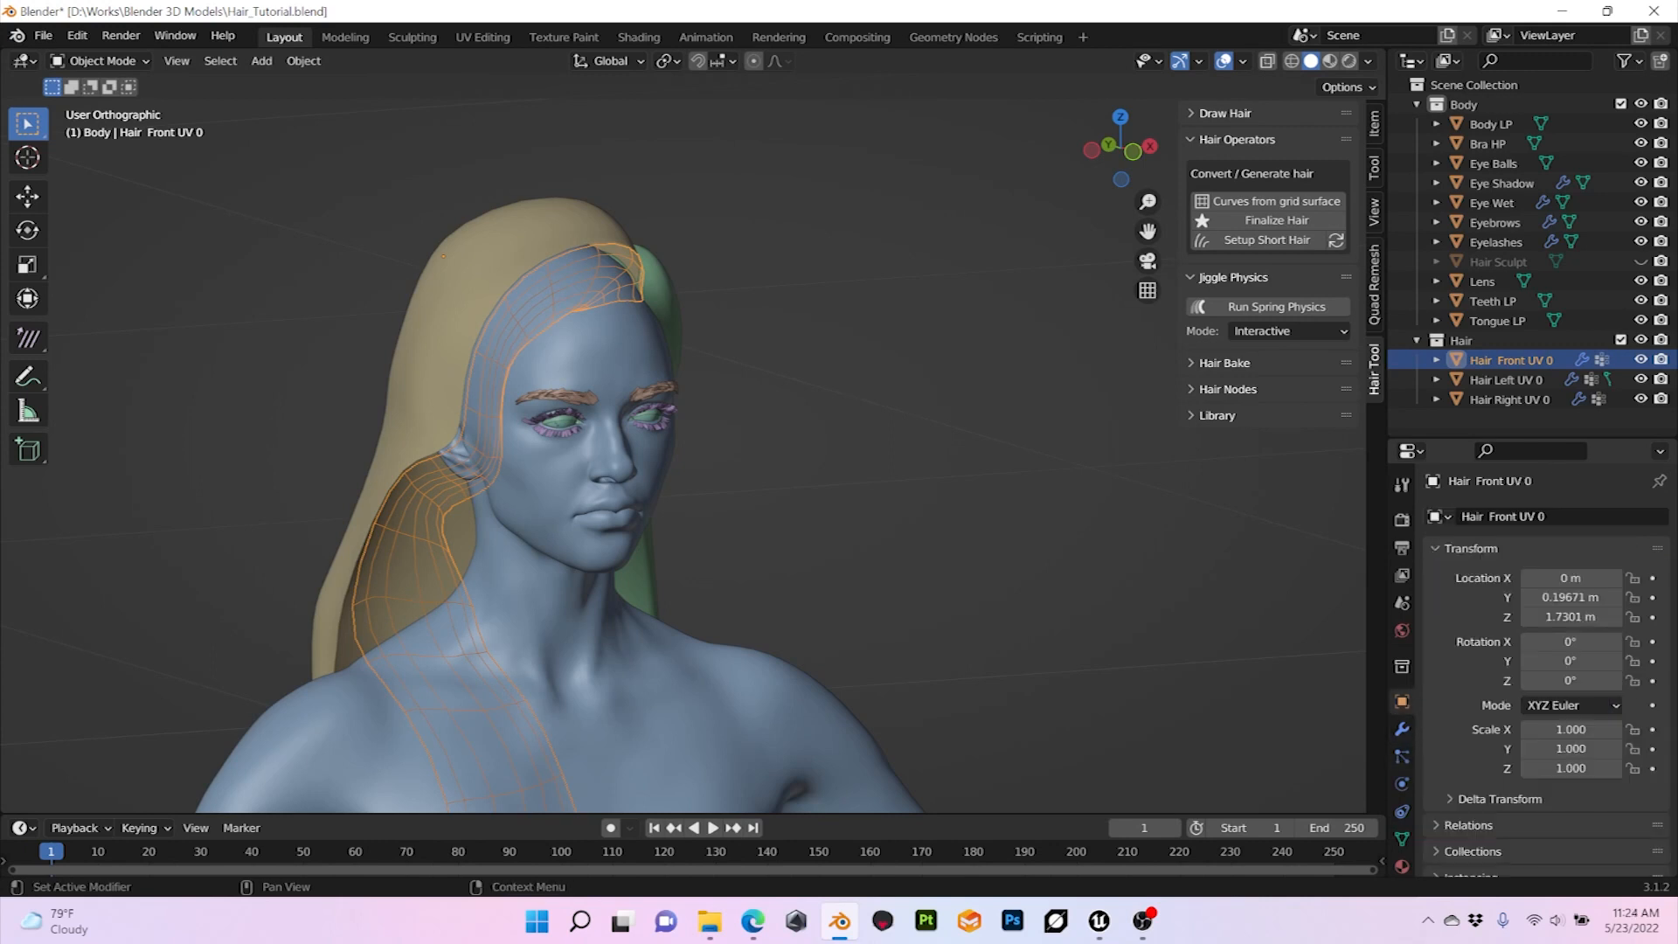
{"action": "scroll", "coordinate": [1548, 673], "scroll_direction": "down", "scroll_amount": 5}
{"action": "scroll", "coordinate": [1528, 761], "scroll_direction": "down", "scroll_amount": 3}
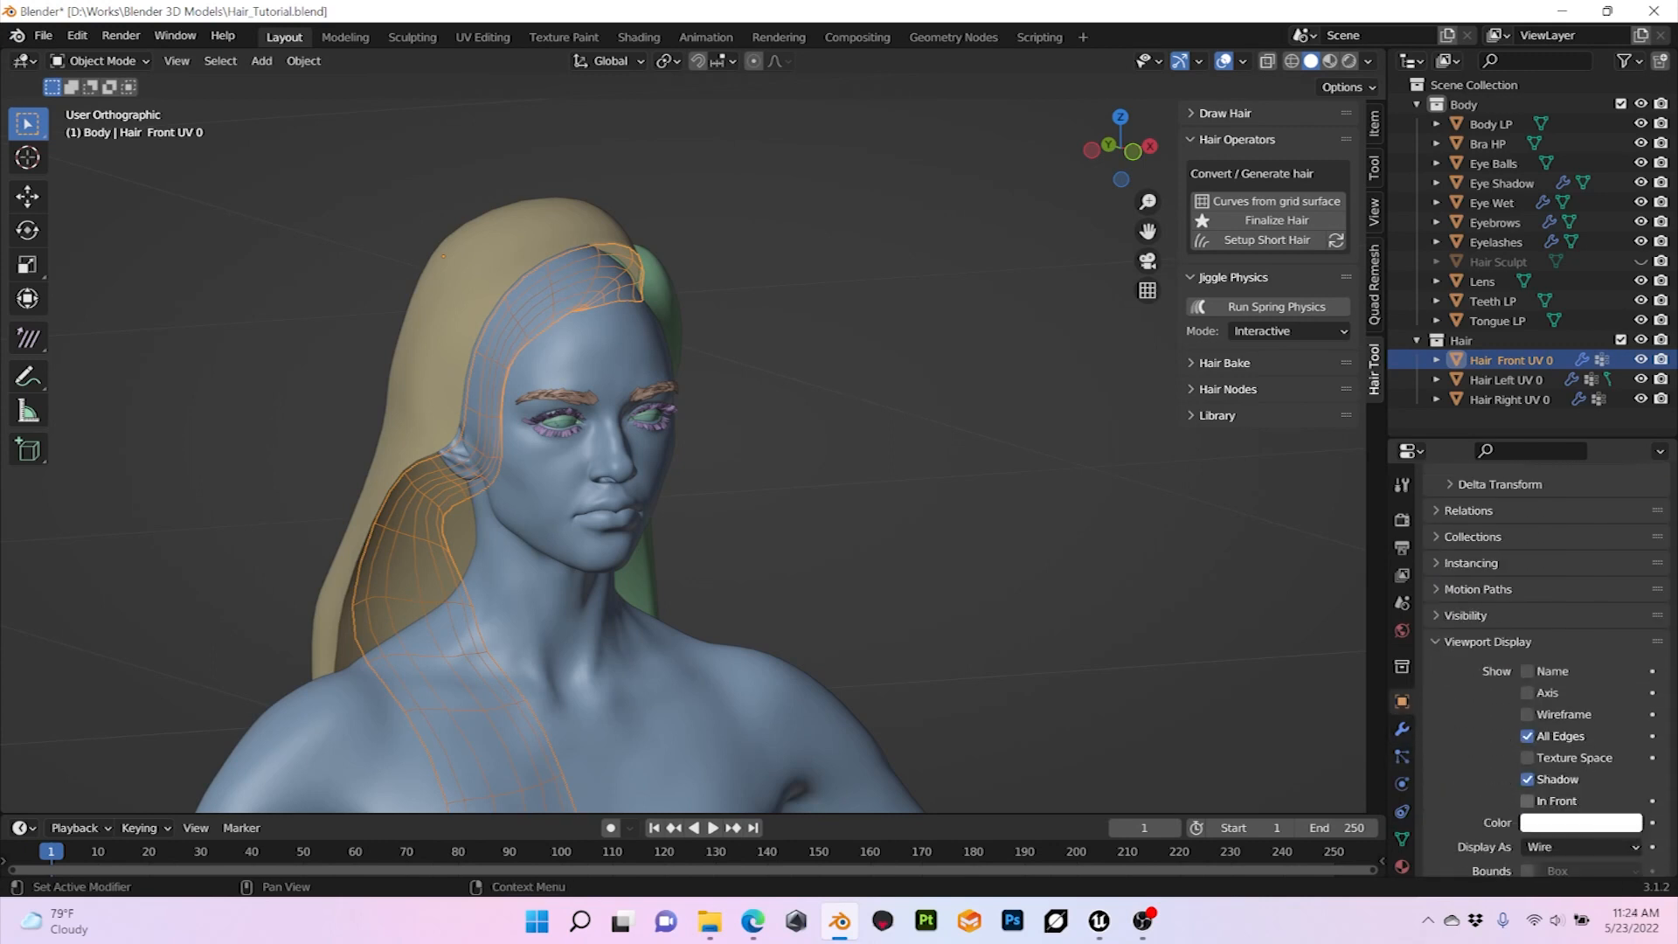
{"action": "scroll", "coordinate": [1545, 679], "scroll_direction": "down", "scroll_amount": 2}
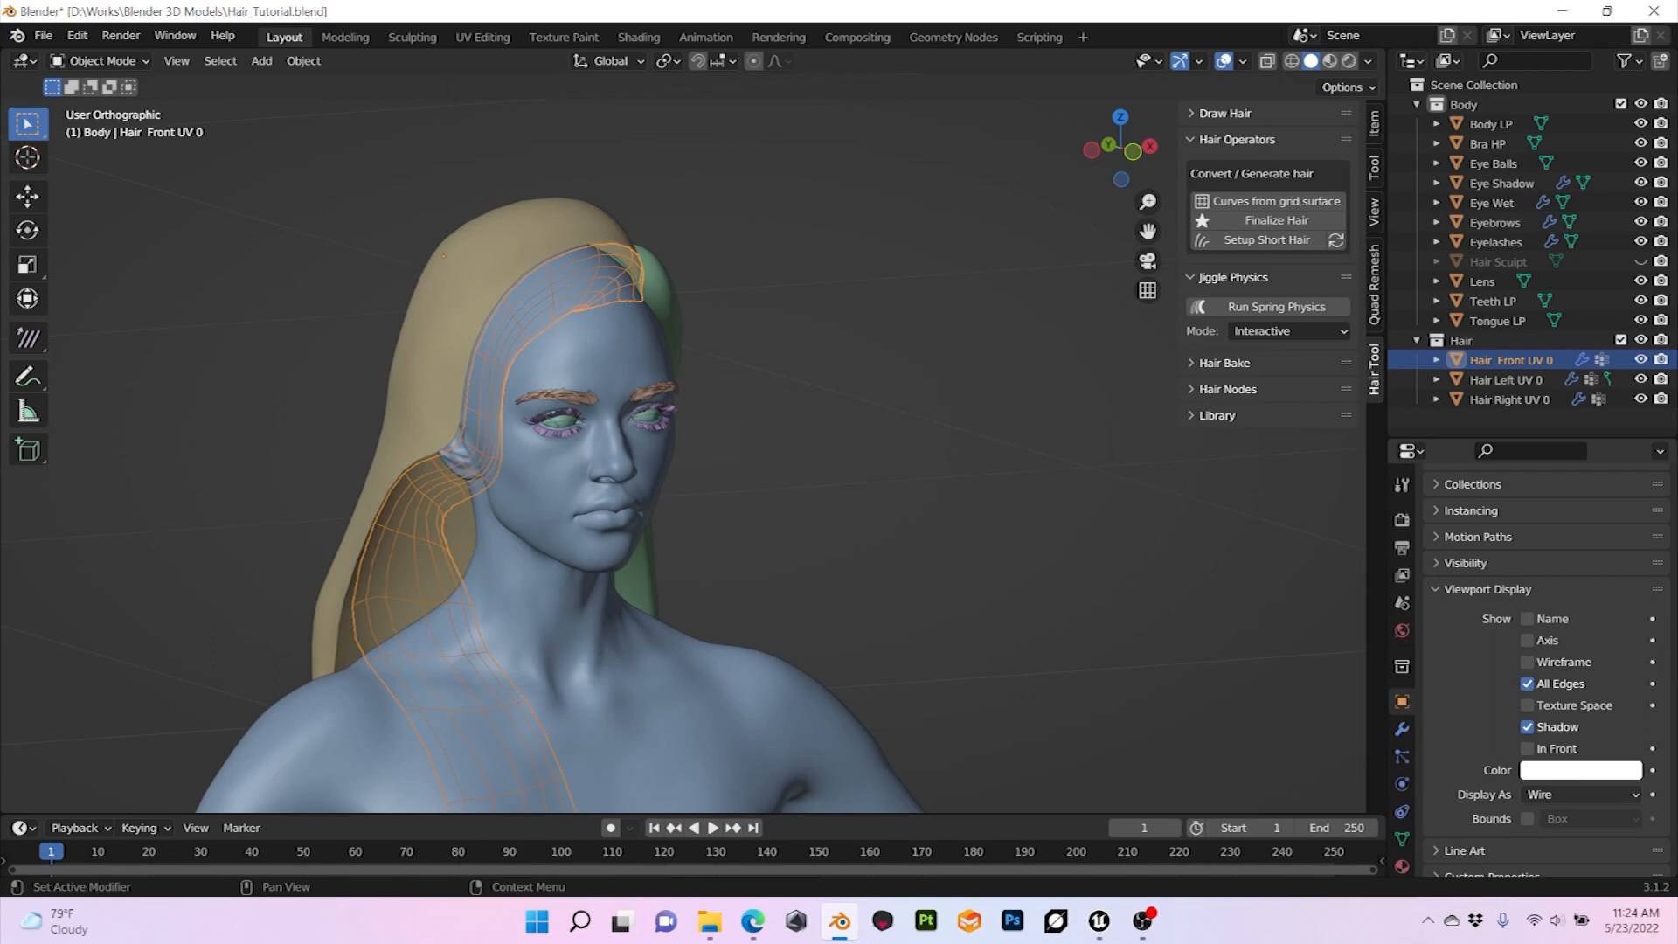
{"action": "left_click", "coordinate": [1582, 794]}
{"action": "left_click", "coordinate": [1565, 750]}
{"action": "middle_click_drag", "start_coordinate": [874, 525], "coordinate": [909, 490]}
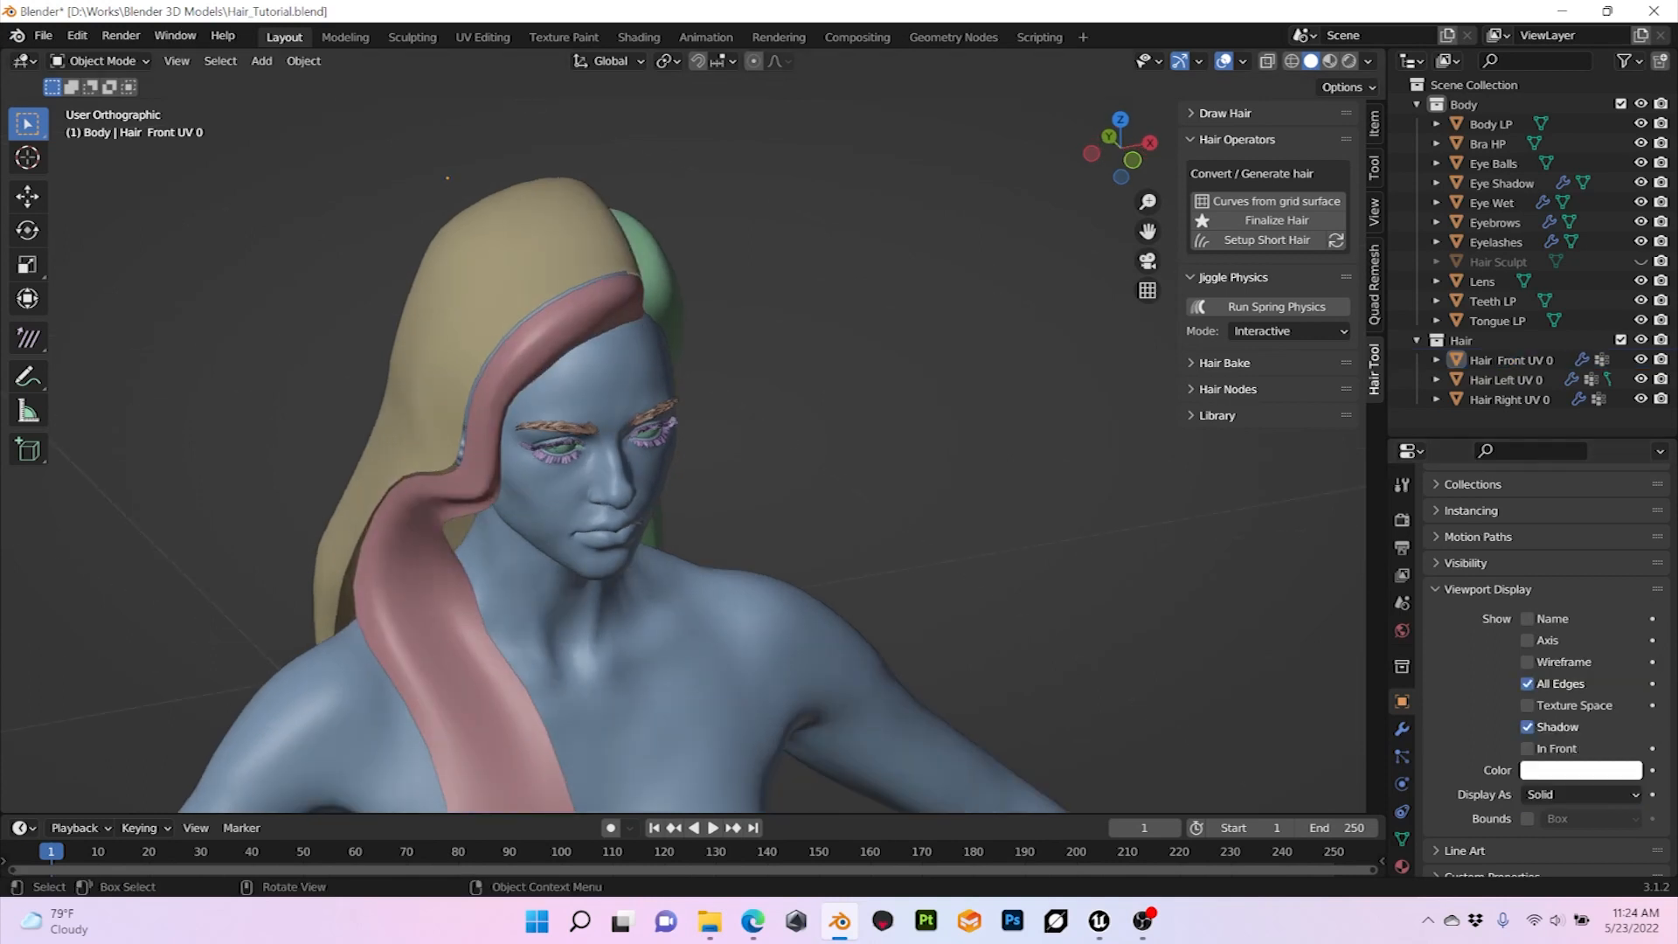
Step: Enter Edit Mode on the Hair Front UV 0 mesh and examine its grid topology from the root edge to the tips
{"action": "left_click", "coordinate": [1457, 359]}
{"action": "middle_click_drag", "start_coordinate": [787, 525], "coordinate": [743, 479]}
{"action": "key", "text": "Tab"}
{"action": "scroll", "coordinate": [767, 472], "scroll_direction": "up", "scroll_amount": 1}
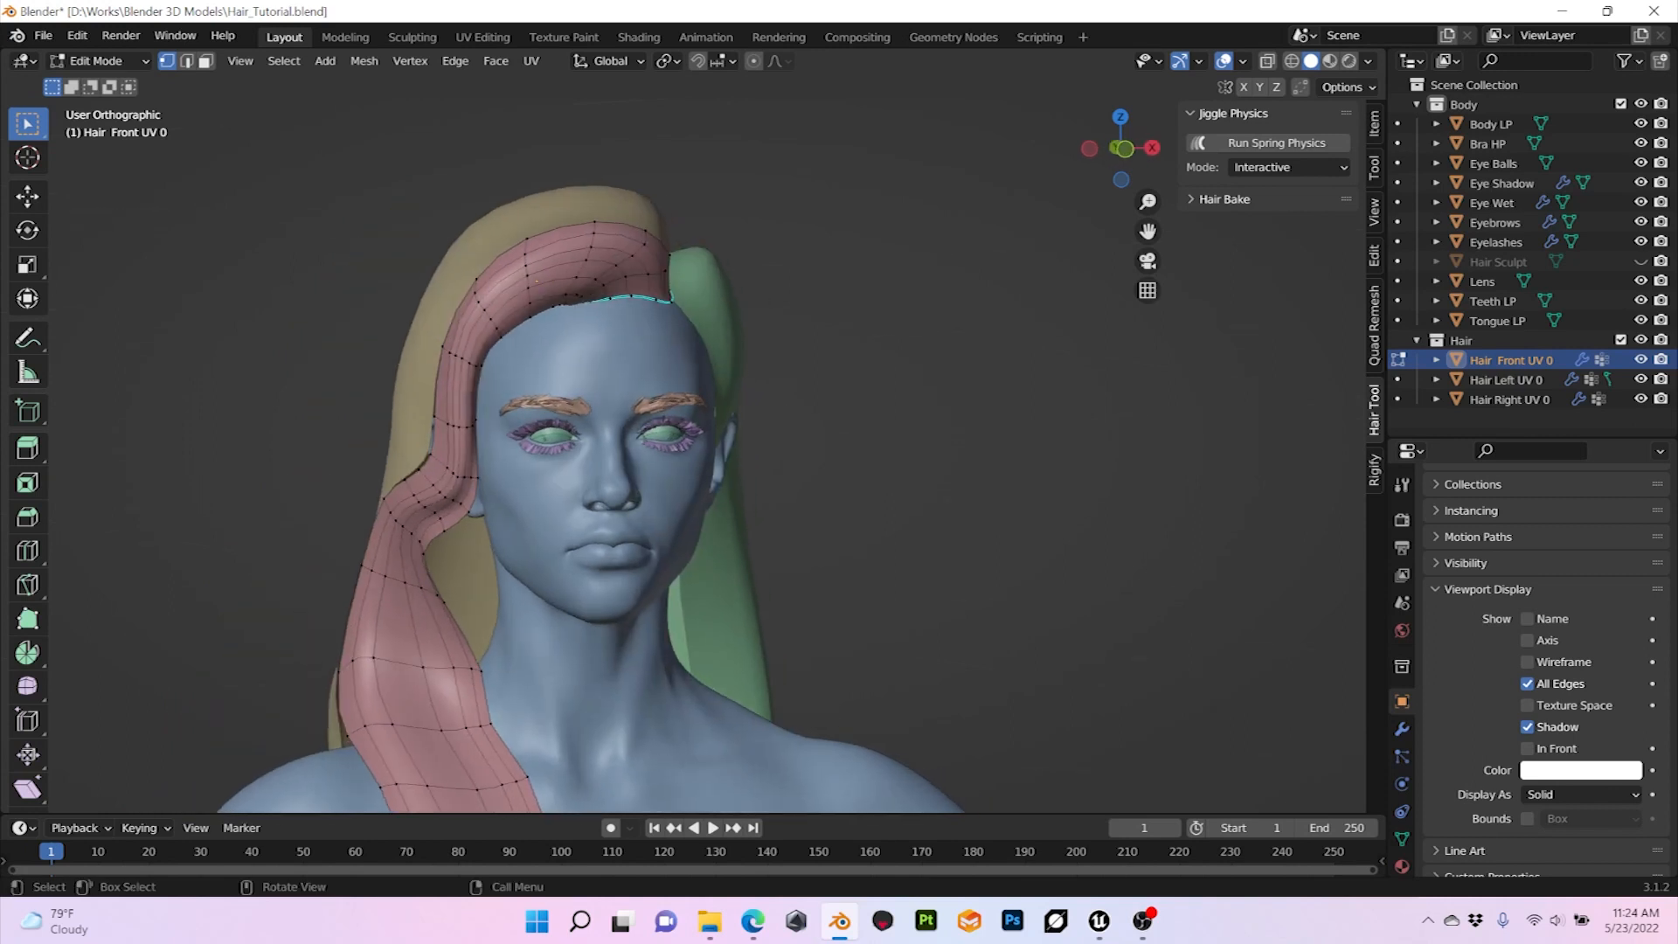
{"action": "middle_click_drag", "start_coordinate": [743, 479], "coordinate": [744, 492]}
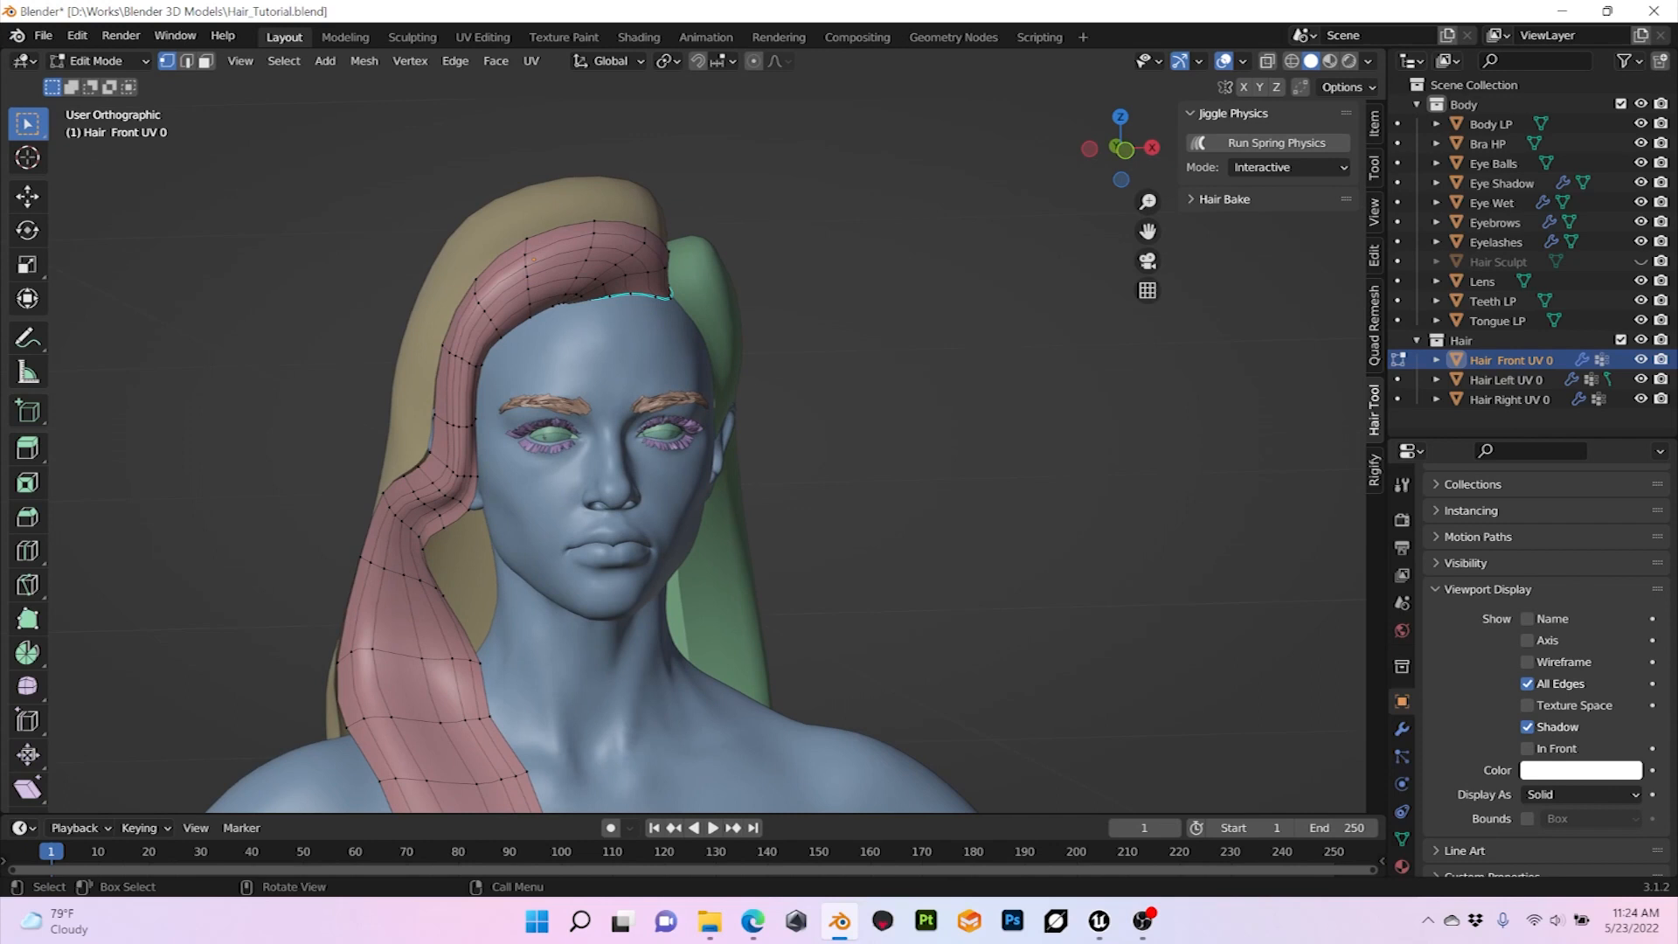
{"action": "middle_click_drag", "start_coordinate": [744, 492], "coordinate": [821, 281], "text": "shift"}
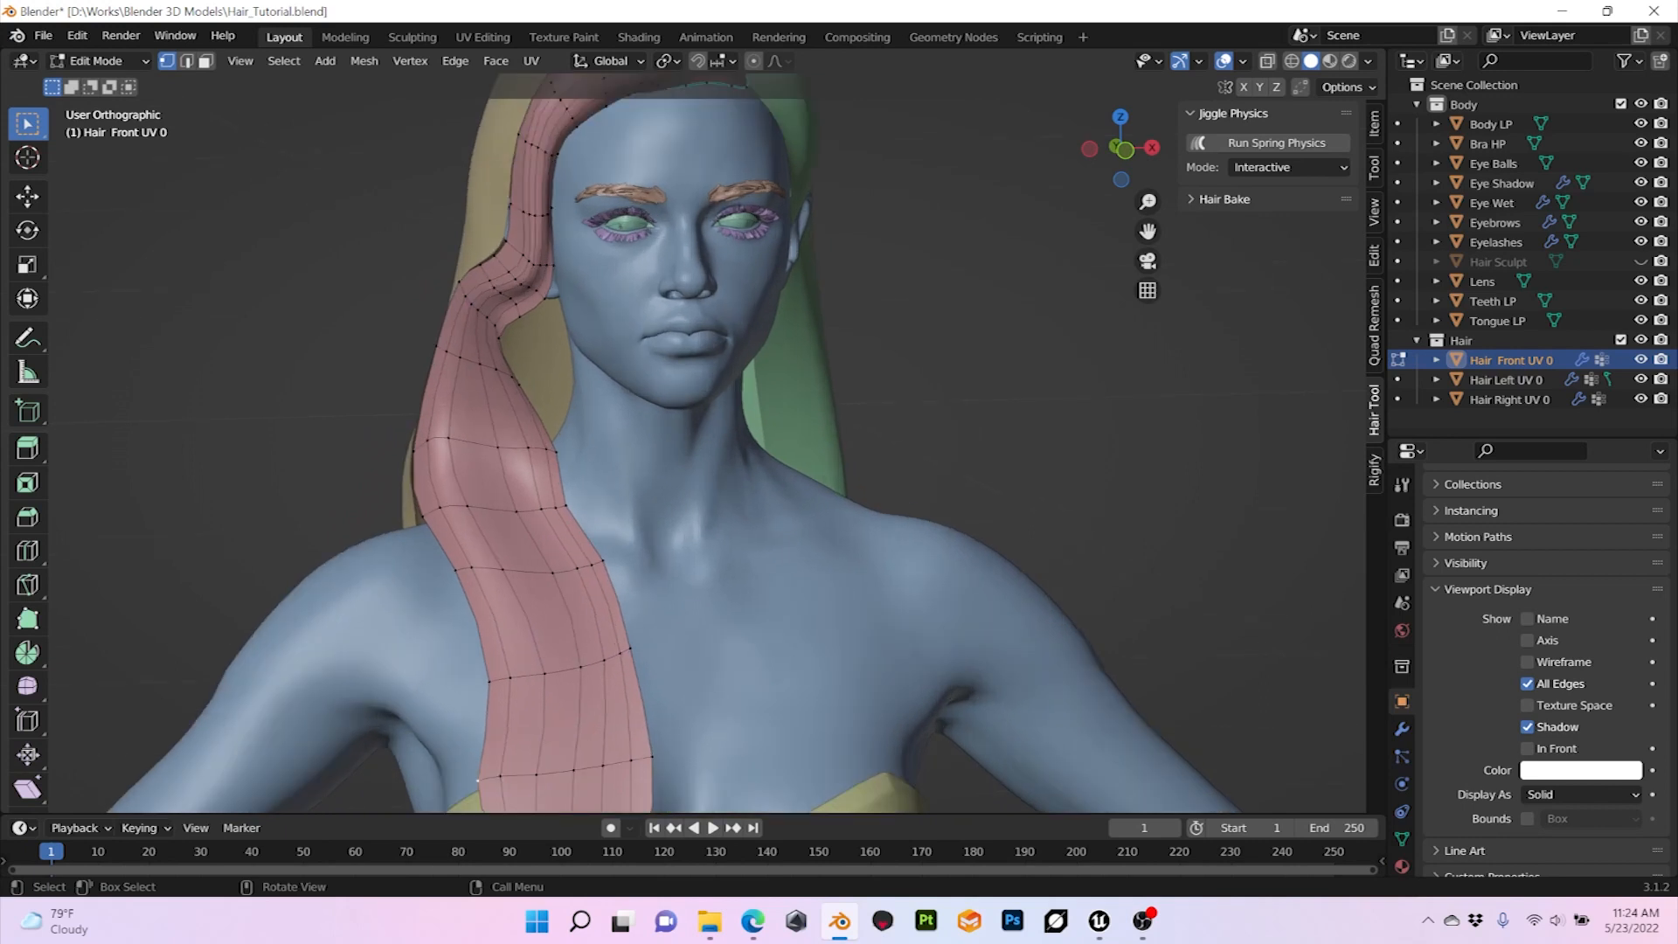
{"action": "scroll", "coordinate": [690, 443], "scroll_direction": "down", "scroll_amount": 1}
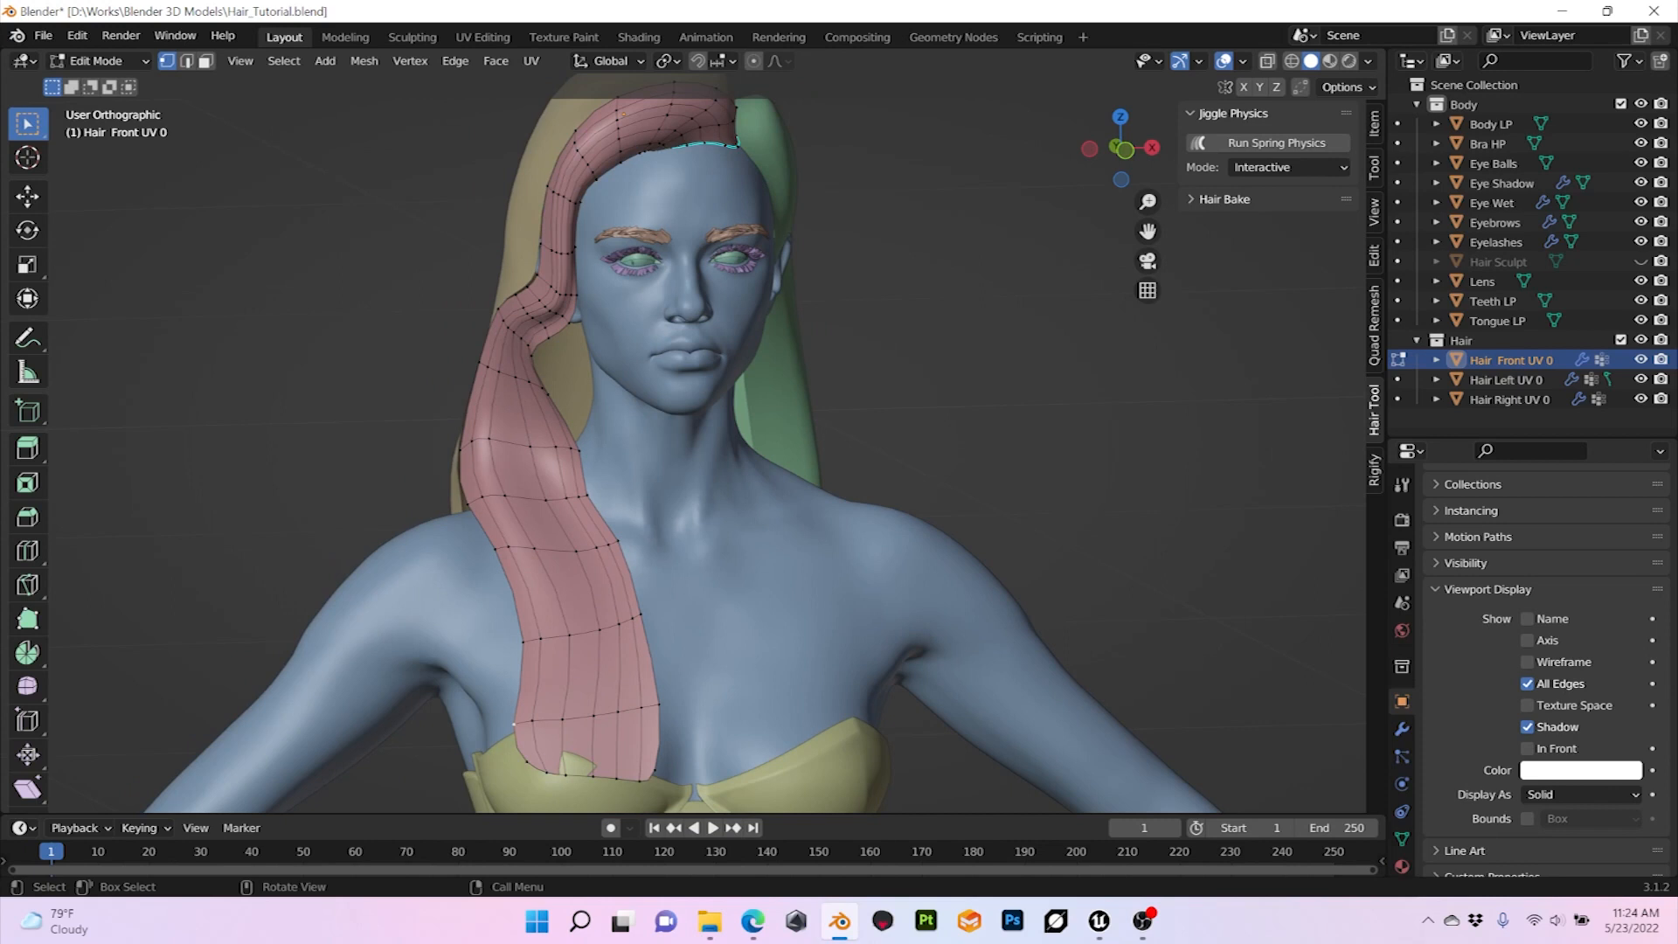
{"action": "middle_click_drag", "start_coordinate": [726, 437], "coordinate": [708, 573]}
{"action": "scroll", "coordinate": [691, 444], "scroll_direction": "down", "scroll_amount": 2}
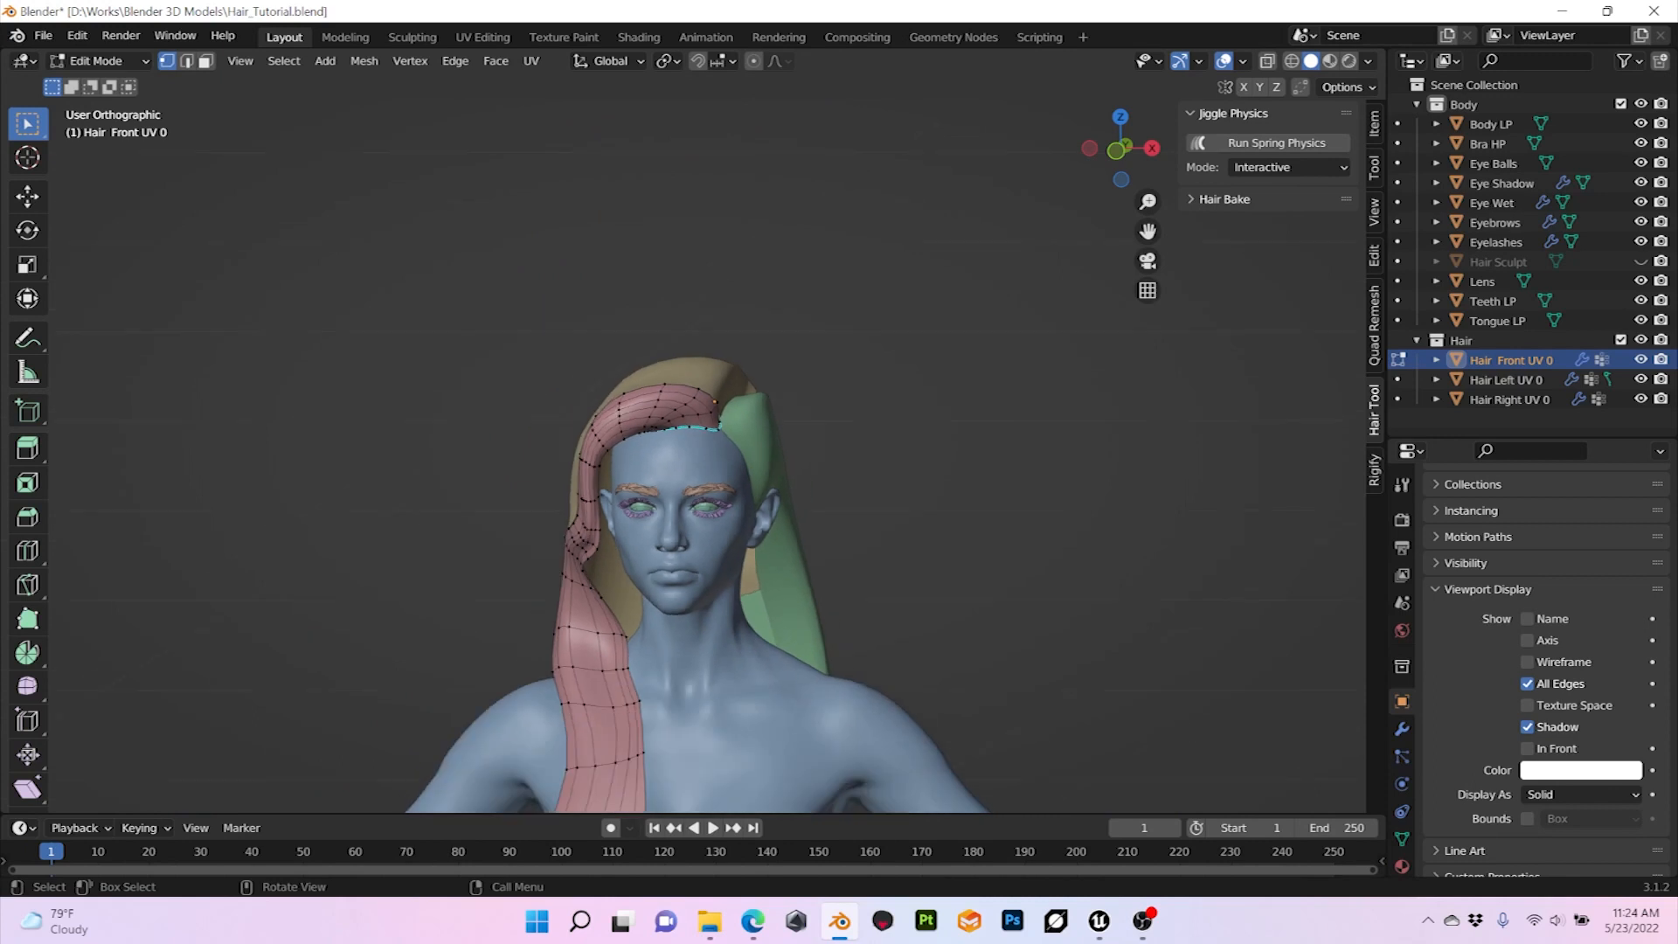
{"action": "scroll", "coordinate": [690, 443], "scroll_direction": "up", "scroll_amount": 6}
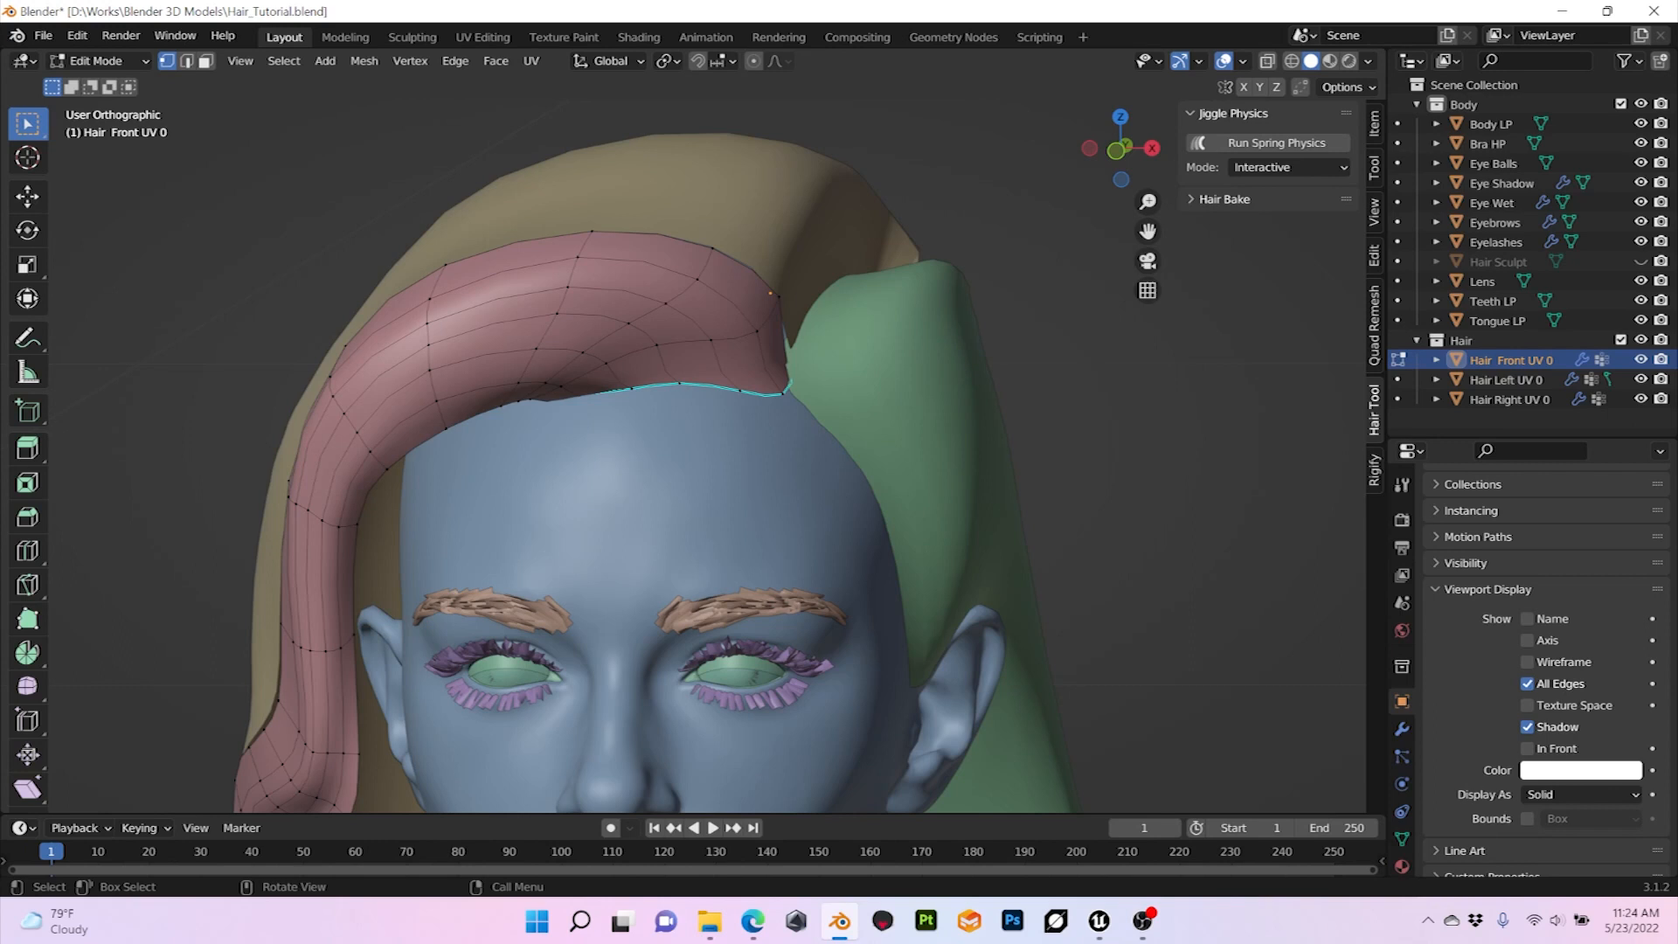
{"action": "middle_click_drag", "start_coordinate": [699, 437], "coordinate": [766, 427]}
{"action": "scroll", "coordinate": [765, 427], "scroll_direction": "down", "scroll_amount": 3}
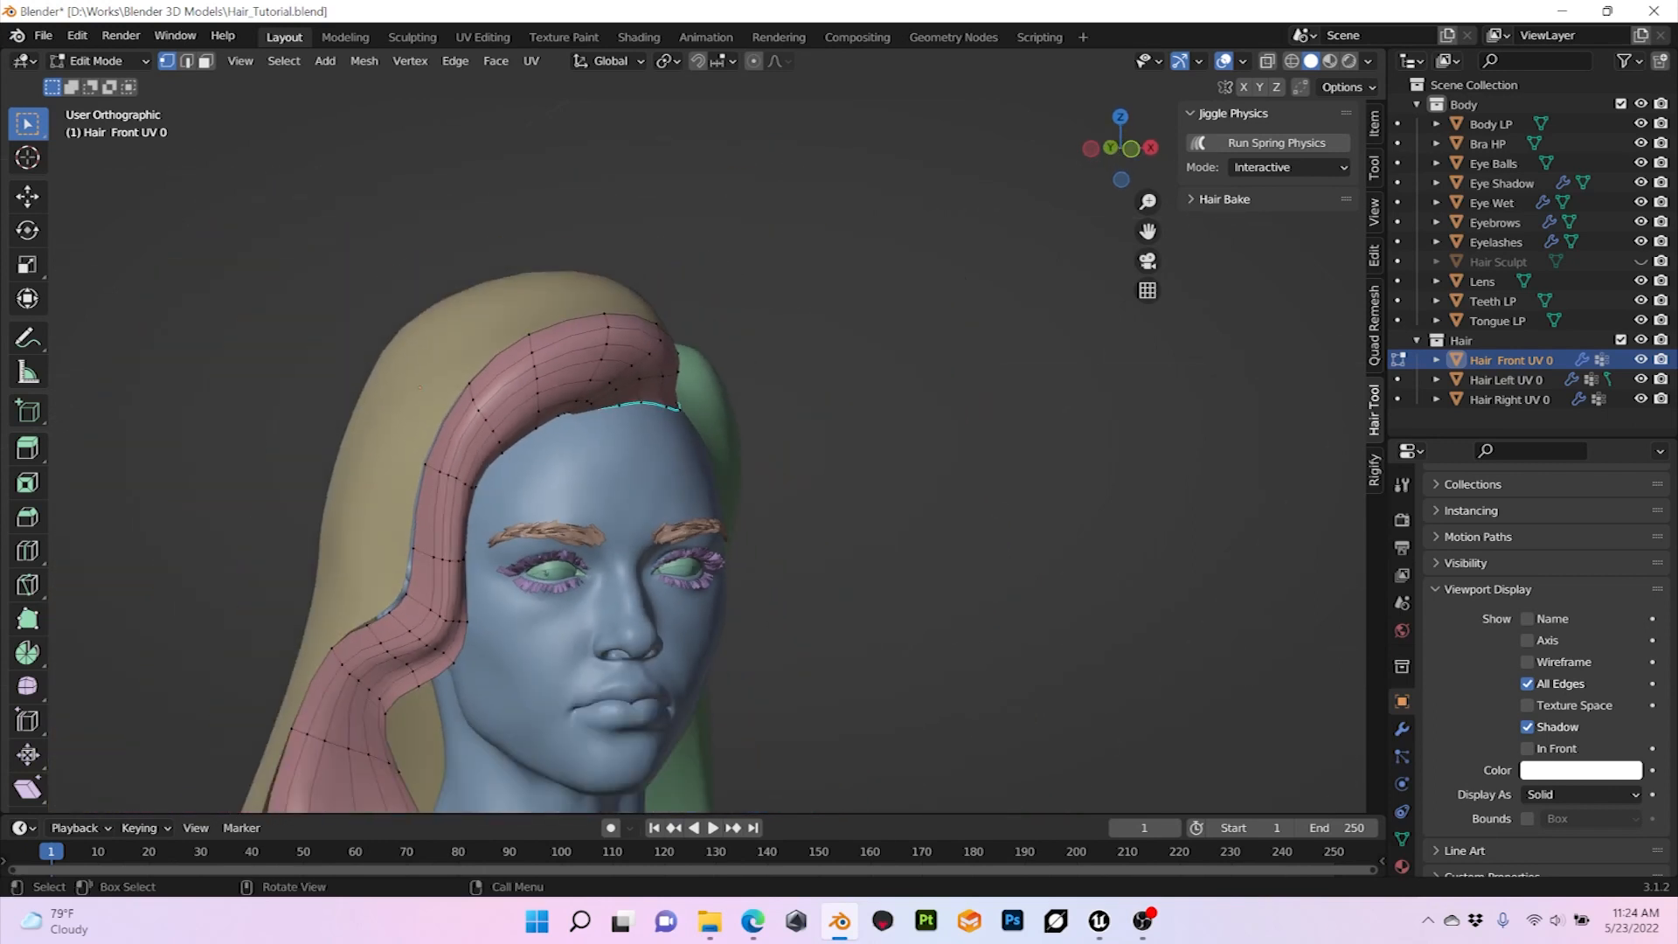
Step: Examine the front hair mesh's root edge from the side of the head and return to Object Mode
{"action": "scroll", "coordinate": [693, 443], "scroll_direction": "down", "scroll_amount": 1}
{"action": "middle_click_drag", "start_coordinate": [751, 432], "coordinate": [591, 455]}
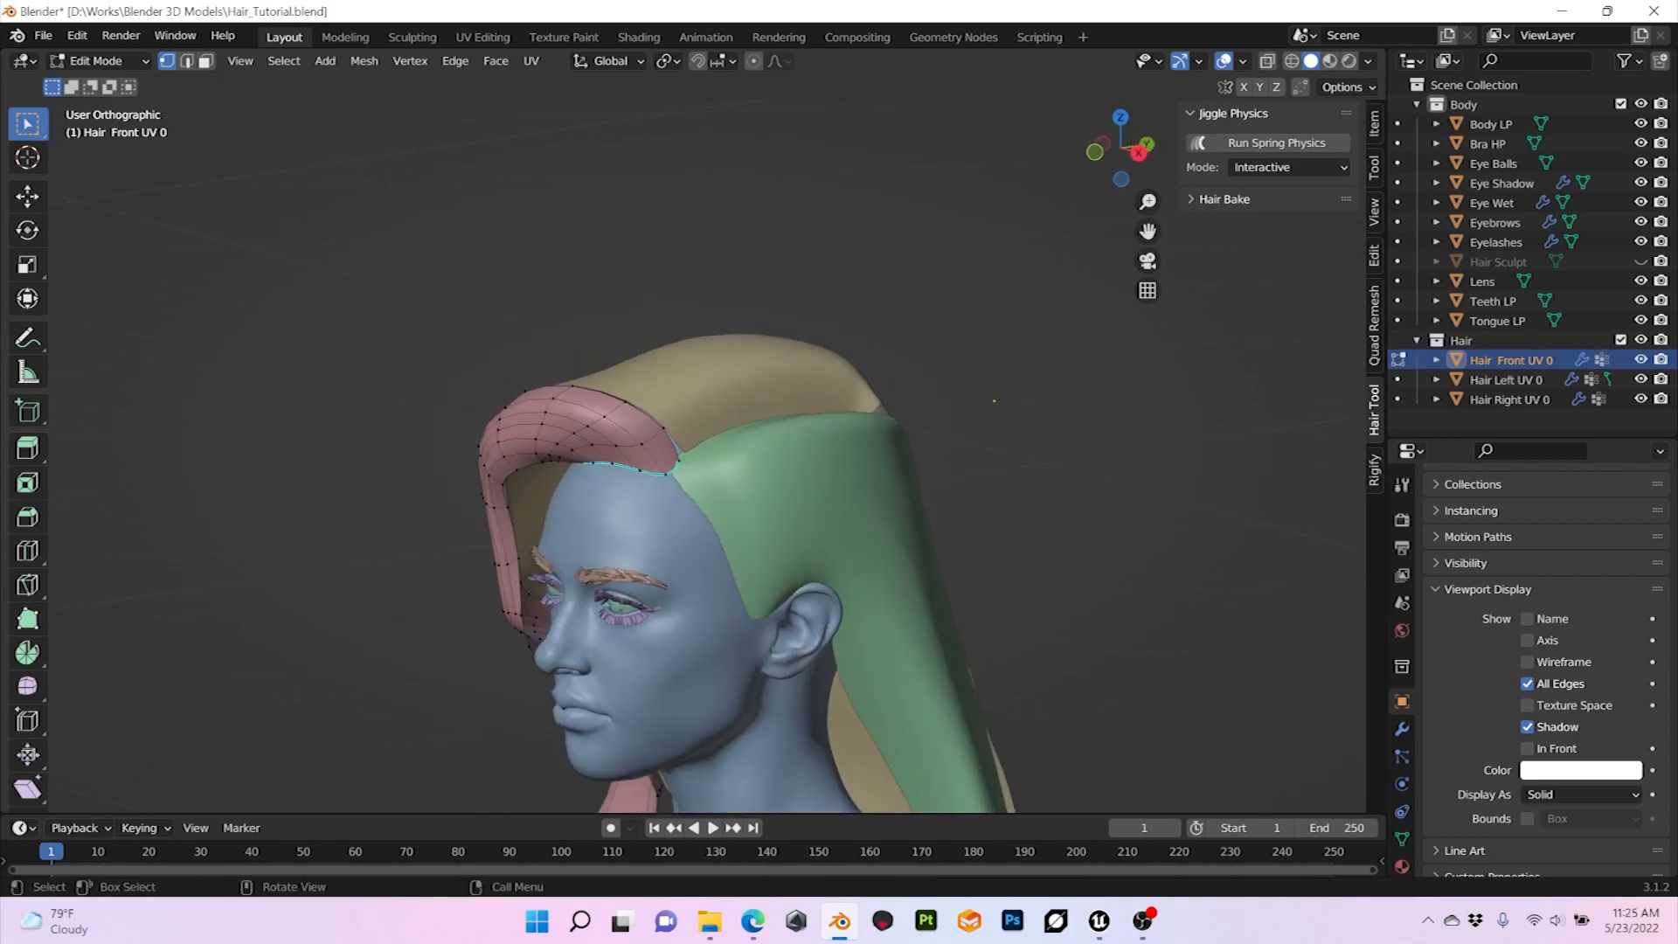
{"action": "left_click", "coordinate": [98, 61]}
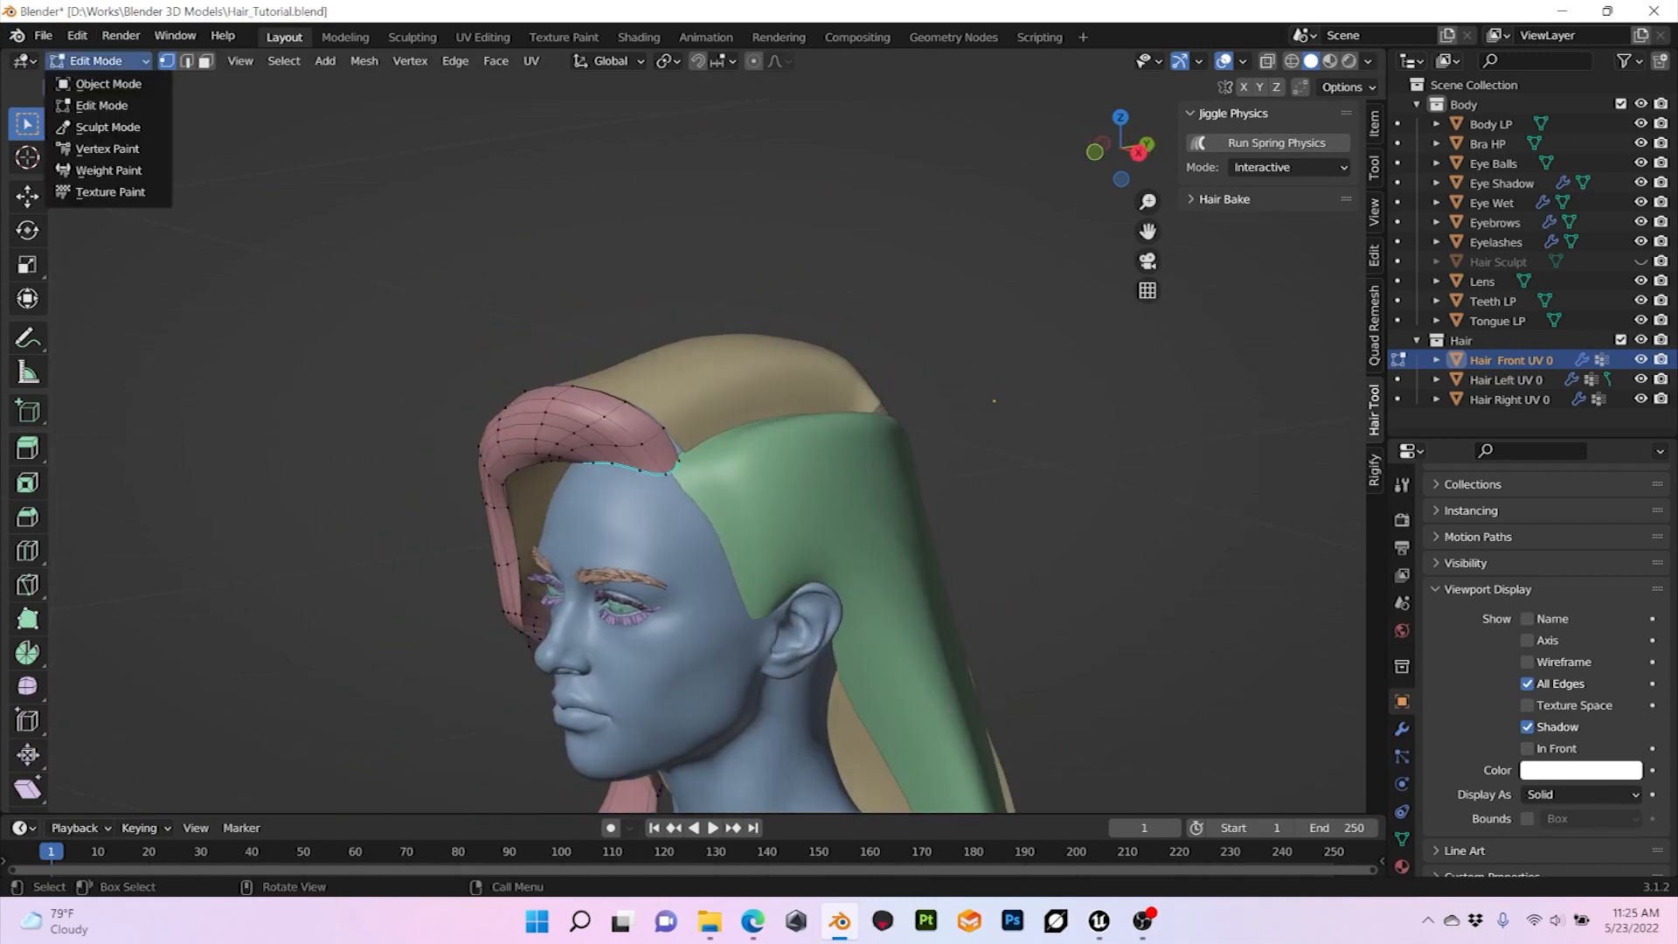
{"action": "left_click", "coordinate": [88, 83]}
Step: Examine the grid topology of the Hair Left UV 0 mesh in Edit Mode and return to Object Mode
{"action": "left_click", "coordinate": [743, 385]}
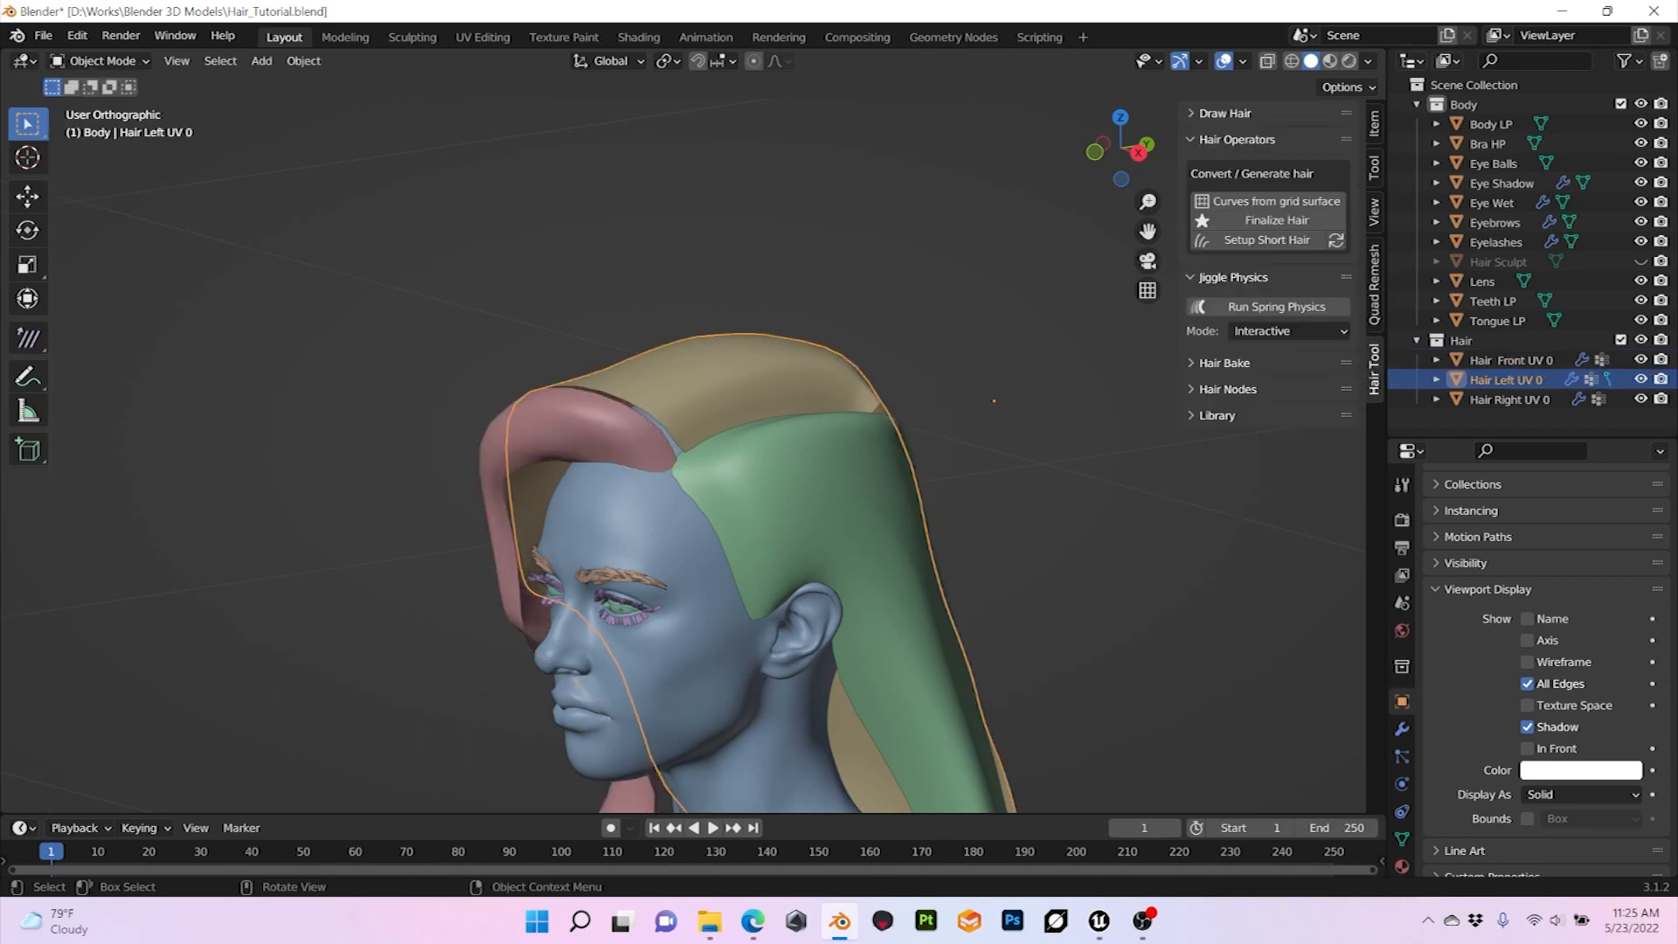
{"action": "key", "text": "Tab"}
{"action": "mouse_move", "coordinate": [883, 437]}
{"action": "middle_mouse_down"}
{"action": "mouse_move", "coordinate": [787, 464]}
{"action": "mouse_move", "coordinate": [890, 445]}
{"action": "middle_mouse_up"}
{"action": "left_click", "coordinate": [96, 60]}
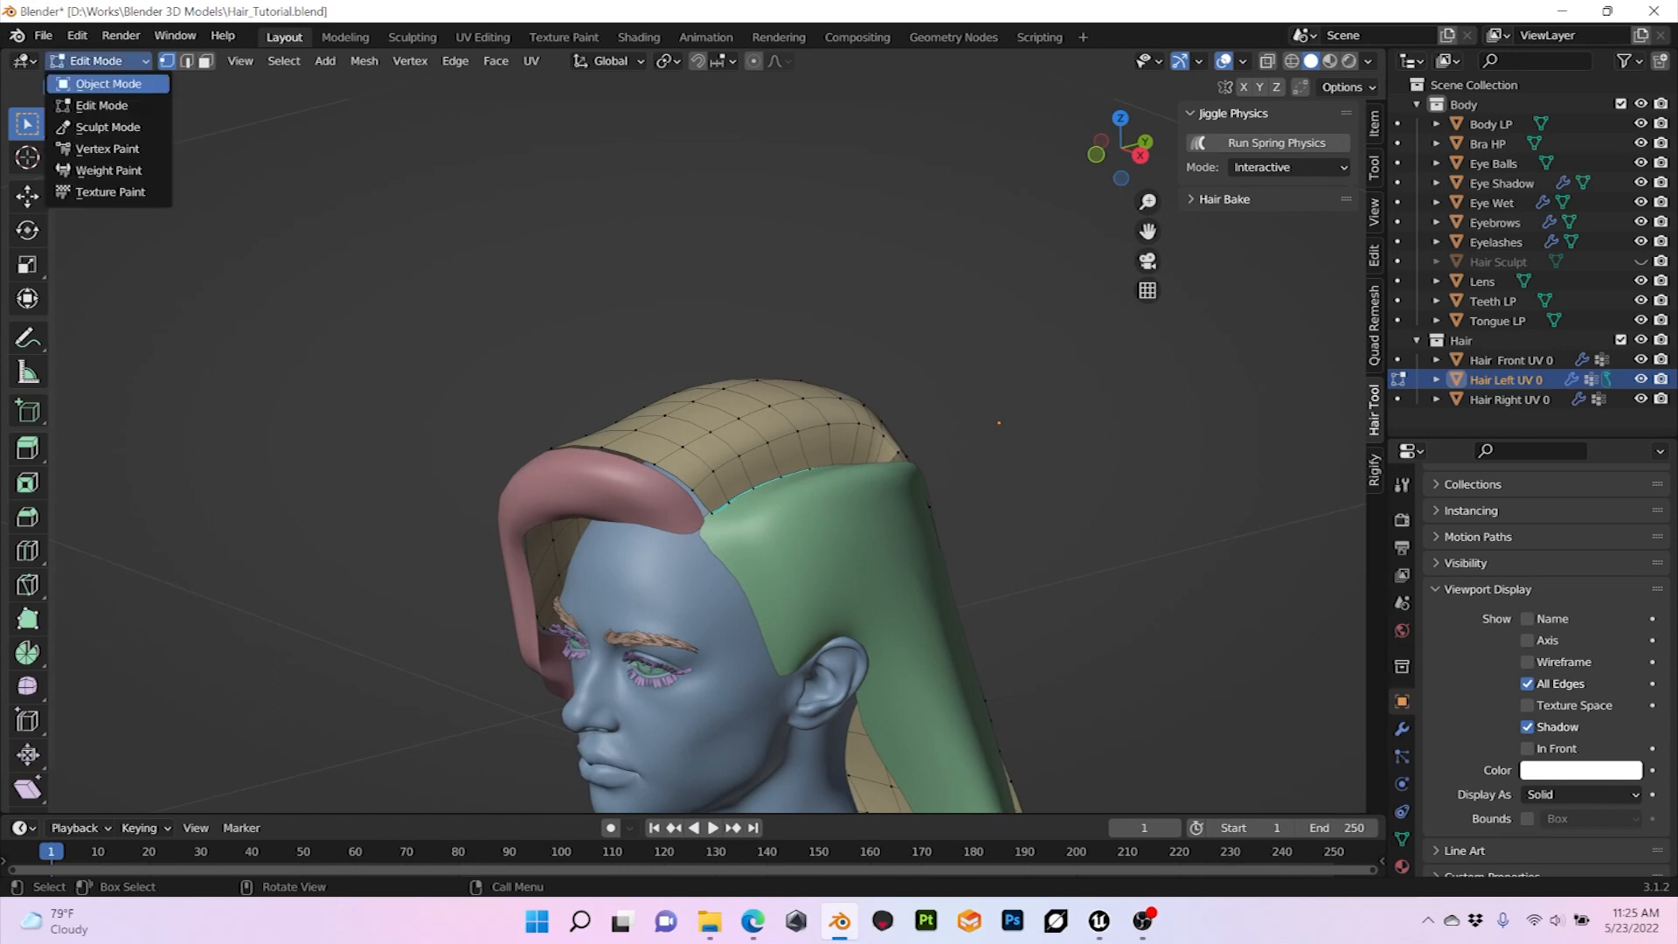
{"action": "left_click", "coordinate": [101, 82]}
Step: Examine the grid topology of the Hair Right UV 0 mesh in Edit Mode
{"action": "left_click", "coordinate": [831, 560]}
{"action": "key", "text": "Tab"}
{"action": "middle_click_drag", "start_coordinate": [831, 559], "coordinate": [695, 562]}
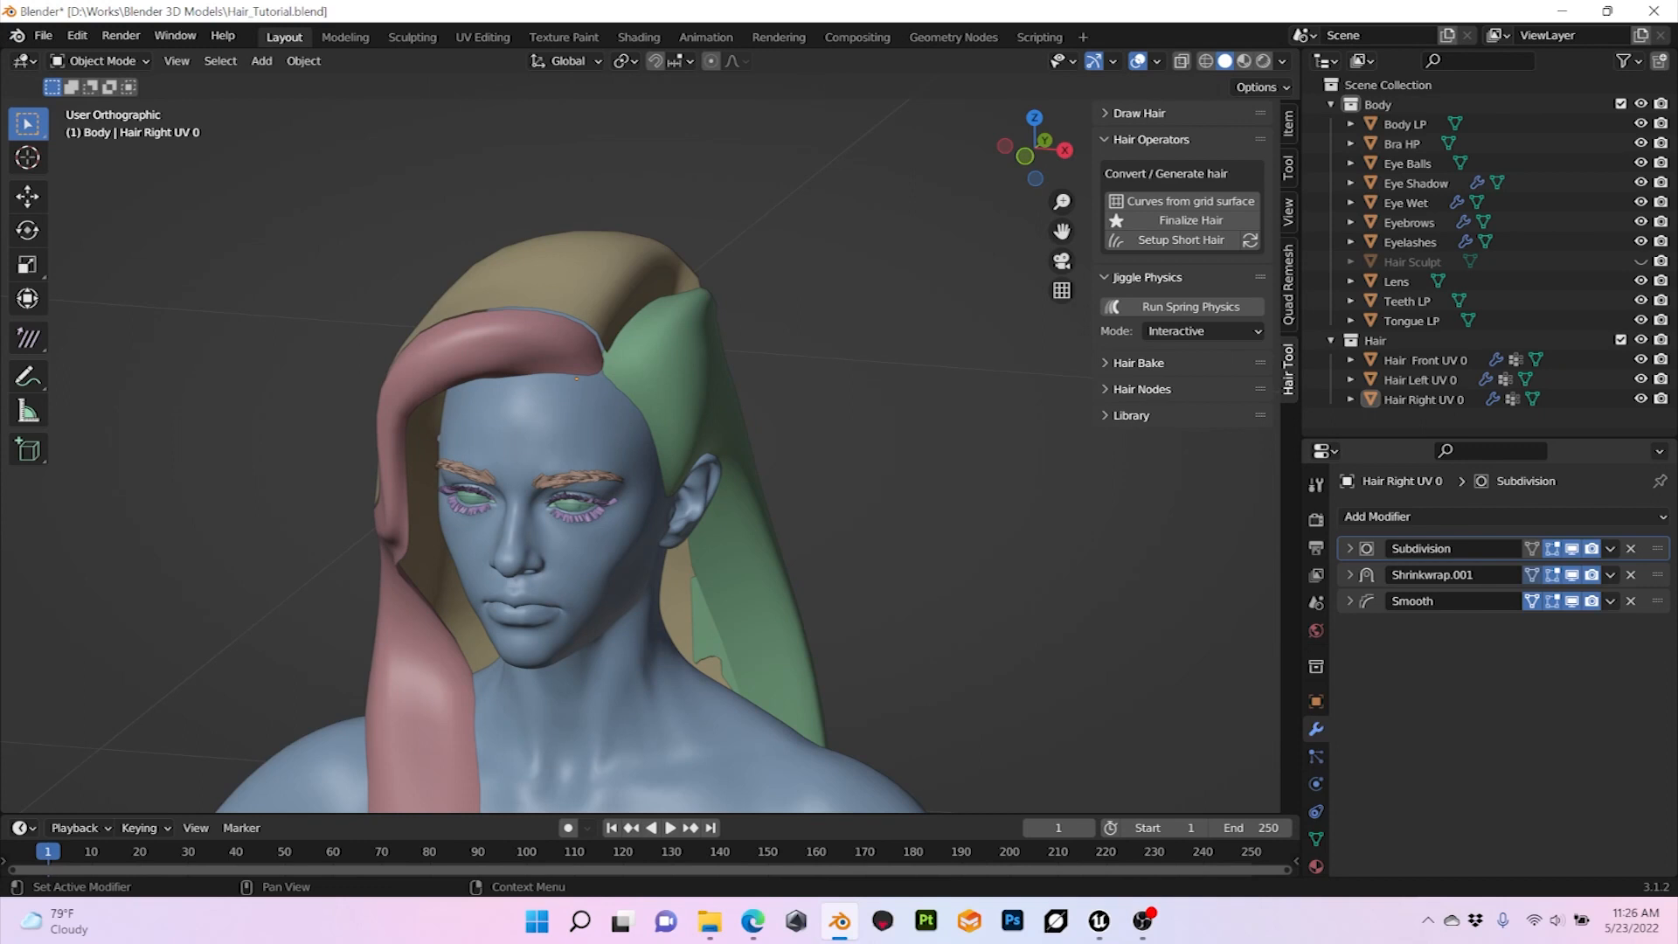
Step: Expand the Subdivision modifier of Hair Right UV 0 and turn off its viewport display
{"action": "left_click", "coordinate": [1350, 549]}
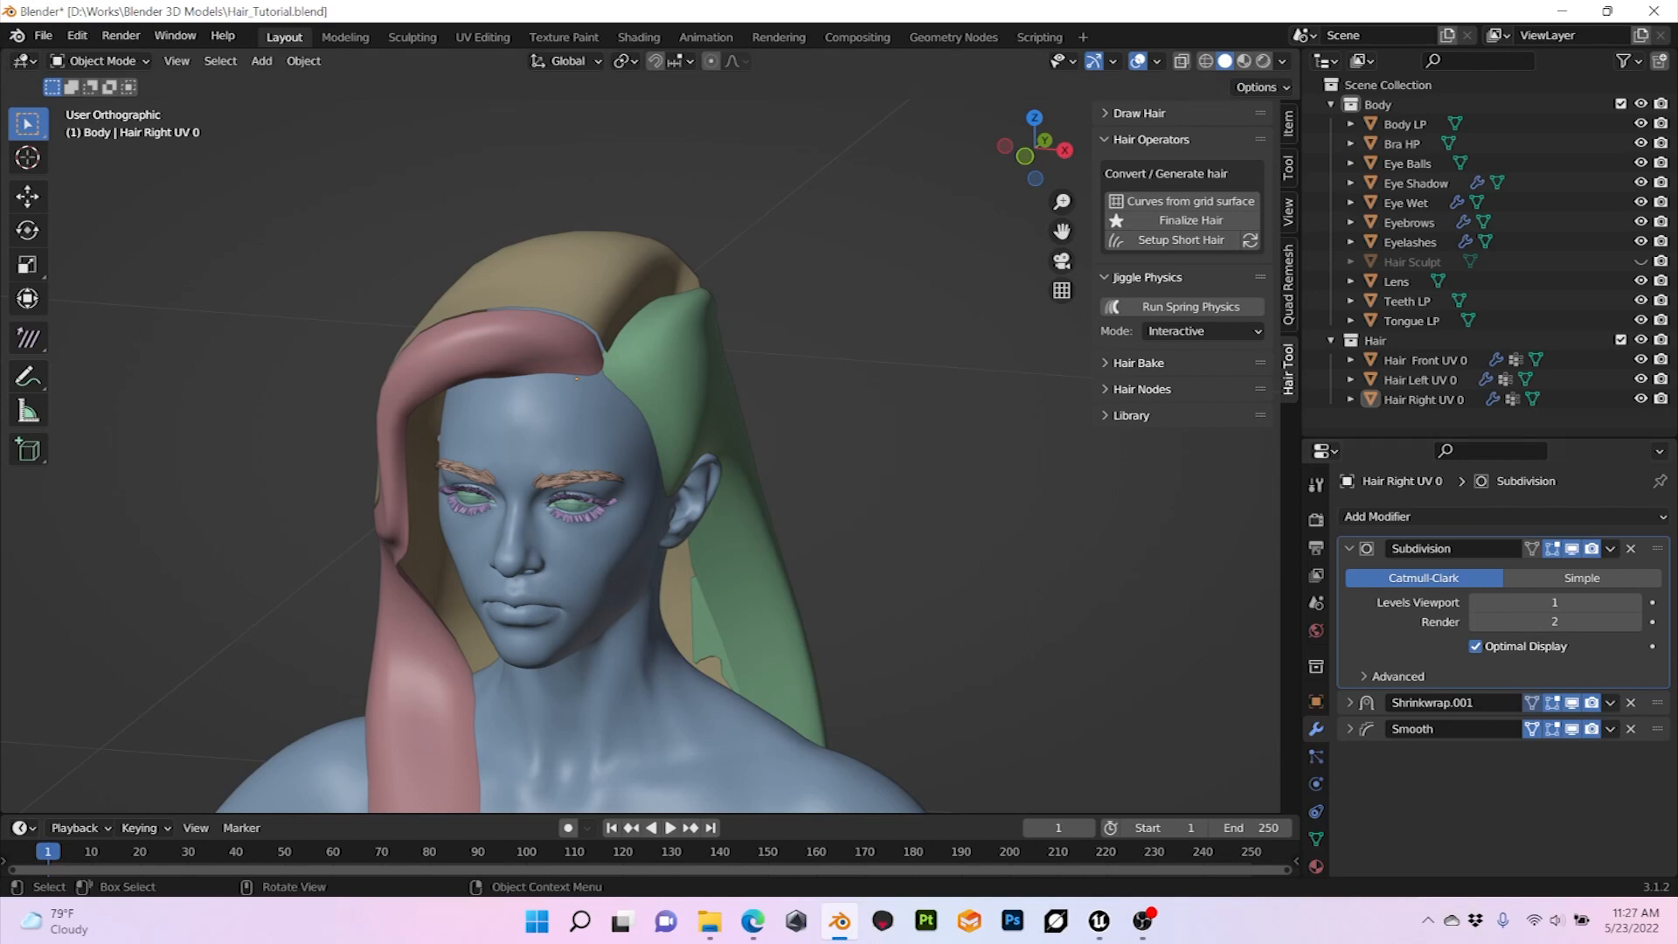
{"action": "left_click", "coordinate": [1573, 549]}
{"action": "middle_click_drag", "start_coordinate": [874, 489], "coordinate": [913, 459]}
Step: Toggle the Subdivision modifier's viewport display off and back on for Hair Front UV 0 to compare the coarse and smooth shapes
{"action": "left_click", "coordinate": [643, 243]}
{"action": "middle_click_drag", "start_coordinate": [664, 350], "coordinate": [756, 354]}
{"action": "left_click", "coordinate": [1573, 549]}
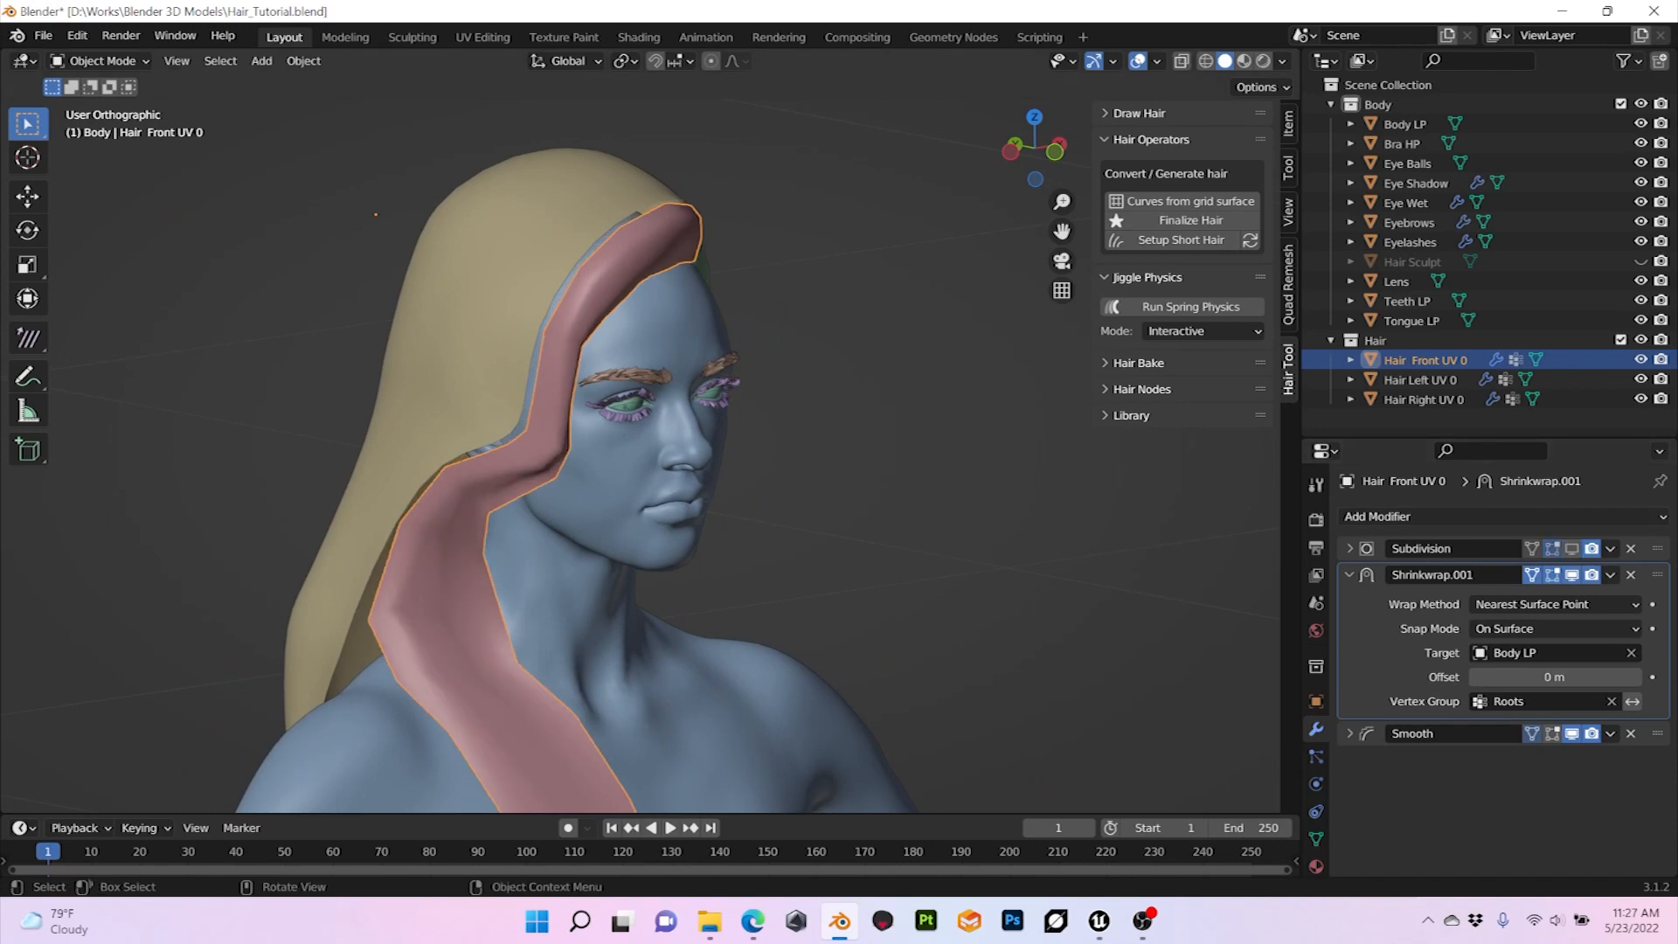
{"action": "middle_click_drag", "start_coordinate": [665, 402], "coordinate": [702, 392]}
{"action": "scroll", "coordinate": [702, 392], "scroll_direction": "down", "scroll_amount": 1}
{"action": "scroll", "coordinate": [702, 391], "scroll_direction": "up", "scroll_amount": 5}
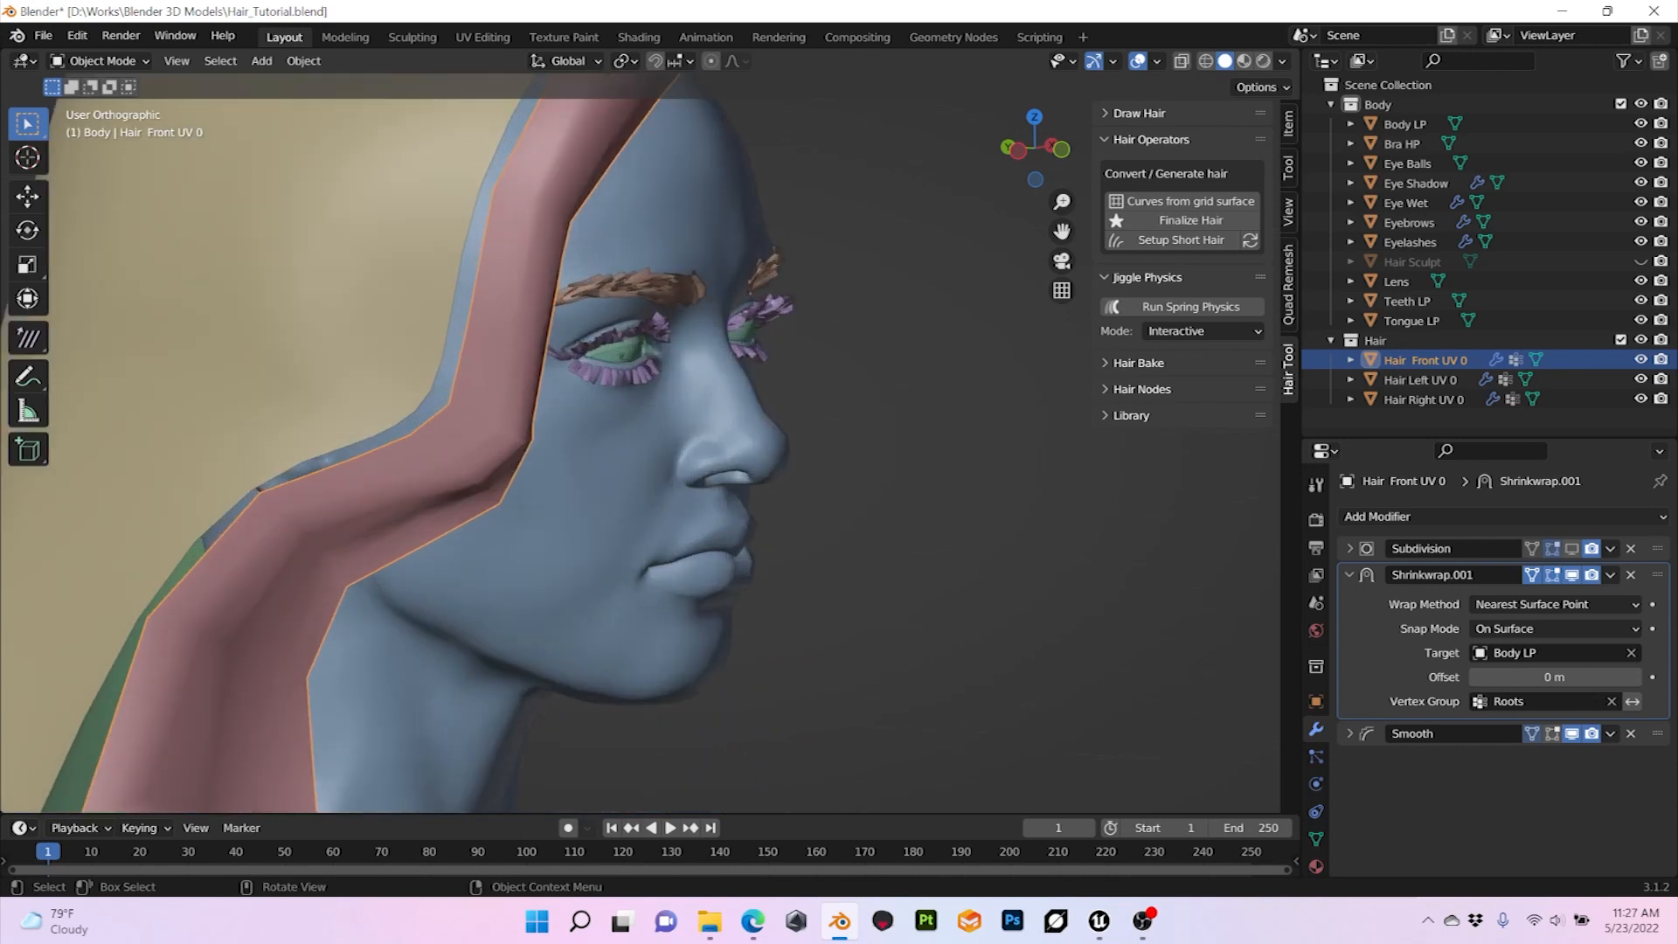
{"action": "mouse_move", "coordinate": [700, 394]}
{"action": "middle_mouse_down"}
{"action": "mouse_move", "coordinate": [607, 395]}
{"action": "mouse_move", "coordinate": [697, 395]}
{"action": "middle_mouse_up"}
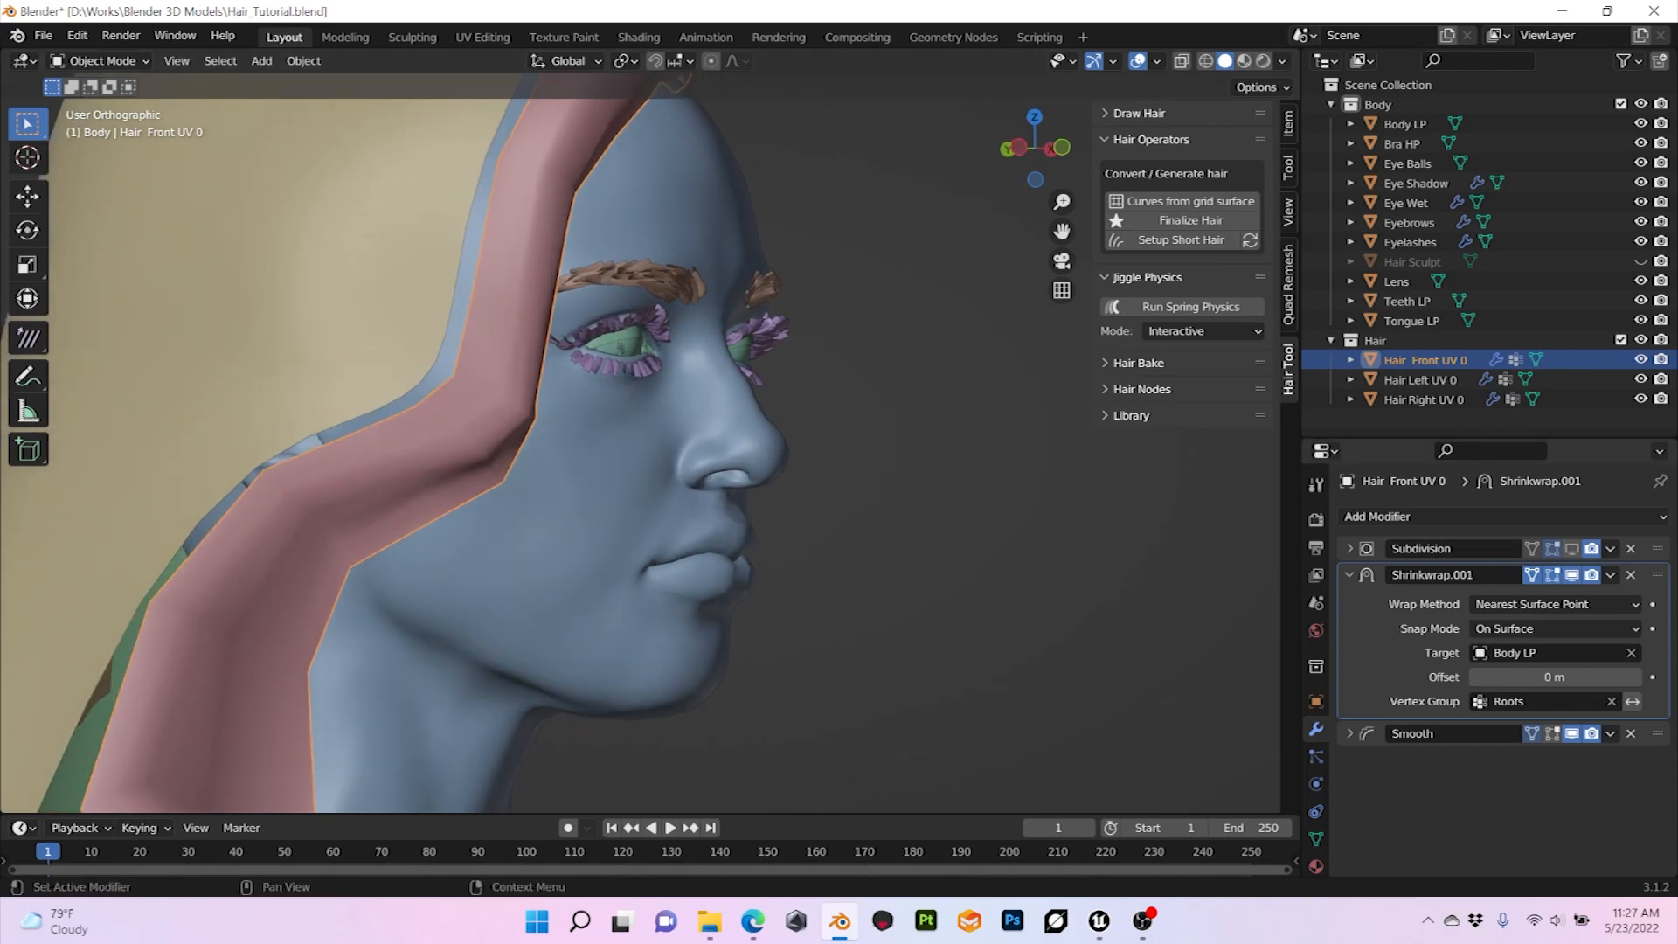
{"action": "left_click", "coordinate": [1349, 549]}
{"action": "left_click", "coordinate": [1572, 549]}
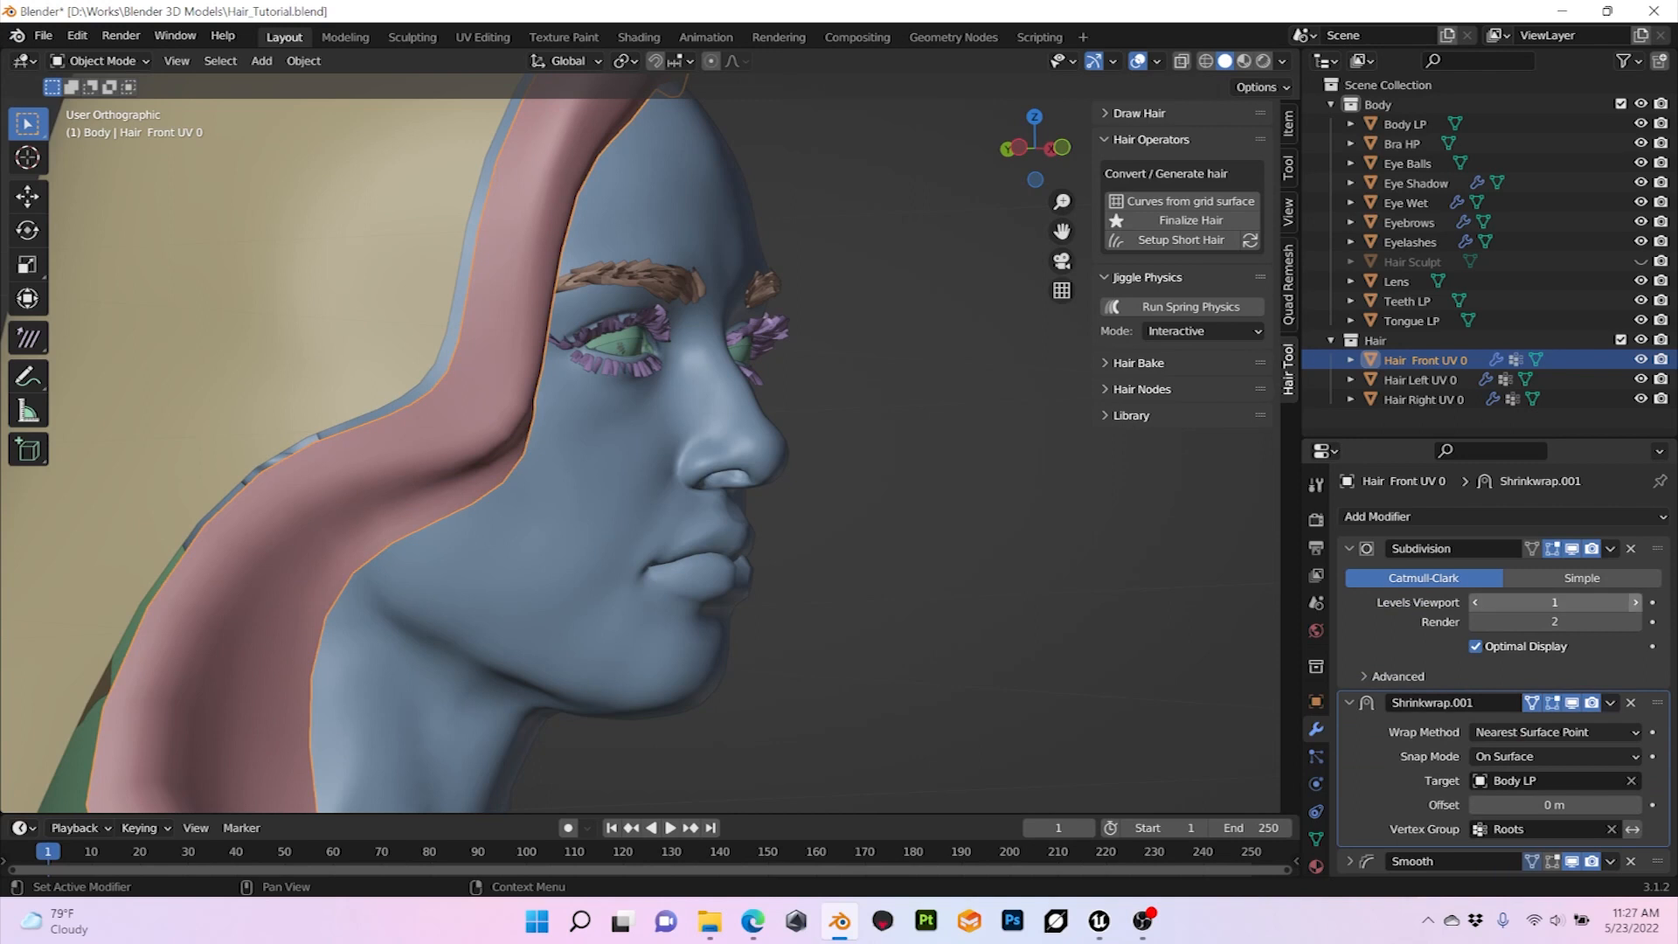
Step: Raise the Subdivision modifier's viewport levels on Hair Front UV 0 to 3
{"action": "left_click", "coordinate": [1635, 602]}
{"action": "mouse_move", "coordinate": [988, 516]}
{"action": "middle_mouse_down"}
{"action": "mouse_move", "coordinate": [857, 517]}
{"action": "mouse_move", "coordinate": [981, 516]}
{"action": "middle_mouse_up"}
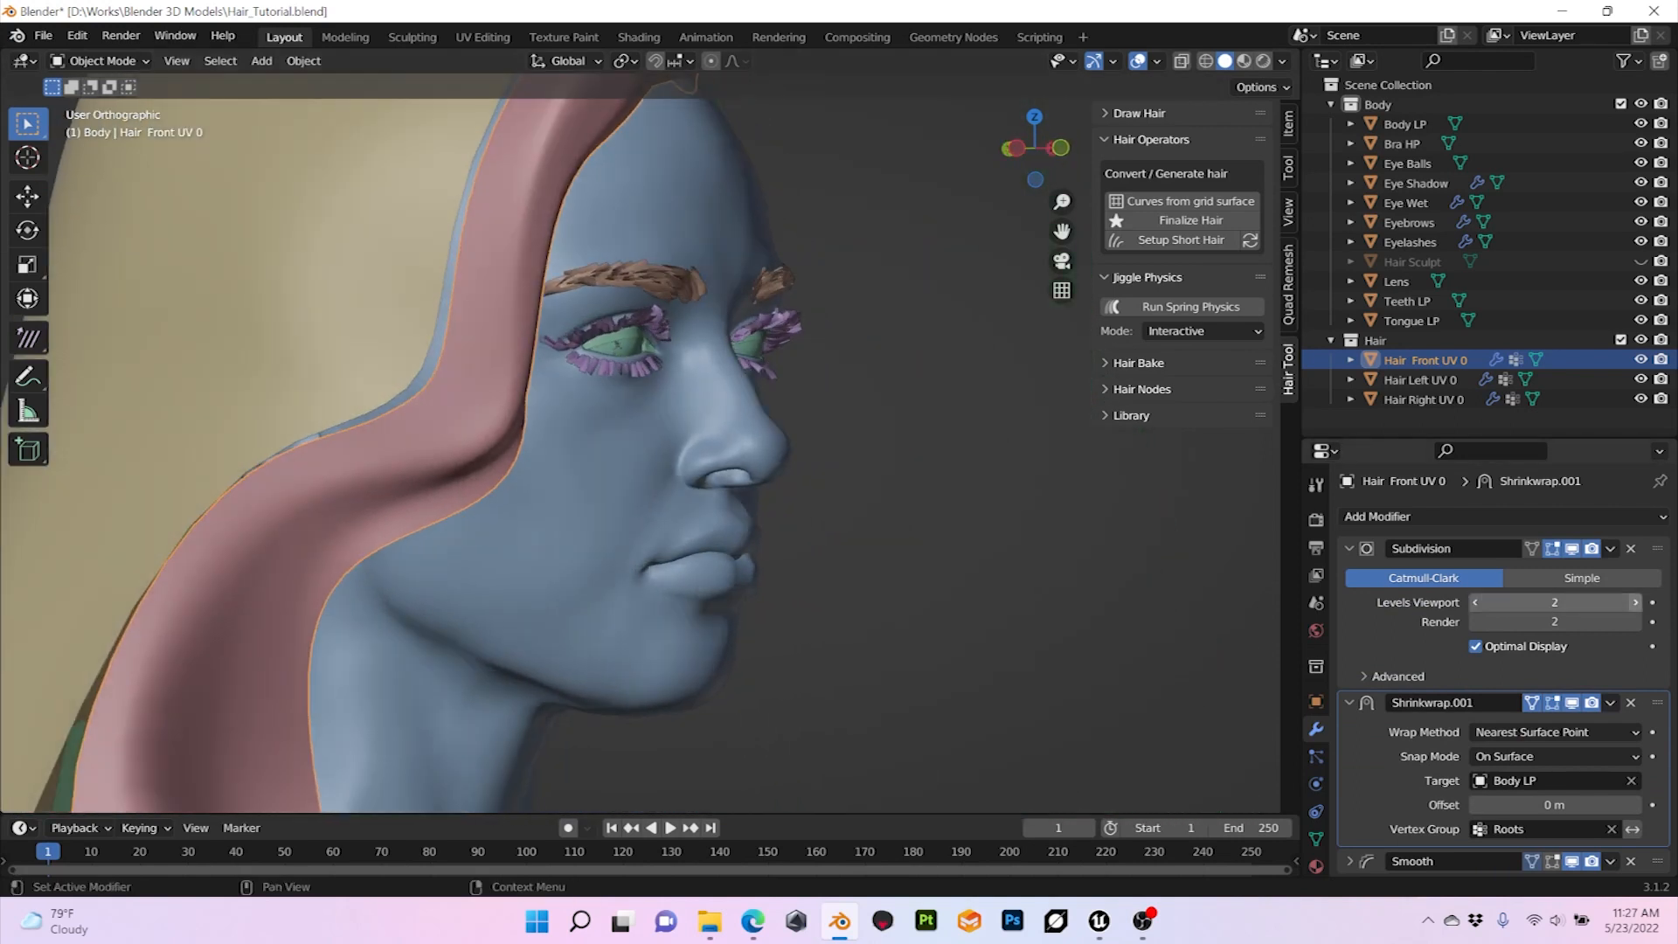
{"action": "left_click", "coordinate": [1636, 602]}
{"action": "scroll", "coordinate": [652, 443], "scroll_direction": "down", "scroll_amount": 2}
{"action": "mouse_move", "coordinate": [909, 507]}
{"action": "middle_mouse_down"}
{"action": "mouse_move", "coordinate": [844, 509]}
{"action": "mouse_move", "coordinate": [878, 508]}
{"action": "middle_mouse_up"}
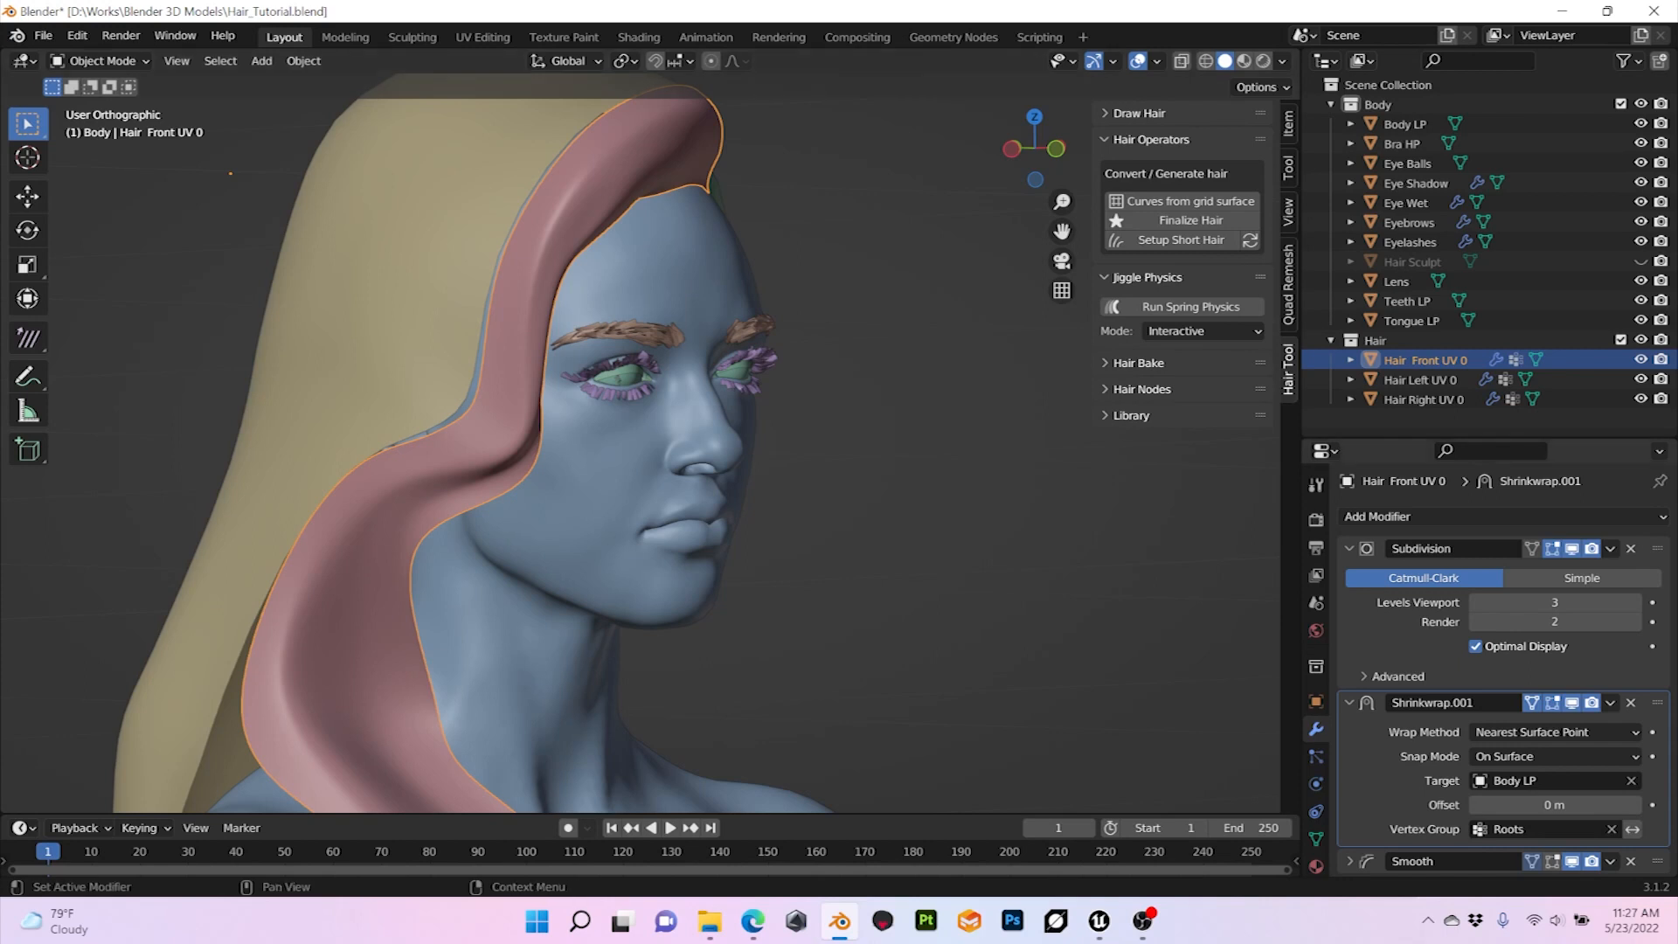
{"action": "middle_click_drag", "start_coordinate": [909, 489], "coordinate": [840, 572]}
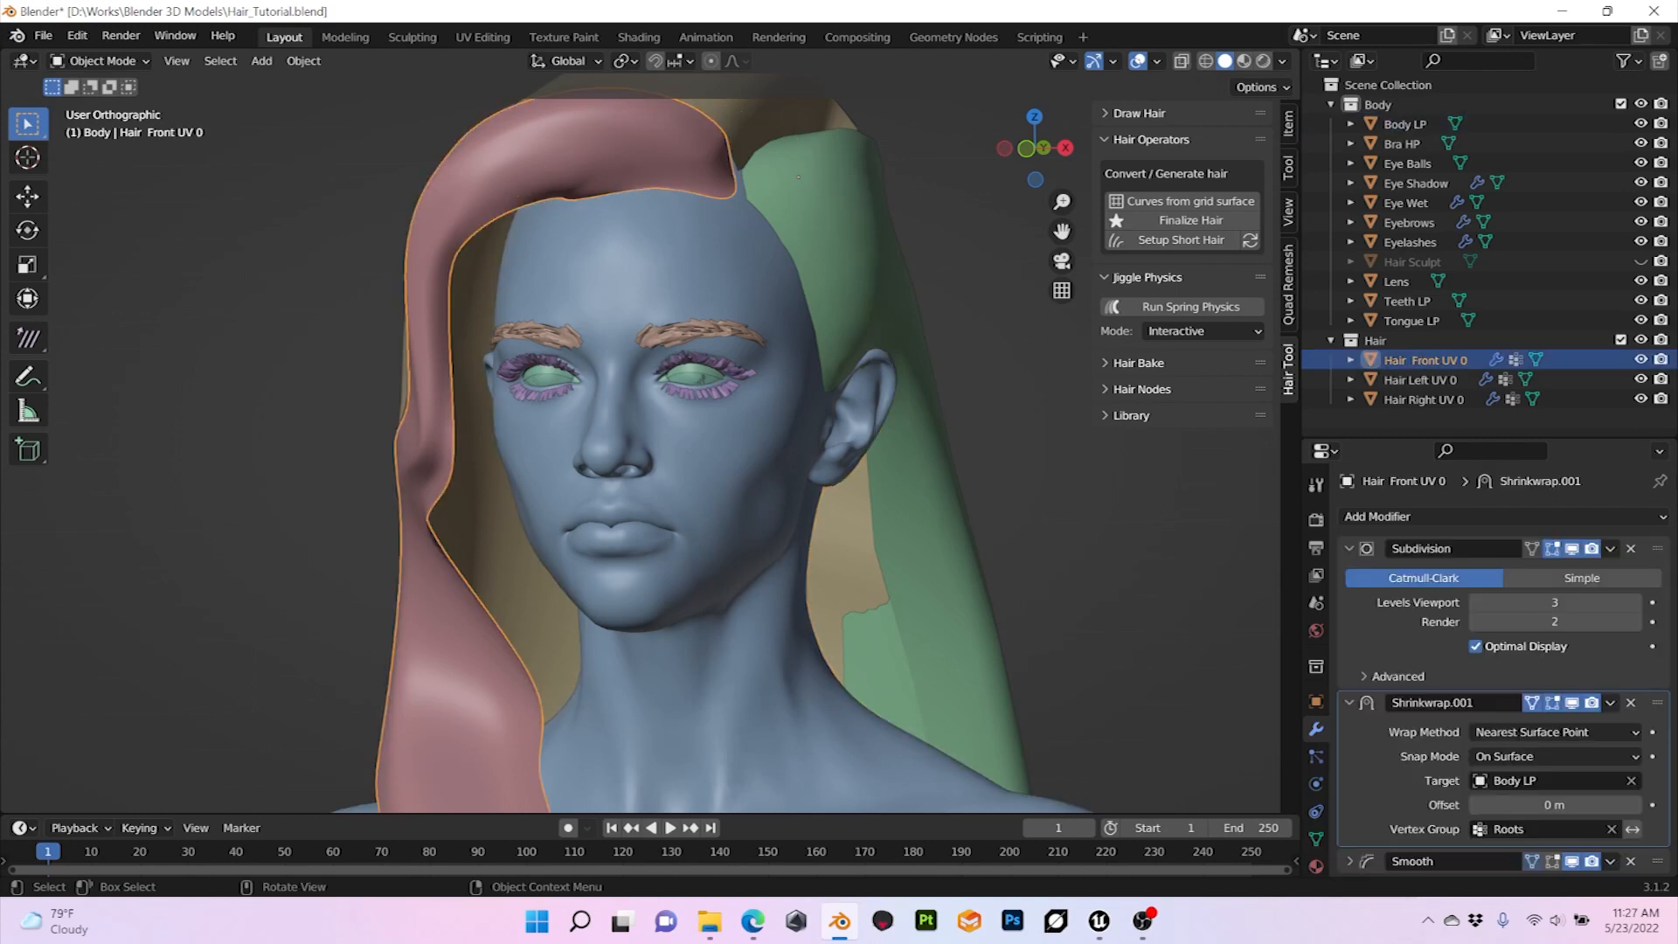
Step: Enter Edit Mode on Hair Front UV 0, make the Roots vertex group active and examine the root edge along the forehead
{"action": "key", "text": "Tab"}
{"action": "scroll", "coordinate": [713, 468], "scroll_direction": "up", "scroll_amount": 1}
{"action": "middle_click_drag", "start_coordinate": [713, 468], "coordinate": [691, 658], "text": "shift"}
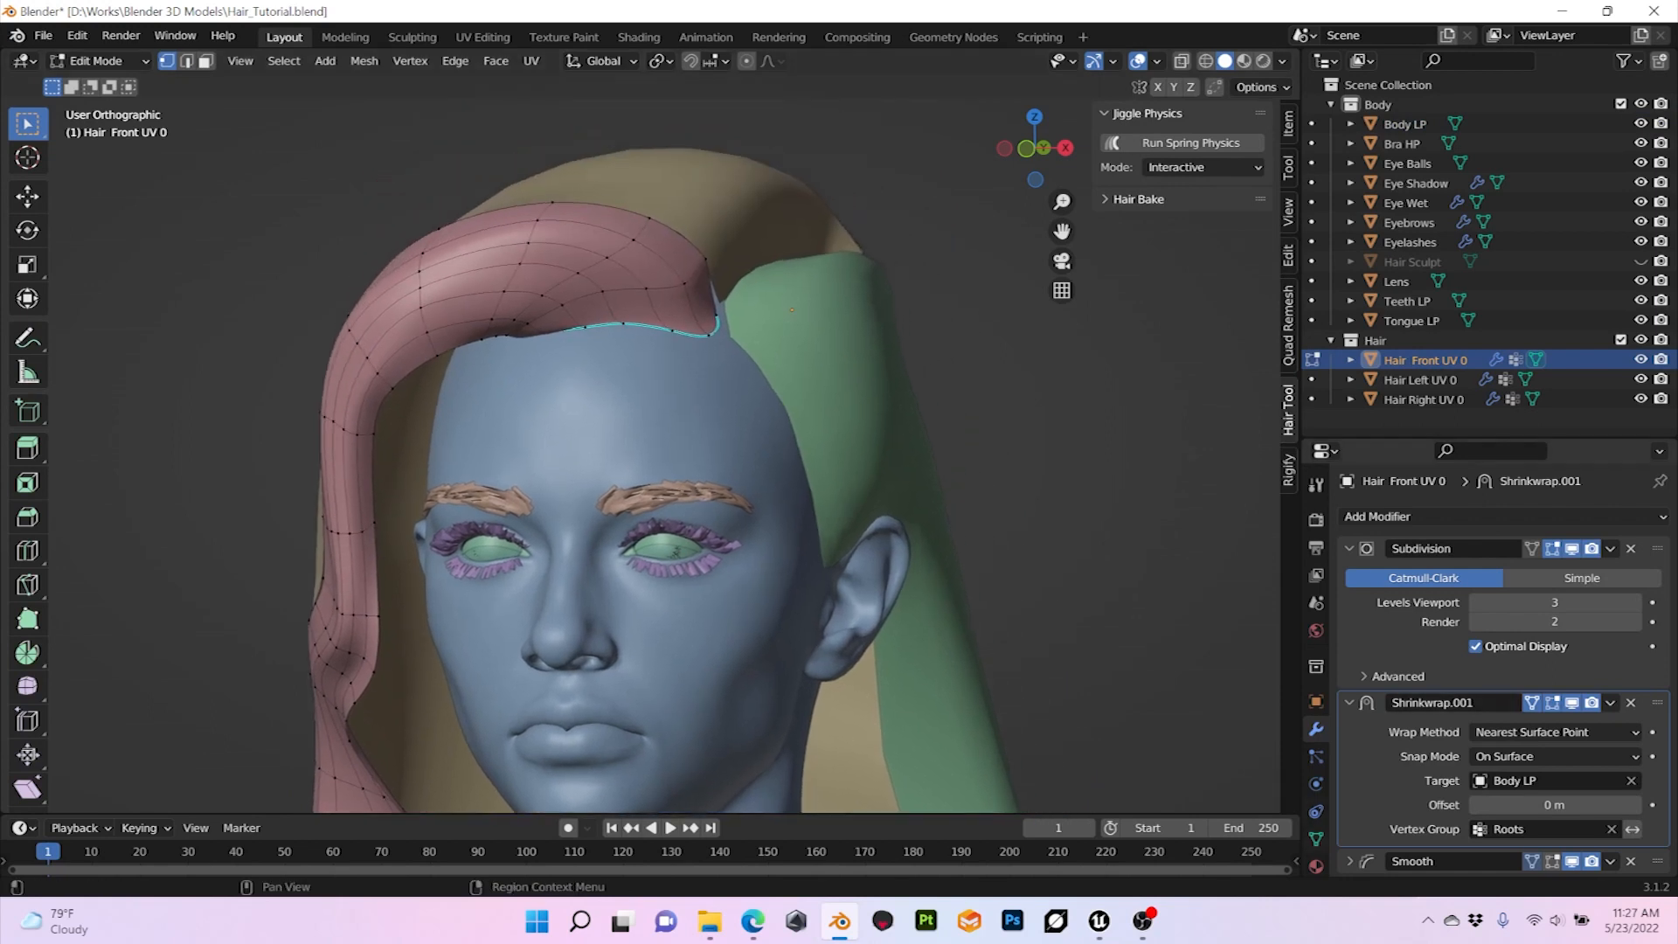
{"action": "left_click", "coordinate": [1315, 839]}
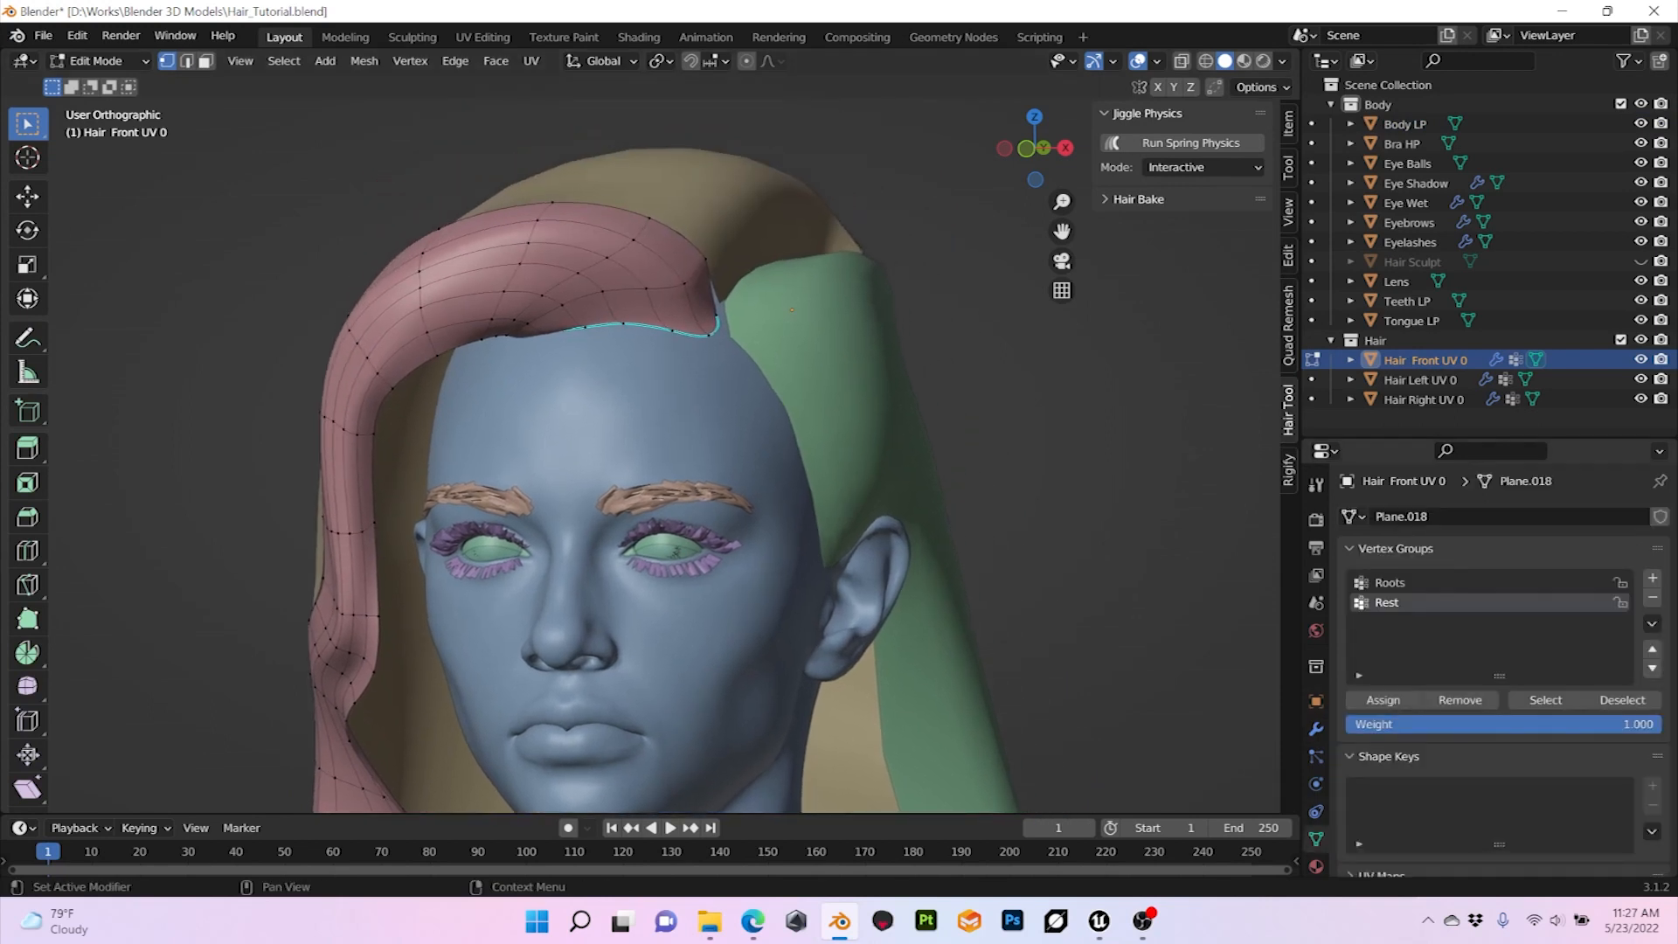
{"action": "left_click", "coordinate": [1434, 583]}
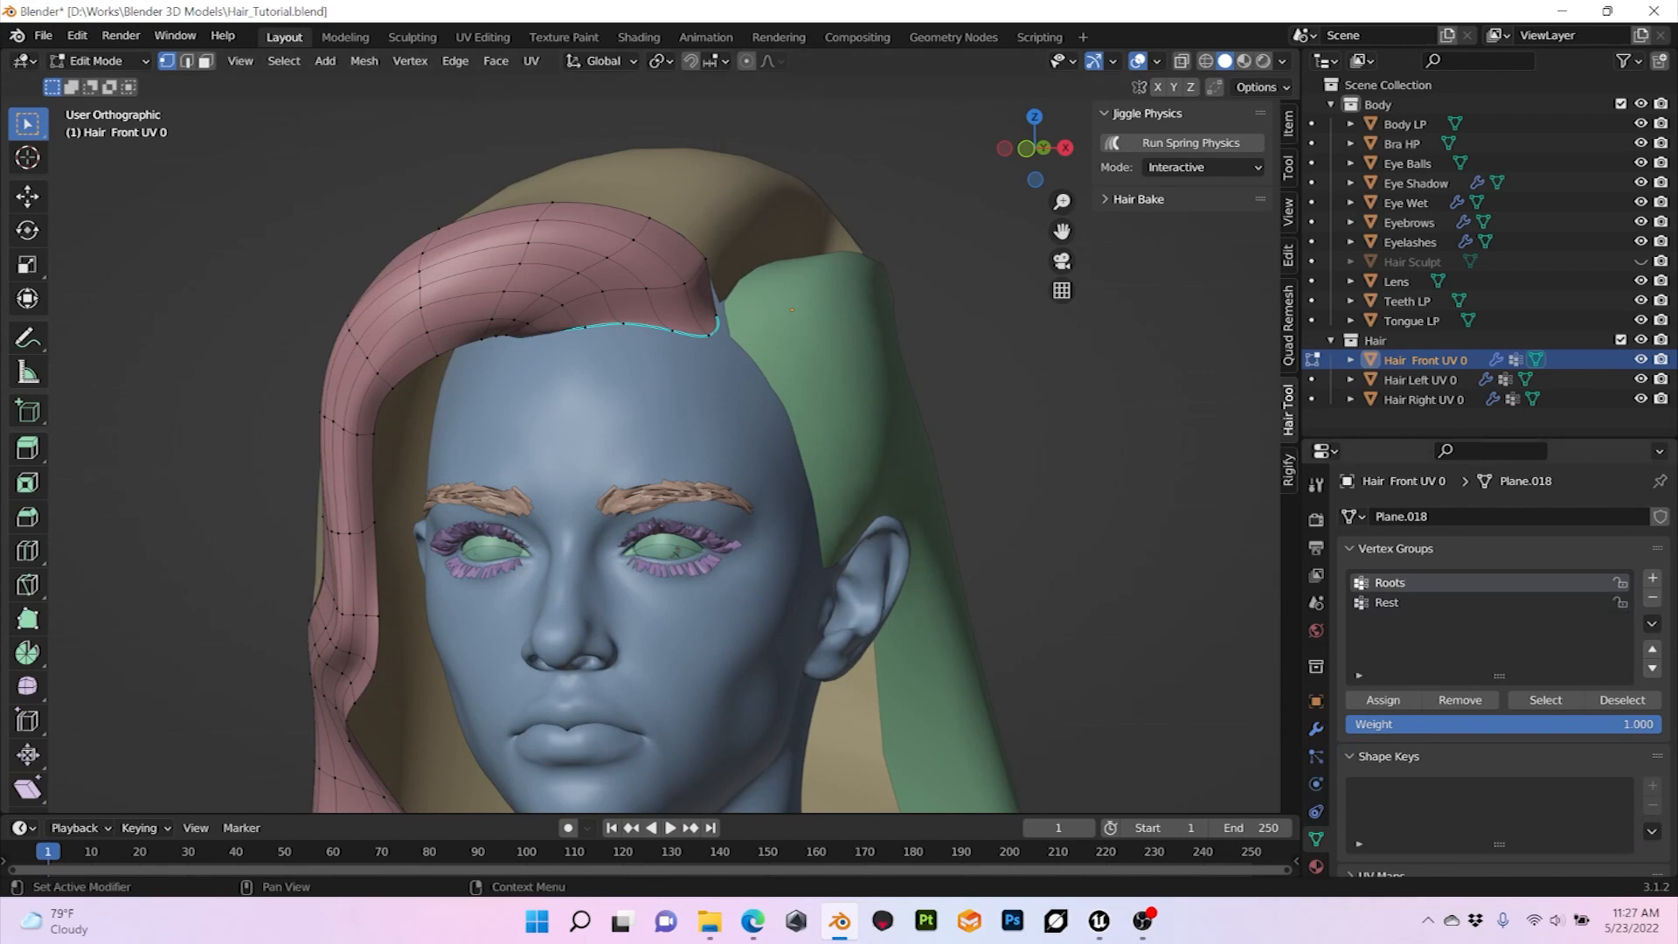
{"action": "scroll", "coordinate": [647, 450], "scroll_direction": "up", "scroll_amount": 4}
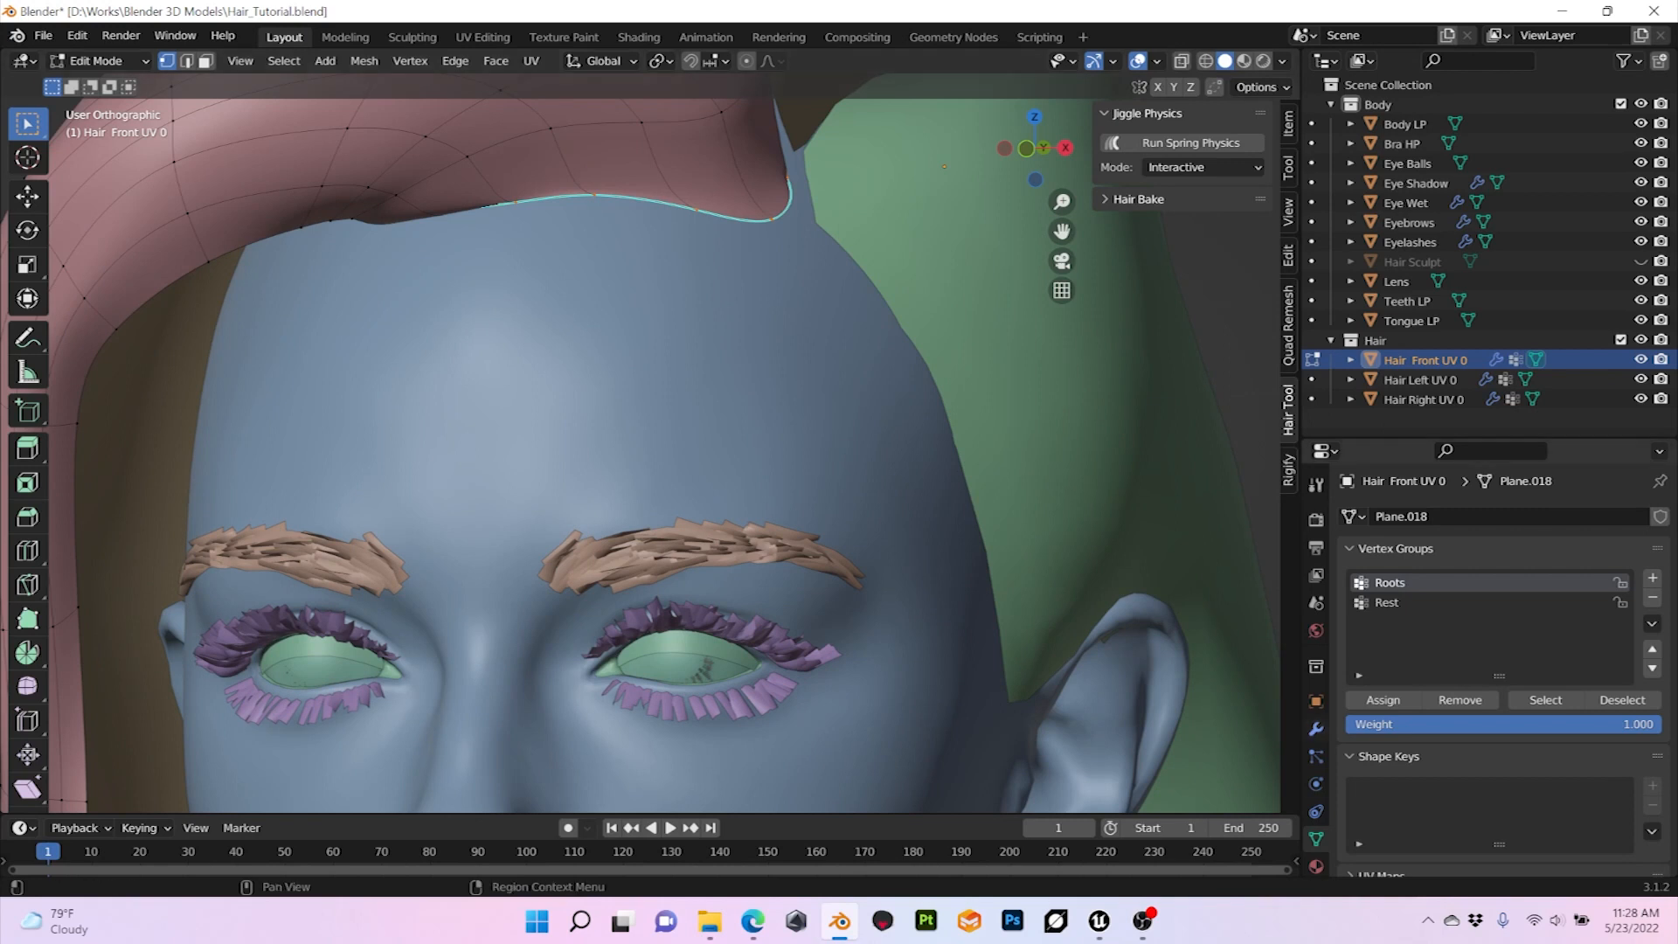
Step: Return Hair Front UV 0 to Object Mode and examine its Shrinkwrap and Smooth modifier settings
{"action": "left_click", "coordinate": [1316, 728]}
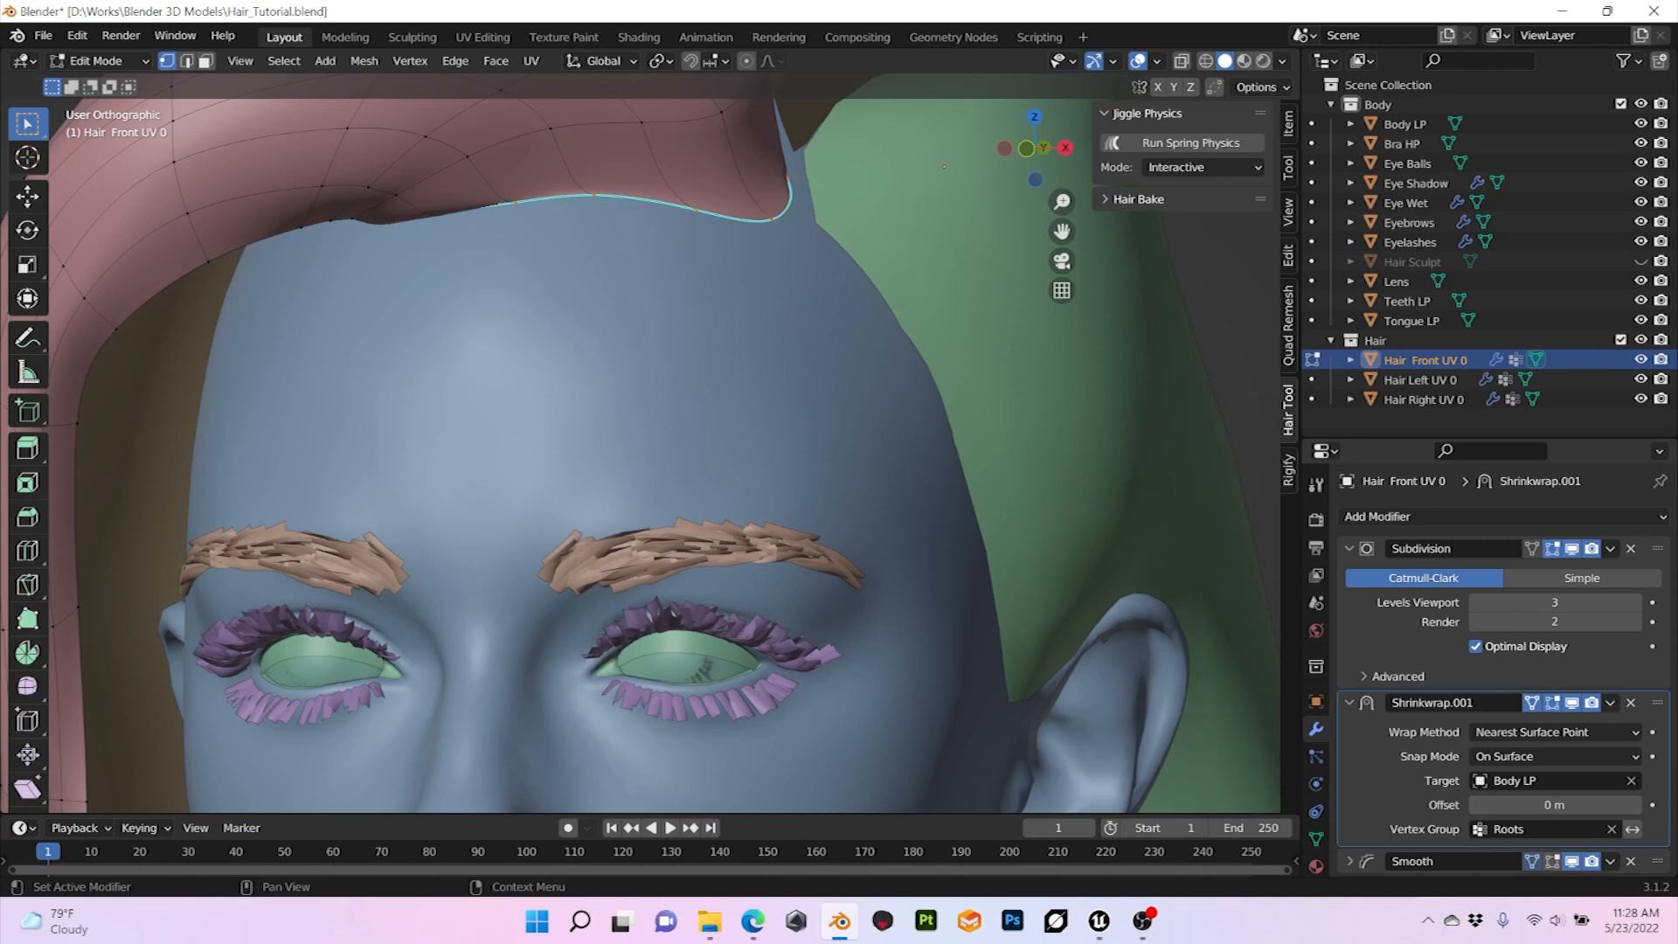
{"action": "scroll", "coordinate": [640, 438], "scroll_direction": "down", "scroll_amount": 3}
{"action": "left_click", "coordinate": [96, 60]}
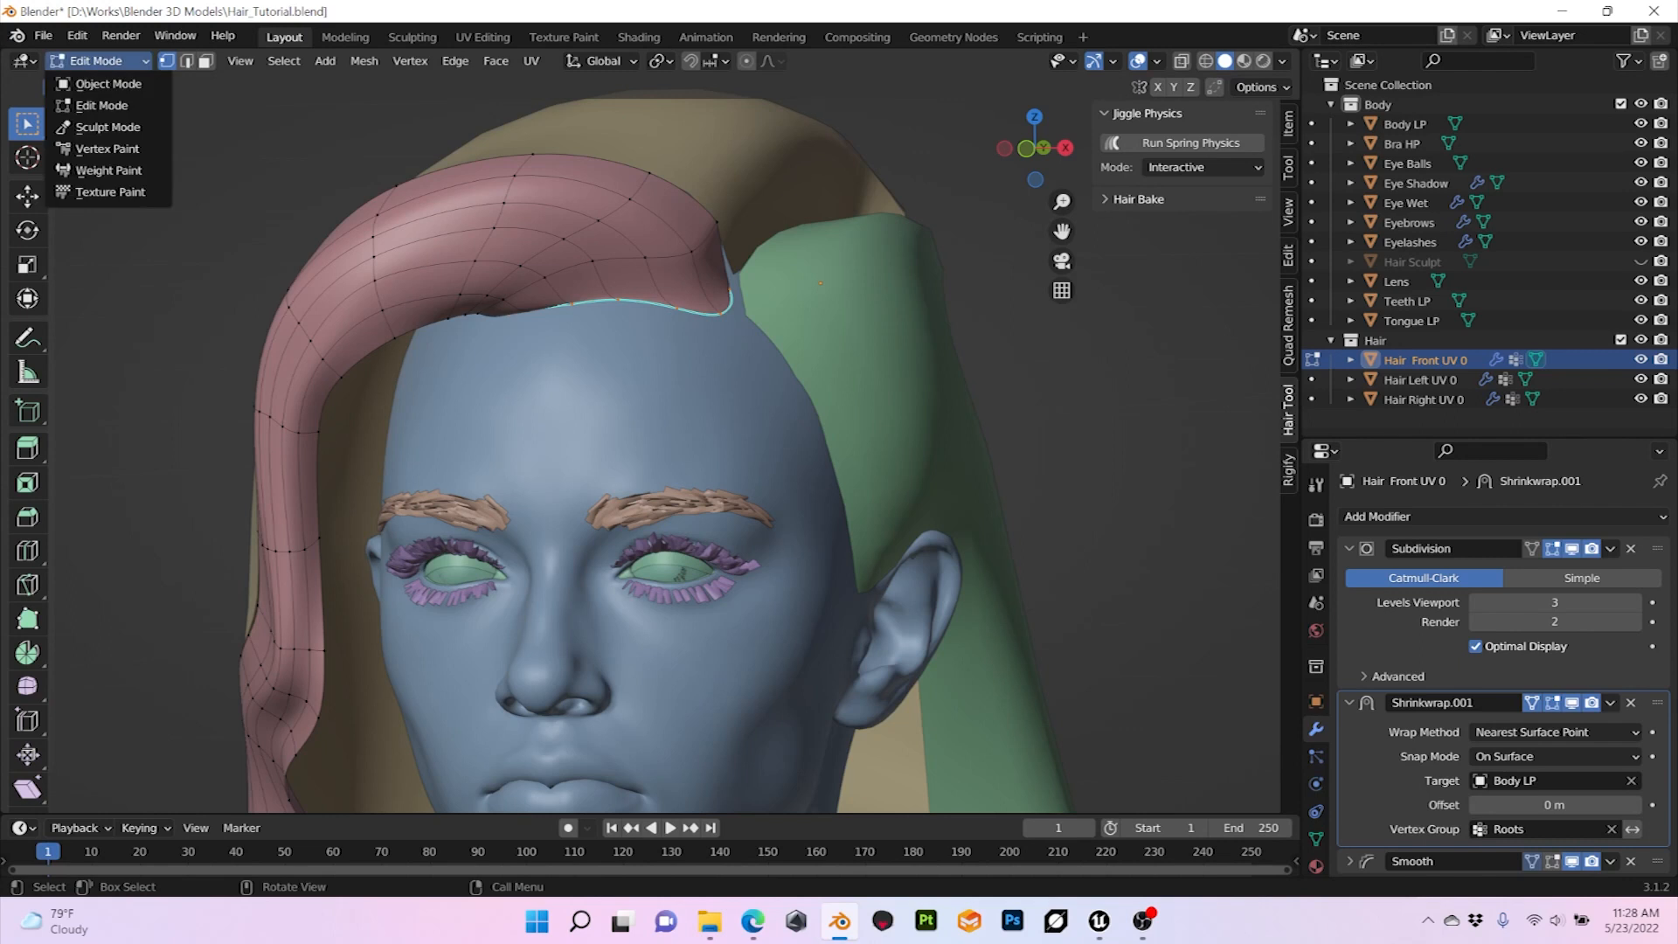
{"action": "left_click", "coordinate": [109, 84]}
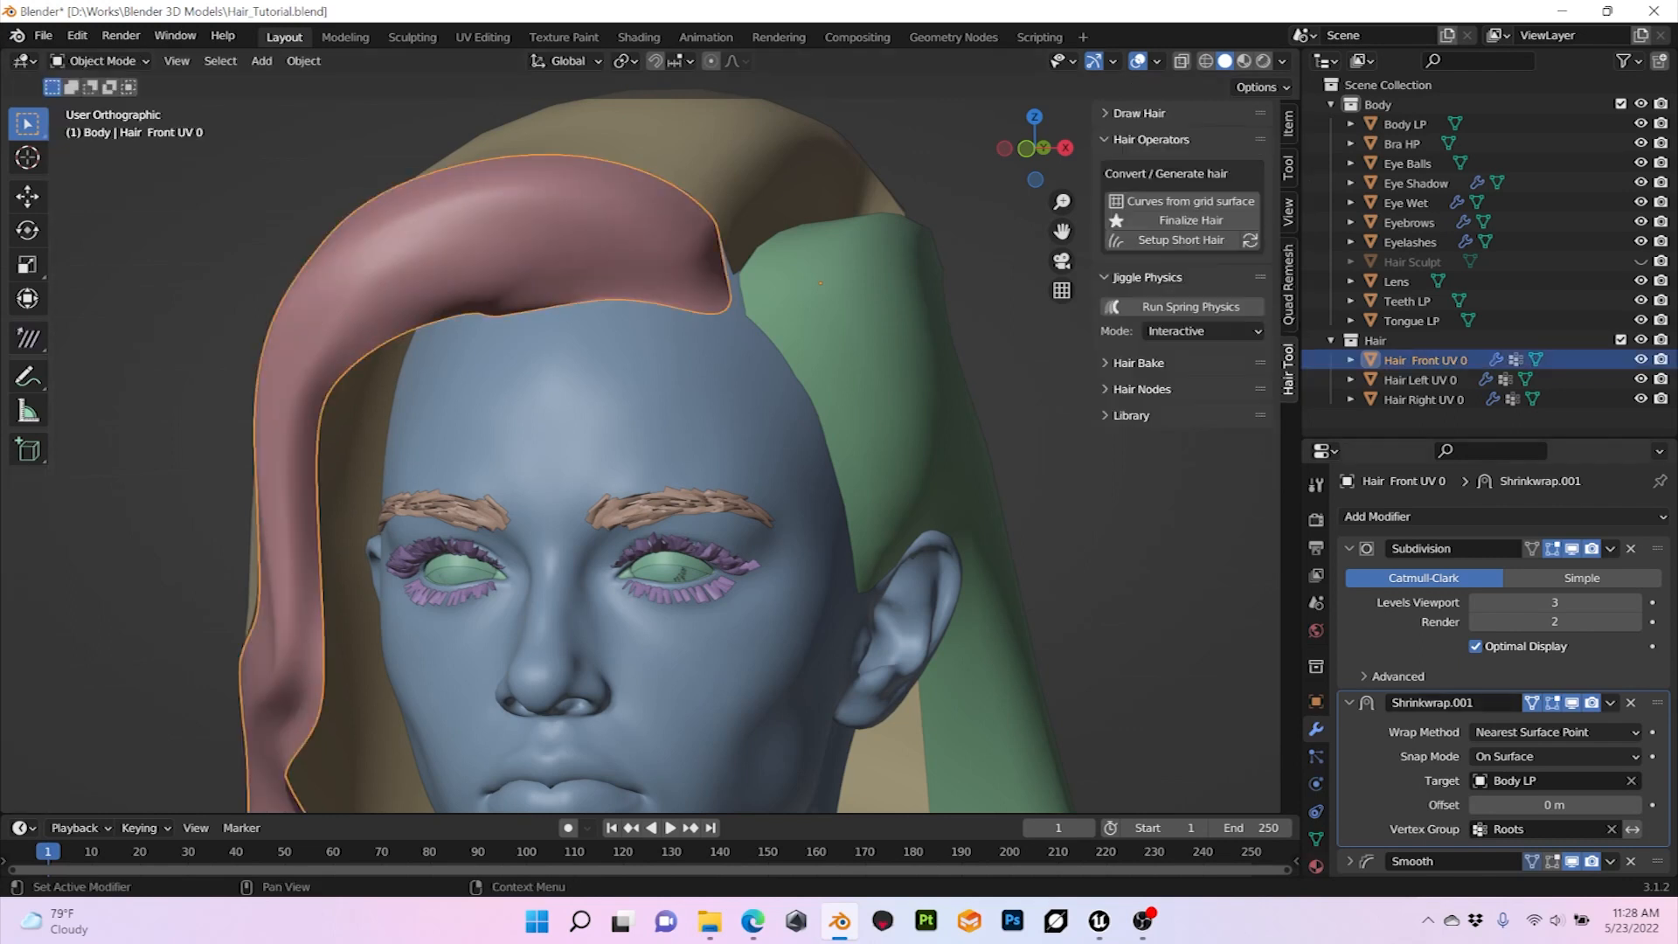
{"action": "scroll", "coordinate": [1499, 665], "scroll_direction": "down", "scroll_amount": 3}
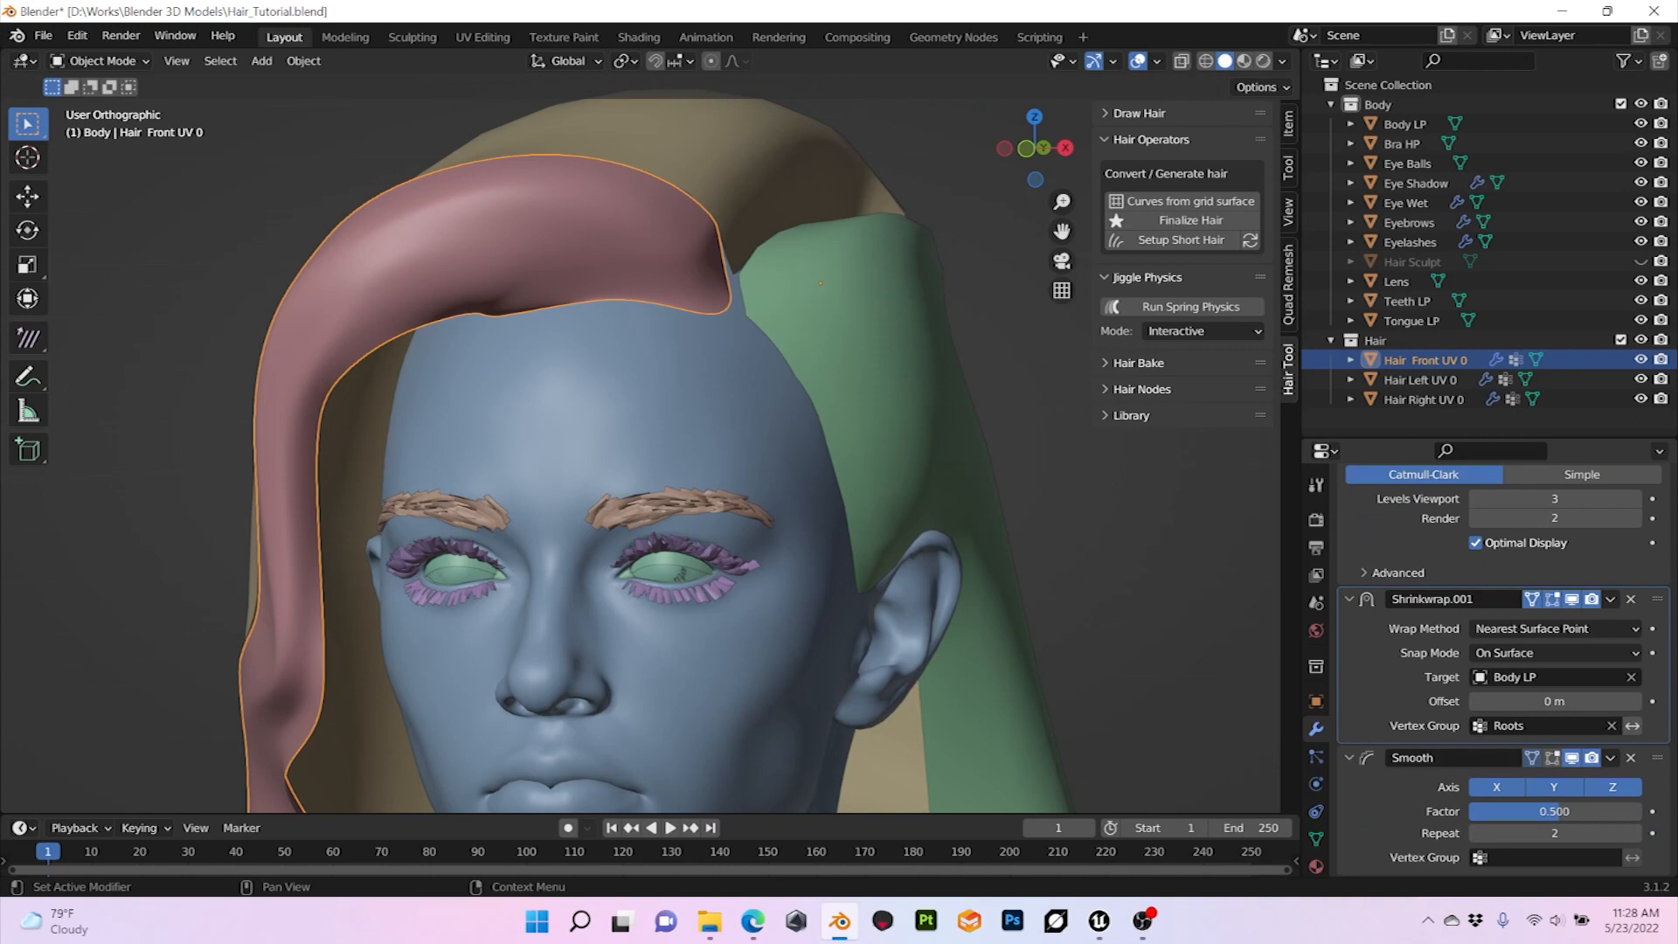
{"action": "scroll", "coordinate": [651, 446], "scroll_direction": "down", "scroll_amount": 1}
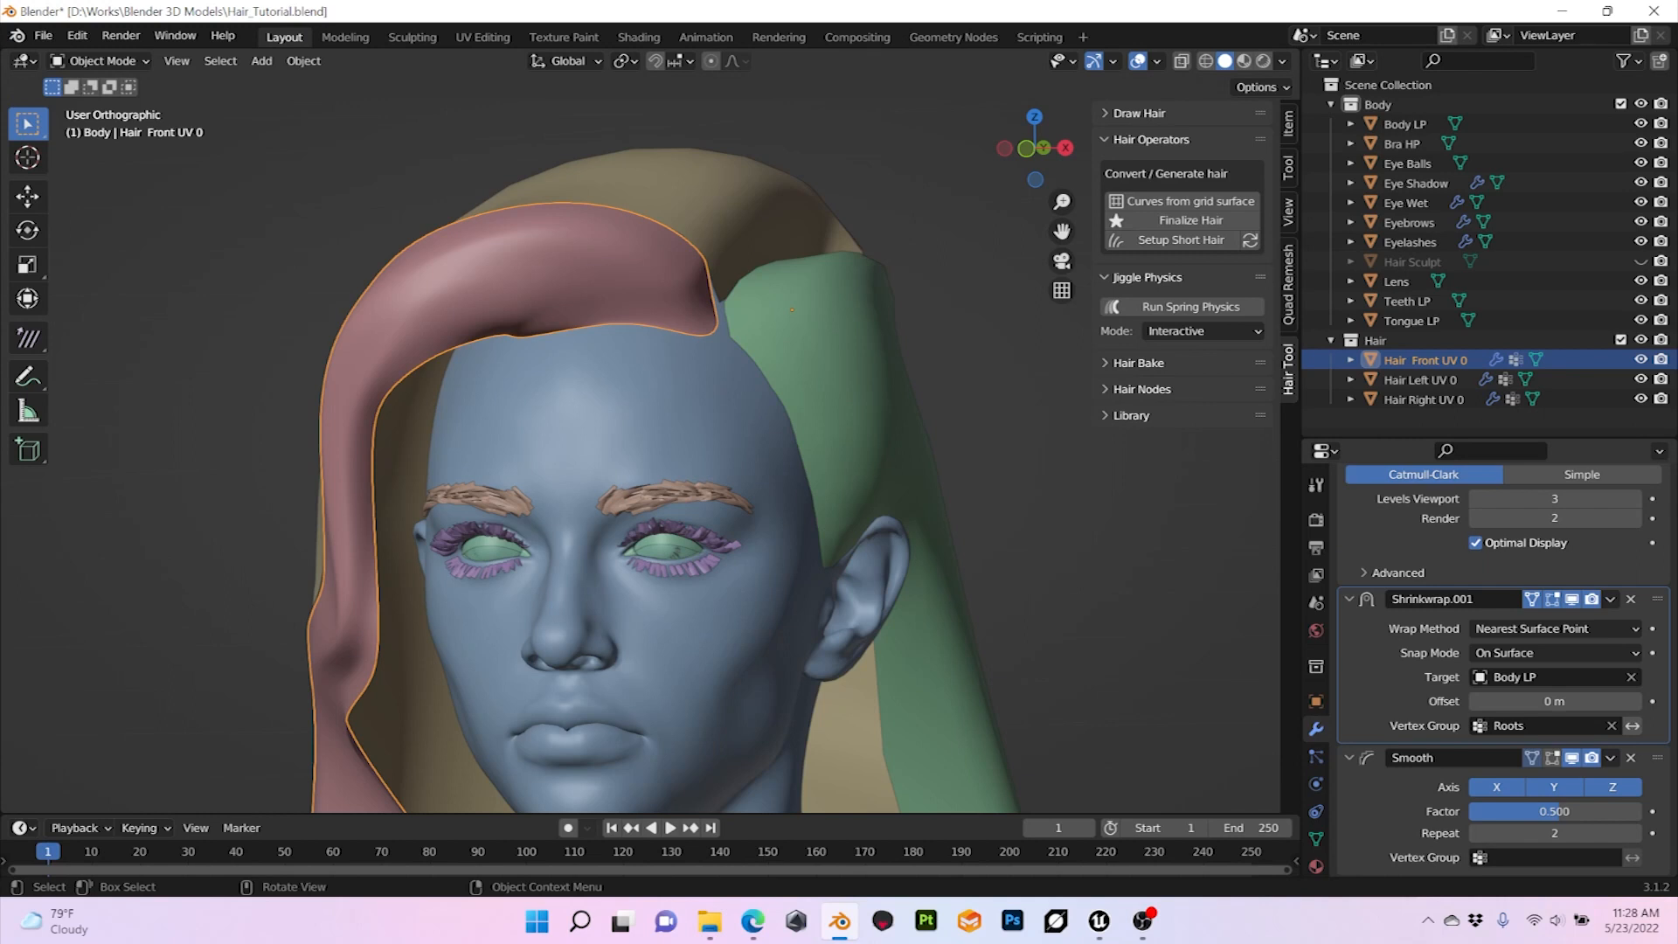
Step: Examine the Hair Front UV 0 grid in Edit Mode, return to Object Mode and deselect everything
{"action": "middle_click_drag", "start_coordinate": [525, 437], "coordinate": [682, 437]}
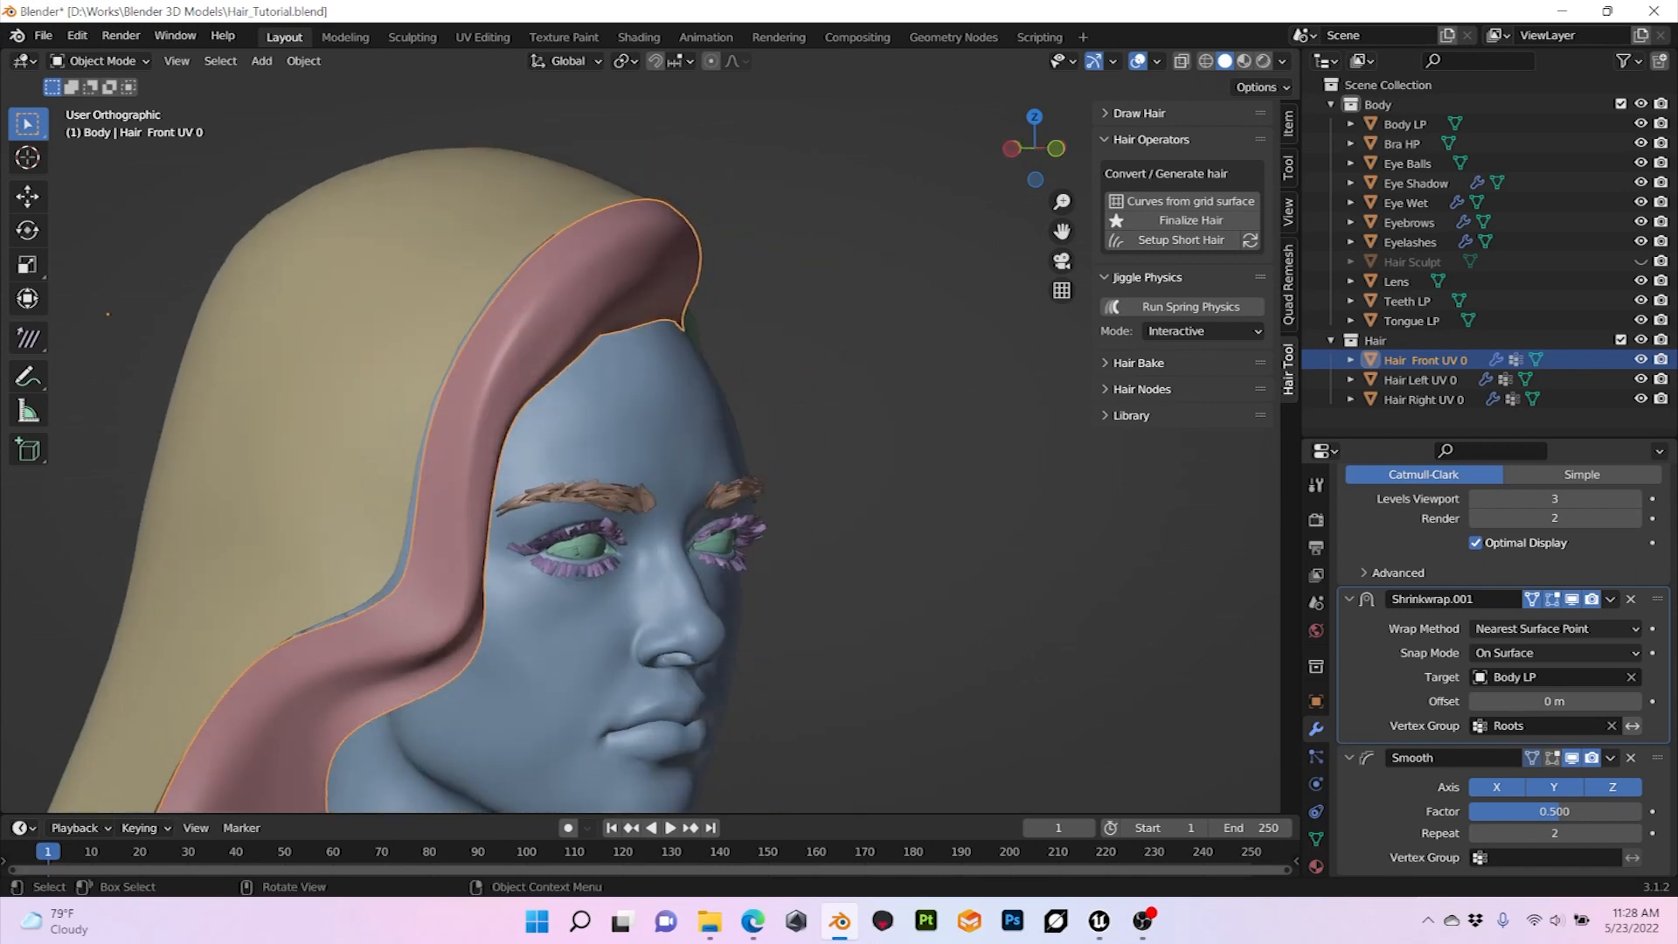
{"action": "key", "text": "Tab"}
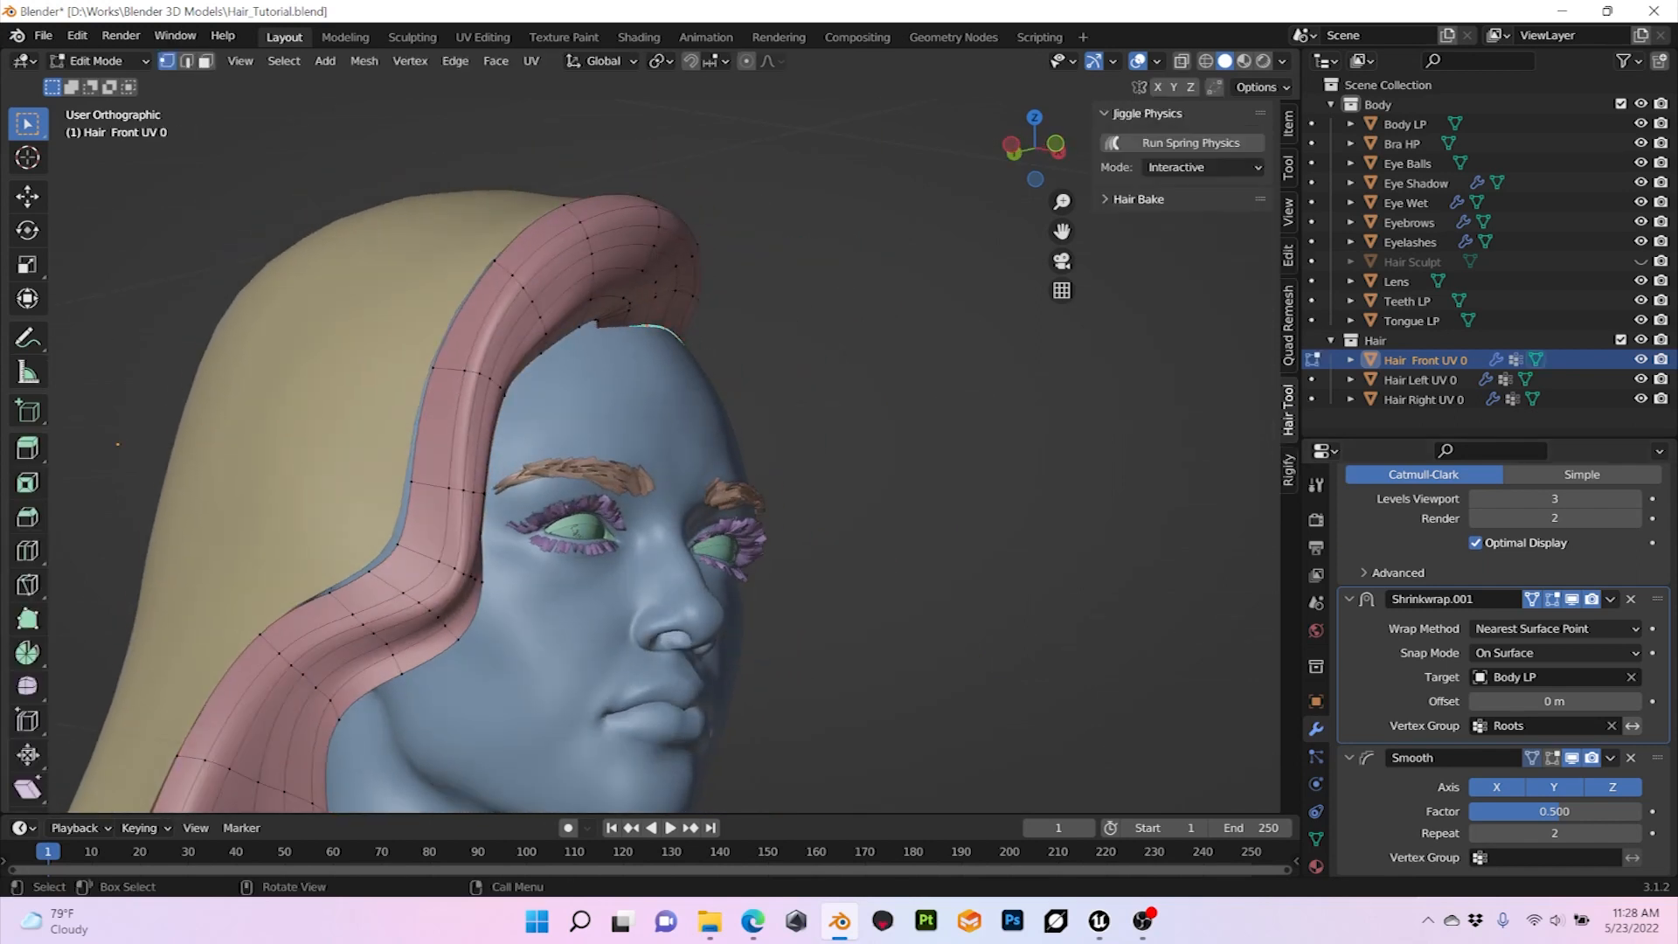
{"action": "middle_click_drag", "start_coordinate": [664, 472], "coordinate": [525, 498]}
{"action": "left_click", "coordinate": [96, 61]}
{"action": "left_click", "coordinate": [96, 77]}
{"action": "key", "text": "alt+a"}
{"action": "middle_click_drag", "start_coordinate": [560, 472], "coordinate": [612, 498]}
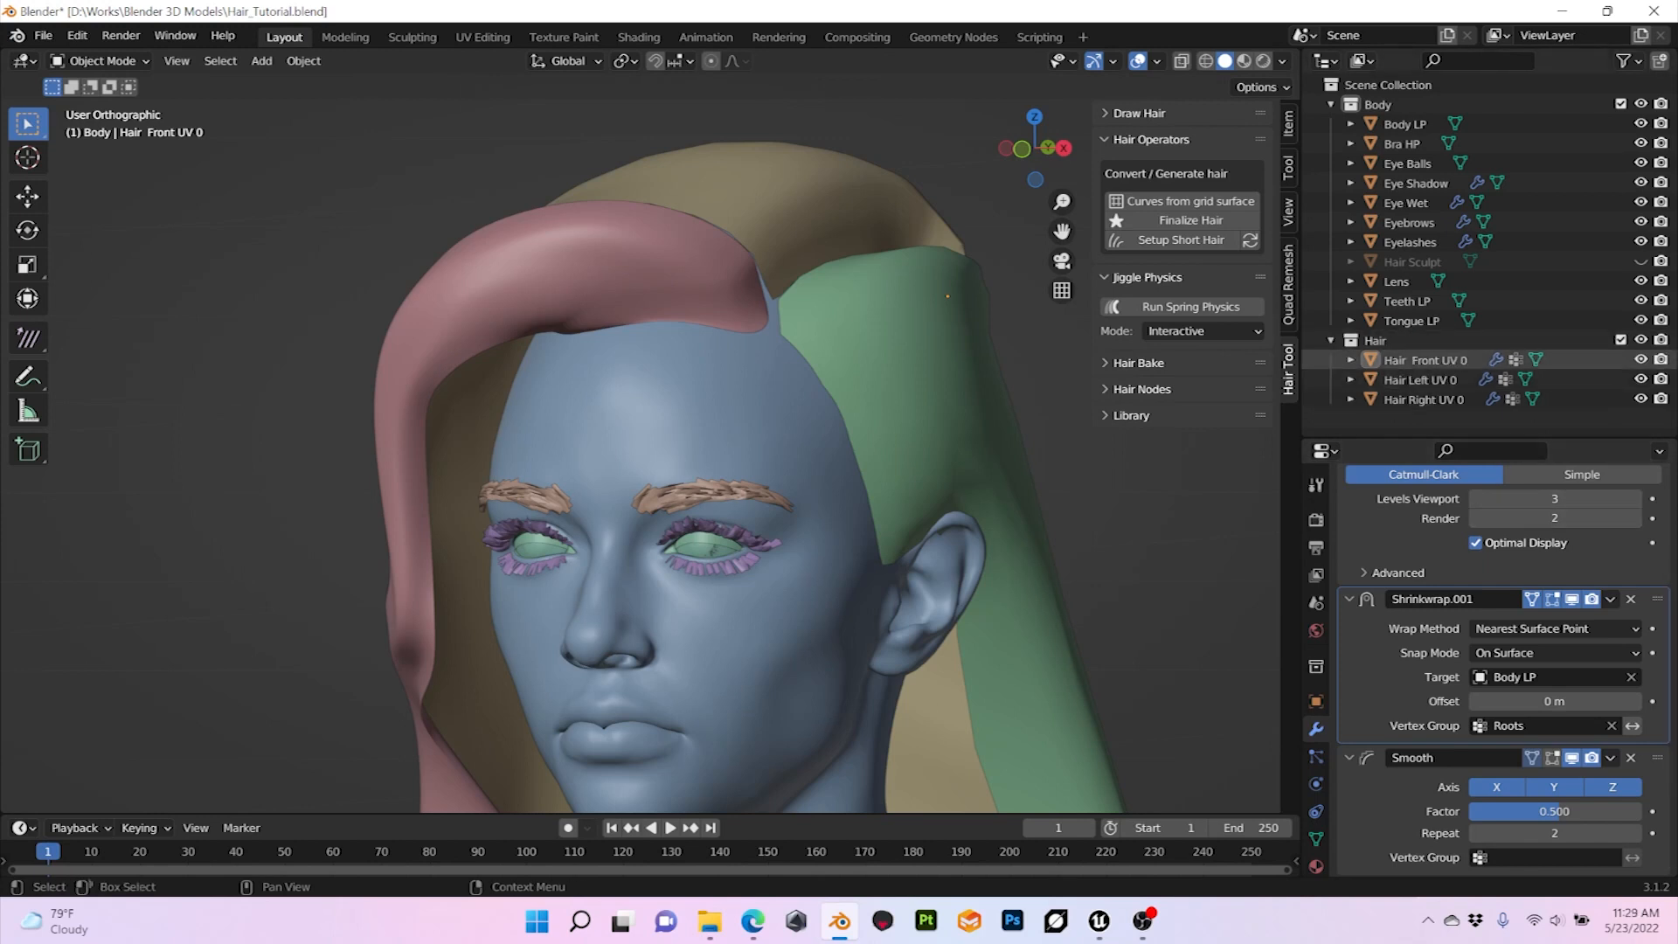
Step: Remove the extra space from the front hair mesh's name so it reads Hair Front UV 0
{"action": "double_click", "coordinate": [1417, 359]}
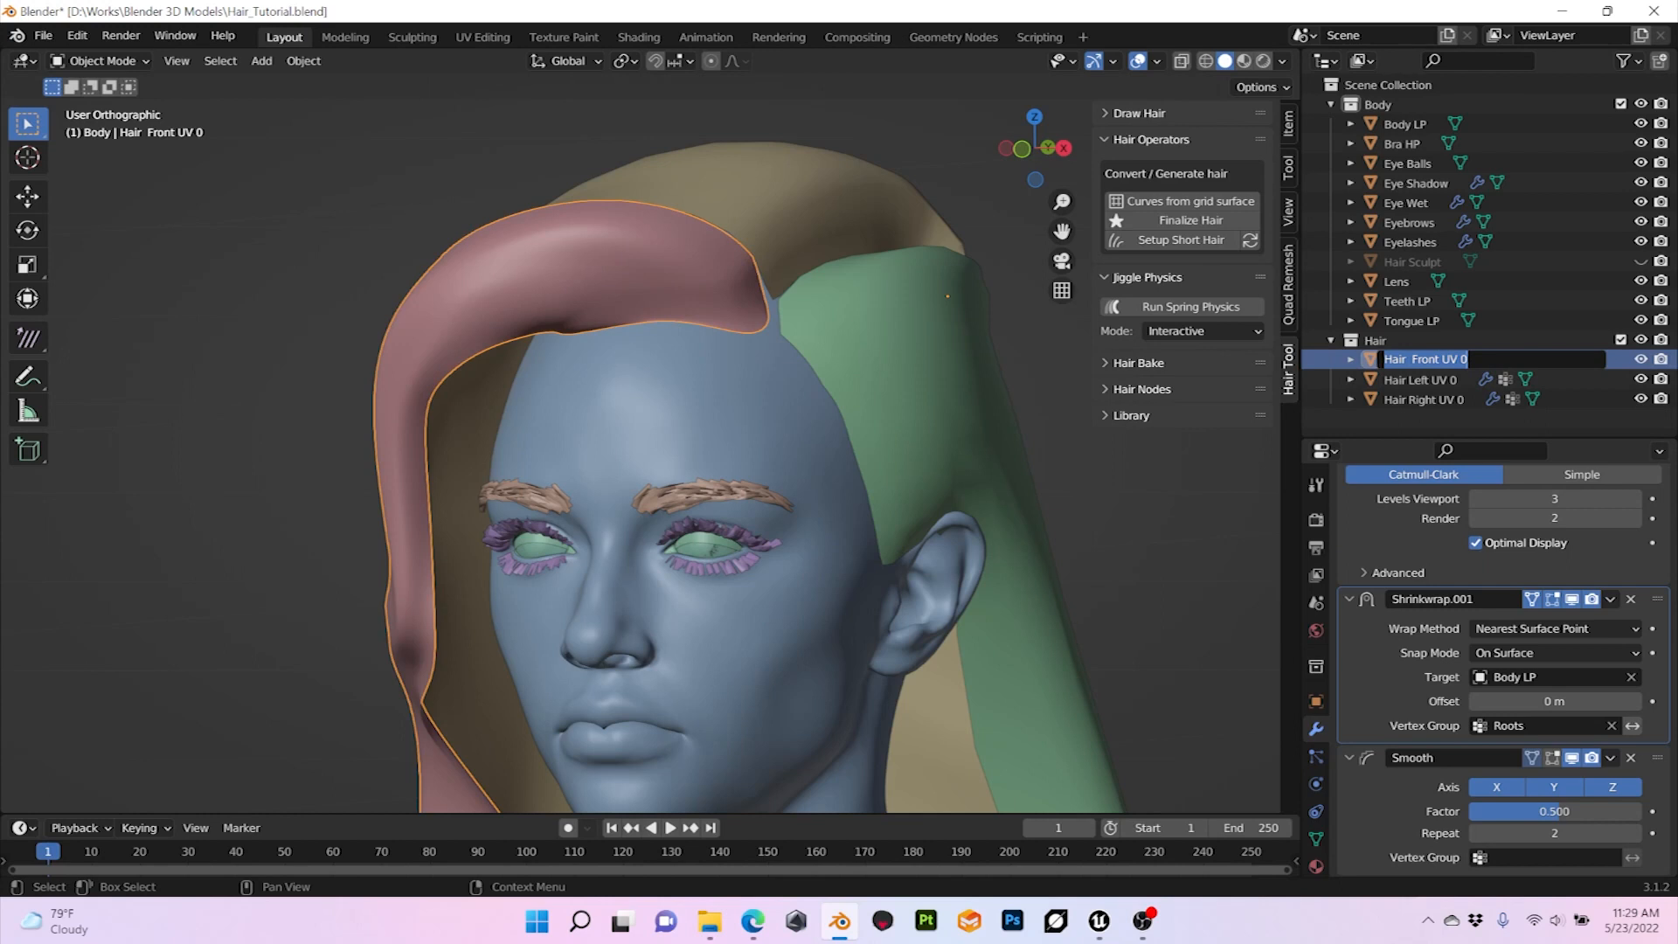
{"action": "left_click", "coordinate": [1413, 359]}
{"action": "key", "text": "BackSpace"}
{"action": "key", "text": "Return"}
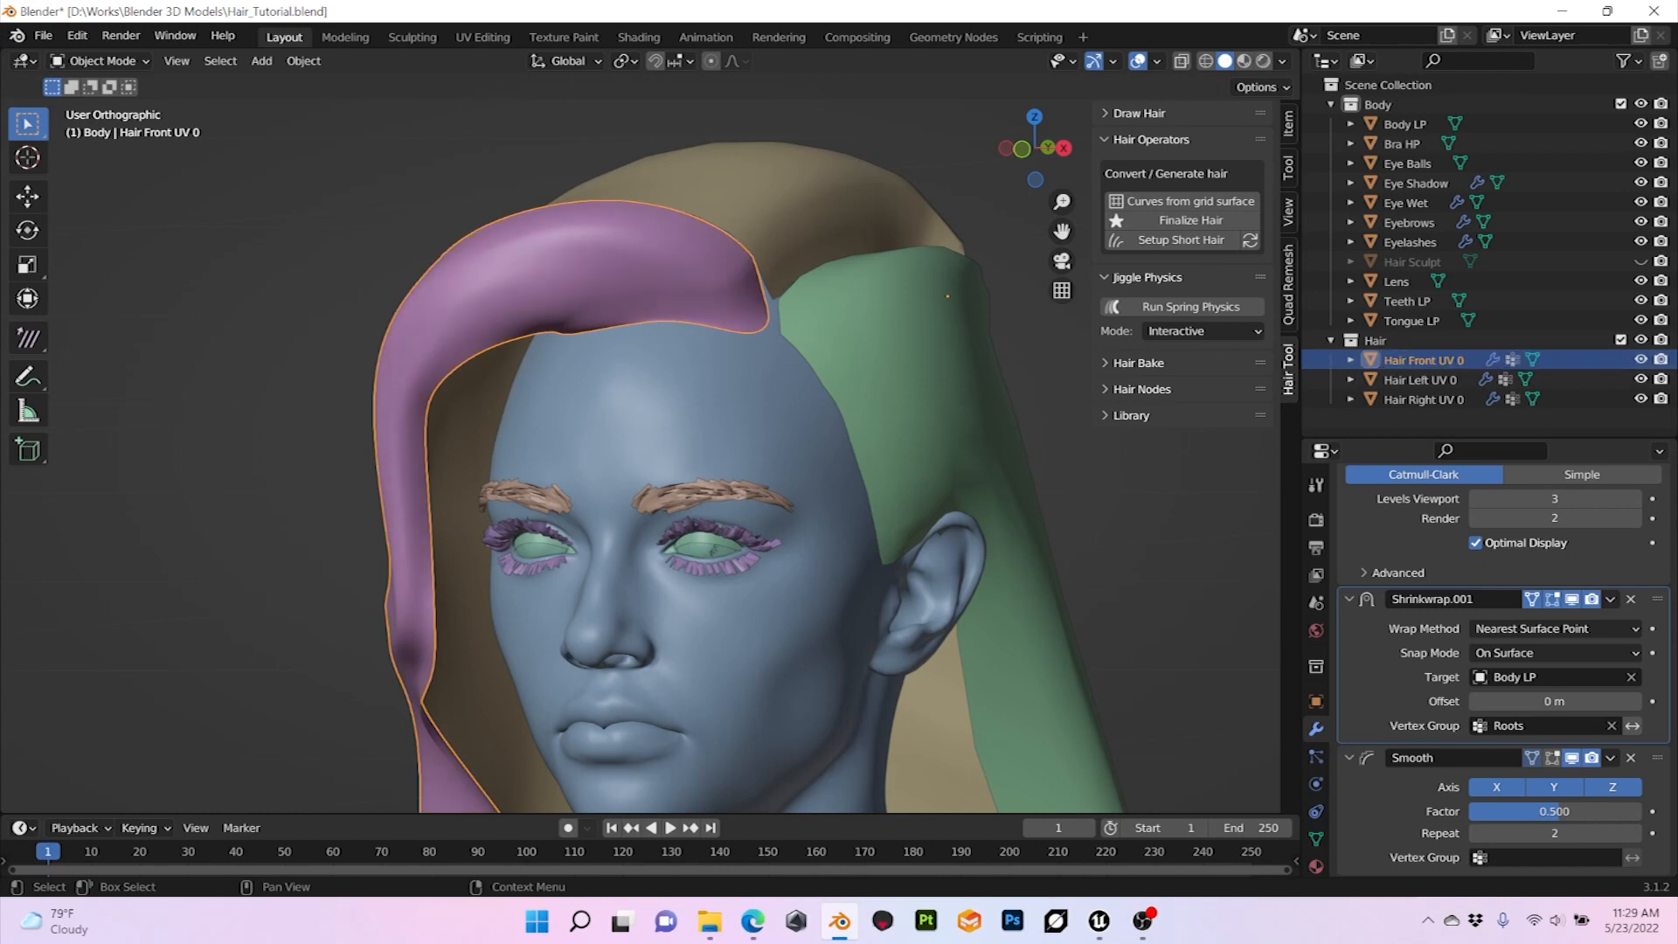
Step: Duplicate the Hair Front UV 0 mesh in place and rename the copy as Hair Front UV 1
{"action": "mouse_move", "coordinate": [874, 490]}
{"action": "middle_mouse_down"}
{"action": "mouse_move", "coordinate": [787, 490]}
{"action": "mouse_move", "coordinate": [843, 490]}
{"action": "middle_mouse_up"}
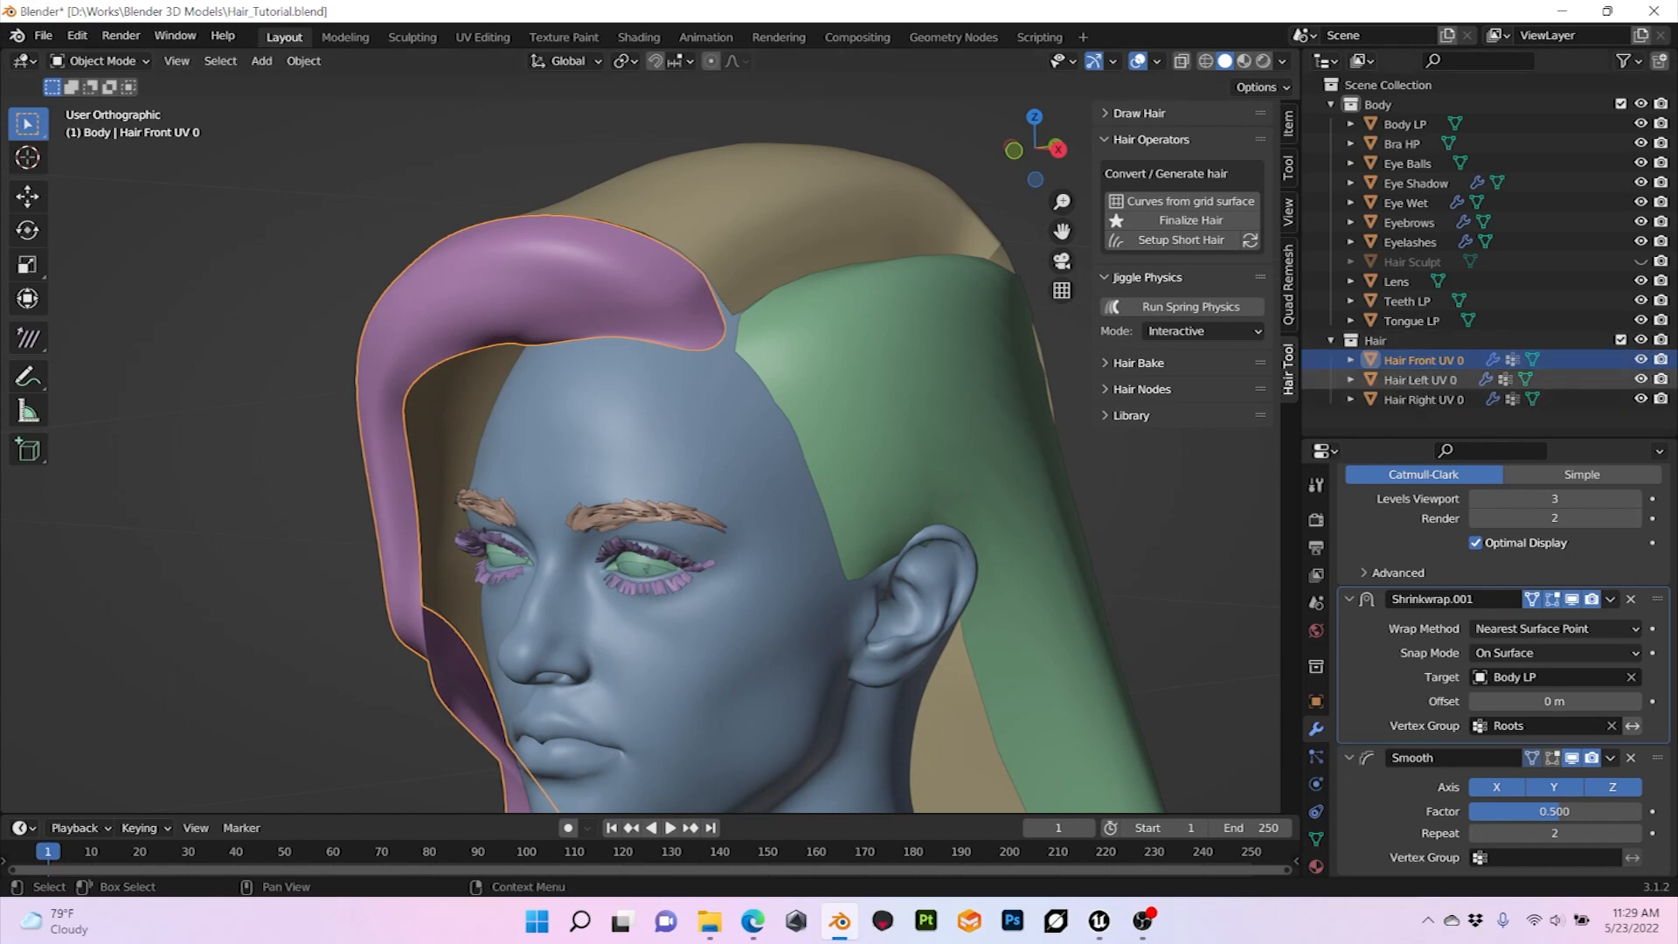
{"action": "middle_click_drag", "start_coordinate": [786, 420], "coordinate": [986, 420]}
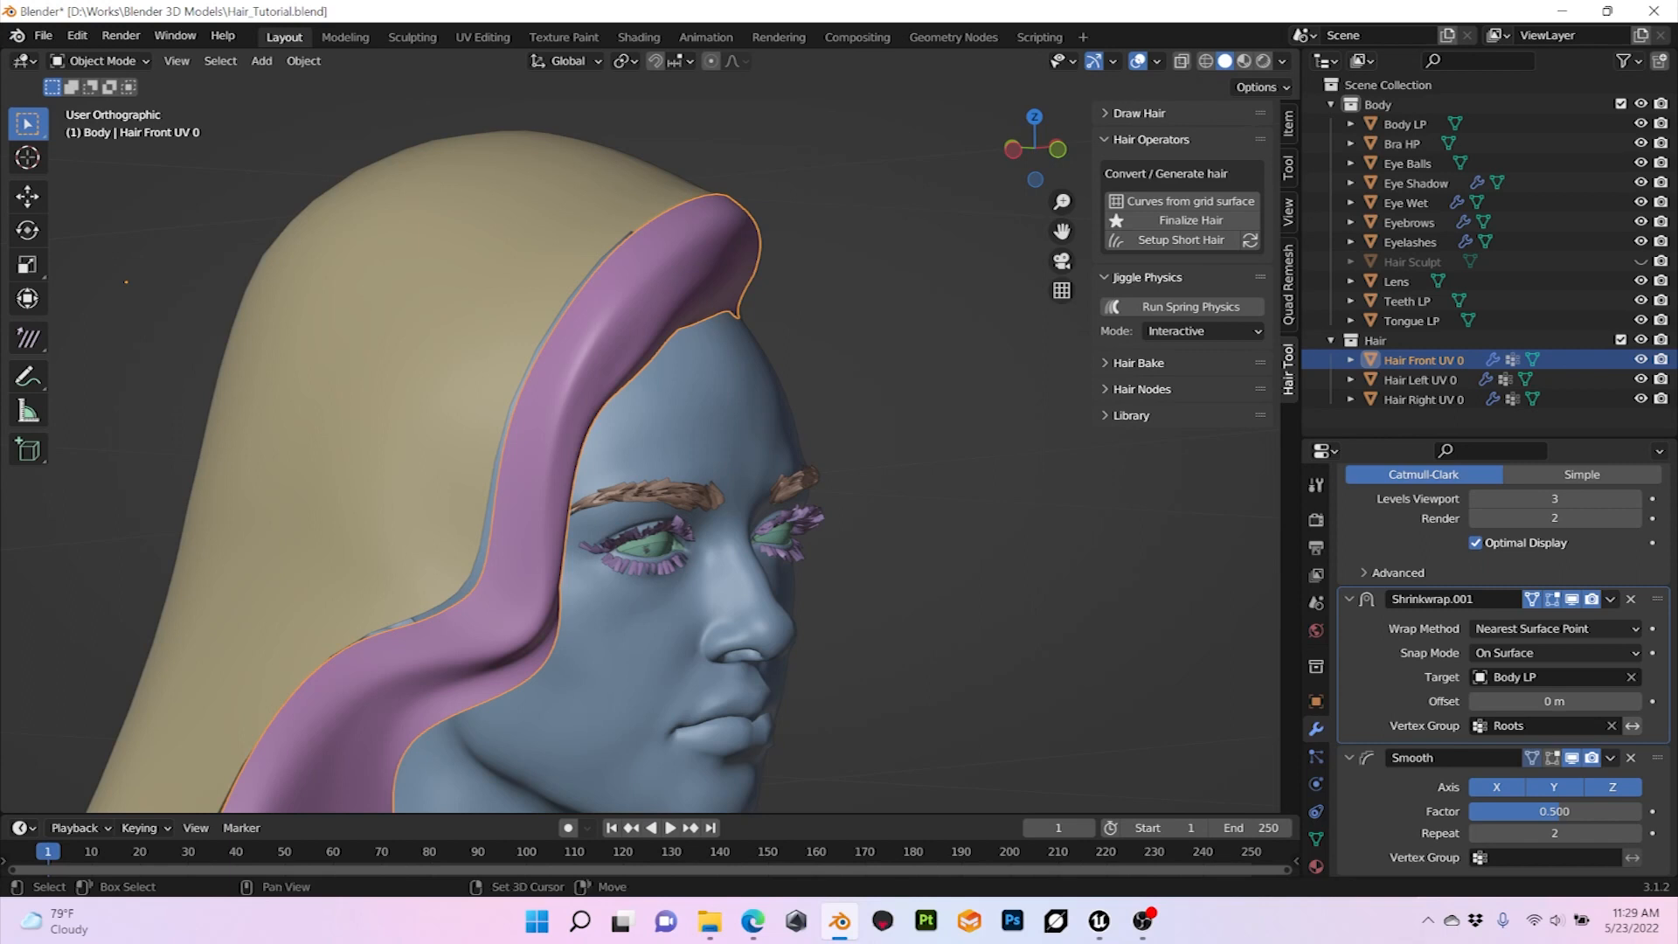
{"action": "key", "text": "shift+d"}
{"action": "key", "text": "Escape"}
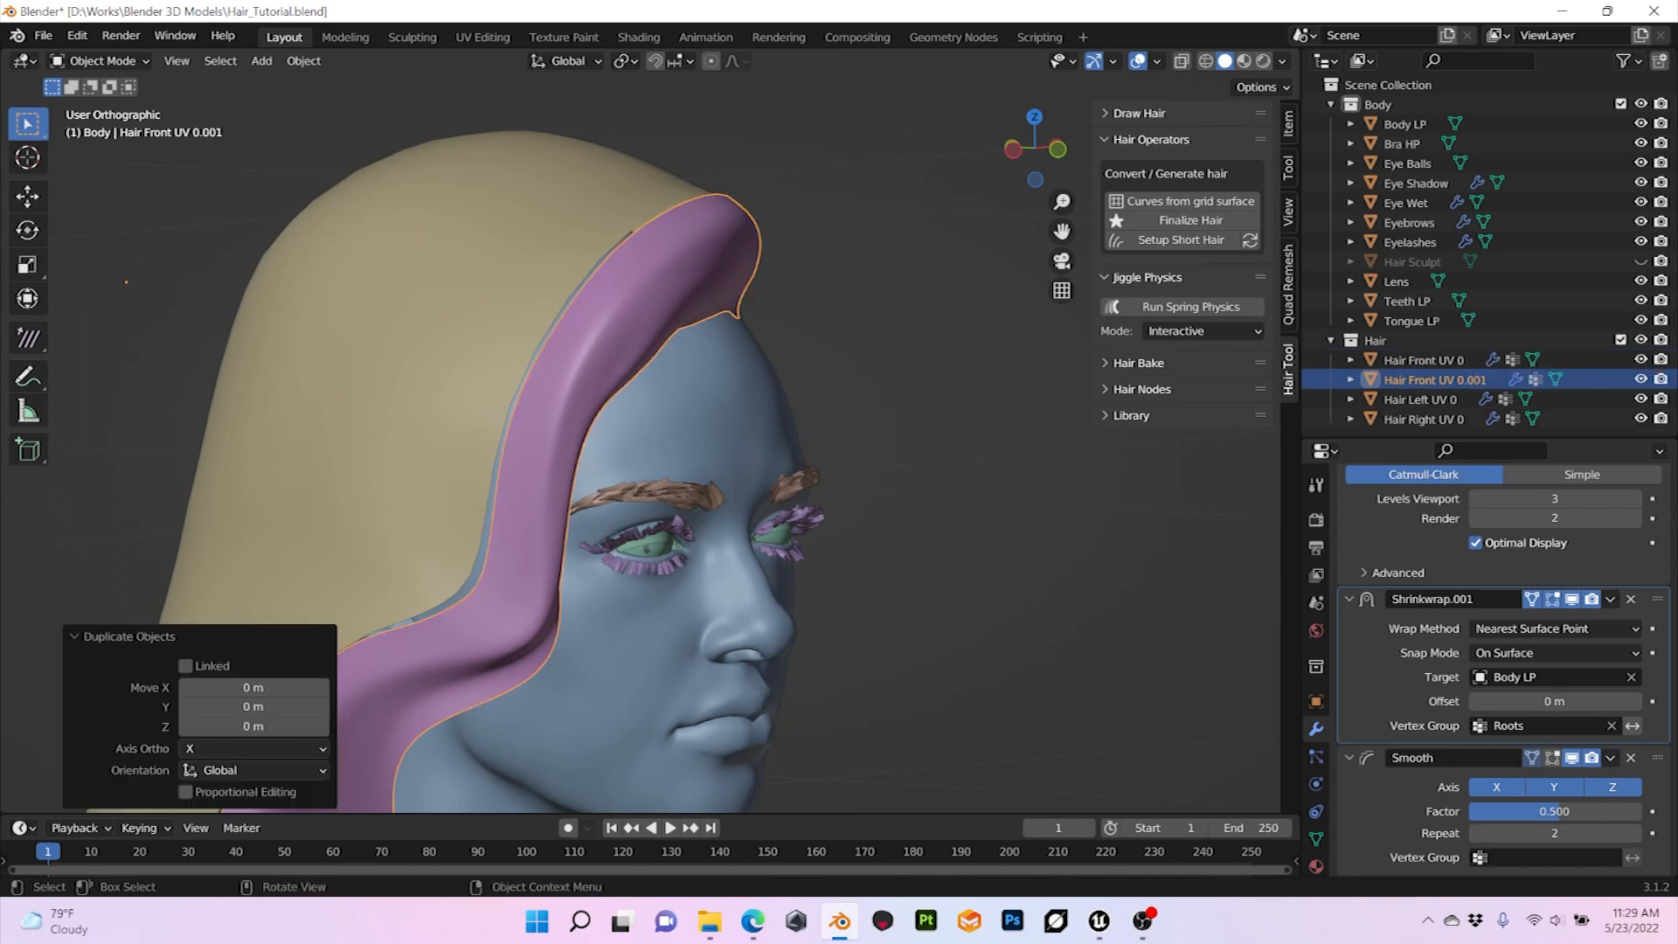
{"action": "double_click", "coordinate": [1434, 379]}
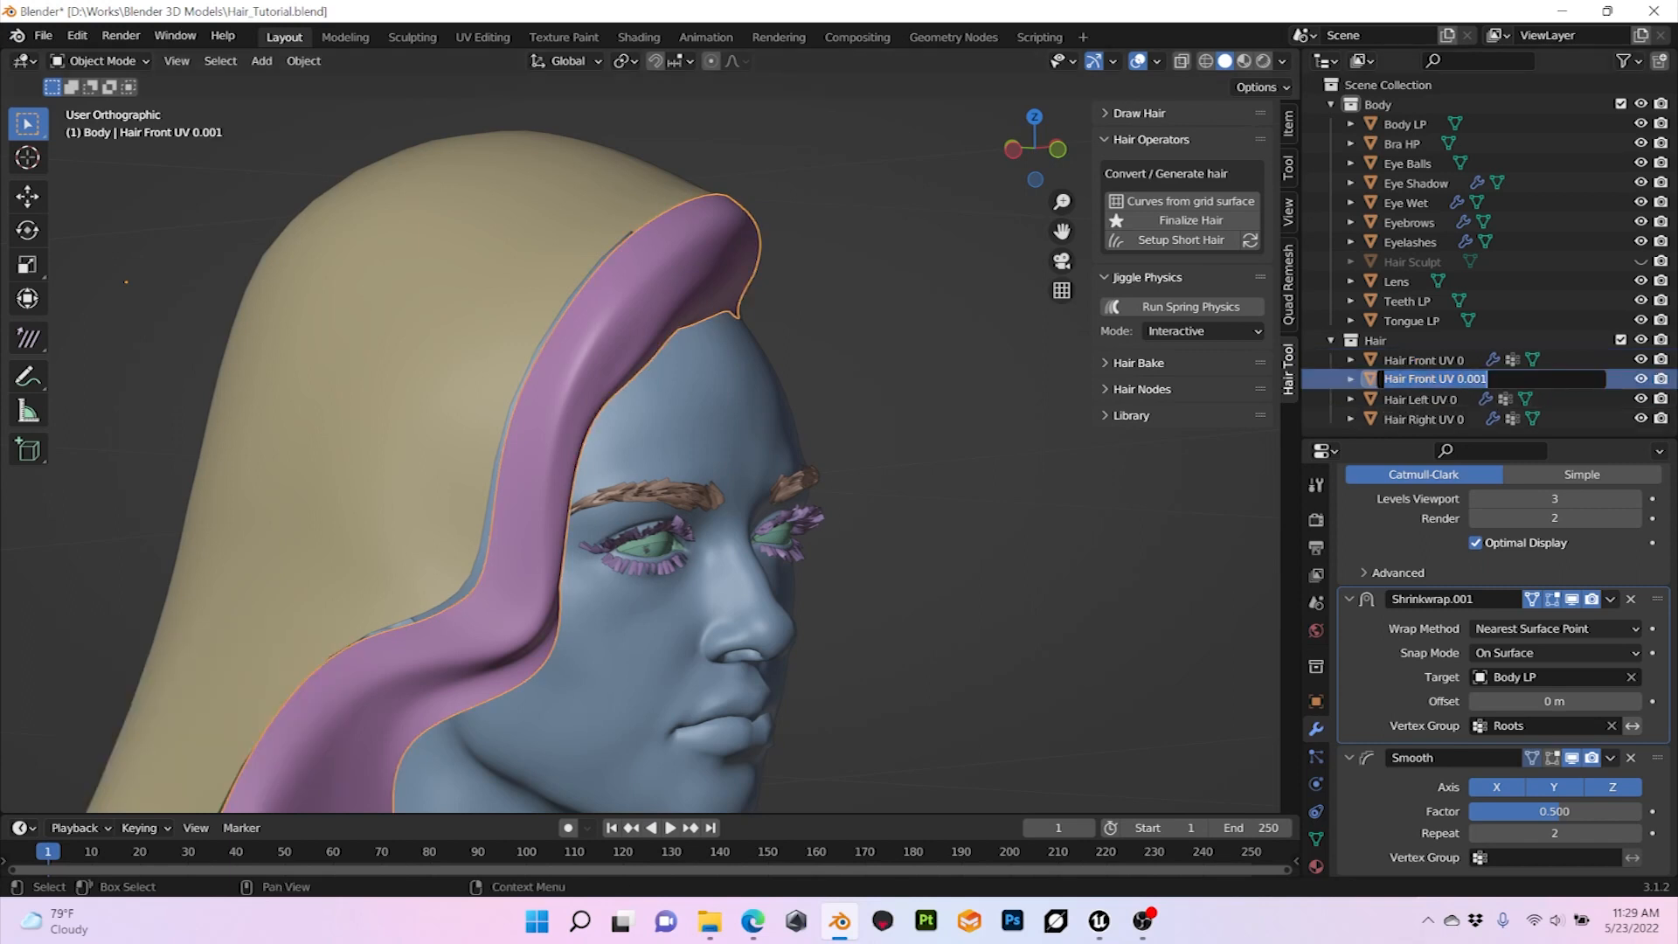
{"action": "left_click", "coordinate": [1458, 380]}
{"action": "key", "text": "shift+End"}
{"action": "type", "text": "1"}
{"action": "key", "text": "Return"}
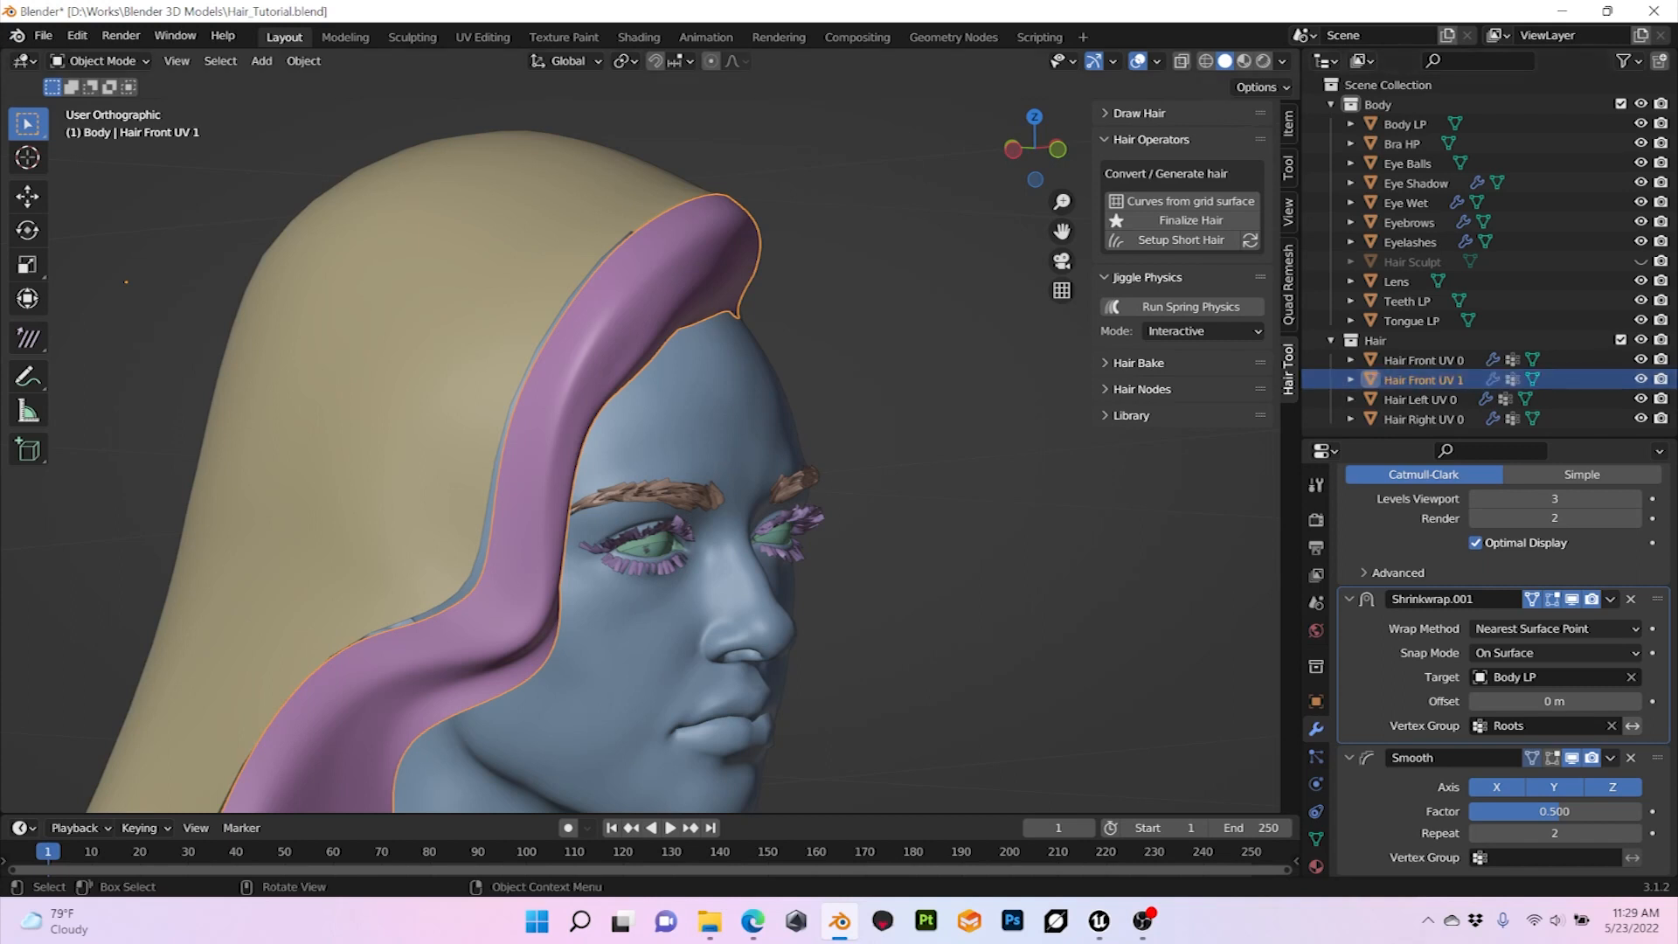
Step: Collapse the Shrinkwrap, Smooth and Subdivision modifier settings of Hair Front UV 1
{"action": "middle_click_drag", "start_coordinate": [665, 454], "coordinate": [542, 454]}
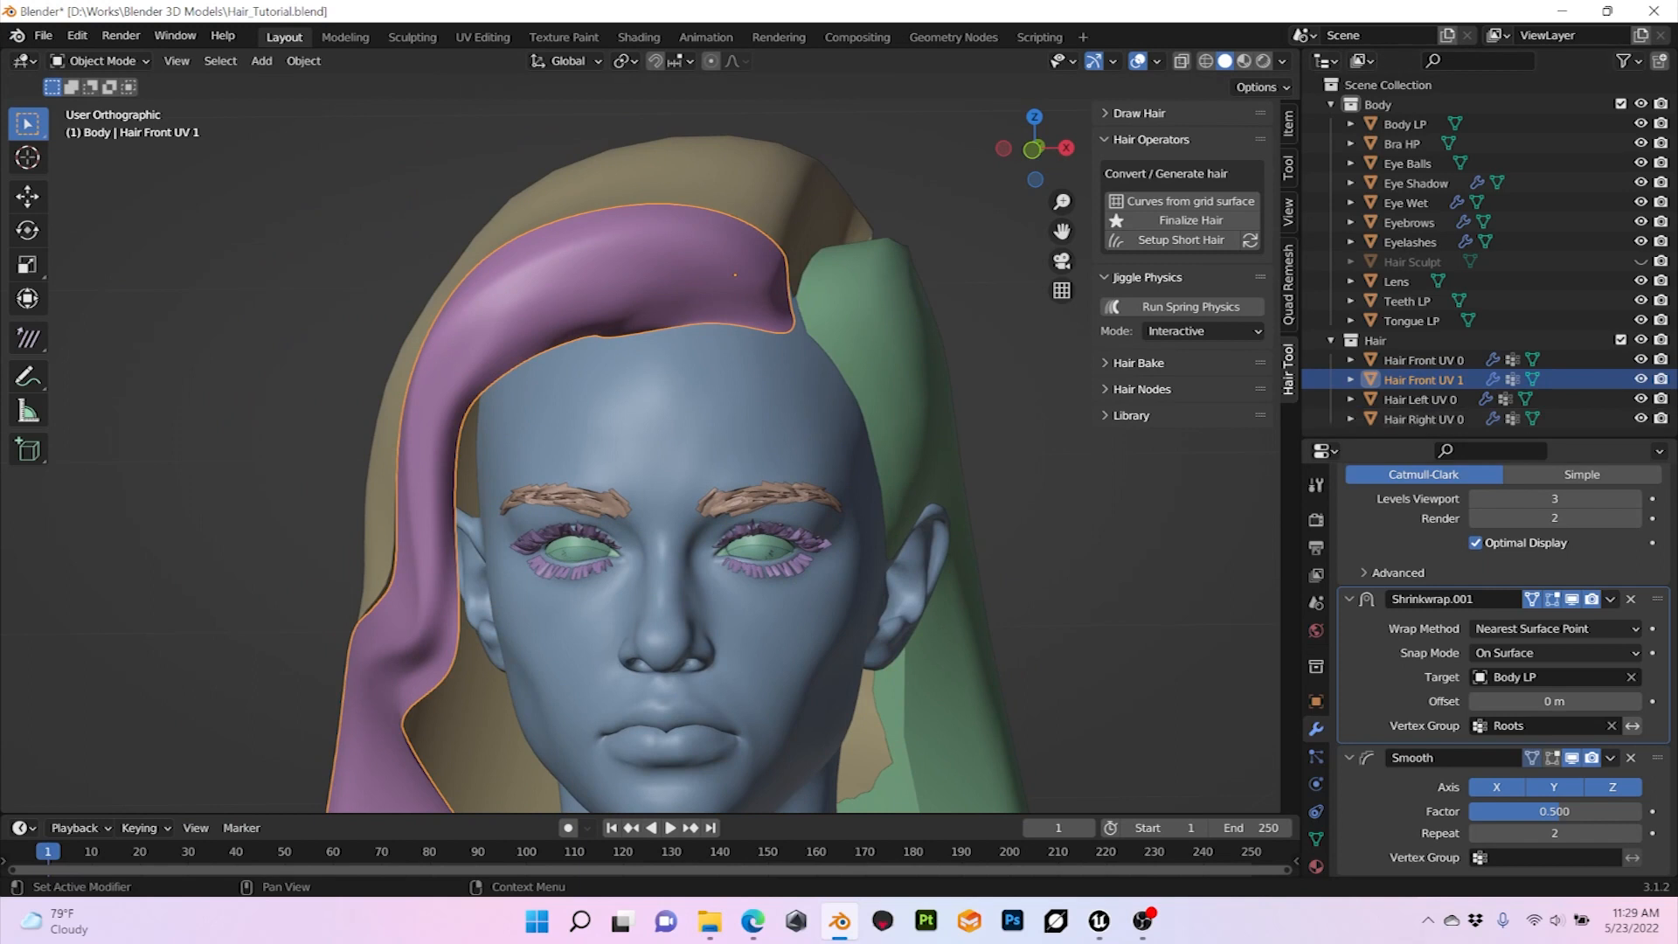
{"action": "left_click", "coordinate": [1349, 599]}
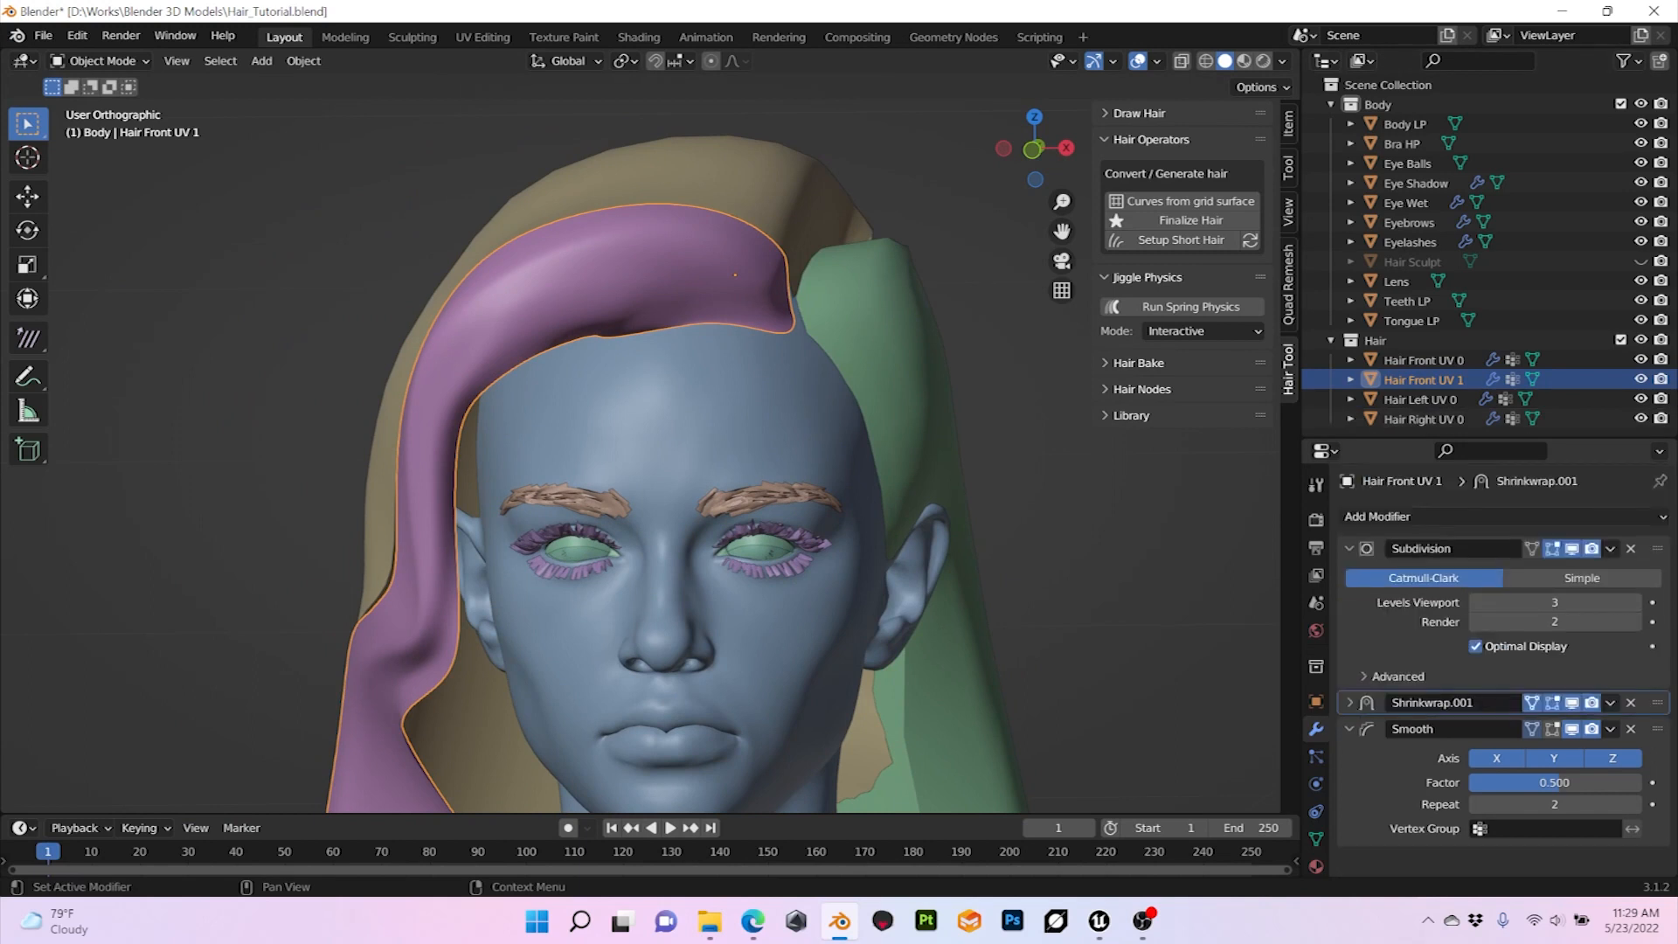
{"action": "left_click", "coordinate": [1349, 729]}
{"action": "left_click", "coordinate": [1349, 549]}
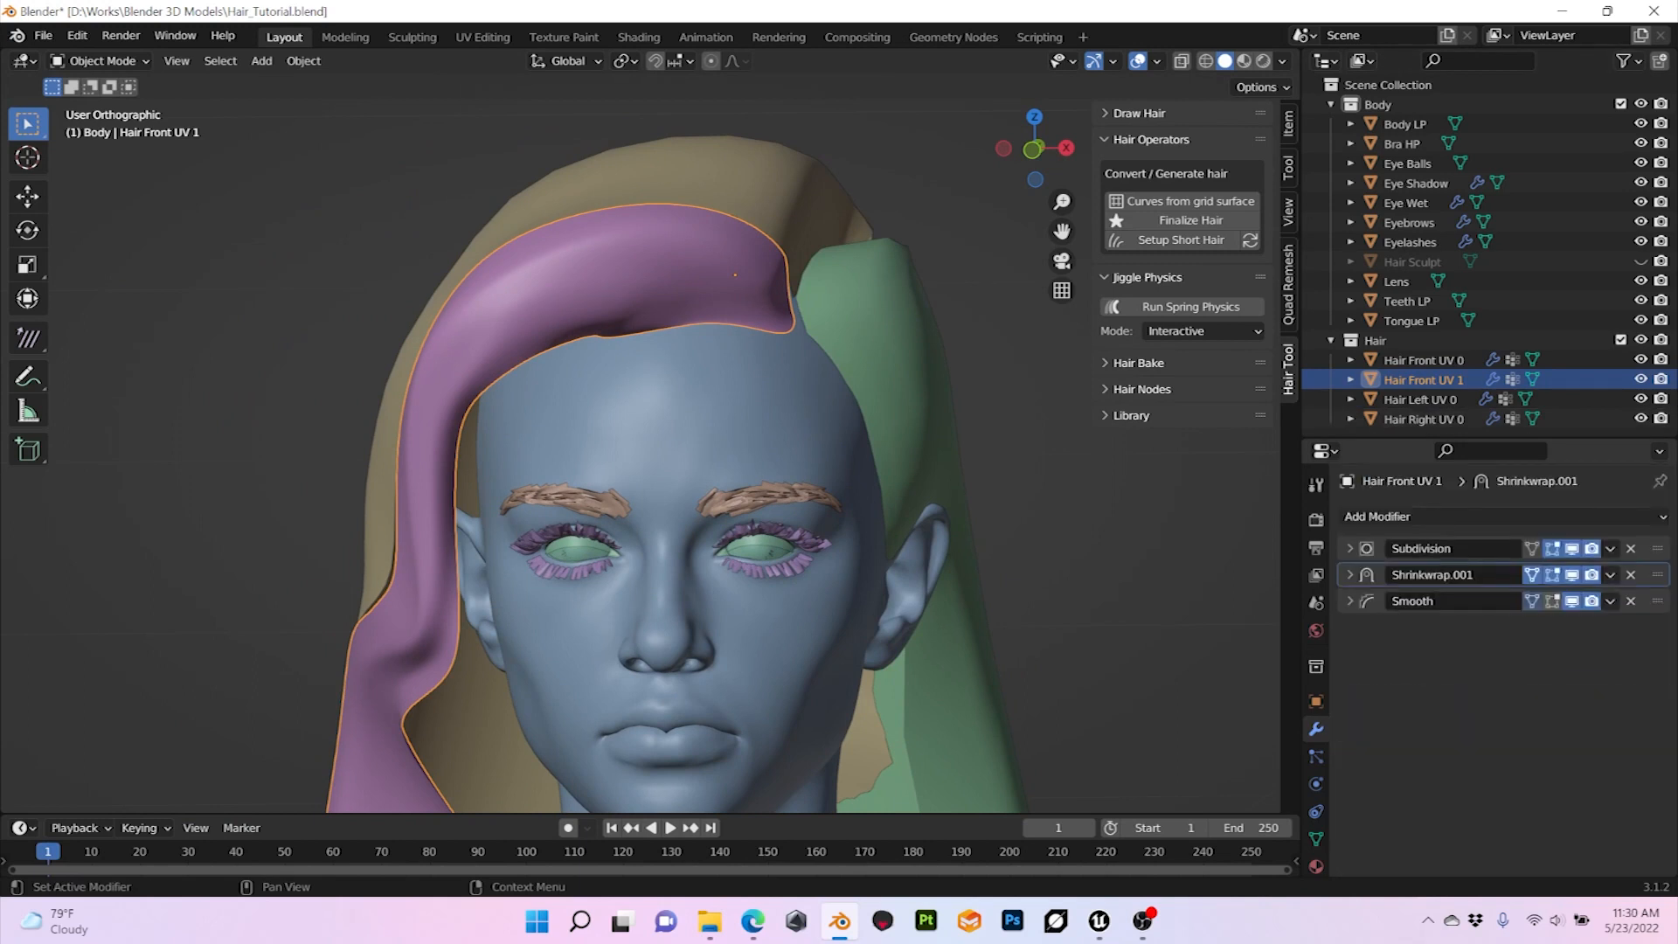
Step: Add a Shrinkwrap modifier to Hair Front UV 1 with Snap Mode Above Surface and Hair Front UV 0 as its target
{"action": "left_click", "coordinate": [1399, 516]}
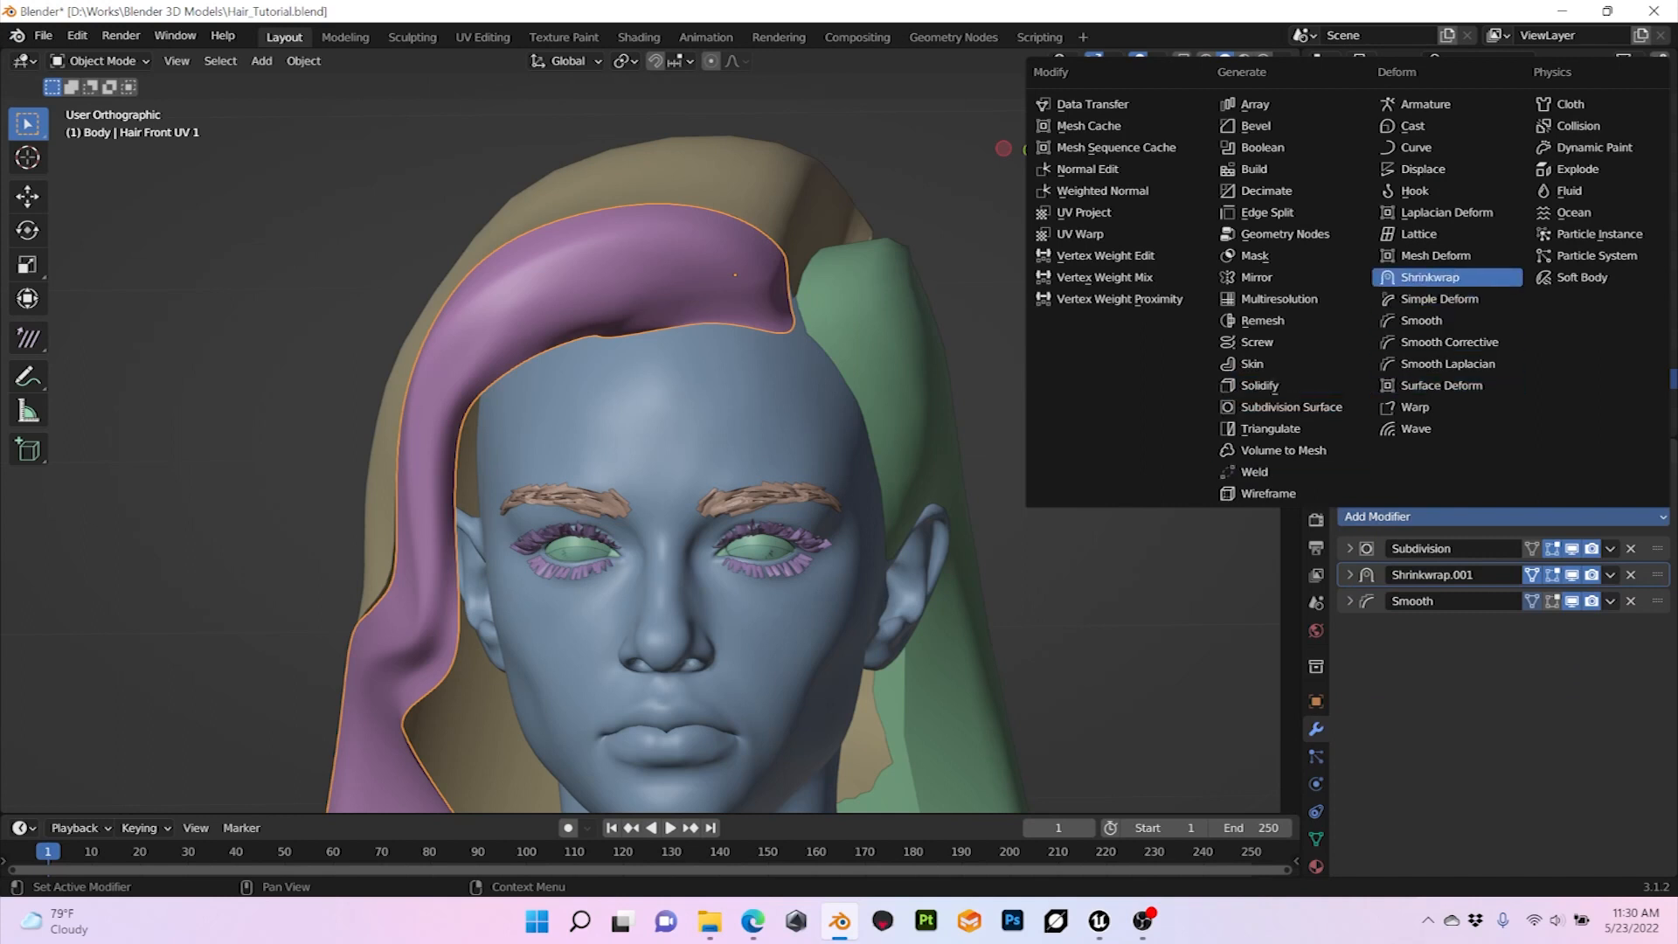
{"action": "left_click", "coordinate": [1430, 277]}
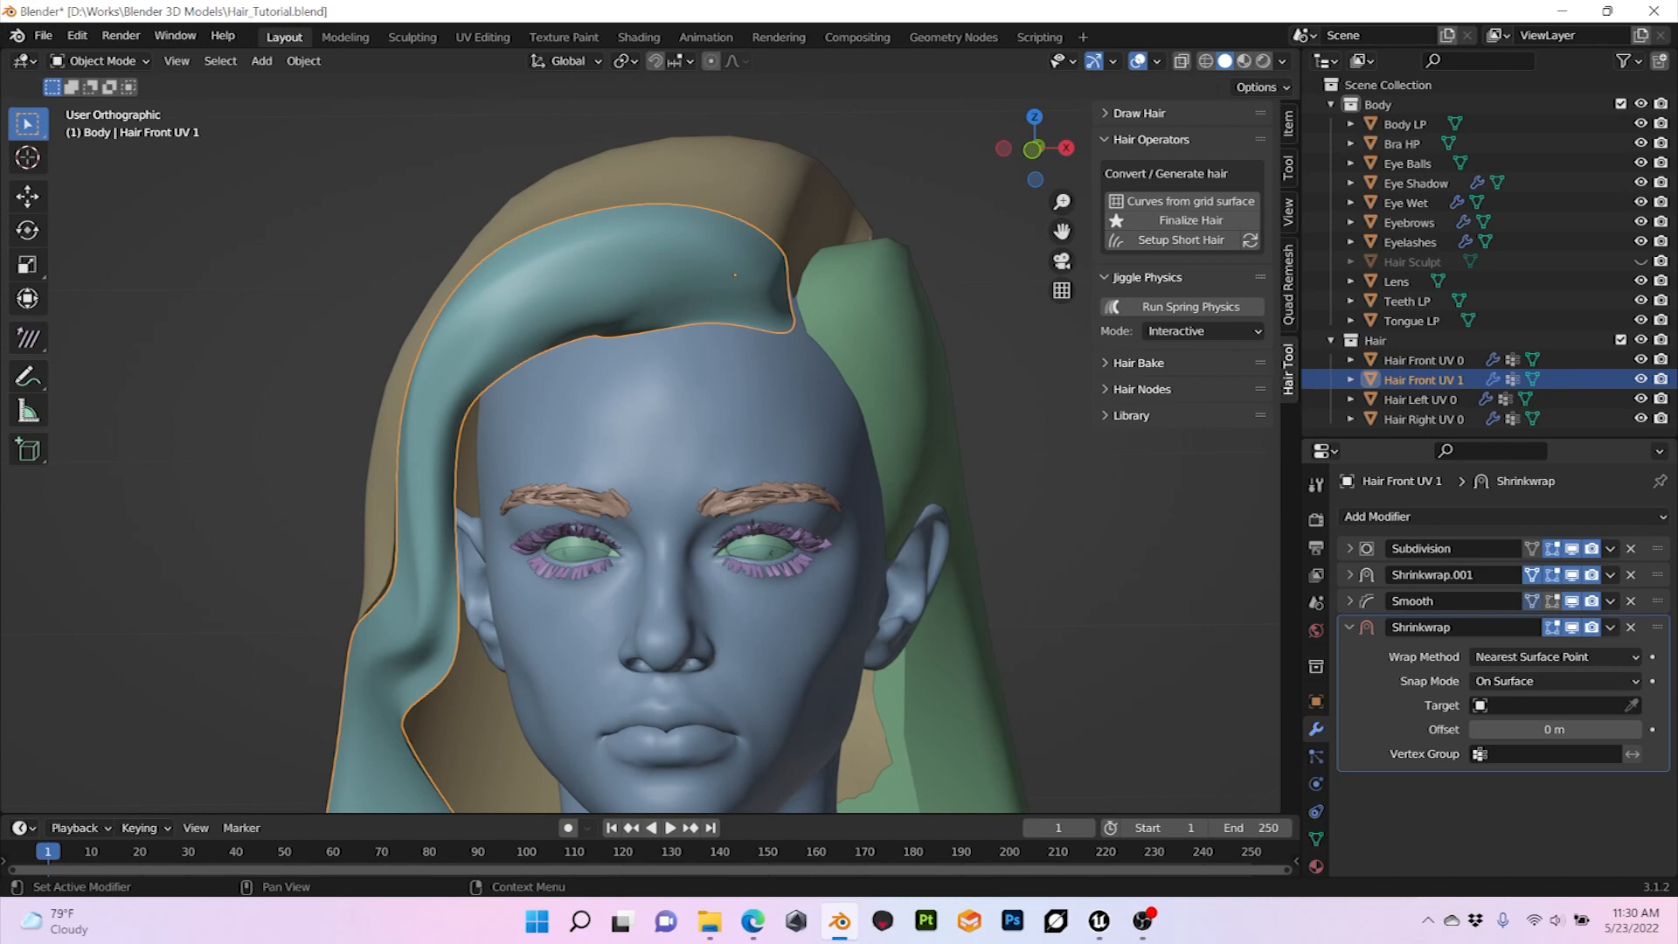
{"action": "left_click", "coordinate": [1518, 681]}
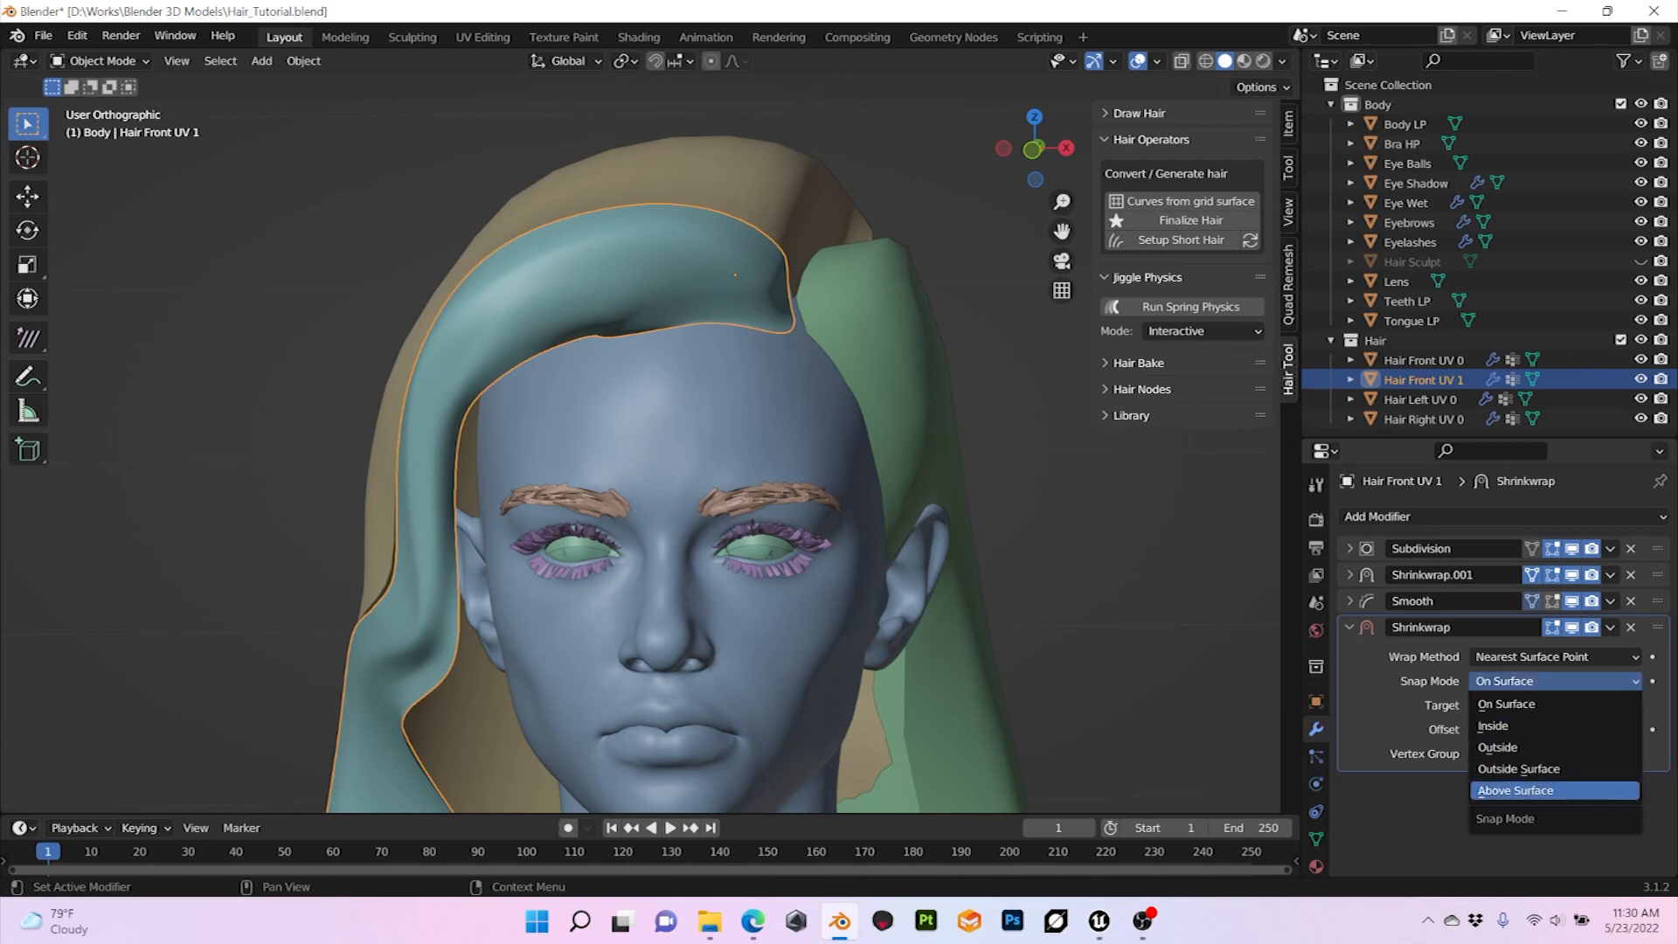
{"action": "left_click", "coordinate": [1516, 790]}
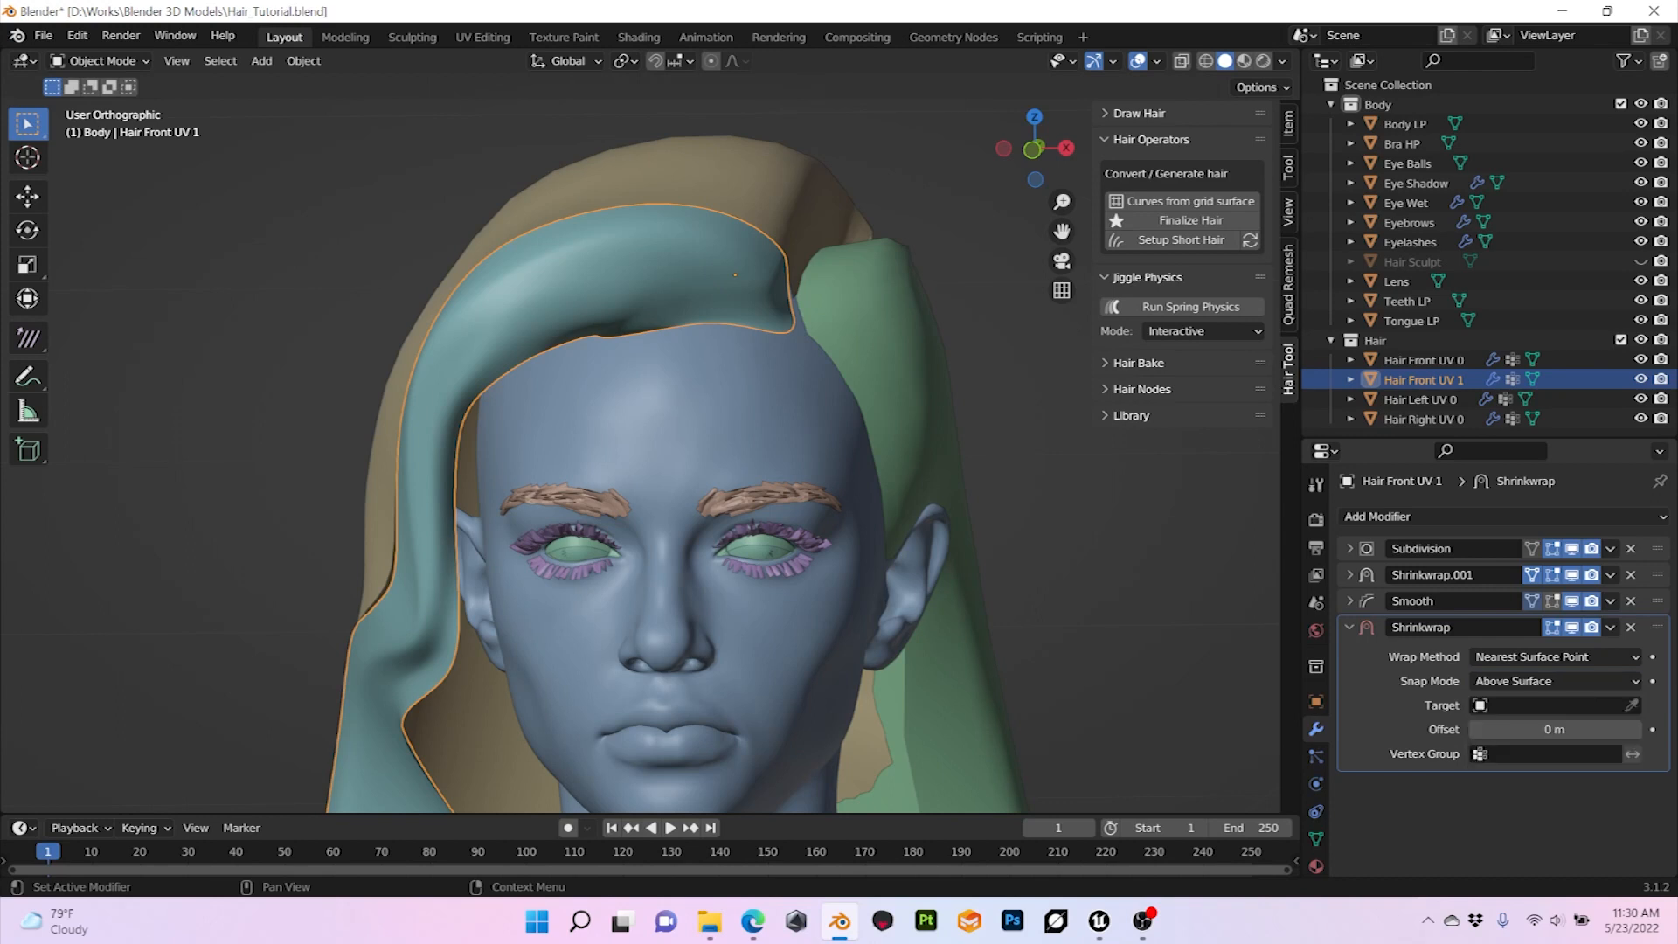
{"action": "left_click", "coordinate": [1631, 705]}
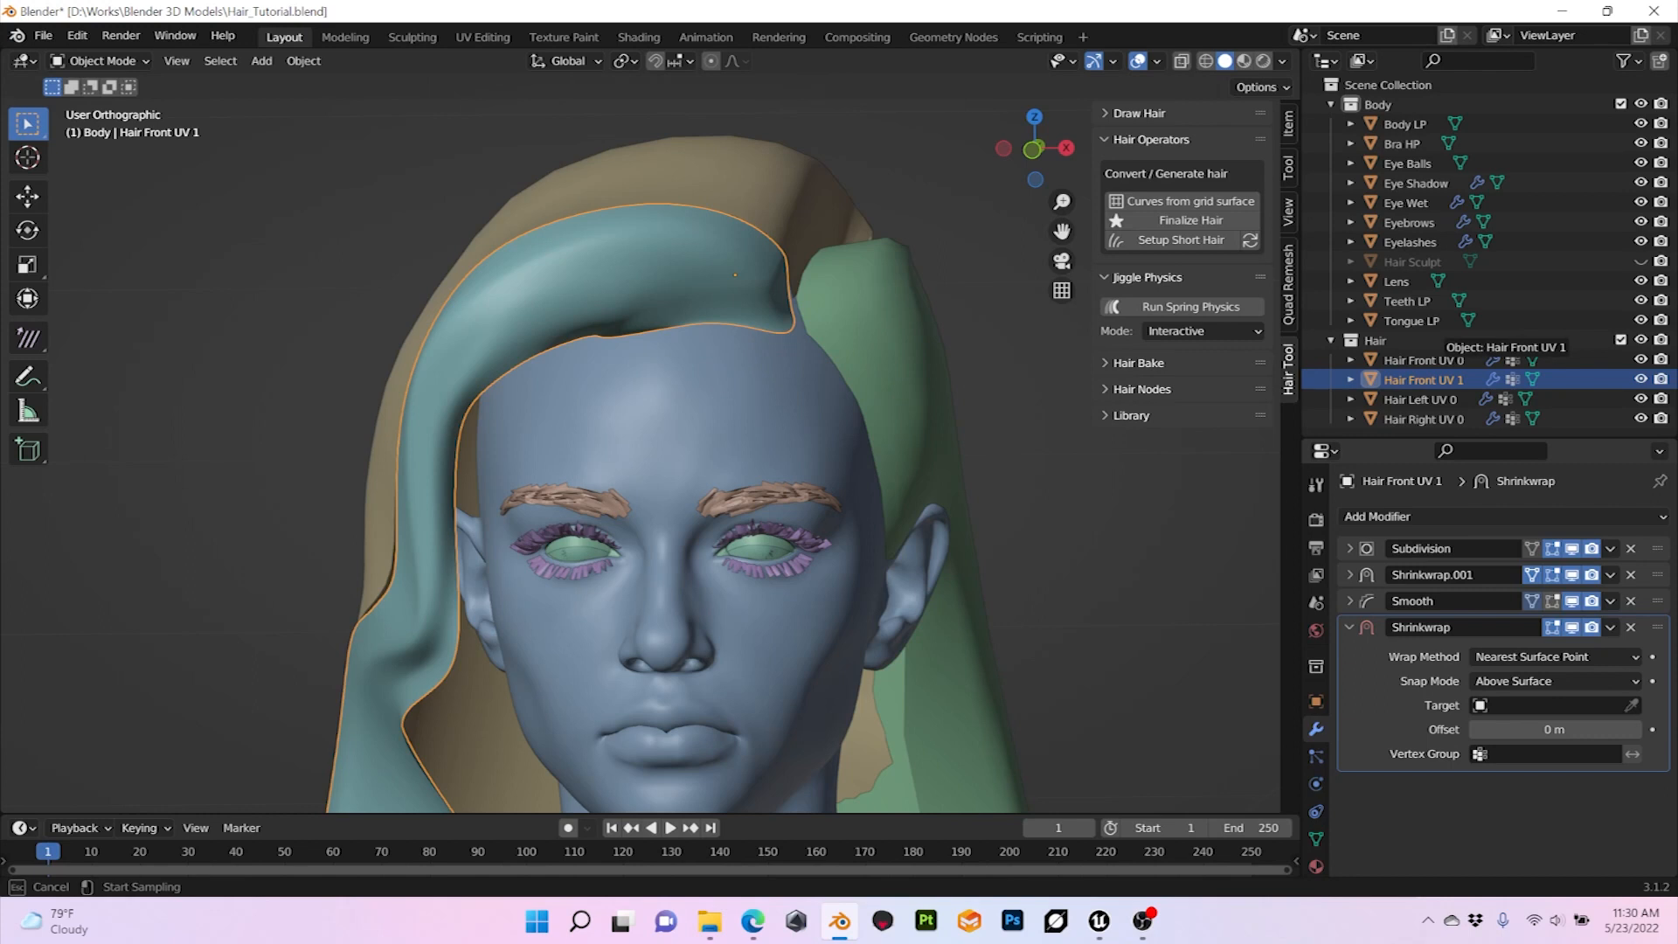
{"action": "left_click", "coordinate": [1424, 360]}
Step: Set the offset of Hair Front UV 1's new Shrinkwrap modifier to 0.01 m
{"action": "middle_click_drag", "start_coordinate": [612, 454], "coordinate": [769, 456]}
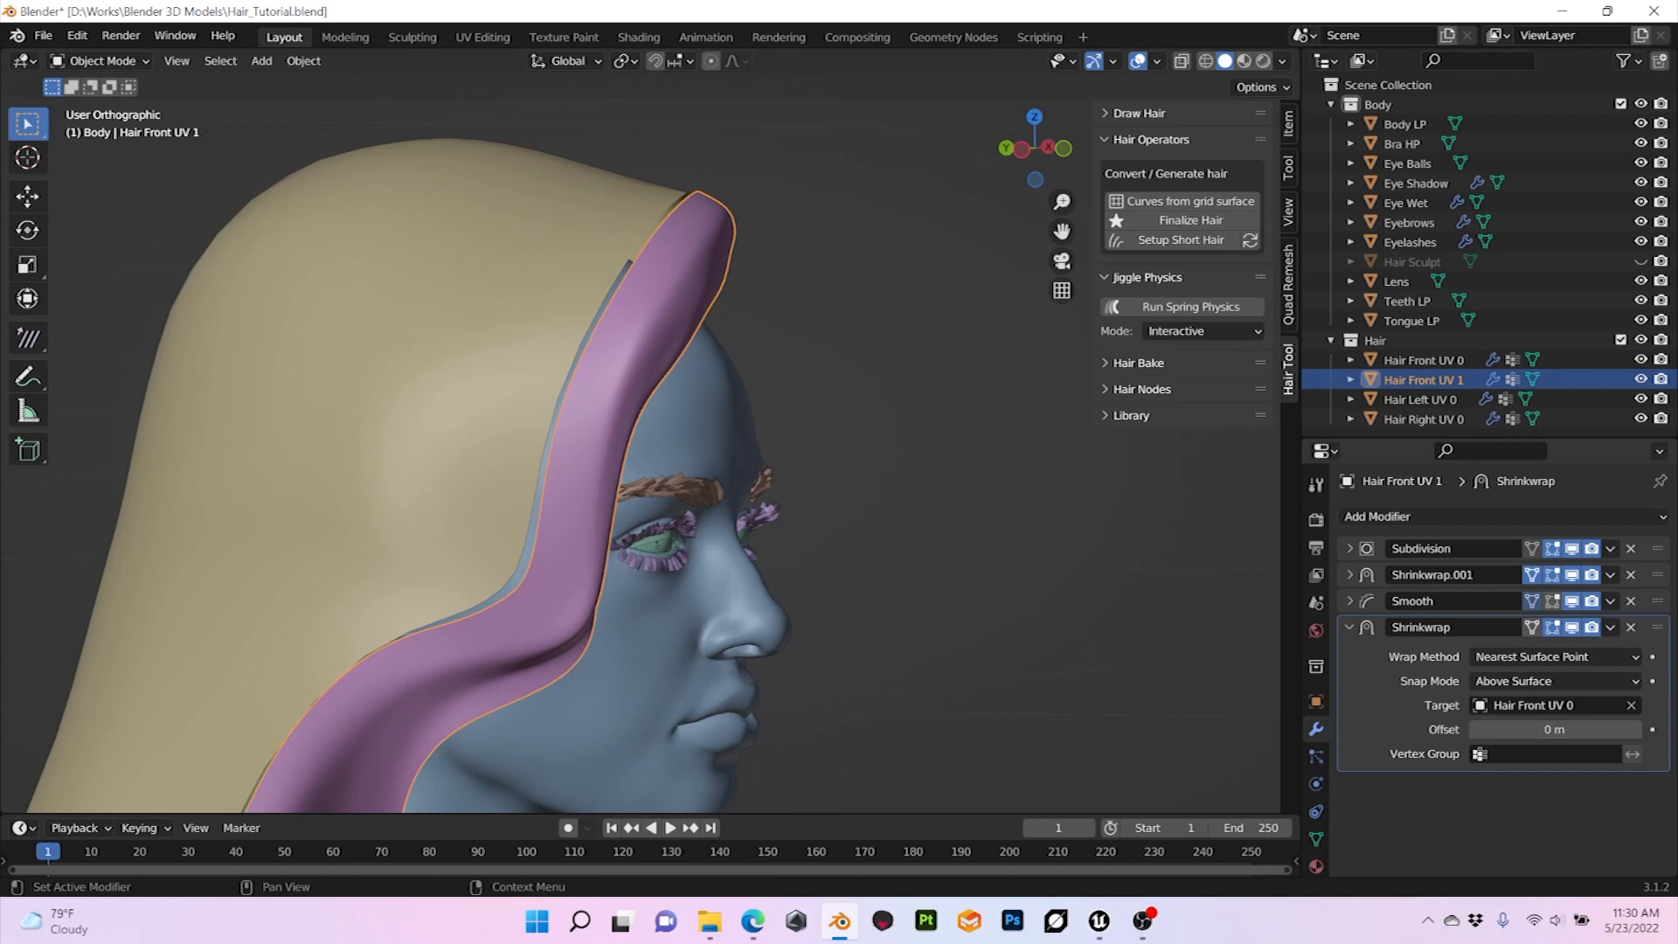
{"action": "left_click", "coordinate": [1556, 729]}
{"action": "type", "text": "0.01"}
{"action": "key", "text": "Return"}
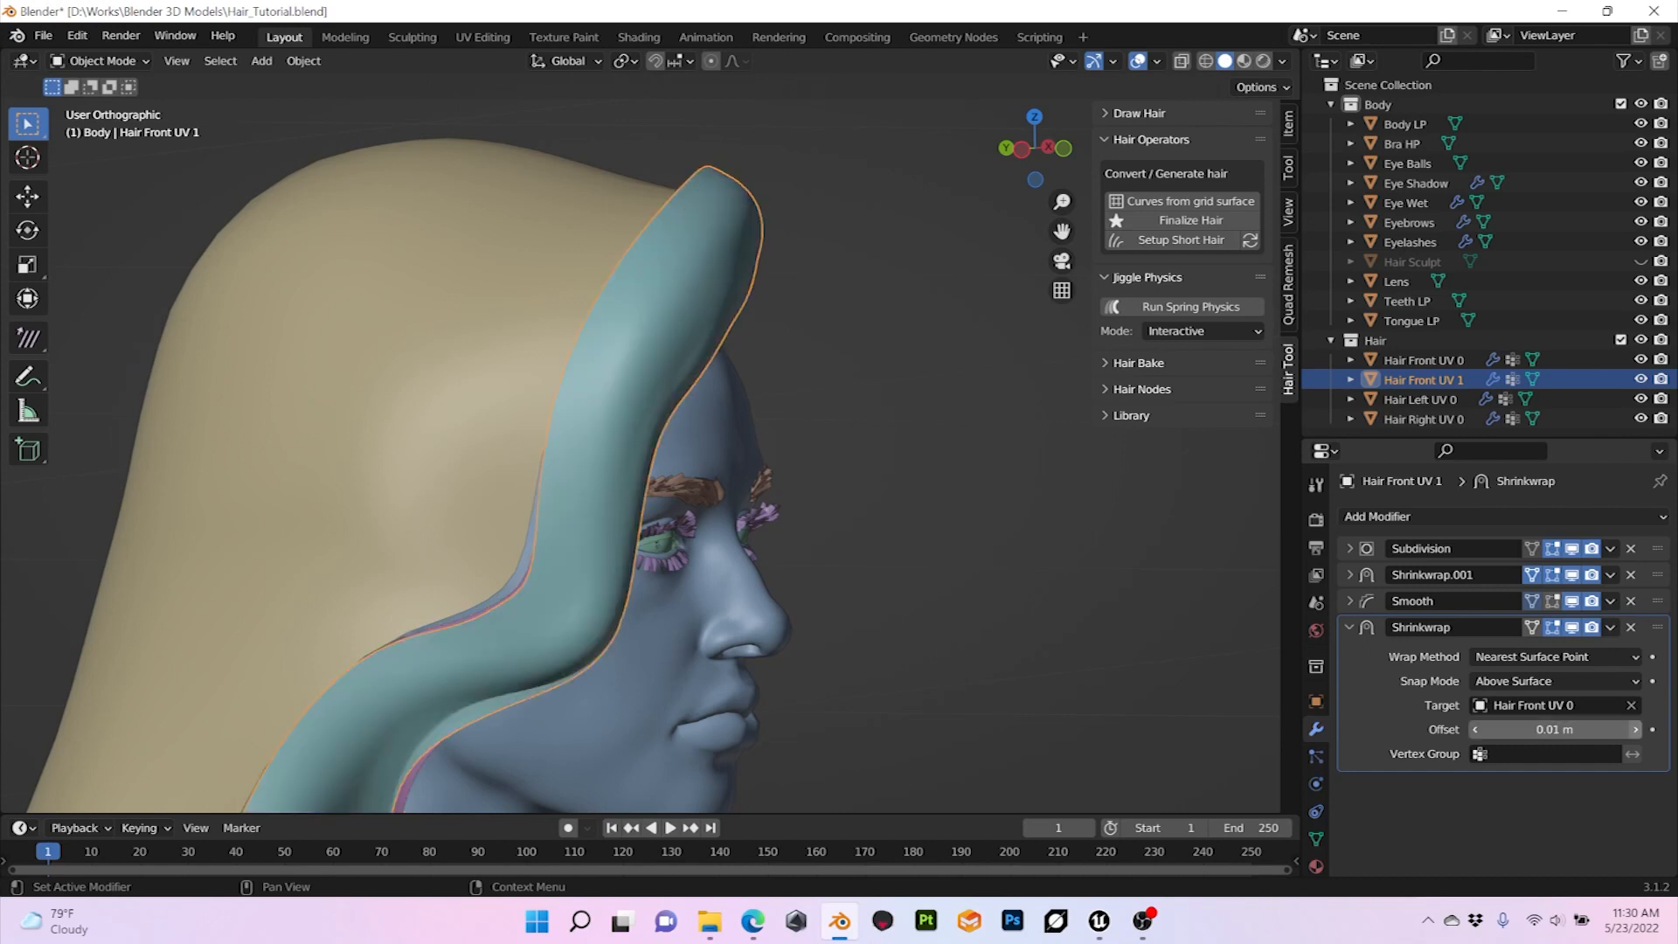
Step: Examine the gap between the Hair Front UV 0 and Hair Front UV 1 layers from behind the head
{"action": "middle_click_drag", "start_coordinate": [743, 455], "coordinate": [901, 498]}
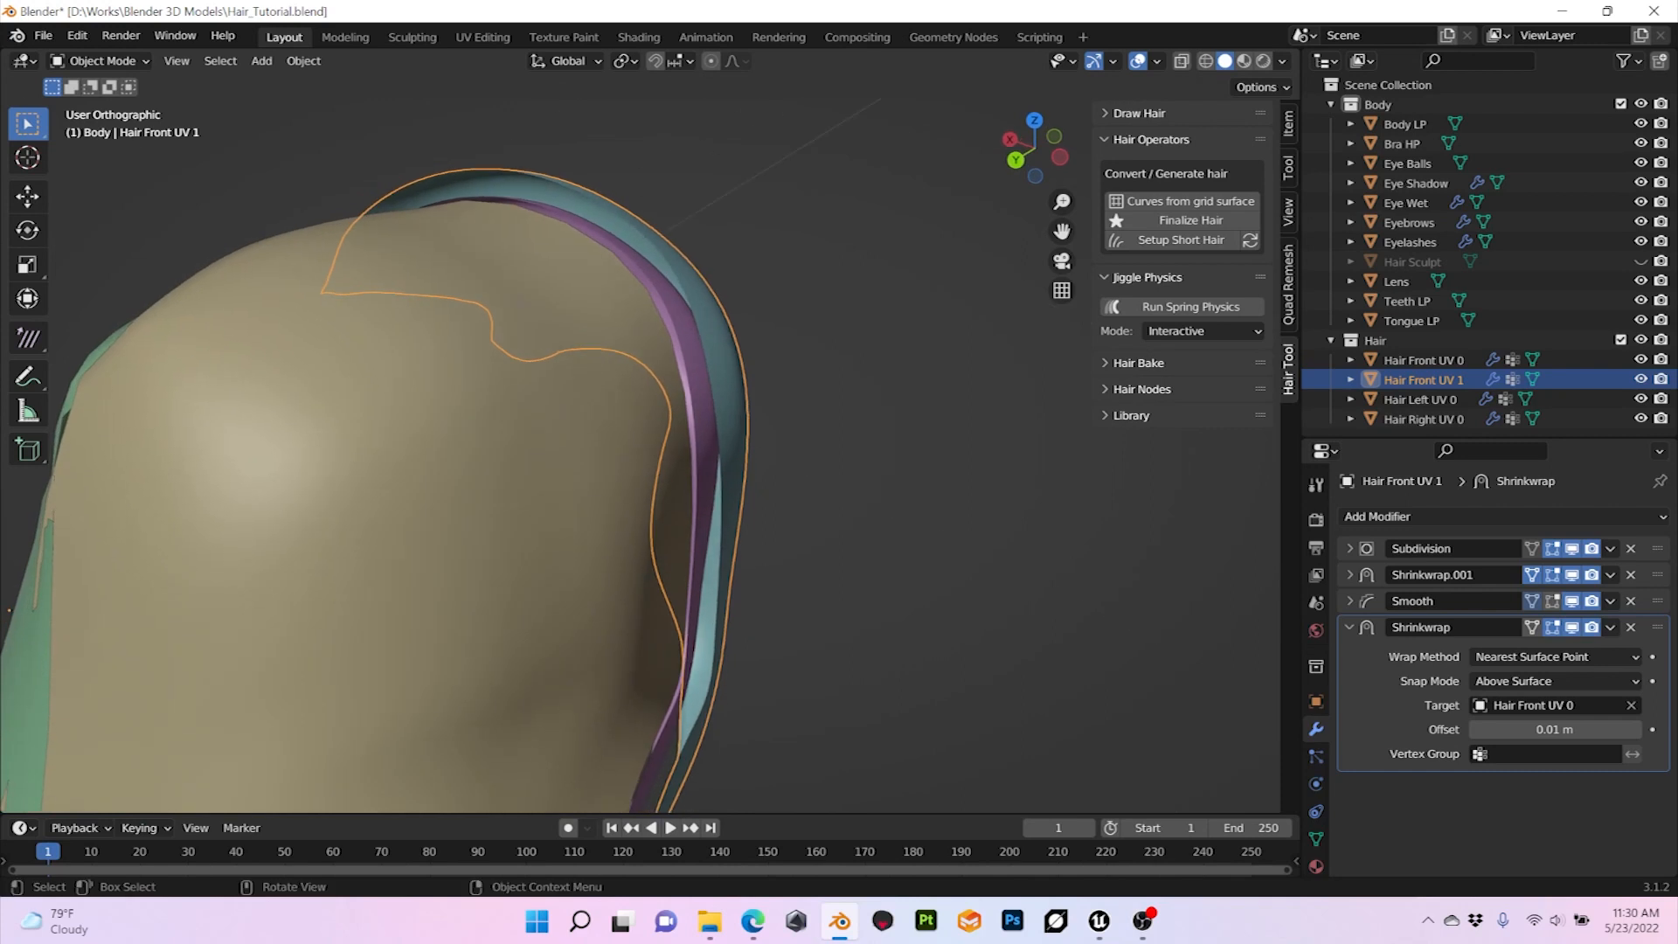
{"action": "scroll", "coordinate": [652, 446], "scroll_direction": "up", "scroll_amount": 1}
{"action": "scroll", "coordinate": [651, 446], "scroll_direction": "down", "scroll_amount": 1}
{"action": "mouse_move", "coordinate": [651, 446]}
{"action": "middle_mouse_down"}
{"action": "mouse_move", "coordinate": [734, 446]}
{"action": "mouse_move", "coordinate": [671, 448]}
{"action": "middle_mouse_up"}
{"action": "scroll", "coordinate": [735, 446], "scroll_direction": "up", "scroll_amount": 2}
{"action": "scroll", "coordinate": [672, 448], "scroll_direction": "up", "scroll_amount": 2}
{"action": "left_click_drag", "start_coordinate": [822, 420], "coordinate": [752, 463]}
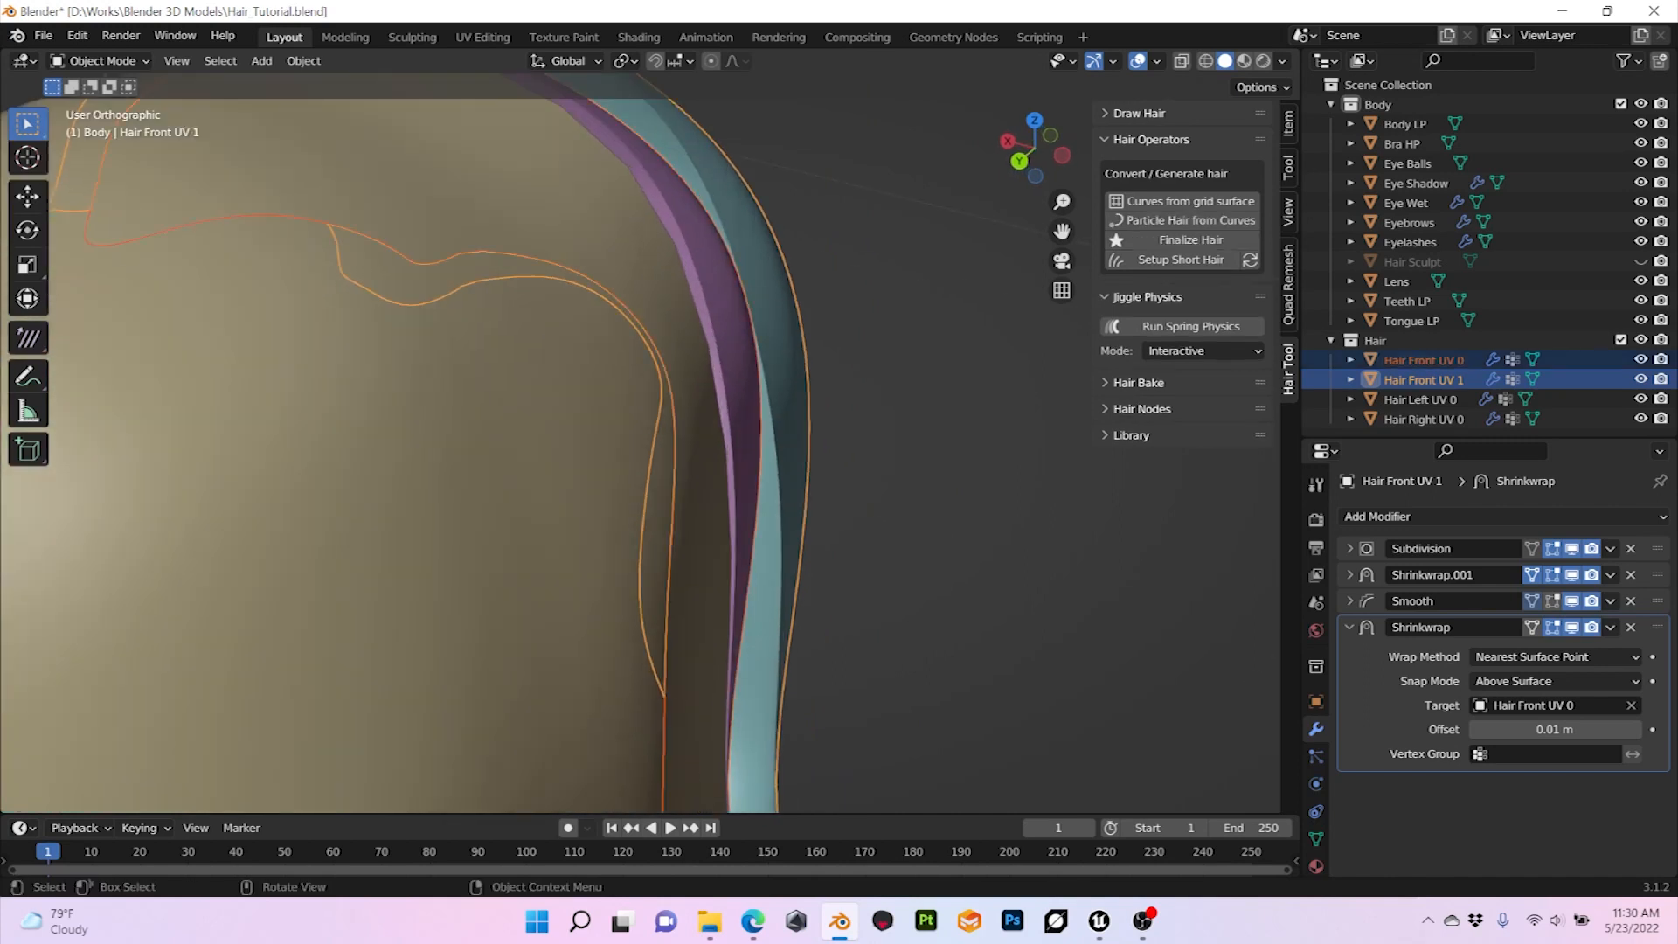
{"action": "scroll", "coordinate": [752, 463], "scroll_direction": "up", "scroll_amount": 1}
{"action": "scroll", "coordinate": [752, 463], "scroll_direction": "down", "scroll_amount": 2}
{"action": "left_click", "coordinate": [724, 419]}
{"action": "left_click", "coordinate": [762, 428]}
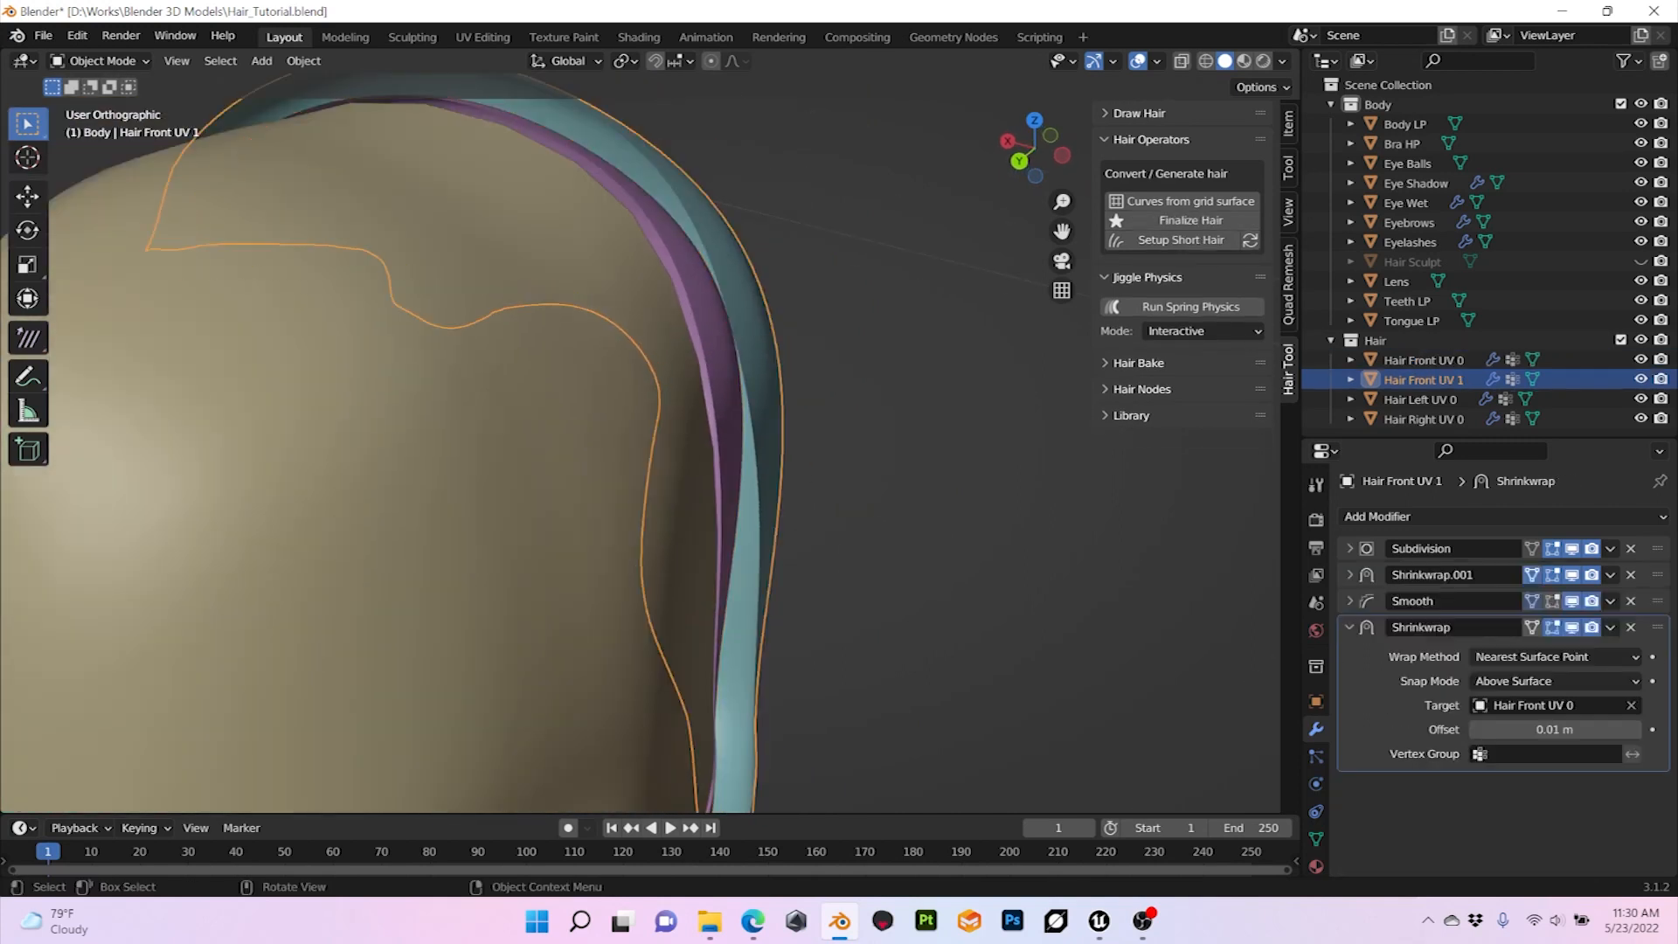
Step: Reduce the Shrinkwrap offset above Hair Front UV 0 to 0.001 m and check the front hair layer from the front
{"action": "left_click", "coordinate": [1555, 730]}
{"action": "left_click", "coordinate": [1486, 730]}
{"action": "type", "text": "0"}
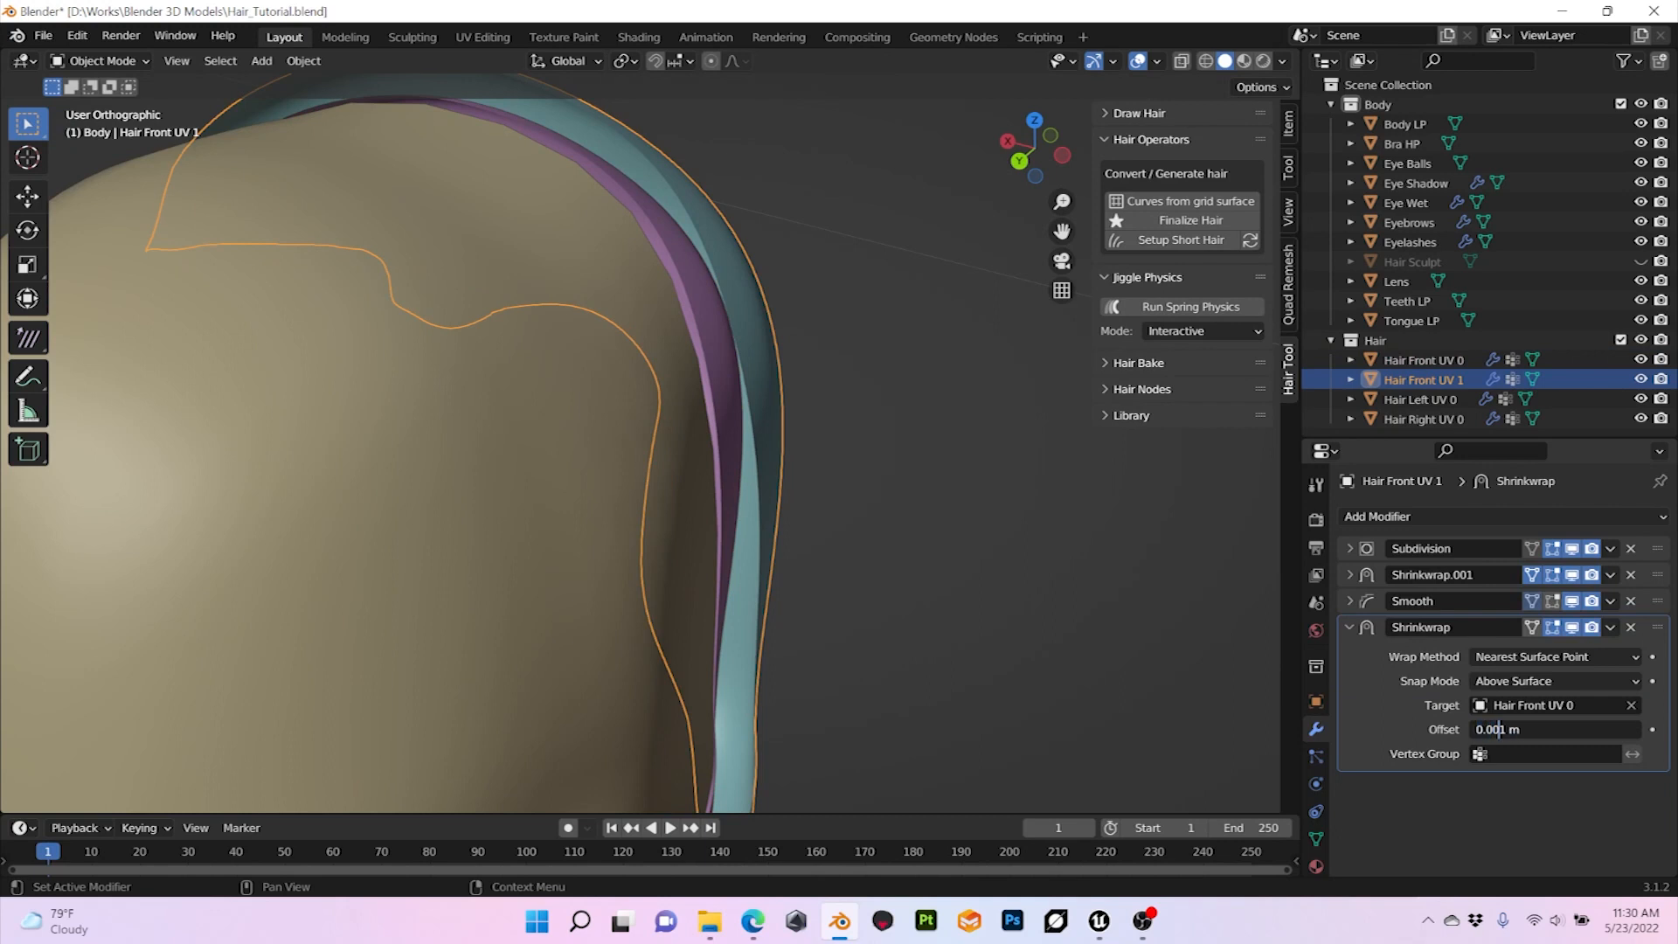
{"action": "key", "text": "Return"}
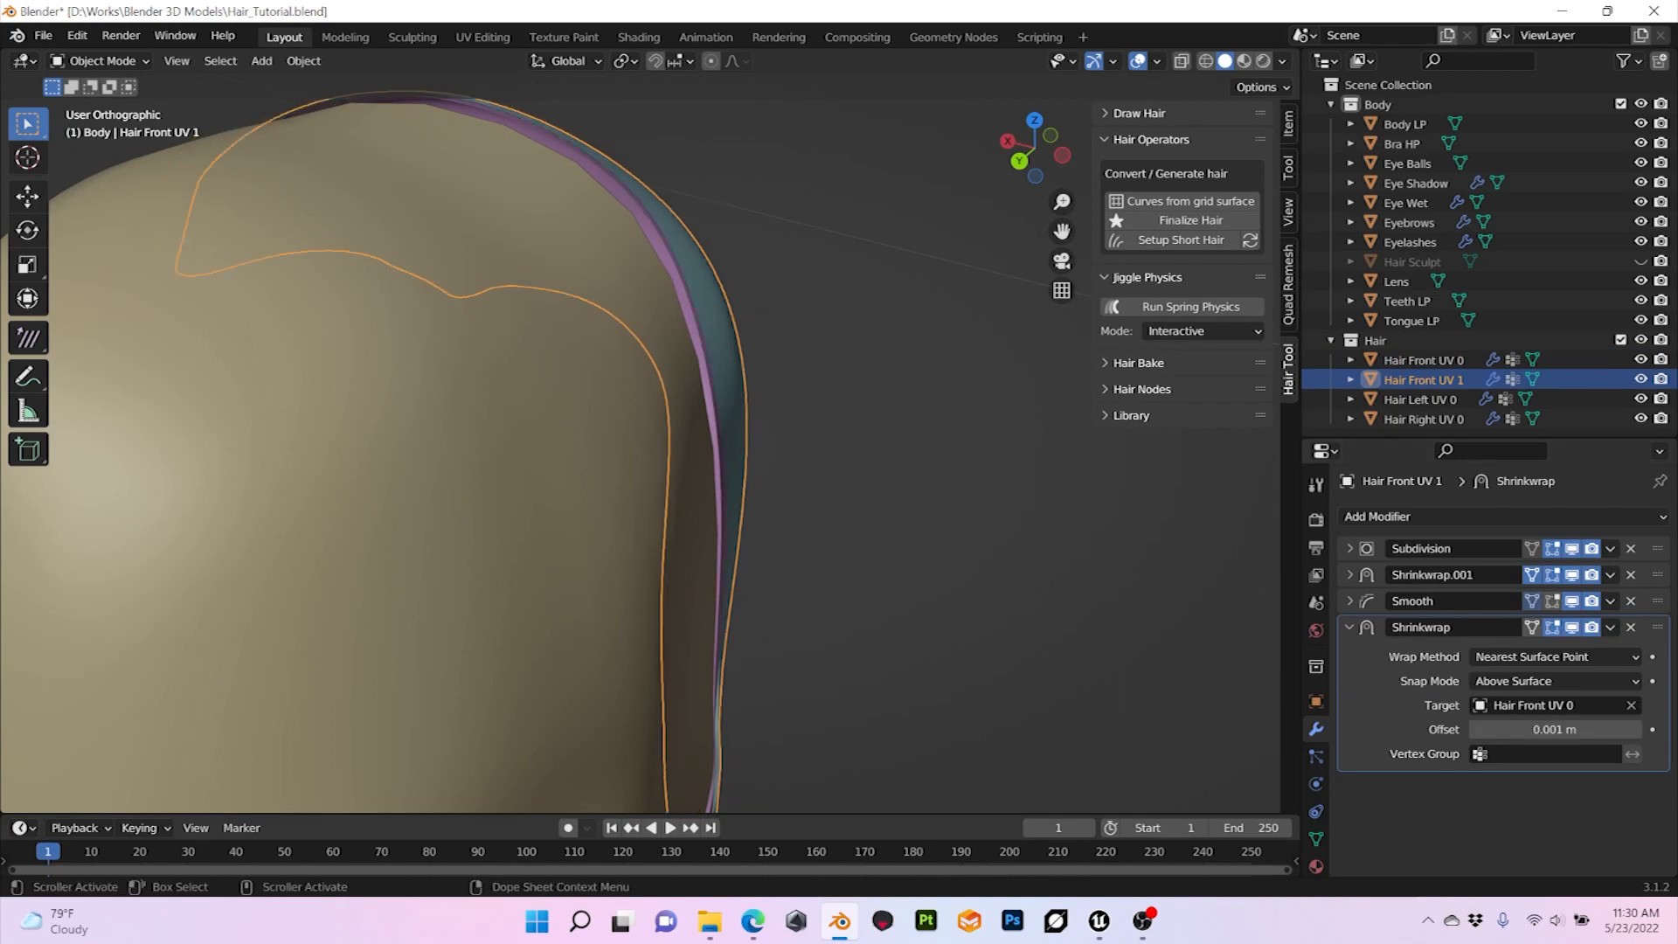
{"action": "middle_click_drag", "start_coordinate": [786, 437], "coordinate": [430, 346]}
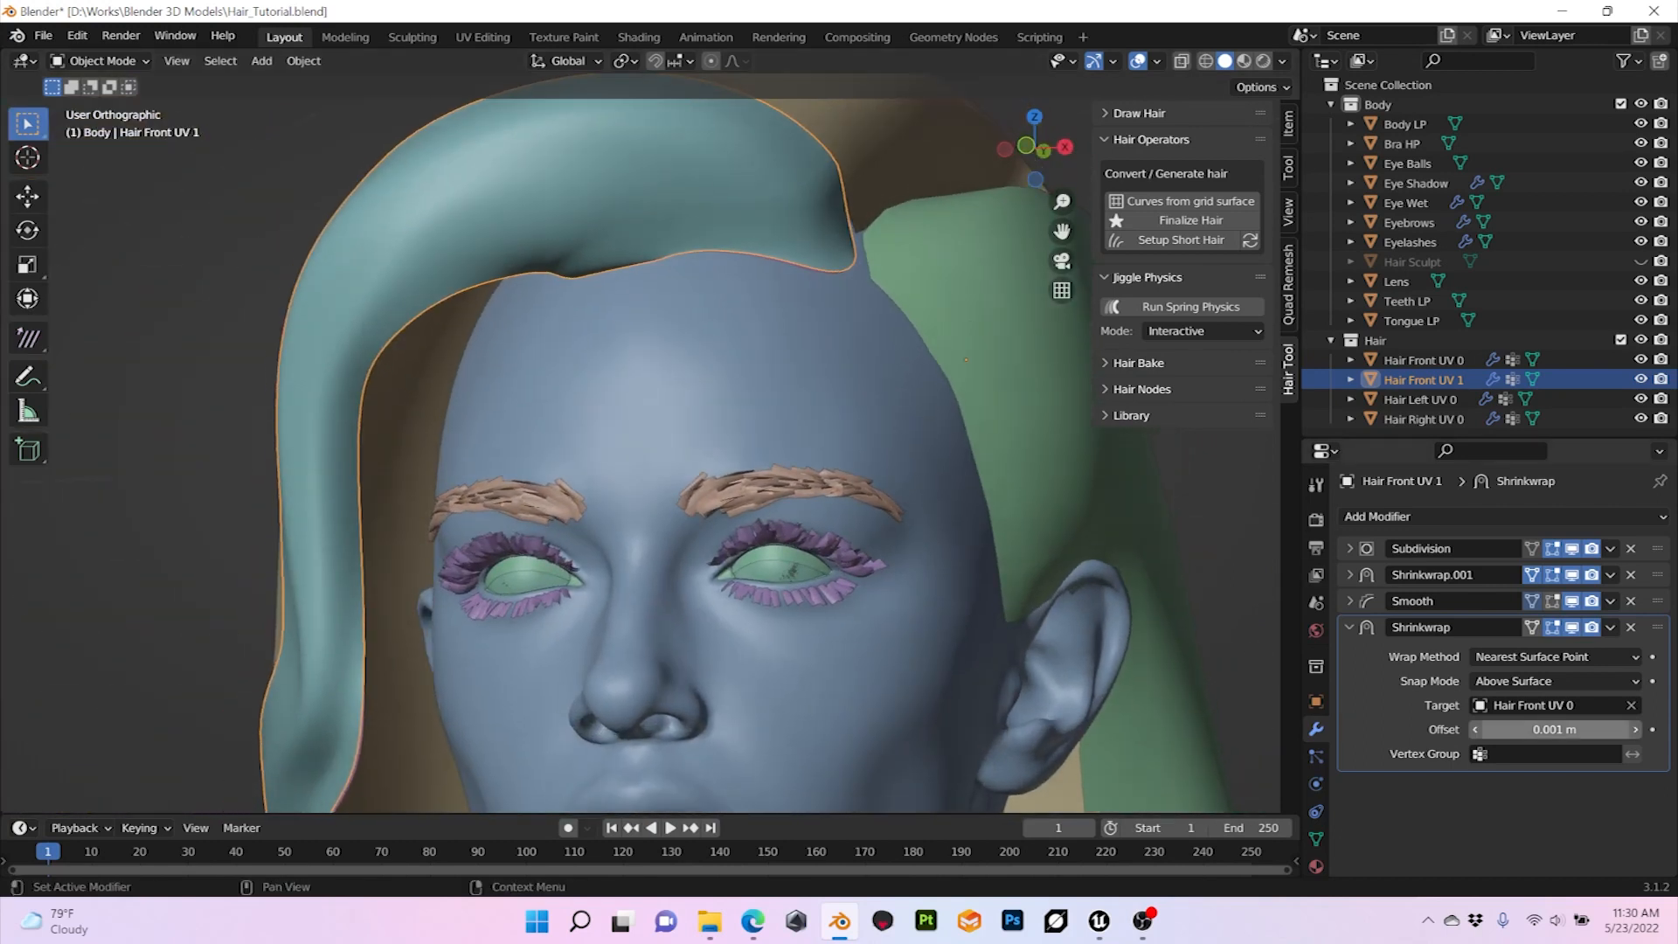
Step: Increase the Shrinkwrap offset to 0.011 m and inspect the front hair's edge along the hairline
{"action": "left_click", "coordinate": [1635, 730]}
{"action": "middle_click_drag", "start_coordinate": [892, 490], "coordinate": [864, 651]}
{"action": "middle_click_drag", "start_coordinate": [864, 651], "coordinate": [861, 620]}
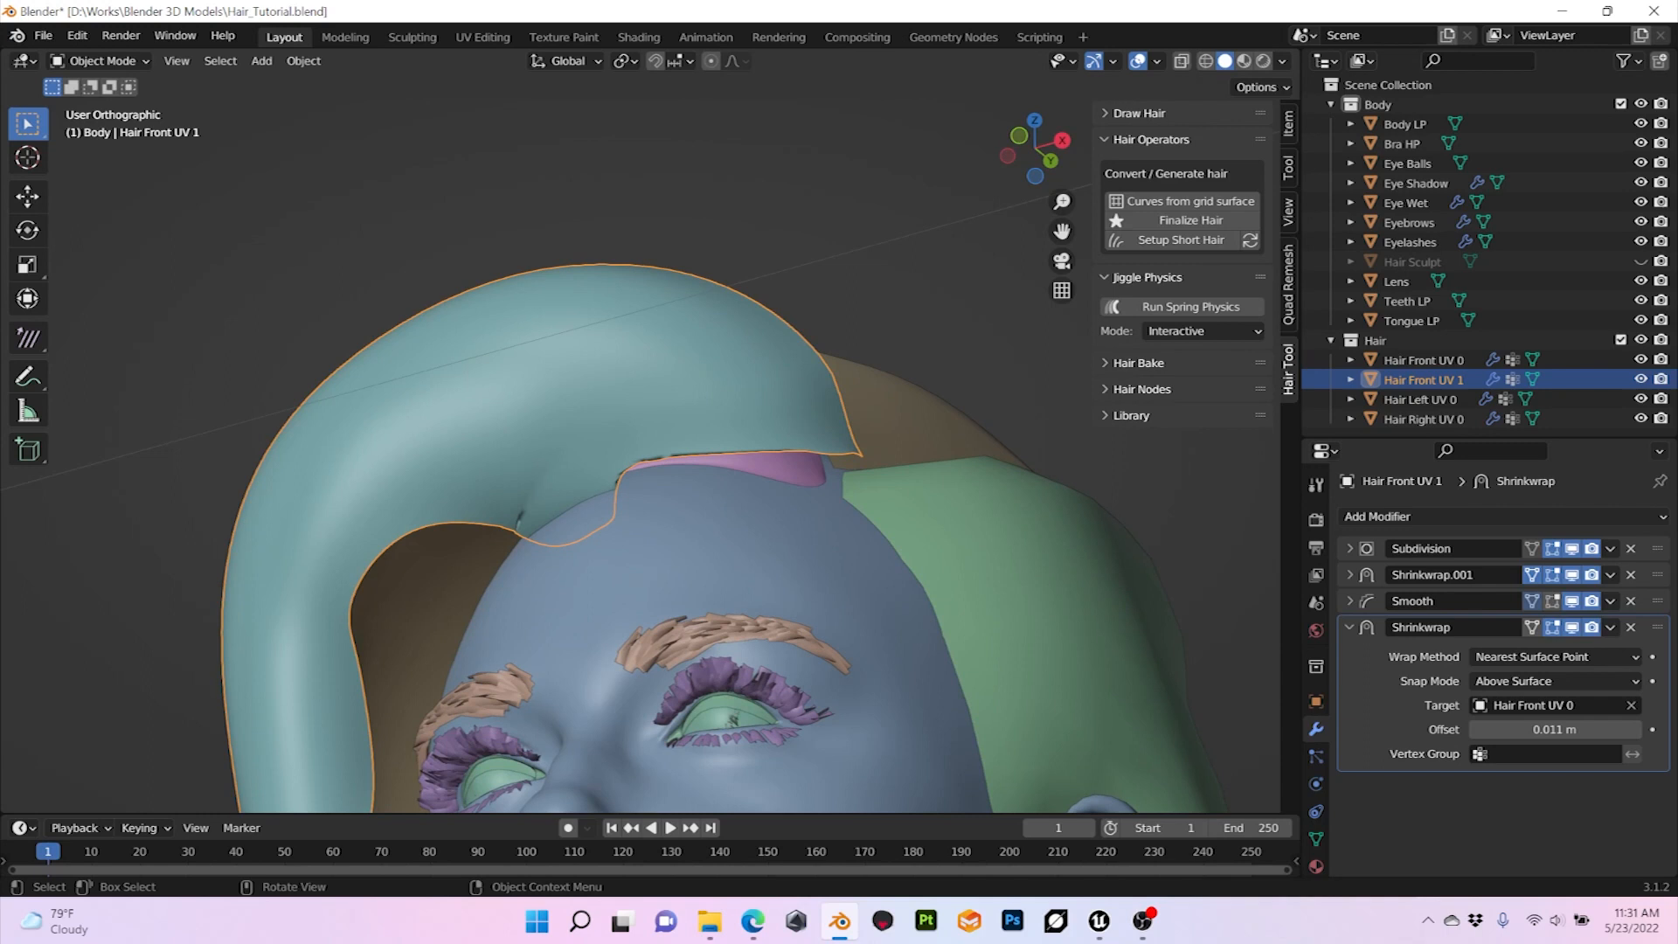
{"action": "mouse_move", "coordinate": [862, 620]}
{"action": "middle_mouse_down"}
{"action": "mouse_move", "coordinate": [862, 651]}
{"action": "mouse_move", "coordinate": [876, 648]}
{"action": "middle_mouse_up"}
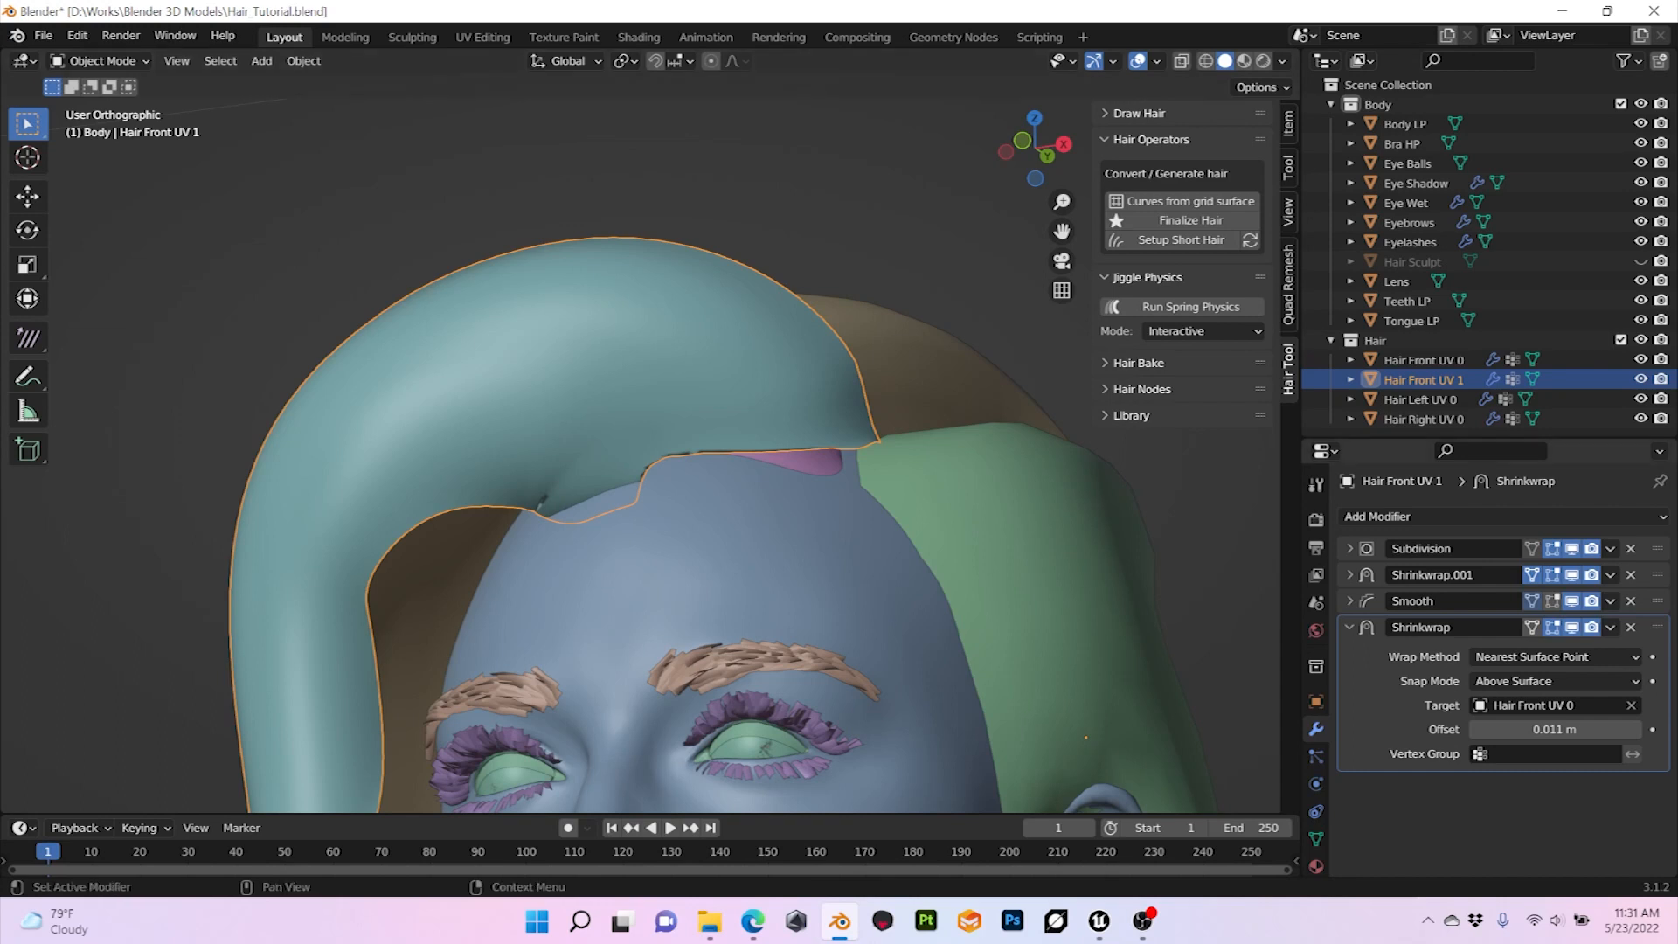
Step: Assign the Roots vertex group to Hair Front UV 1's Shrinkwrap modifier and invert its influence
{"action": "left_click", "coordinate": [1551, 755]}
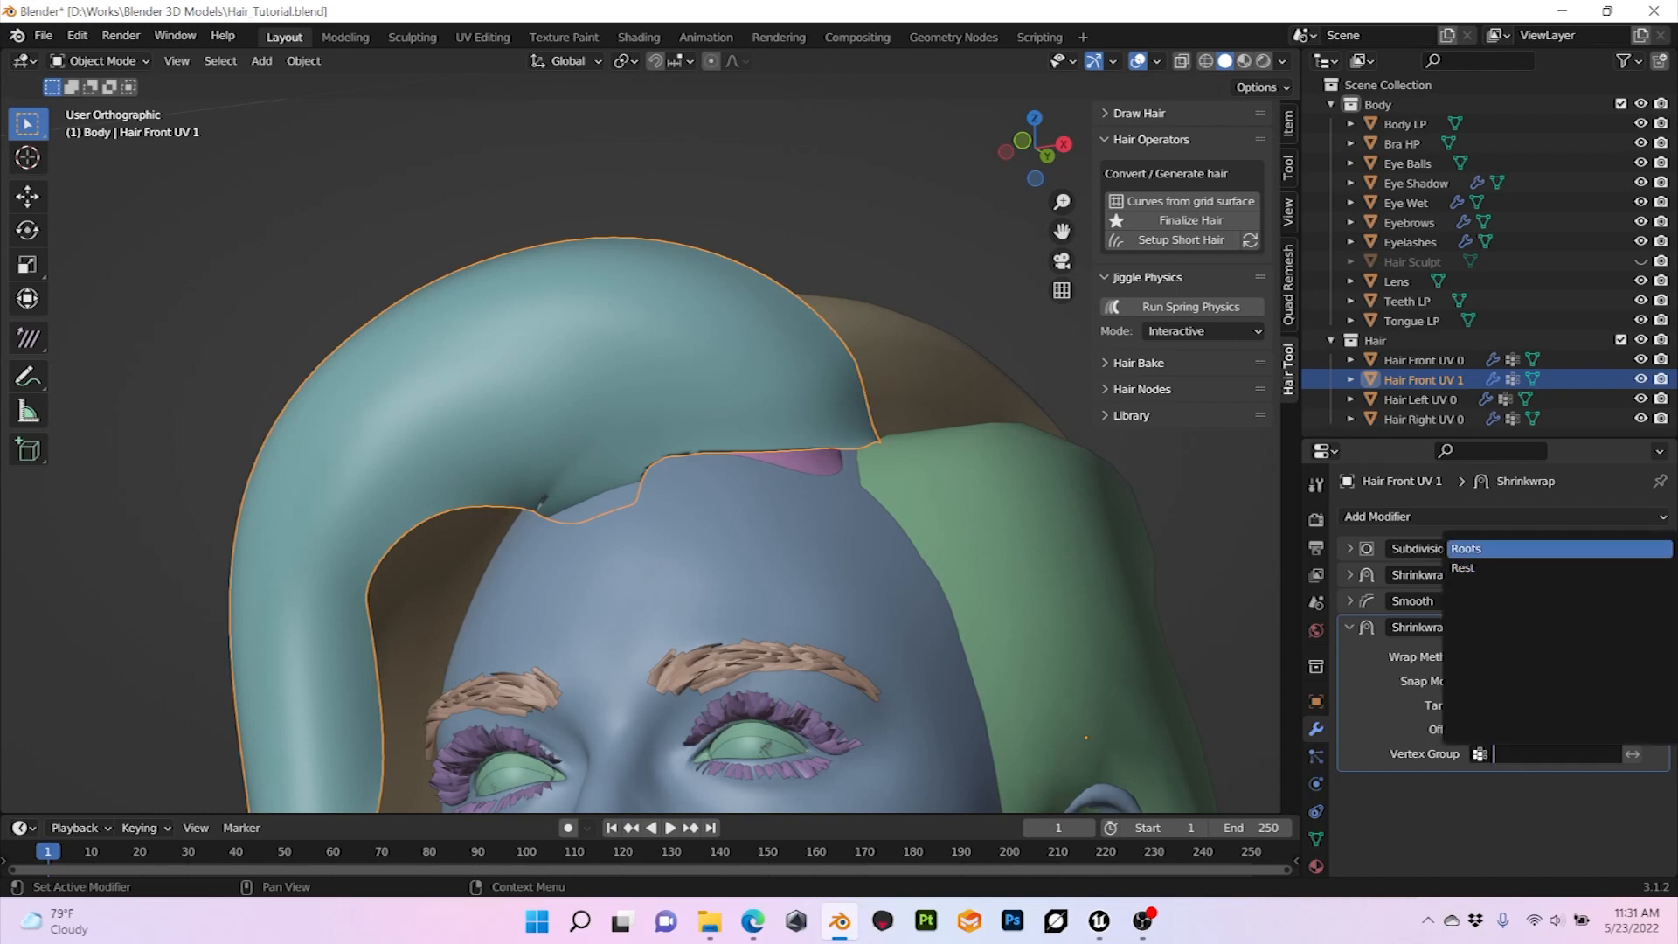
{"action": "left_click", "coordinate": [1504, 548]}
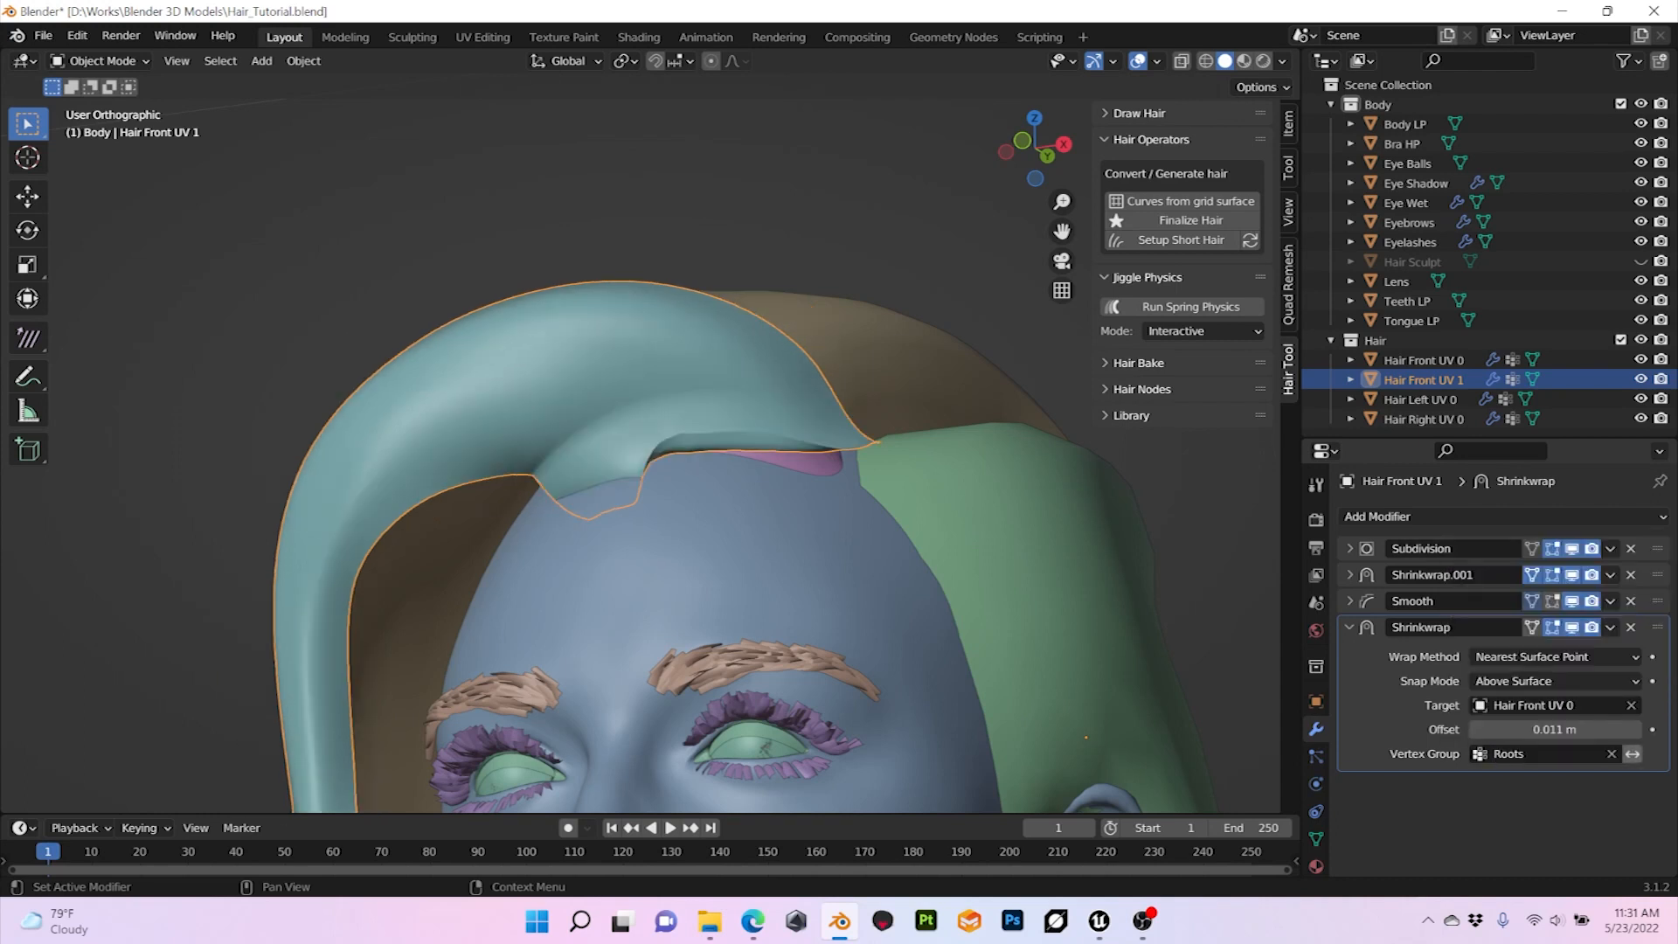
{"action": "left_click", "coordinate": [1633, 754]}
{"action": "mouse_move", "coordinate": [874, 524]}
{"action": "middle_mouse_down"}
{"action": "mouse_move", "coordinate": [809, 516]}
{"action": "mouse_move", "coordinate": [901, 527]}
{"action": "middle_mouse_up"}
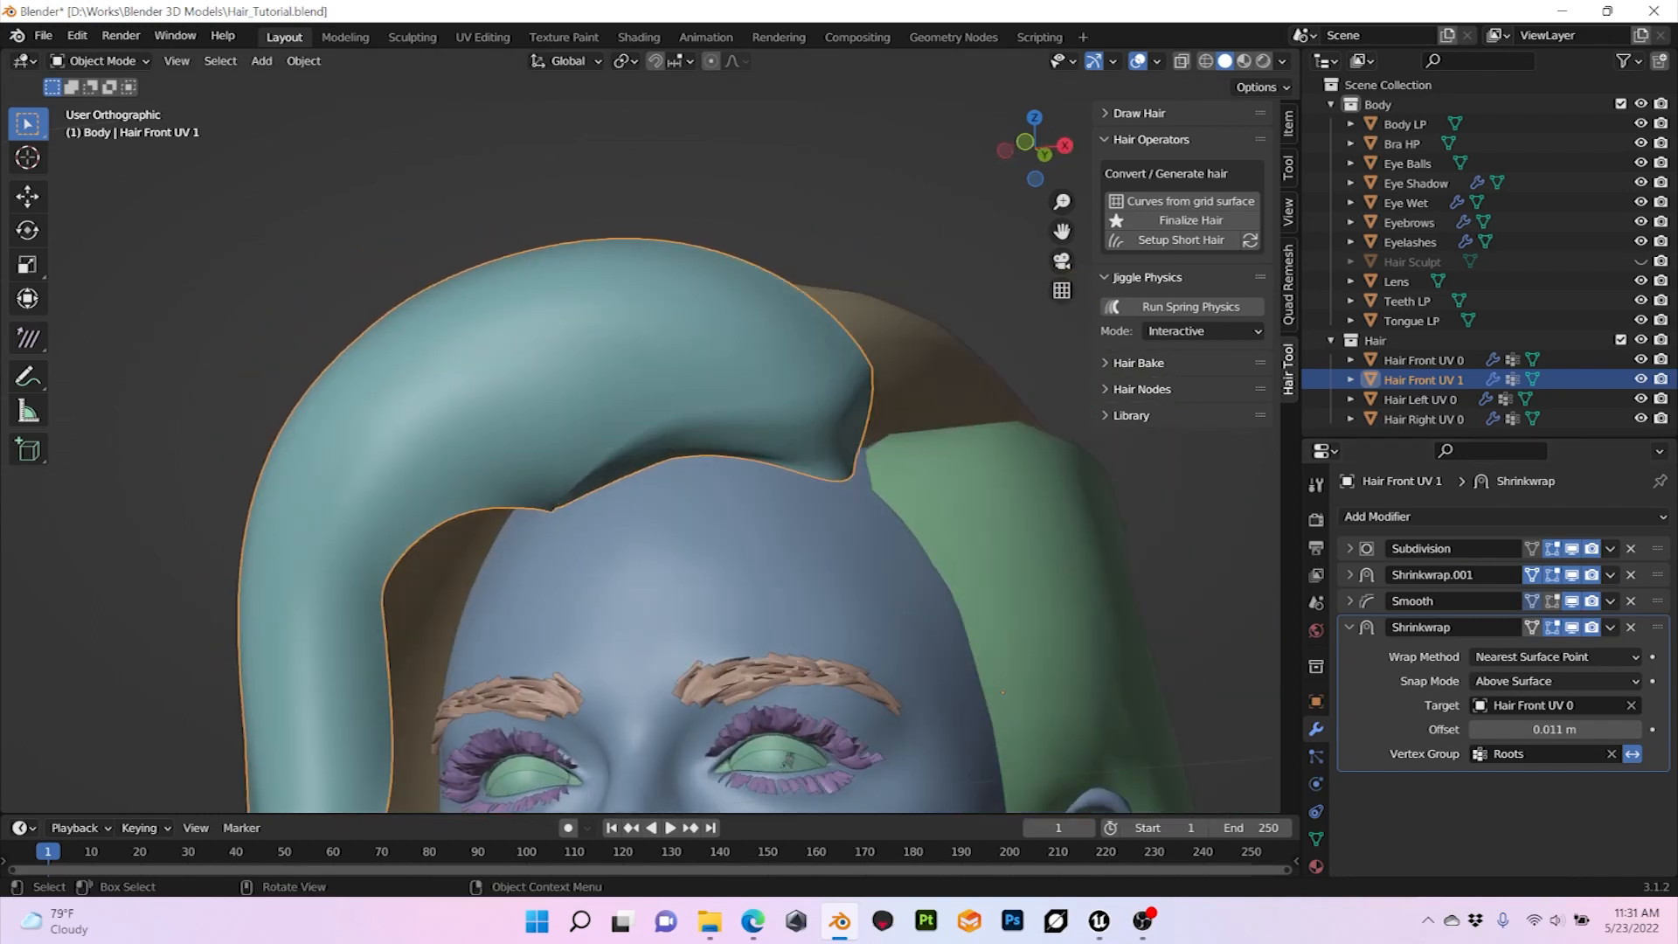
Step: Delete the Rest vertex group from Hair Front UV 1
{"action": "left_click", "coordinate": [1315, 839]}
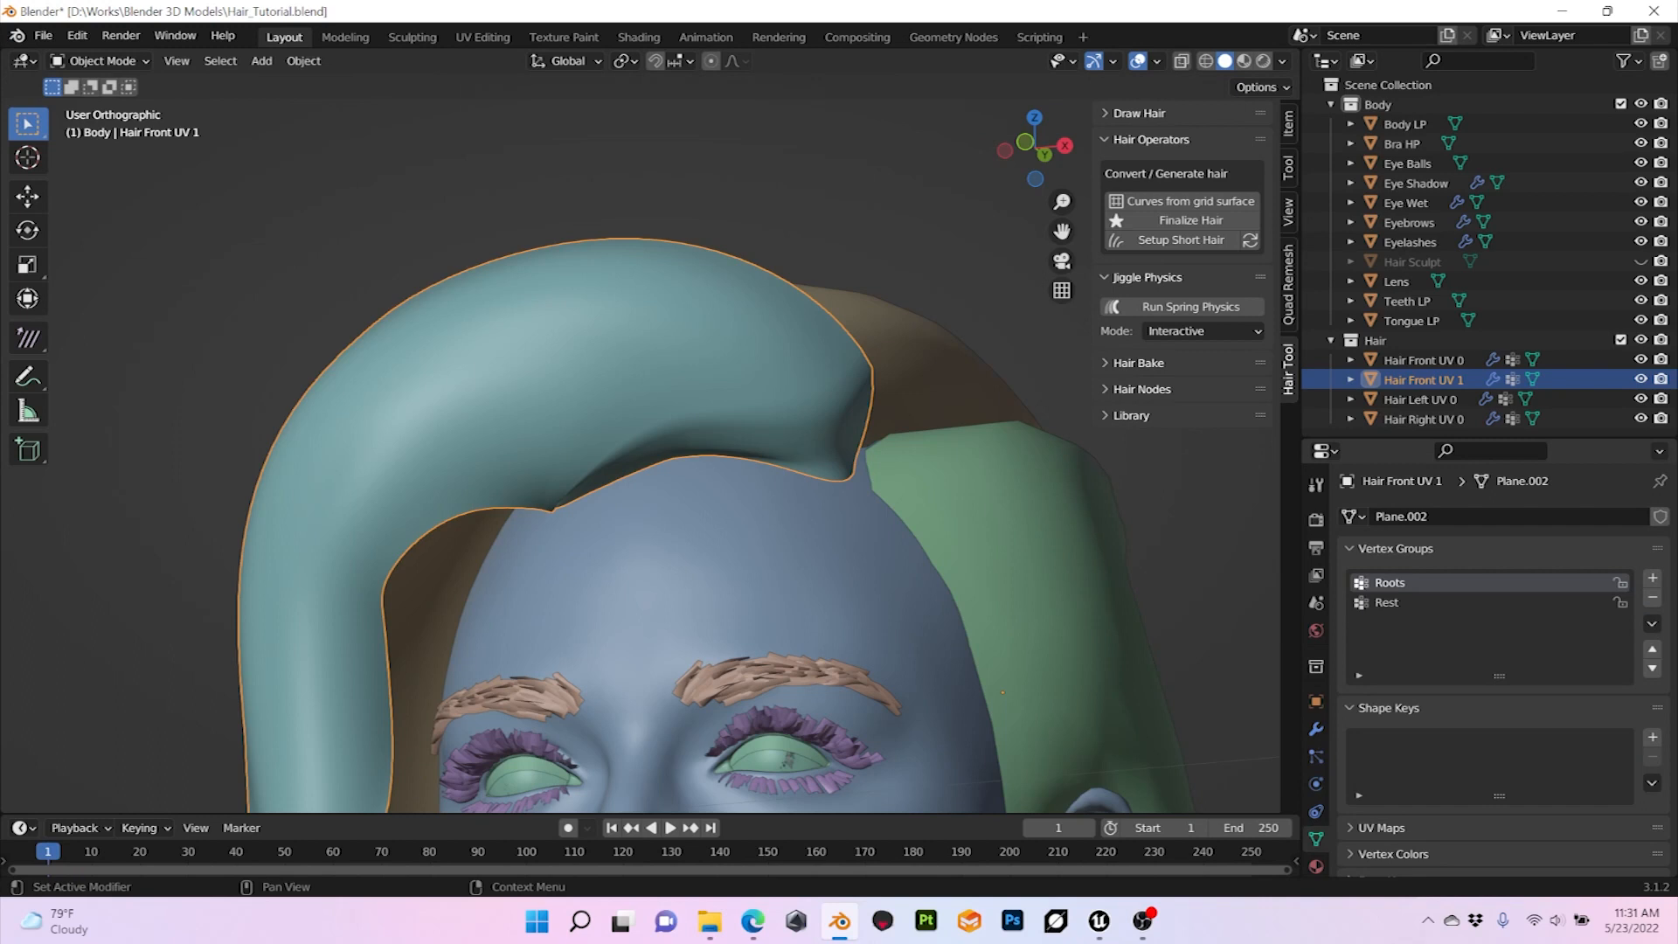
{"action": "left_click", "coordinate": [1416, 603]}
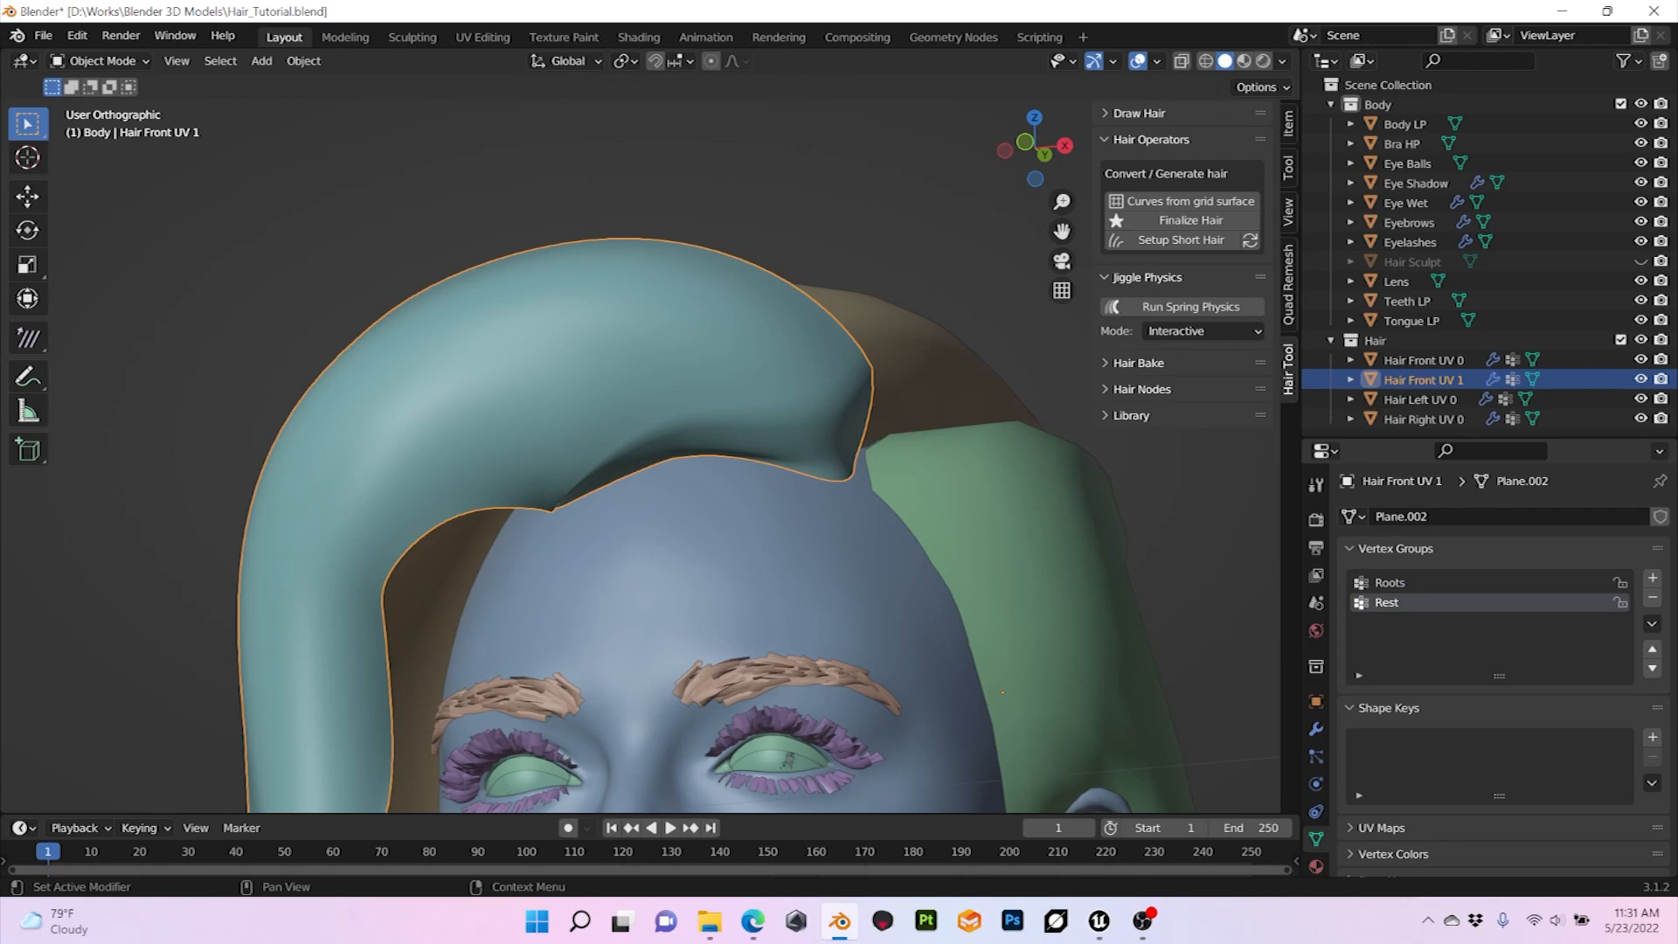
{"action": "left_click", "coordinate": [1652, 597]}
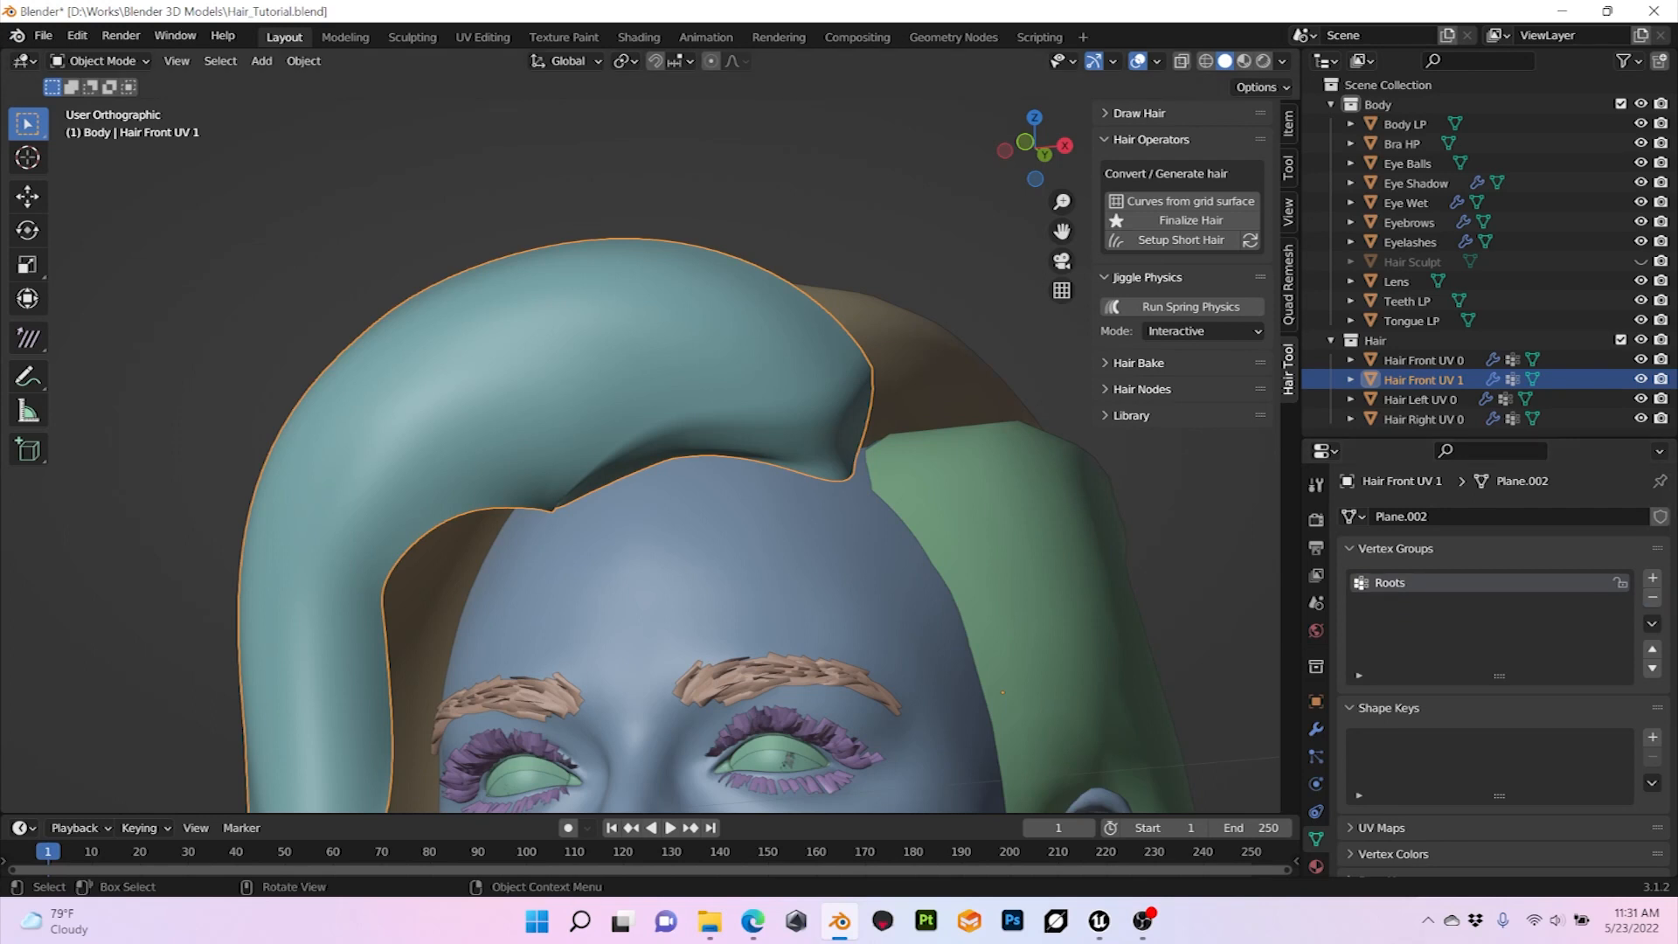
Step: Check the hair layers from behind, set Hair Front UV 1's Shrinkwrap offset to 0.001 m and deselect the mesh
{"action": "middle_click_drag", "start_coordinate": [559, 420], "coordinate": [879, 480]}
{"action": "key", "text": "alt+a"}
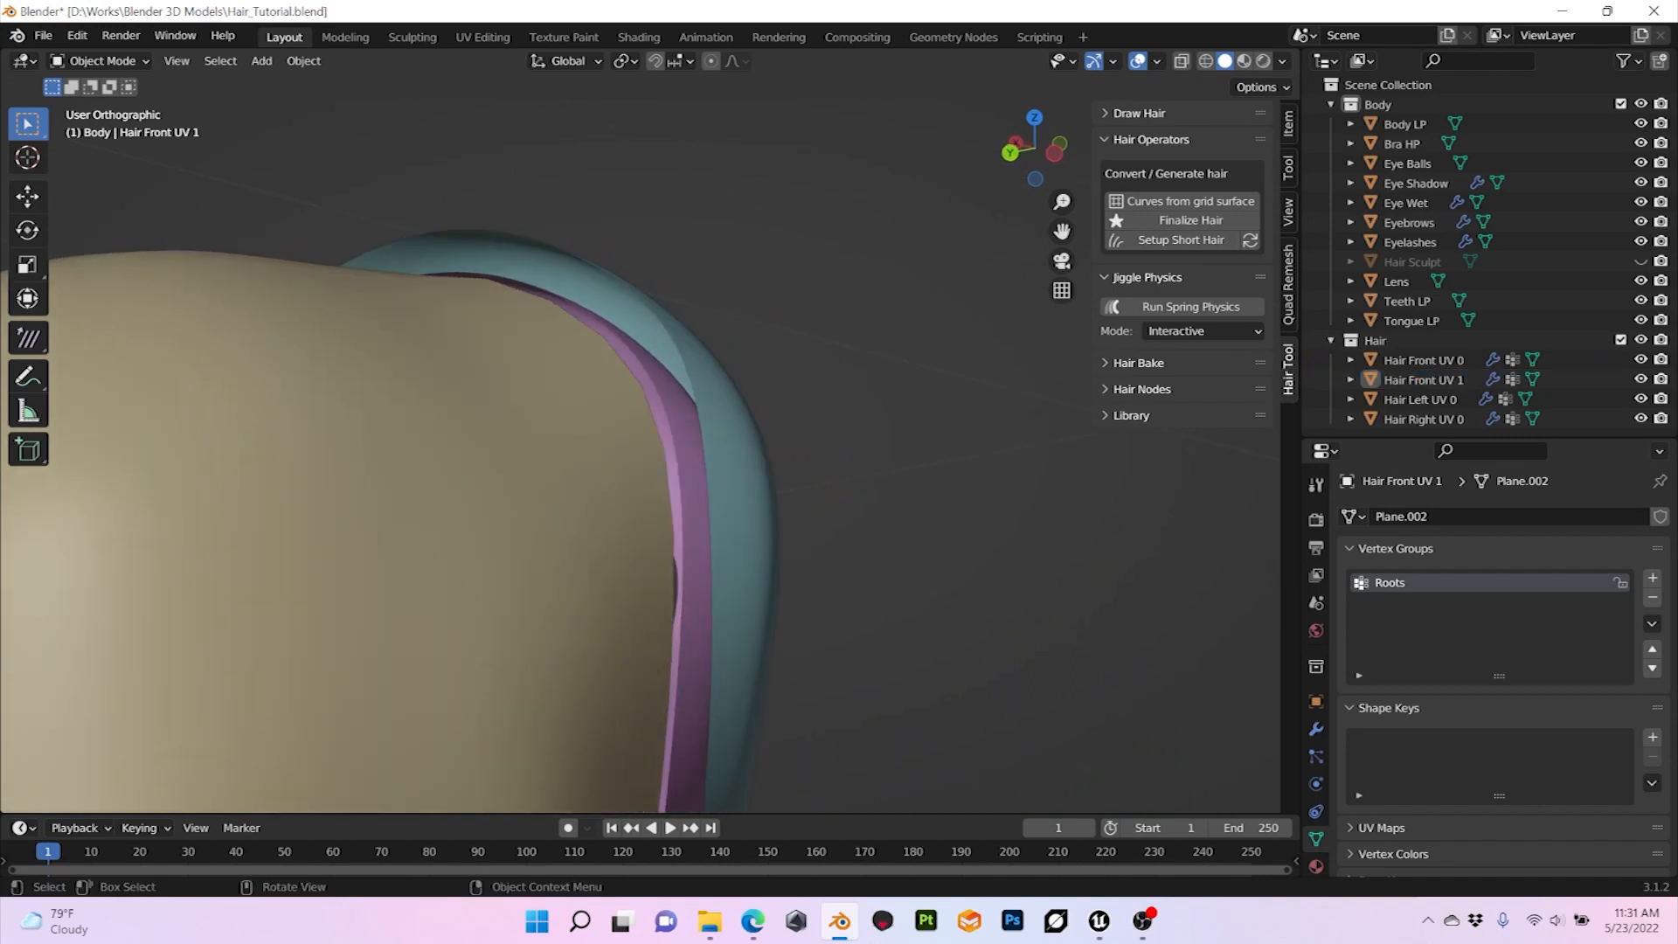
{"action": "left_click", "coordinate": [742, 489]}
{"action": "middle_click_drag", "start_coordinate": [742, 489], "coordinate": [476, 429]}
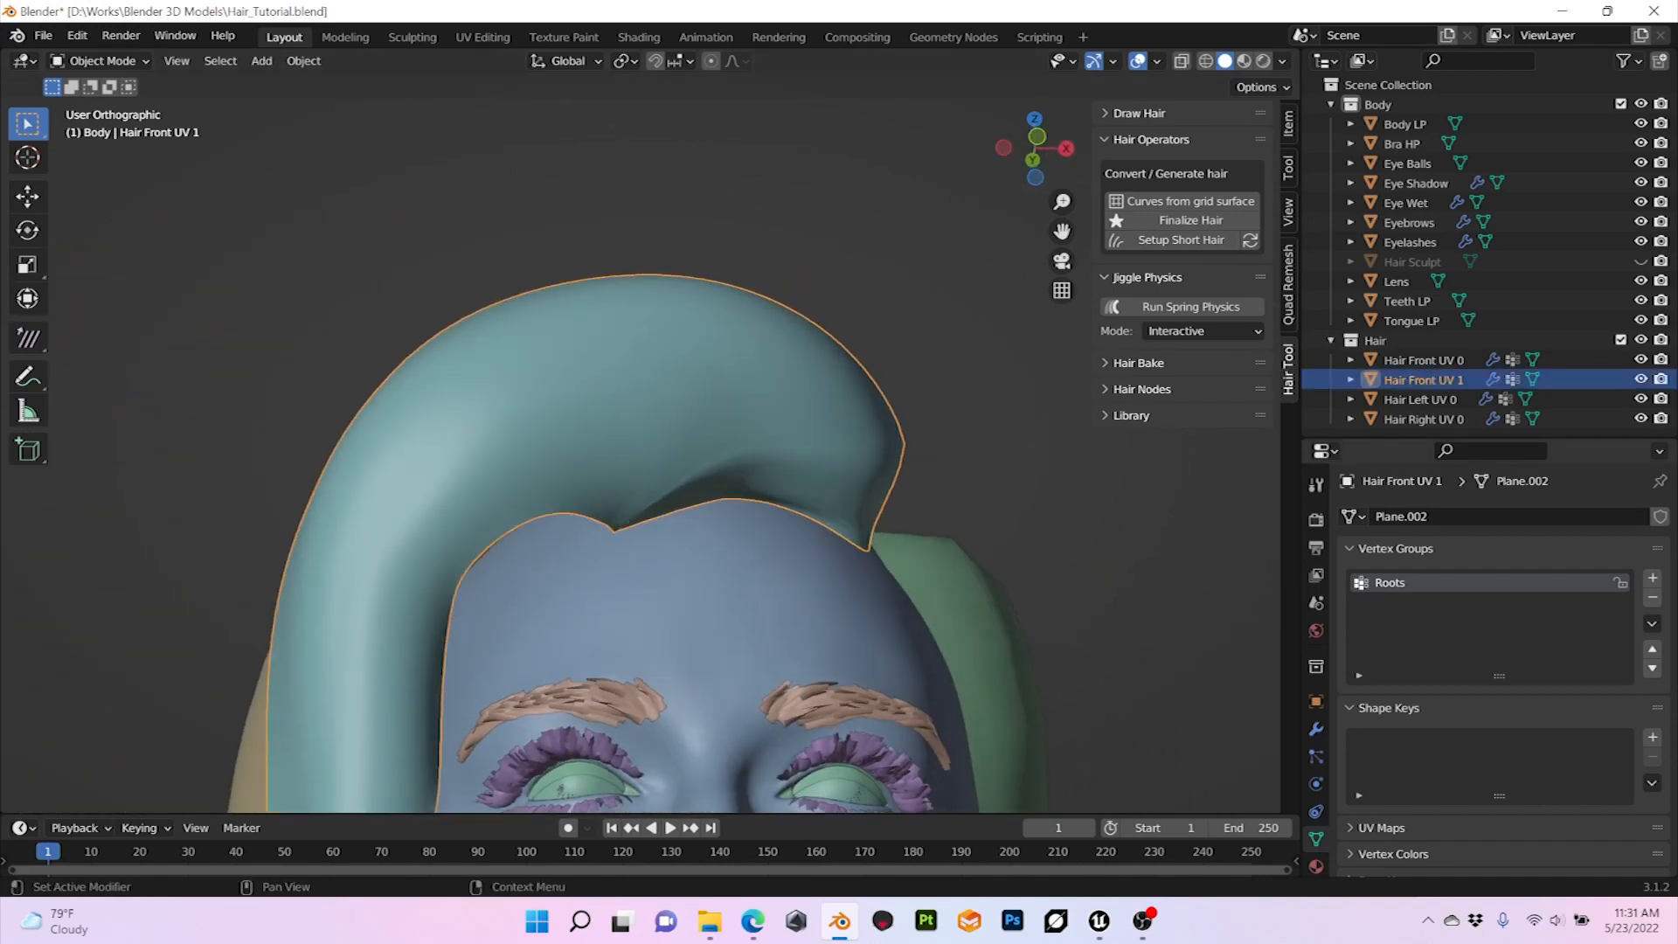
{"action": "left_click", "coordinate": [1315, 729]}
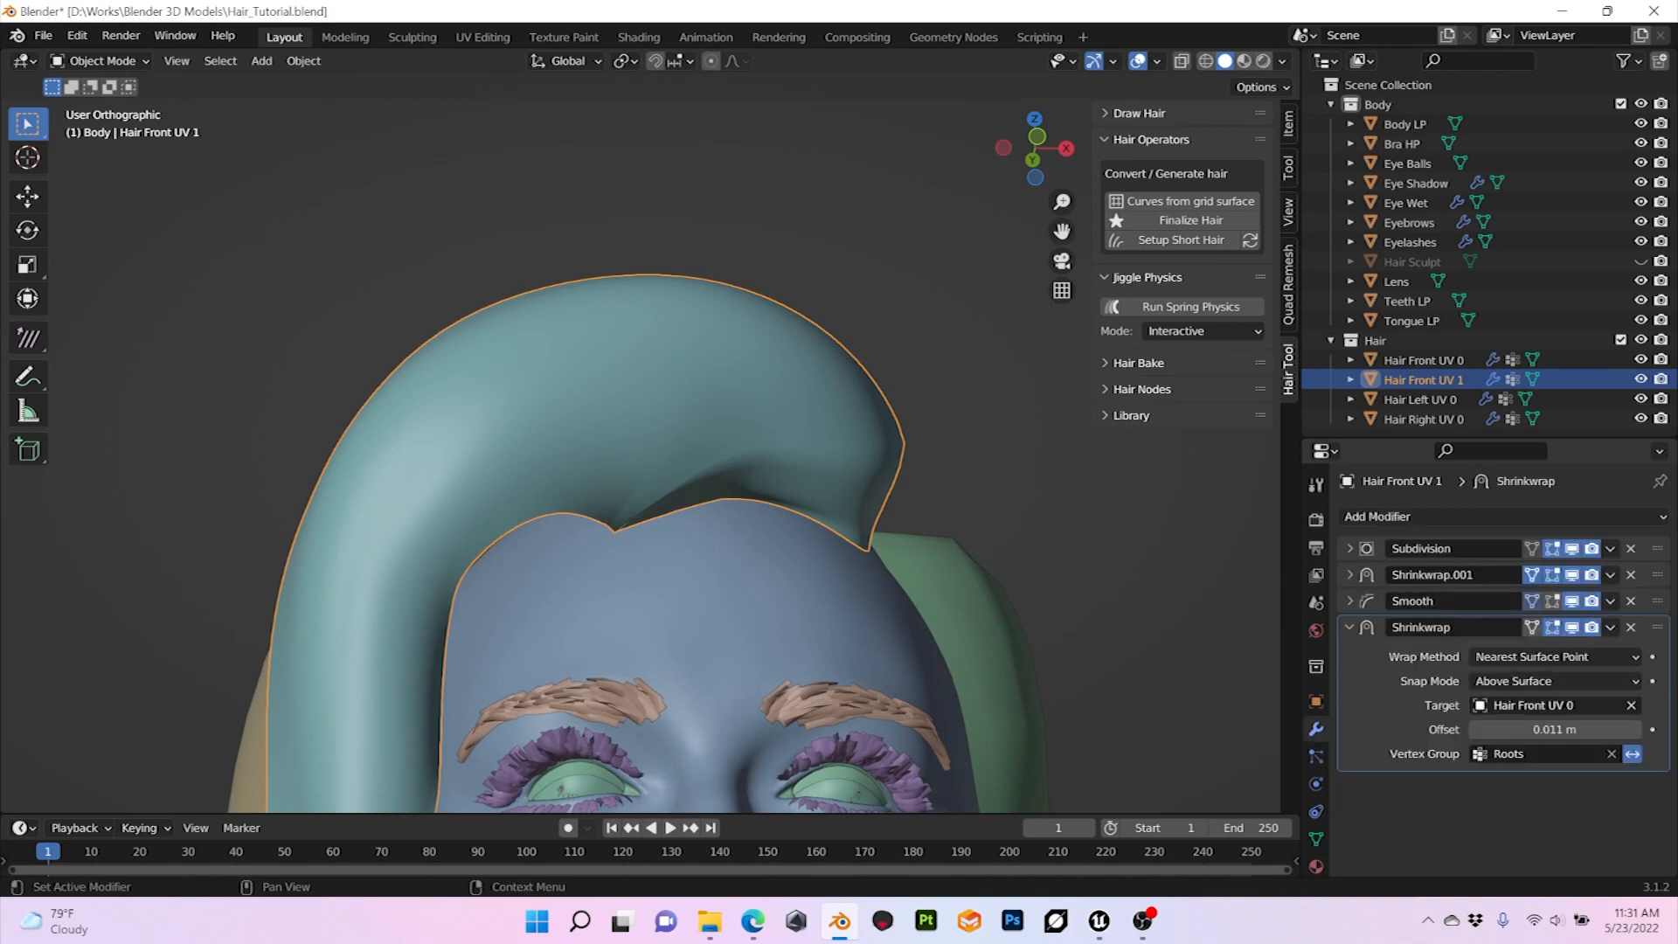
{"action": "left_click", "coordinate": [1501, 729]}
{"action": "left_click", "coordinate": [1500, 729]}
{"action": "key", "text": "BackSpace"}
{"action": "type", "text": "0"}
{"action": "key", "text": "Return"}
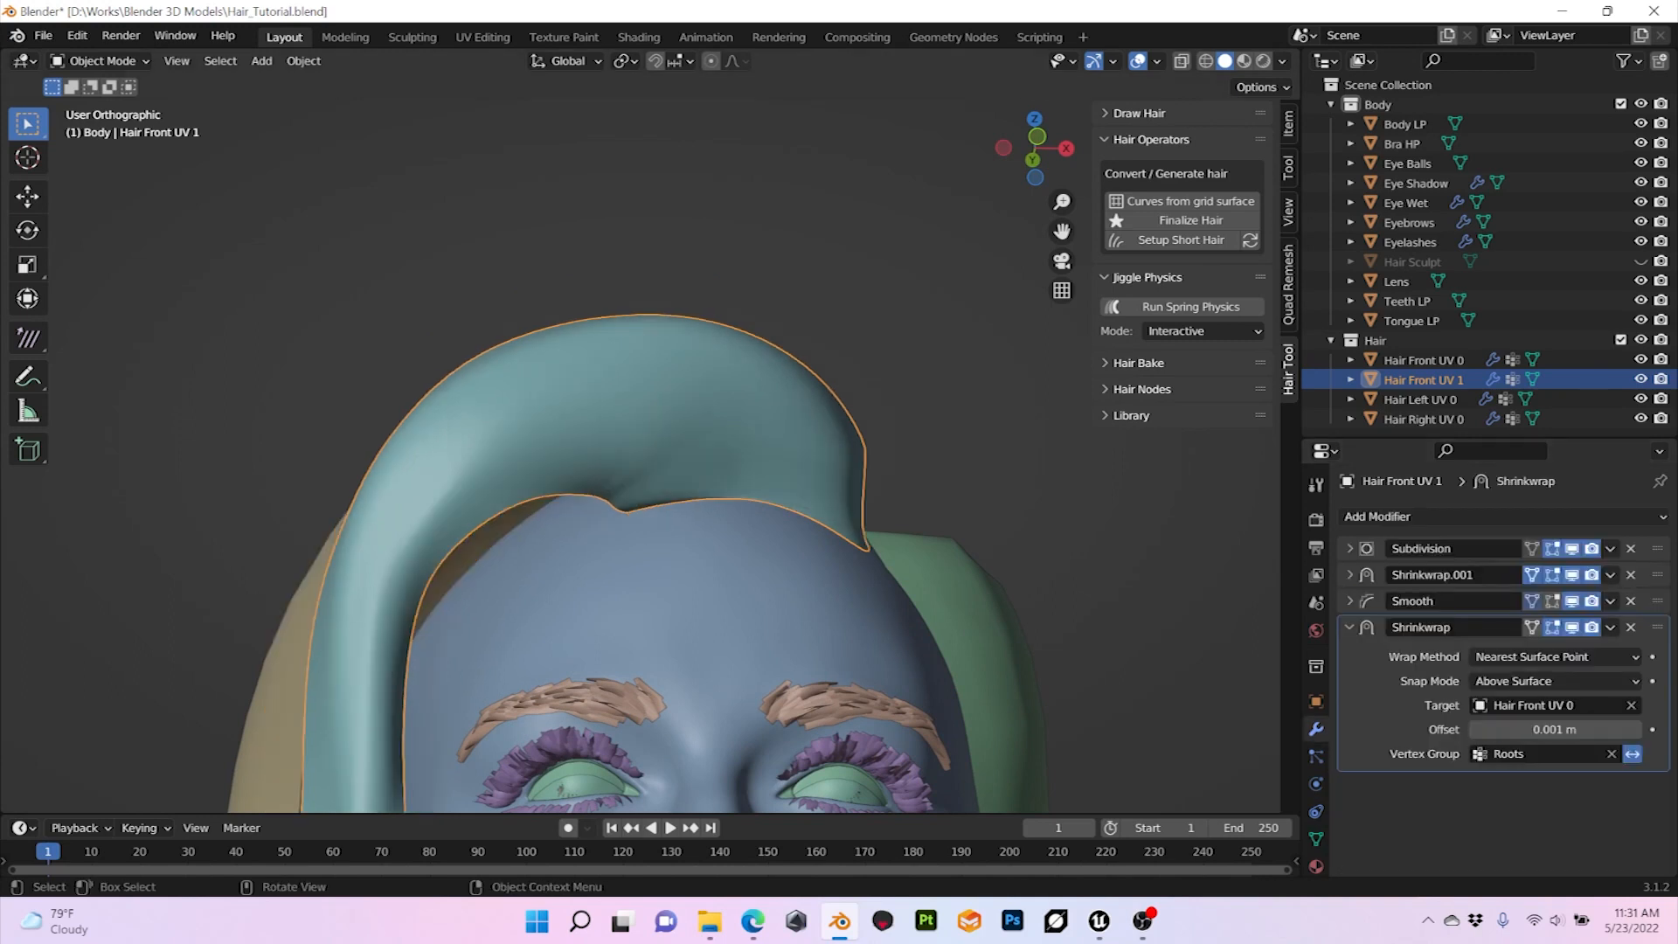
{"action": "left_click", "coordinate": [839, 306]}
Step: Duplicate the Hair Front UV 1 mesh in place and rename the copy as Hair Front UV 2
{"action": "mouse_move", "coordinate": [787, 367]}
{"action": "middle_mouse_down"}
{"action": "mouse_move", "coordinate": [1128, 437]}
{"action": "mouse_move", "coordinate": [830, 411]}
{"action": "mouse_move", "coordinate": [839, 437]}
{"action": "mouse_move", "coordinate": [787, 385]}
{"action": "middle_mouse_up"}
{"action": "scroll", "coordinate": [787, 384], "scroll_direction": "down", "scroll_amount": 2}
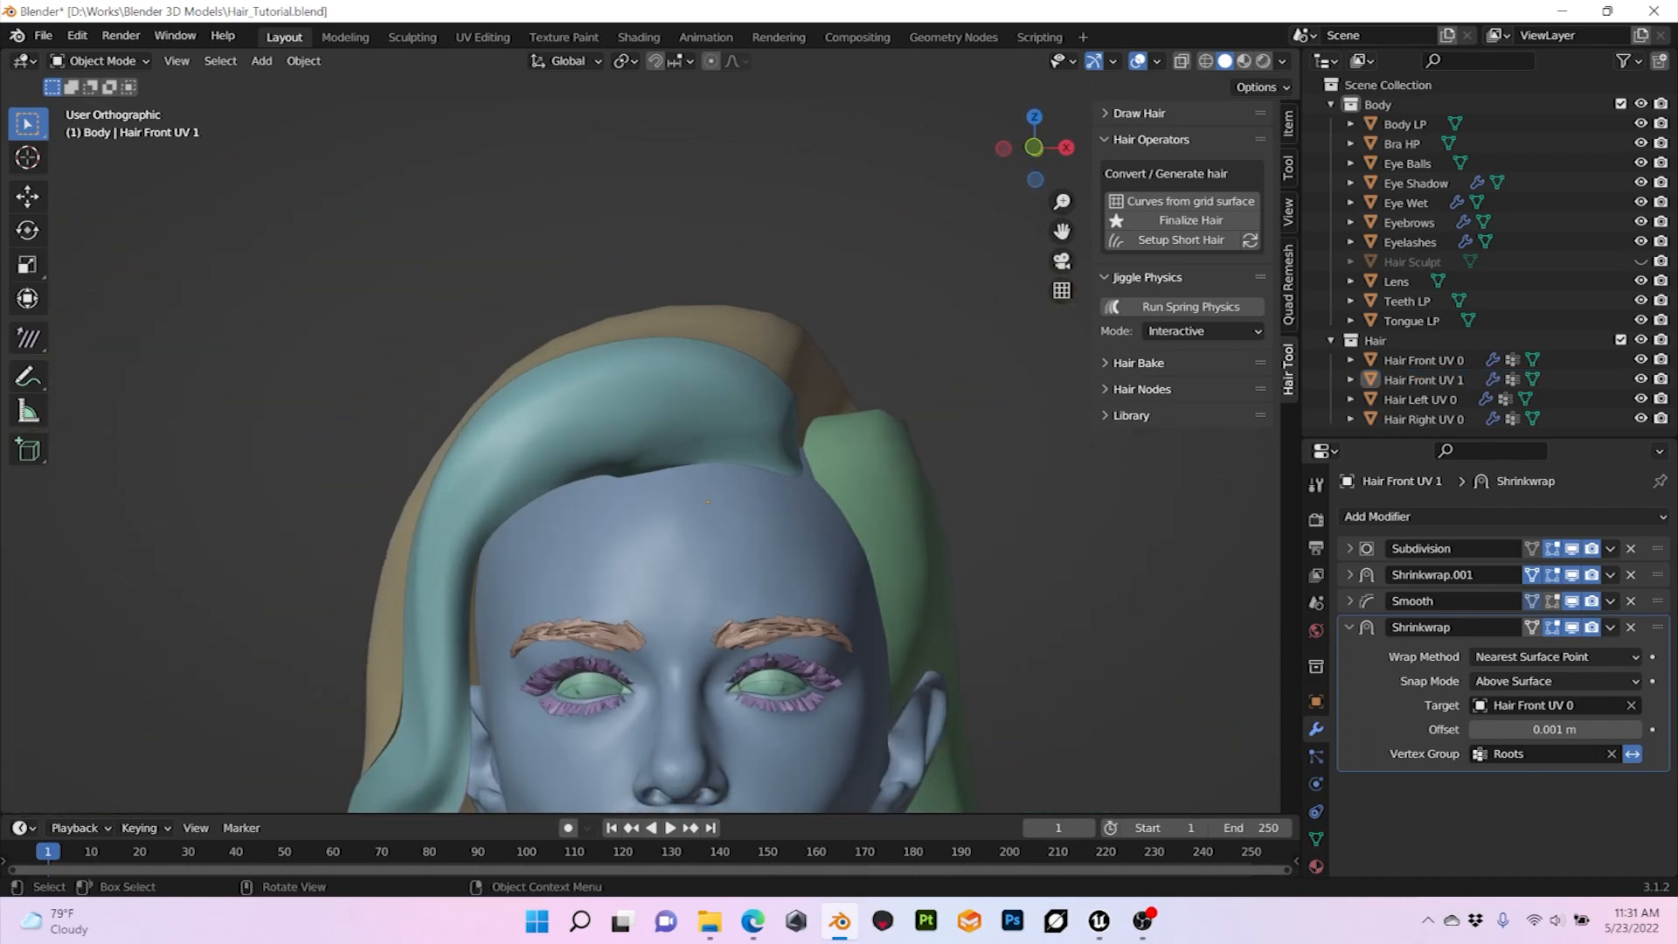
{"action": "middle_click_drag", "start_coordinate": [743, 507], "coordinate": [783, 376], "text": "shift"}
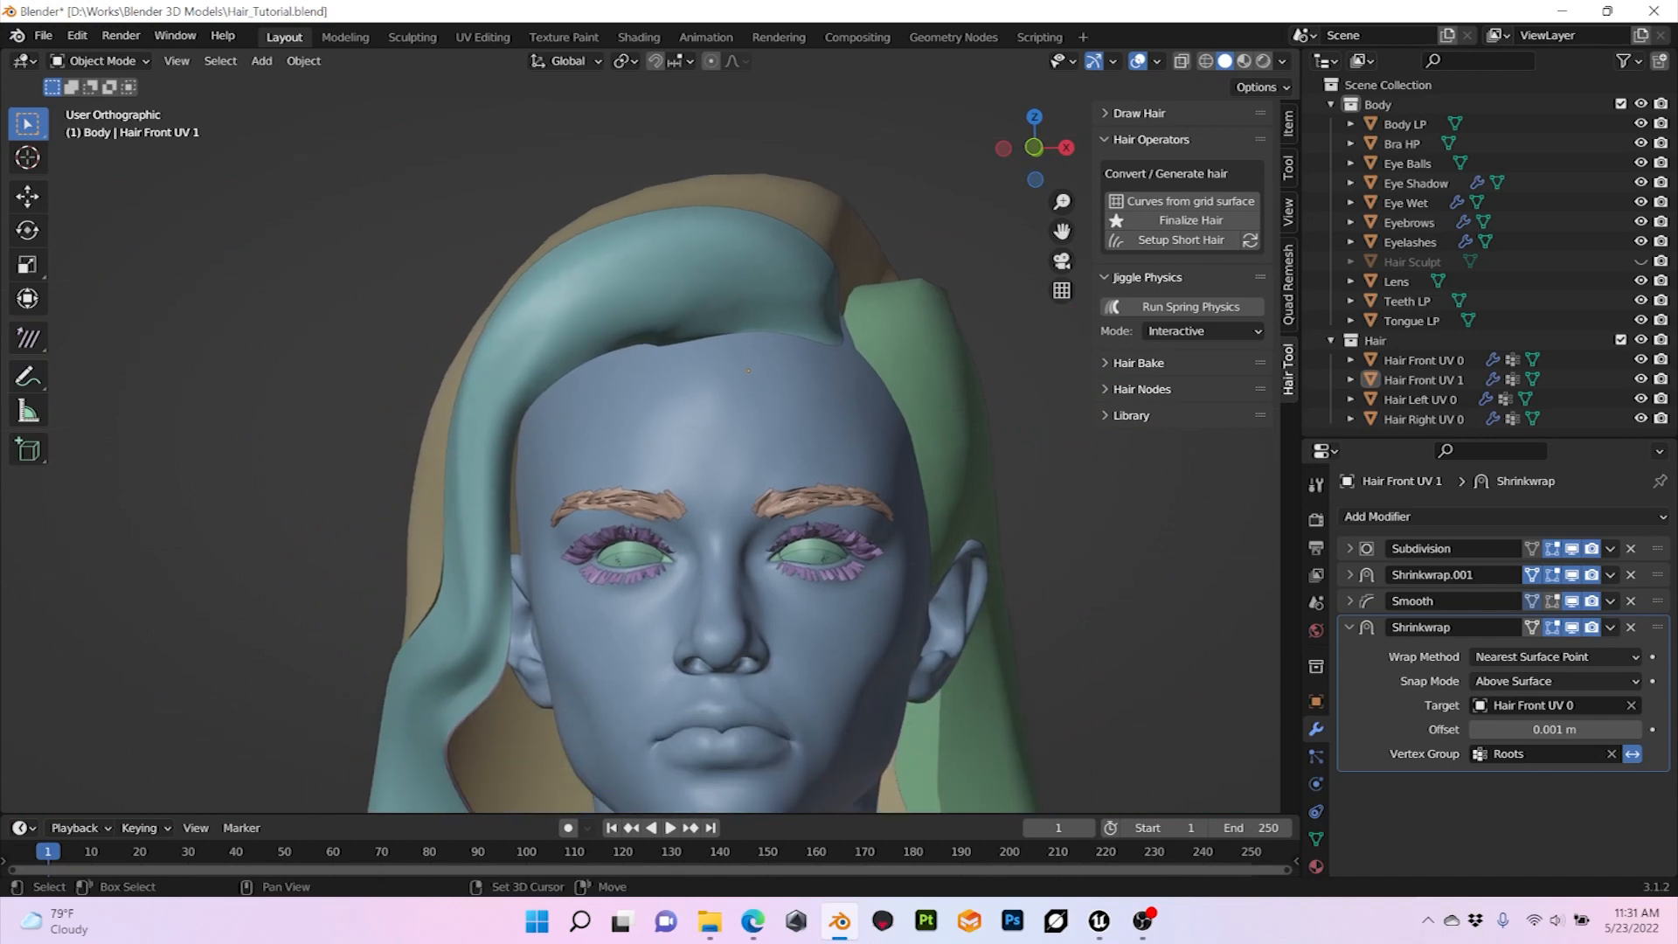
{"action": "left_click", "coordinate": [717, 284]}
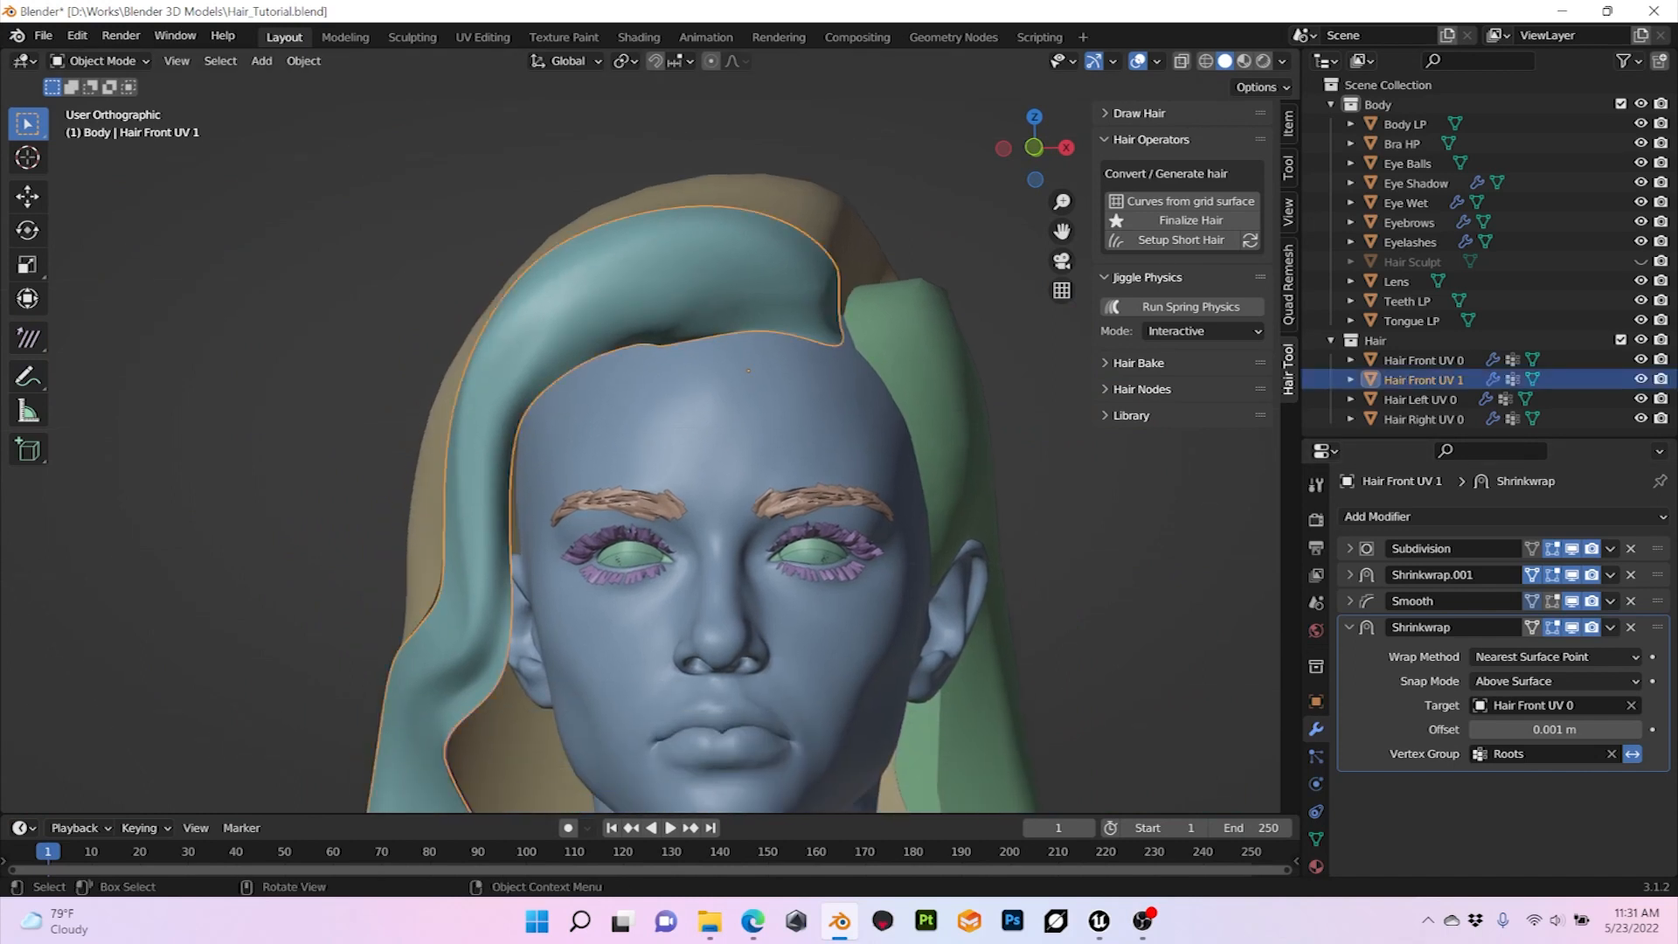
{"action": "key", "text": "shift+d"}
{"action": "key", "text": "Escape"}
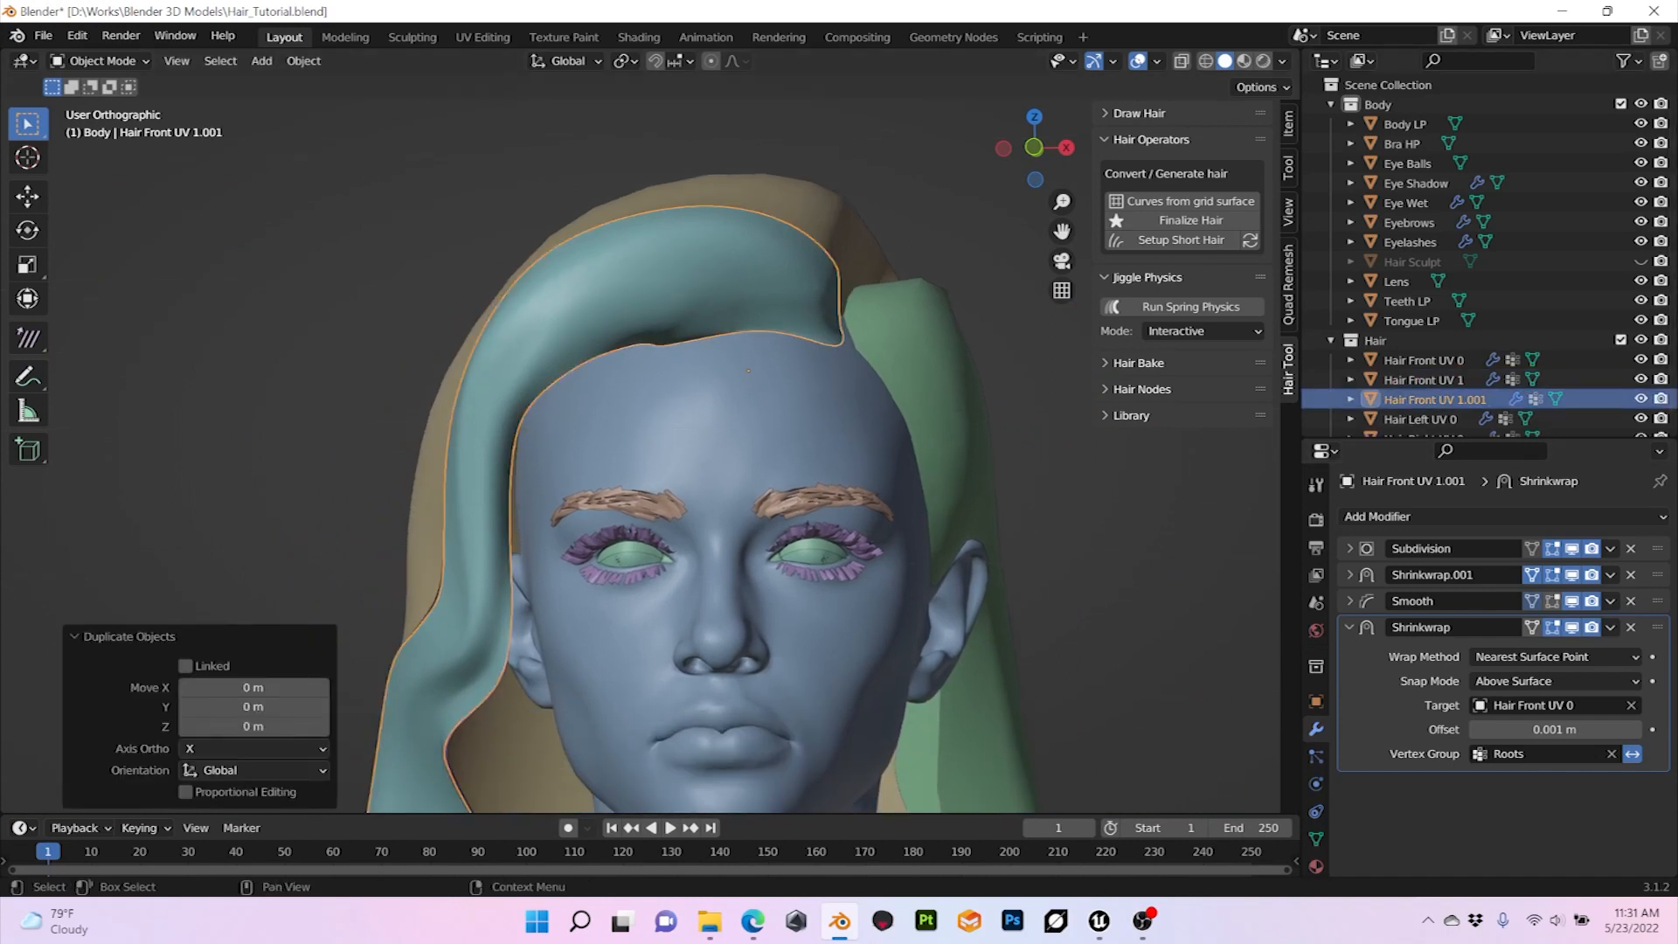
{"action": "double_click", "coordinate": [1434, 399]}
{"action": "left_click_drag", "start_coordinate": [1457, 389], "coordinate": [1491, 389]}
{"action": "type", "text": "2"}
{"action": "key", "text": "Return"}
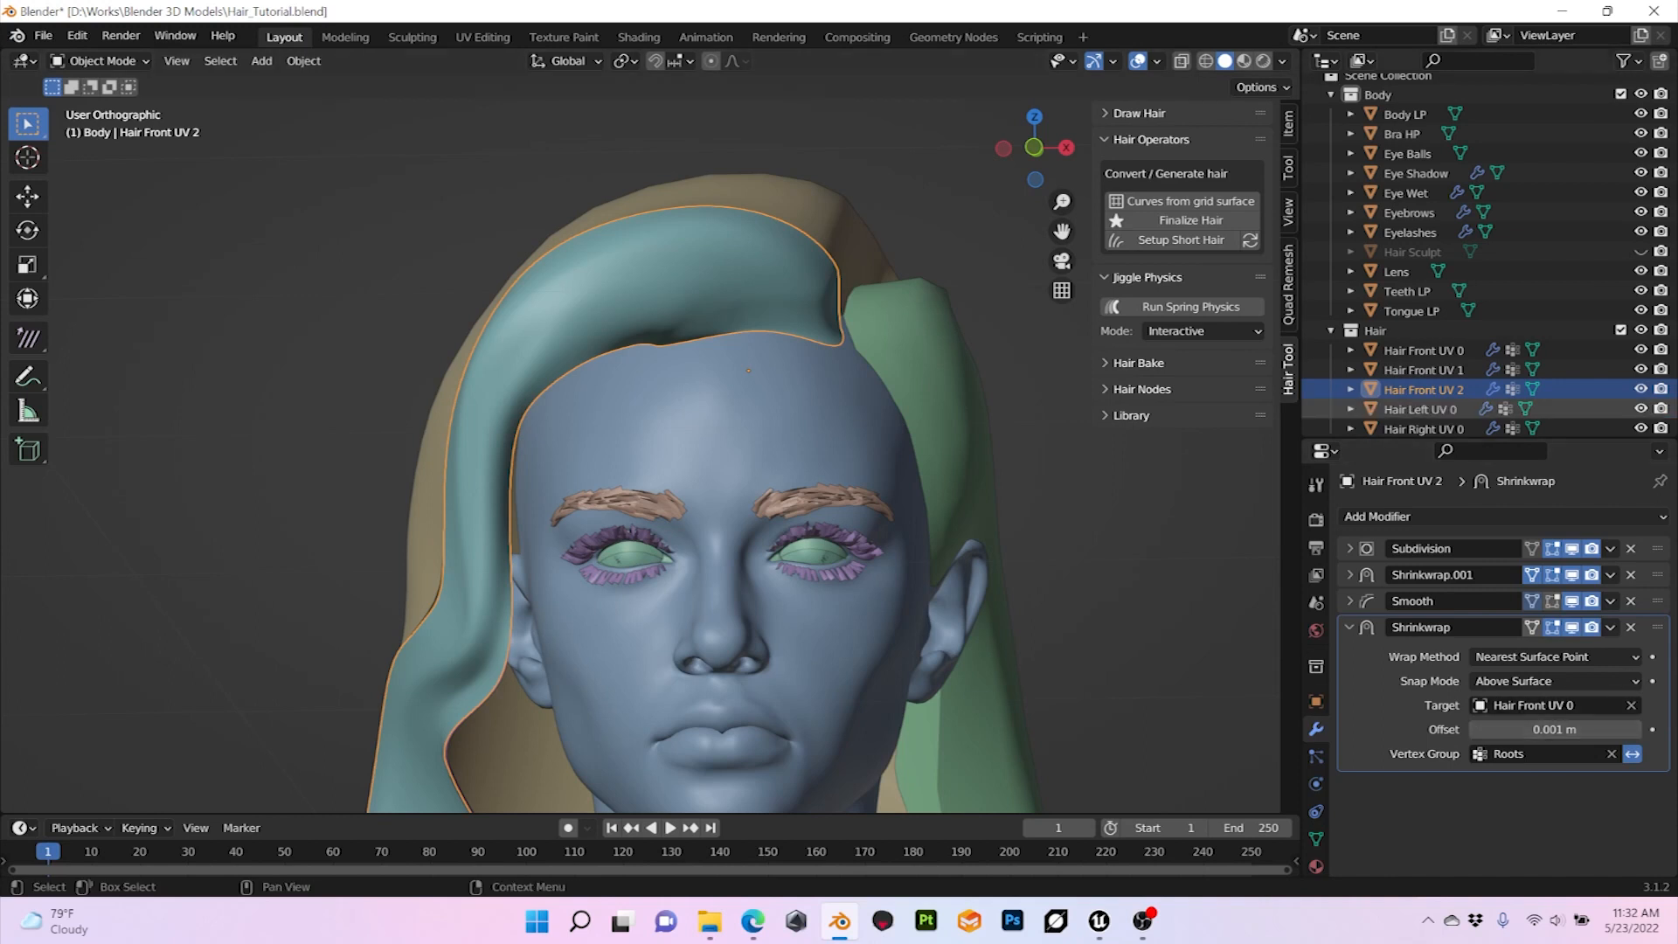
Step: Change the target of Hair Front UV 2's Shrinkwrap modifier to Hair Front UV 1
{"action": "middle_click_drag", "start_coordinate": [787, 477], "coordinate": [835, 491]}
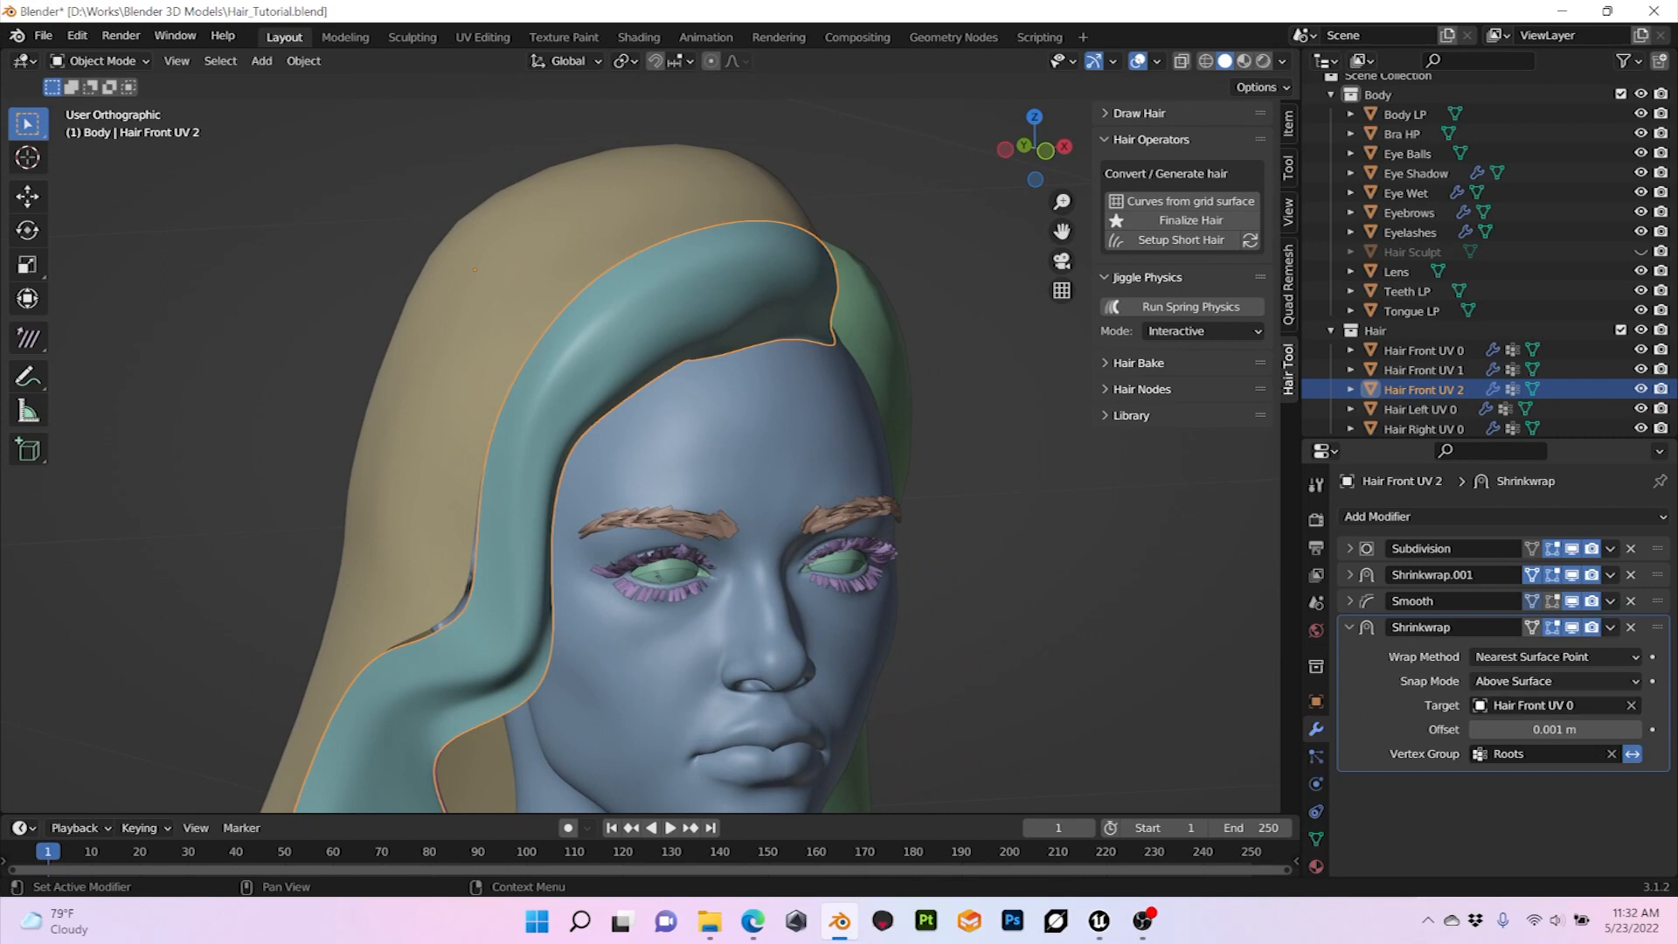
{"action": "left_click", "coordinate": [1631, 706]}
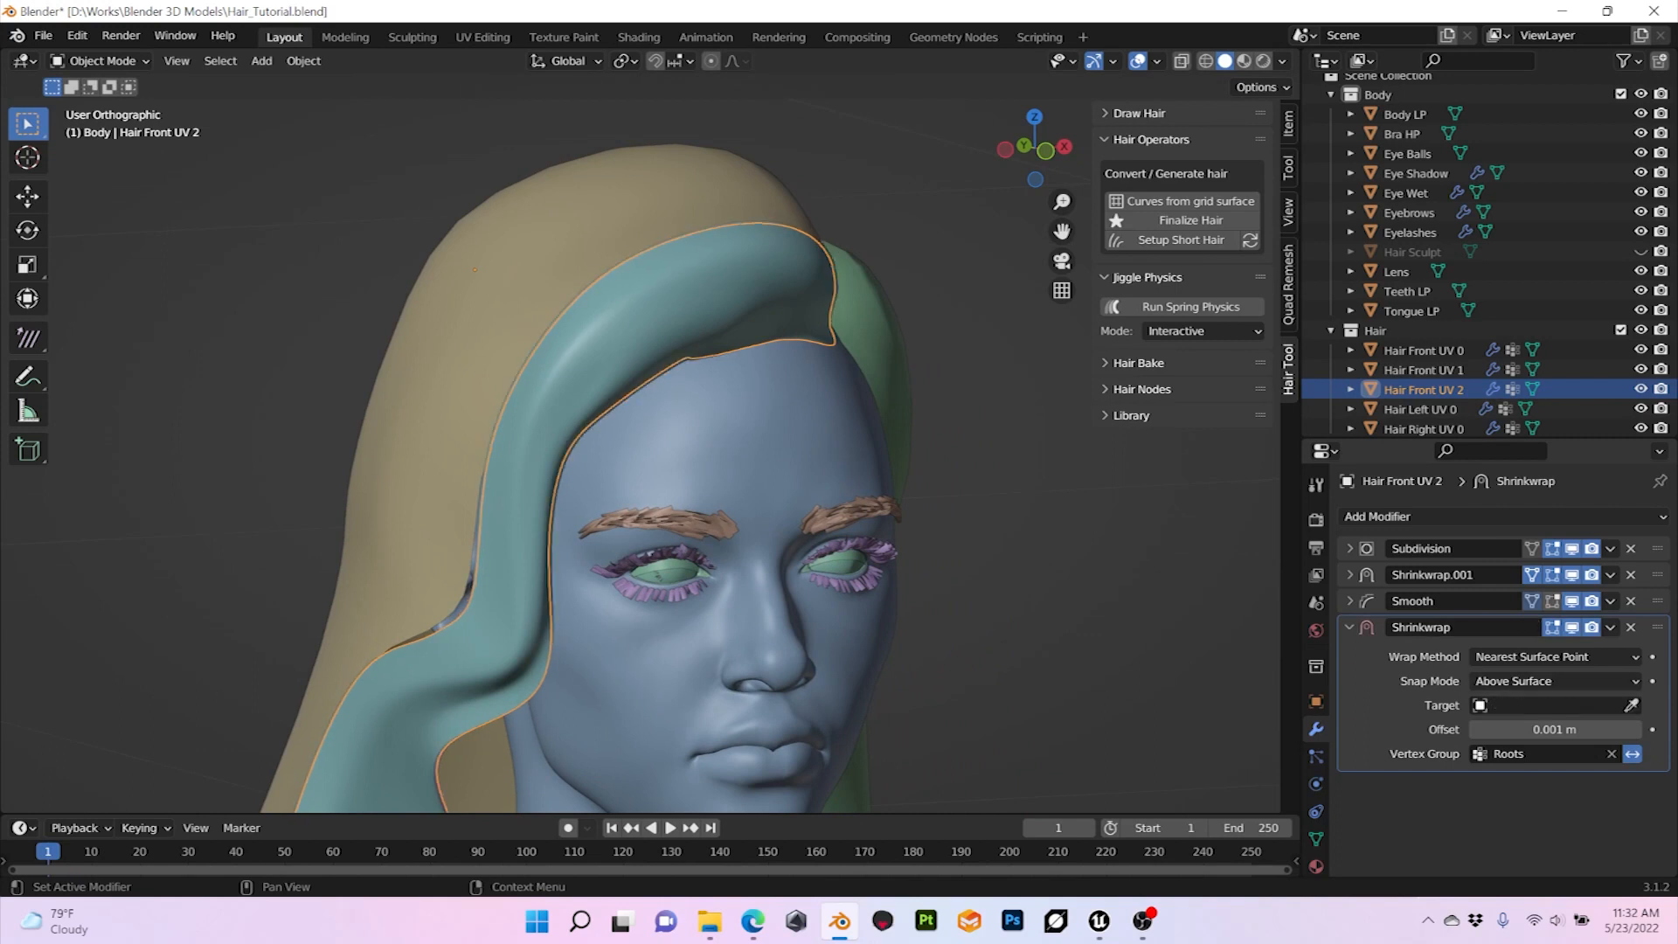
{"action": "left_click", "coordinate": [1631, 706]}
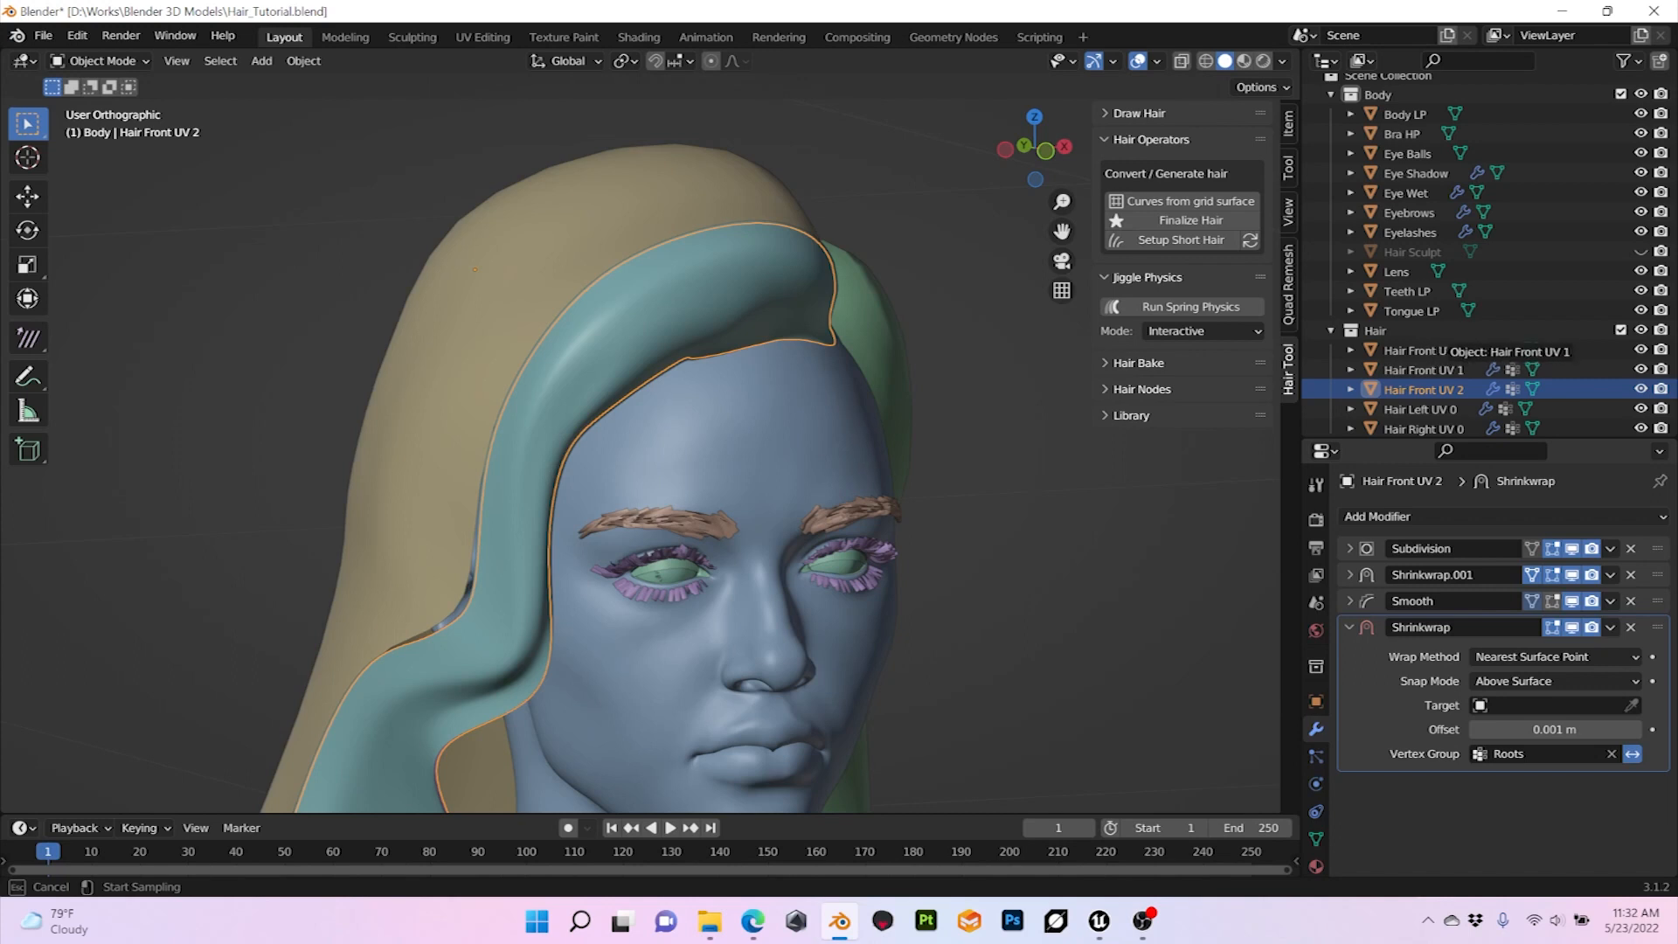
{"action": "left_click", "coordinate": [1442, 367]}
Step: Examine the three stacked front hair layers from behind and from the front of the head
{"action": "middle_click_drag", "start_coordinate": [665, 455], "coordinate": [916, 517]}
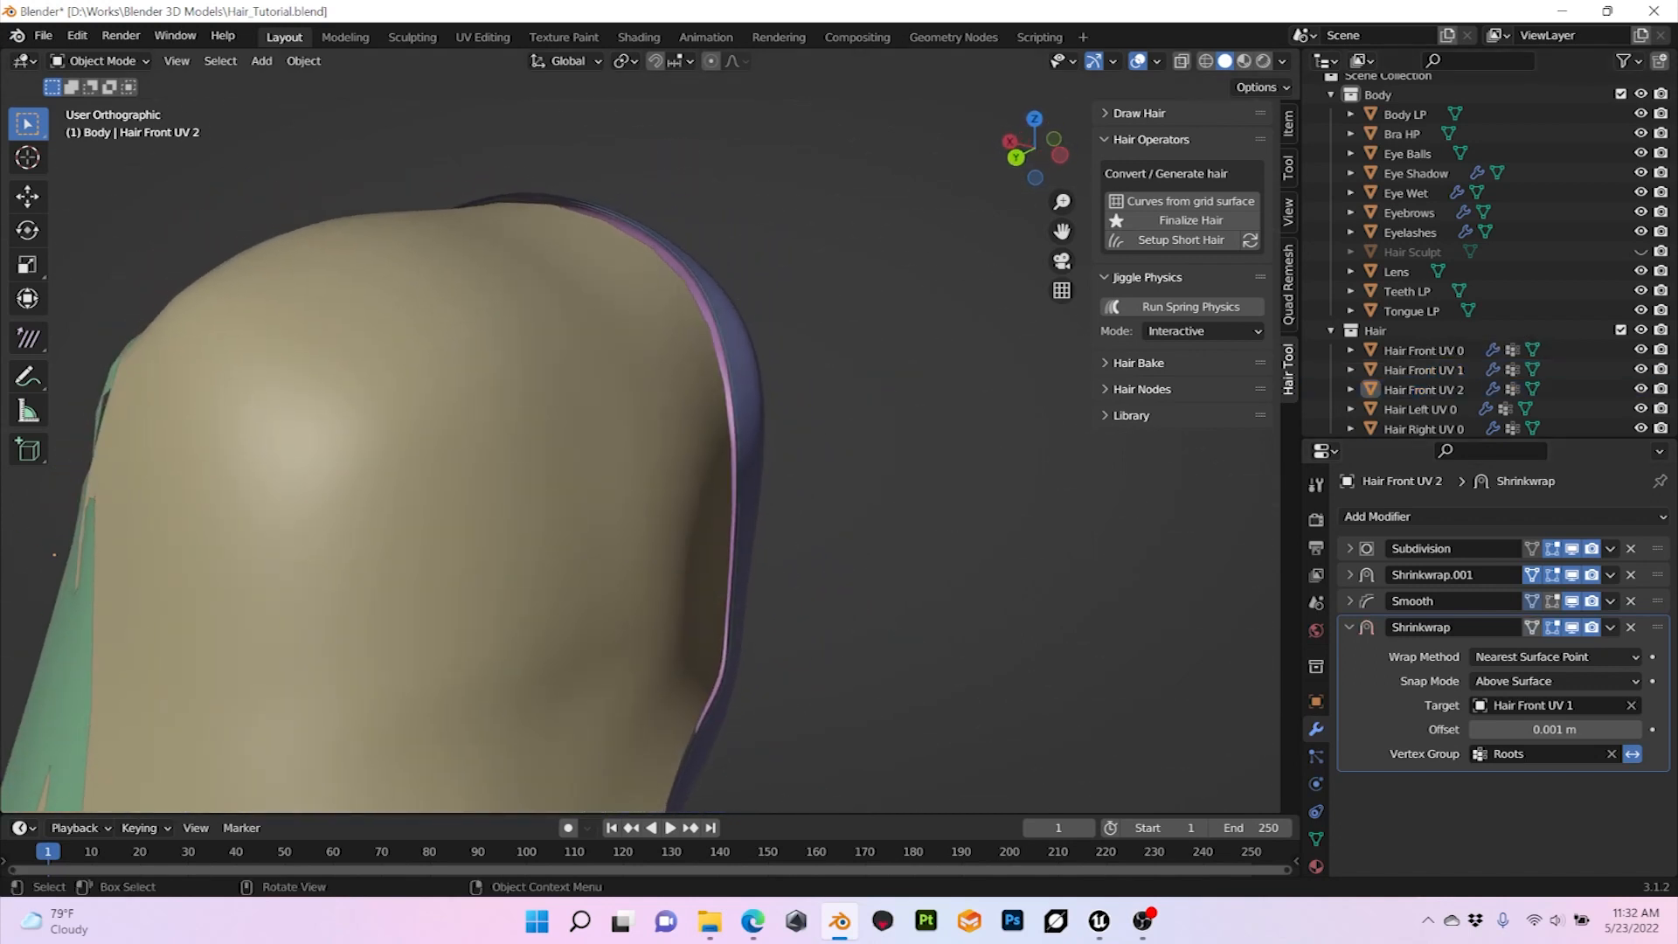
{"action": "scroll", "coordinate": [751, 472], "scroll_direction": "up", "scroll_amount": 4}
{"action": "middle_click_drag", "start_coordinate": [752, 472], "coordinate": [502, 420]}
{"action": "scroll", "coordinate": [560, 444], "scroll_direction": "down", "scroll_amount": 6}
{"action": "scroll", "coordinate": [651, 443], "scroll_direction": "down", "scroll_amount": 5}
{"action": "scroll", "coordinate": [651, 443], "scroll_direction": "up", "scroll_amount": 8}
{"action": "middle_click_drag", "start_coordinate": [651, 444], "coordinate": [671, 477]}
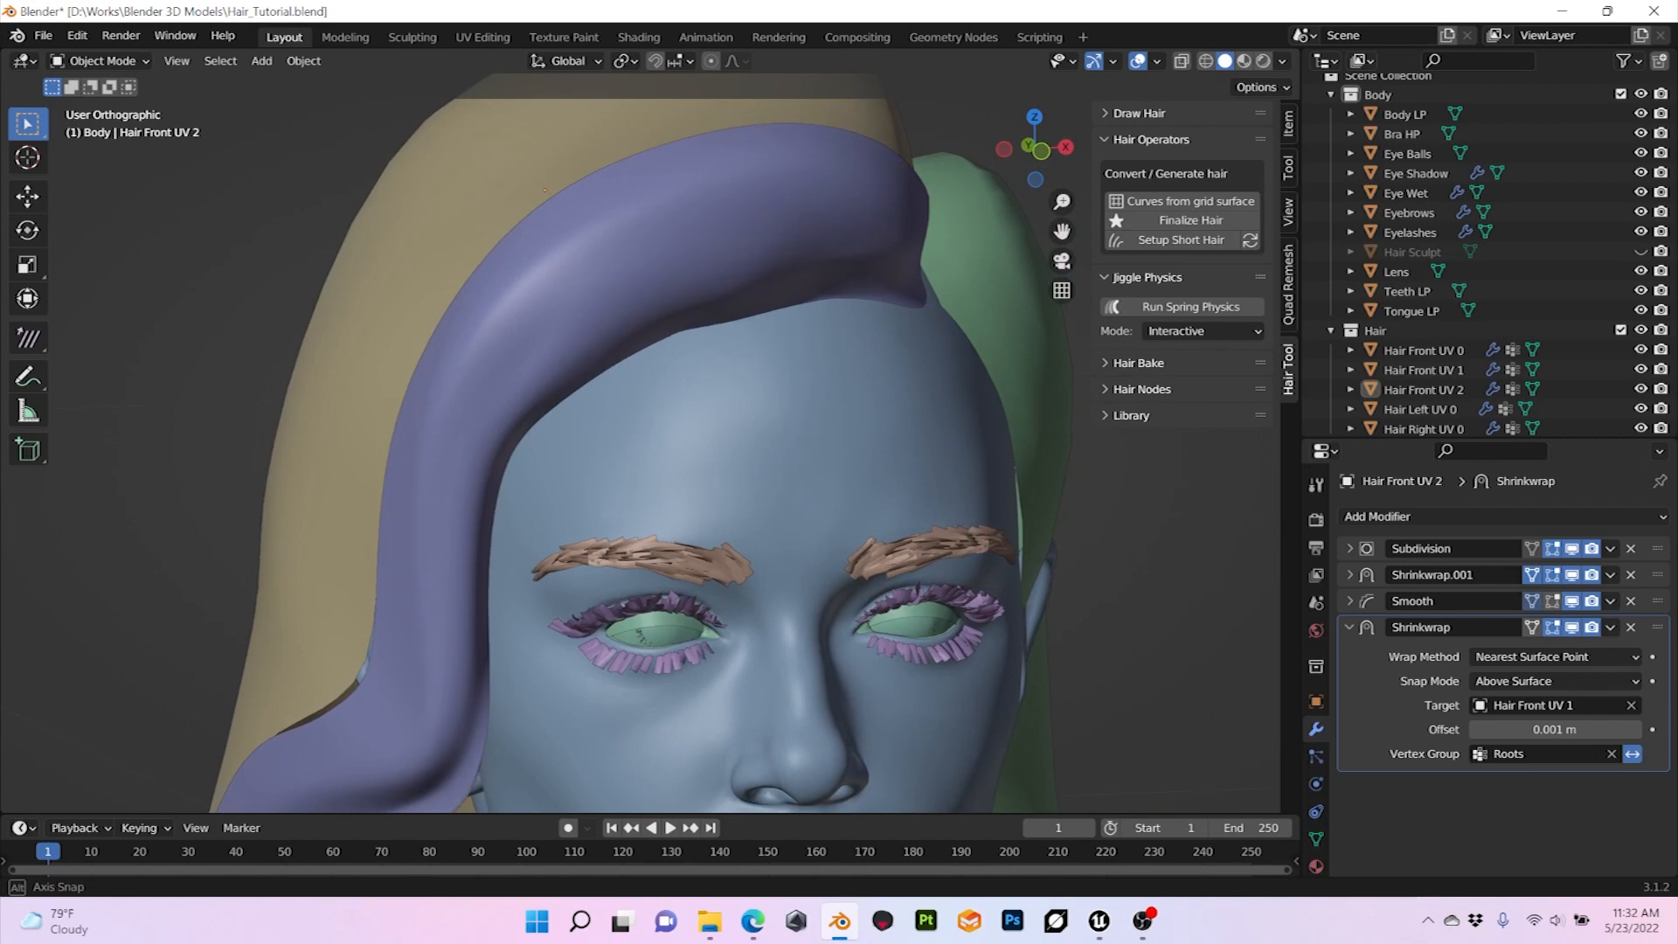
Step: Duplicate the Hair Front UV 2 mesh in place and rename the copy as Hair Front UV 3
{"action": "left_click", "coordinate": [503, 376]}
{"action": "middle_click_drag", "start_coordinate": [503, 376], "coordinate": [573, 378]}
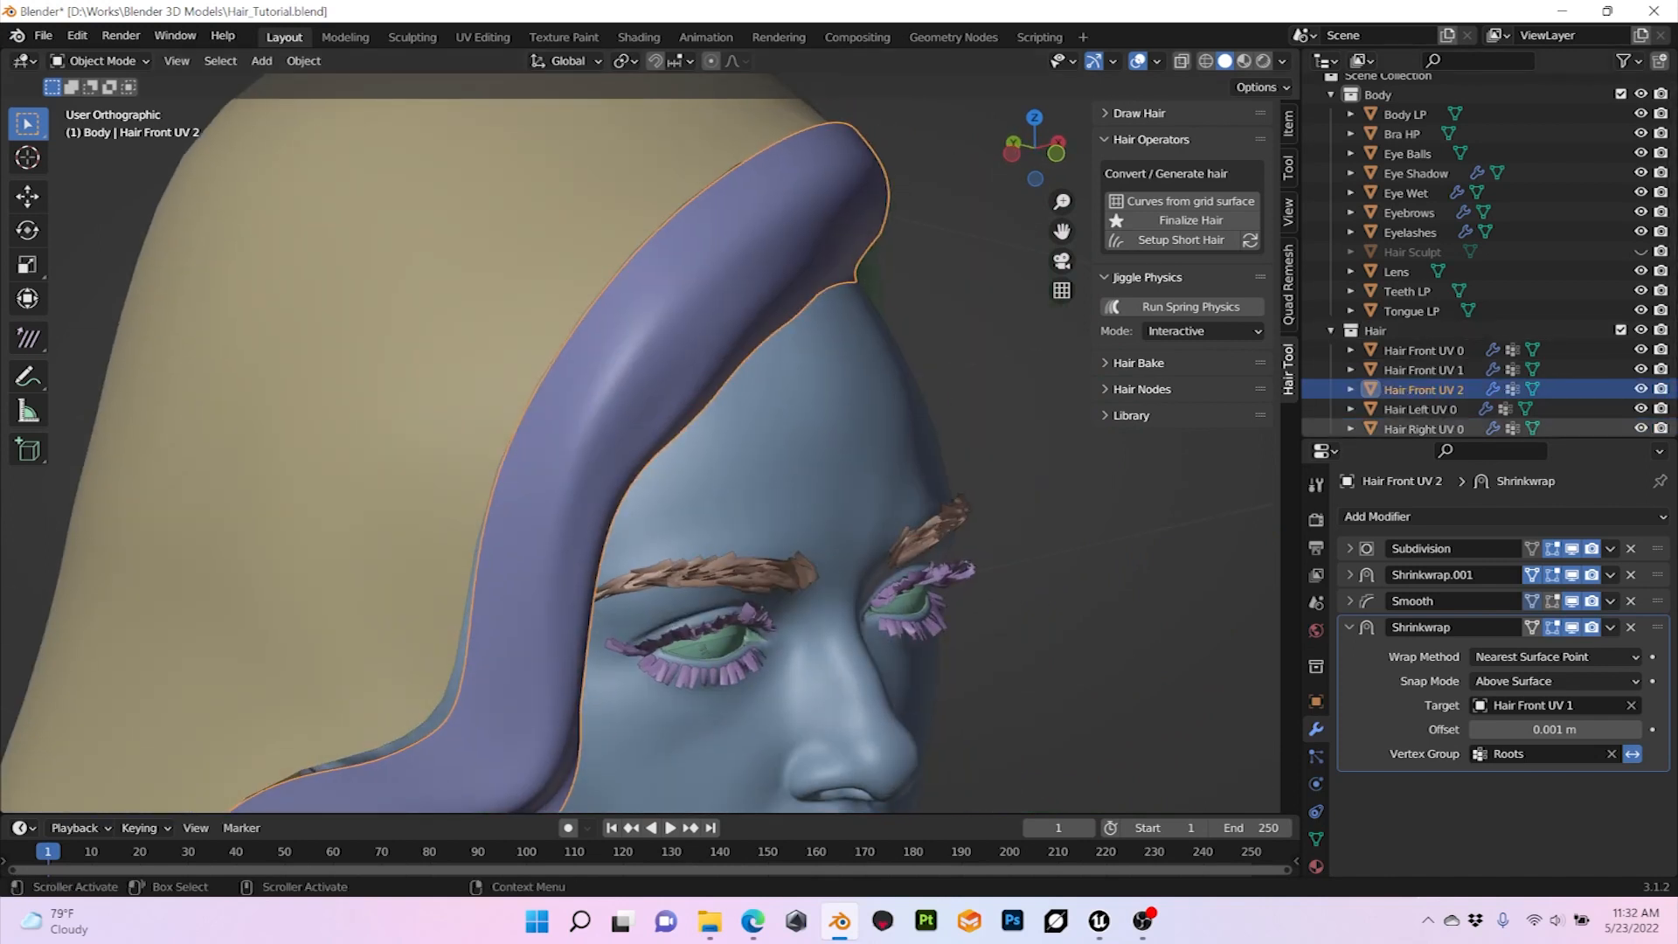
{"action": "key", "text": "shift+d"}
{"action": "key", "text": "Escape"}
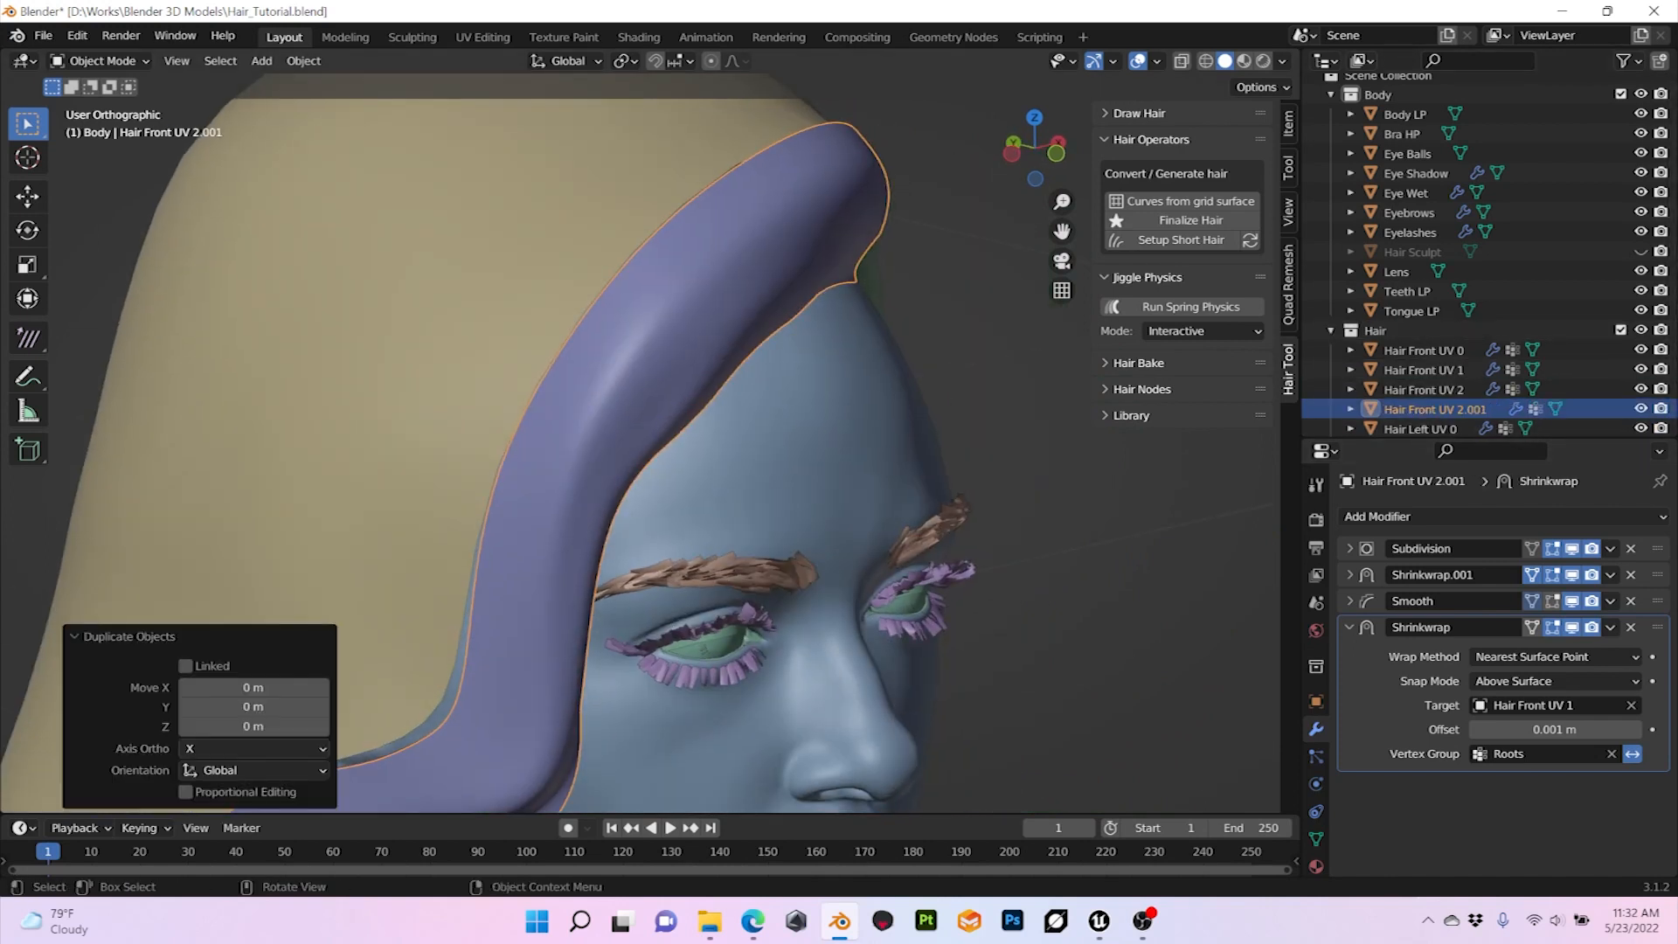
{"action": "double_click", "coordinate": [1435, 409]}
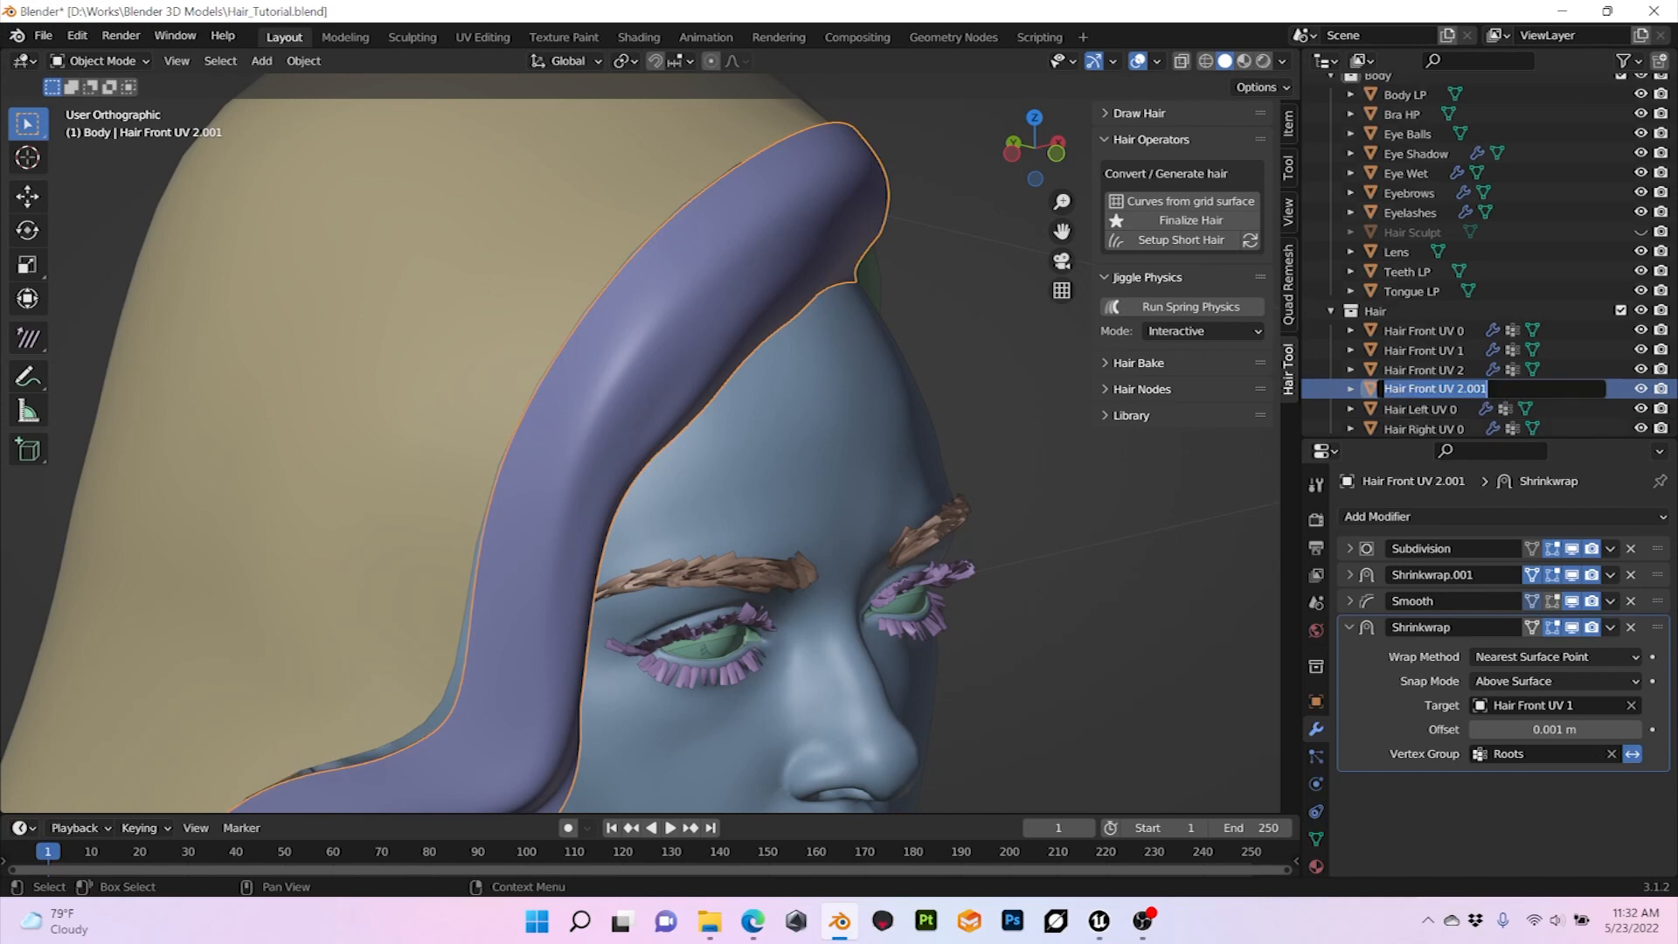
{"action": "left_click", "coordinate": [1467, 389]}
{"action": "double_click", "coordinate": [1467, 389]}
{"action": "type", "text": "3"}
{"action": "key", "text": "Return"}
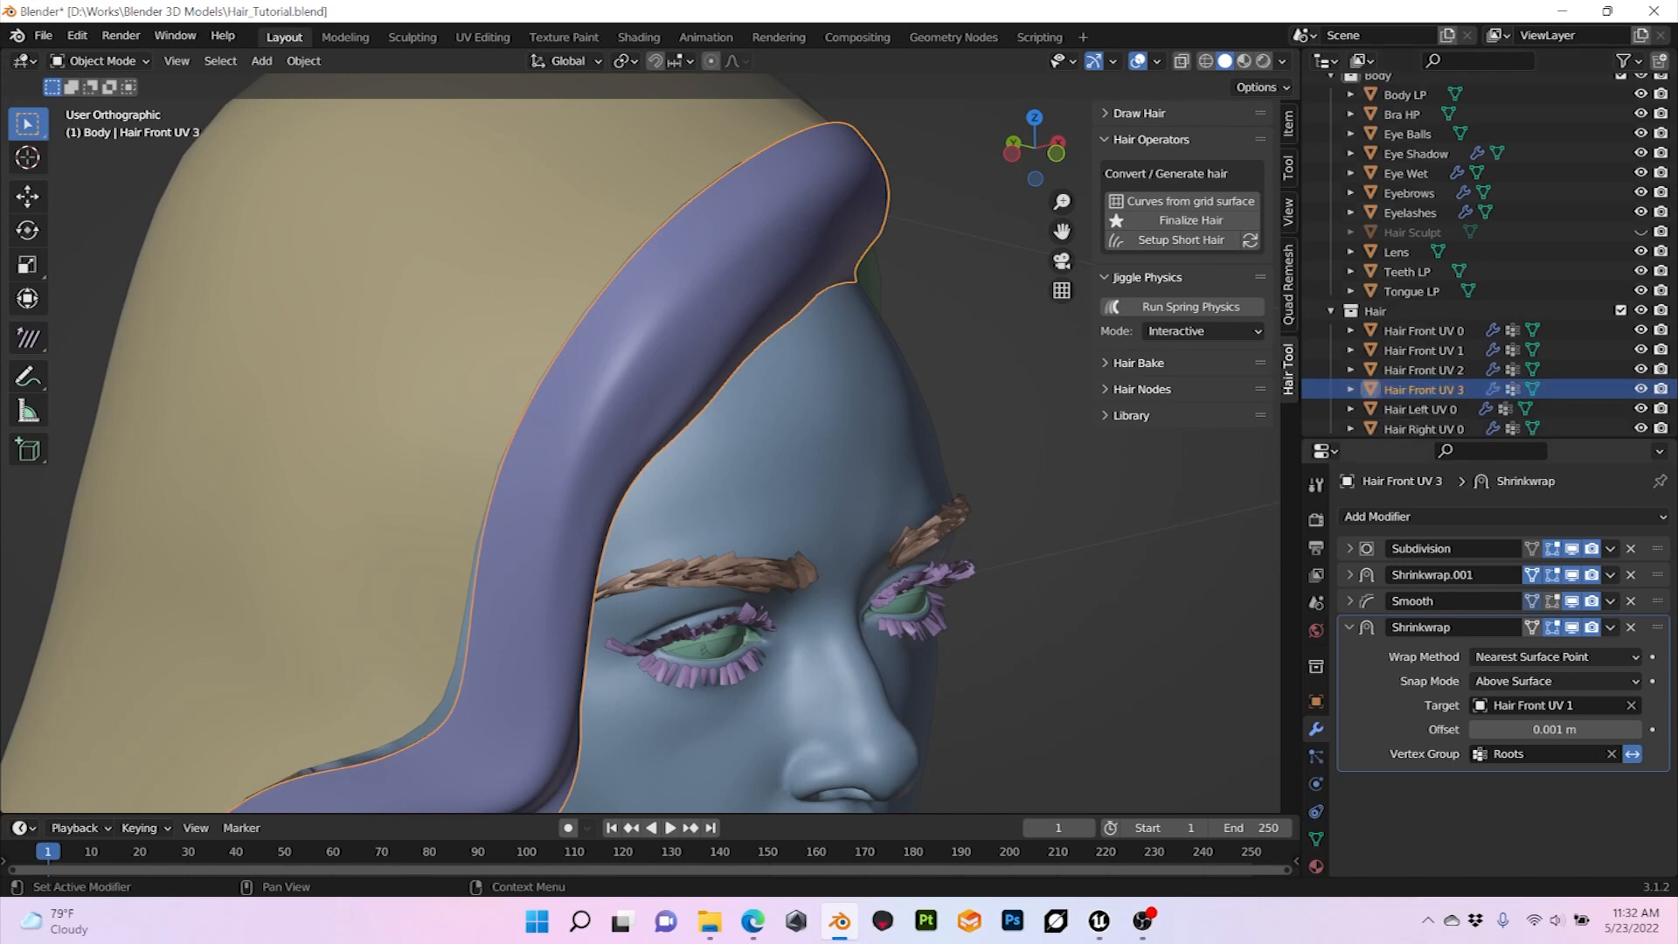
Step: Change the target of Hair Front UV 3's Shrinkwrap modifier to Hair Front UV 2 and deselect the mesh
{"action": "left_click", "coordinate": [1632, 705]}
{"action": "left_click", "coordinate": [1632, 704]}
{"action": "left_click", "coordinate": [1425, 370]}
{"action": "key", "text": "alt+a"}
{"action": "middle_click_drag", "start_coordinate": [612, 437], "coordinate": [428, 455]}
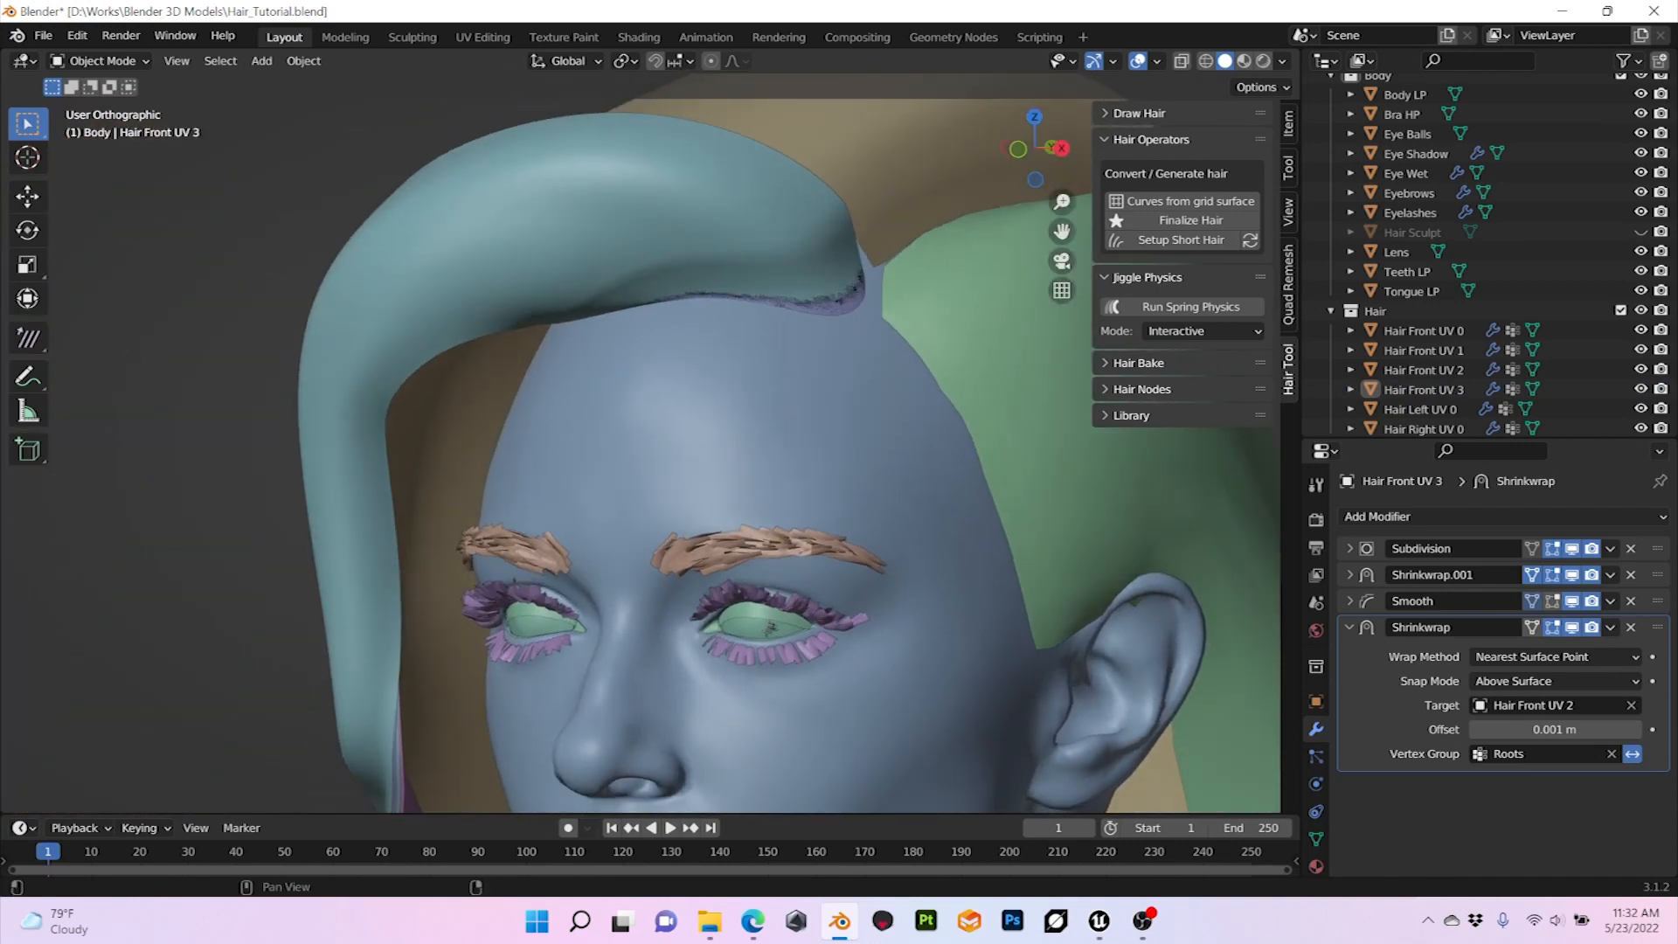
Step: Duplicate the Hair Front UV 3 mesh in place and rename the copy as Hair Front UV 4
{"action": "left_click", "coordinate": [1416, 389]}
{"action": "key", "text": "shift+d"}
{"action": "key", "text": "Escape"}
{"action": "scroll", "coordinate": [1434, 389], "scroll_direction": "down", "scroll_amount": 1}
{"action": "double_click", "coordinate": [1433, 389]}
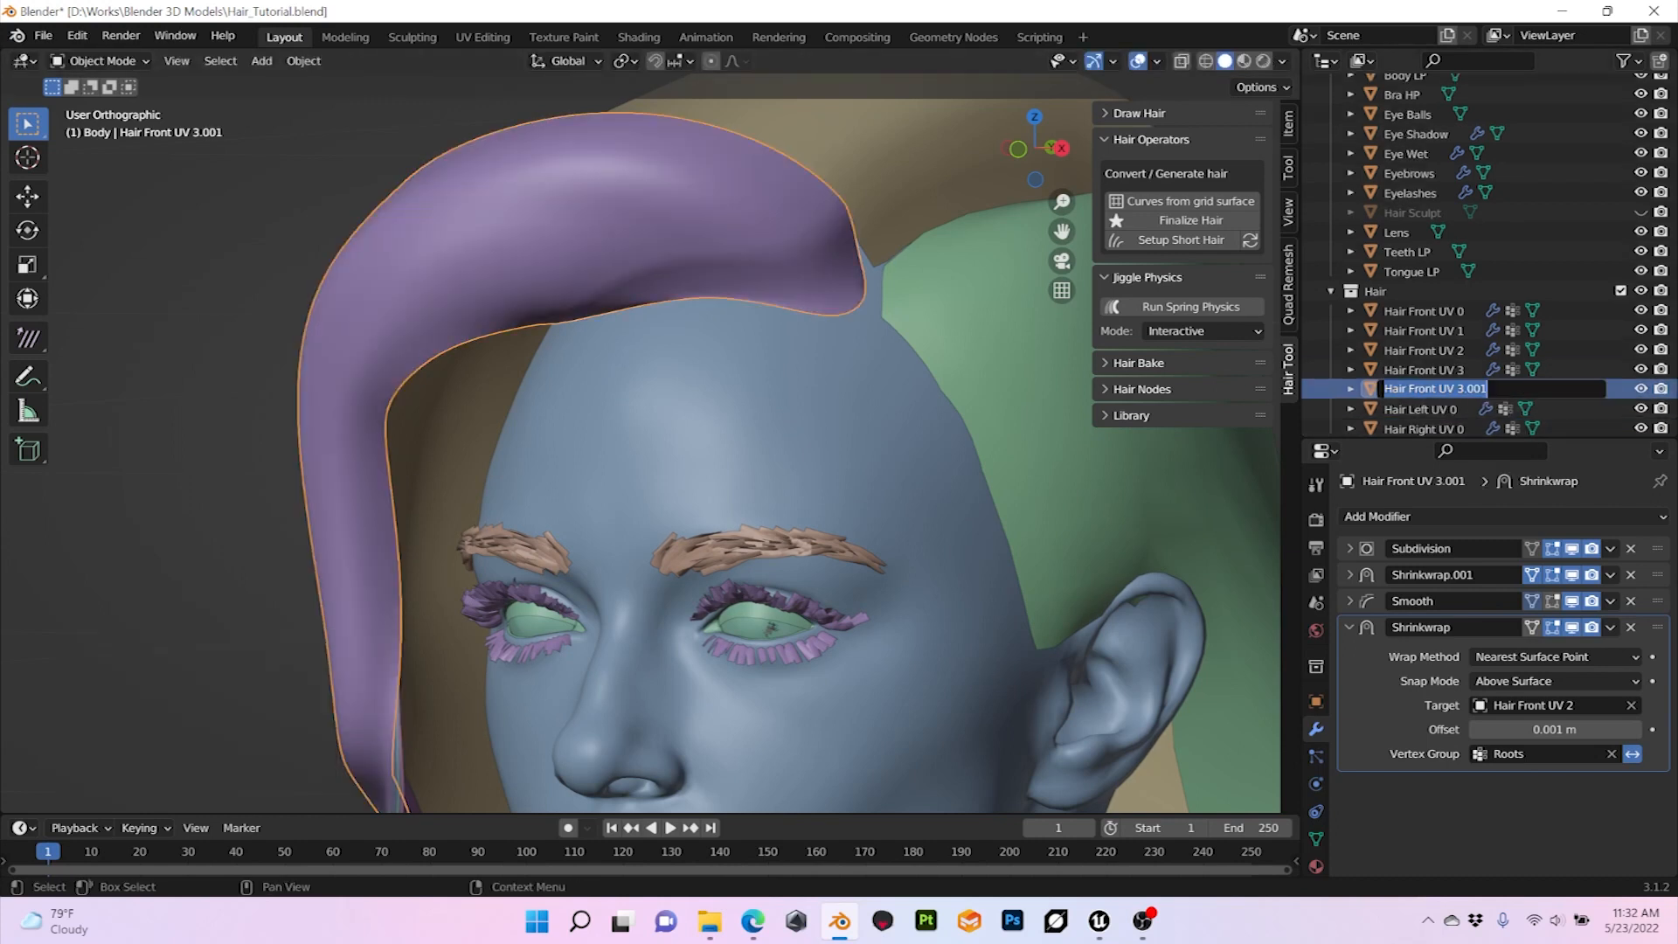
{"action": "key", "text": "End"}
{"action": "key", "text": "ctrl+shift+Left"}
{"action": "type", "text": "4"}
{"action": "key", "text": "Return"}
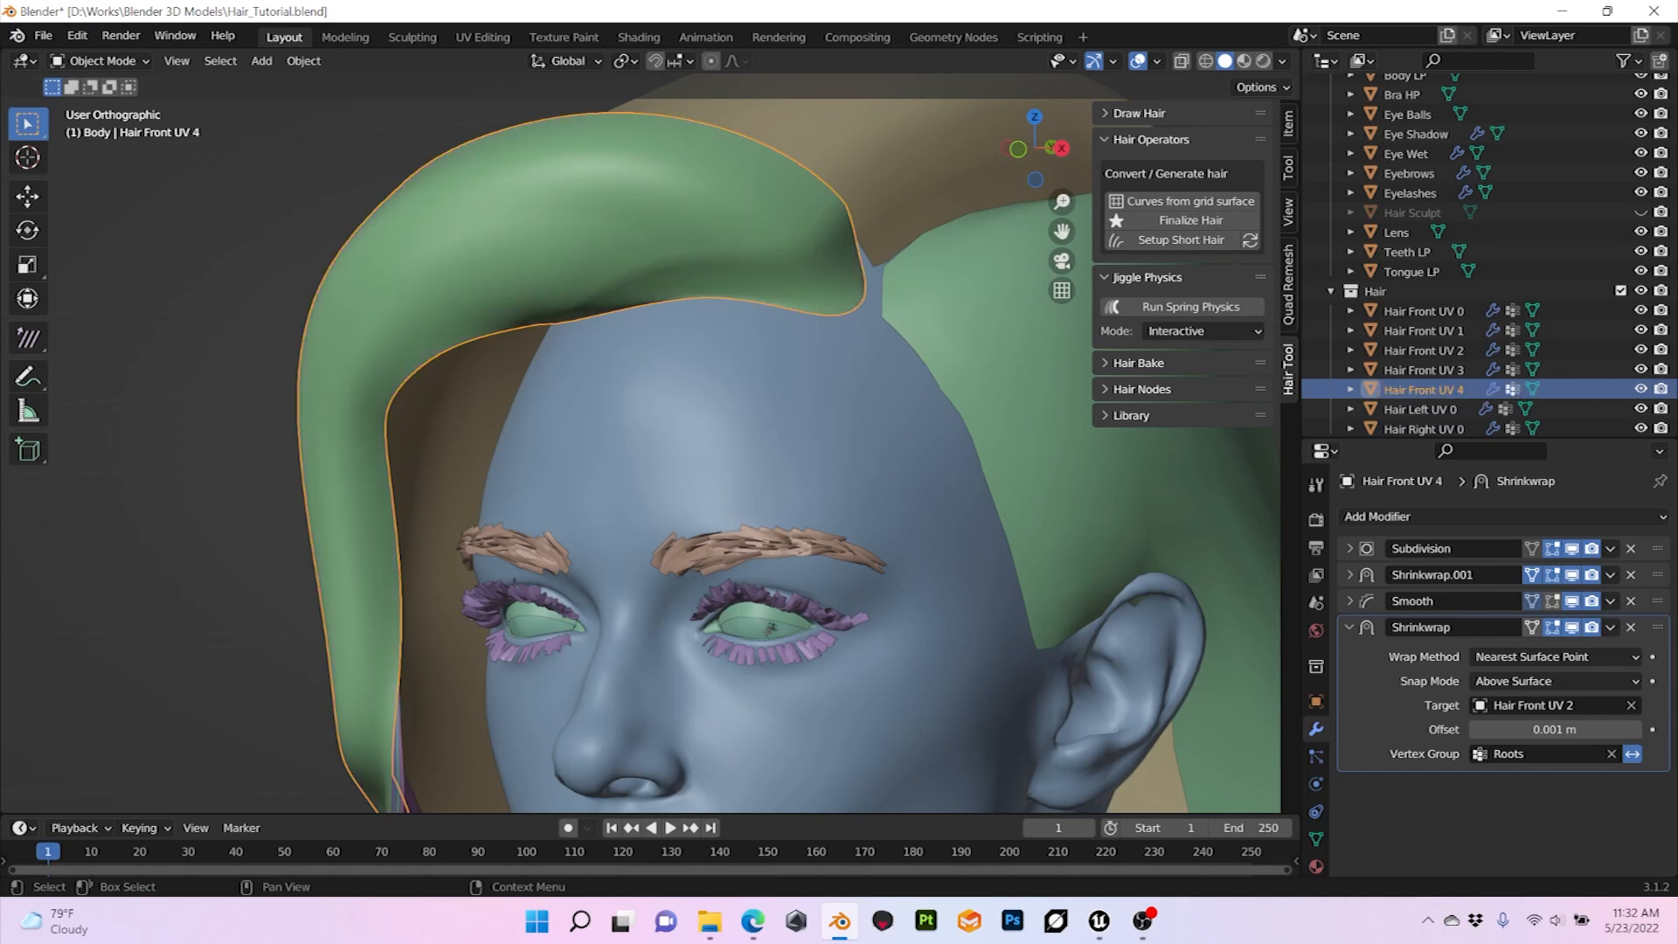
Step: Change the target of Hair Front UV 4's Shrinkwrap modifier to Hair Front UV 3 and deselect the mesh
{"action": "left_click", "coordinate": [1631, 704]}
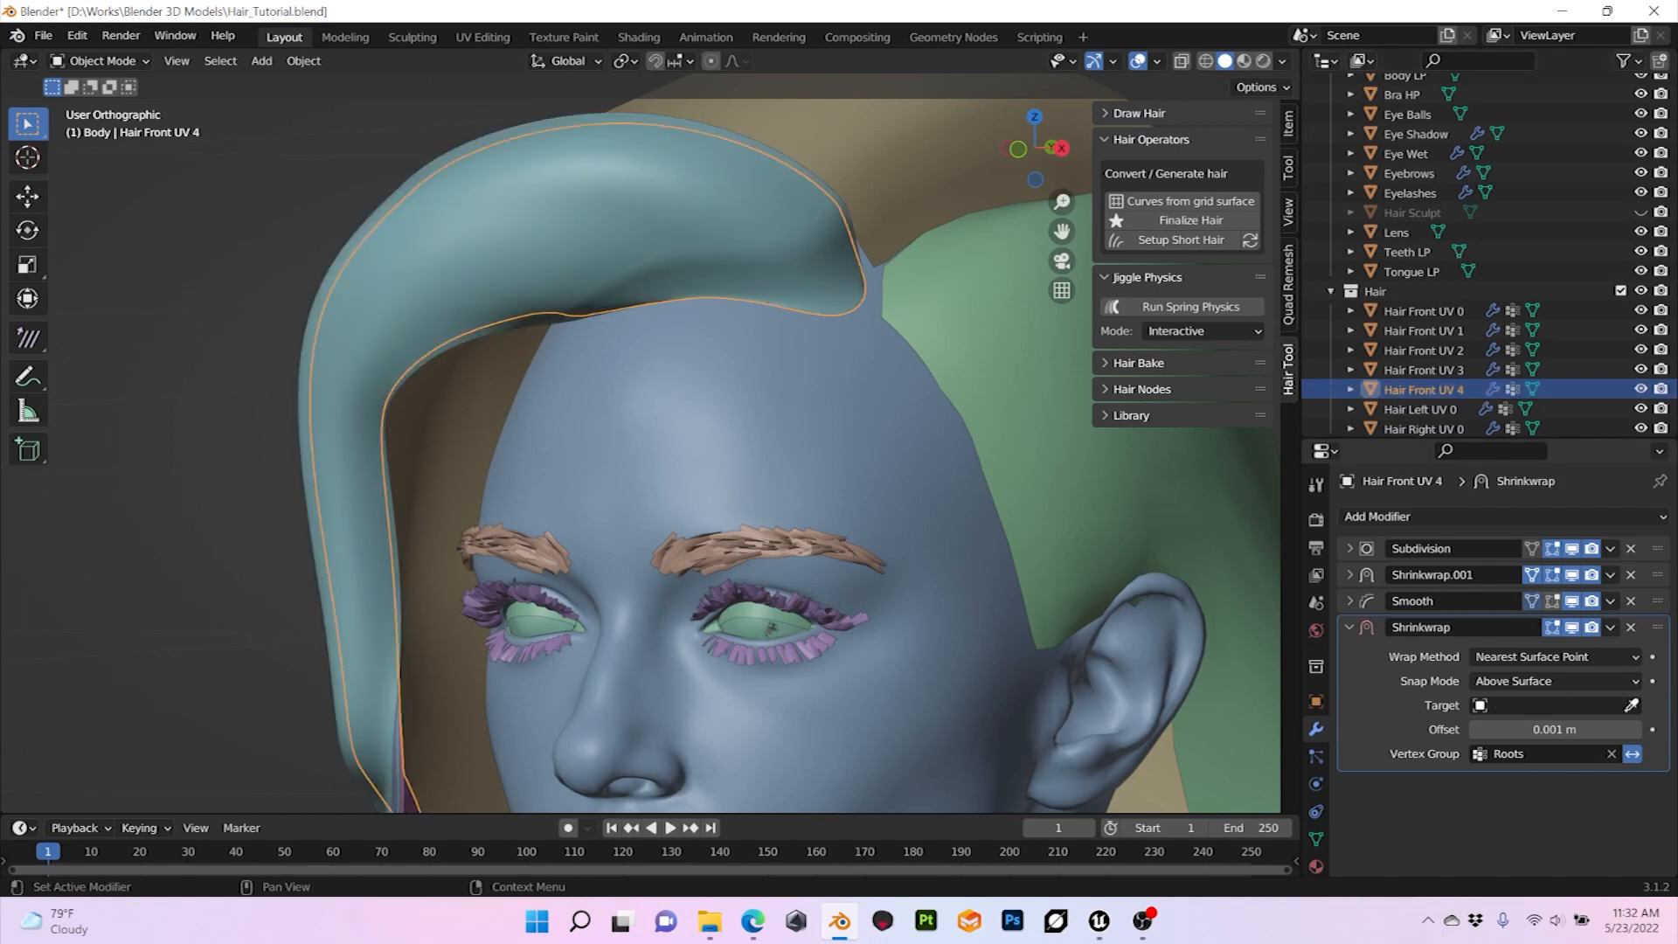
{"action": "left_click", "coordinate": [1631, 705]}
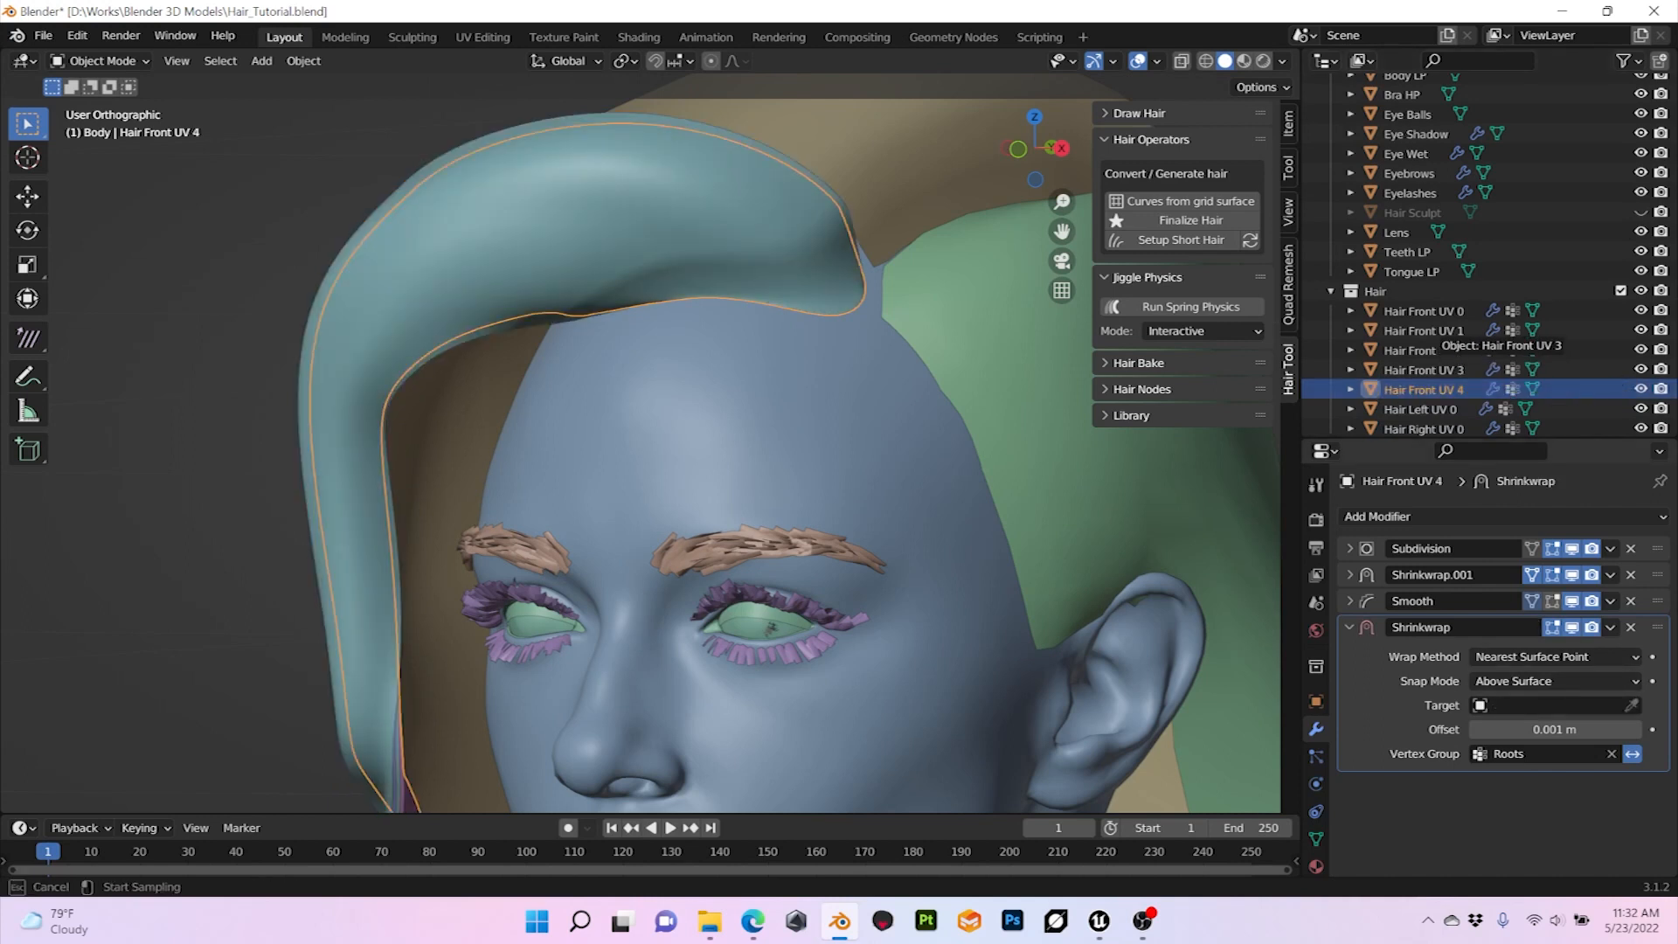
{"action": "left_click", "coordinate": [1420, 370]}
{"action": "key", "text": "alt+a"}
{"action": "mouse_move", "coordinate": [559, 437]}
{"action": "middle_mouse_down"}
{"action": "mouse_move", "coordinate": [744, 428]}
{"action": "mouse_move", "coordinate": [568, 410]}
{"action": "middle_mouse_up"}
{"action": "scroll", "coordinate": [682, 437], "scroll_direction": "down", "scroll_amount": 4}
{"action": "scroll", "coordinate": [682, 437], "scroll_direction": "up", "scroll_amount": 3}
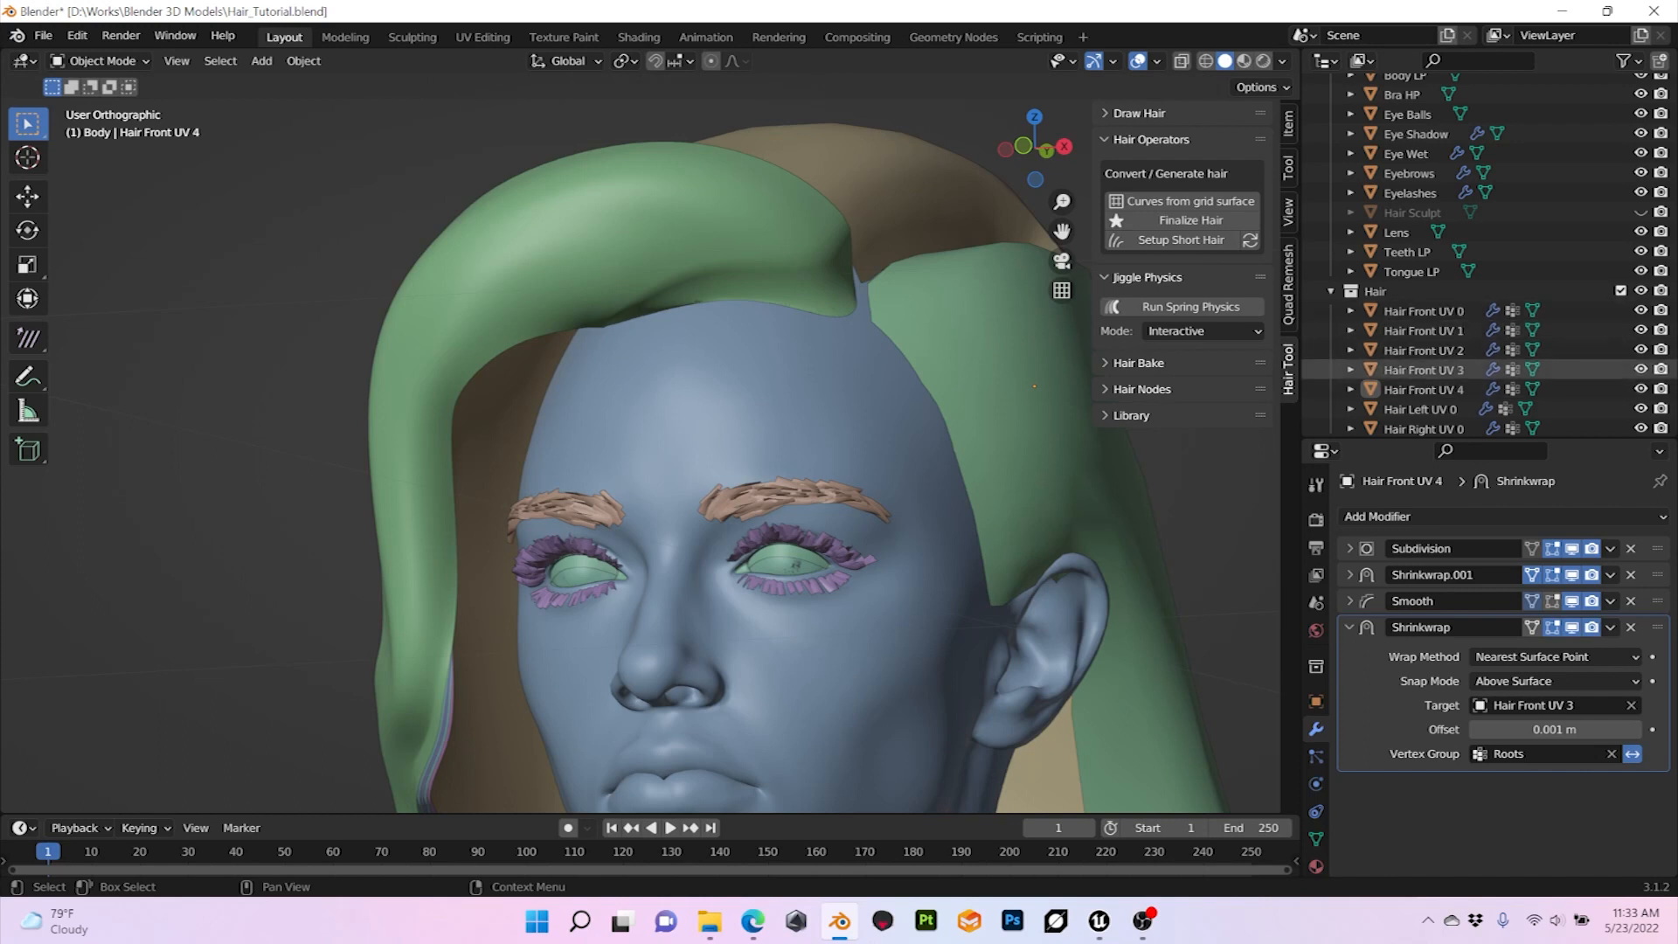
Step: Select Hair Front UV 4 and enlarge the Outliner so that every object in the Hair collection is listed
{"action": "left_click", "coordinate": [1424, 390]}
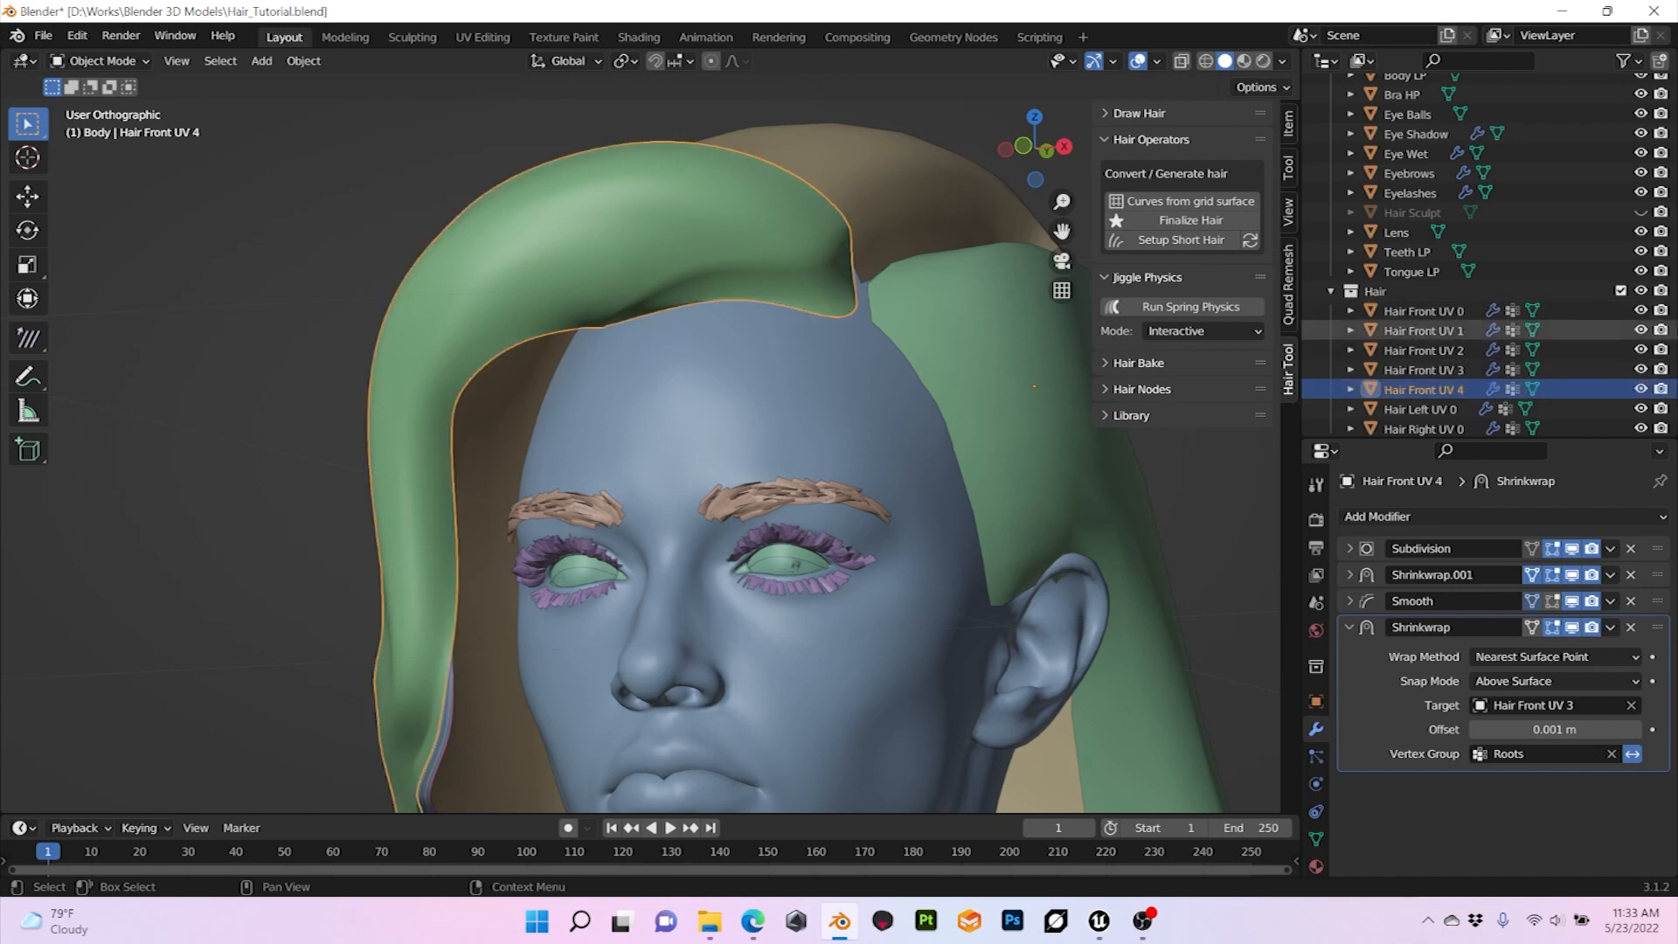
{"action": "scroll", "coordinate": [795, 468], "scroll_direction": "down", "scroll_amount": 2}
{"action": "left_click_drag", "start_coordinate": [1486, 440], "coordinate": [1486, 582]}
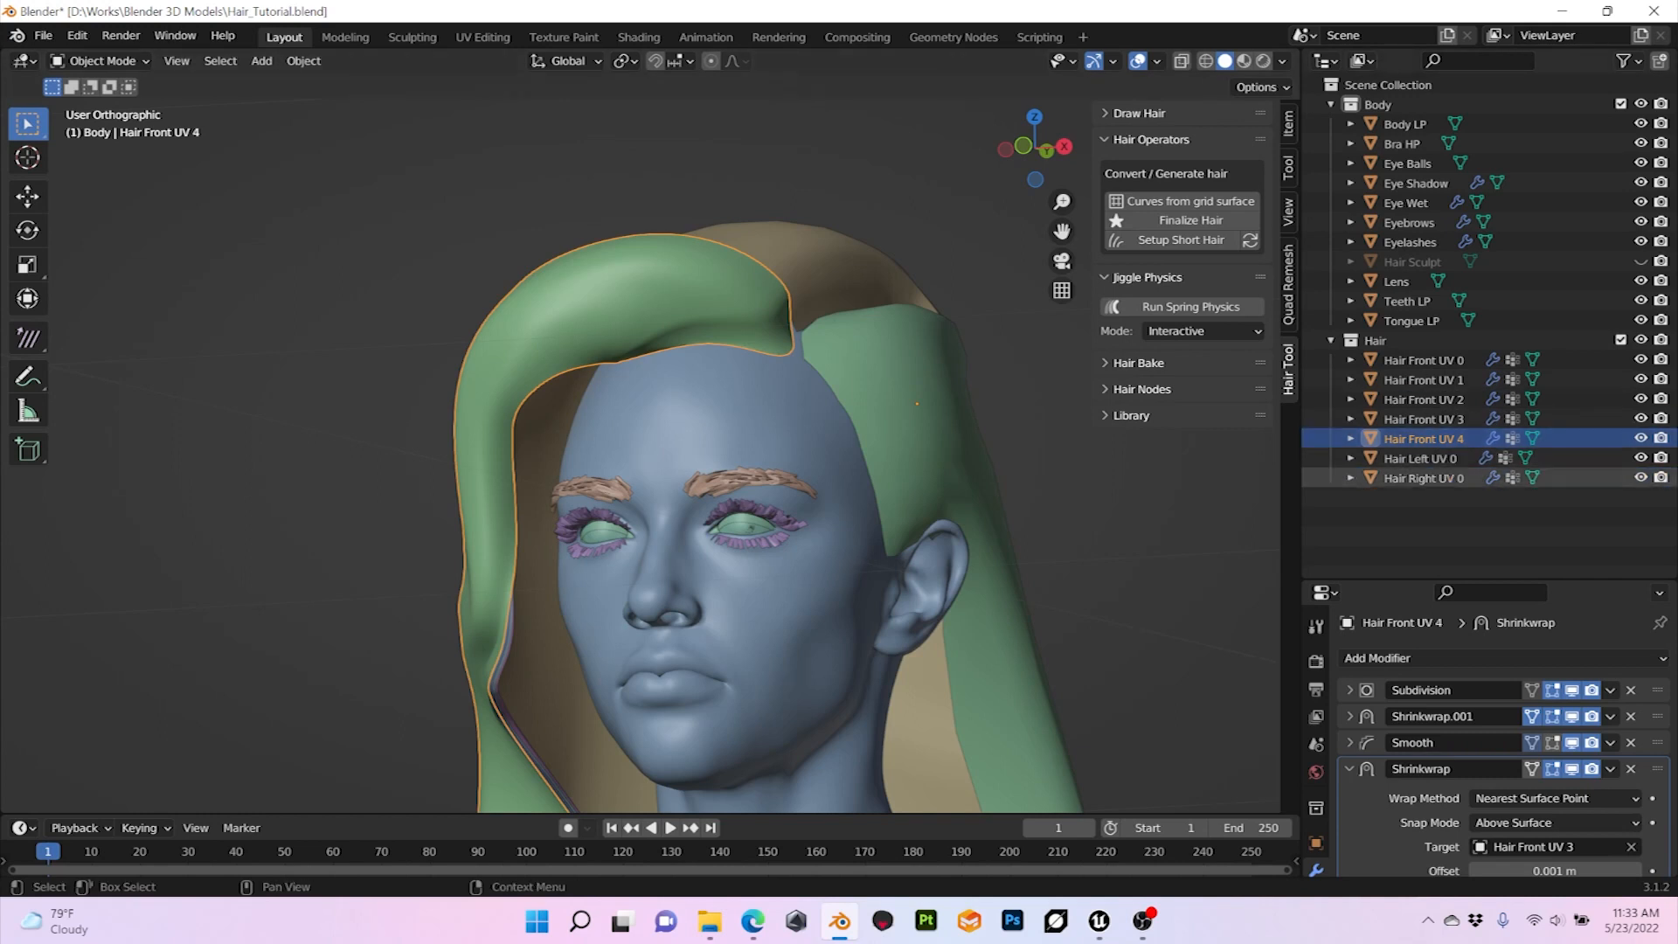
{"action": "mouse_move", "coordinate": [787, 489]}
{"action": "middle_mouse_down"}
{"action": "mouse_move", "coordinate": [730, 491]}
{"action": "mouse_move", "coordinate": [802, 528]}
{"action": "mouse_move", "coordinate": [642, 514]}
{"action": "mouse_move", "coordinate": [809, 511]}
{"action": "middle_mouse_up"}
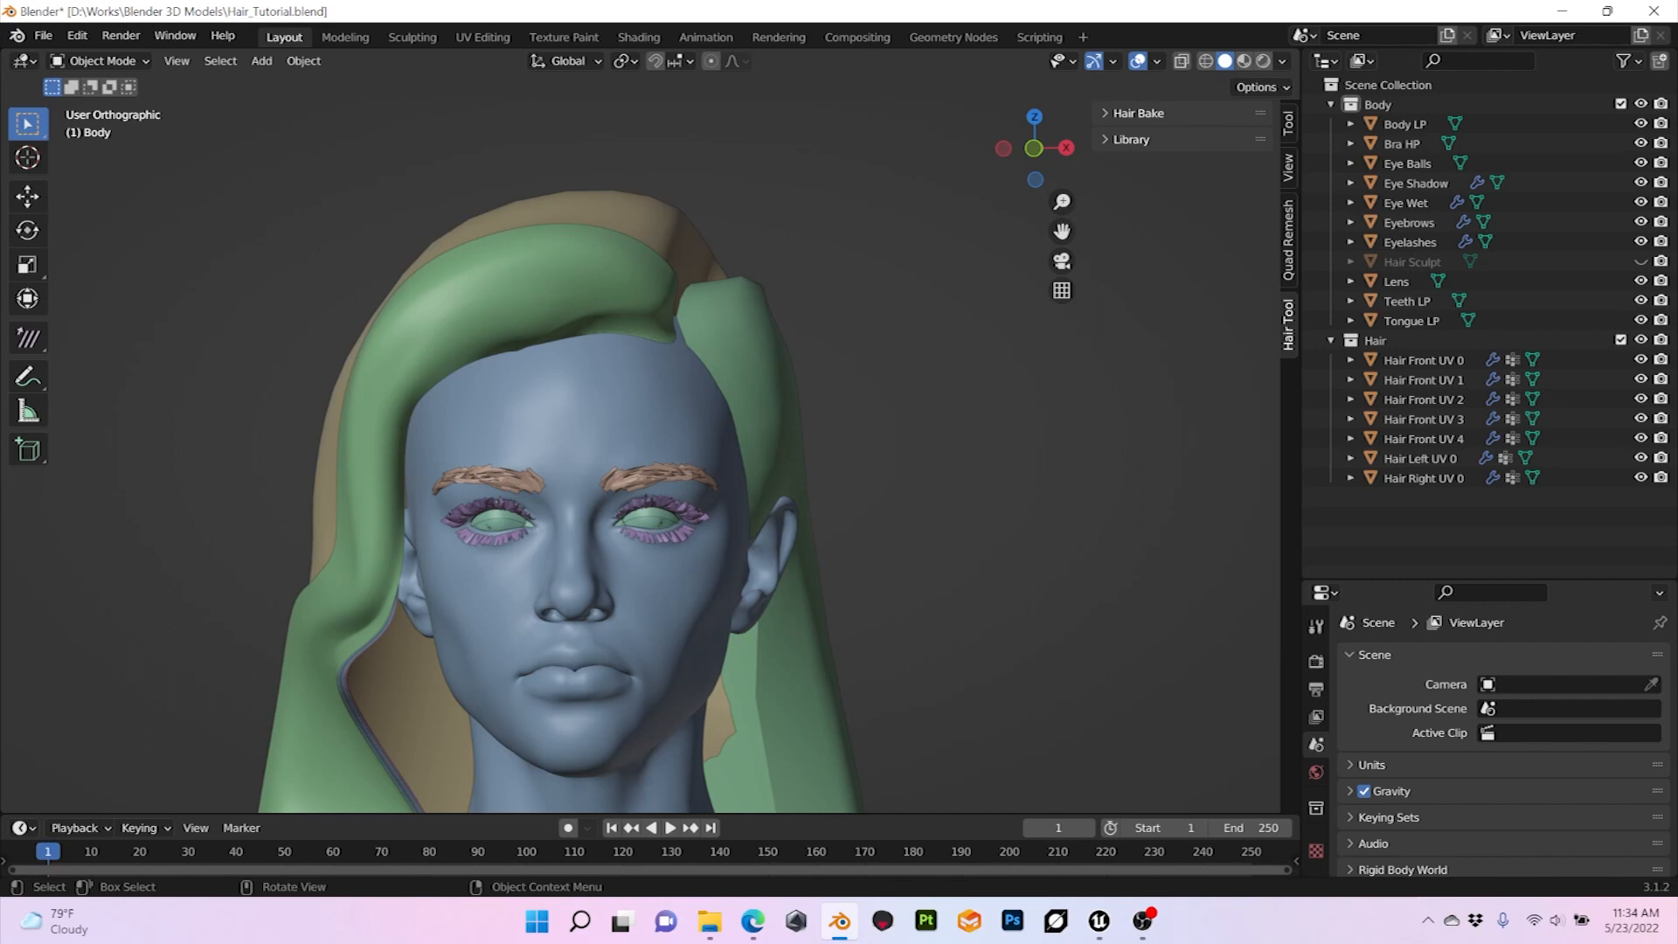
Step: With Hair Front UV 1 to 4 hidden, generate curves from the Hair Front UV 0 grid surface using a strands count of 3
{"action": "left_click", "coordinate": [590, 332]}
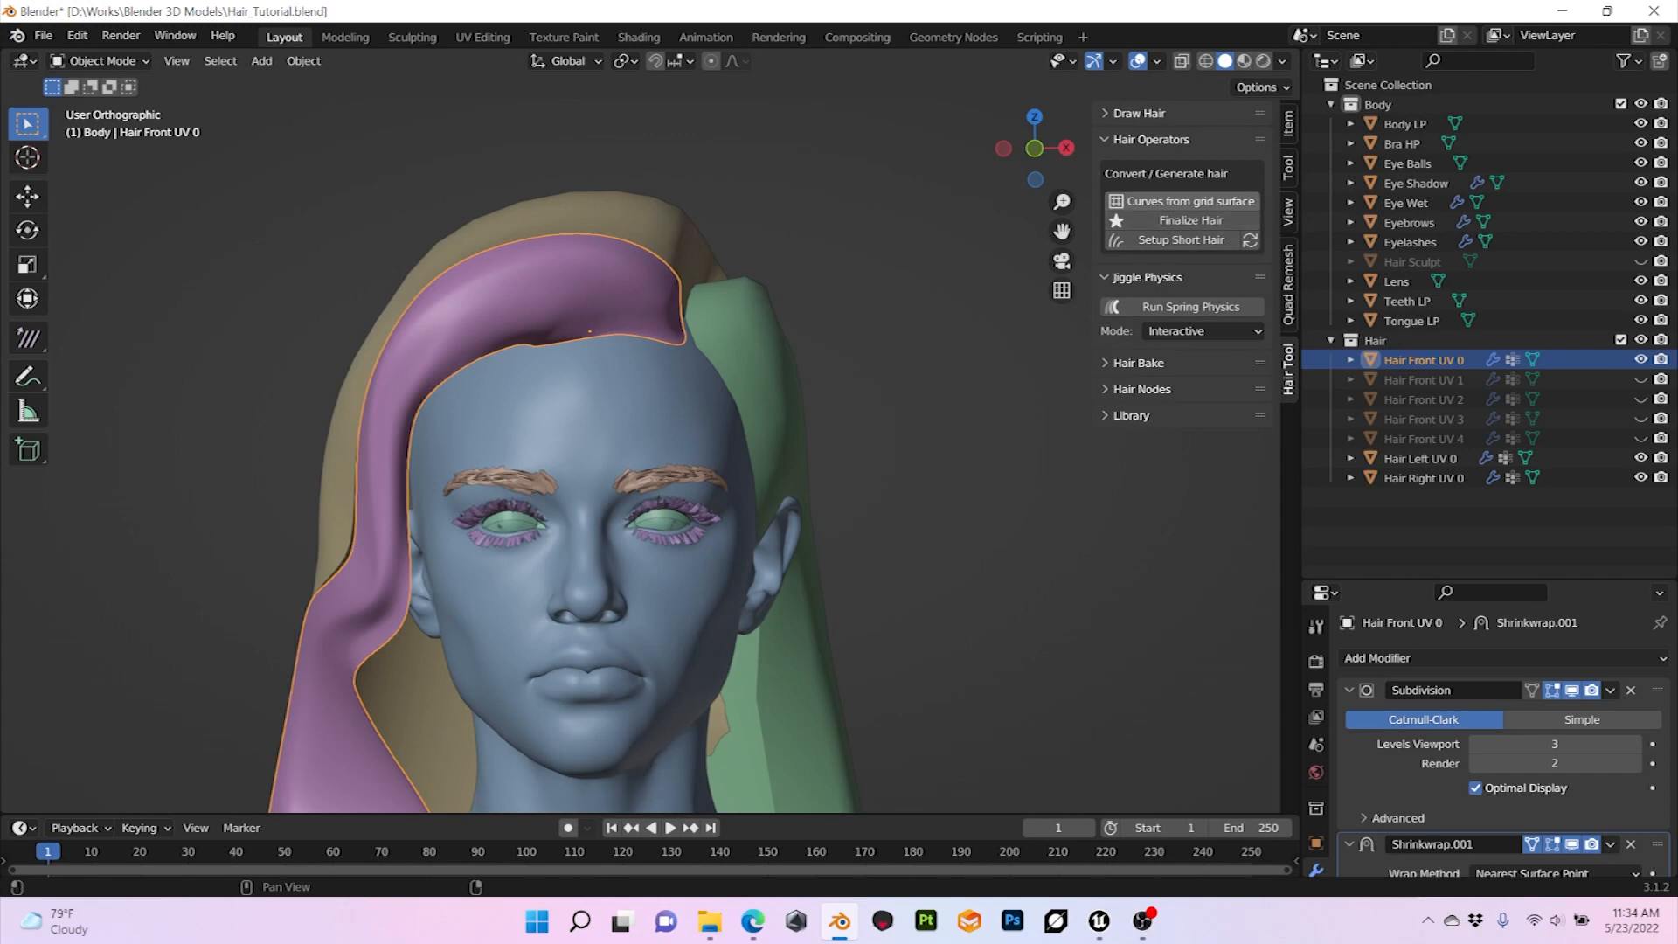
{"action": "left_click", "coordinate": [1185, 201]}
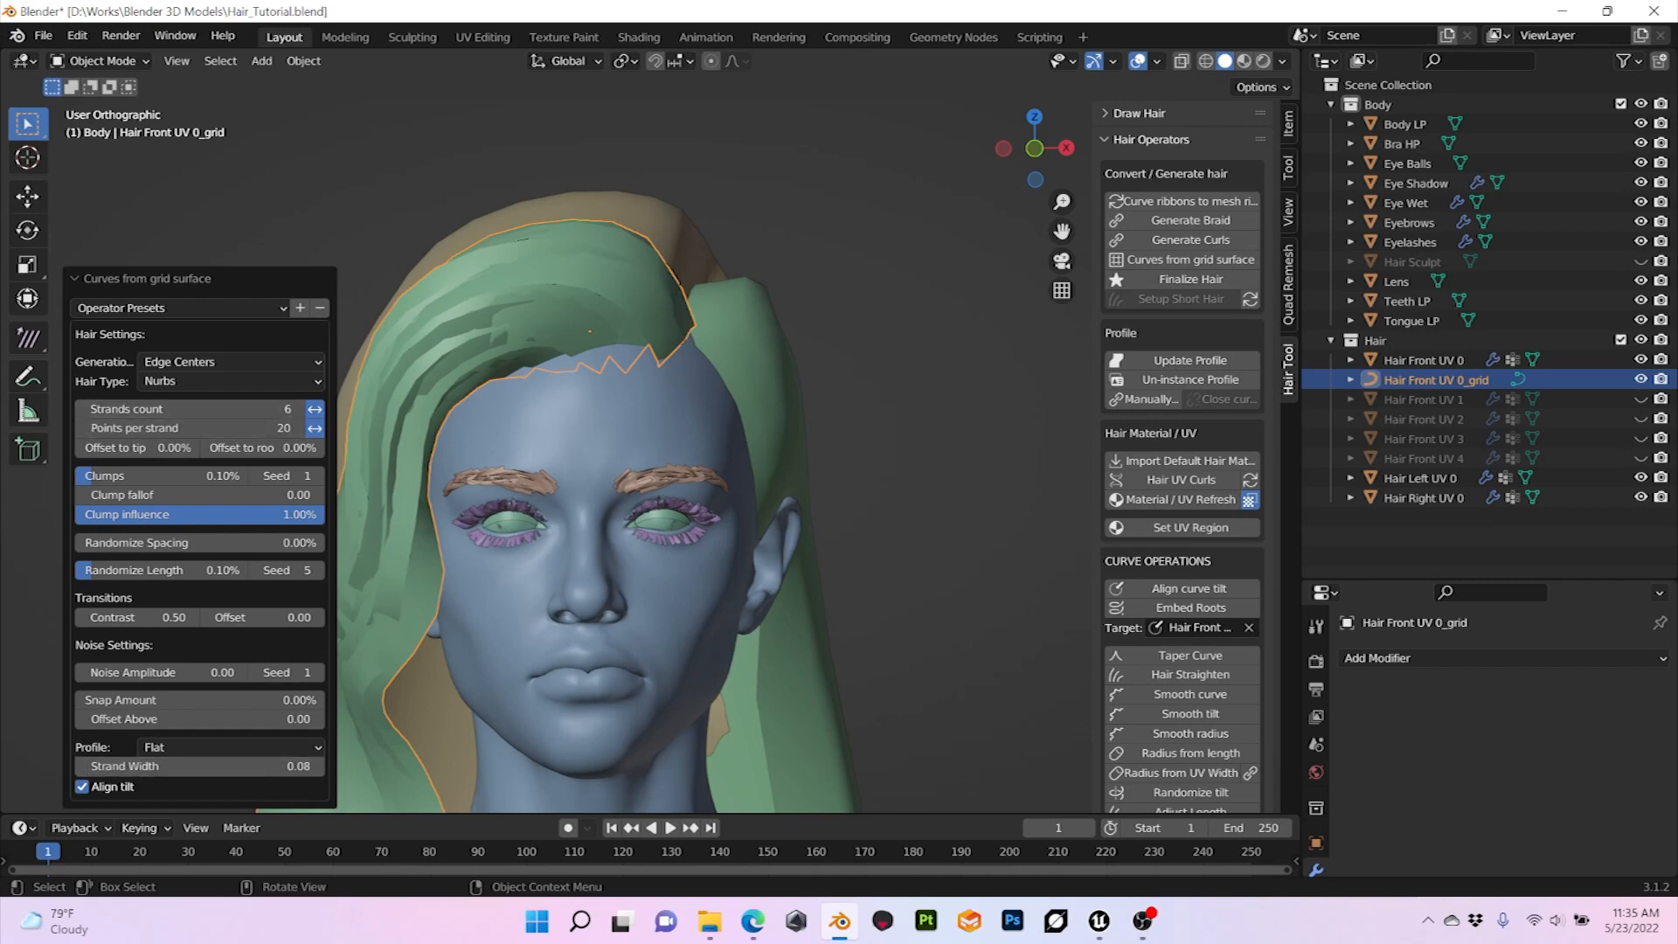
{"action": "left_click", "coordinate": [81, 409]}
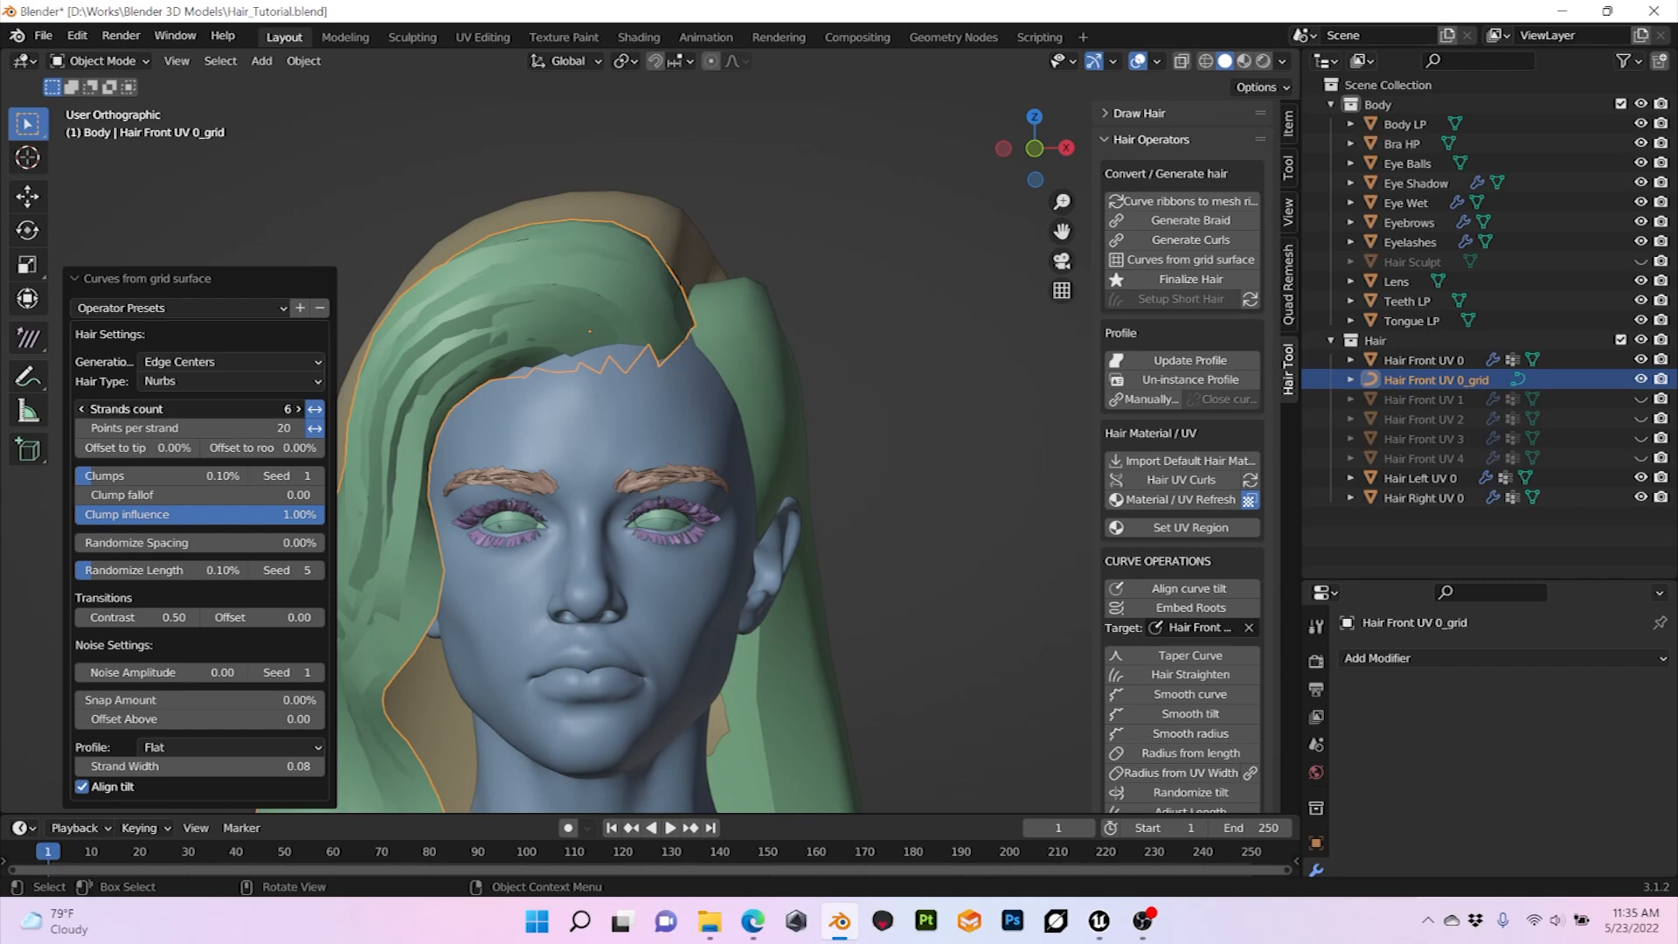
{"action": "left_click", "coordinate": [82, 409]}
{"action": "left_click", "coordinate": [82, 409]}
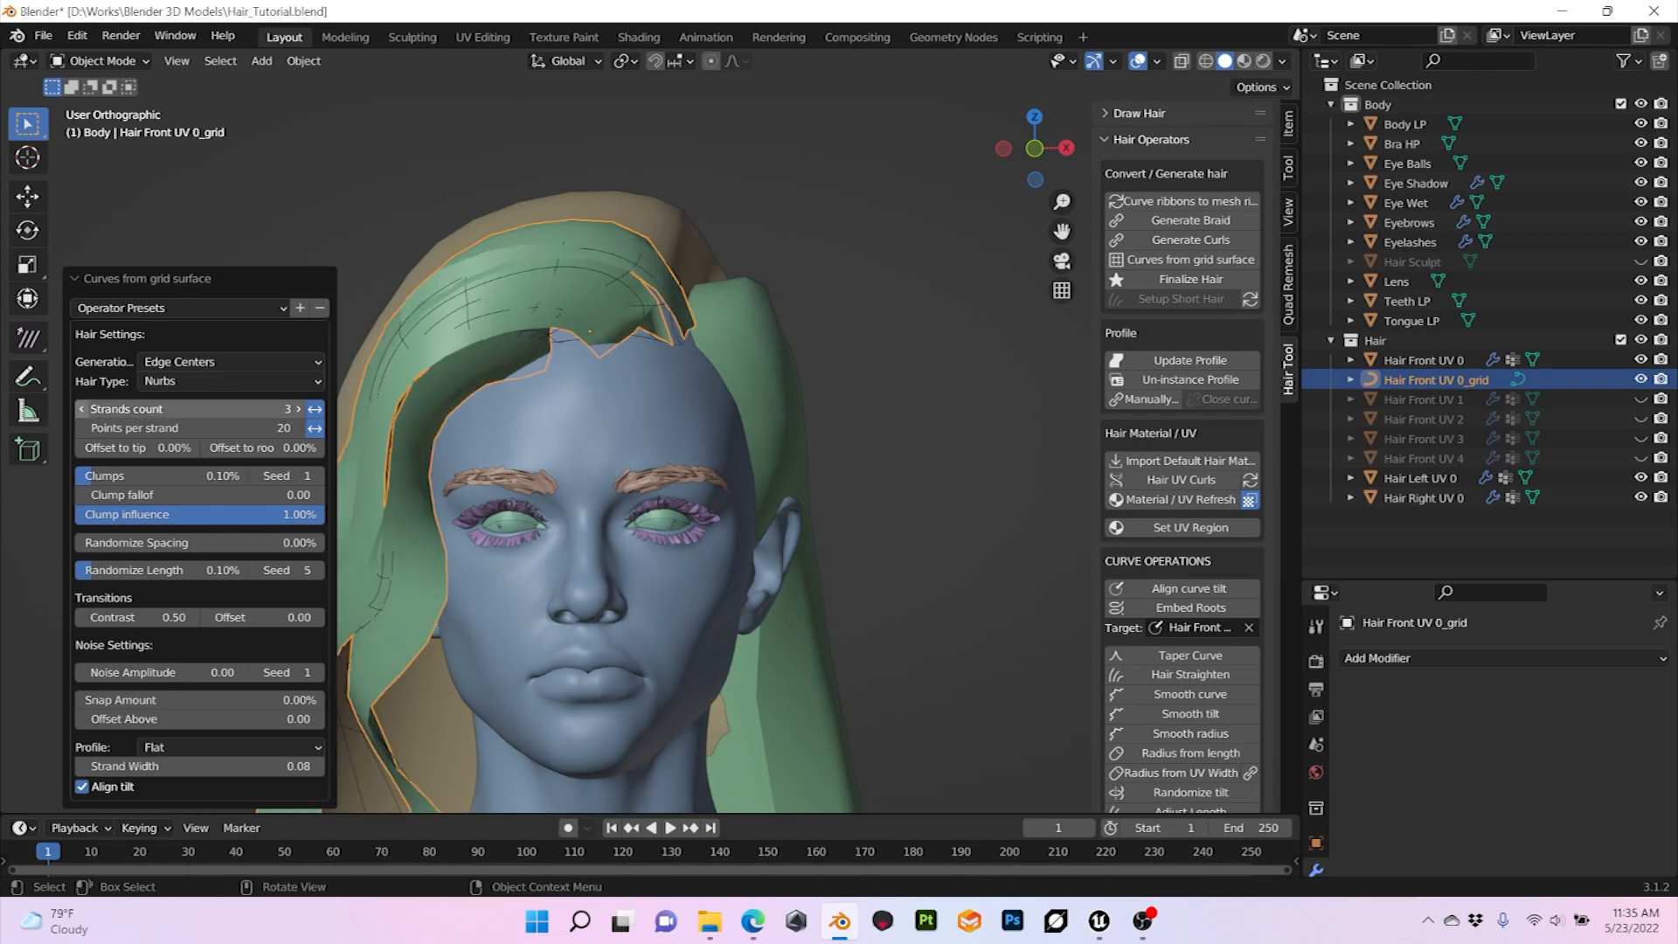
Step: Inspect the generated front hair strands and set their strand width to 0.05
{"action": "middle_click_drag", "start_coordinate": [664, 489], "coordinate": [629, 490]}
{"action": "scroll", "coordinate": [630, 490], "scroll_direction": "down", "scroll_amount": 2}
{"action": "scroll", "coordinate": [630, 489], "scroll_direction": "up", "scroll_amount": 6}
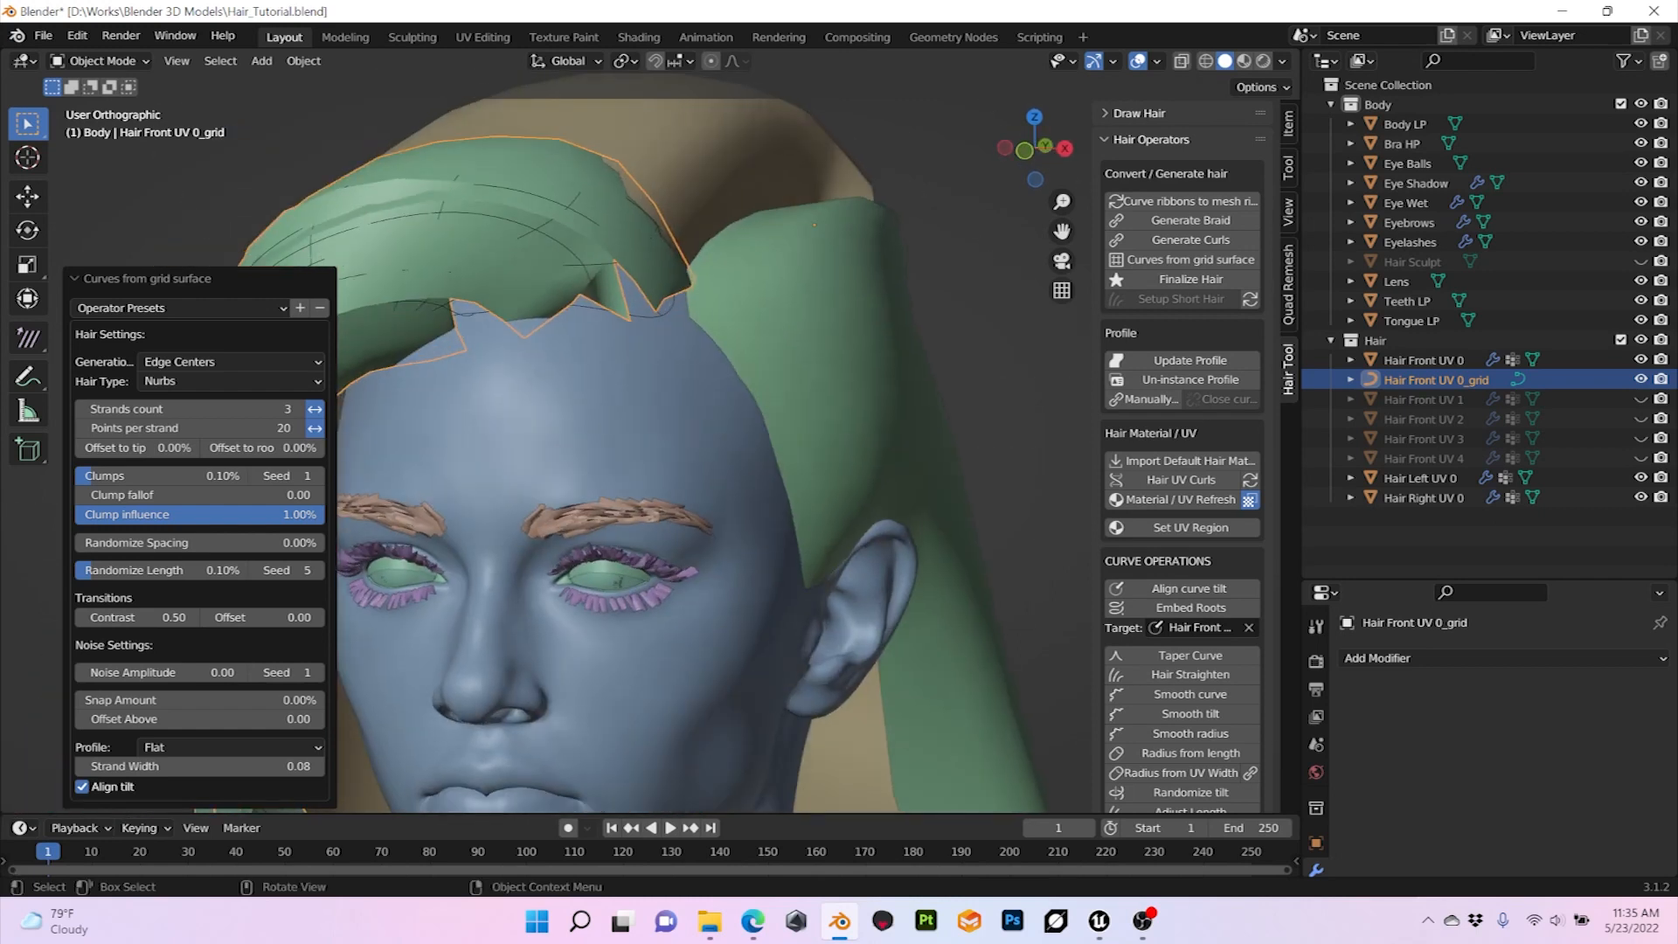
{"action": "middle_click_drag", "start_coordinate": [814, 225], "coordinate": [811, 490]}
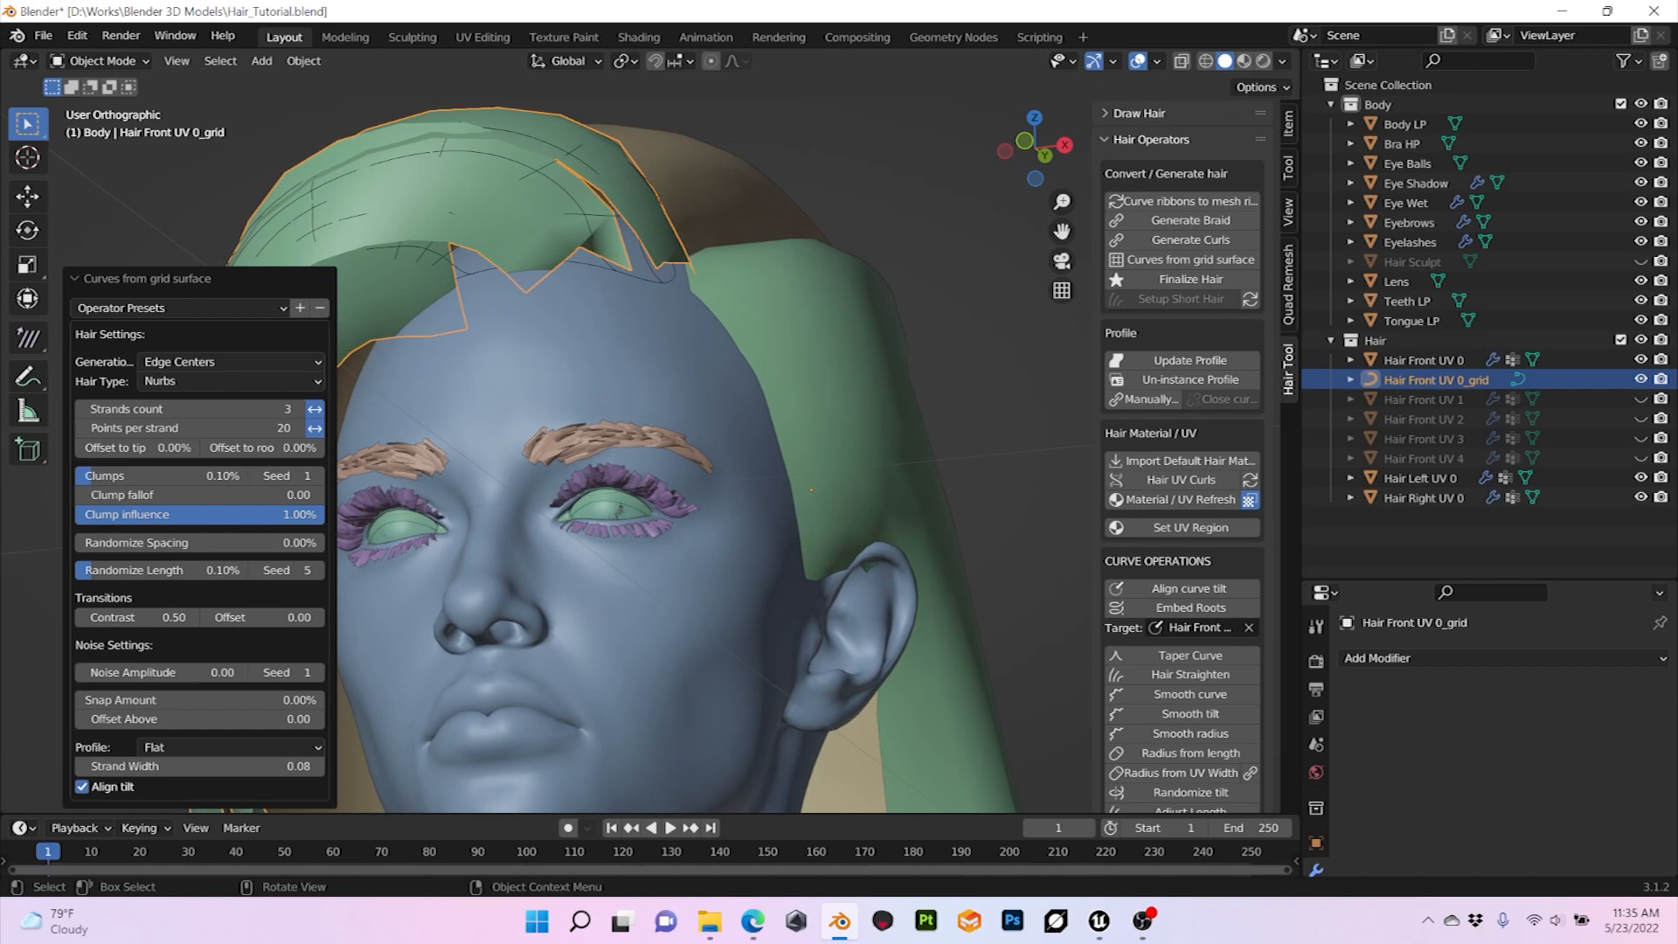
{"action": "mouse_move", "coordinate": [811, 489]}
{"action": "middle_mouse_down"}
{"action": "mouse_move", "coordinate": [796, 472]}
{"action": "mouse_move", "coordinate": [840, 477]}
{"action": "mouse_move", "coordinate": [802, 495]}
{"action": "middle_mouse_up"}
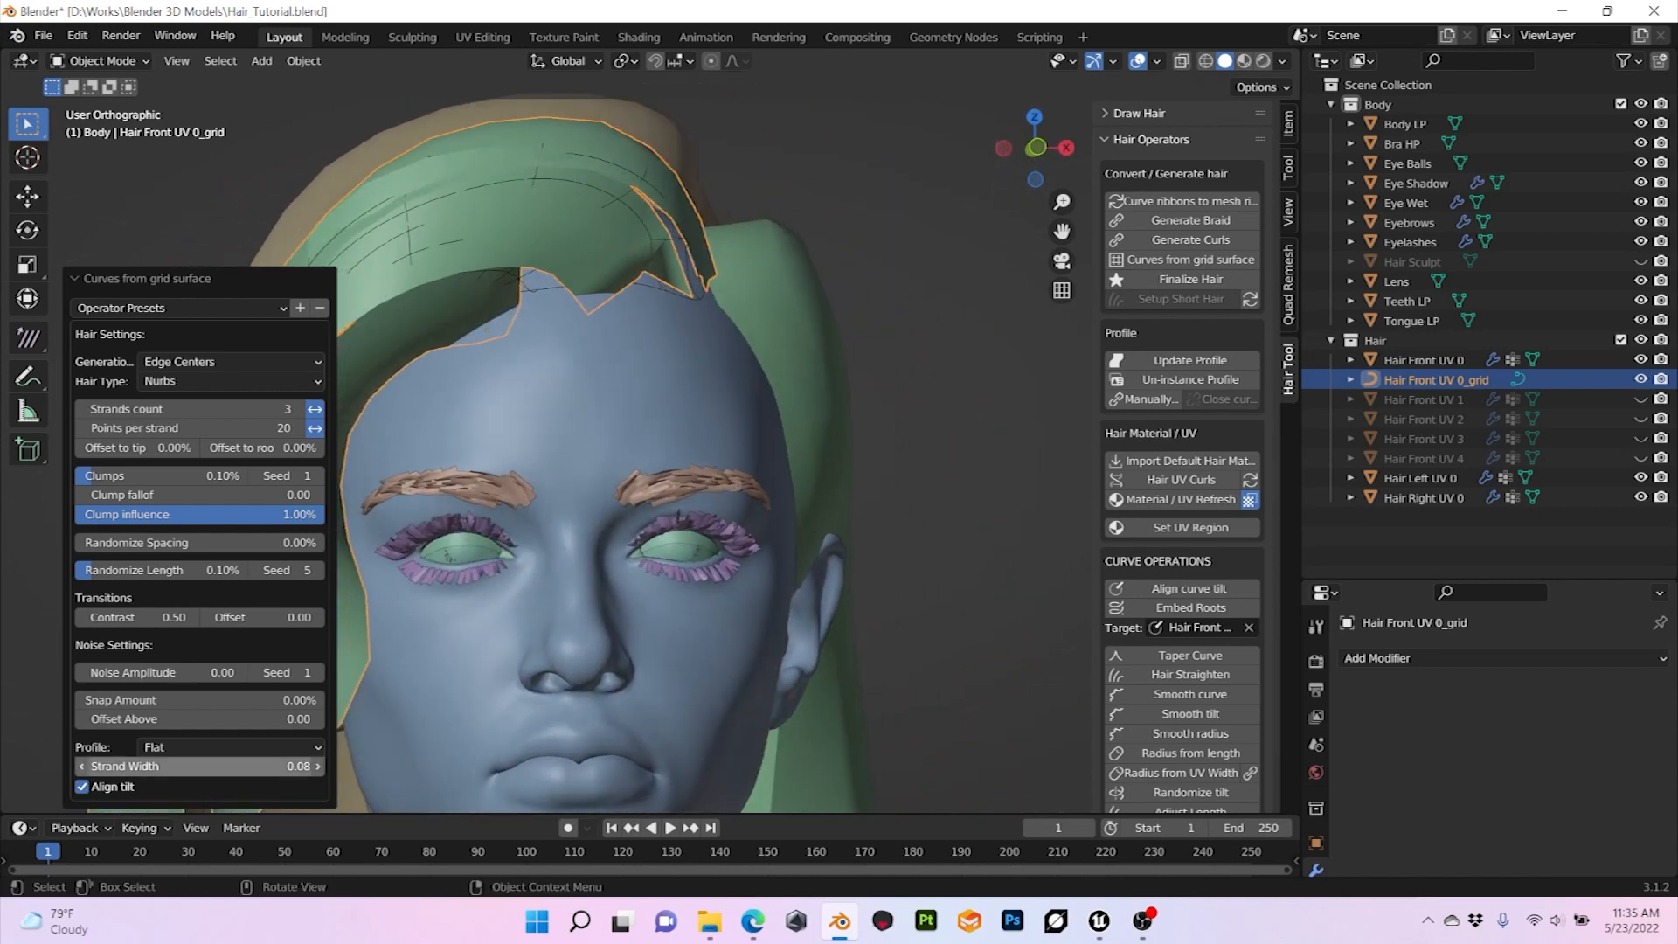
{"action": "left_click_drag", "start_coordinate": [201, 767], "coordinate": [178, 767]}
{"action": "middle_click_drag", "start_coordinate": [752, 489], "coordinate": [662, 492]}
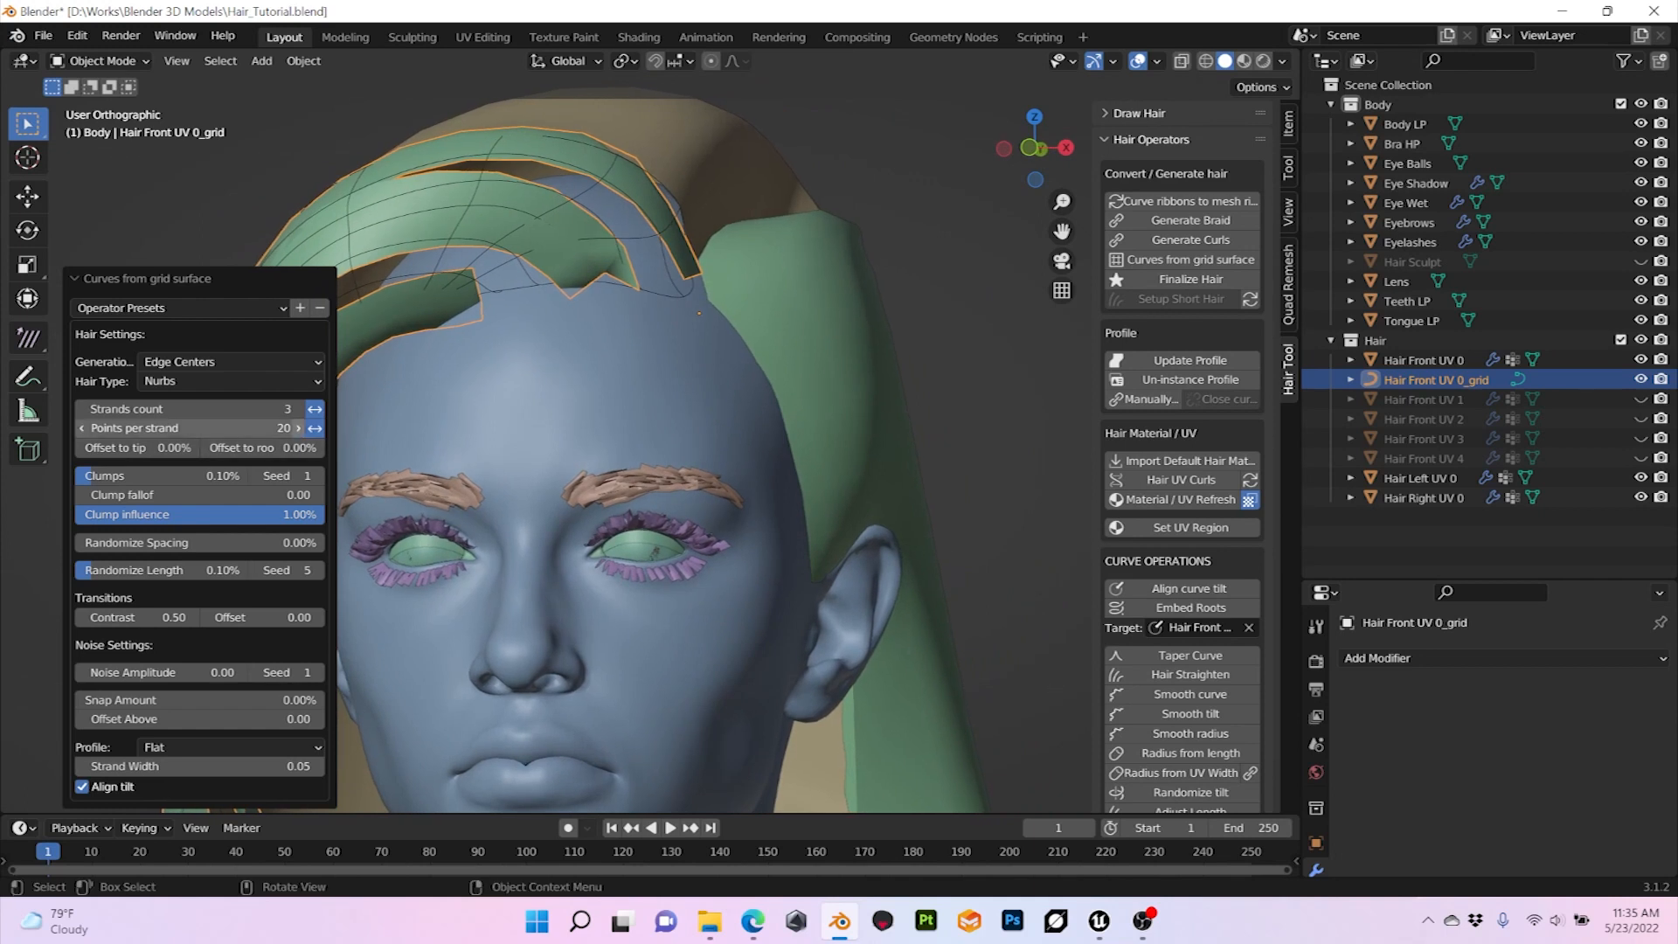
Step: Set the strands count of the front hair curves to 5 and check their coverage around the hairline
{"action": "left_click", "coordinate": [298, 408]}
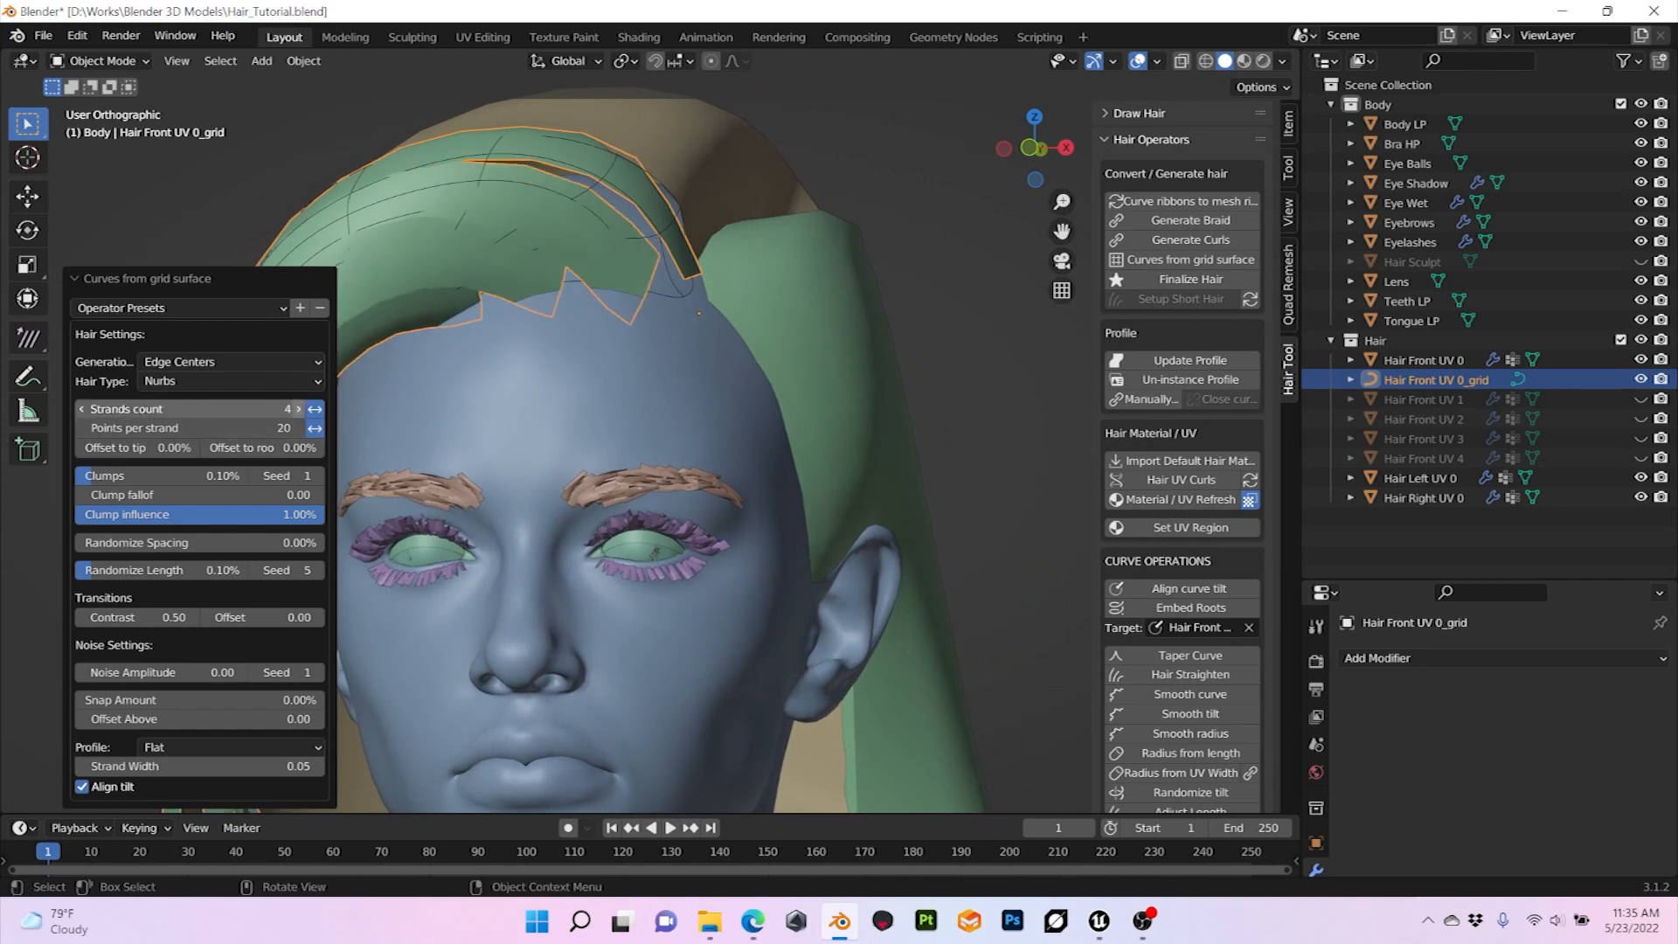
{"action": "left_click", "coordinate": [298, 408]}
{"action": "middle_click_drag", "start_coordinate": [524, 437], "coordinate": [692, 467]}
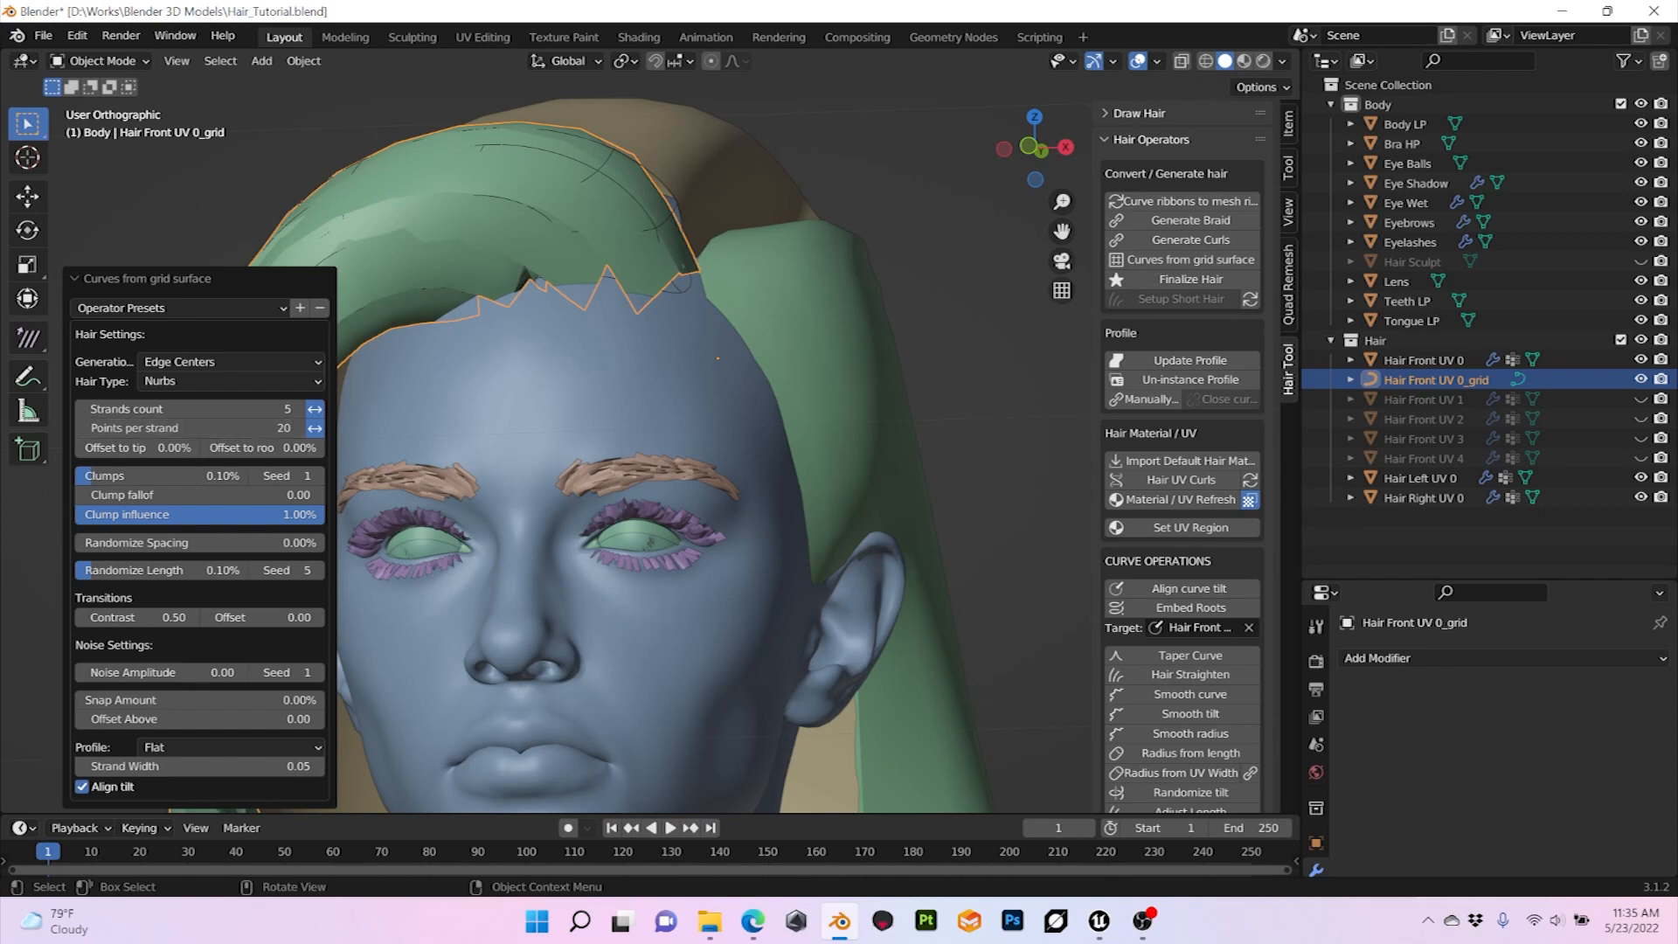
{"action": "middle_click_drag", "start_coordinate": [524, 455], "coordinate": [710, 459], "text": "shift"}
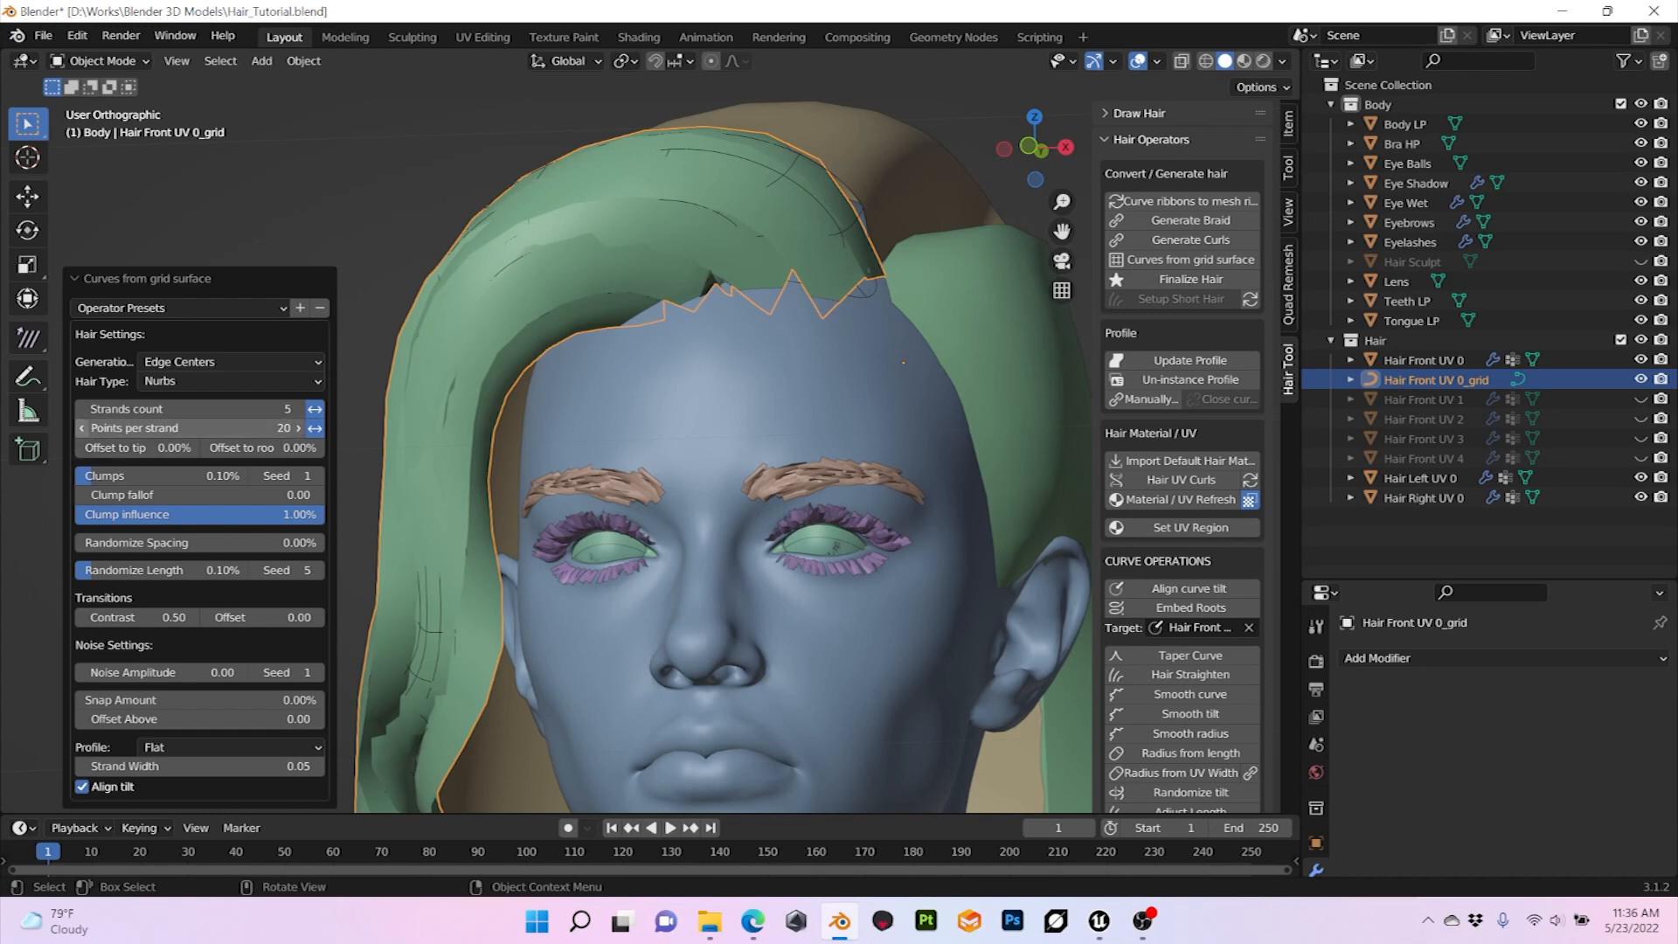
Step: Try 6 points per strand on the front hair curves, and raise the value gradually back to 20
{"action": "left_click_drag", "start_coordinate": [201, 429], "coordinate": [88, 429]}
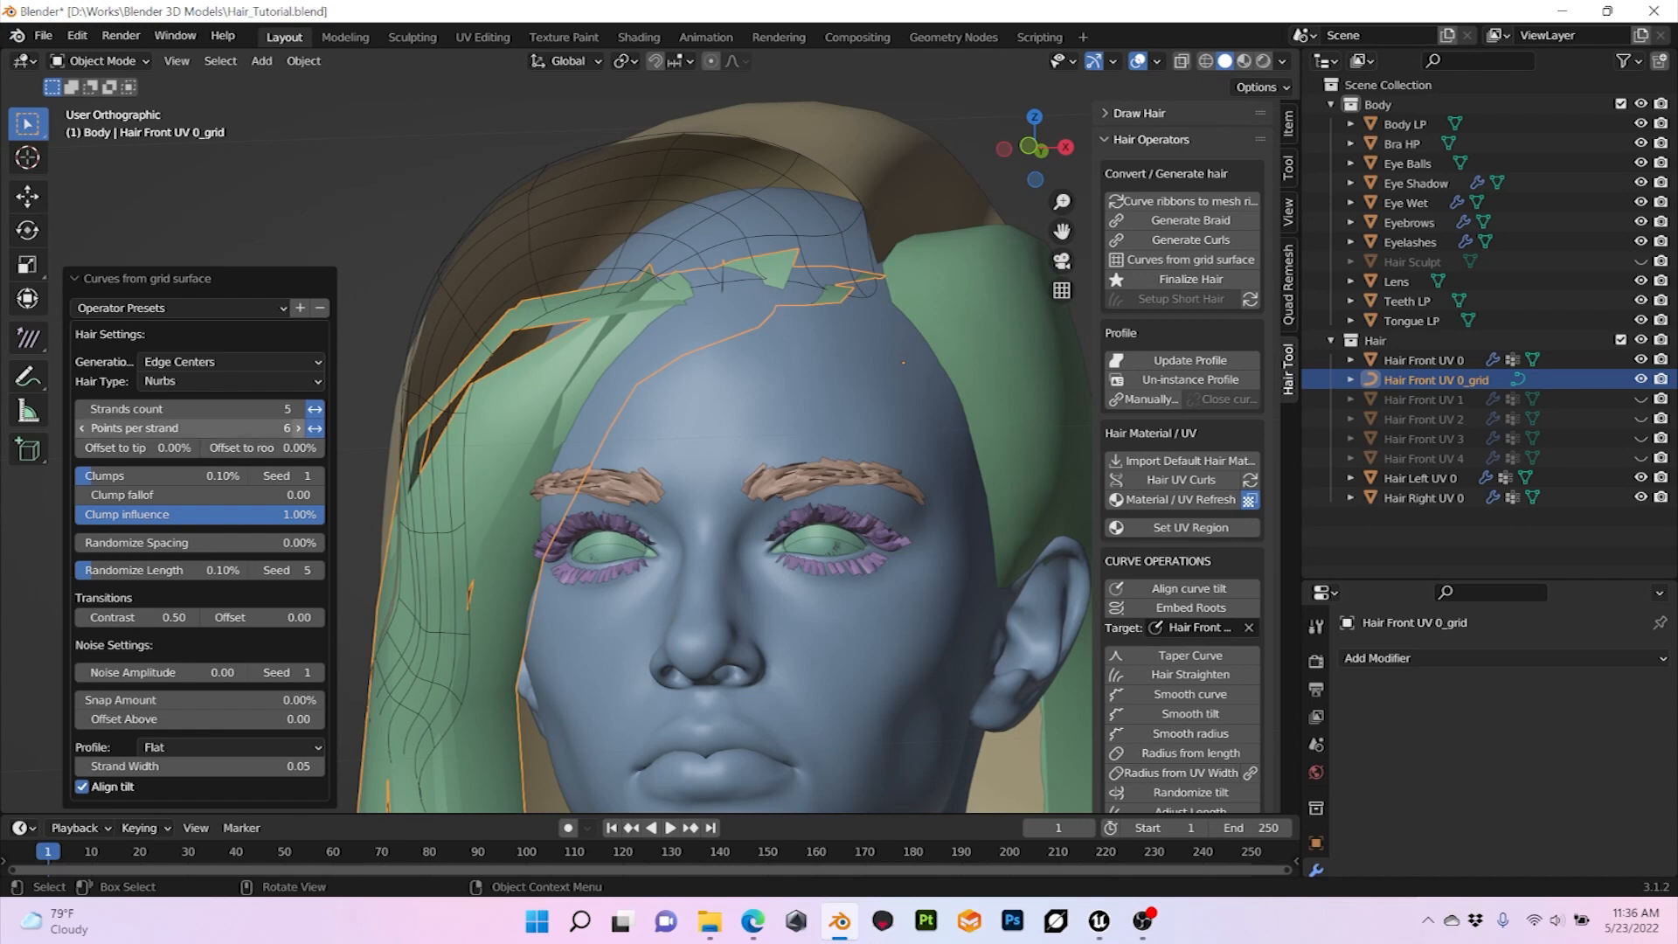
{"action": "left_click", "coordinate": [298, 428]}
{"action": "left_click", "coordinate": [298, 427]}
{"action": "left_click", "coordinate": [298, 427]}
{"action": "left_click", "coordinate": [298, 428]}
{"action": "left_click", "coordinate": [298, 428]}
{"action": "left_click", "coordinate": [298, 428]}
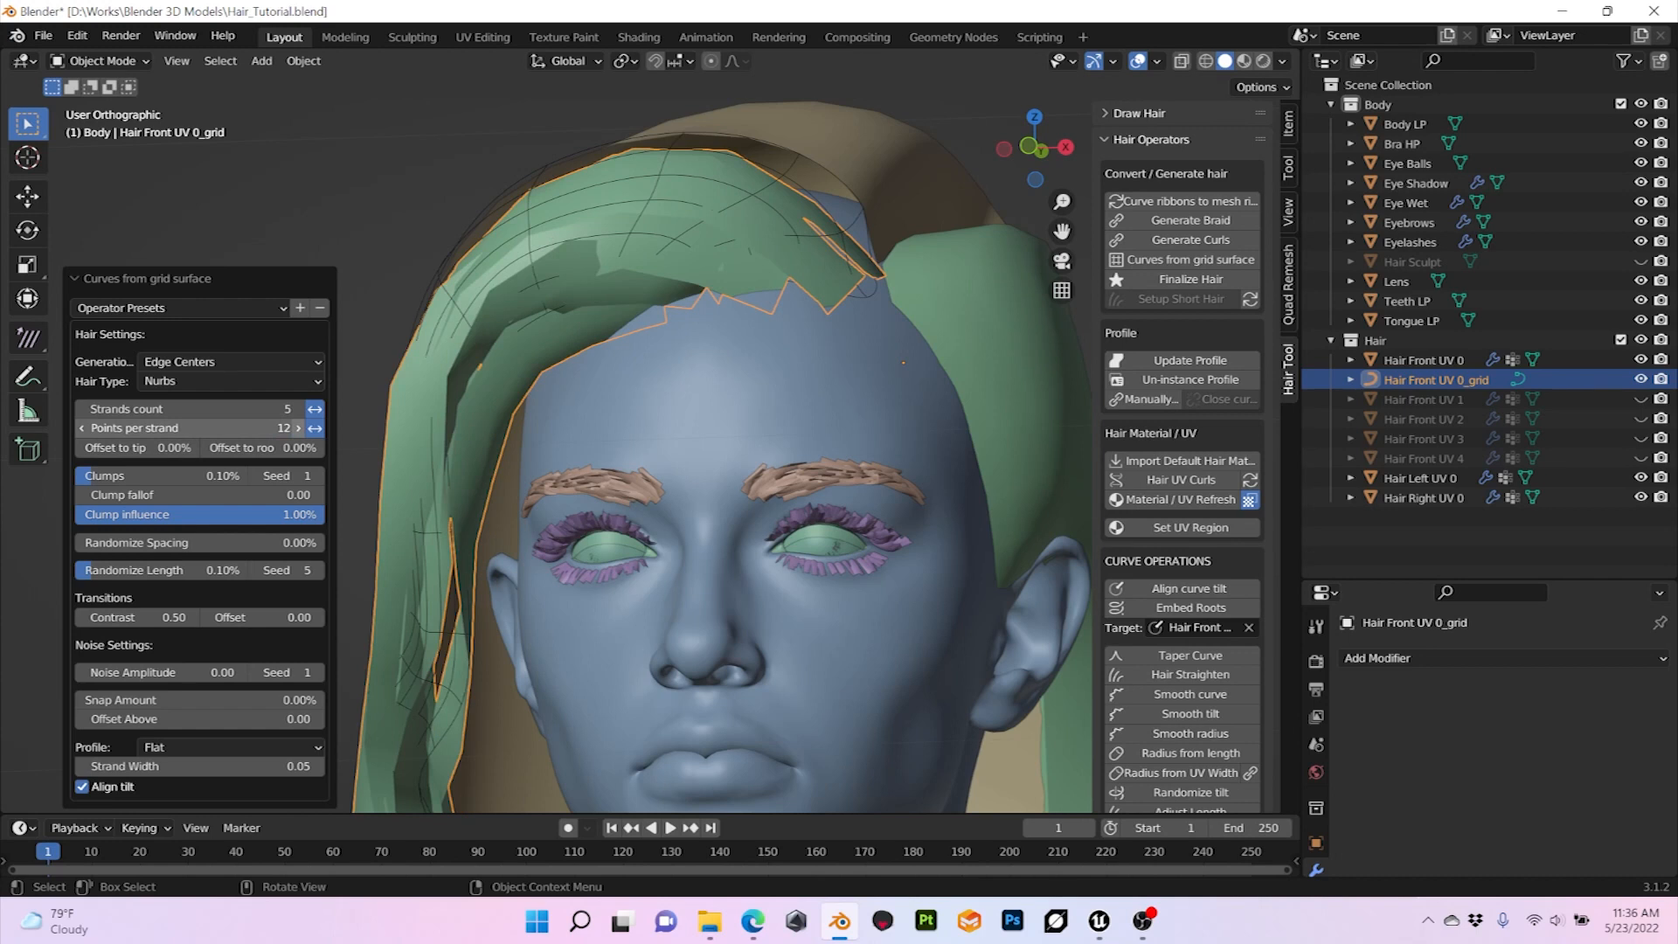
{"action": "left_click", "coordinate": [298, 427]}
{"action": "left_click", "coordinate": [299, 428]}
{"action": "left_click", "coordinate": [298, 428]}
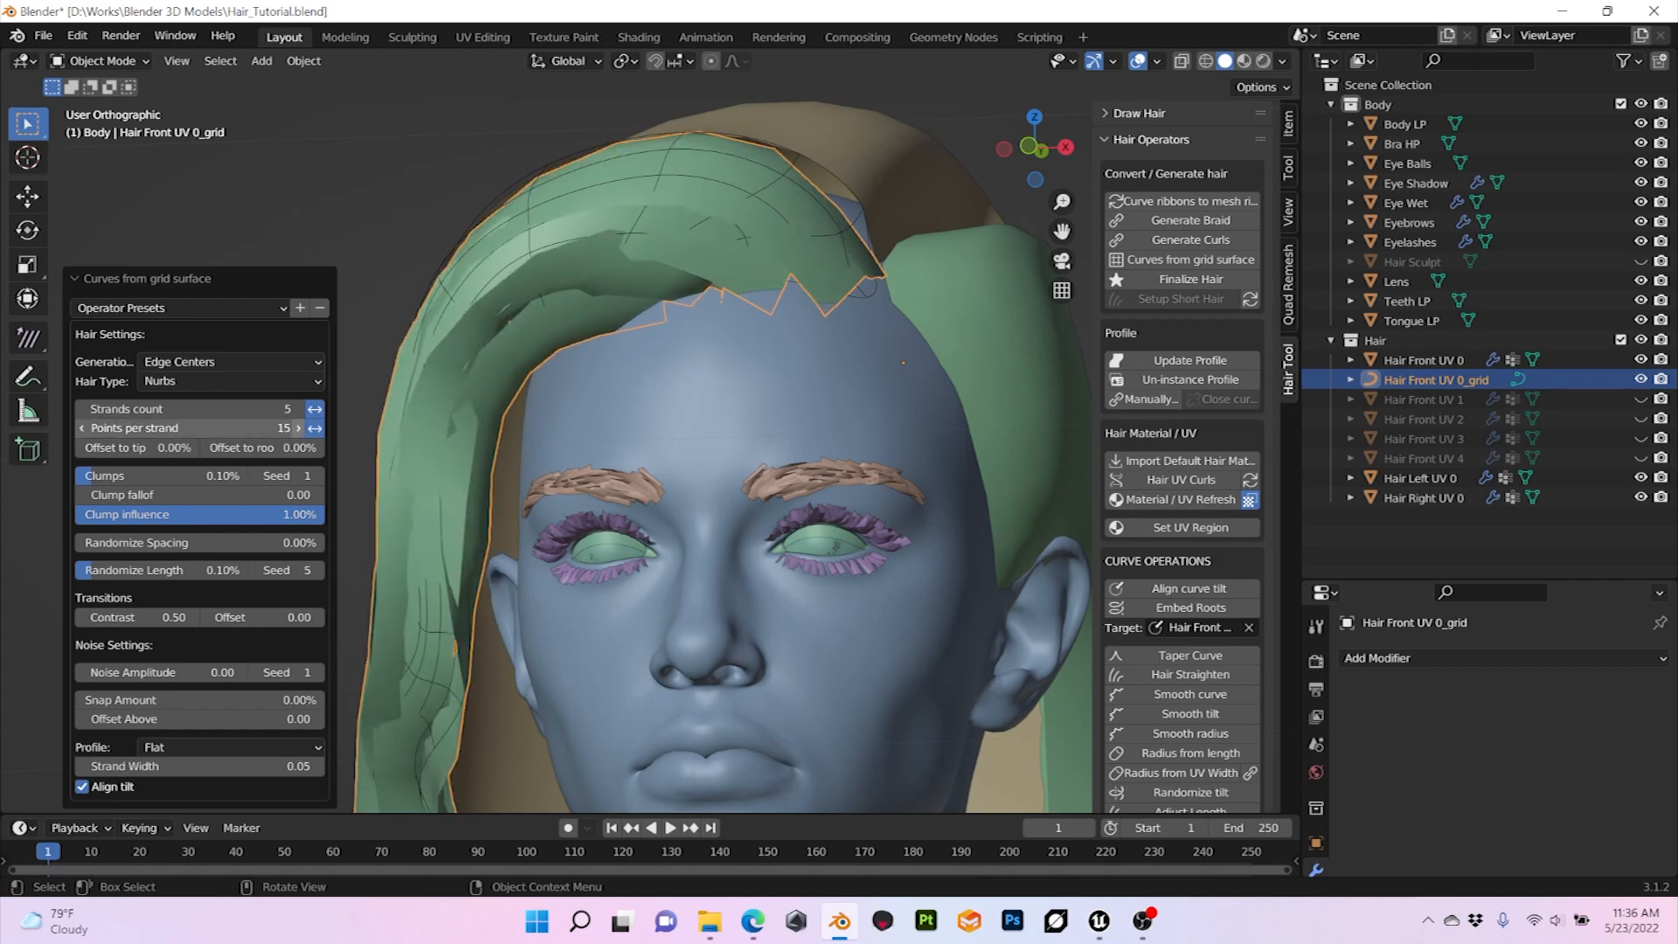
{"action": "left_click", "coordinate": [299, 428]}
{"action": "left_click", "coordinate": [298, 427]}
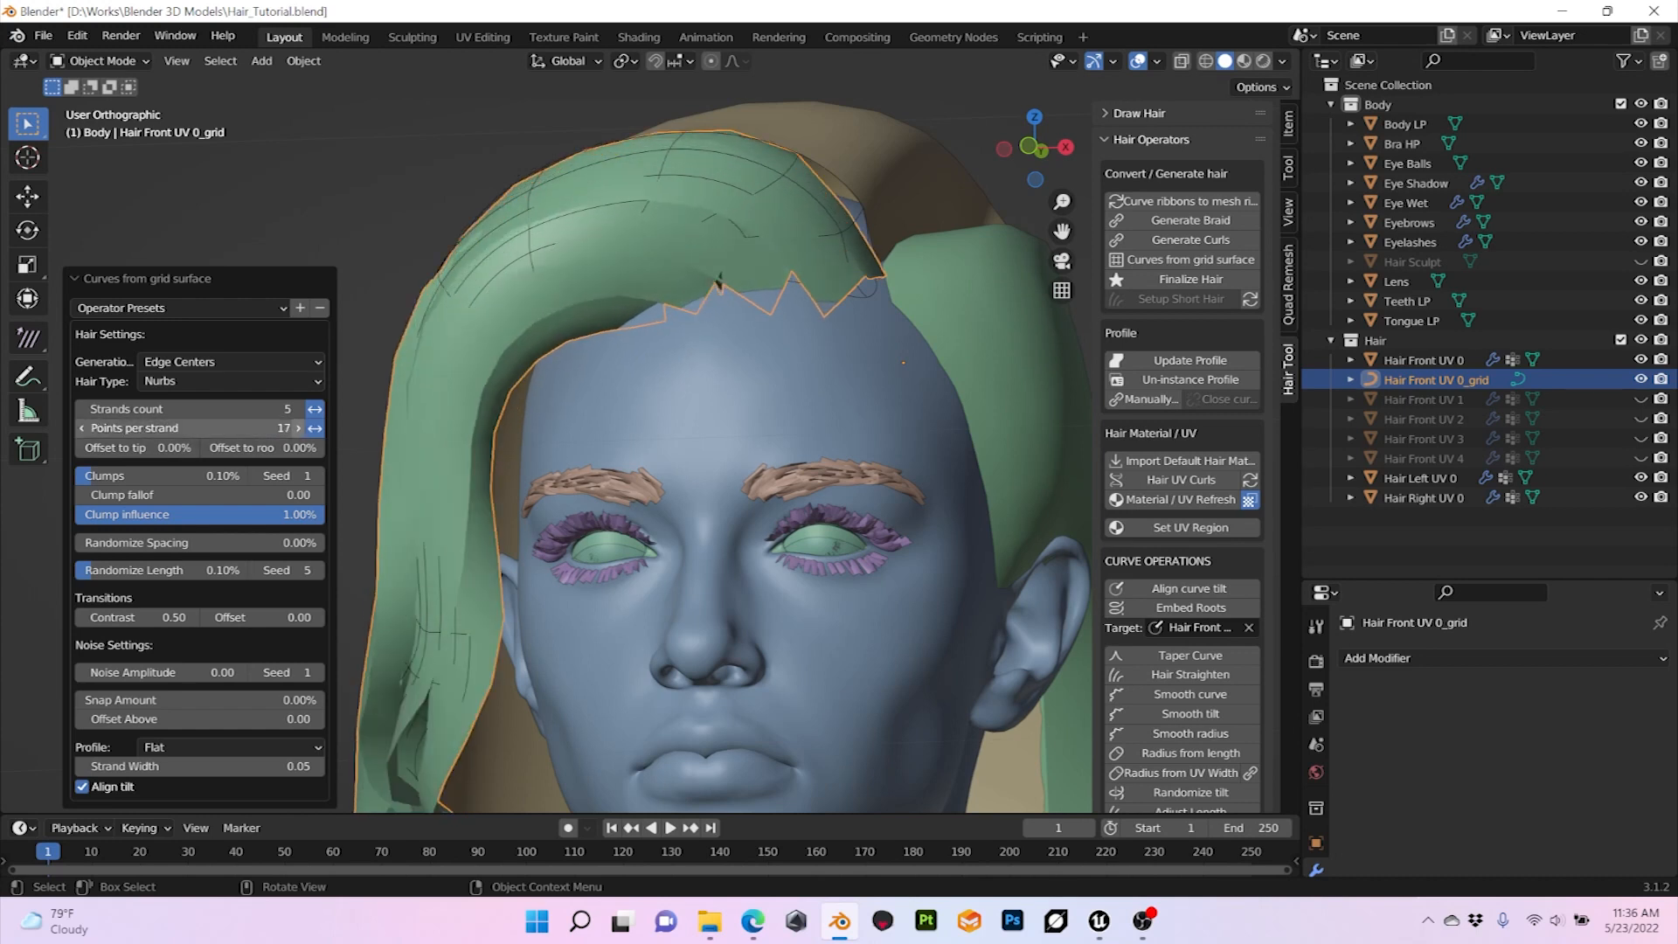
{"action": "left_click", "coordinate": [298, 427]}
{"action": "left_click", "coordinate": [298, 427]}
{"action": "left_click", "coordinate": [298, 428]}
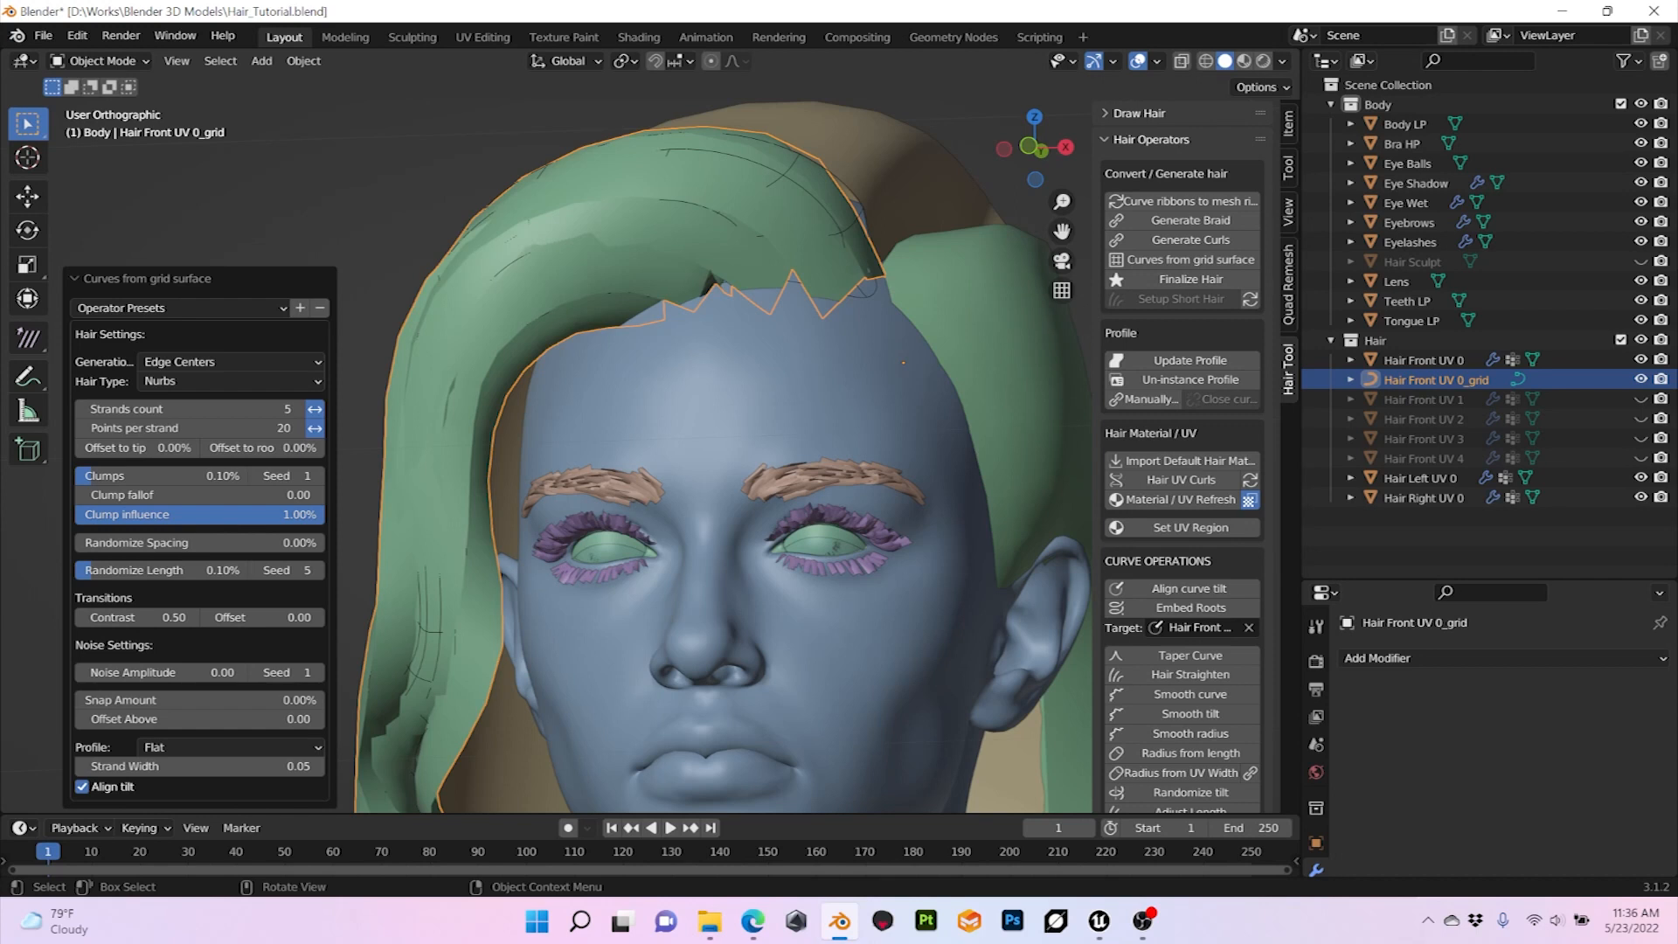
Step: Check the front hair curves from several angles and switch the viewport shading to Material Preview
{"action": "mouse_move", "coordinate": [699, 437]}
{"action": "middle_mouse_down"}
{"action": "mouse_move", "coordinate": [874, 437]}
{"action": "mouse_move", "coordinate": [719, 442]}
{"action": "middle_mouse_up"}
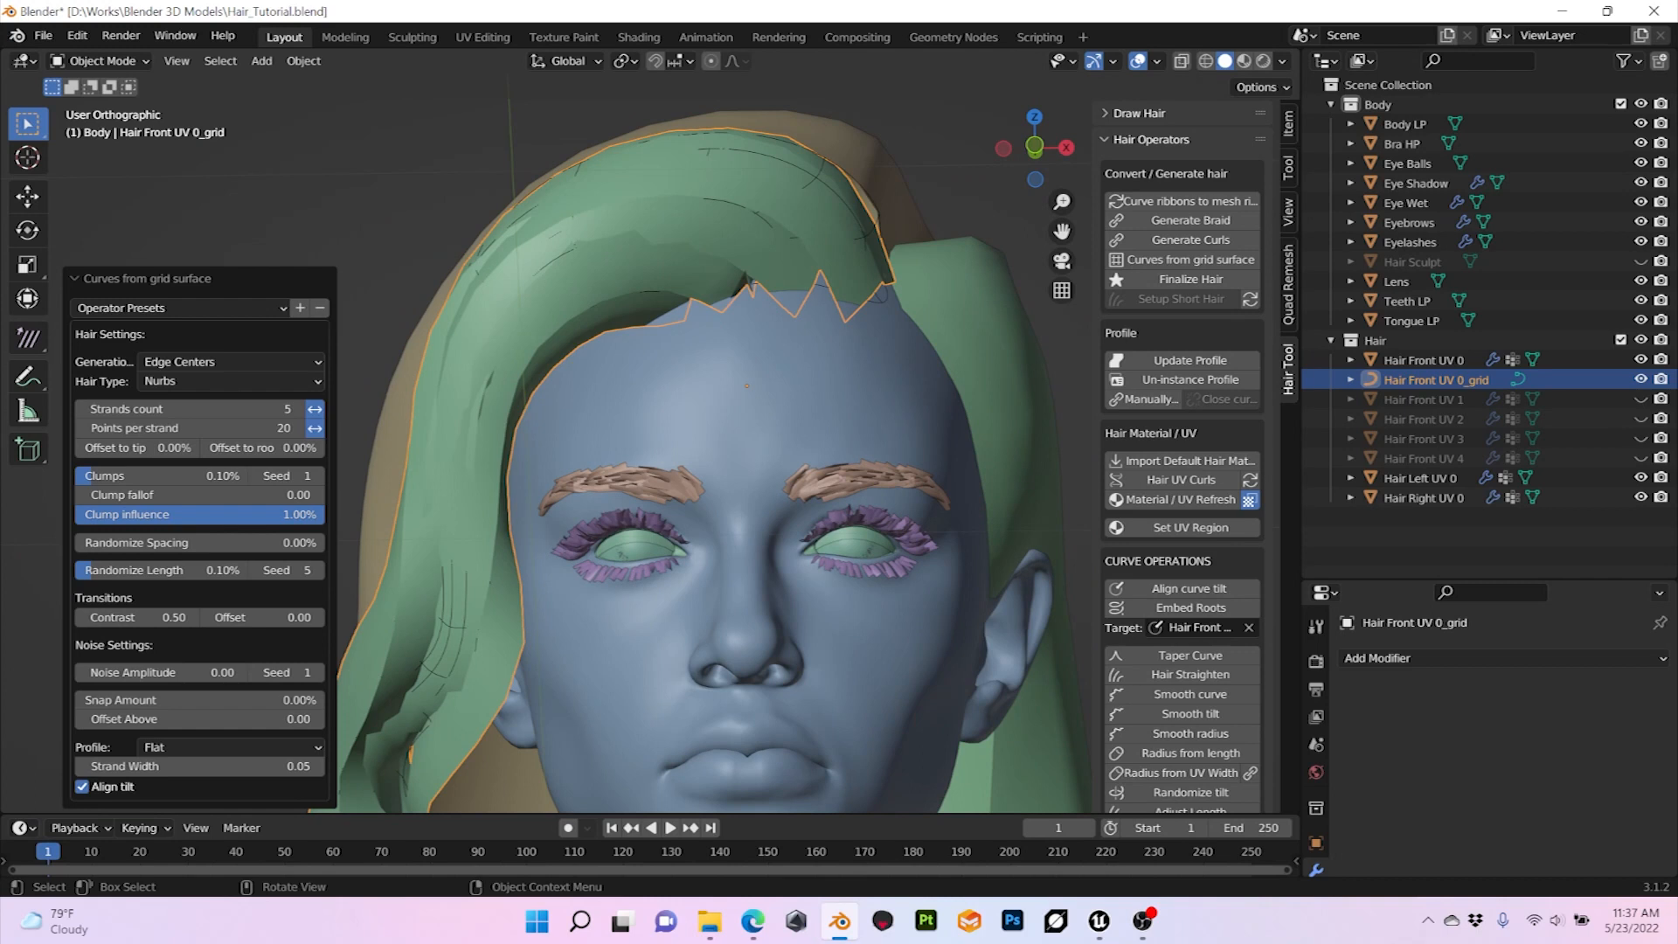
{"action": "mouse_move", "coordinate": [719, 441]}
{"action": "middle_mouse_down"}
{"action": "mouse_move", "coordinate": [813, 433]}
{"action": "mouse_move", "coordinate": [743, 435]}
{"action": "middle_mouse_up"}
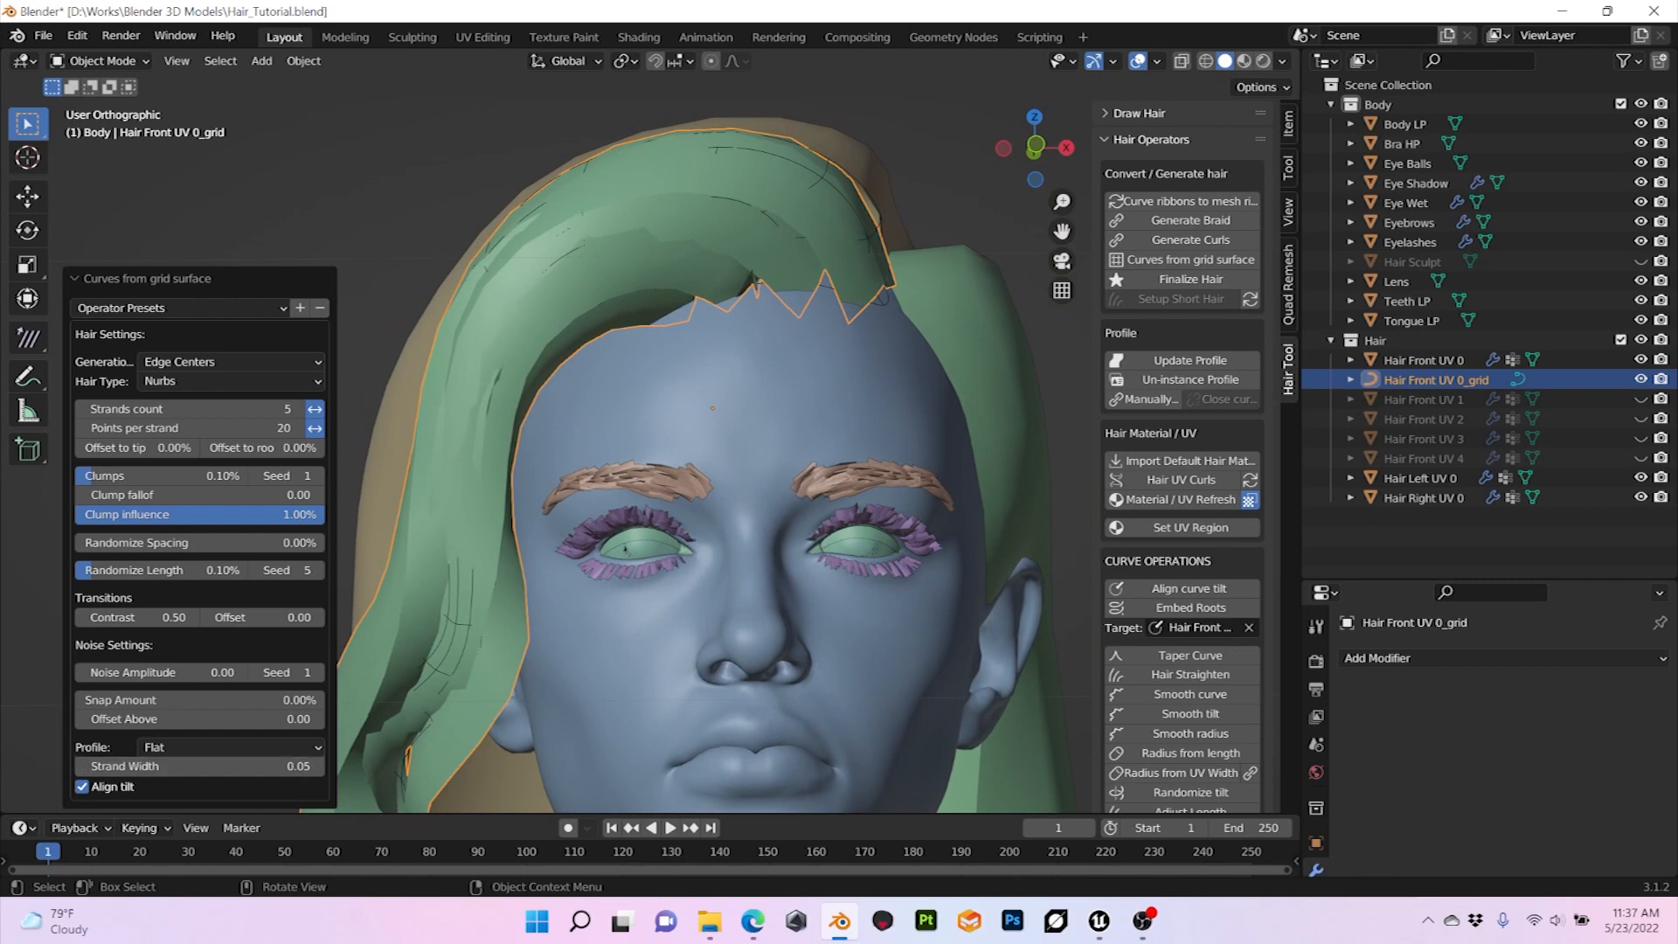
{"action": "middle_click_drag", "start_coordinate": [712, 437], "coordinate": [812, 619]}
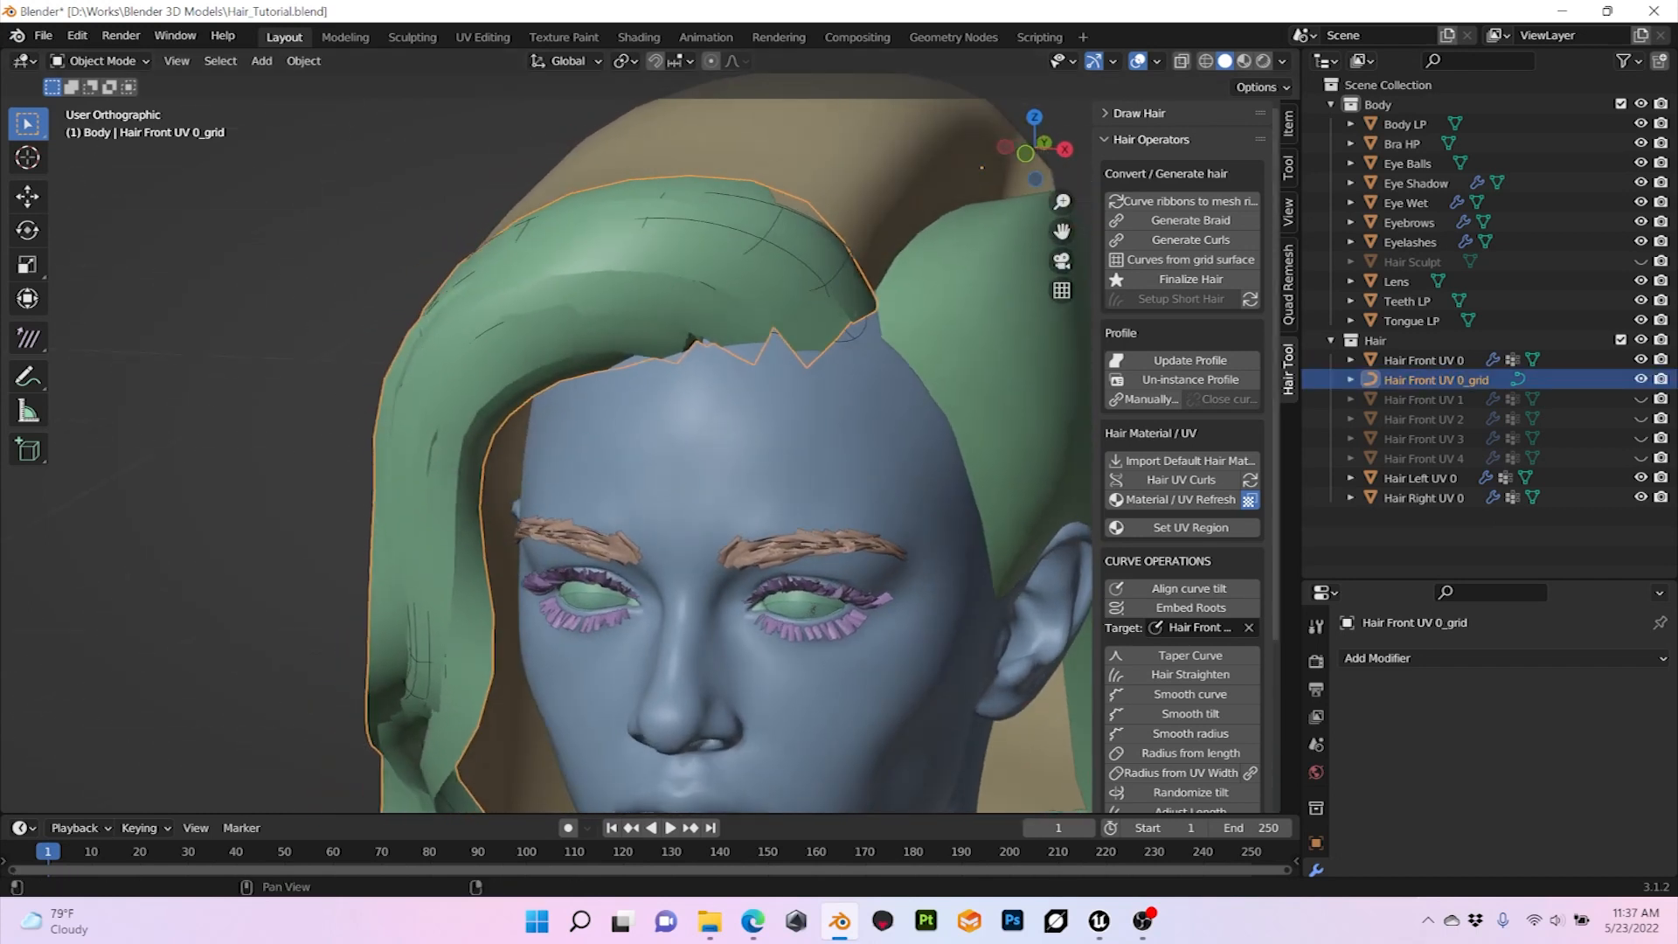
{"action": "left_click", "coordinate": [1244, 60]}
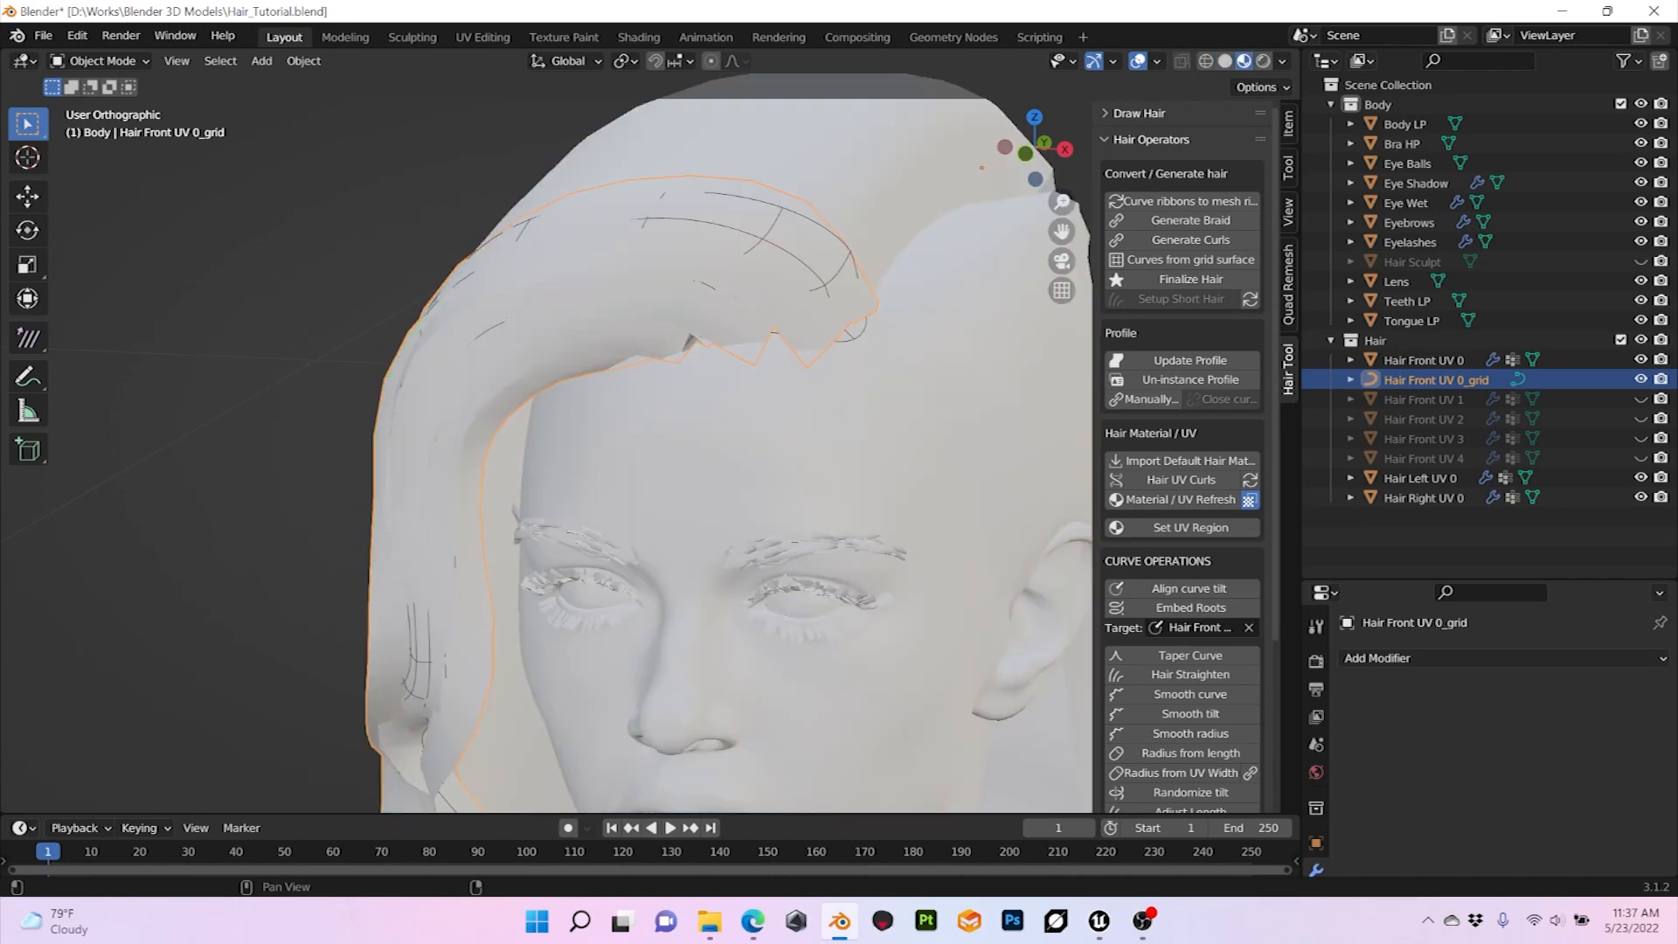
{"action": "mouse_move", "coordinate": [815, 613]}
{"action": "middle_mouse_down"}
{"action": "mouse_move", "coordinate": [874, 591]}
{"action": "mouse_move", "coordinate": [780, 612]}
{"action": "mouse_move", "coordinate": [834, 601]}
{"action": "middle_mouse_up"}
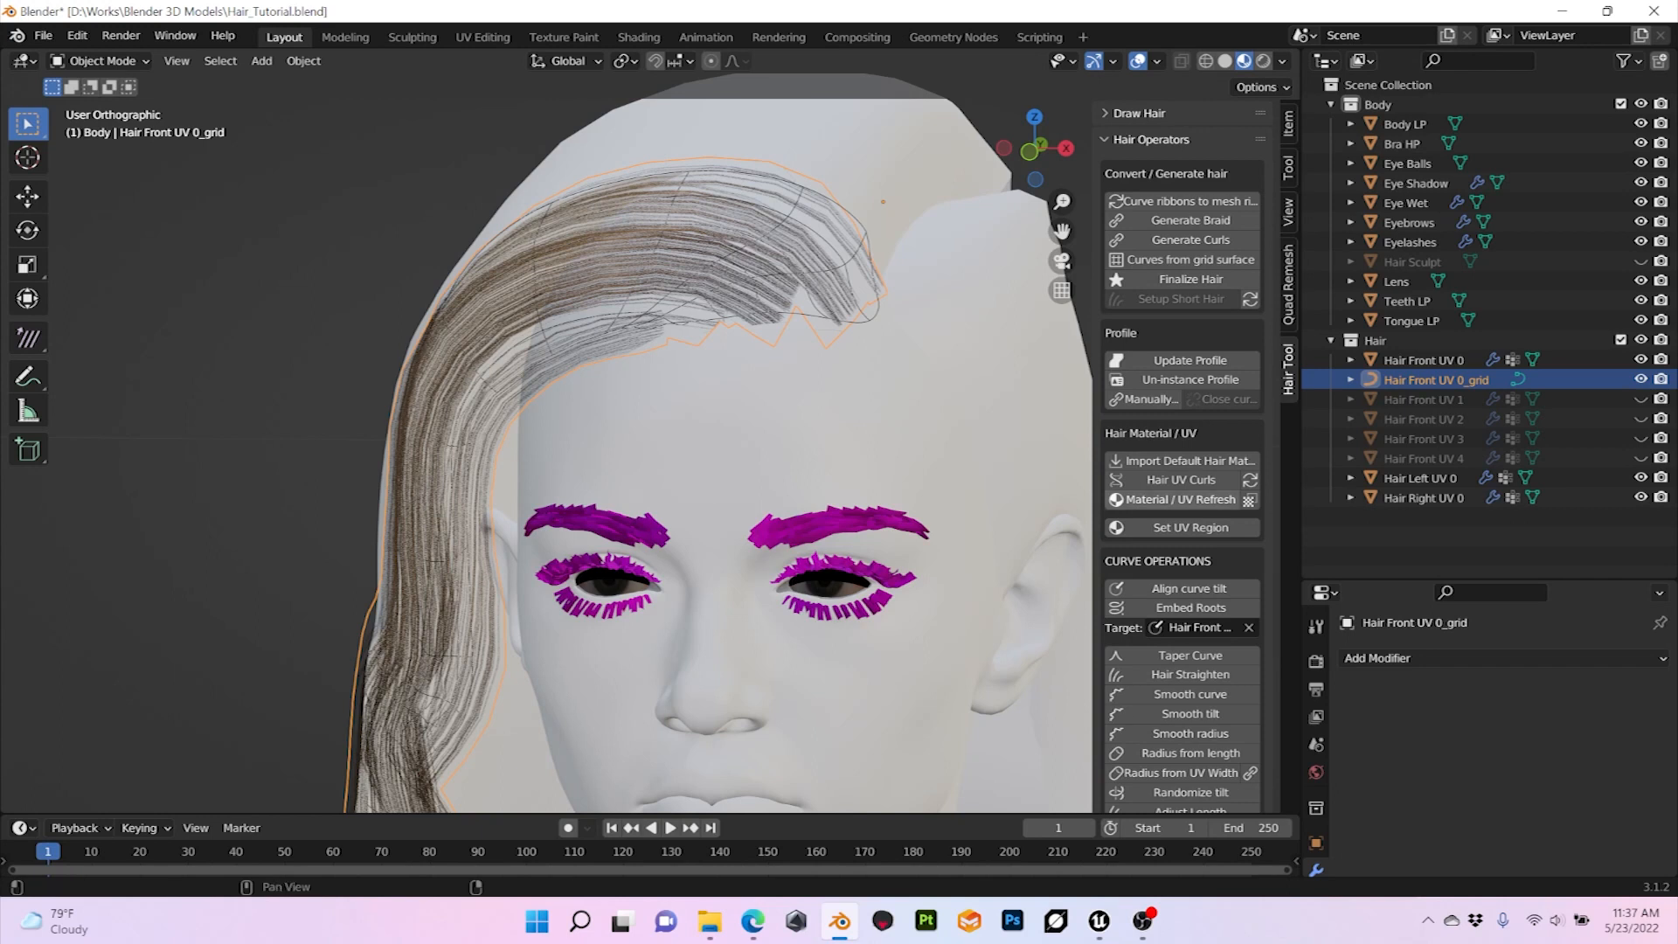
Step: Set the UV region of the Hair Front UV 0_grid strands to region 0
{"action": "left_click", "coordinate": [1191, 527]}
{"action": "left_click", "coordinate": [199, 575]}
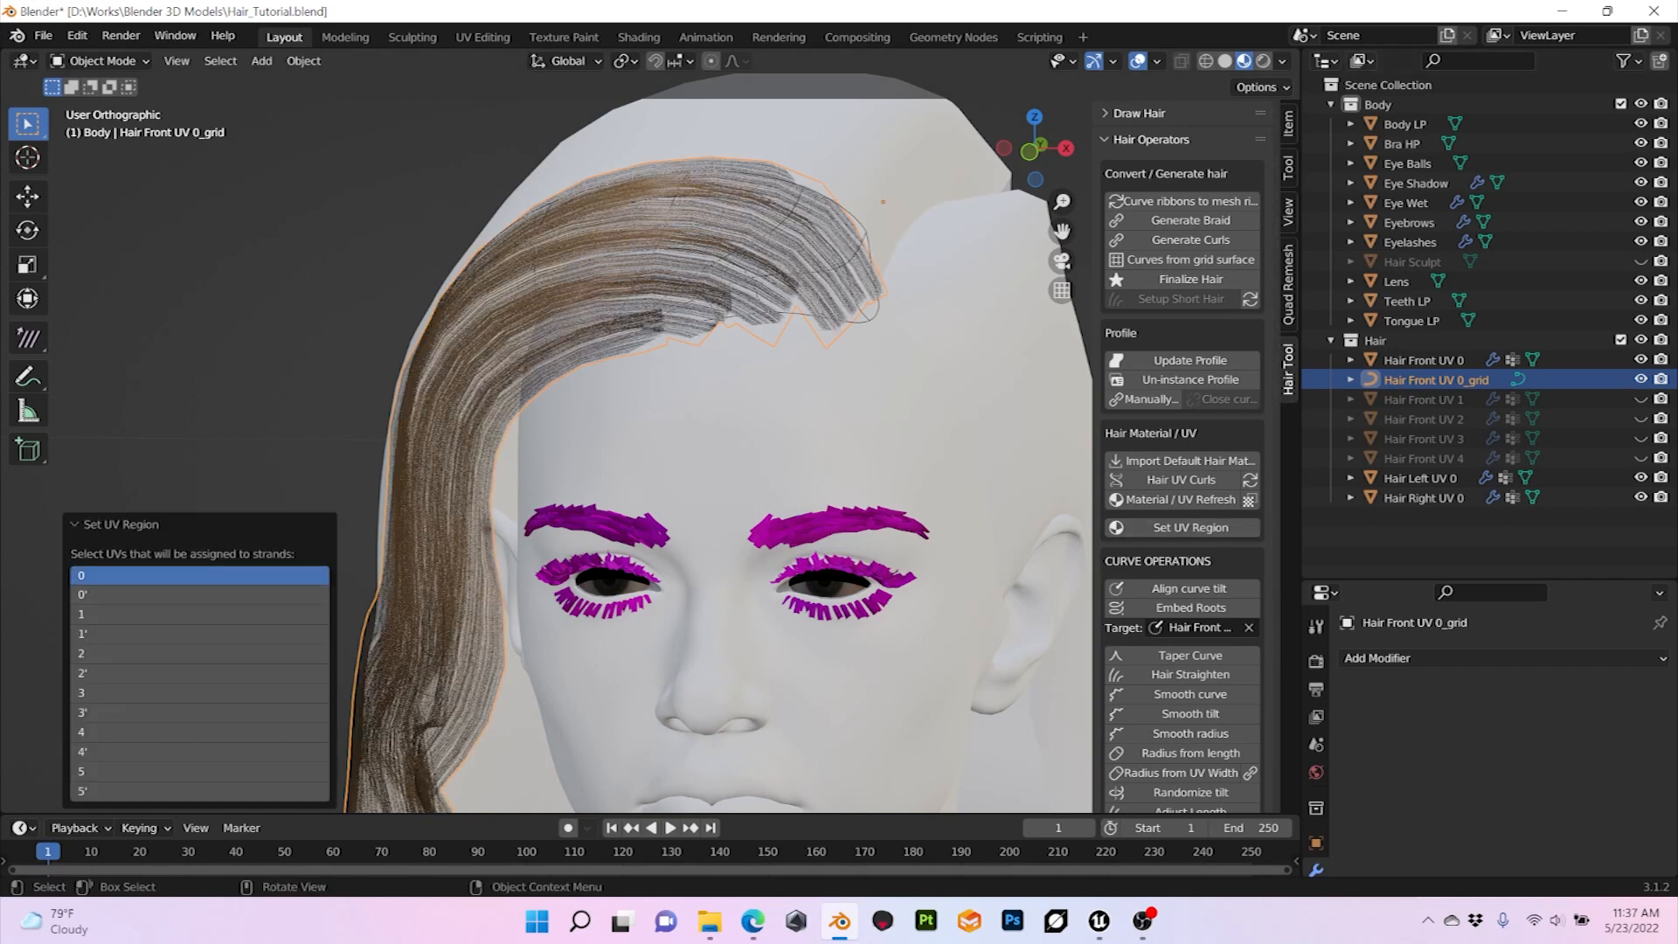
Step: Add UV region 0' to the regions assigned to the Hair Front UV 0_grid strands and check the hair
{"action": "left_click", "coordinate": [199, 595], "text": "shift"}
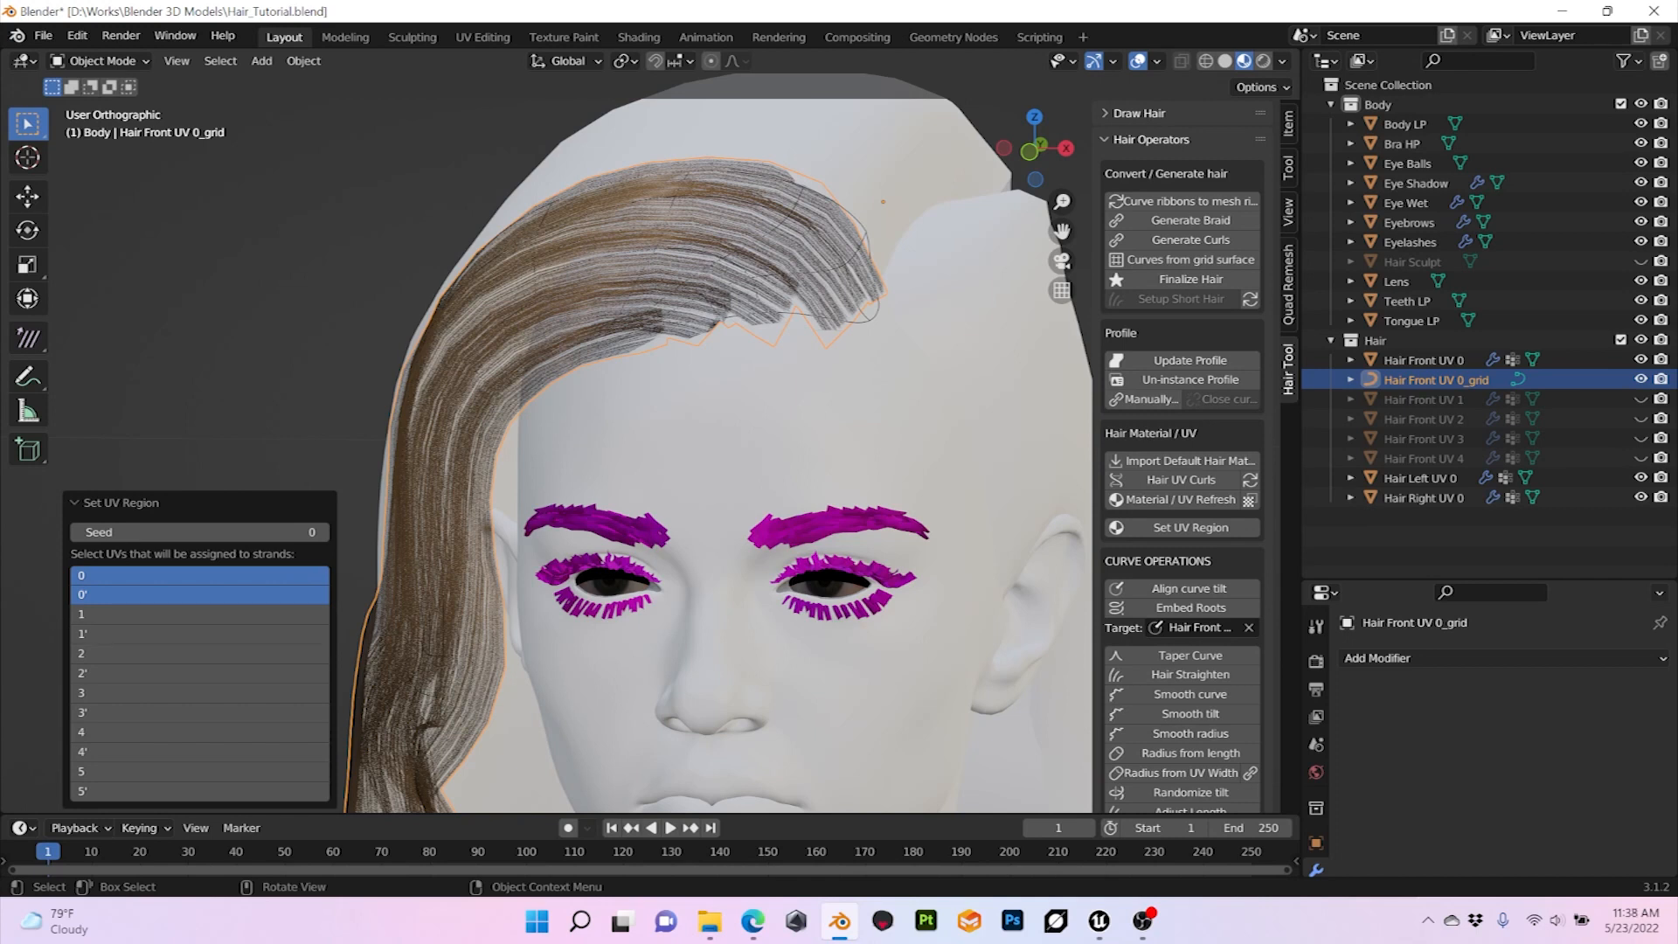
{"action": "left_click", "coordinate": [121, 503]}
{"action": "left_click", "coordinate": [262, 375]}
{"action": "mouse_move", "coordinate": [262, 376]}
{"action": "middle_mouse_down"}
{"action": "mouse_move", "coordinate": [188, 323]}
{"action": "mouse_move", "coordinate": [262, 372]}
{"action": "mouse_move", "coordinate": [166, 376]}
{"action": "mouse_move", "coordinate": [271, 365]}
{"action": "mouse_move", "coordinate": [219, 385]}
{"action": "mouse_move", "coordinate": [250, 378]}
{"action": "middle_mouse_up"}
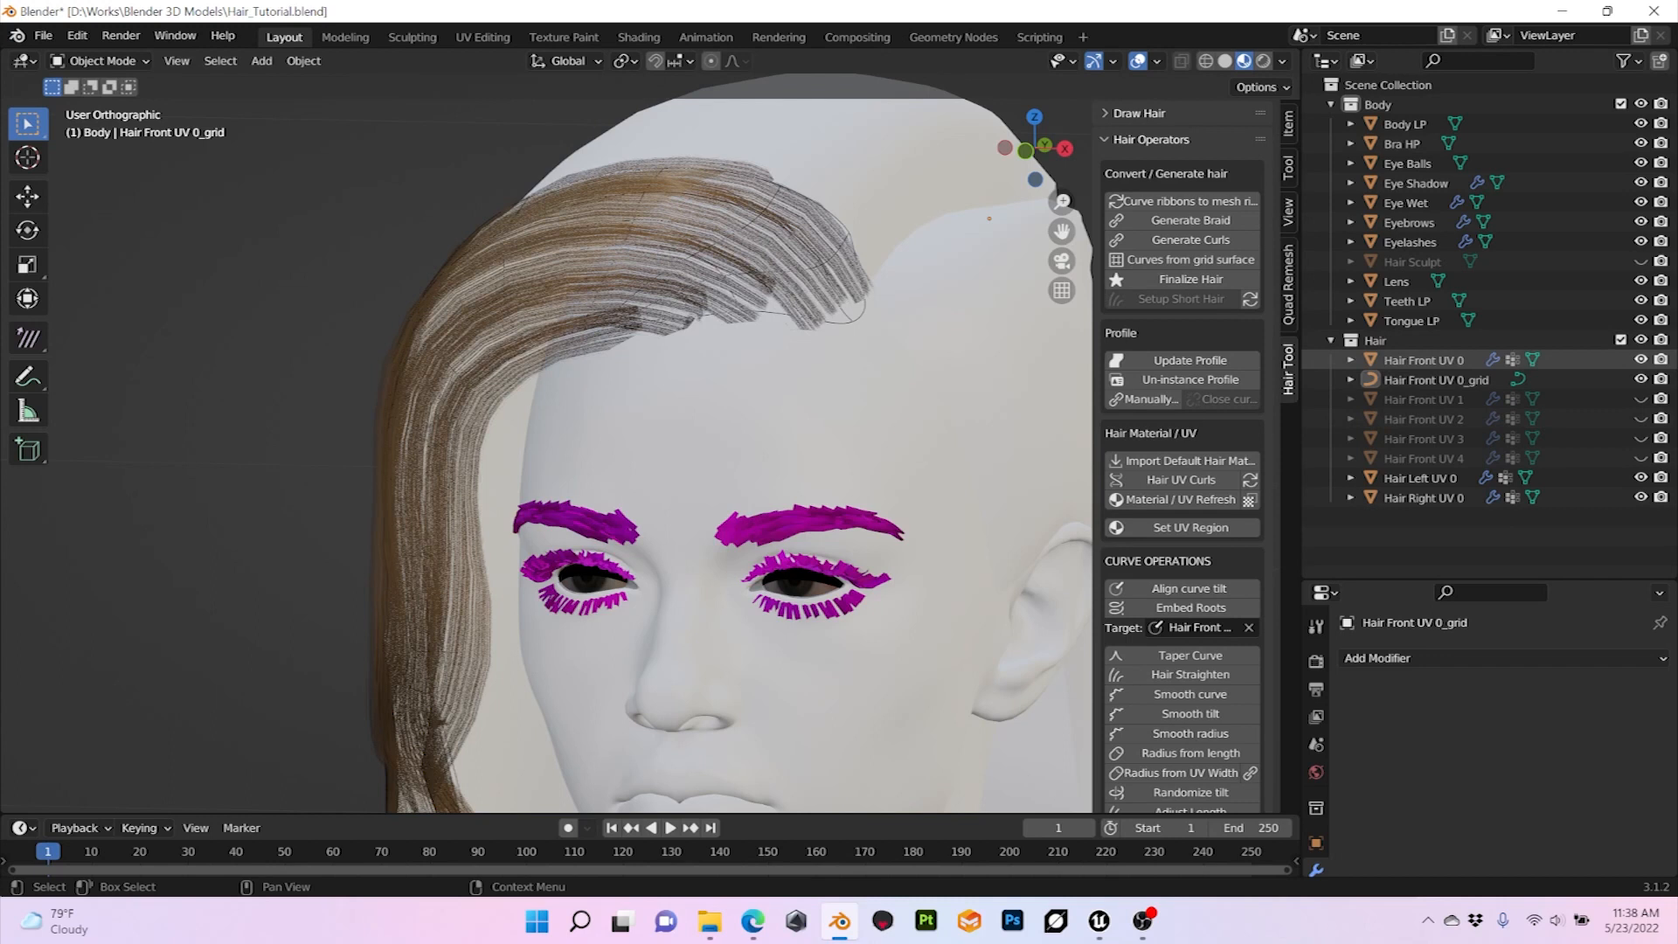
Step: Hide the Hair Front UV 0 surface and unhide the Hair Front UV 1 surface
{"action": "left_click", "coordinate": [1641, 360]}
{"action": "mouse_move", "coordinate": [524, 393]}
{"action": "middle_mouse_down"}
{"action": "mouse_move", "coordinate": [559, 393]}
{"action": "mouse_move", "coordinate": [546, 401]}
{"action": "middle_mouse_up"}
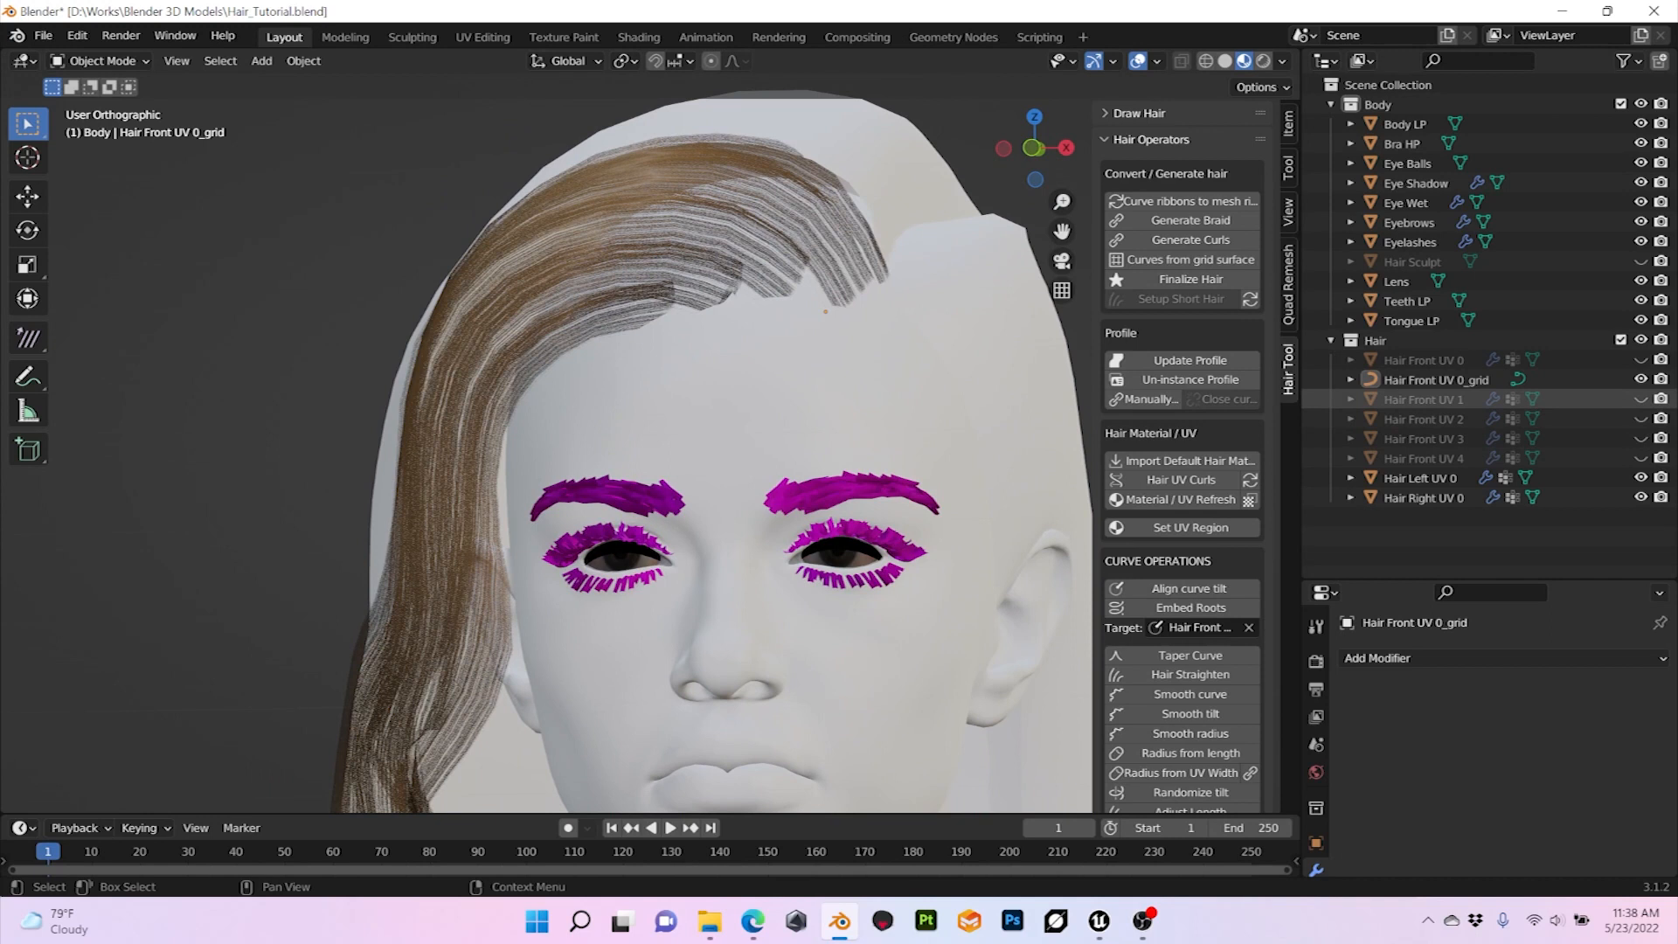
{"action": "left_click", "coordinate": [1641, 398]}
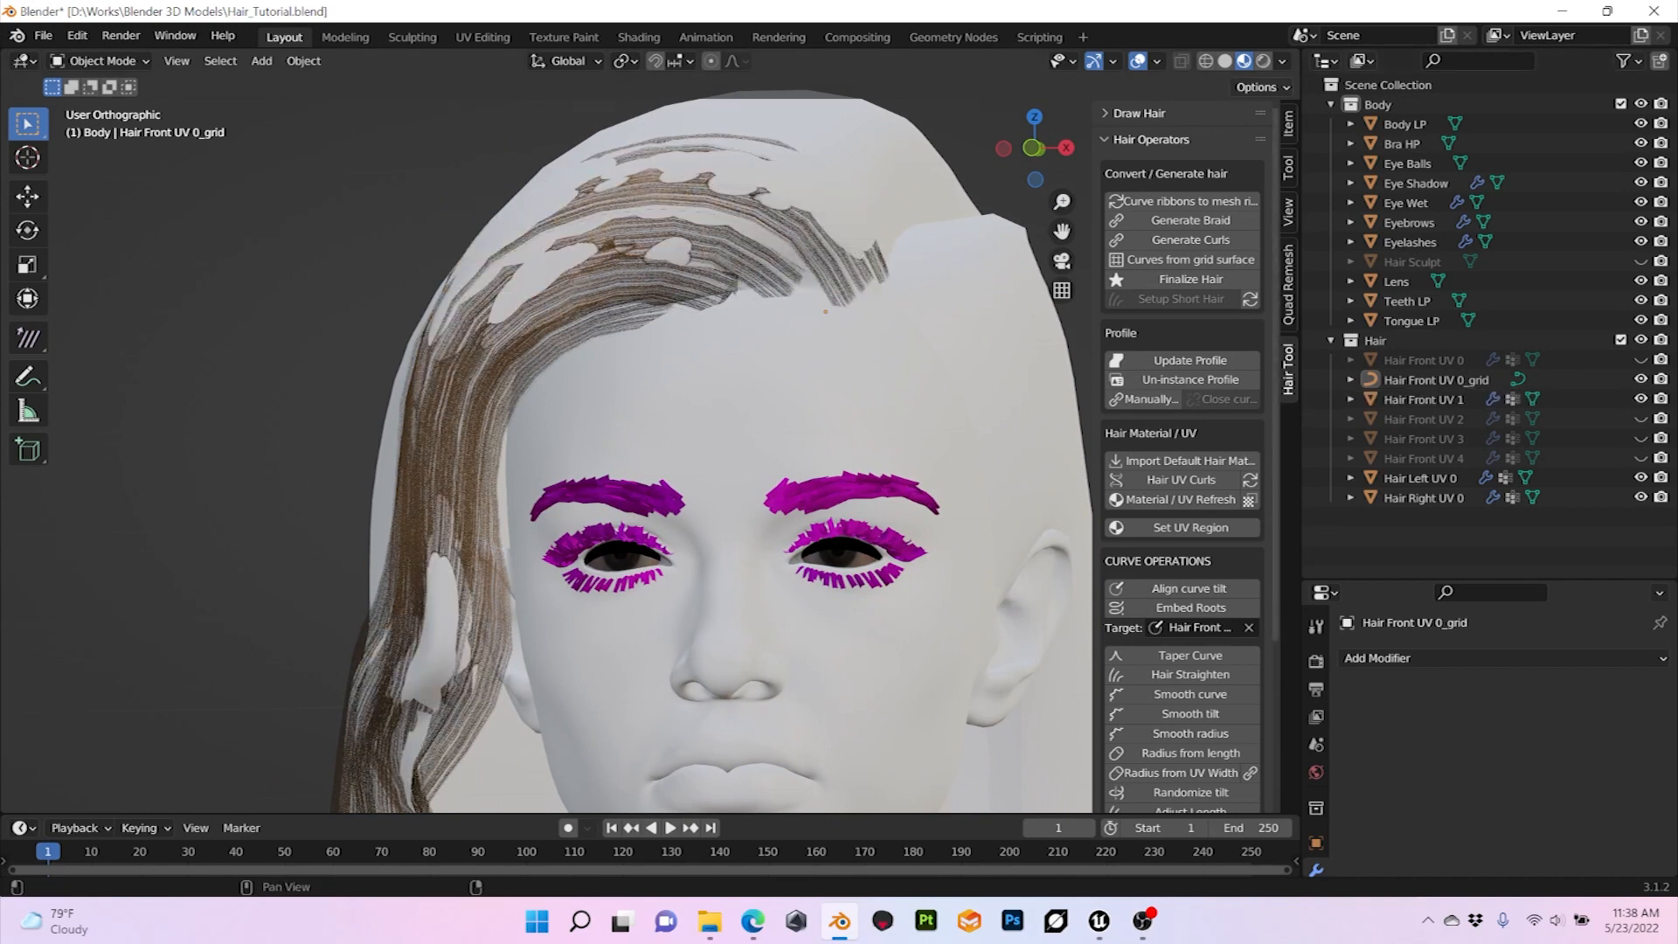
Step: In Solid shading, generate curves from the Hair Front UV 1 grid surface with a strand width of 0.04
{"action": "left_click", "coordinate": [1281, 61]}
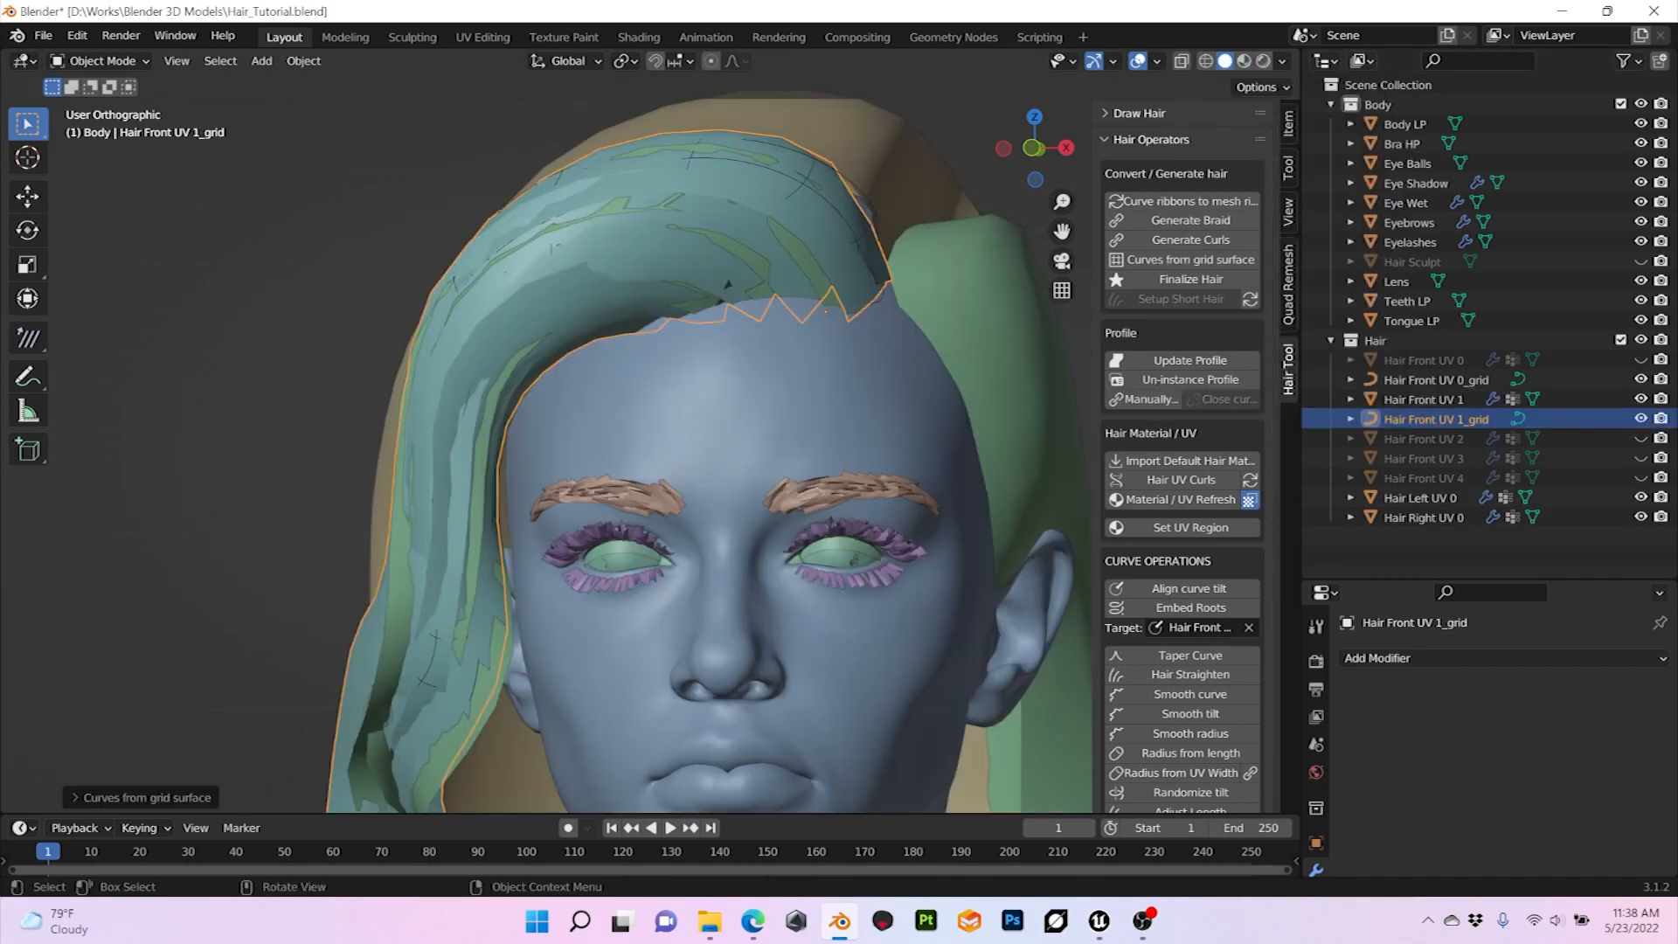
{"action": "left_click", "coordinate": [141, 797]}
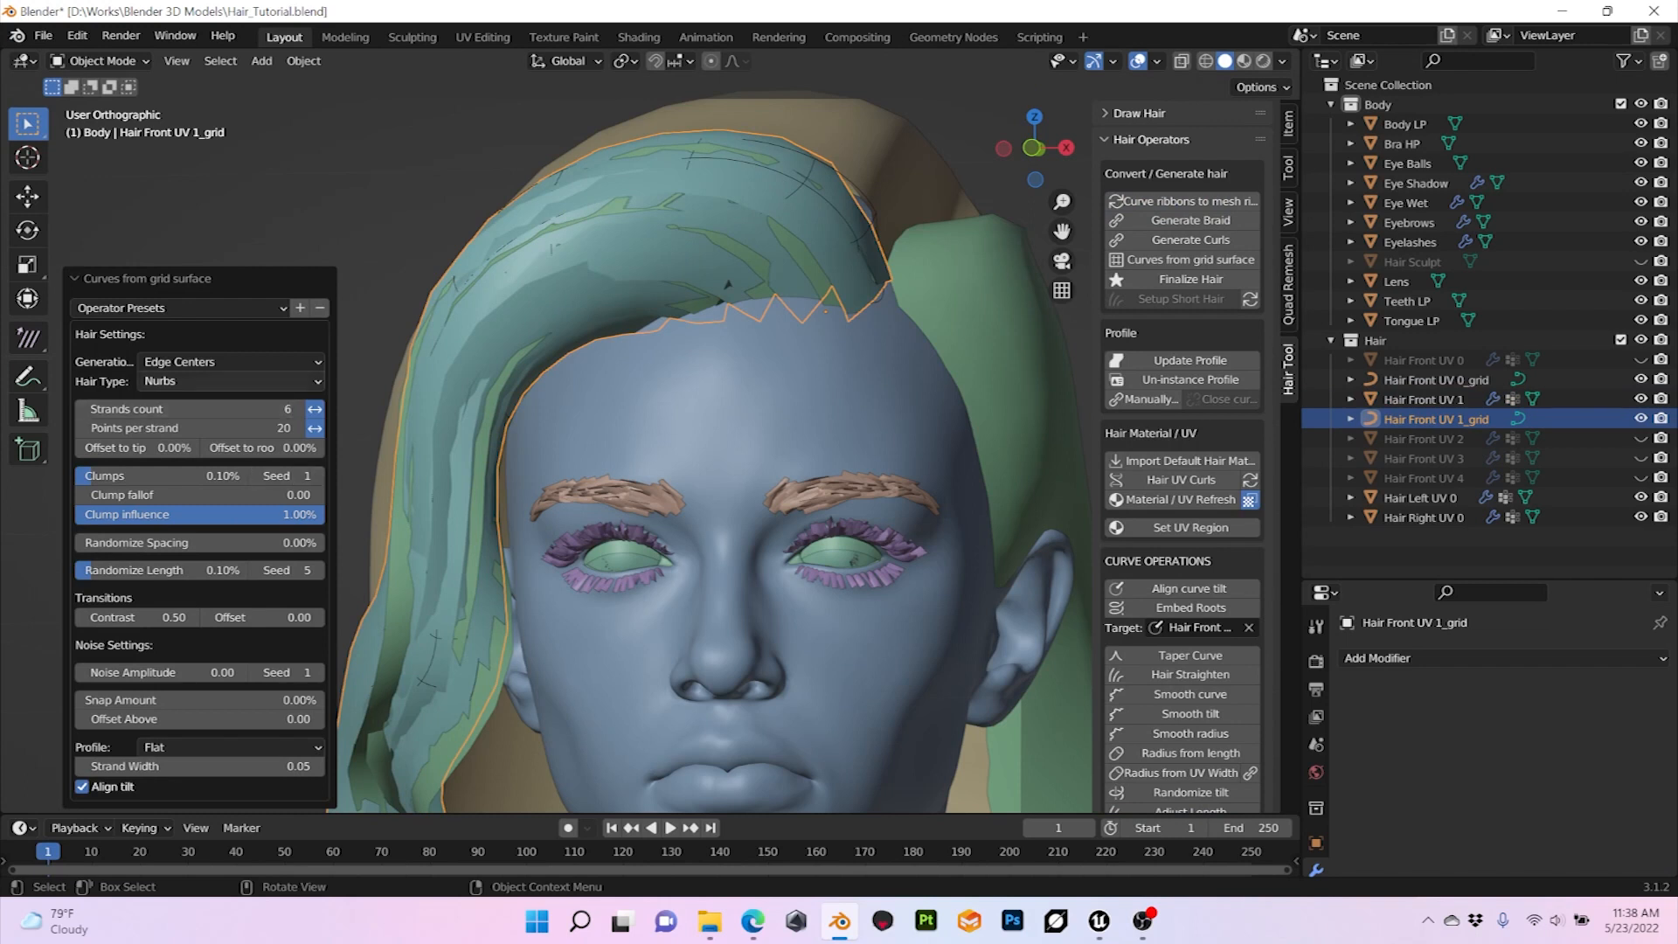
{"action": "left_click", "coordinate": [199, 766]}
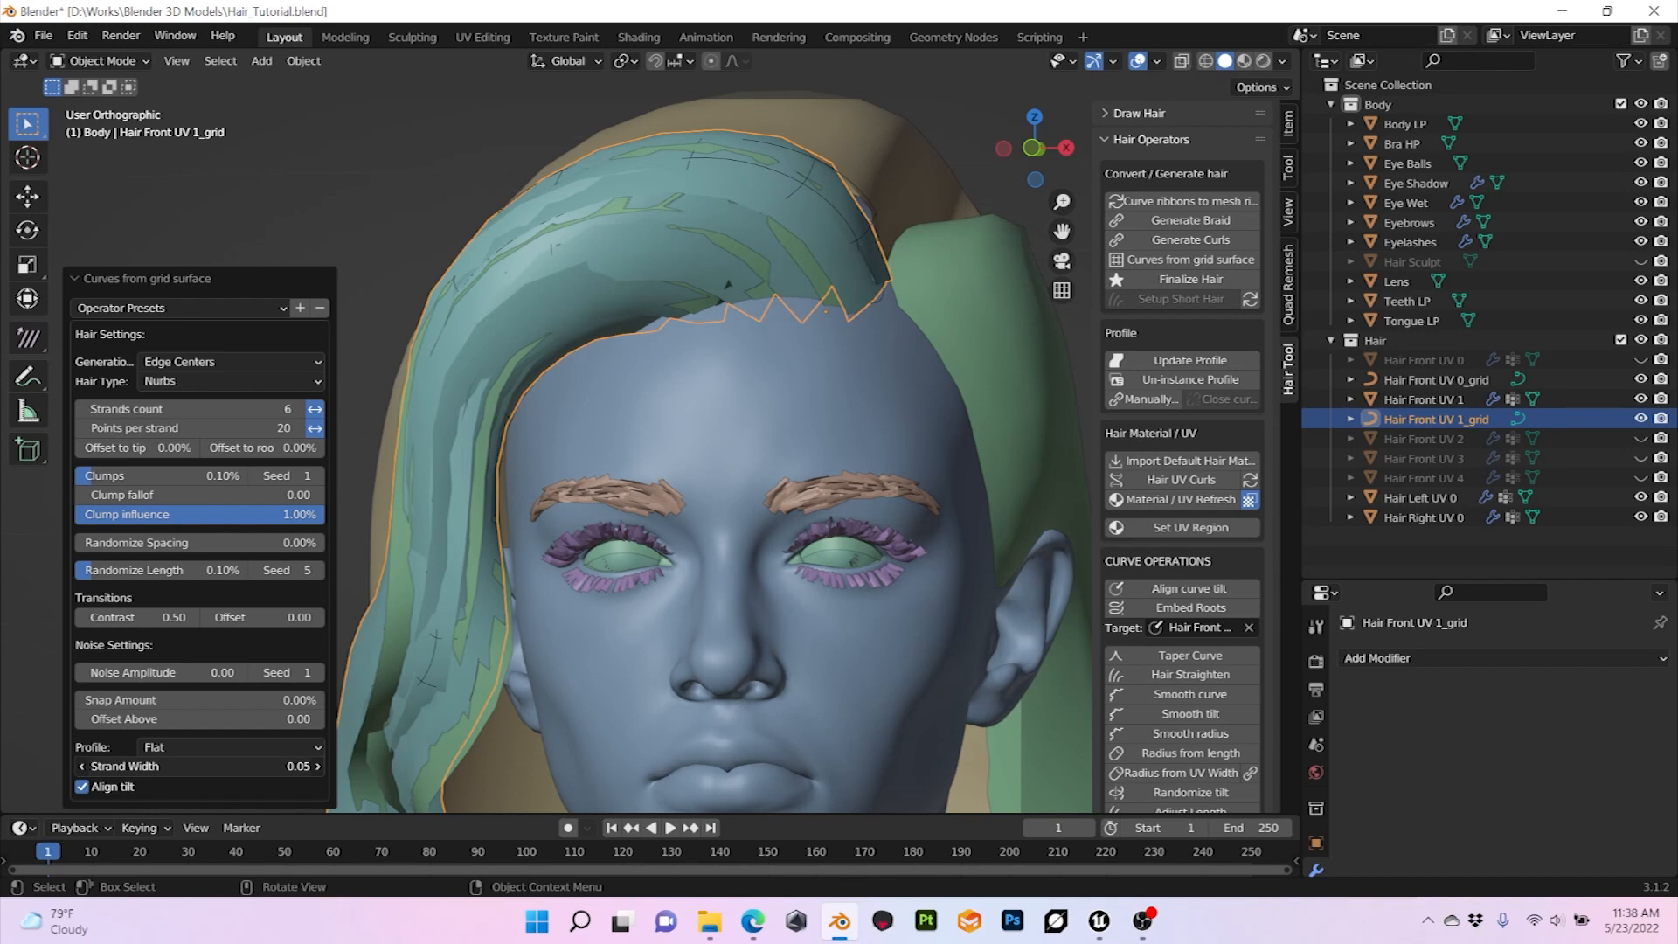
{"action": "left_click", "coordinate": [200, 767]}
{"action": "left_click", "coordinate": [99, 767]}
{"action": "left_click", "coordinate": [106, 767]}
{"action": "key", "text": "BackSpace"}
{"action": "type", "text": "4"}
{"action": "key", "text": "Return"}
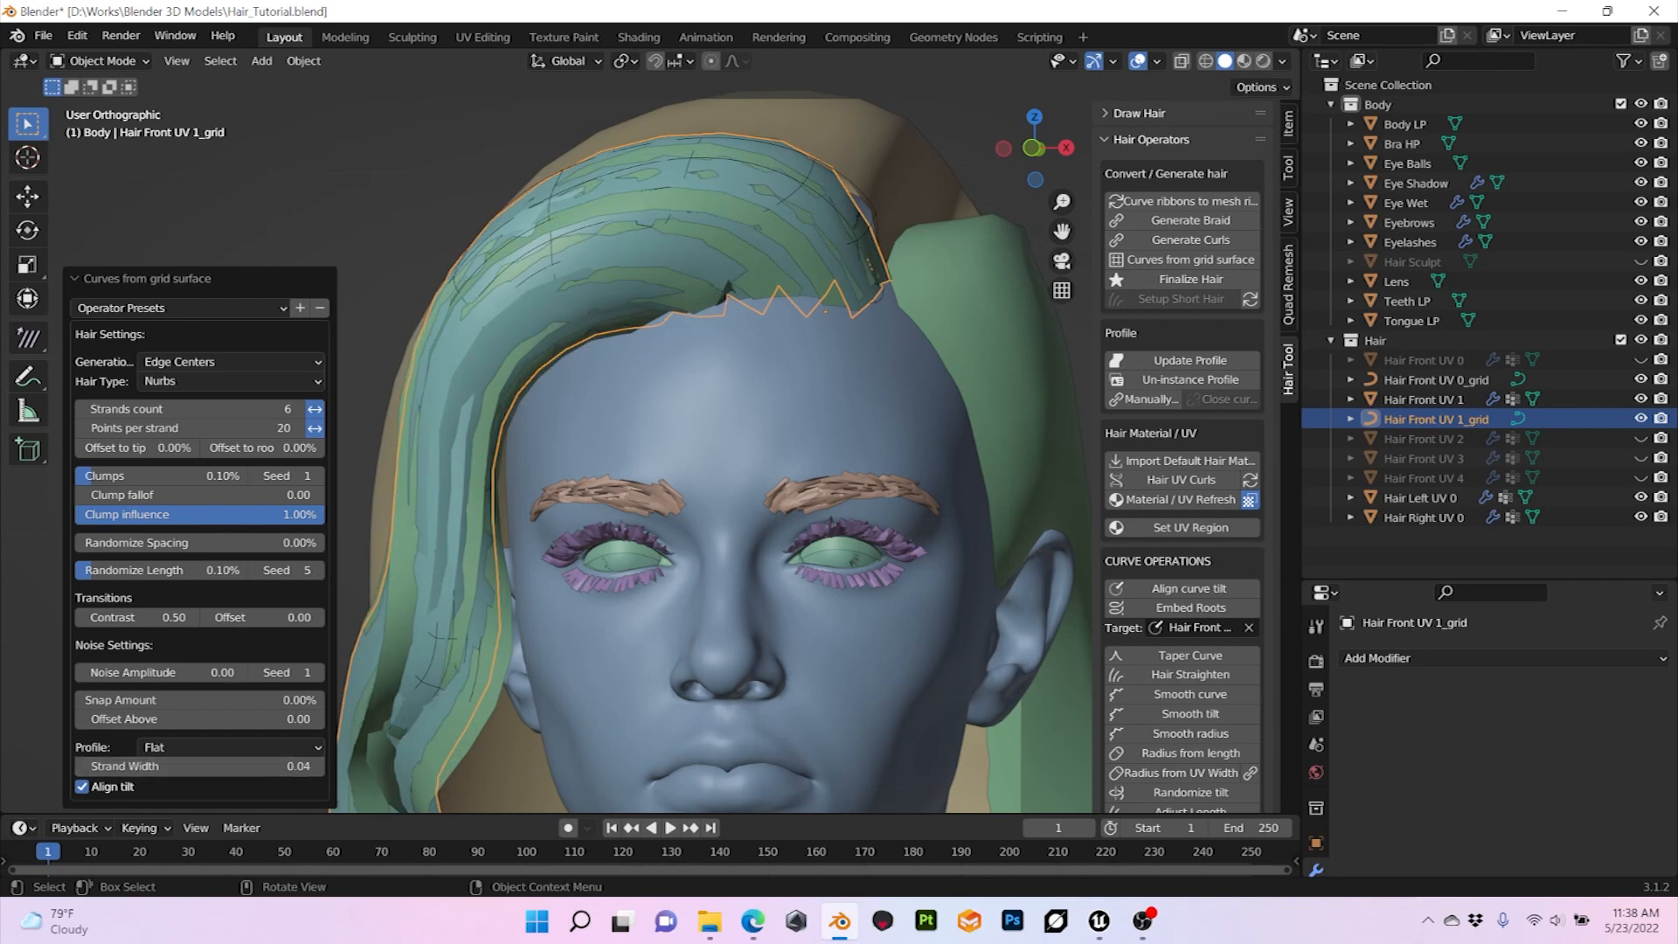
Step: Set the strands count of the Hair Front UV 1_grid curves to 8 and switch the viewport to Material Preview
{"action": "left_click", "coordinate": [299, 409]}
{"action": "left_click", "coordinate": [298, 409]}
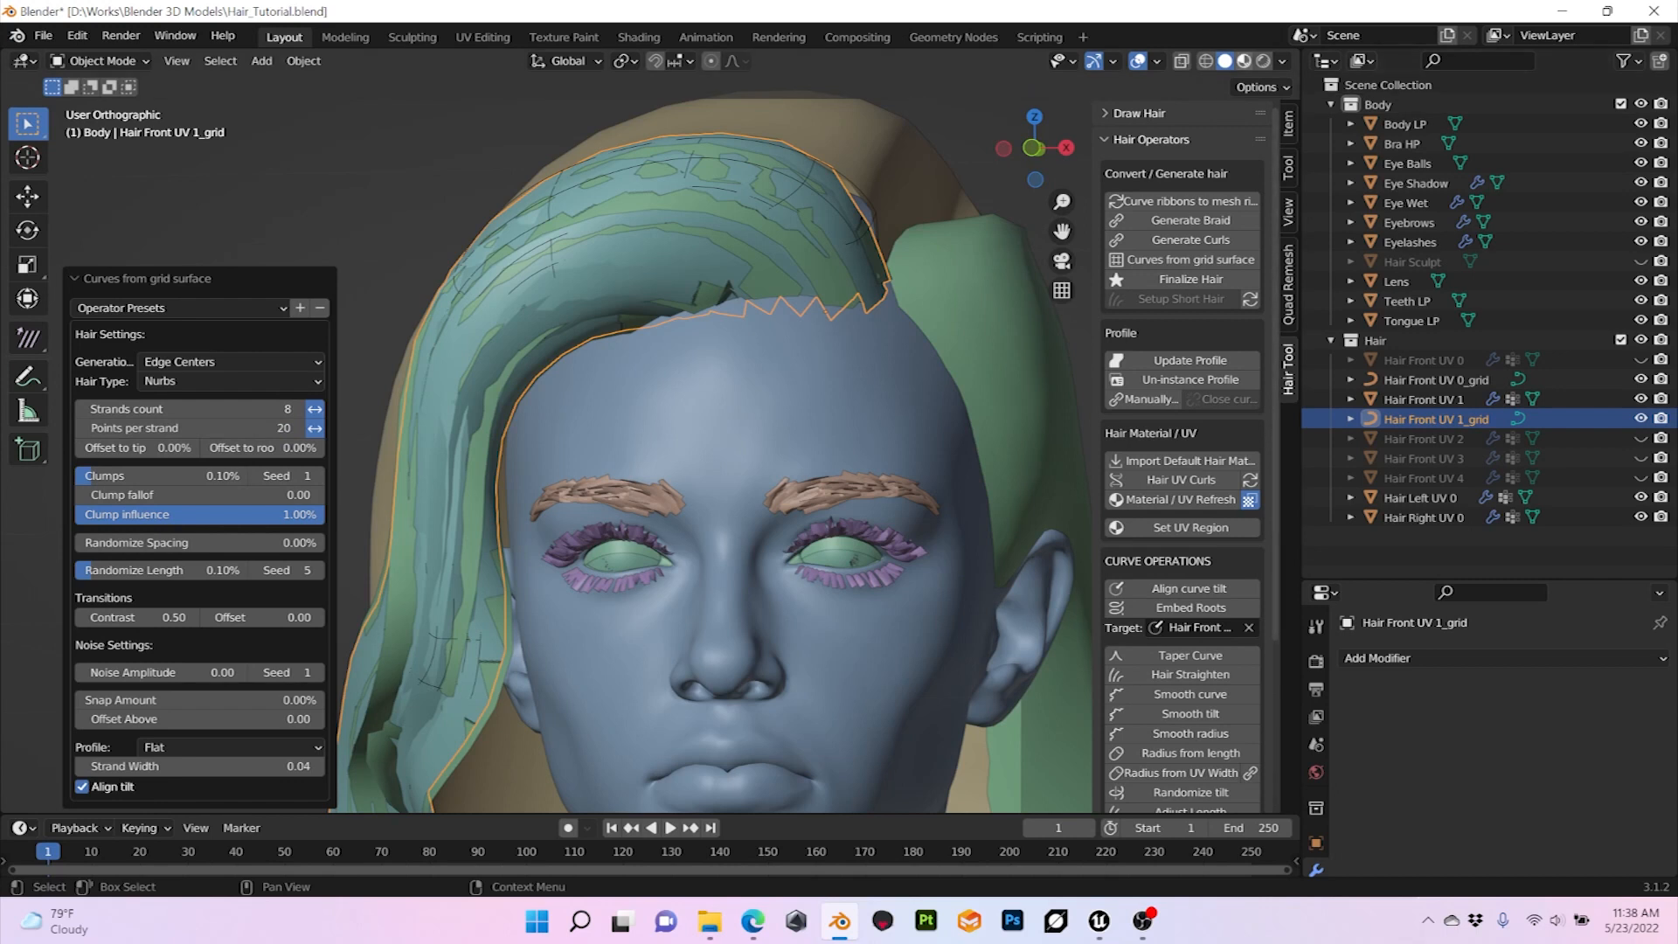
{"action": "left_click", "coordinate": [1244, 61]}
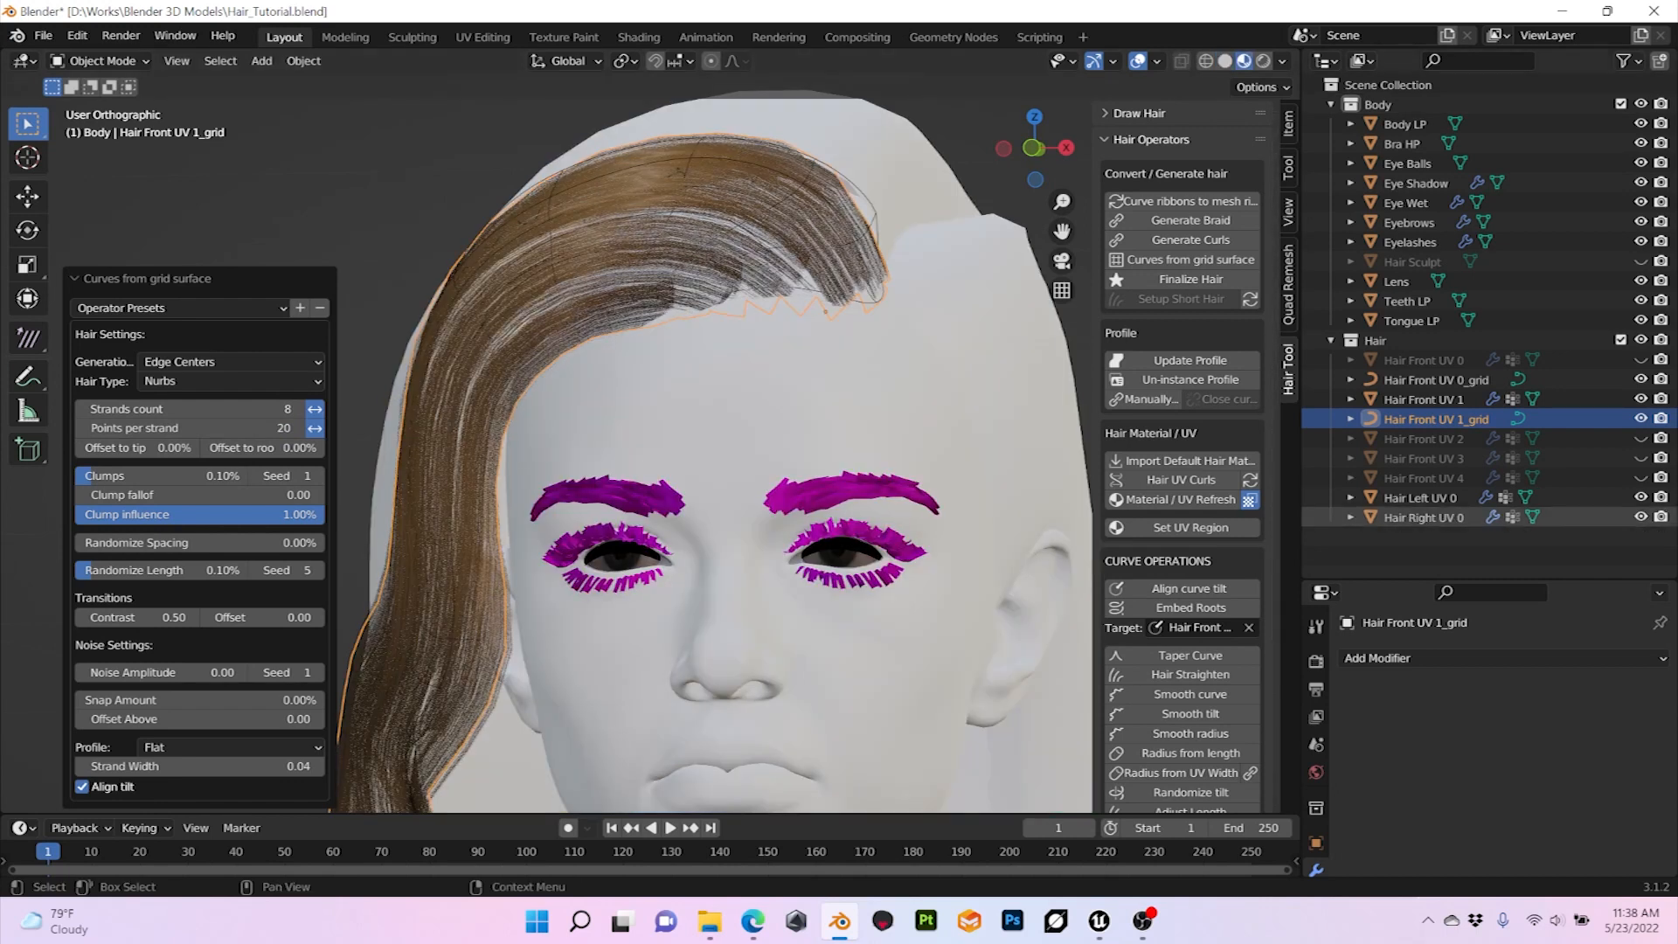
Step: Hide the Hair Front UV 1 surface and assign UV regions 1 and 1' to the Hair Front UV 1_grid strands
{"action": "left_click", "coordinate": [1641, 400]}
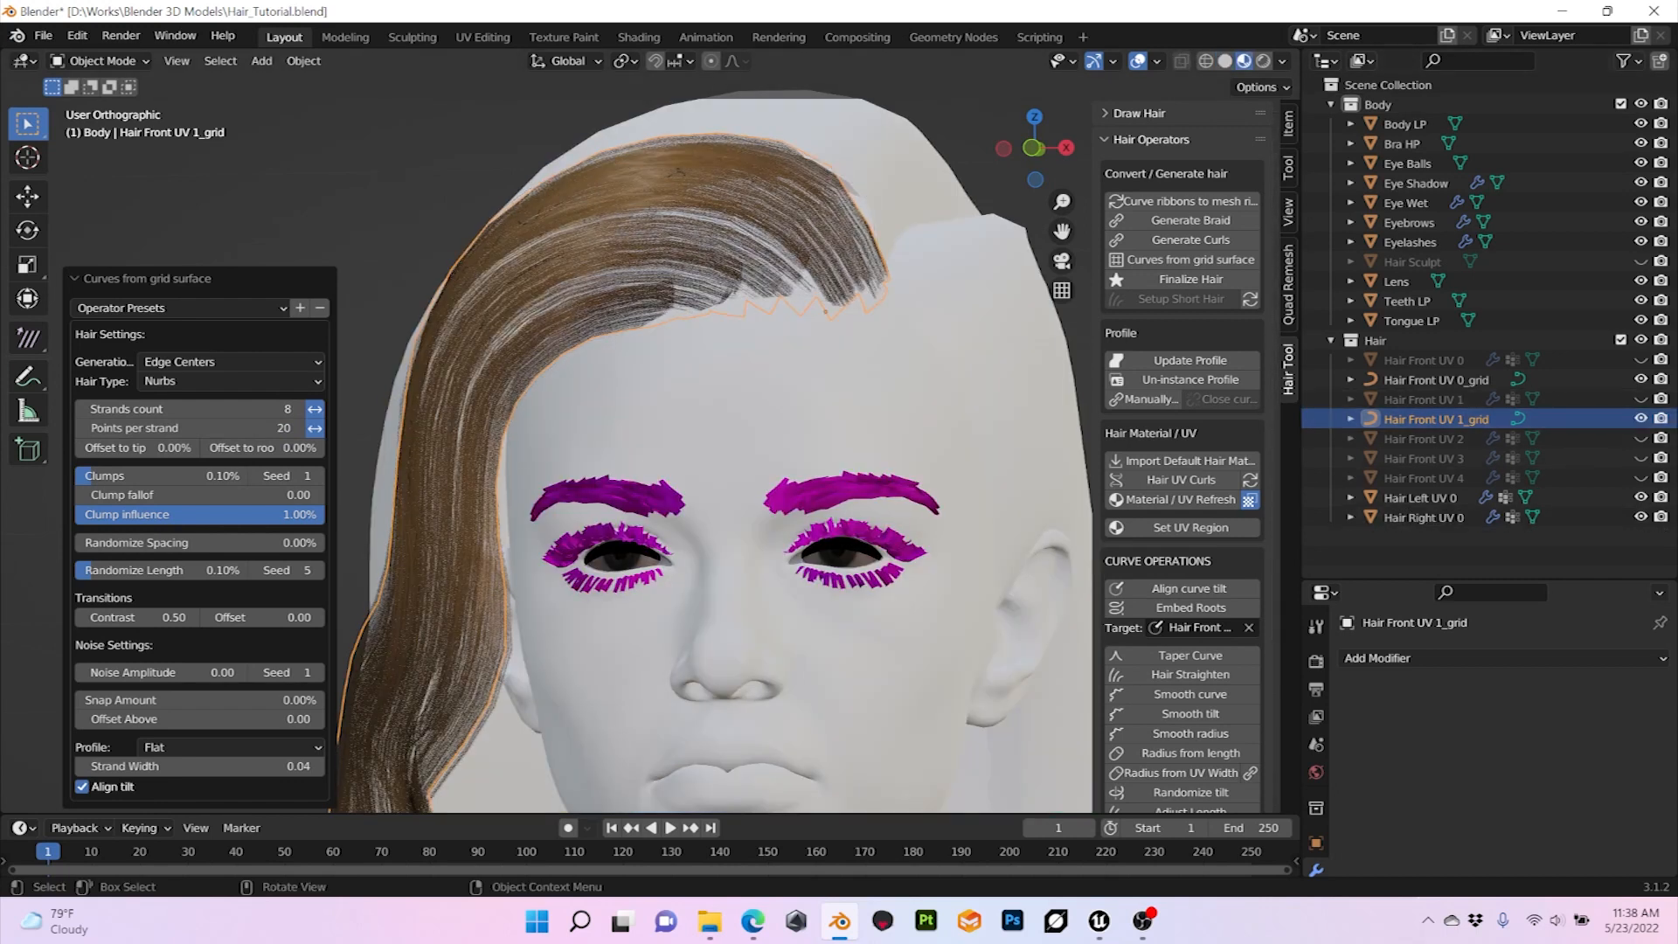
{"action": "key", "text": "alt+a"}
{"action": "left_click", "coordinate": [1437, 380]}
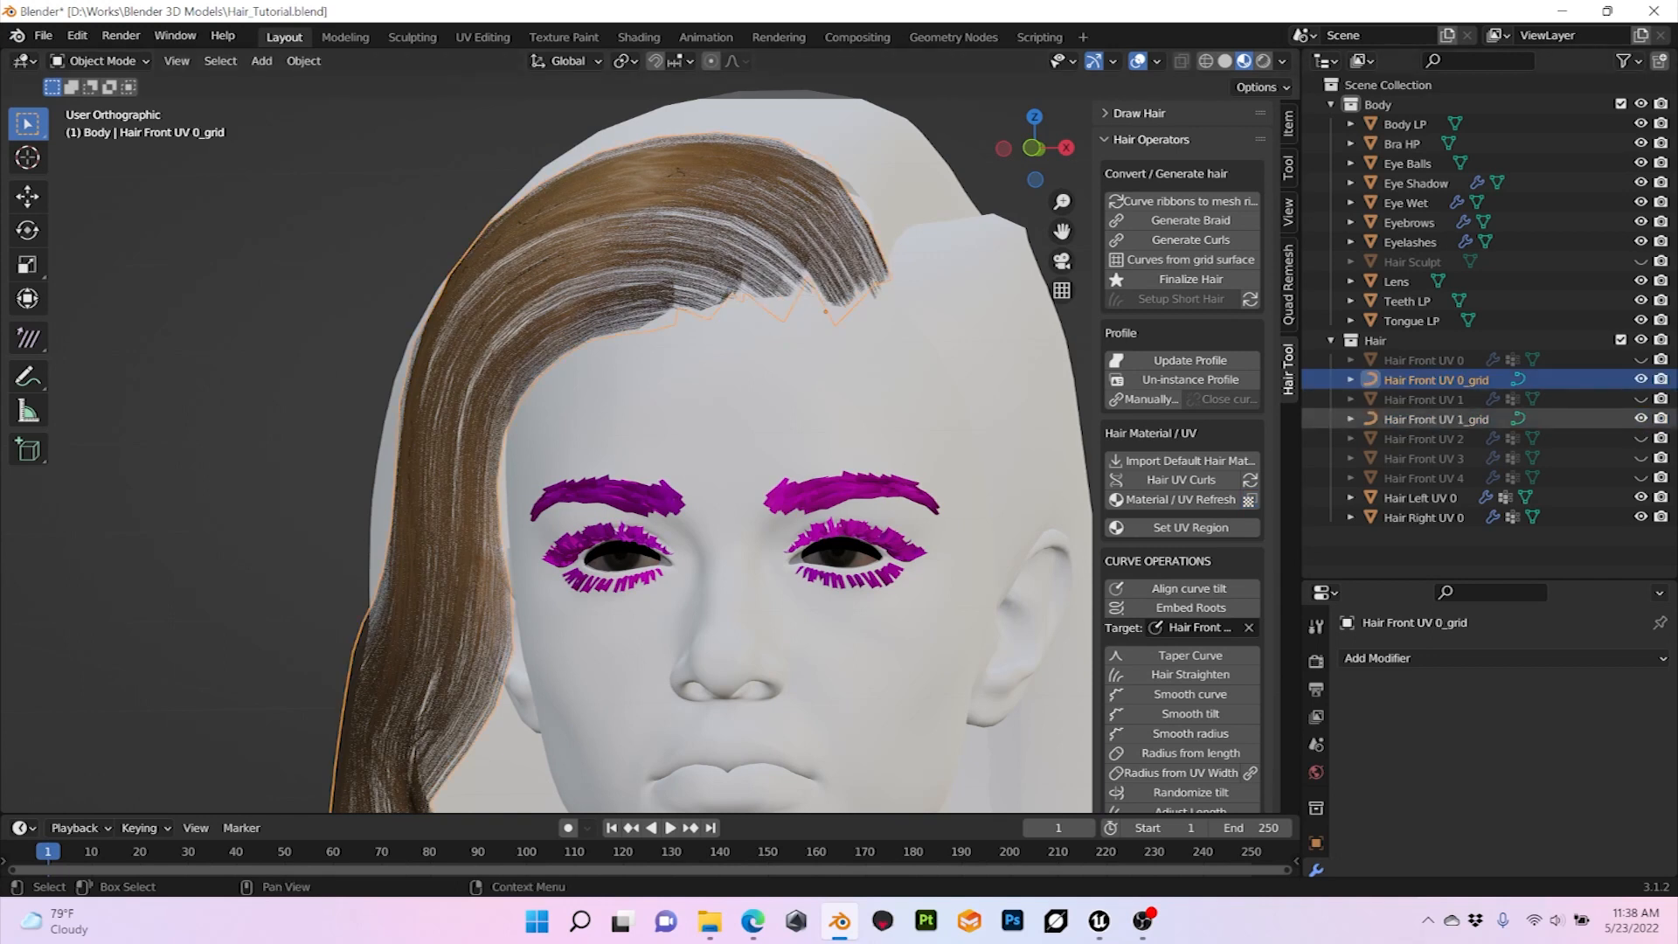
{"action": "left_click", "coordinate": [1436, 419]}
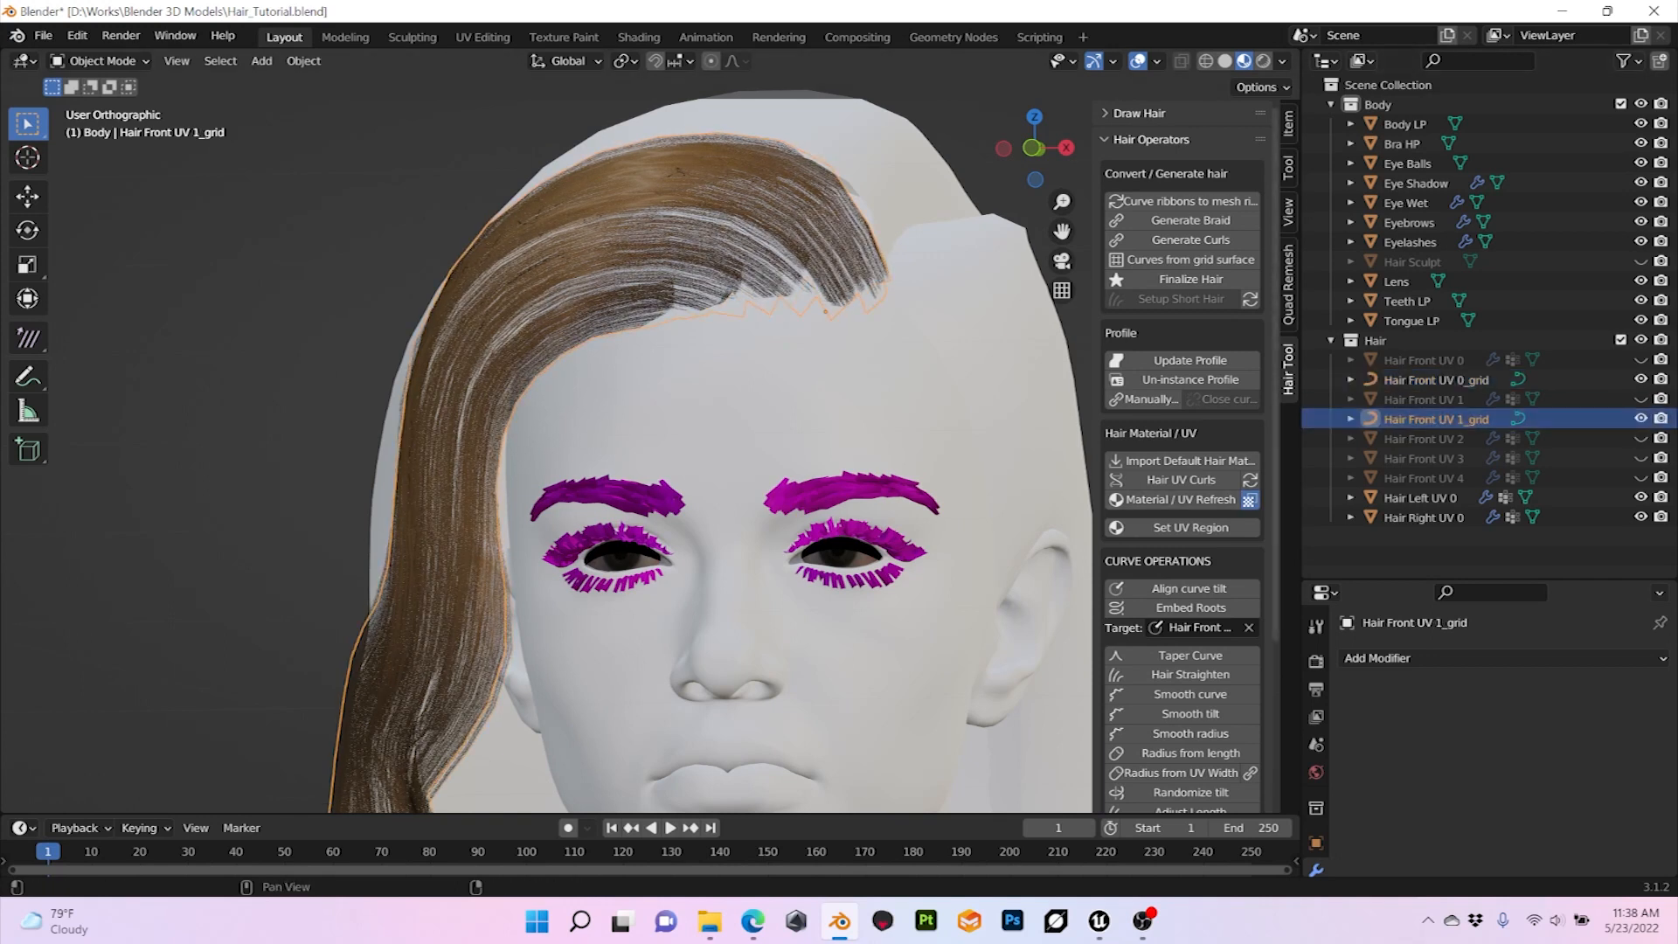
{"action": "left_click", "coordinate": [1190, 527]}
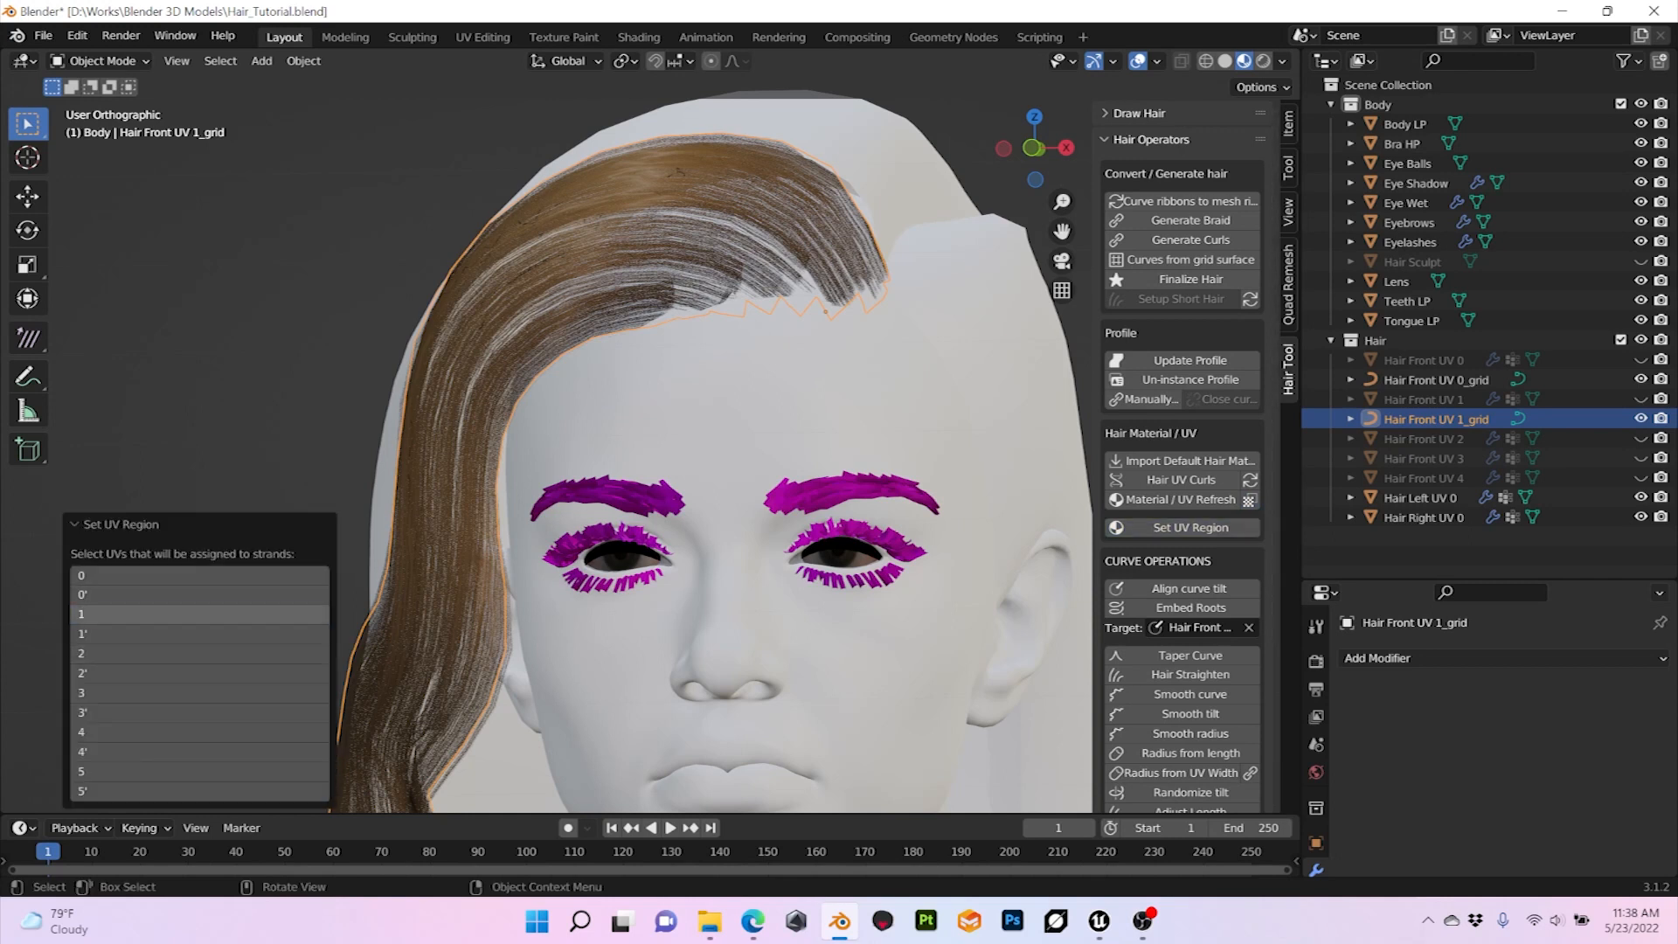
{"action": "left_click", "coordinate": [199, 614]}
{"action": "left_click", "coordinate": [199, 634], "text": "shift"}
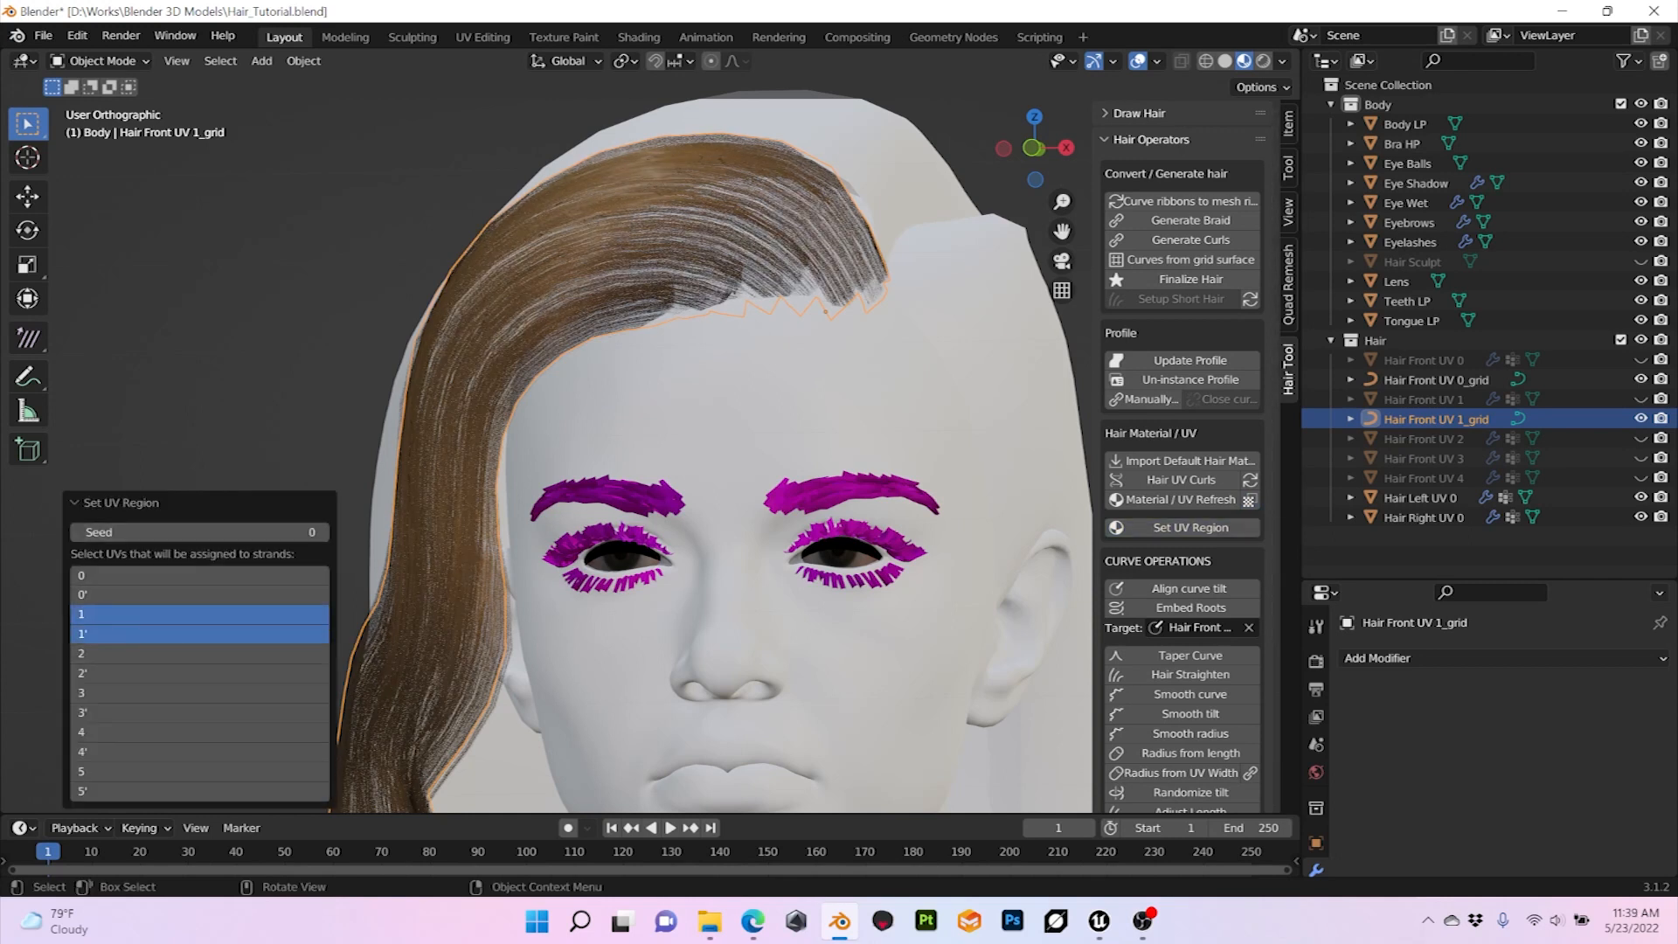
{"action": "left_click", "coordinate": [121, 503]}
{"action": "left_click", "coordinate": [210, 411]}
{"action": "scroll", "coordinate": [210, 411], "scroll_direction": "up", "scroll_amount": 1}
{"action": "middle_click_drag", "start_coordinate": [210, 411], "coordinate": [270, 376]}
{"action": "scroll", "coordinate": [229, 441], "scroll_direction": "down", "scroll_amount": 2}
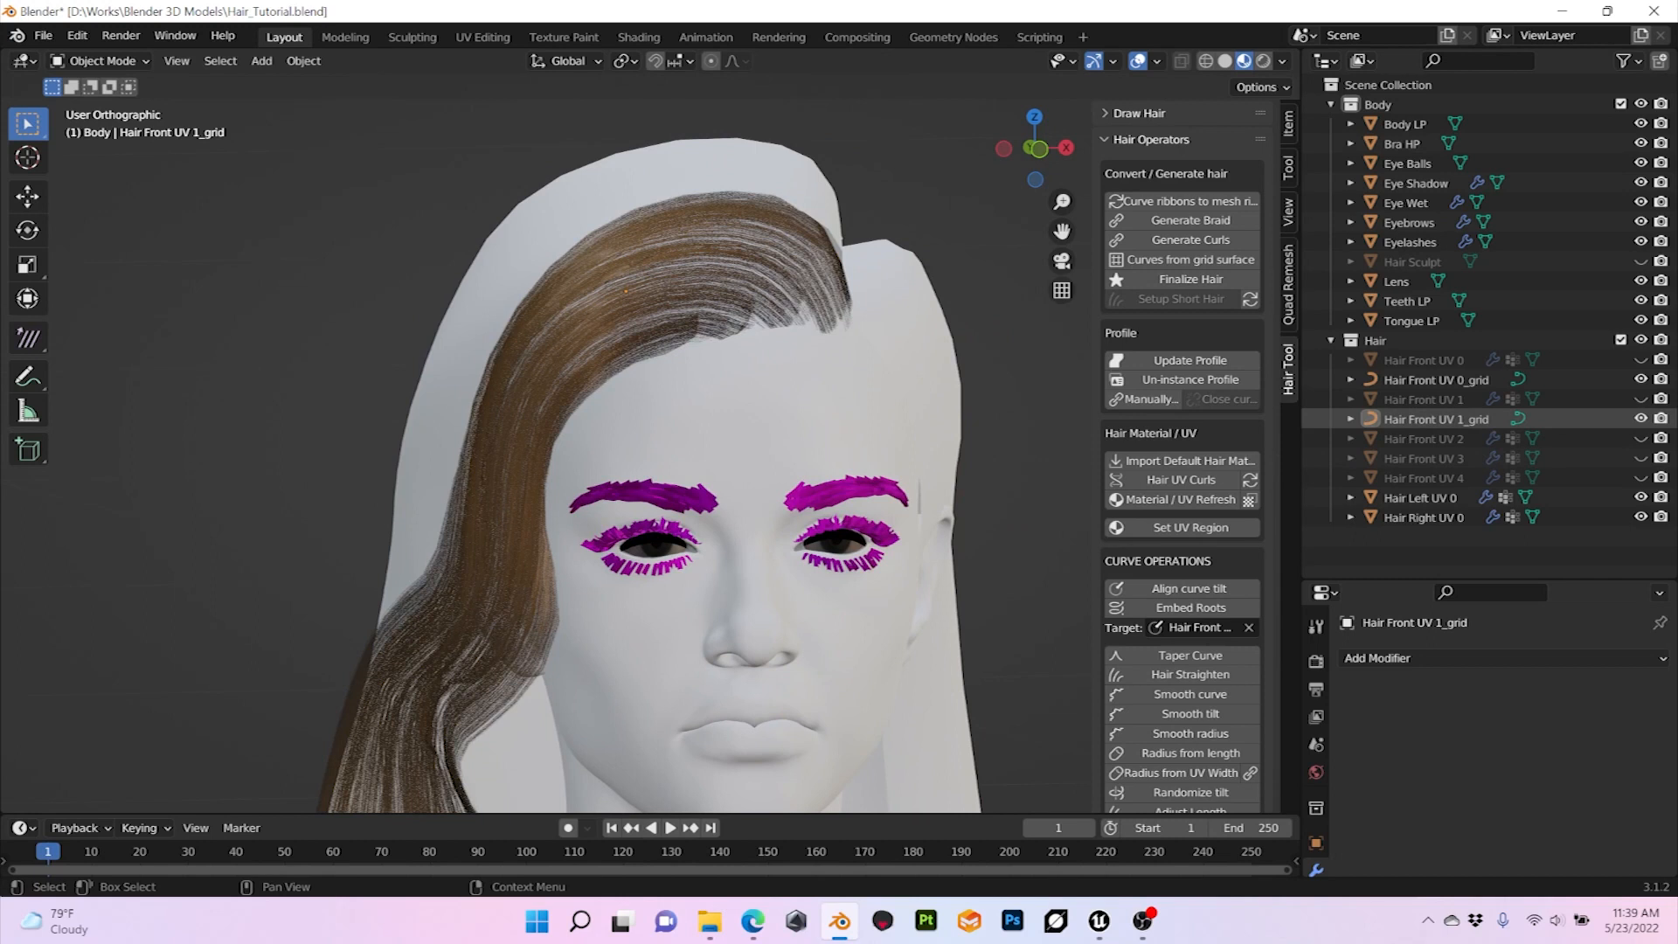
Step: Unhide and select the Hair Front UV 2 surface, and switch the viewport to Solid shading
{"action": "left_click", "coordinate": [1641, 438]}
{"action": "left_click", "coordinate": [1423, 438]}
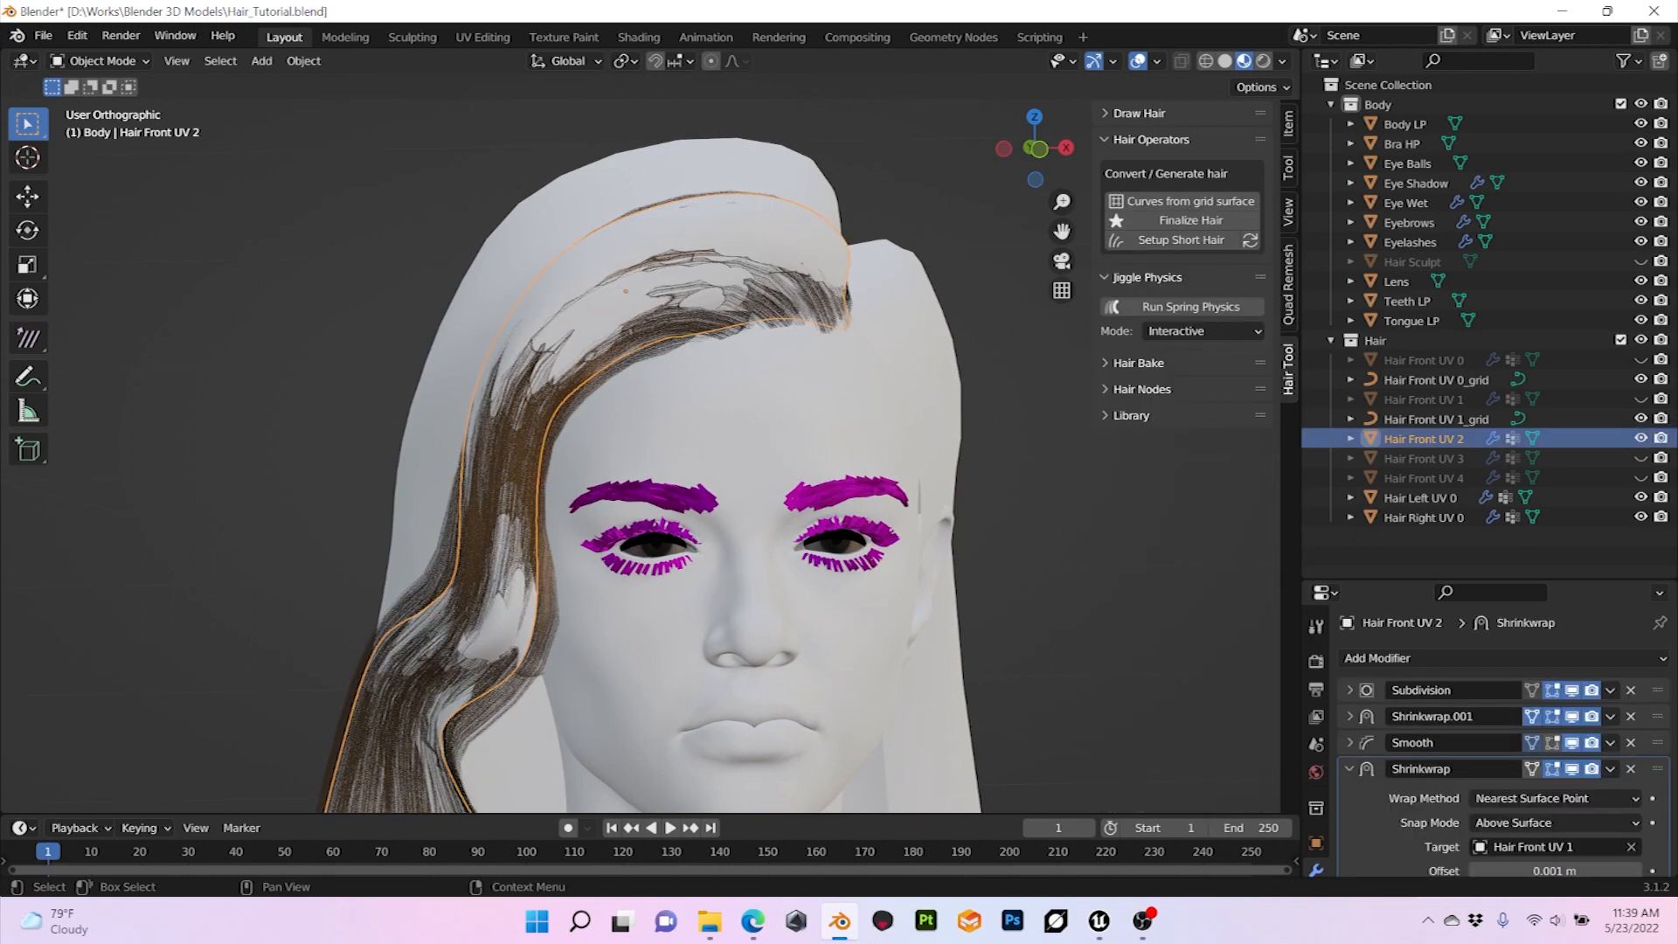
{"action": "left_click", "coordinate": [1282, 60]}
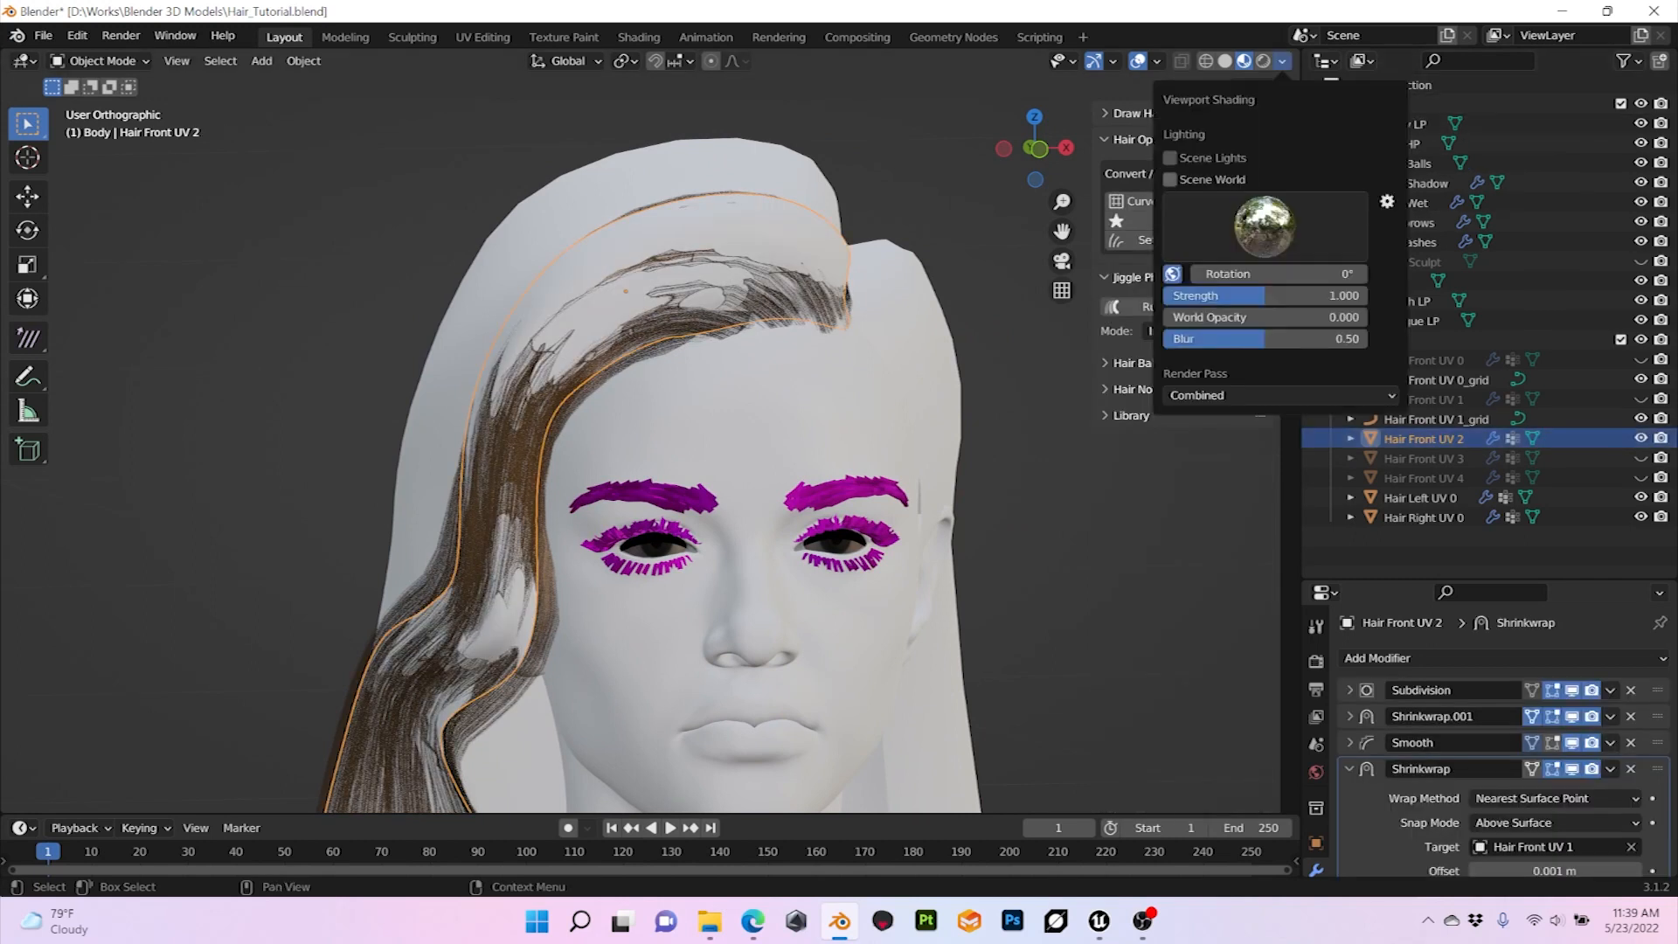
{"action": "left_click", "coordinate": [1225, 61]}
Step: Try a Shrinkwrap offset of 0.002 m on the Hair Front UV 2 surface
{"action": "mouse_move", "coordinate": [874, 367]}
{"action": "middle_mouse_down"}
{"action": "mouse_move", "coordinate": [690, 360]}
{"action": "mouse_move", "coordinate": [869, 365]}
{"action": "mouse_move", "coordinate": [886, 395]}
{"action": "mouse_move", "coordinate": [915, 390]}
{"action": "middle_mouse_up"}
{"action": "middle_click_drag", "start_coordinate": [677, 341], "coordinate": [577, 336]}
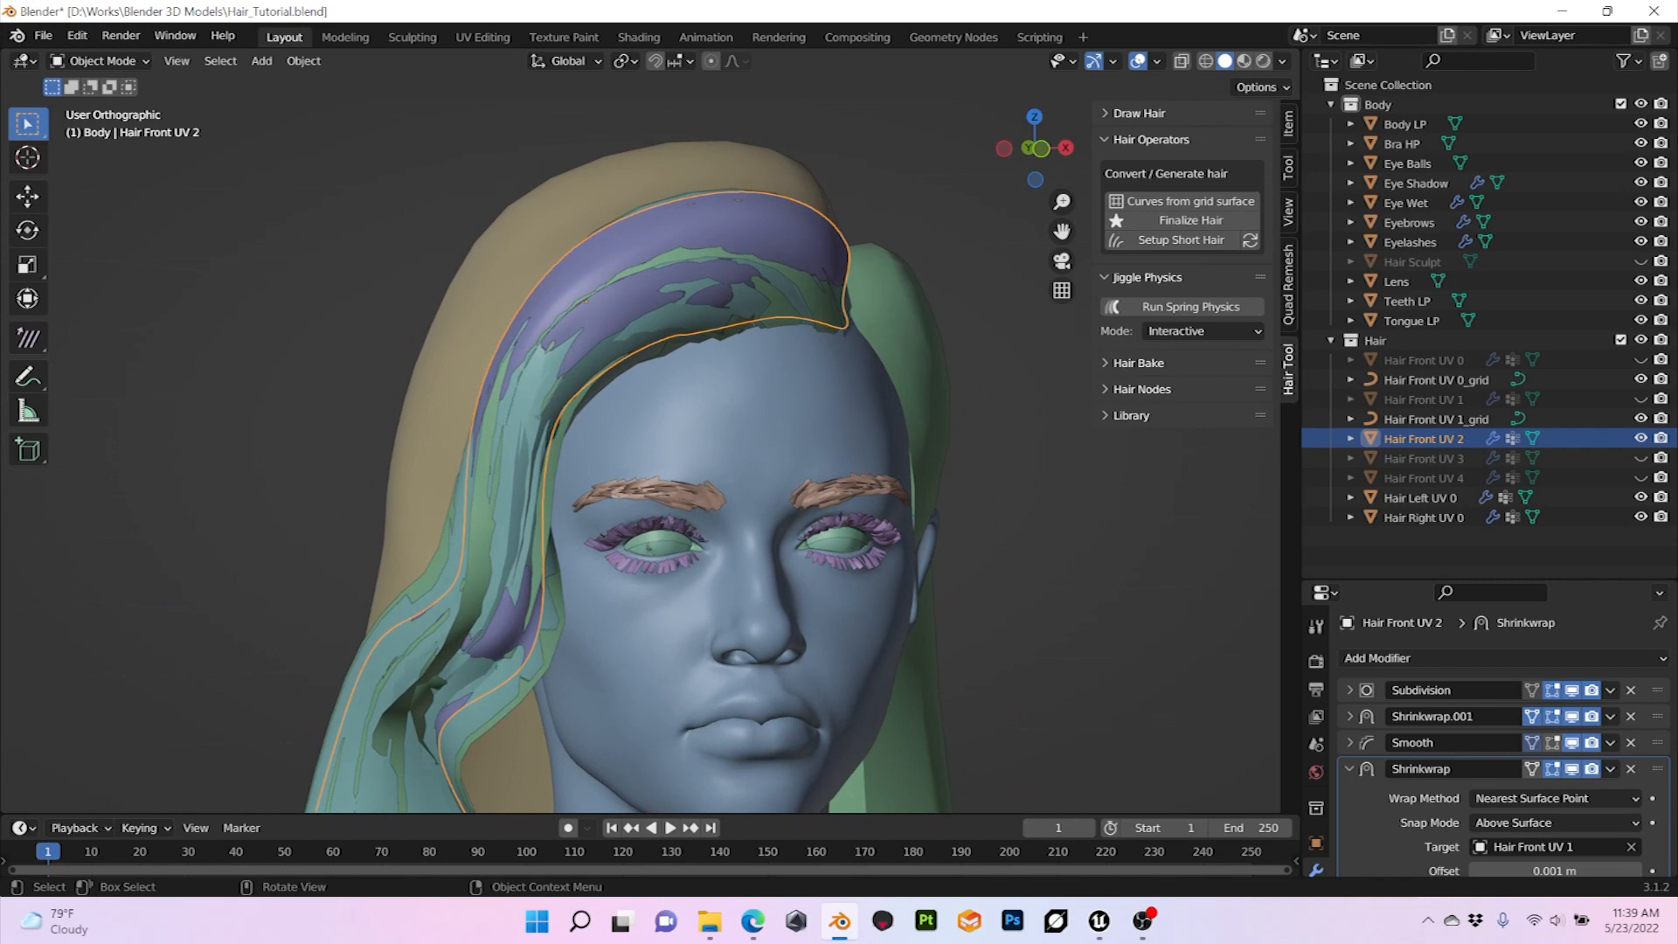
{"action": "middle_click_drag", "start_coordinate": [577, 336], "coordinate": [558, 325]}
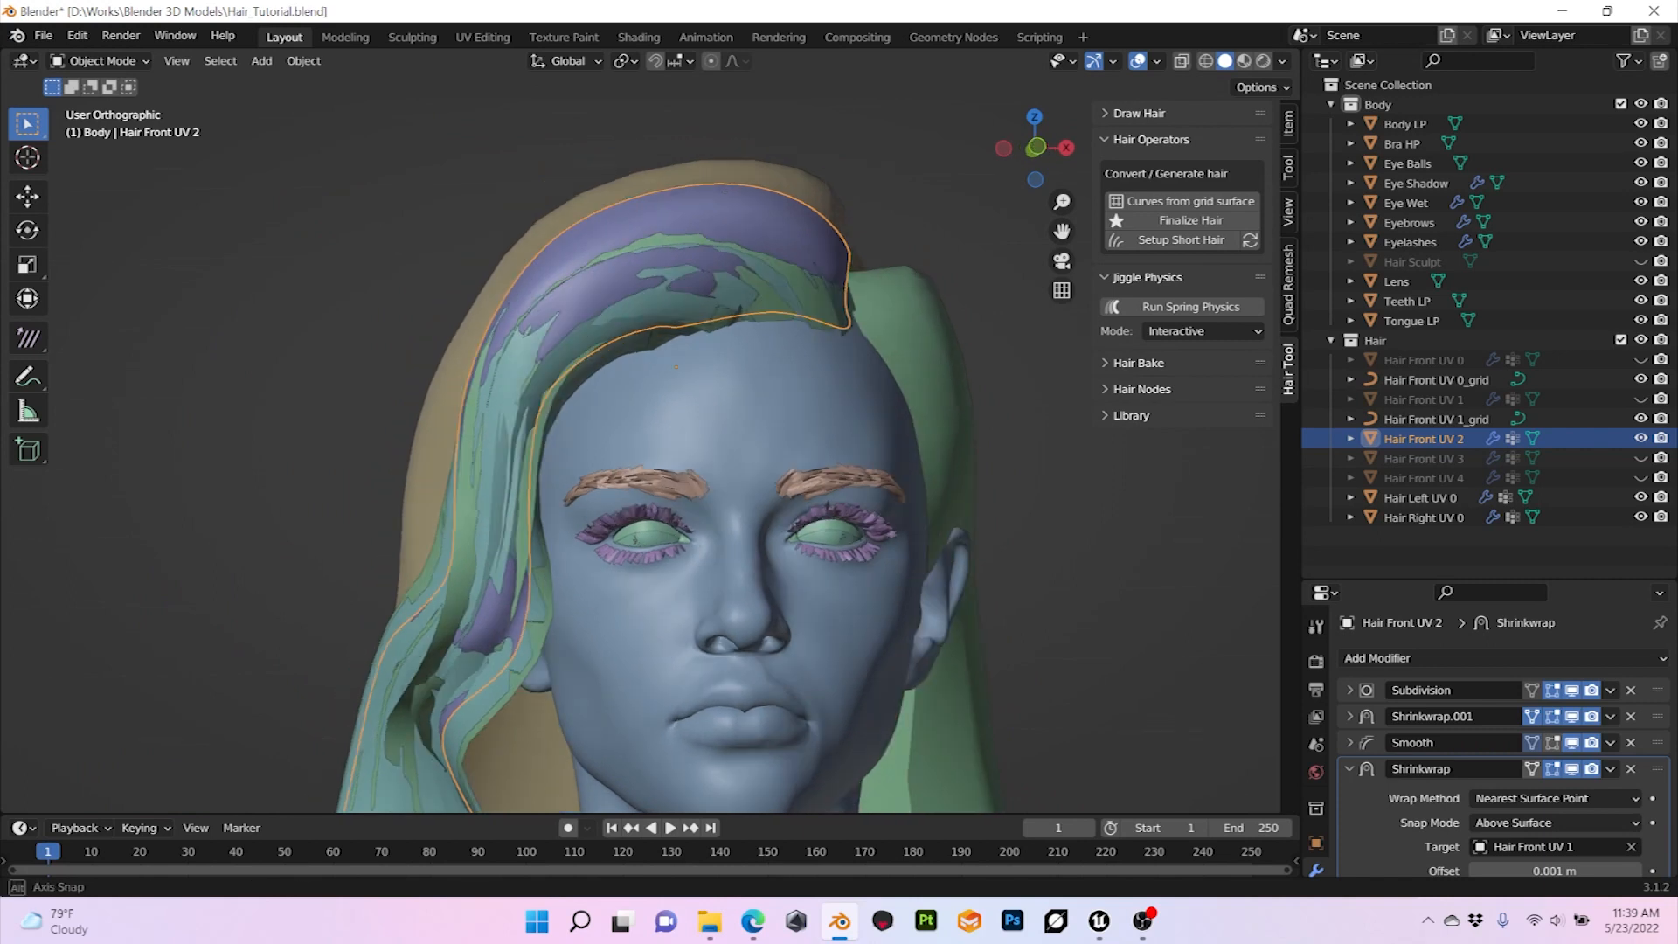
{"action": "scroll", "coordinate": [1486, 743], "scroll_direction": "down", "scroll_amount": 1}
{"action": "scroll", "coordinate": [1557, 835], "scroll_direction": "down", "scroll_amount": 1}
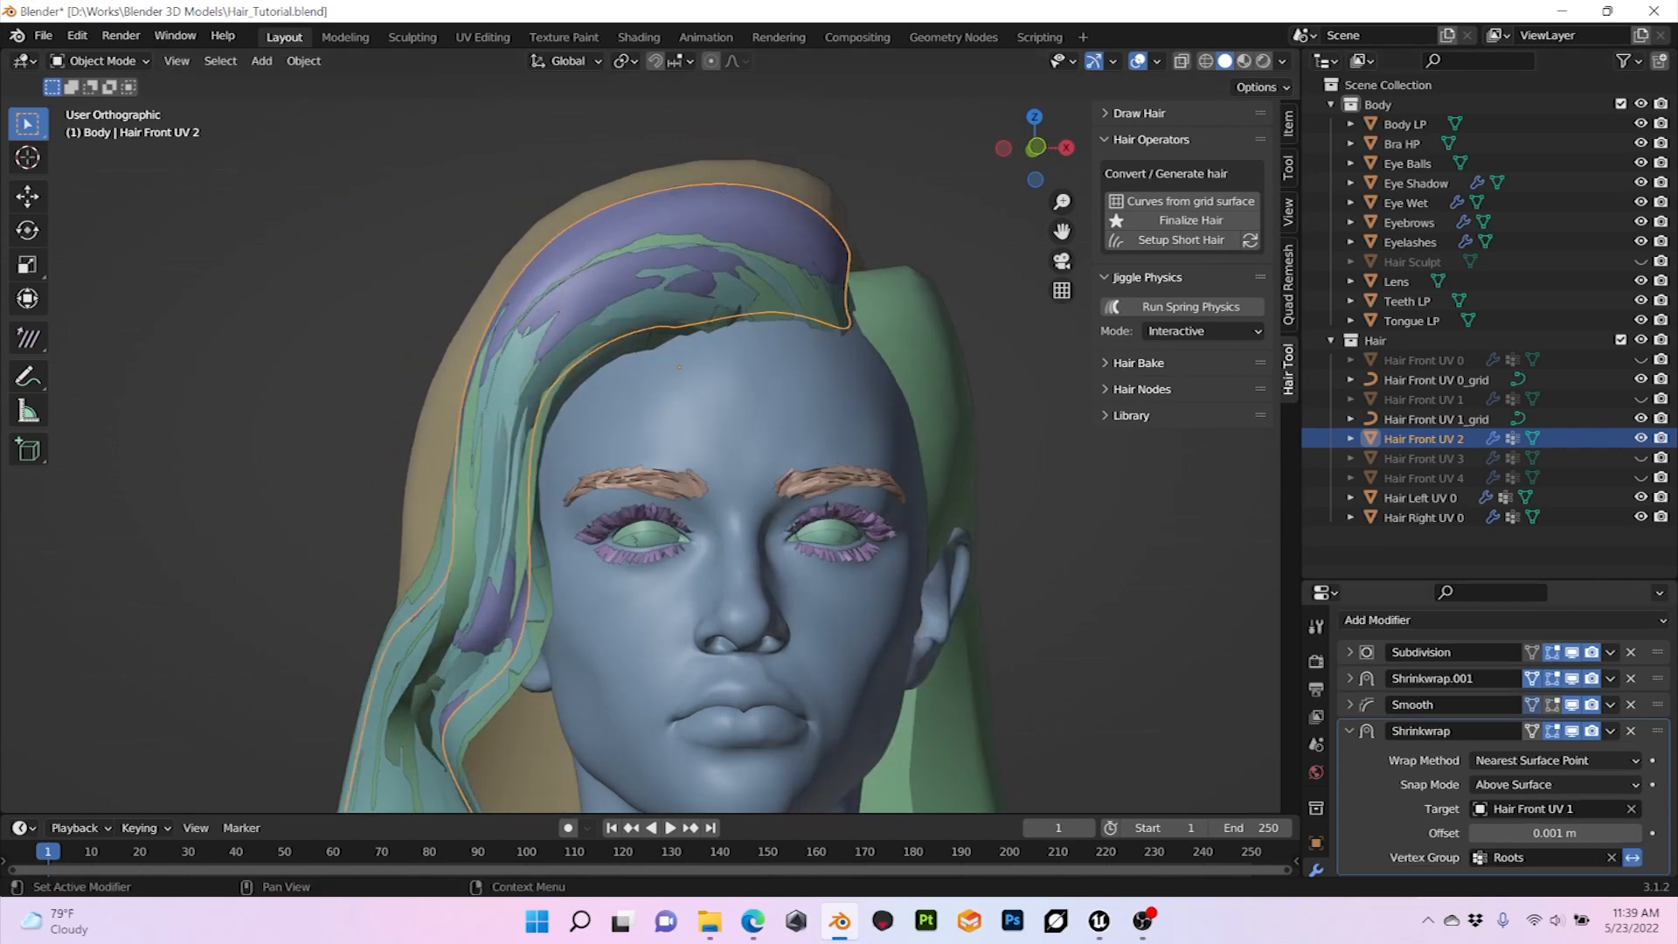
{"action": "left_click", "coordinate": [1556, 833]}
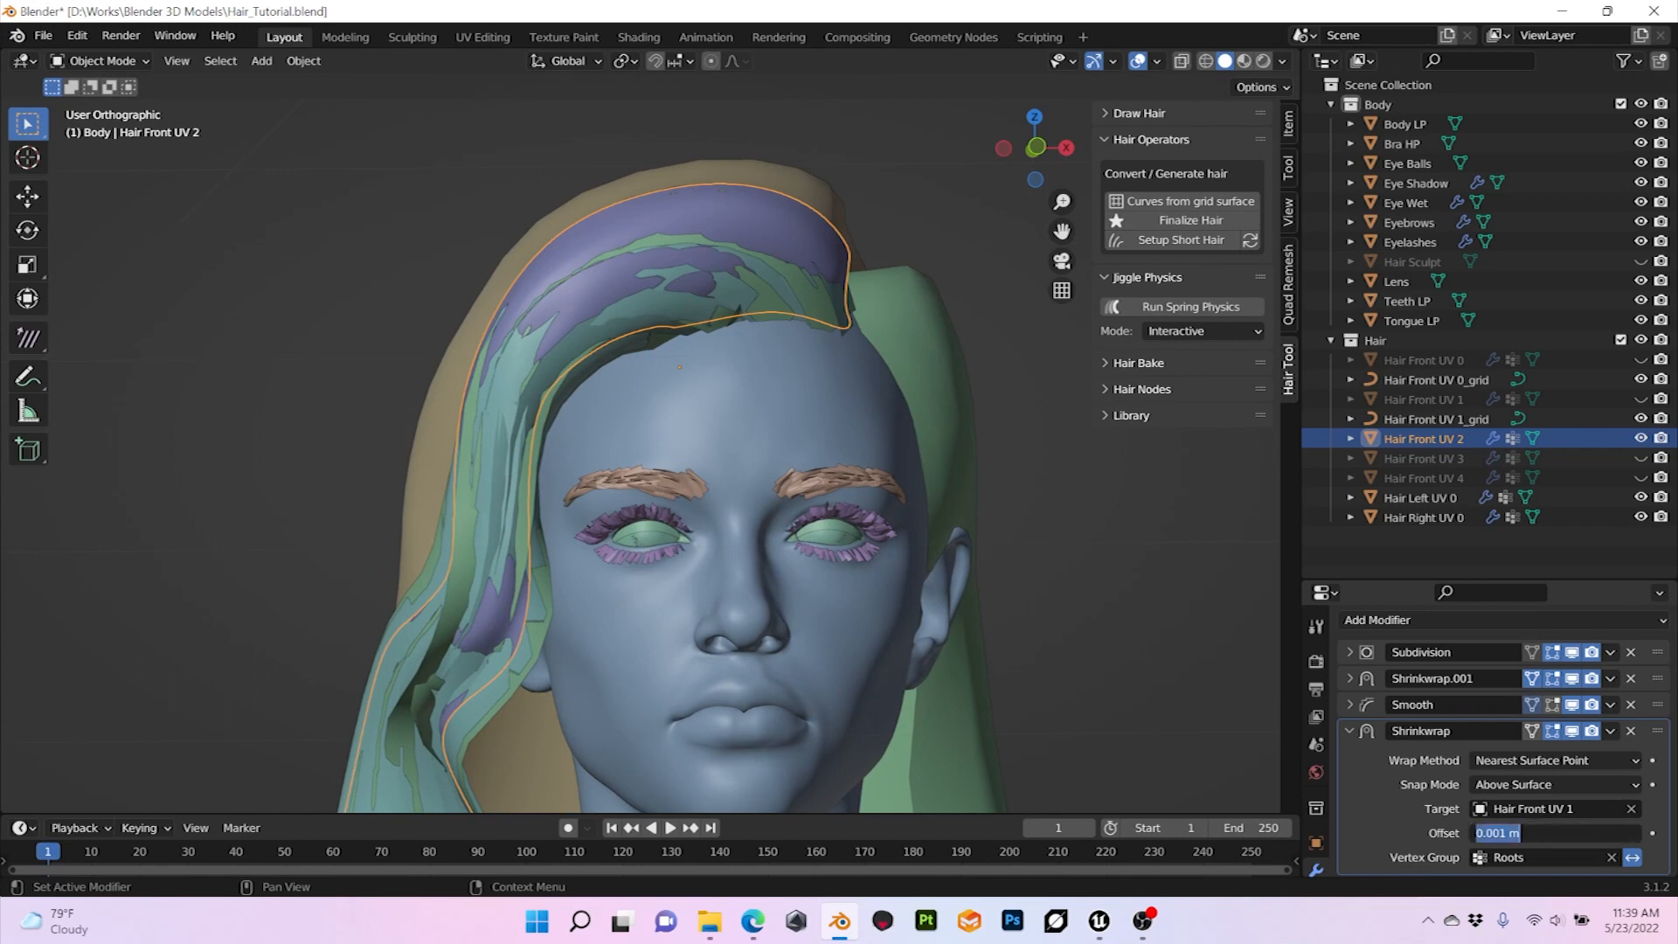
{"action": "left_click", "coordinate": [1500, 833]}
{"action": "key", "text": "Delete"}
{"action": "type", "text": "2"}
{"action": "key", "text": "Return"}
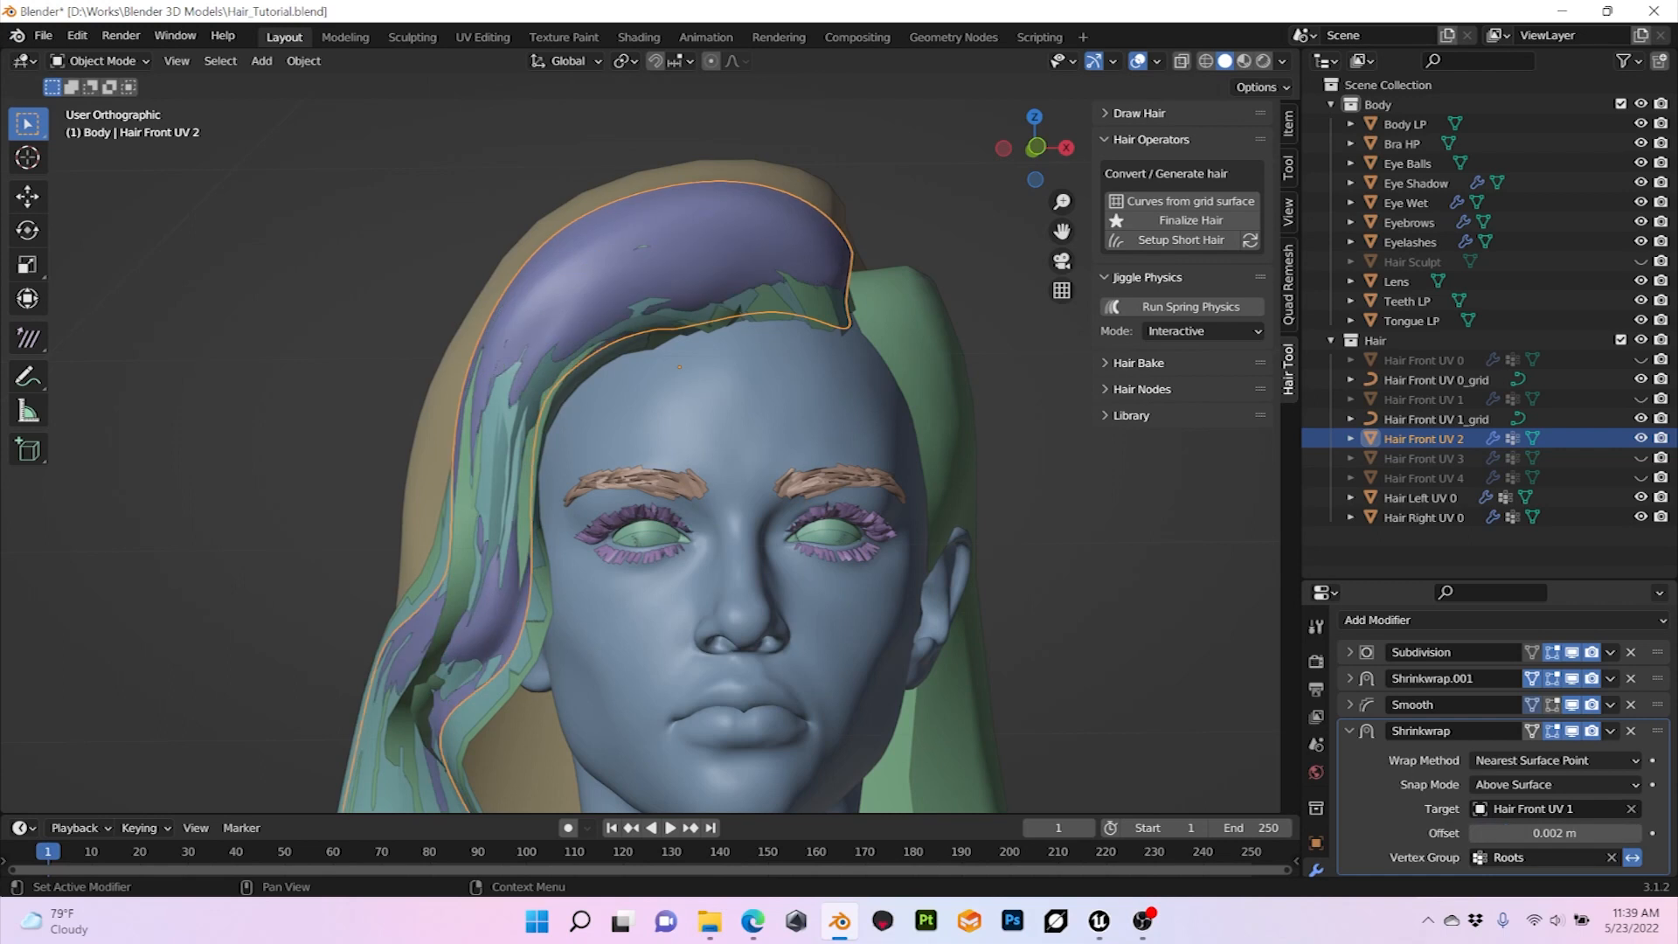
Step: Inspect from the front and side how far the Hair Front UV 2 surface sits above the underlying hair strands
{"action": "middle_click_drag", "start_coordinate": [743, 455], "coordinate": [384, 381]}
{"action": "middle_click_drag", "start_coordinate": [743, 455], "coordinate": [770, 396]}
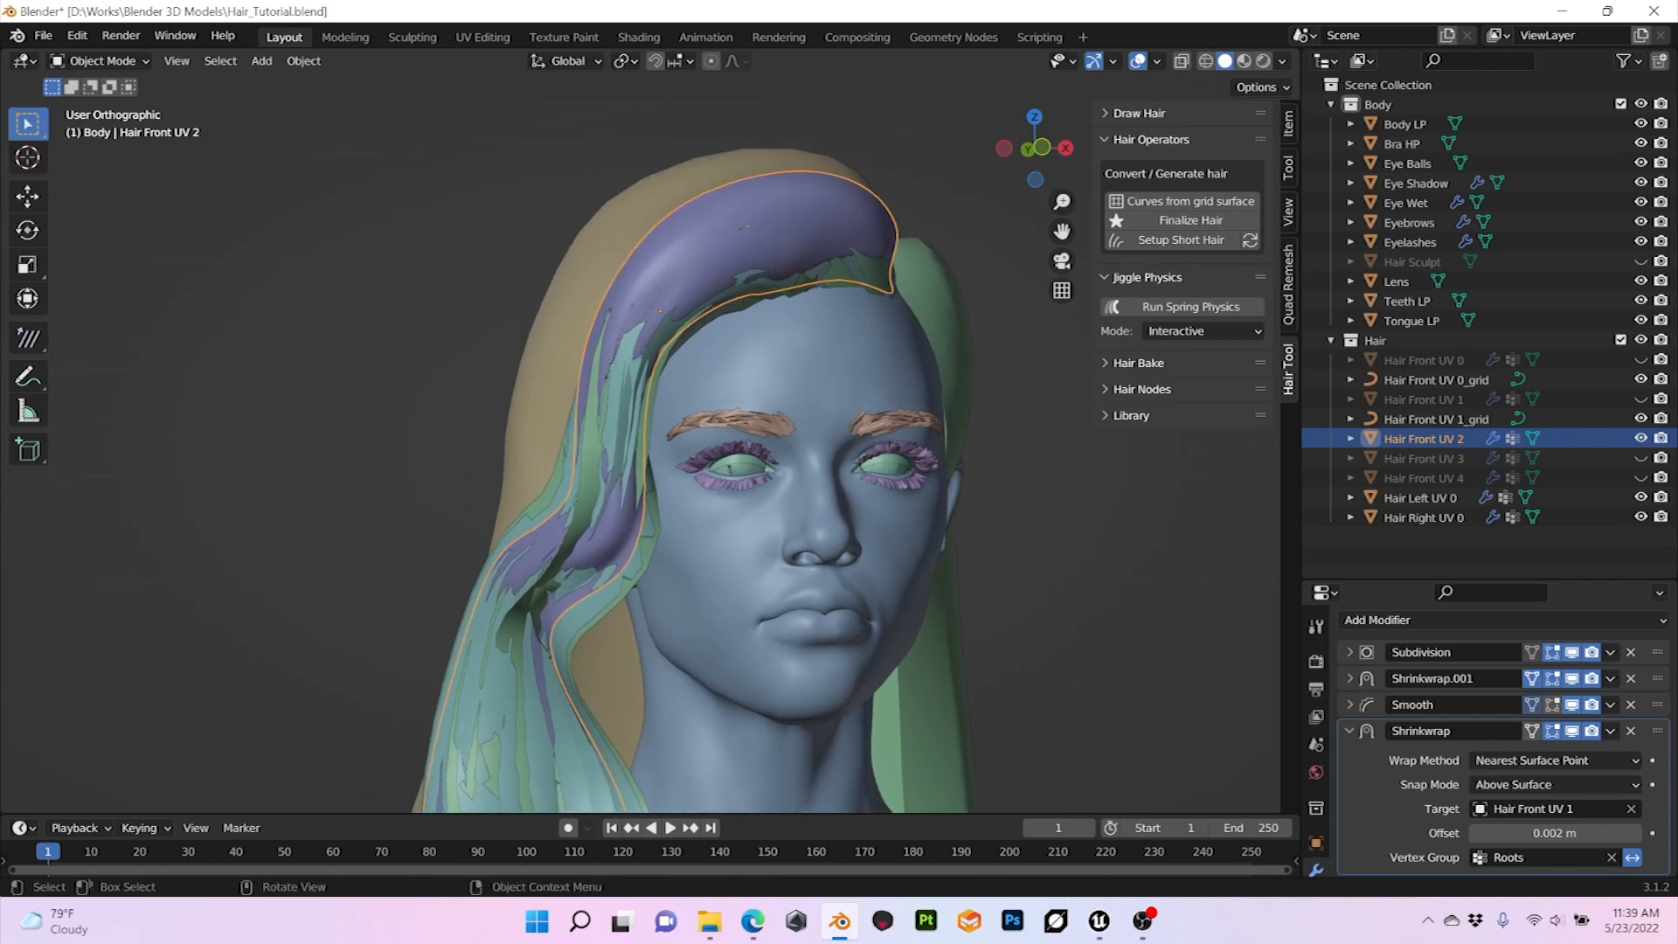
{"action": "middle_click_drag", "start_coordinate": [743, 455], "coordinate": [843, 453]}
{"action": "scroll", "coordinate": [843, 453], "scroll_direction": "up", "scroll_amount": 1}
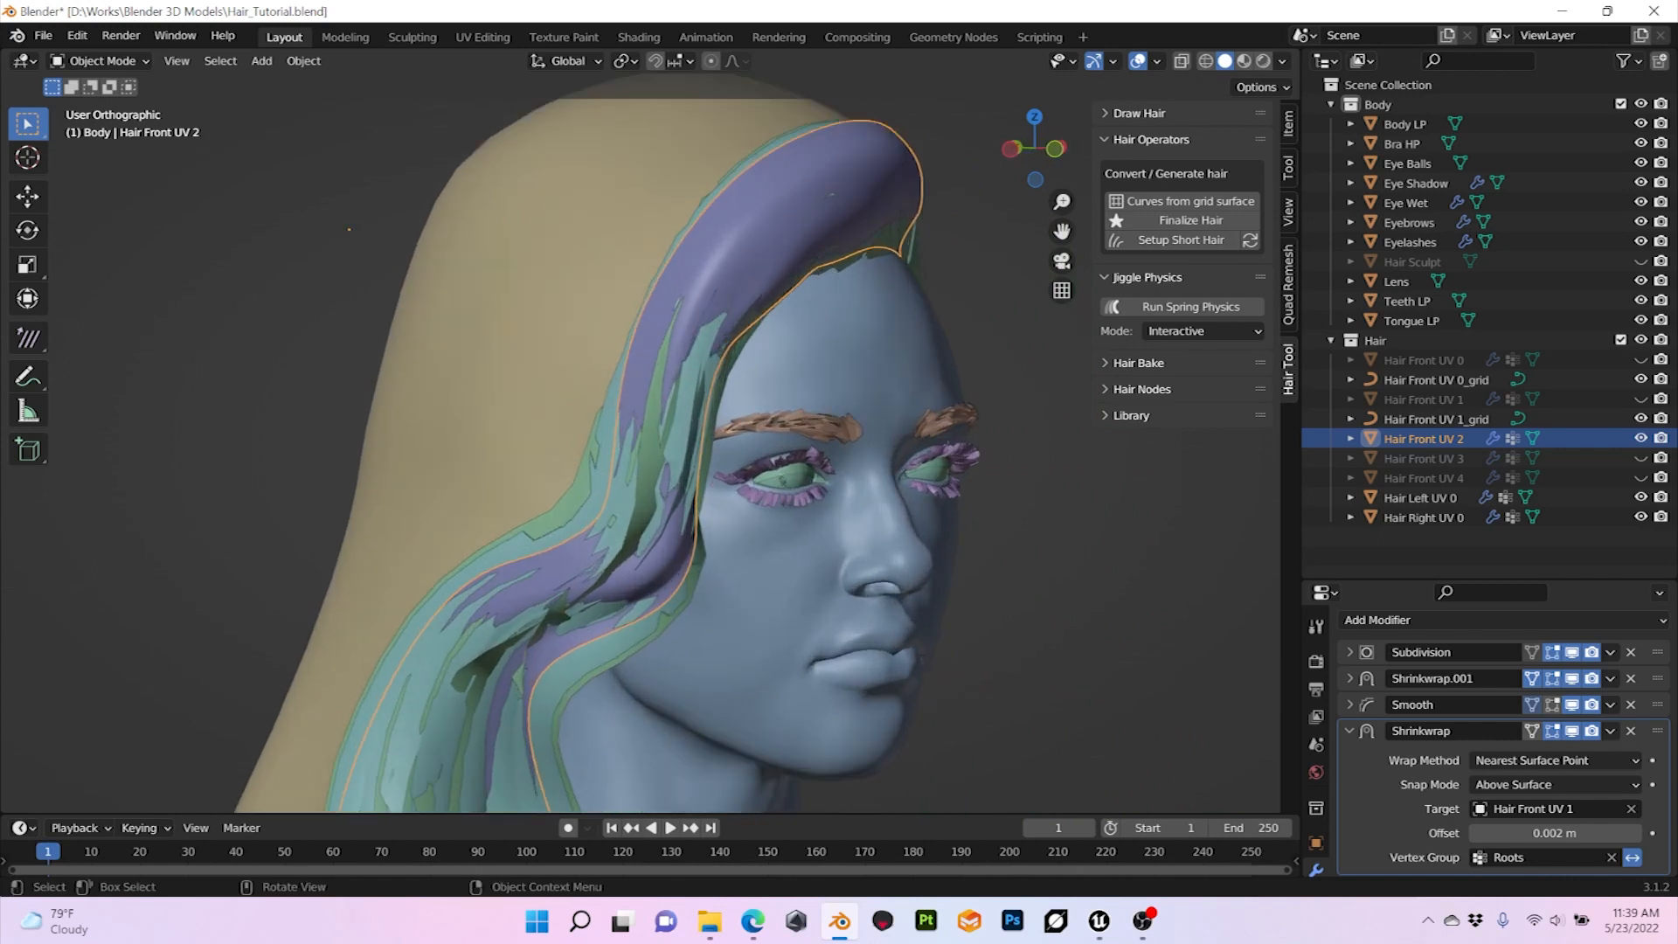
{"action": "mouse_move", "coordinate": [844, 453]}
{"action": "middle_mouse_down"}
{"action": "mouse_move", "coordinate": [770, 452]}
{"action": "mouse_move", "coordinate": [835, 452]}
{"action": "middle_mouse_up"}
{"action": "scroll", "coordinate": [835, 453], "scroll_direction": "down", "scroll_amount": 1}
{"action": "scroll", "coordinate": [834, 452], "scroll_direction": "up", "scroll_amount": 1}
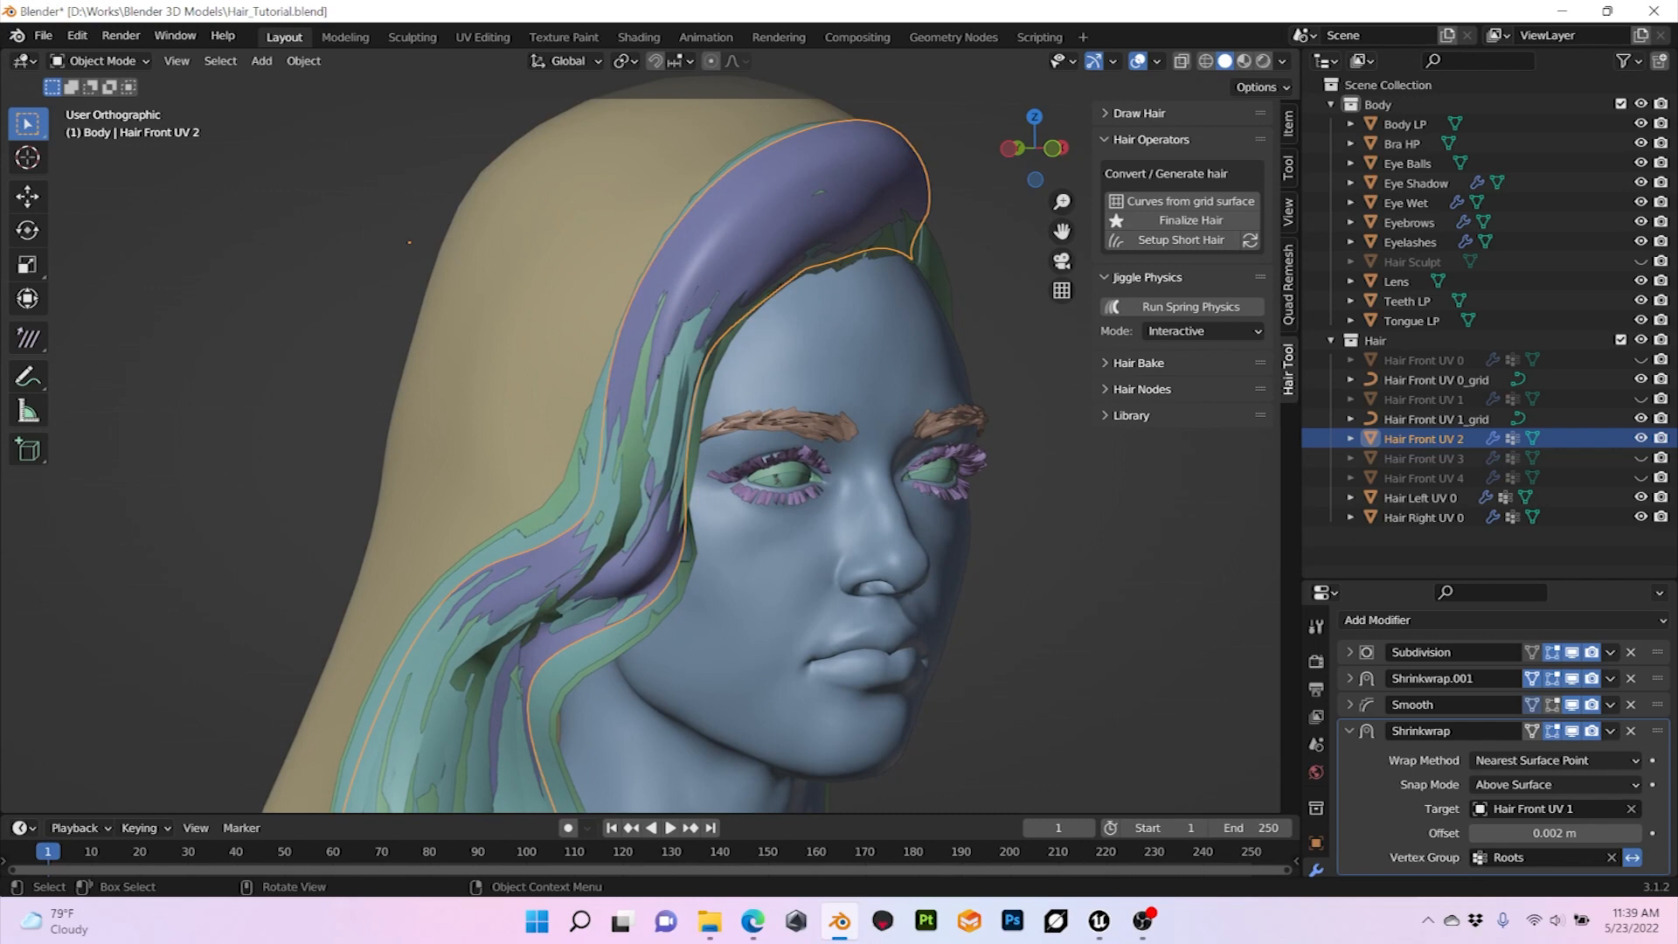
{"action": "mouse_move", "coordinate": [664, 454]}
{"action": "middle_mouse_down"}
{"action": "mouse_move", "coordinate": [618, 444]}
{"action": "mouse_move", "coordinate": [735, 444]}
{"action": "mouse_move", "coordinate": [634, 444]}
{"action": "mouse_move", "coordinate": [691, 444]}
{"action": "middle_mouse_up"}
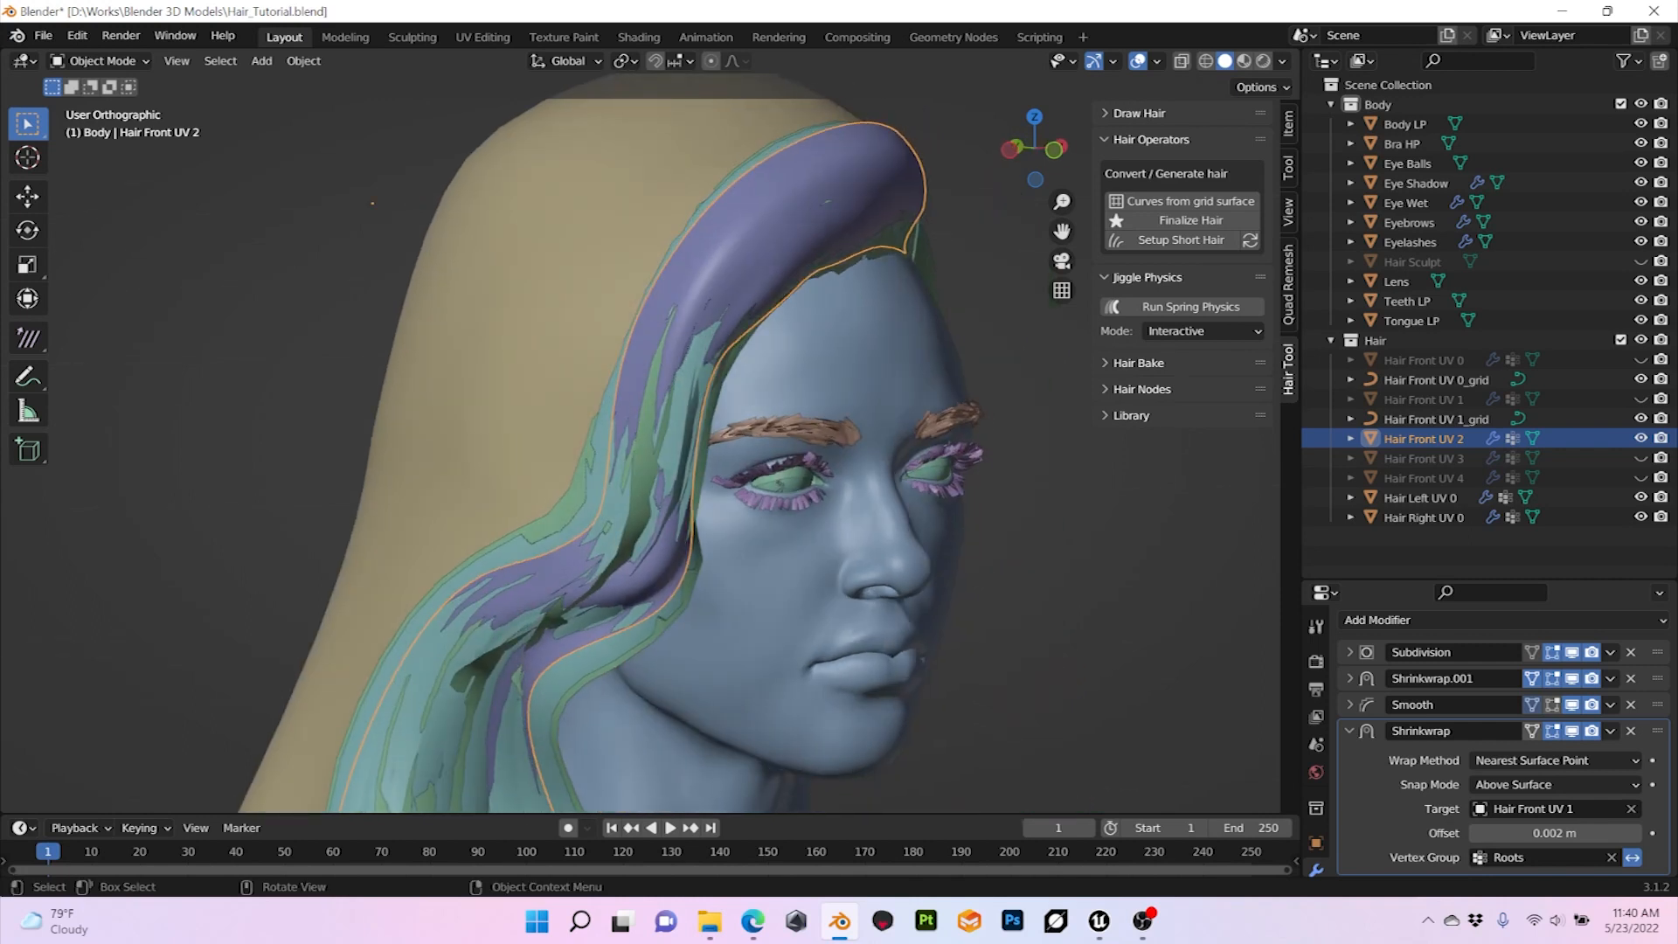
Step: Set the Shrinkwrap offset of Hair Front UV 2 to 0.003 m and check its coverage over the strands
{"action": "middle_click_drag", "start_coordinate": [691, 444], "coordinate": [646, 444]}
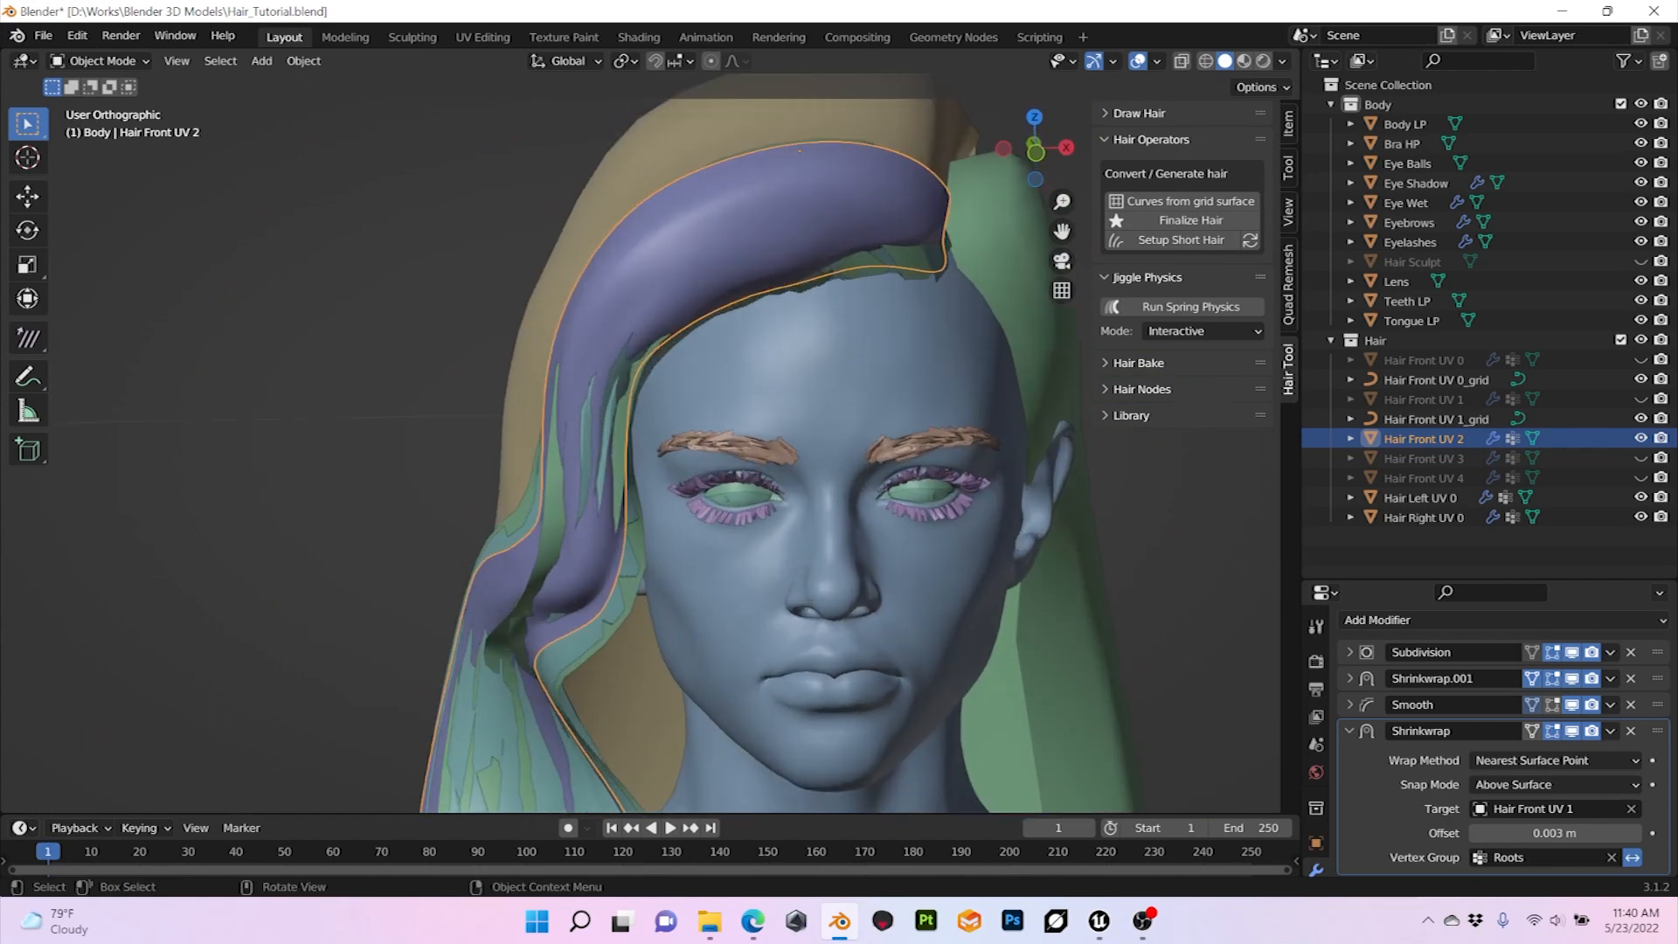
{"action": "scroll", "coordinate": [646, 444], "scroll_direction": "down", "scroll_amount": 1}
{"action": "scroll", "coordinate": [645, 444], "scroll_direction": "up", "scroll_amount": 2}
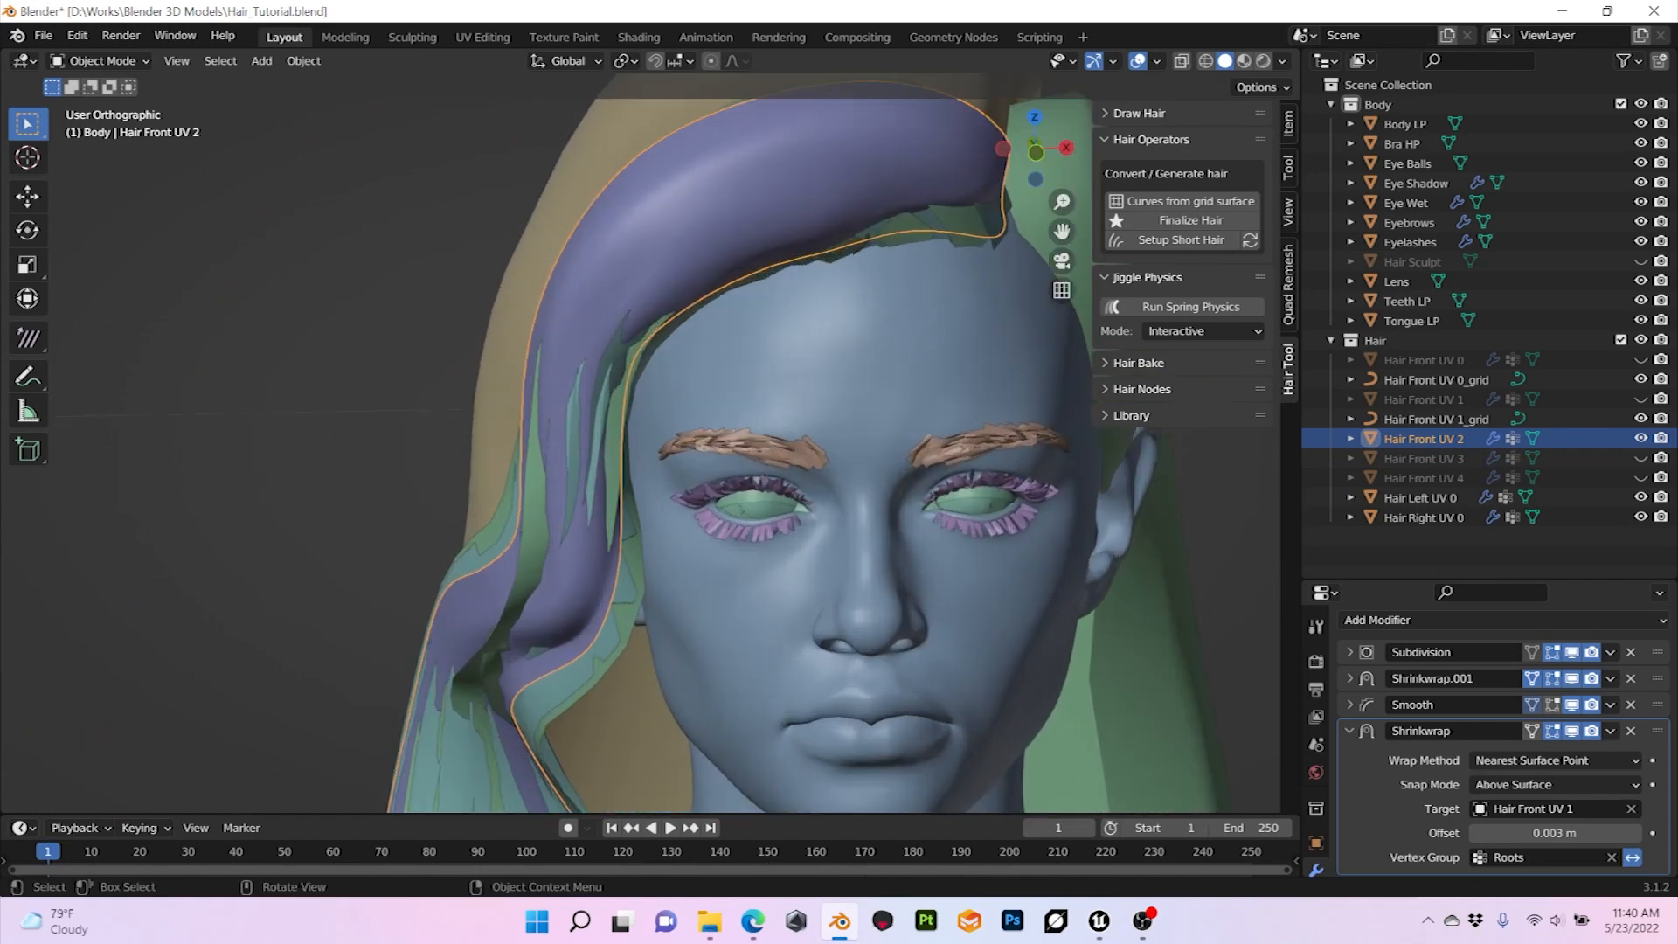
{"action": "middle_click_drag", "start_coordinate": [645, 444], "coordinate": [660, 423]}
{"action": "scroll", "coordinate": [660, 423], "scroll_direction": "down", "scroll_amount": 2}
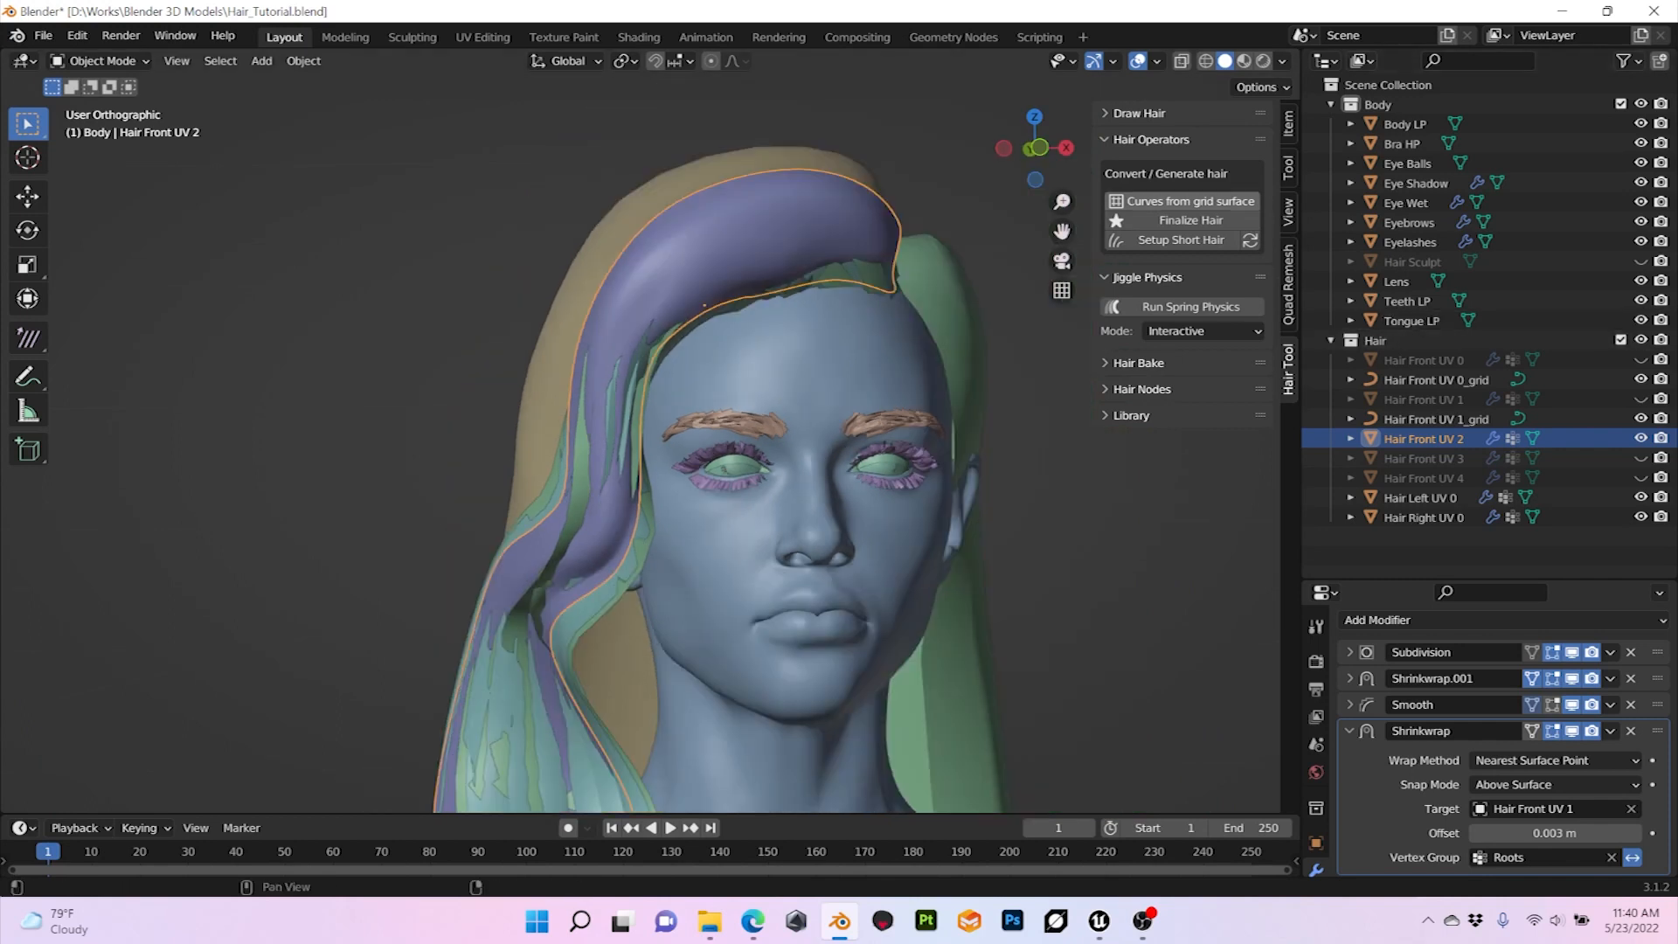
Step: Generate curves from the Hair Front UV 2 grid surface with a strand width of 0.03
{"action": "left_click", "coordinate": [1184, 201]}
{"action": "mouse_move", "coordinate": [664, 428]}
{"action": "middle_mouse_down"}
{"action": "mouse_move", "coordinate": [787, 431]}
{"action": "mouse_move", "coordinate": [668, 425]}
{"action": "middle_mouse_up"}
{"action": "left_click", "coordinate": [131, 797]}
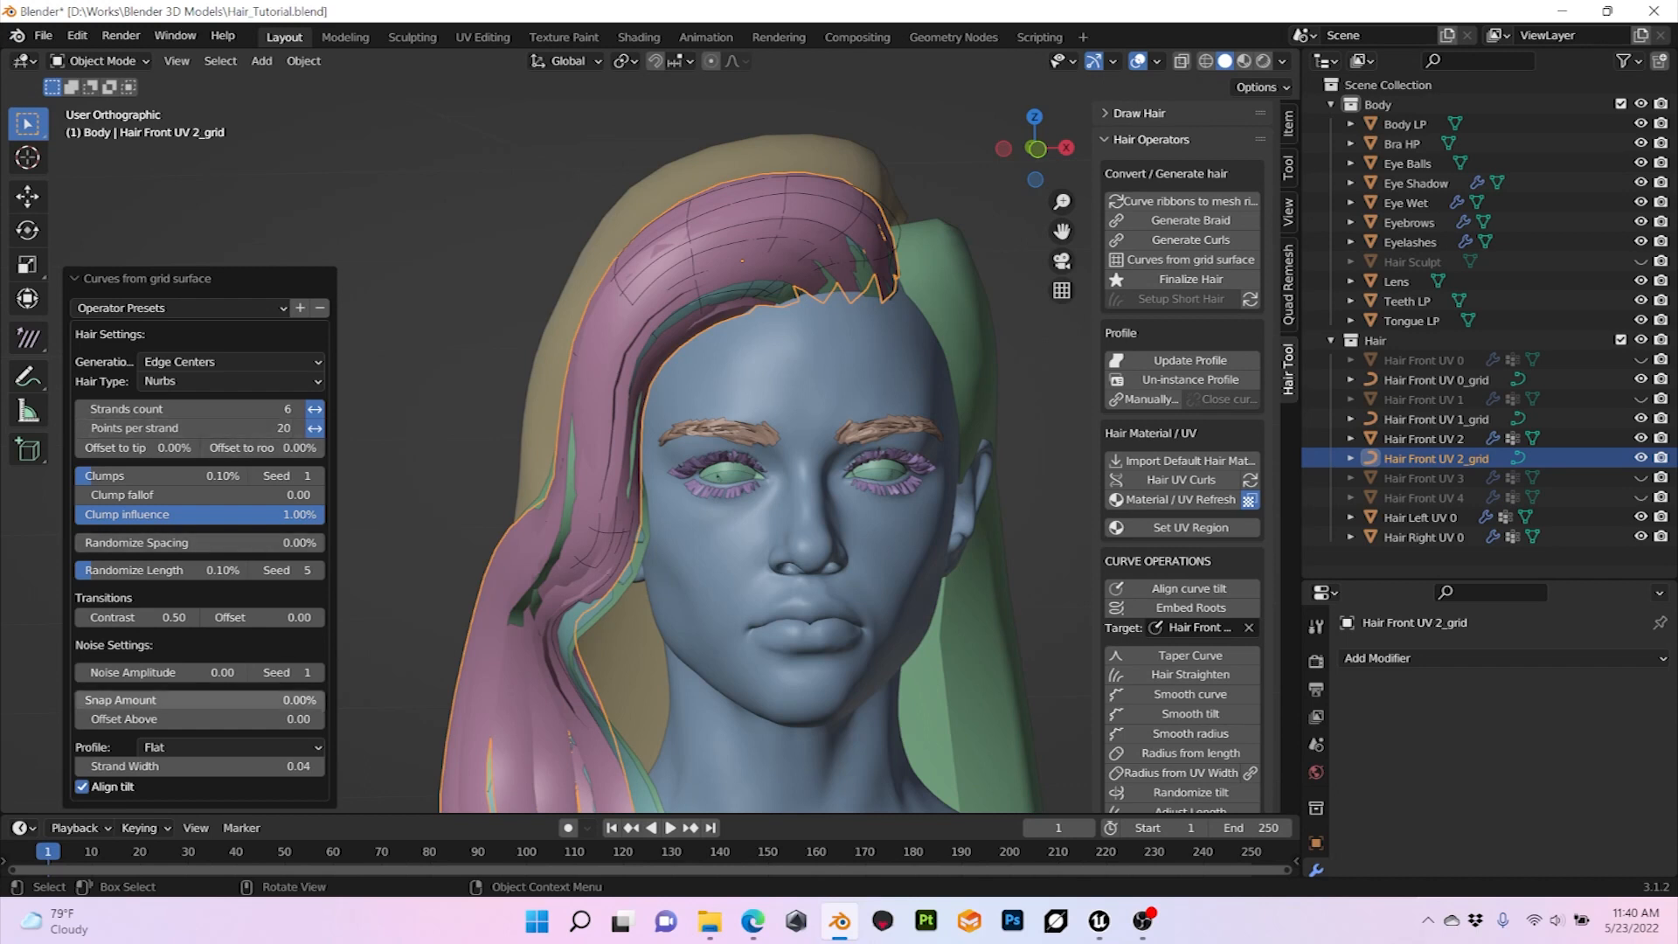
{"action": "left_click", "coordinate": [199, 767]}
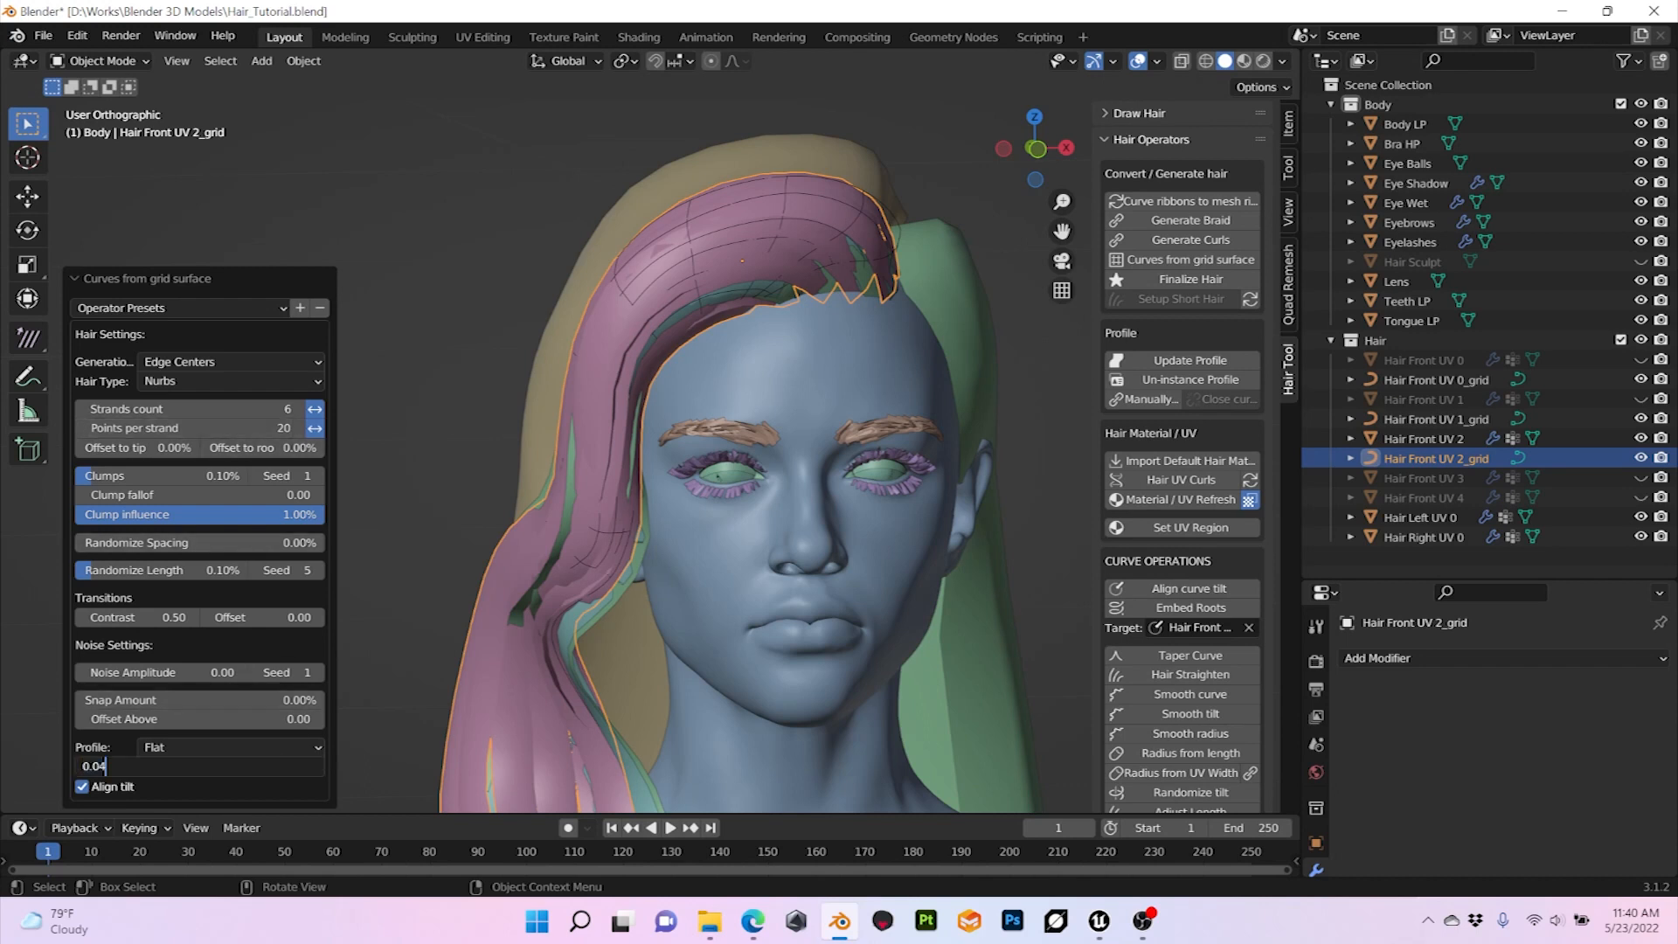
{"action": "key", "text": "Return"}
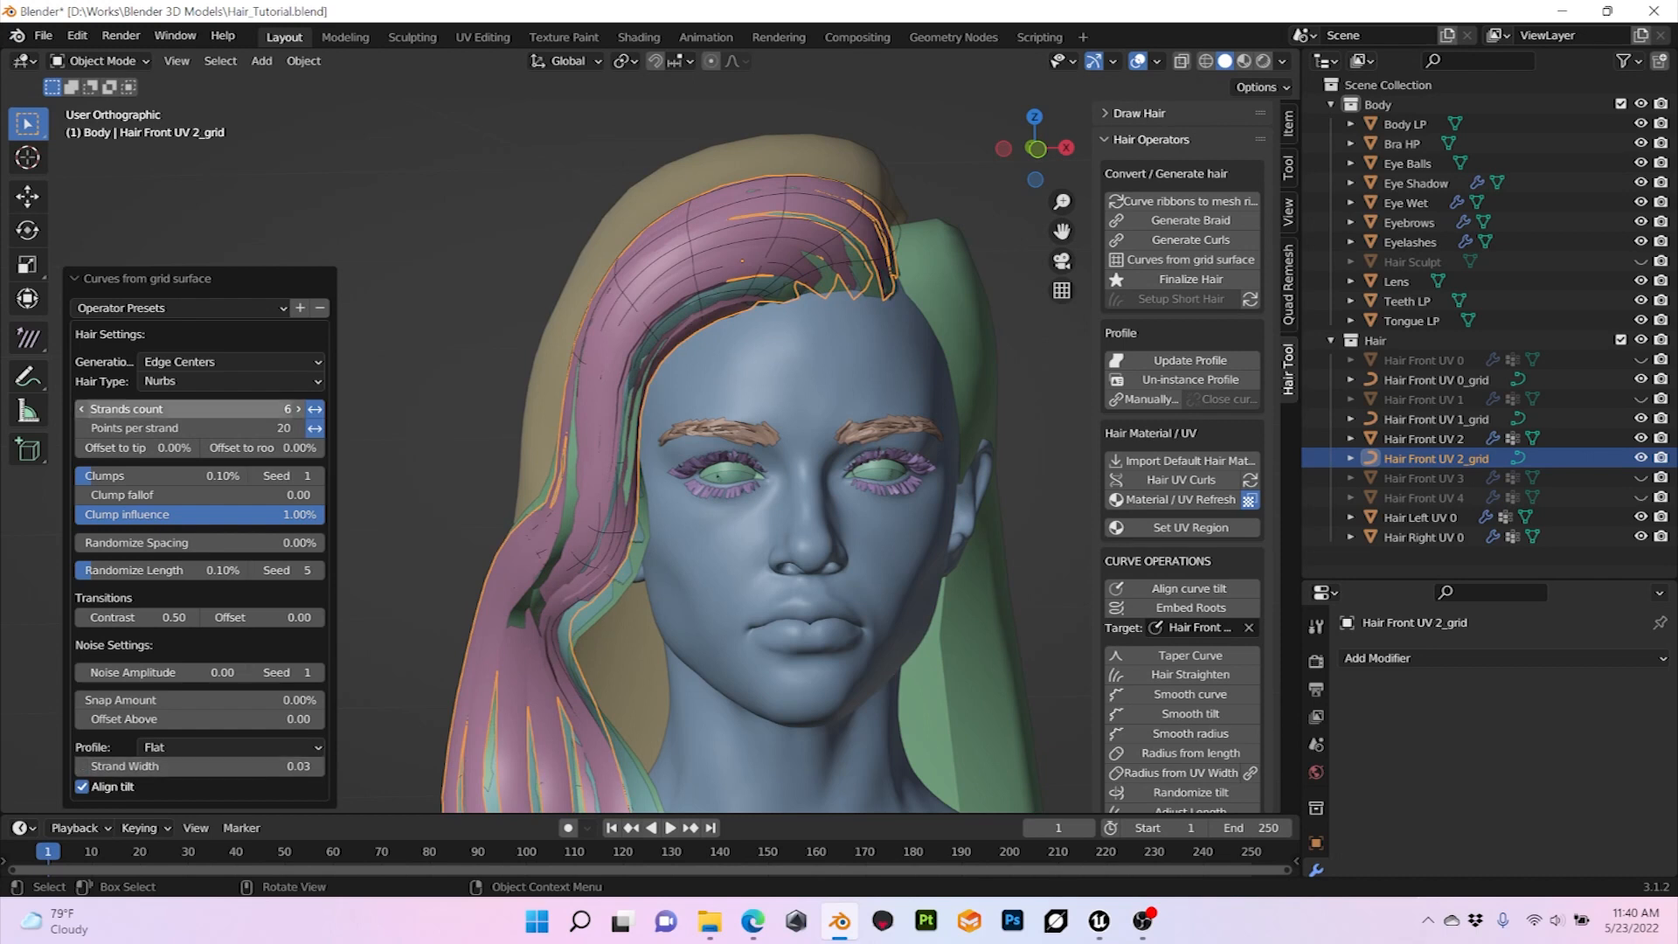
Step: Set the strands count of the Hair Front UV 2_grid curves to 7 and hide the Hair Front UV 2 surface
{"action": "left_click", "coordinate": [298, 408]}
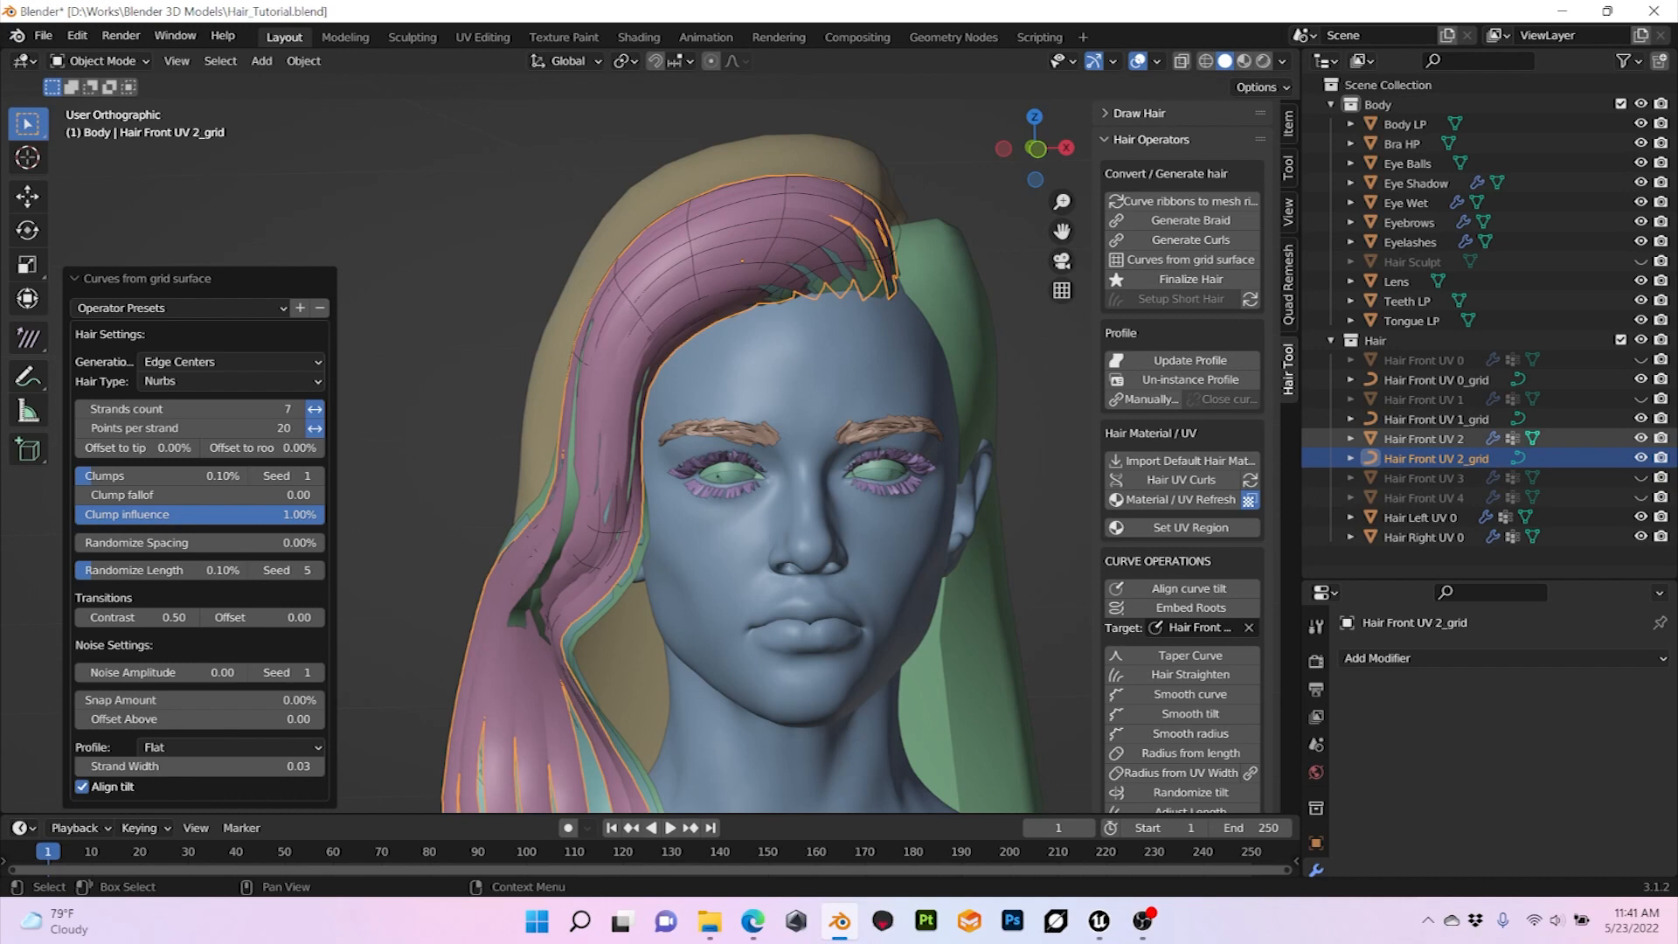
{"action": "left_click", "coordinate": [1641, 438]}
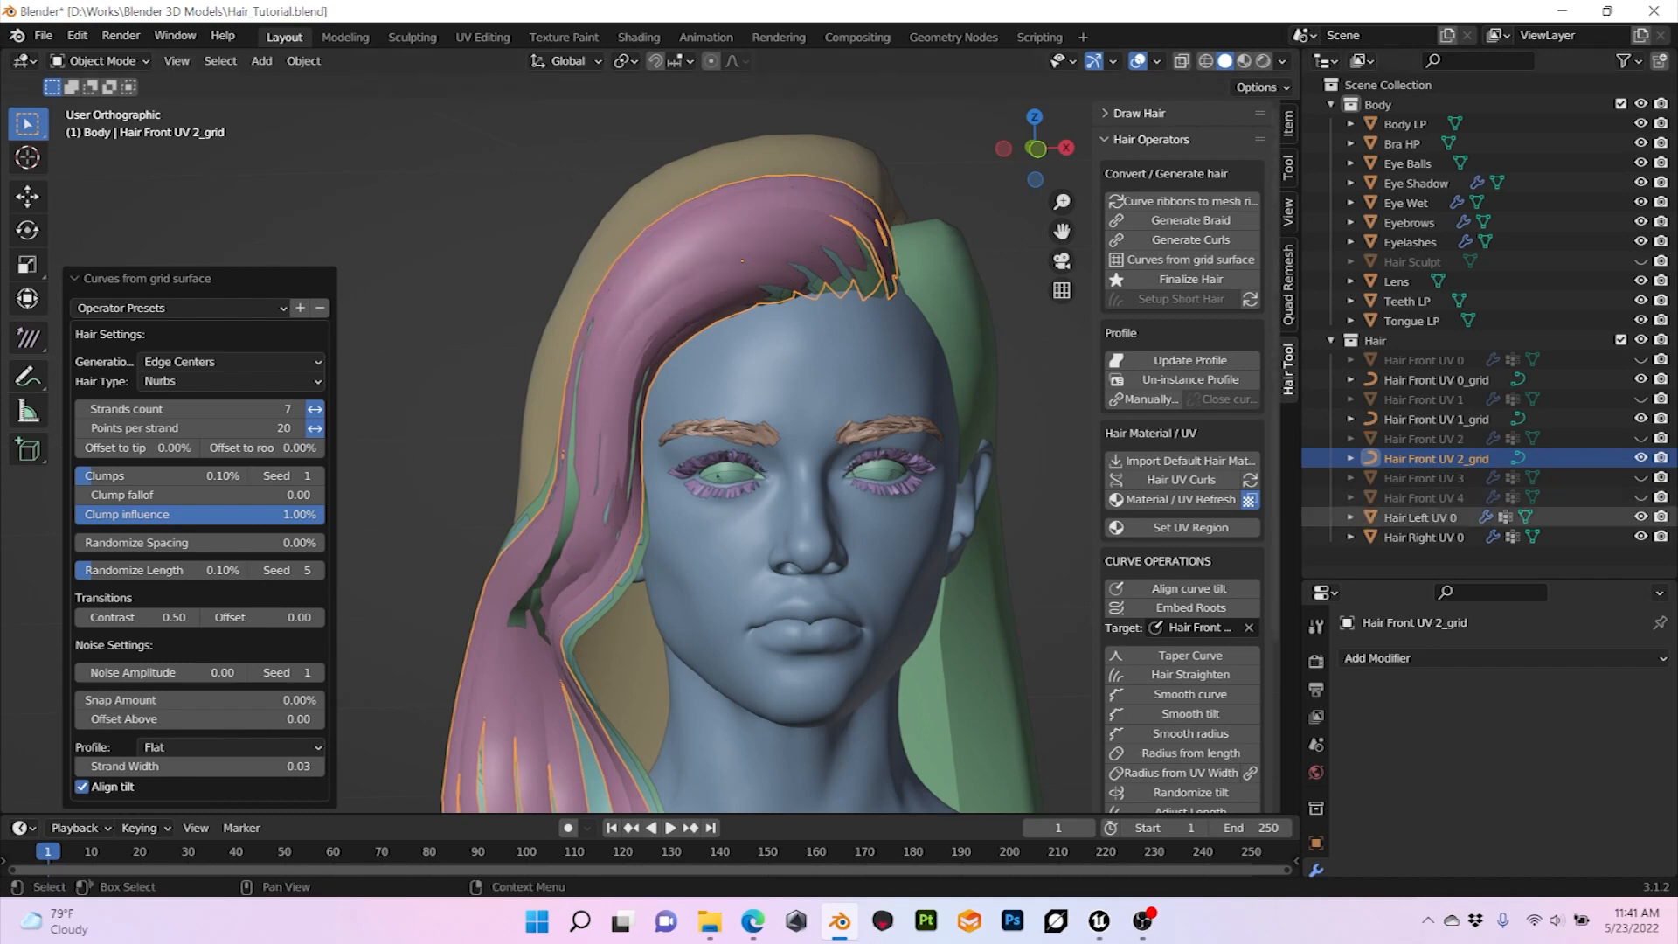
Step: Assign UV regions 2 and 2' to the Hair Front UV 2_grid strands and check the result in material preview shading
{"action": "left_click", "coordinate": [1182, 527]}
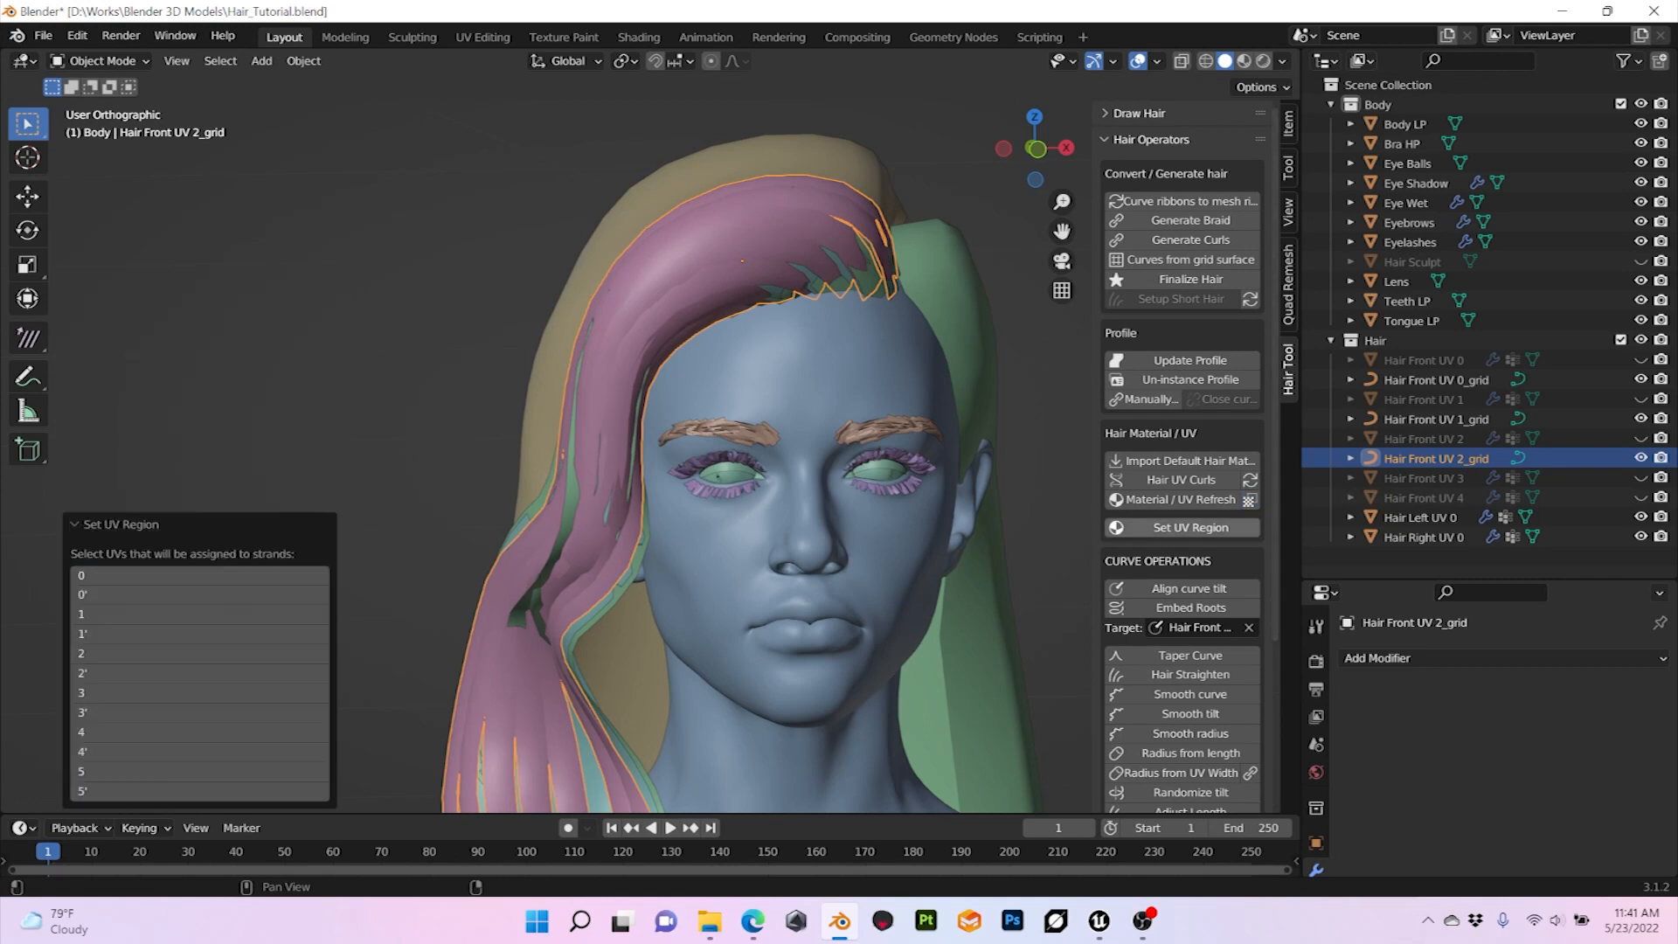
{"action": "left_click", "coordinate": [199, 654]}
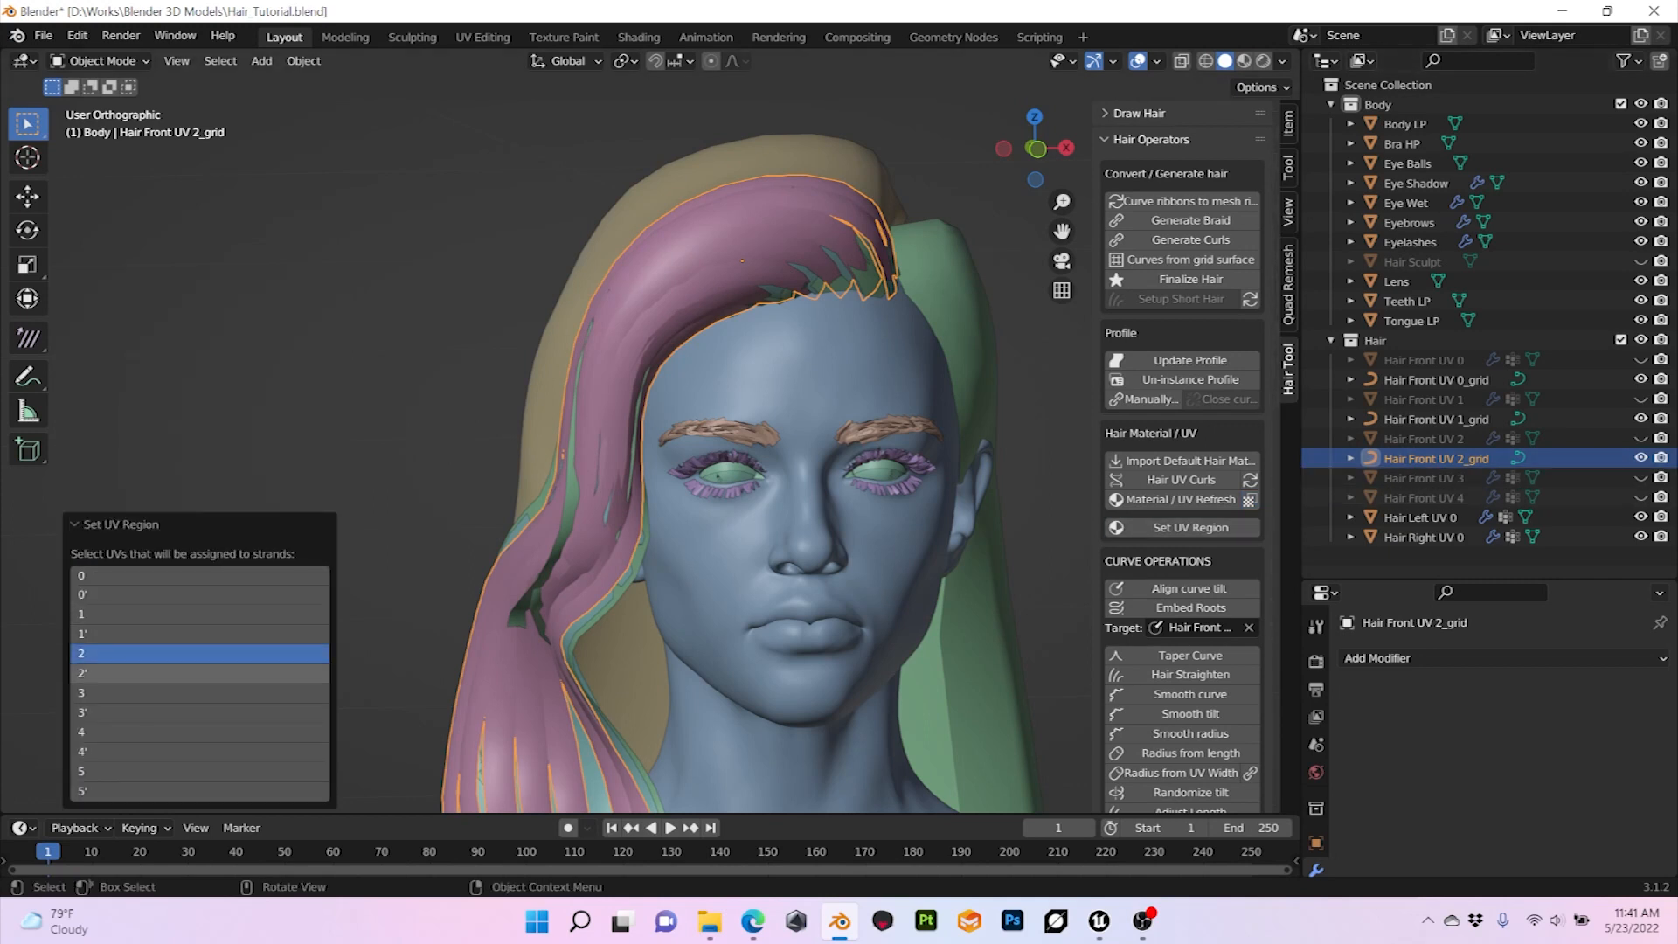
{"action": "left_click", "coordinate": [199, 673], "text": "shift"}
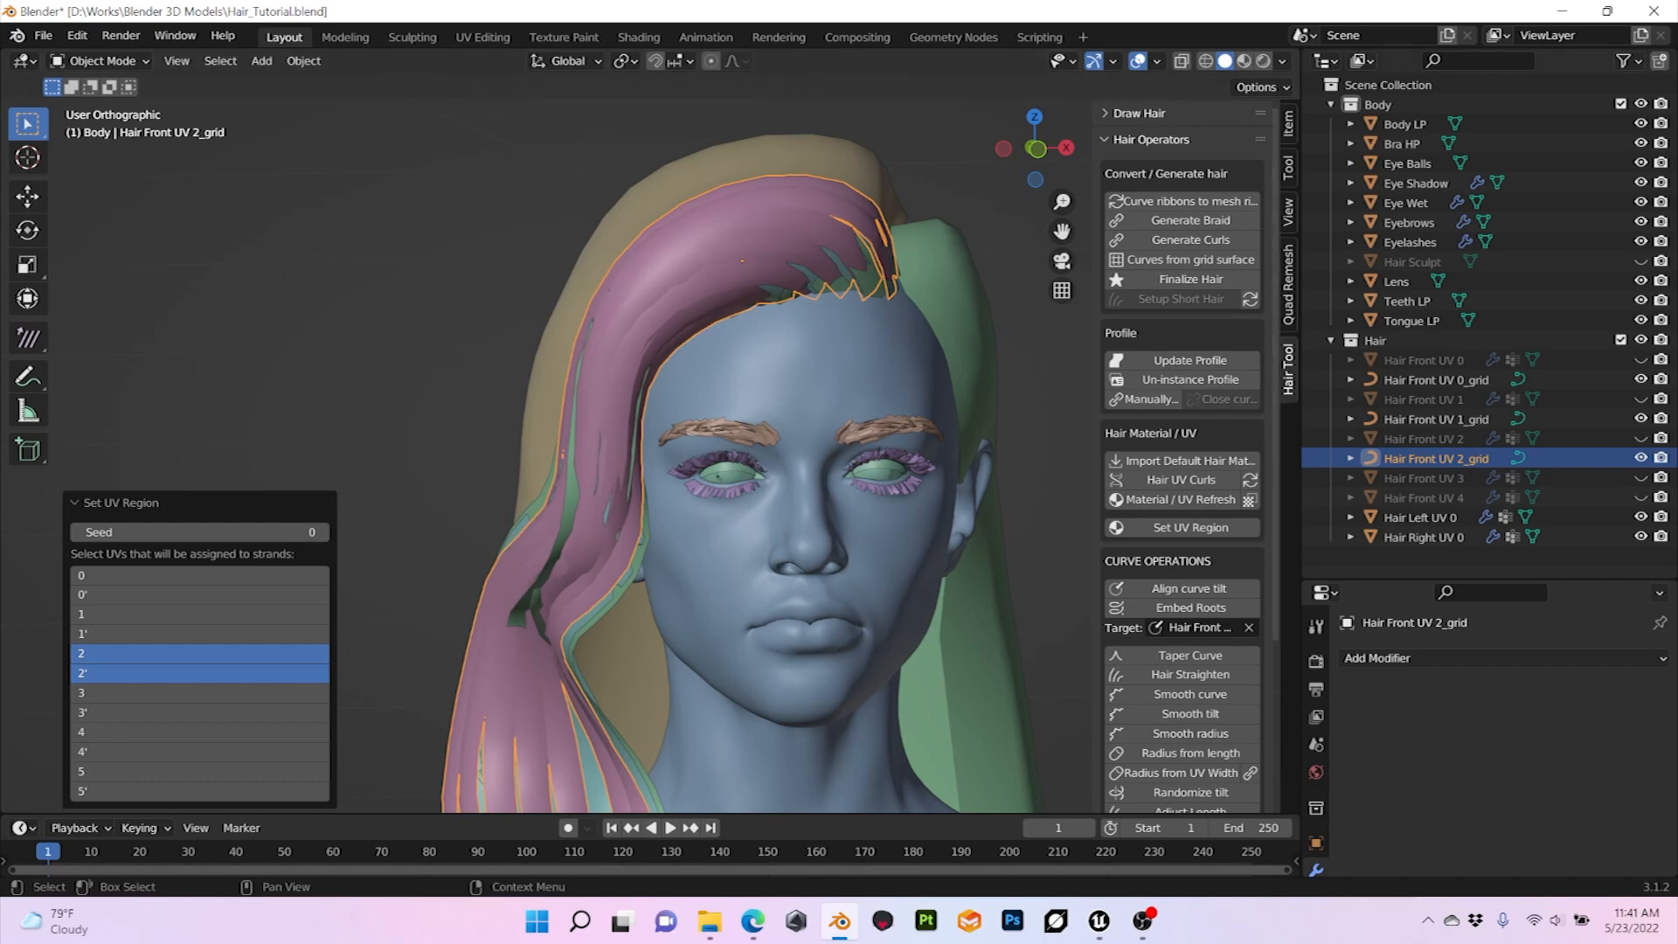
{"action": "left_click", "coordinate": [1244, 61]}
{"action": "left_click", "coordinate": [1005, 323]}
{"action": "mouse_move", "coordinate": [839, 367]}
{"action": "middle_mouse_down"}
{"action": "mouse_move", "coordinate": [1042, 371]}
{"action": "mouse_move", "coordinate": [787, 378]}
{"action": "mouse_move", "coordinate": [1023, 363]}
{"action": "mouse_move", "coordinate": [804, 368]}
{"action": "mouse_move", "coordinate": [835, 366]}
{"action": "middle_mouse_up"}
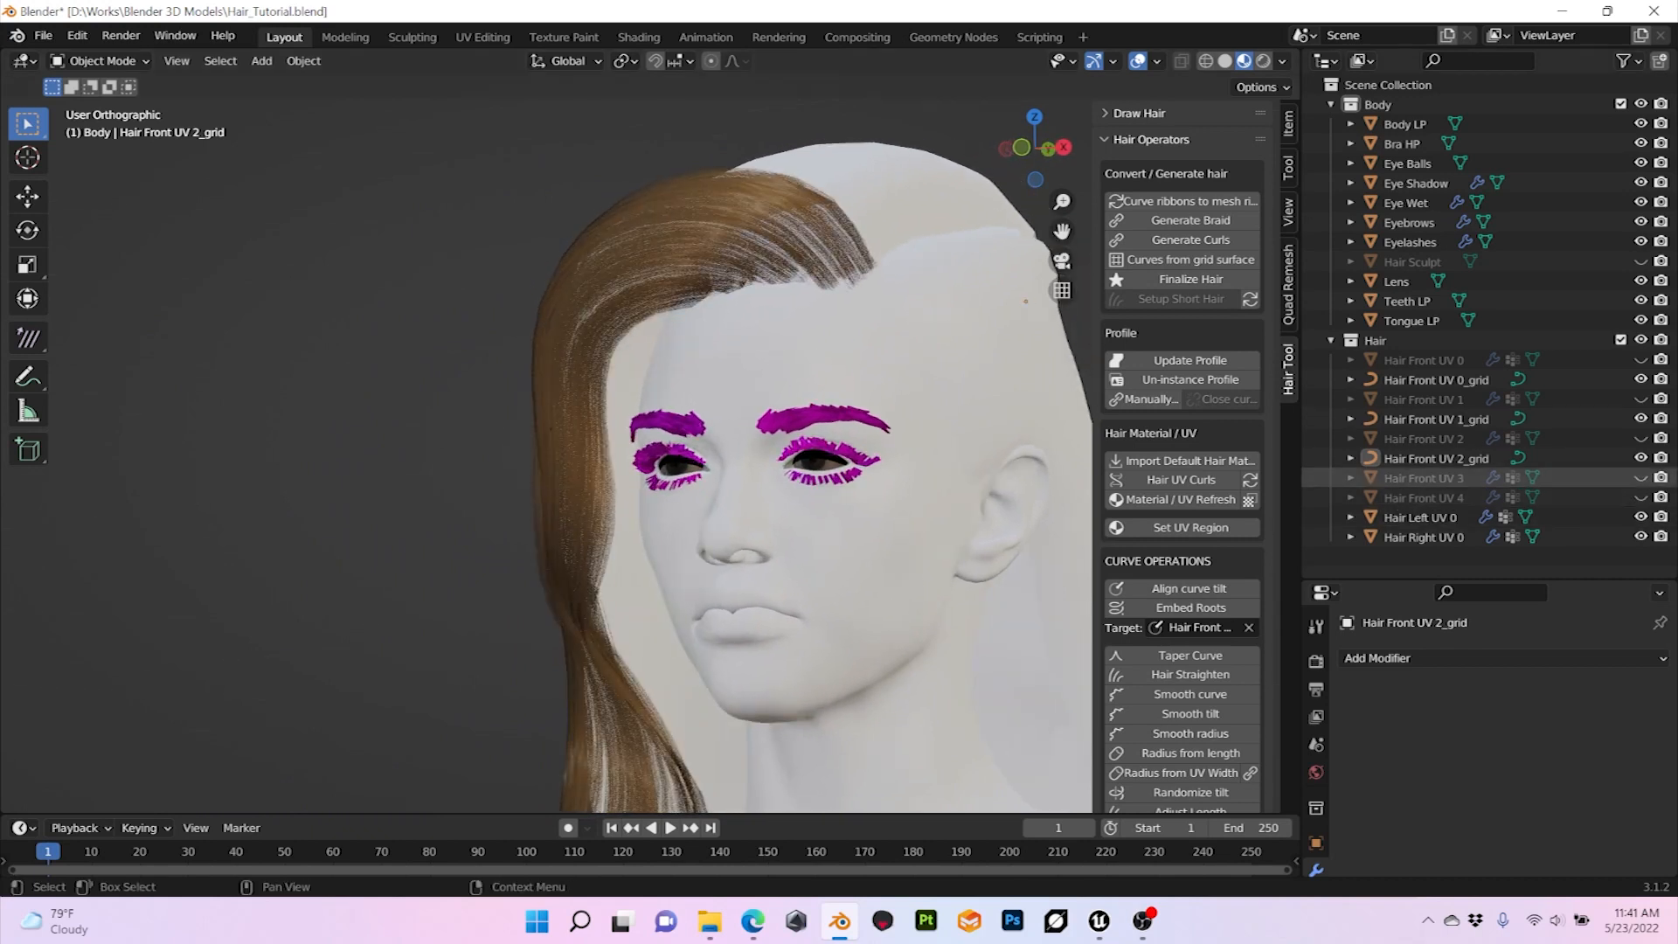
Step: Unhide Hair Front UV 3, return to solid shading and set its Shrinkwrap offset to 0.003 m
{"action": "left_click", "coordinate": [1641, 478]}
{"action": "left_click", "coordinate": [1423, 478]}
{"action": "middle_click_drag", "start_coordinate": [840, 367], "coordinate": [900, 367]}
{"action": "left_click", "coordinate": [1282, 61]}
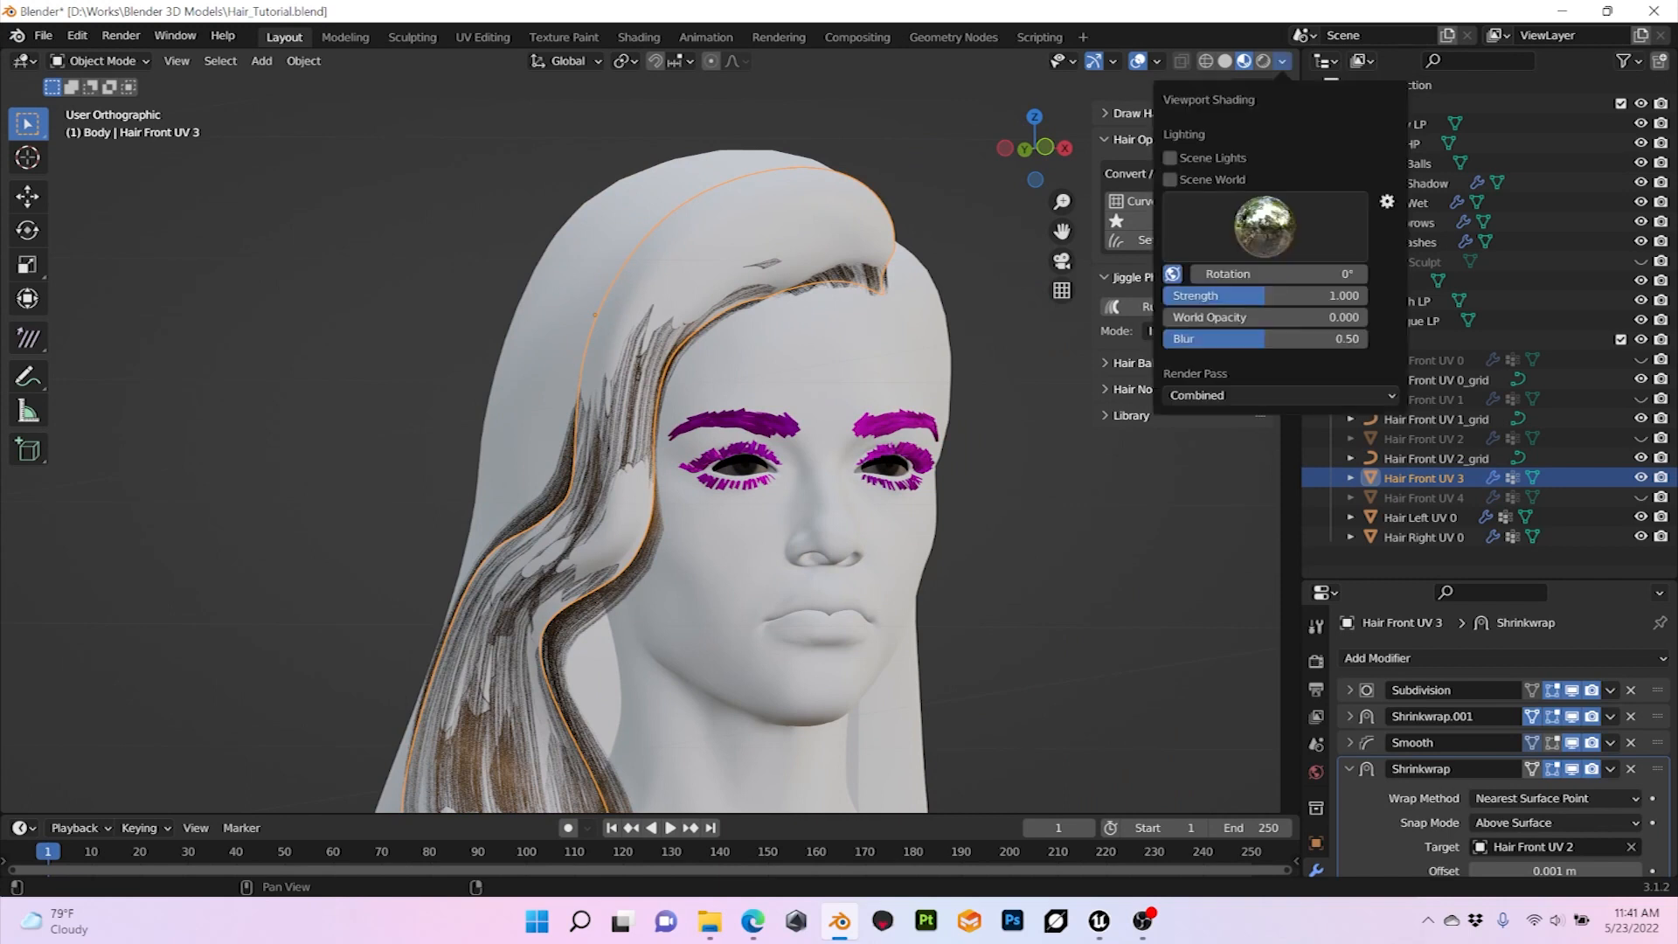
{"action": "left_click", "coordinate": [1282, 60]}
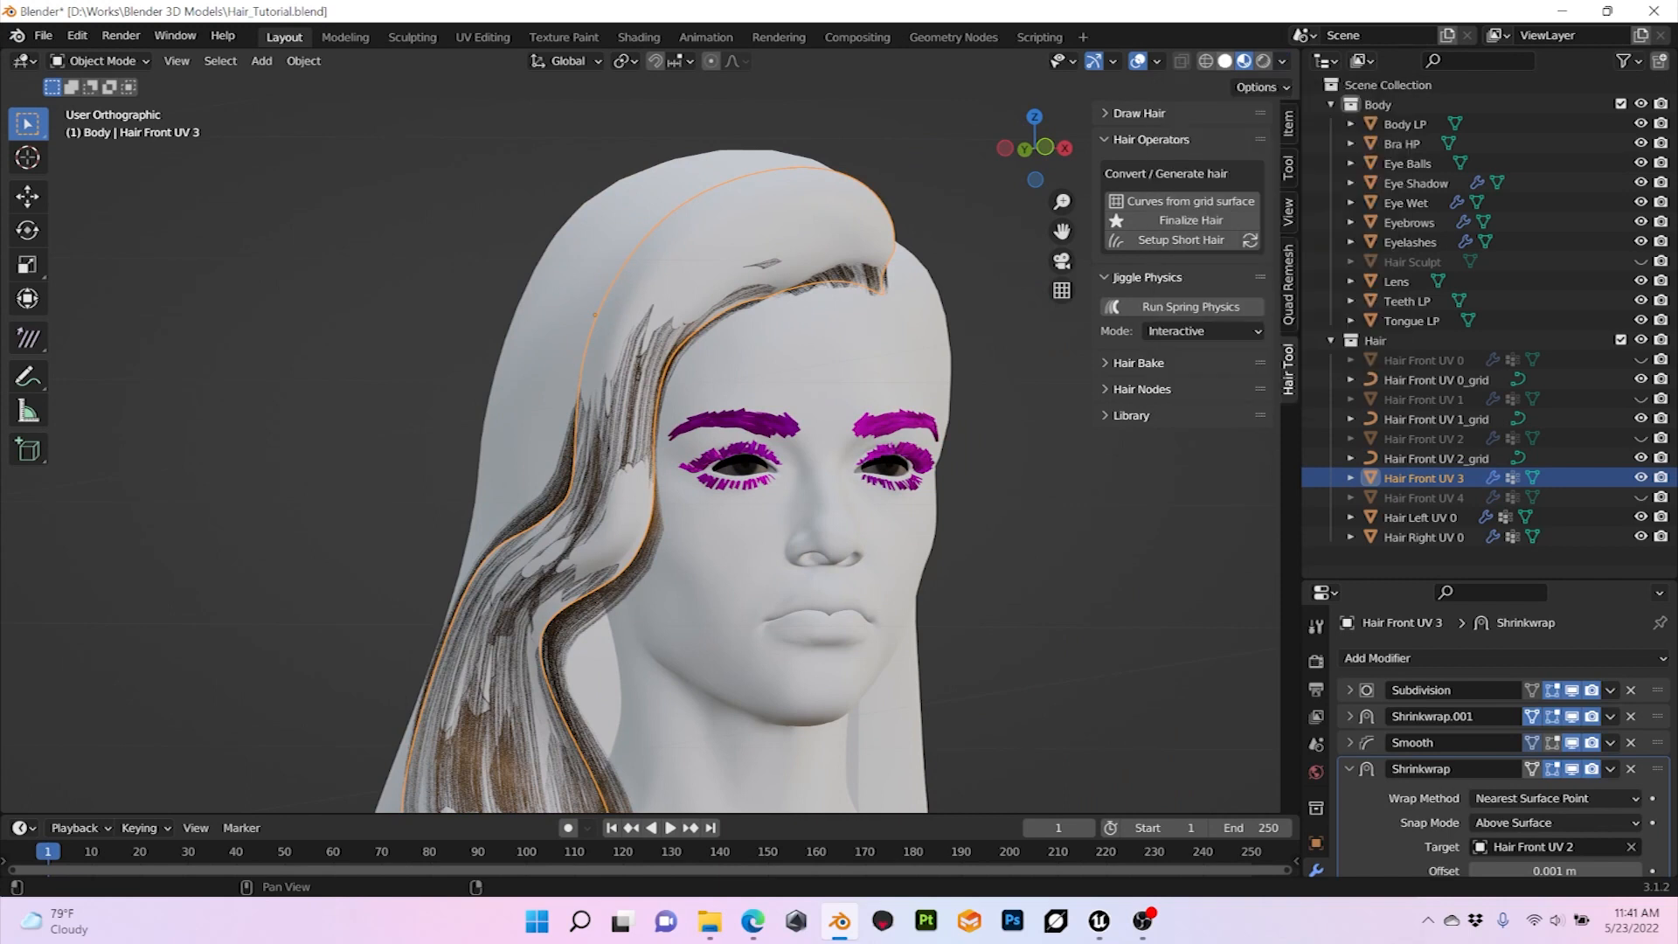
{"action": "left_click", "coordinate": [1224, 61]}
{"action": "middle_click_drag", "start_coordinate": [595, 315], "coordinate": [644, 294]}
{"action": "scroll", "coordinate": [1504, 769], "scroll_direction": "down", "scroll_amount": 2}
{"action": "left_click", "coordinate": [1554, 833]}
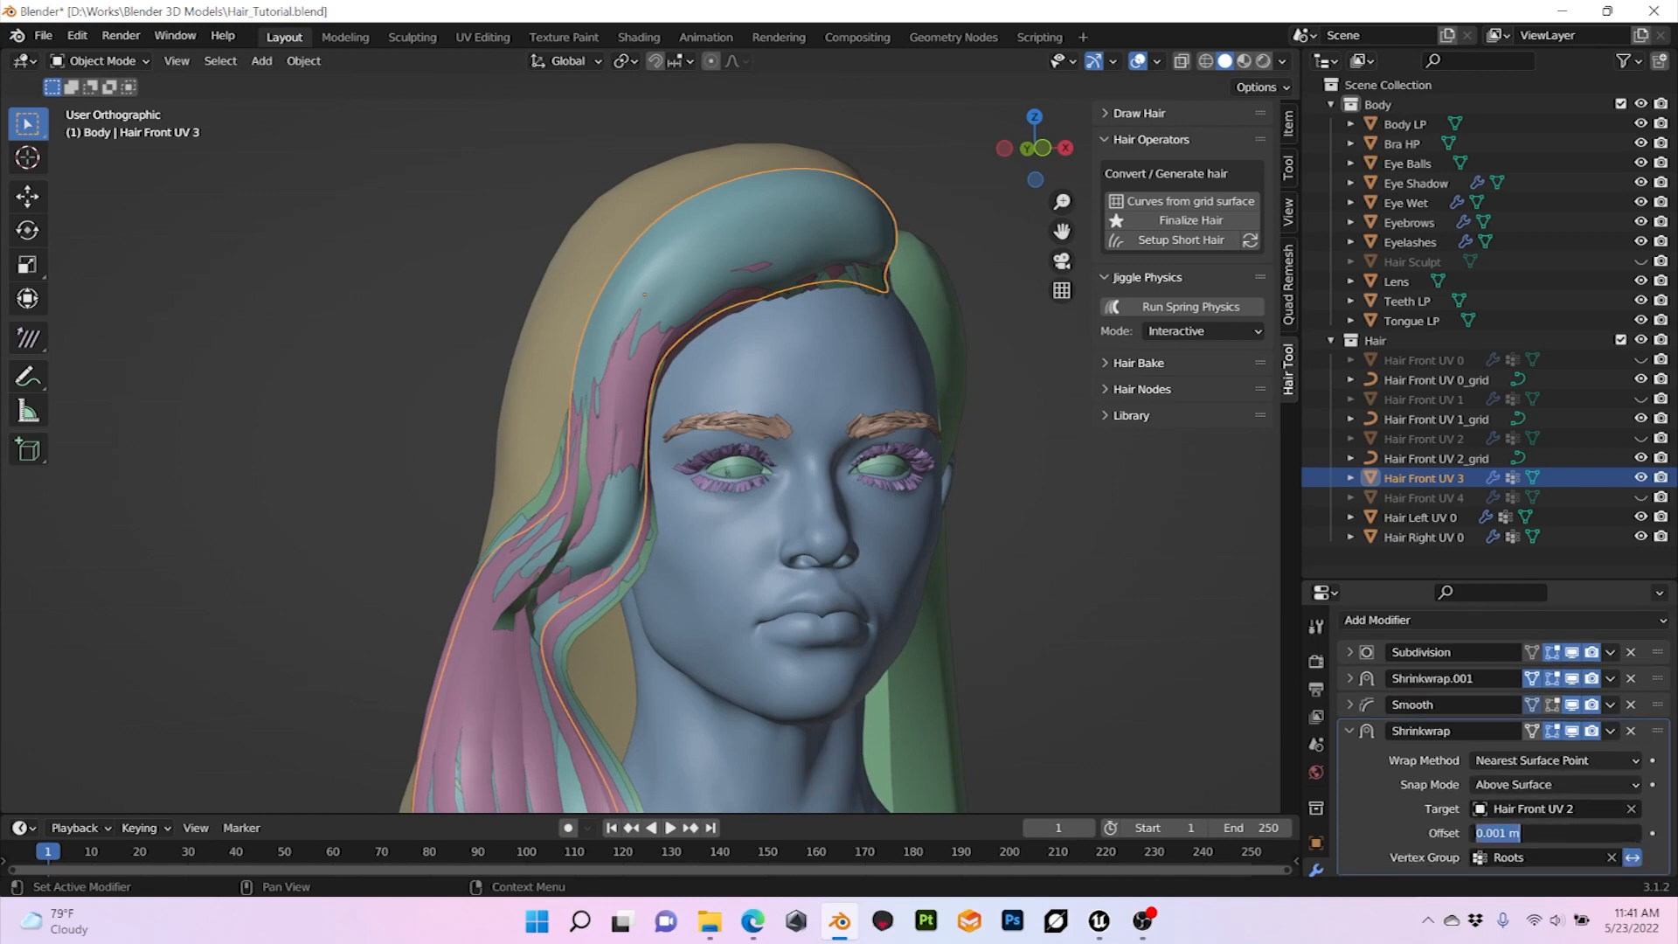
{"action": "key", "text": "Return"}
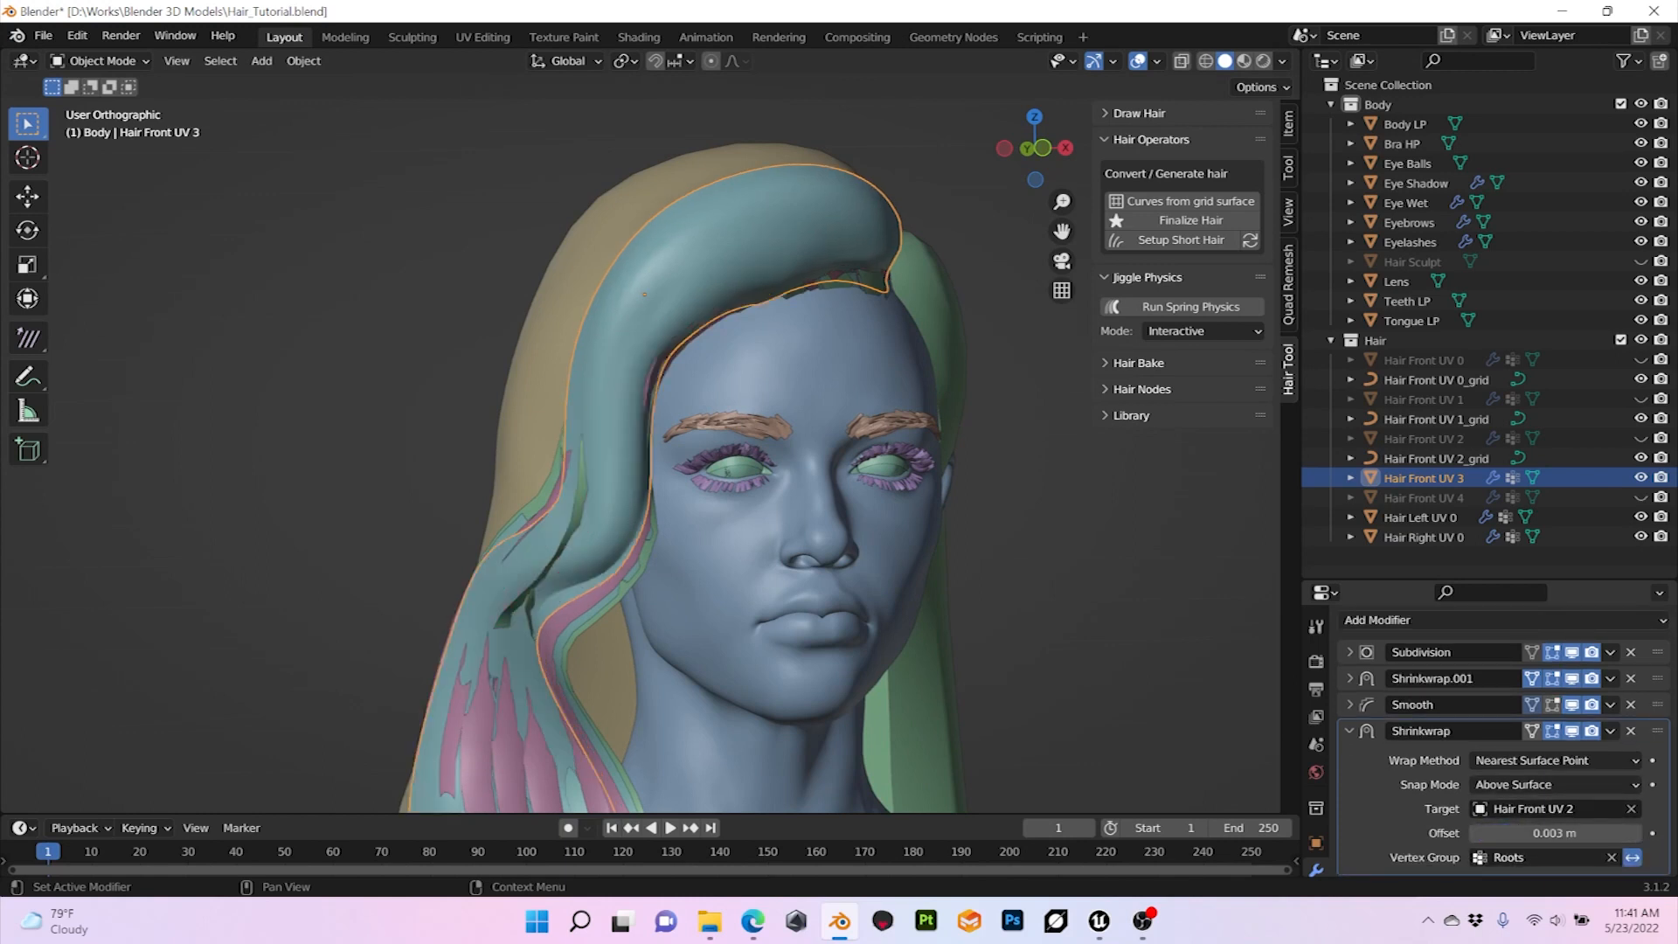
Step: Generate curves from the Hair Front UV 3 grid surface with a strand width of 0.02
{"action": "left_click", "coordinate": [1183, 201]}
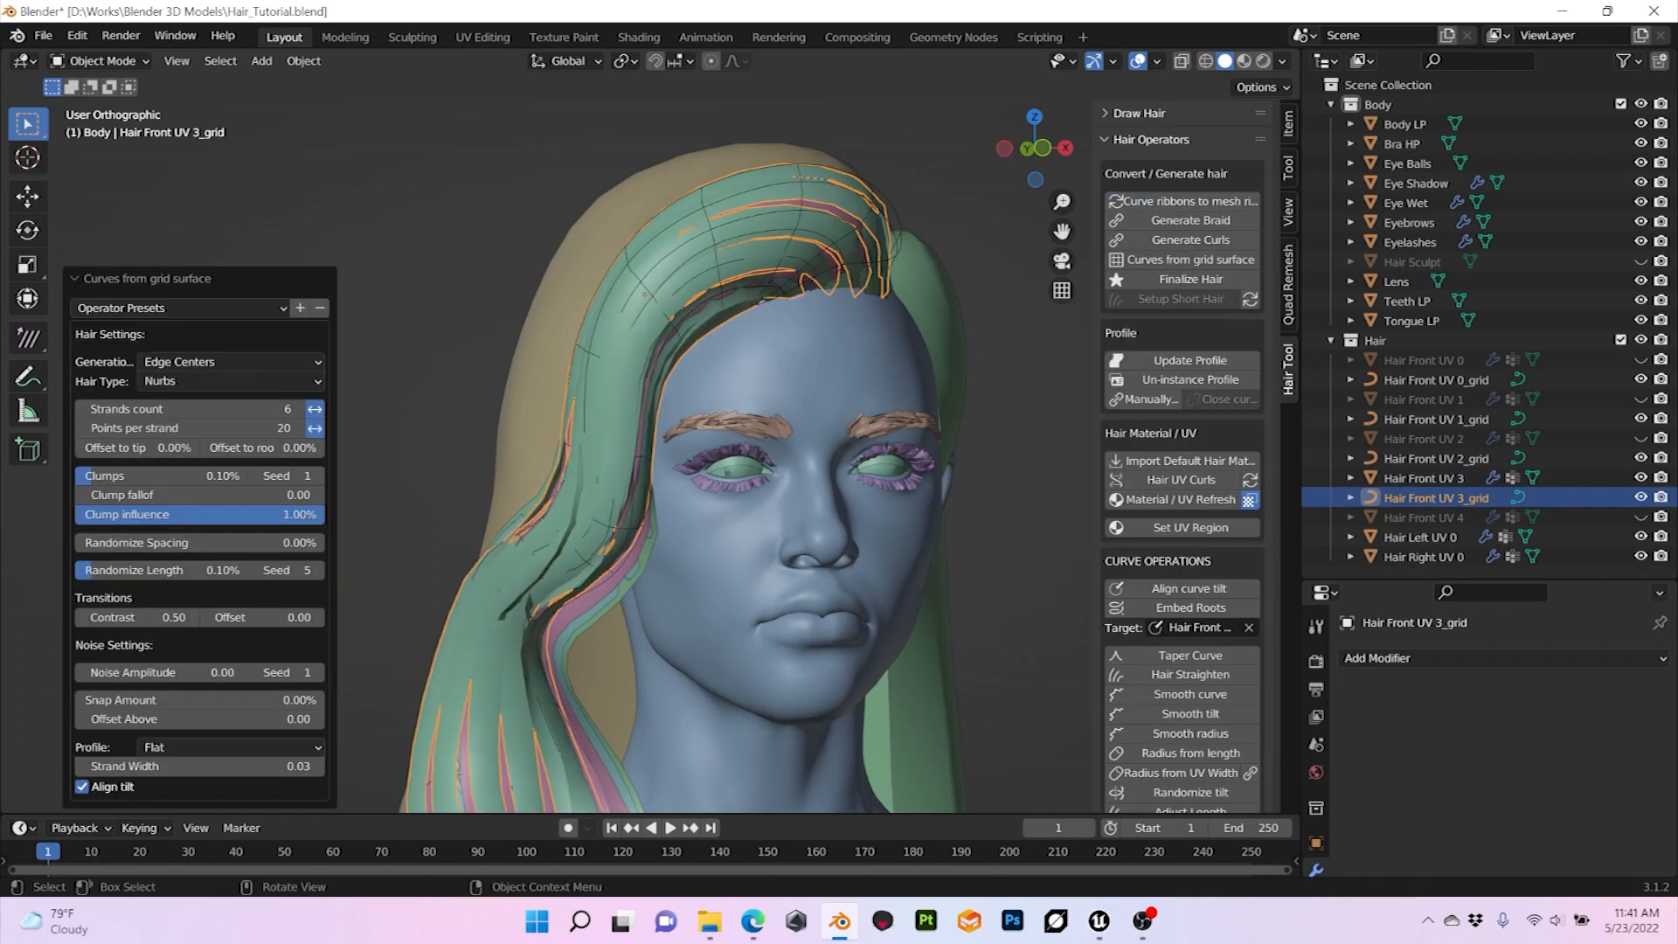
{"action": "double_click", "coordinate": [197, 766]}
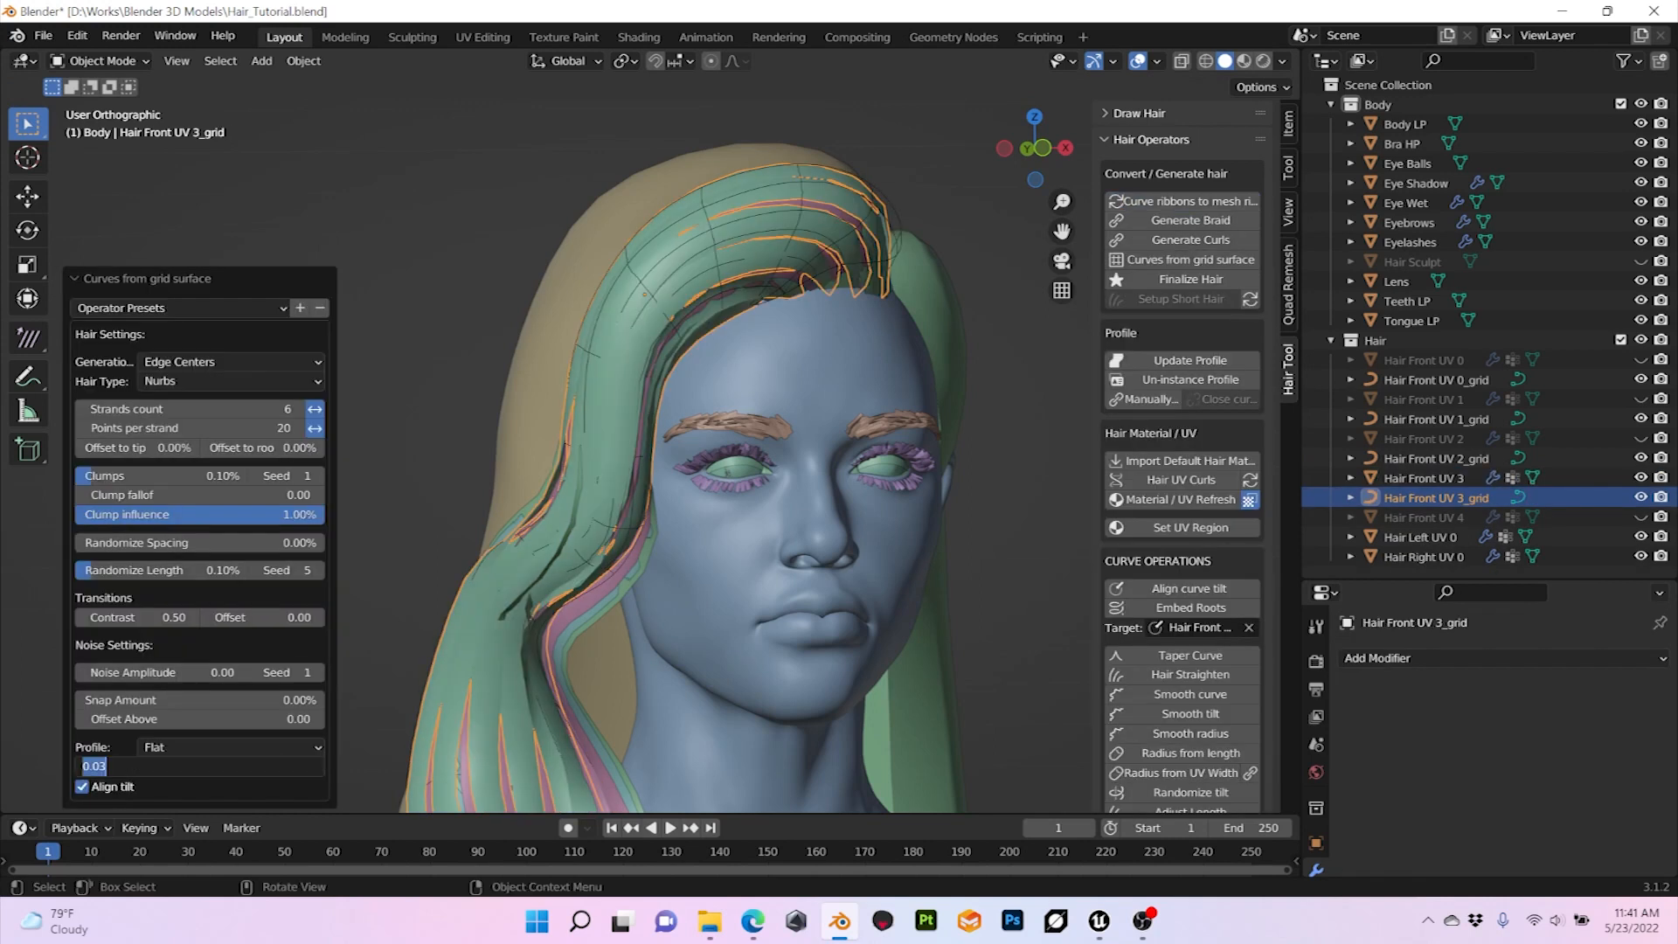
{"action": "type", "text": "0.02"}
{"action": "key", "text": "Return"}
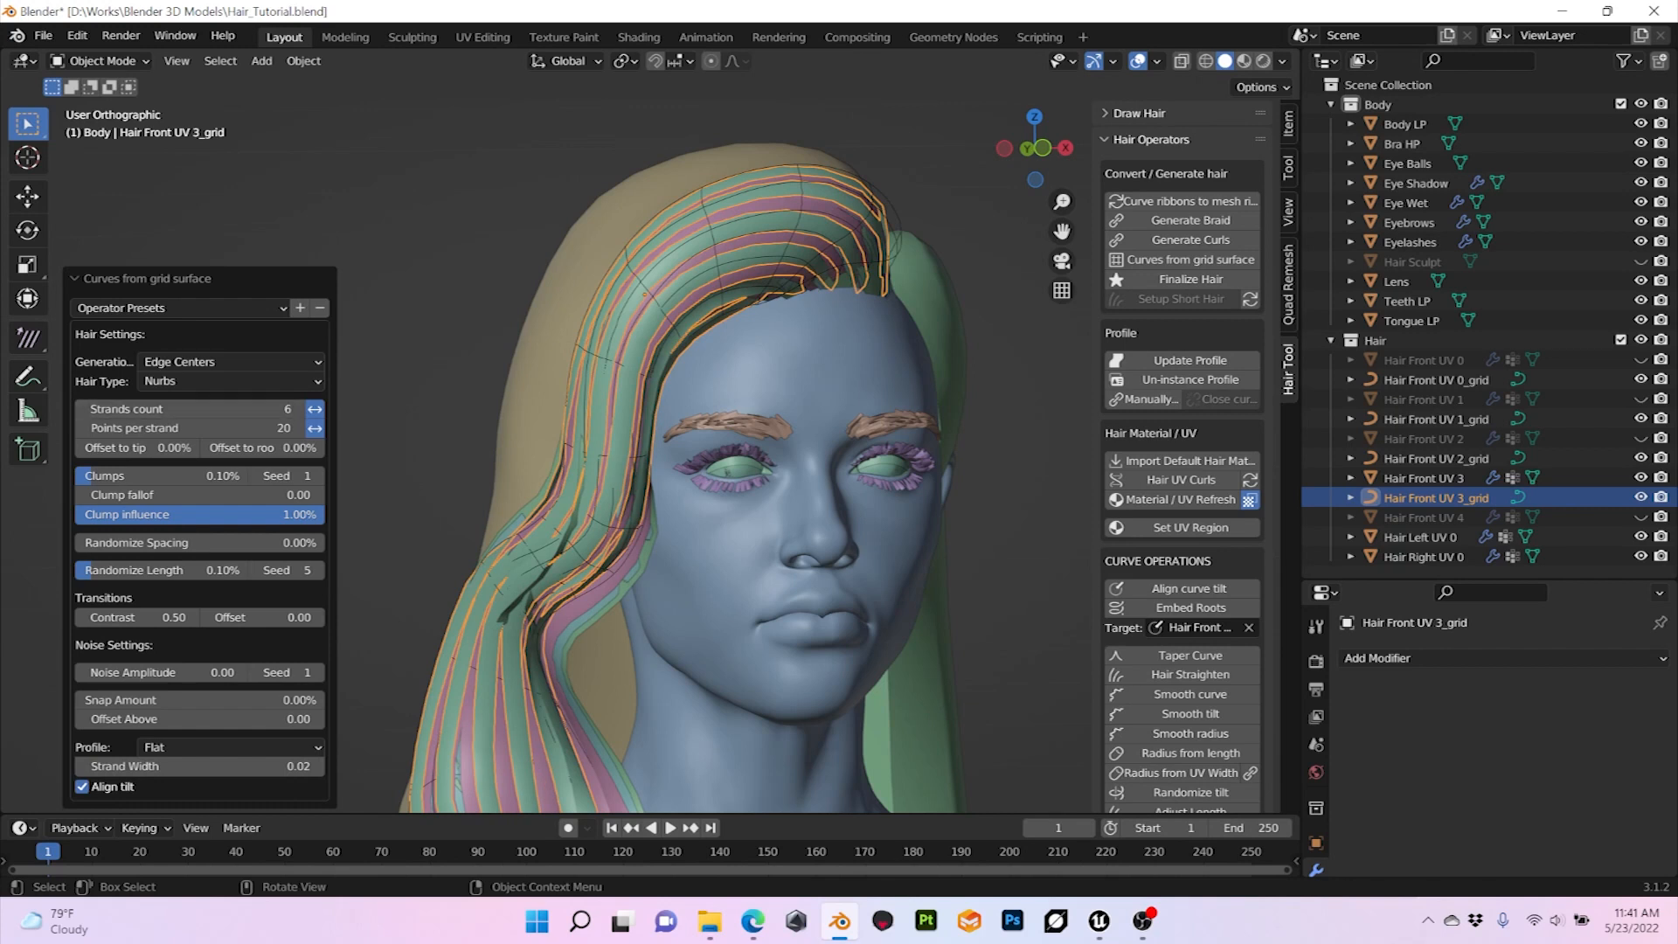
Step: Set the strands count of the Hair Front UV 3_grid curves to 9 and check coverage with the Hair Front UV 3 surface hidden
{"action": "left_click", "coordinate": [298, 408]}
{"action": "left_click", "coordinate": [298, 409]}
{"action": "left_click", "coordinate": [298, 408]}
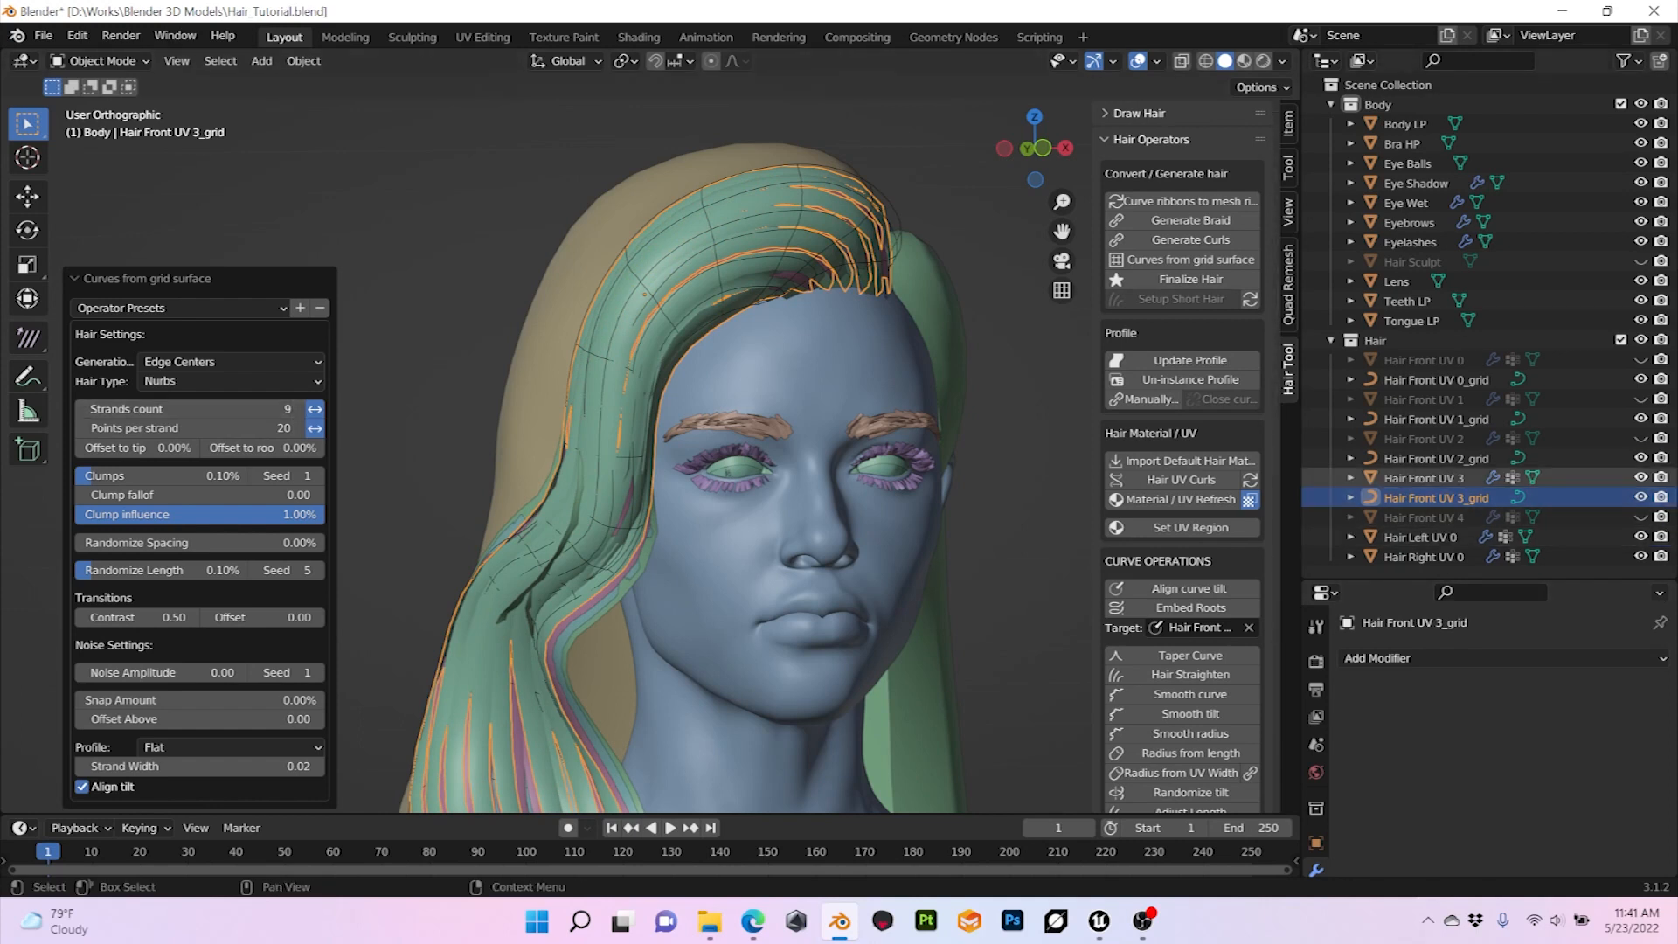
{"action": "left_click", "coordinate": [1641, 478]}
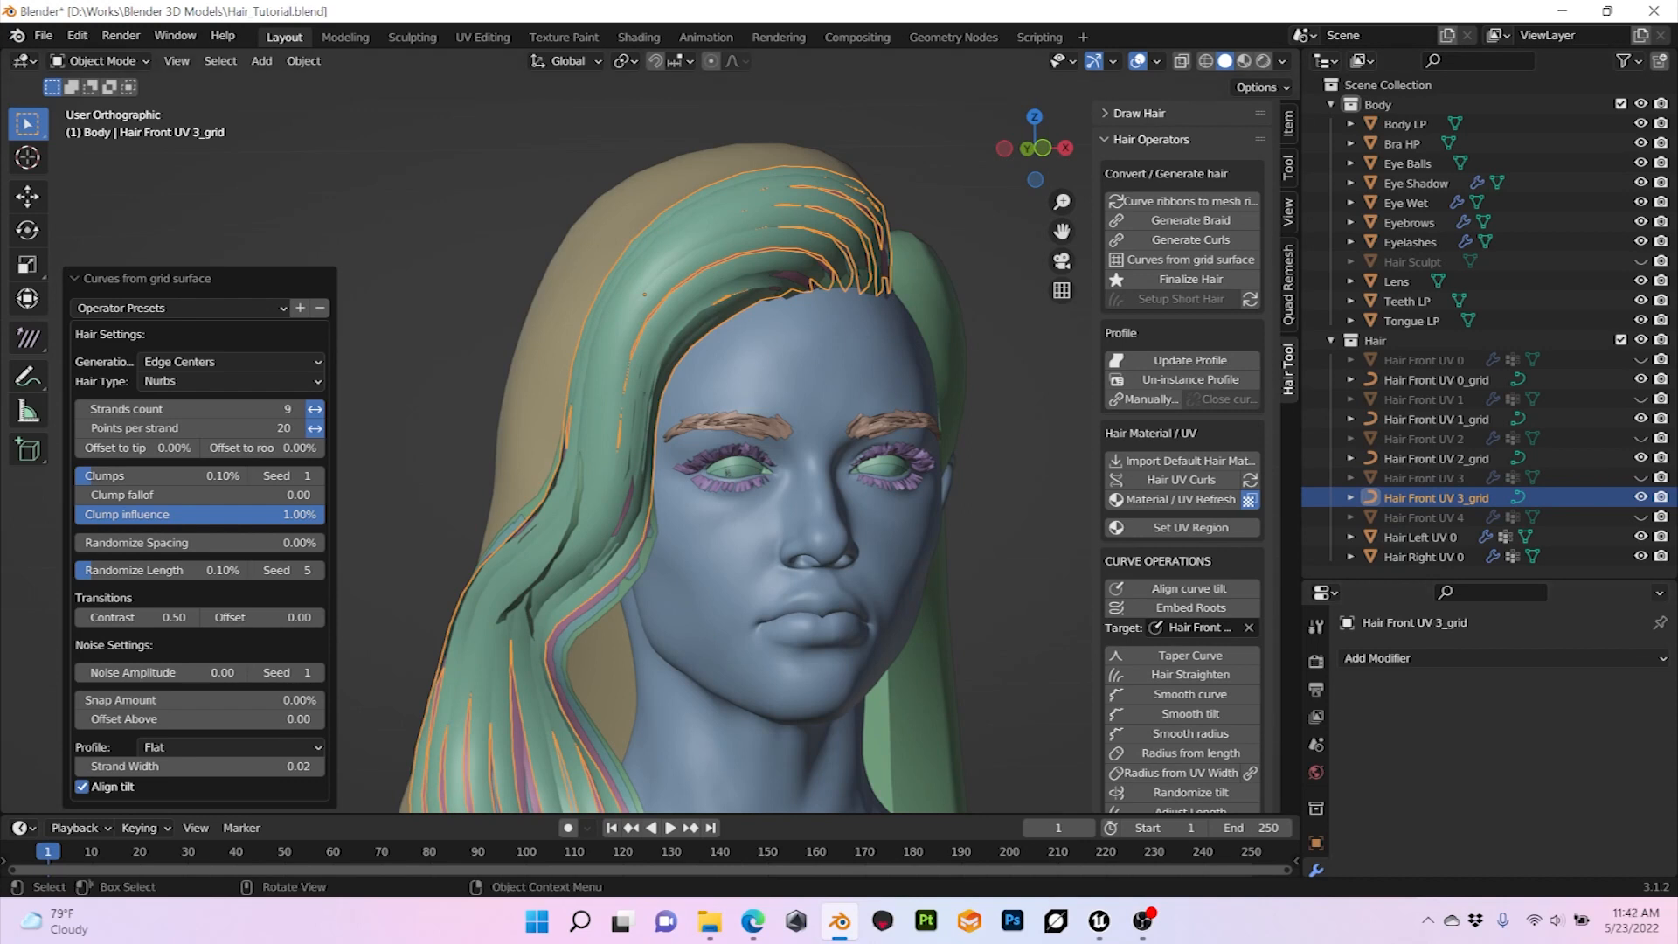
{"action": "mouse_move", "coordinate": [647, 437]}
{"action": "middle_mouse_down"}
{"action": "mouse_move", "coordinate": [787, 435]}
{"action": "mouse_move", "coordinate": [633, 437]}
{"action": "middle_mouse_up"}
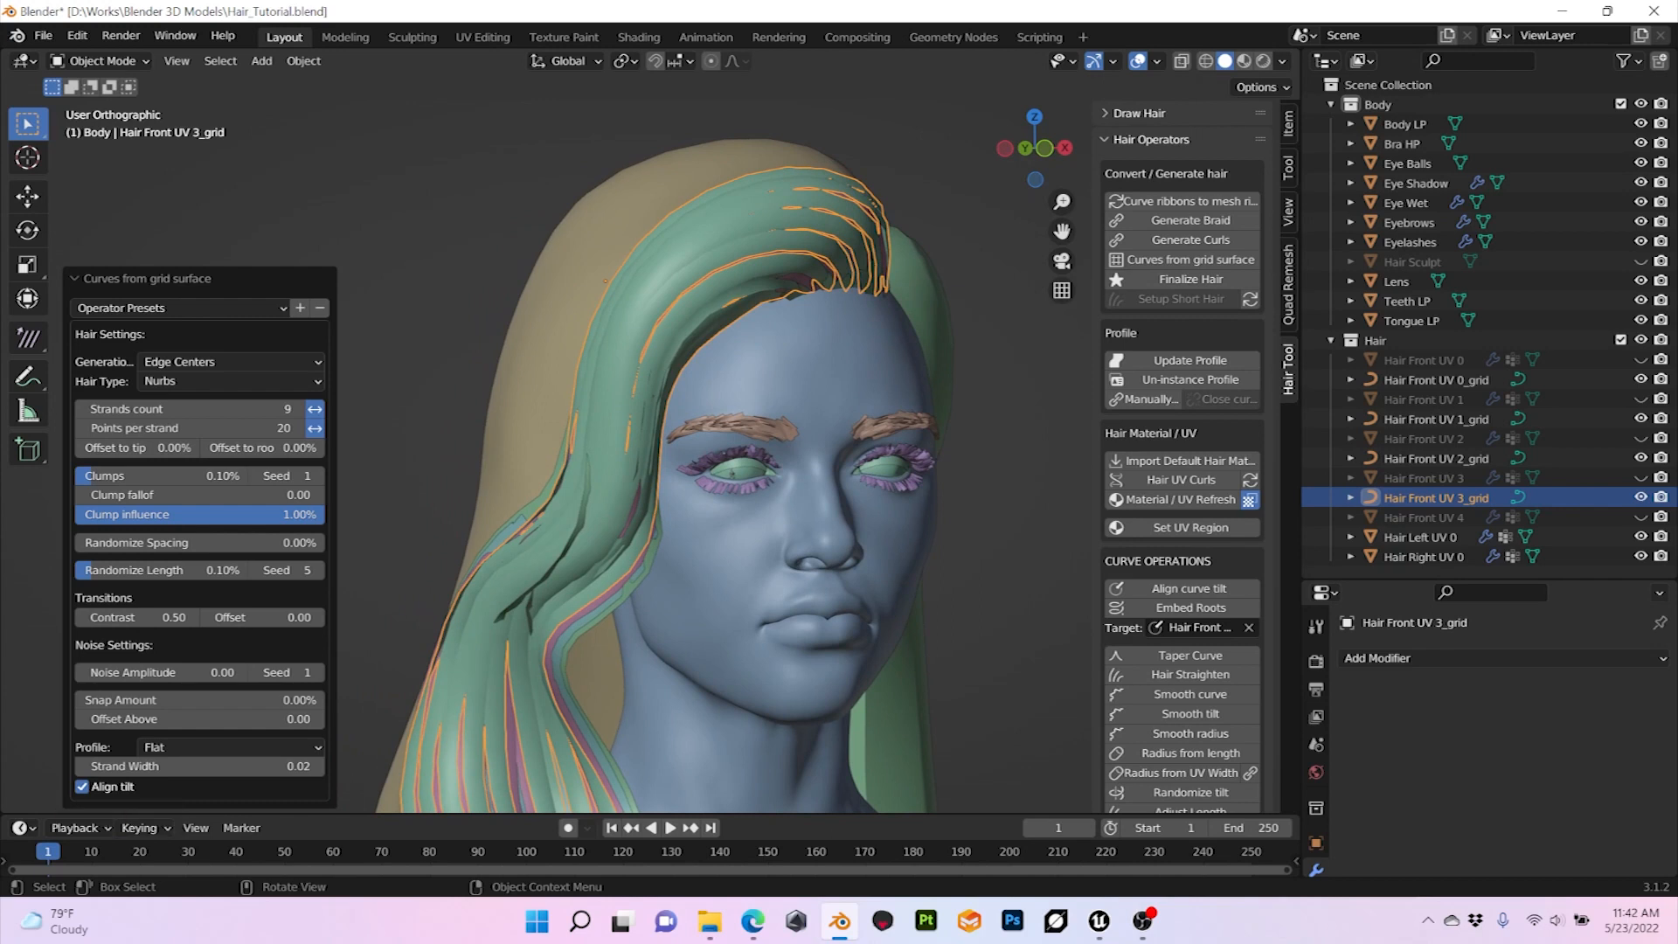
{"action": "mouse_move", "coordinate": [733, 472]}
{"action": "middle_mouse_down"}
{"action": "mouse_move", "coordinate": [678, 473]}
{"action": "mouse_move", "coordinate": [725, 473]}
{"action": "middle_mouse_up"}
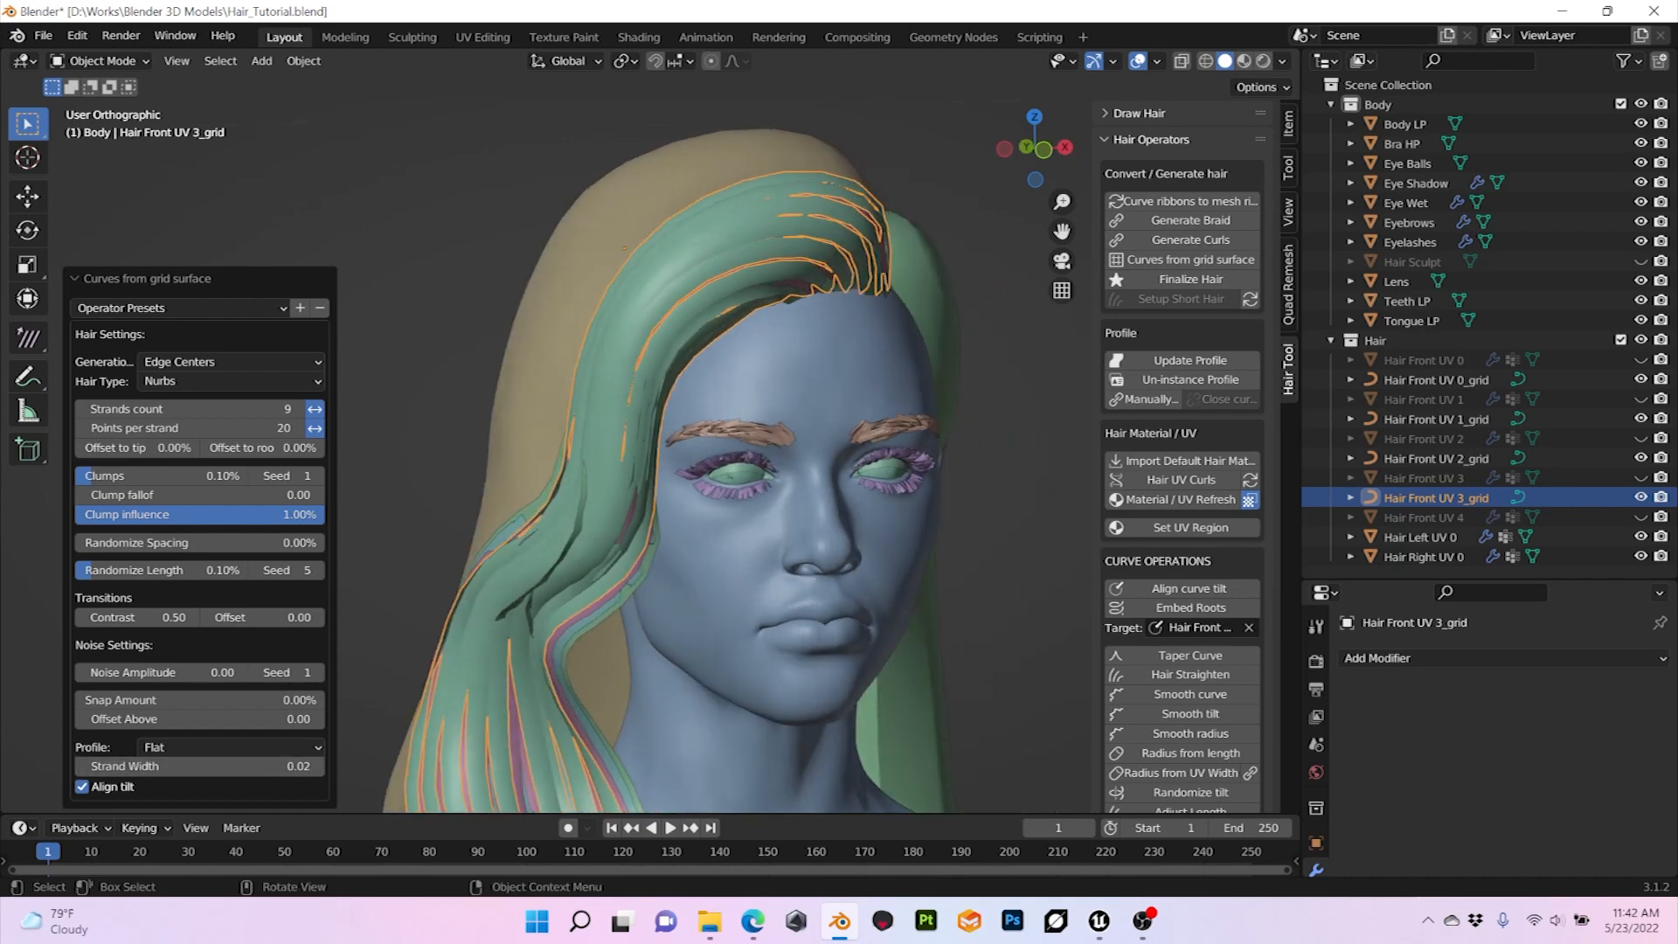
Step: Compare the Hair Front UV 3_grid strands from the side with Align tilt turned off, and re-enable Align tilt
{"action": "left_click", "coordinate": [82, 787]}
{"action": "middle_click_drag", "start_coordinate": [612, 489], "coordinate": [795, 505]}
{"action": "scroll", "coordinate": [796, 505], "scroll_direction": "up", "scroll_amount": 1}
{"action": "scroll", "coordinate": [437, 455], "scroll_direction": "down", "scroll_amount": 2}
{"action": "middle_click_drag", "start_coordinate": [429, 450], "coordinate": [520, 456]}
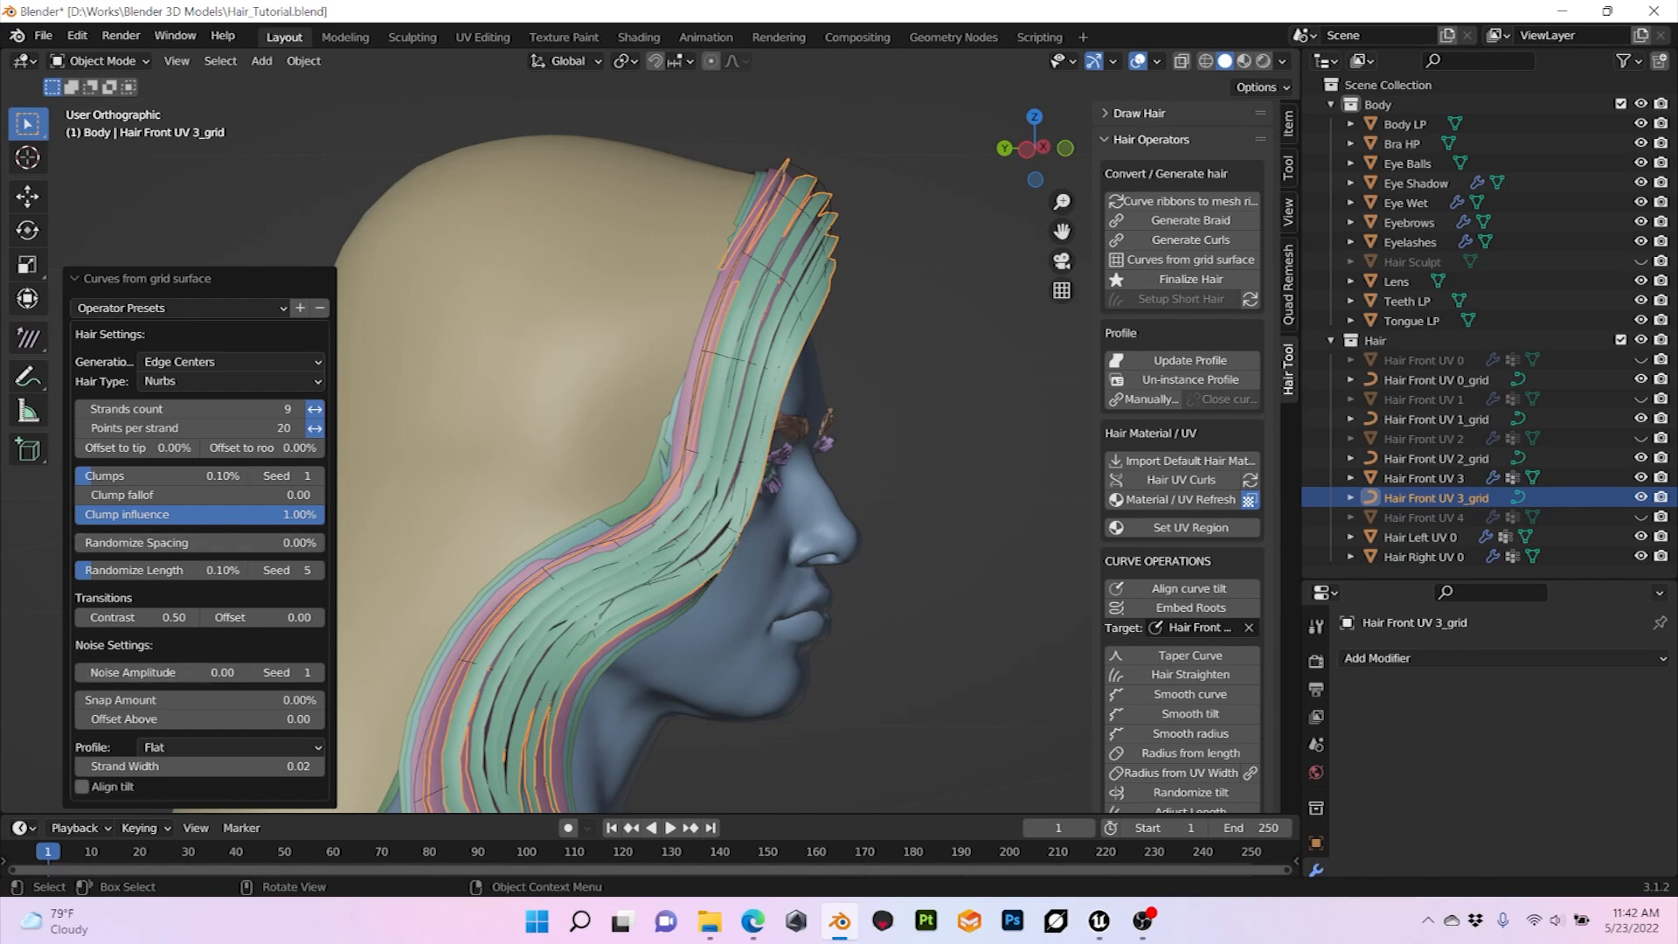
{"action": "left_click", "coordinate": [83, 787]}
{"action": "middle_click_drag", "start_coordinate": [437, 454], "coordinate": [547, 457]}
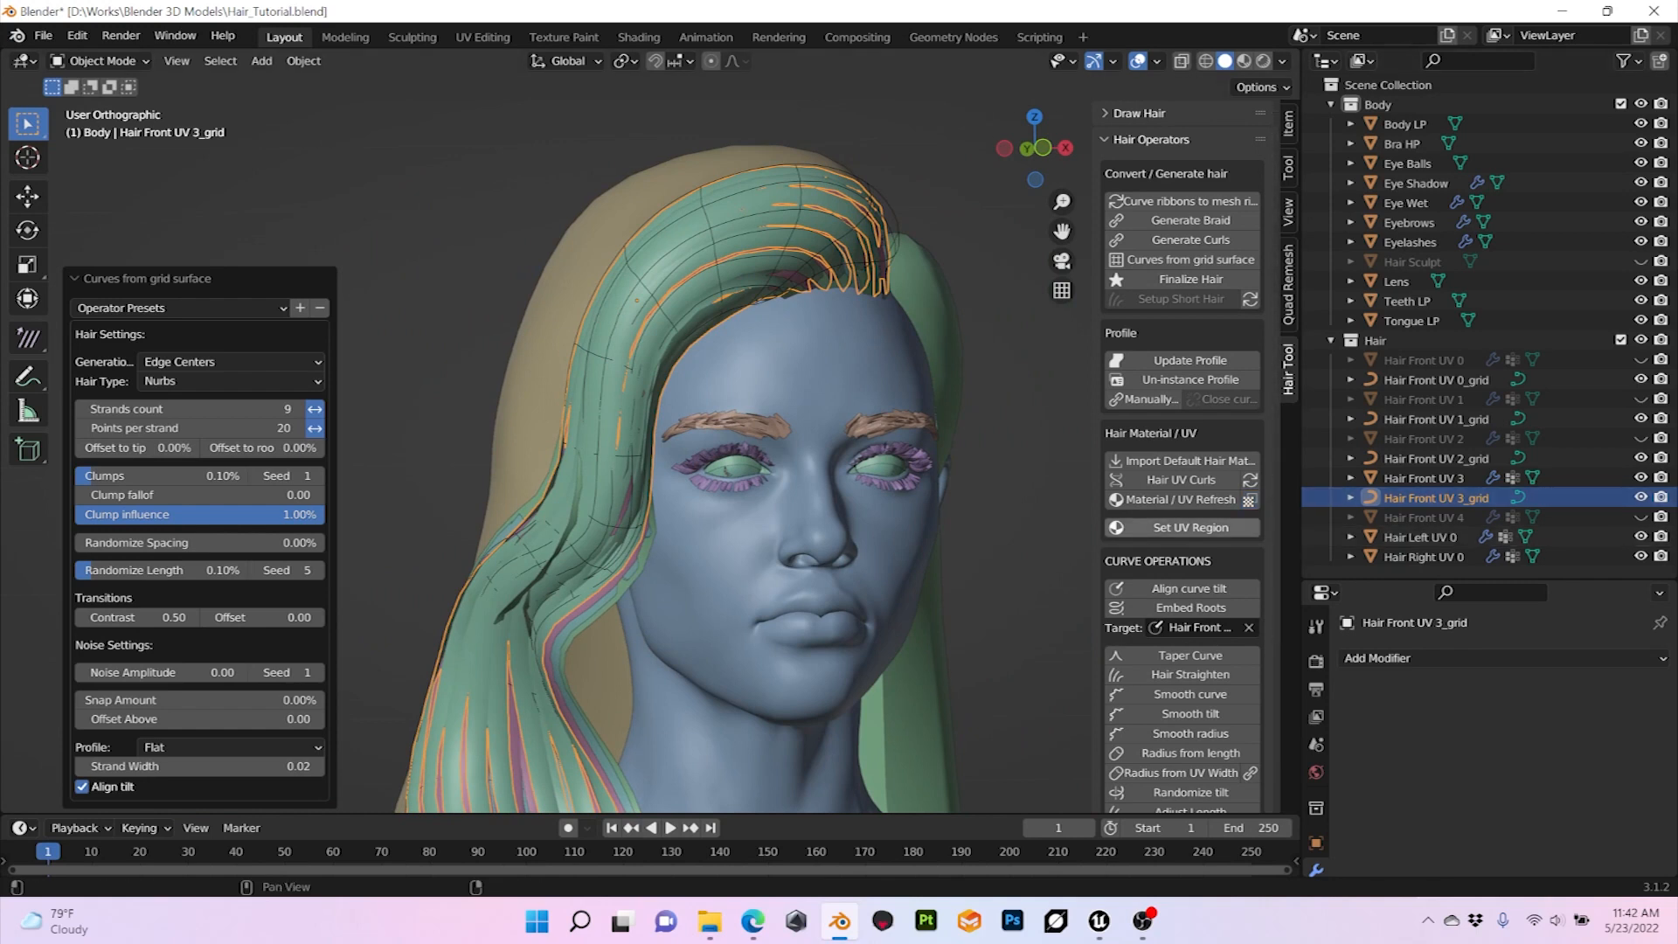
Step: Assign UV regions 3 and 3' to the Hair Front UV 3_grid strands, and hide the Hair Front UV 3 surface
{"action": "left_click", "coordinate": [1145, 528]}
{"action": "left_click", "coordinate": [131, 712]}
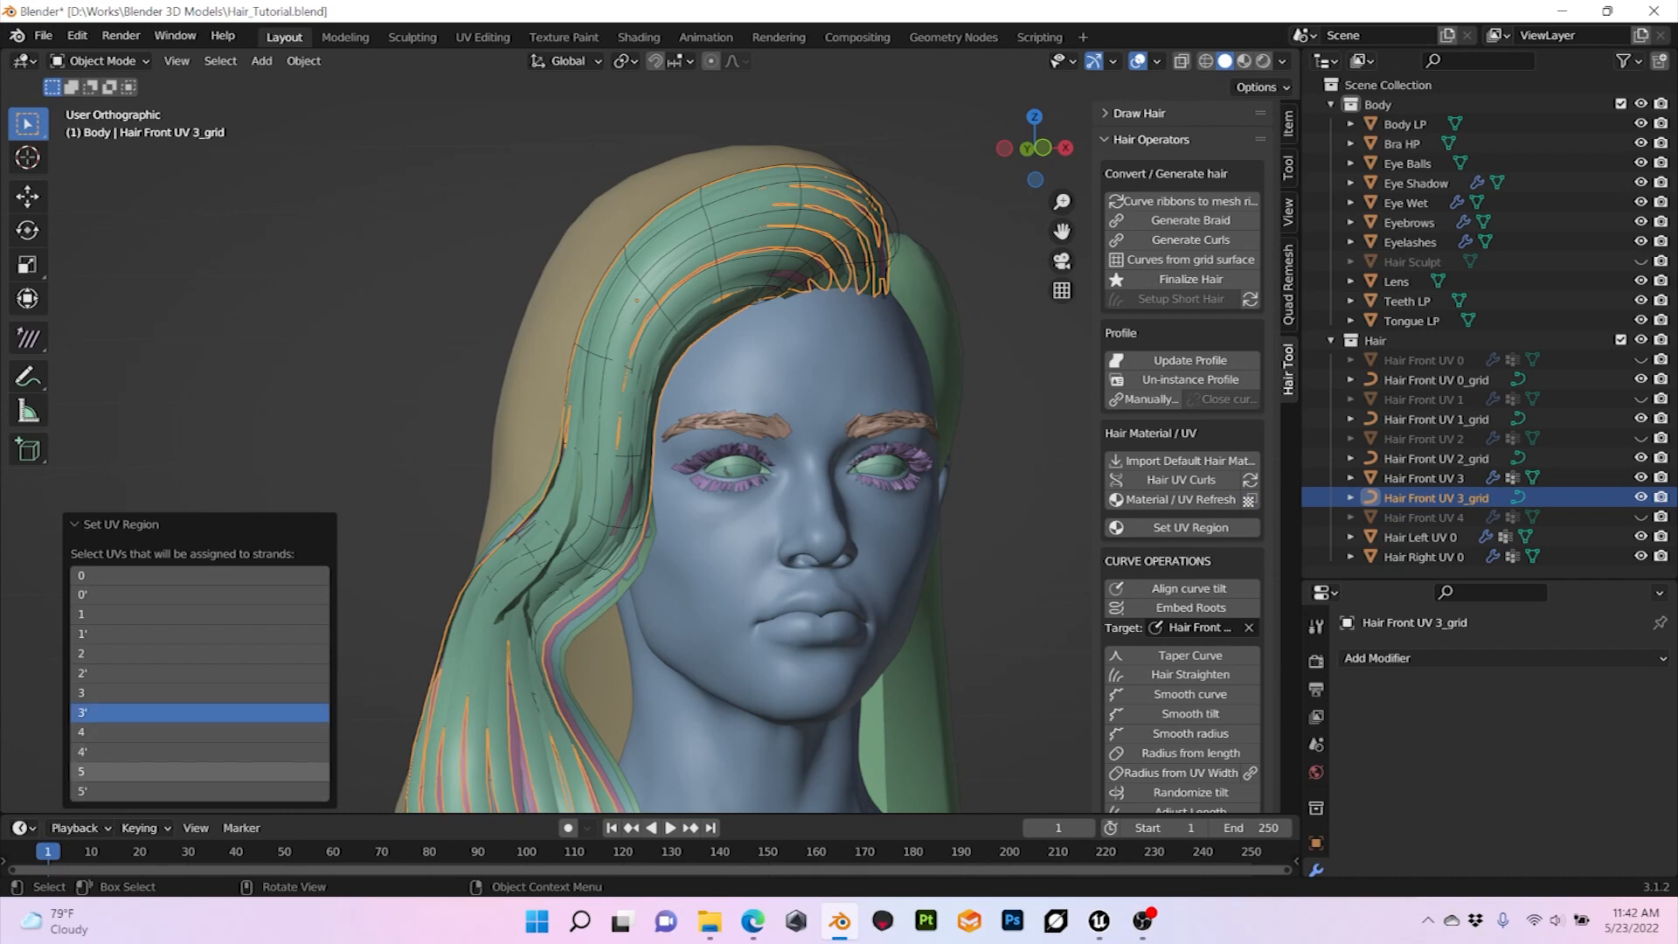
{"action": "left_click", "coordinate": [131, 694], "text": "shift"}
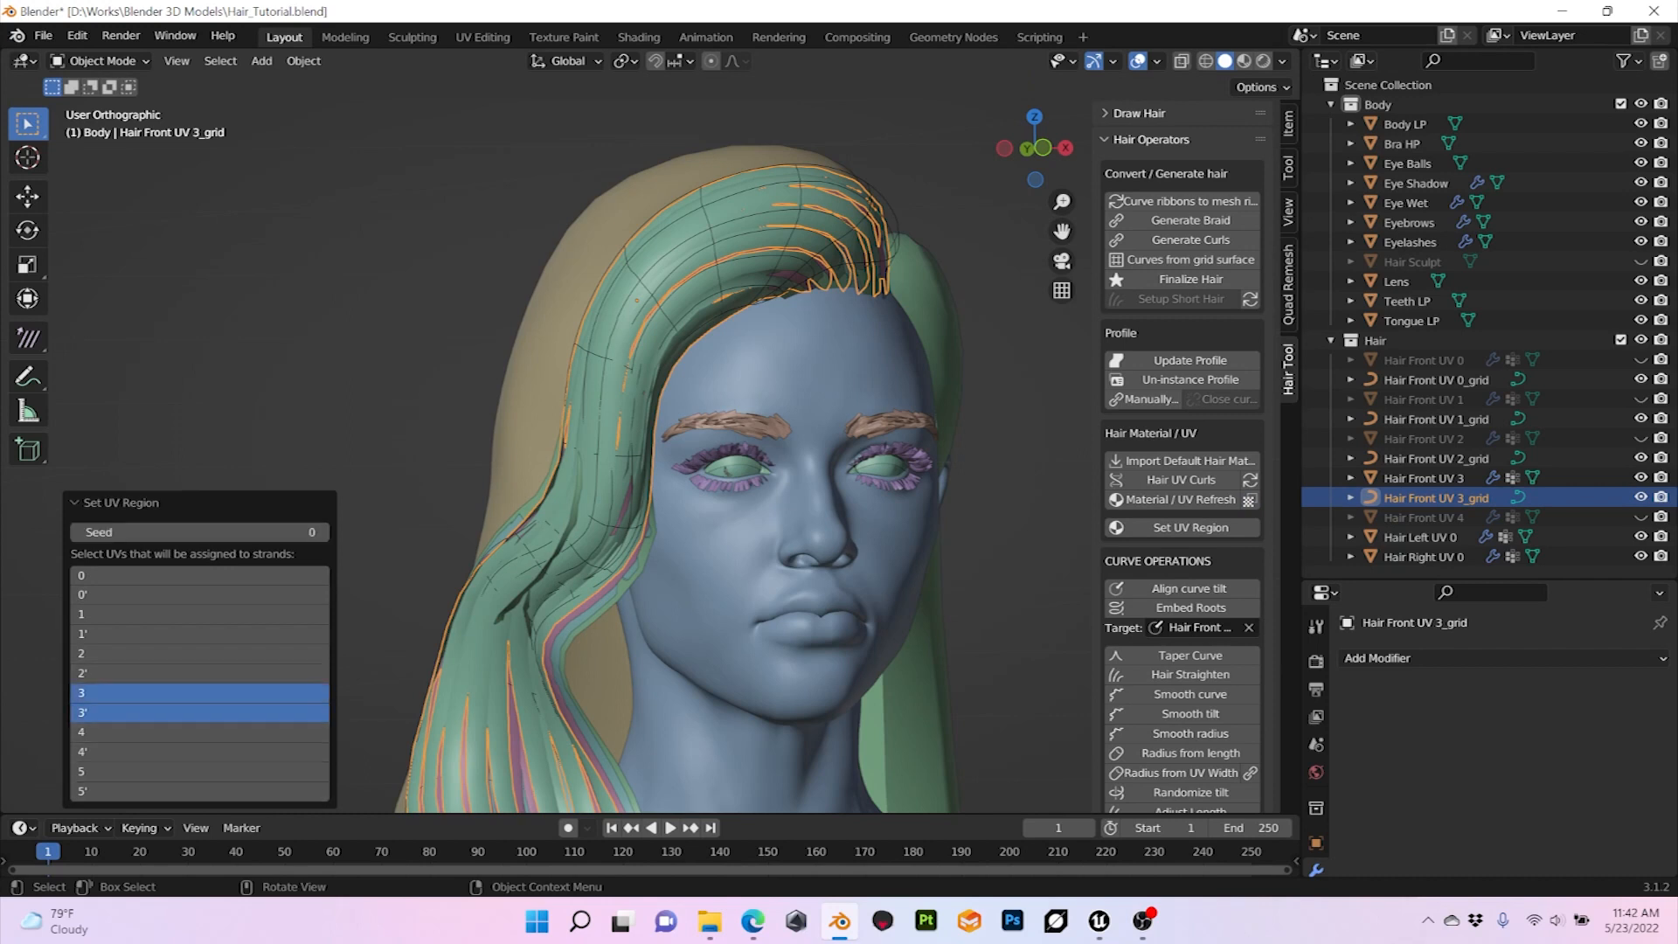
{"action": "left_click", "coordinate": [120, 504]}
{"action": "key", "text": "alt+a"}
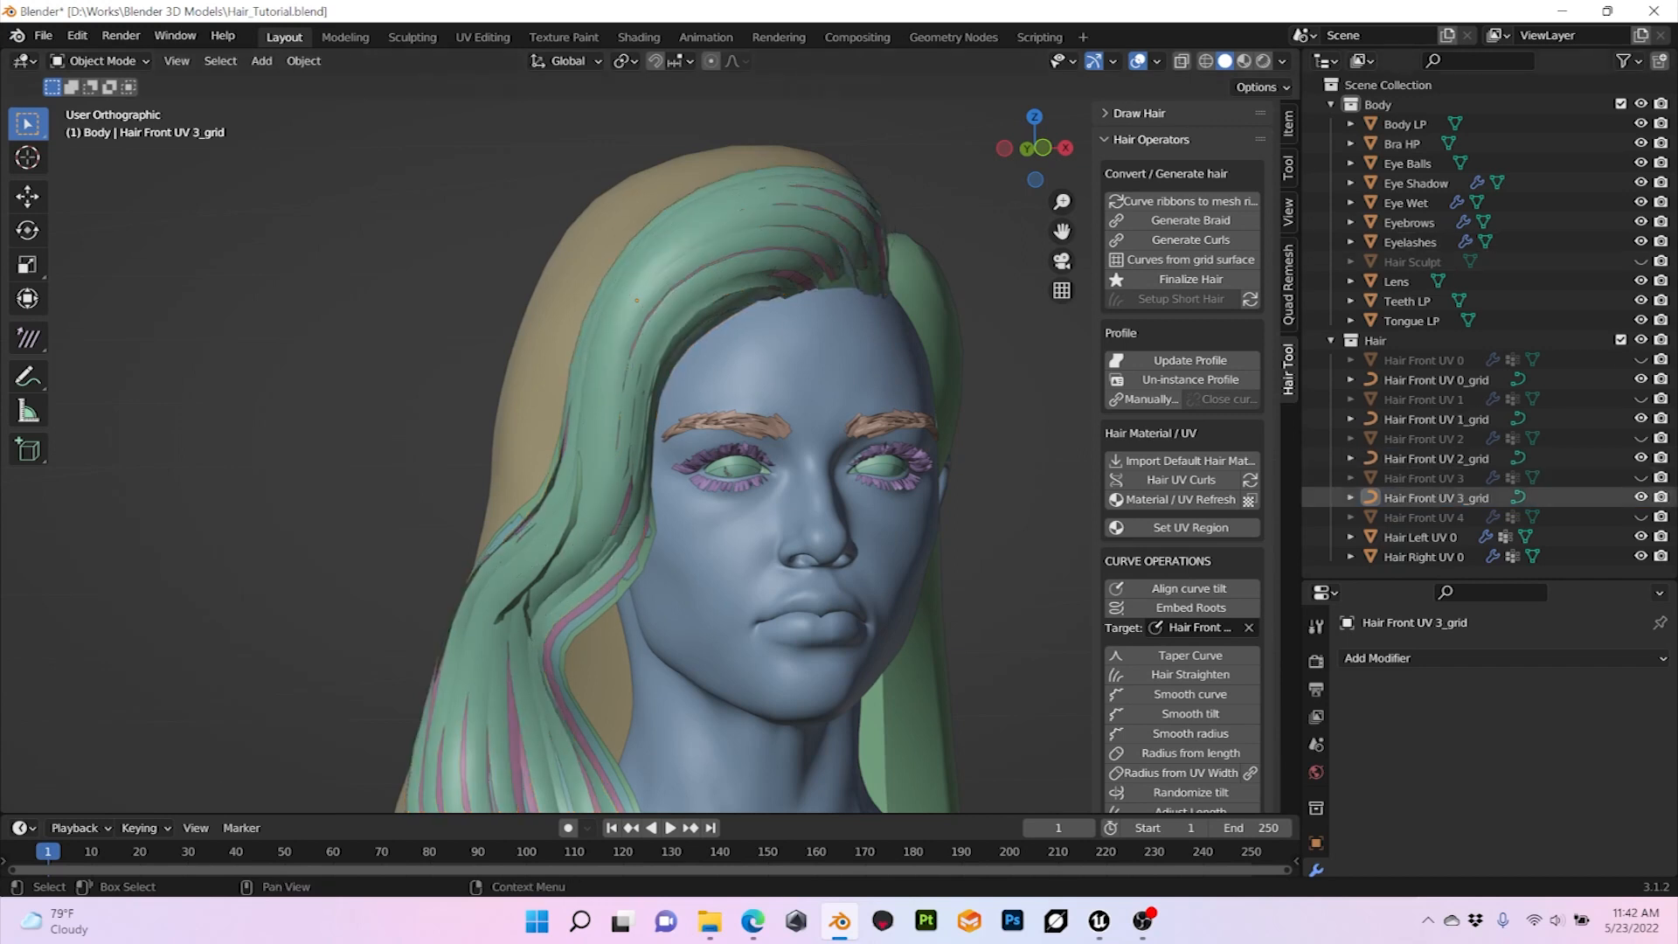
Step: Unhide Hair Front UV 4, duplicate it in place and name the copy Hair Front UV 5
{"action": "left_click", "coordinate": [1423, 518]}
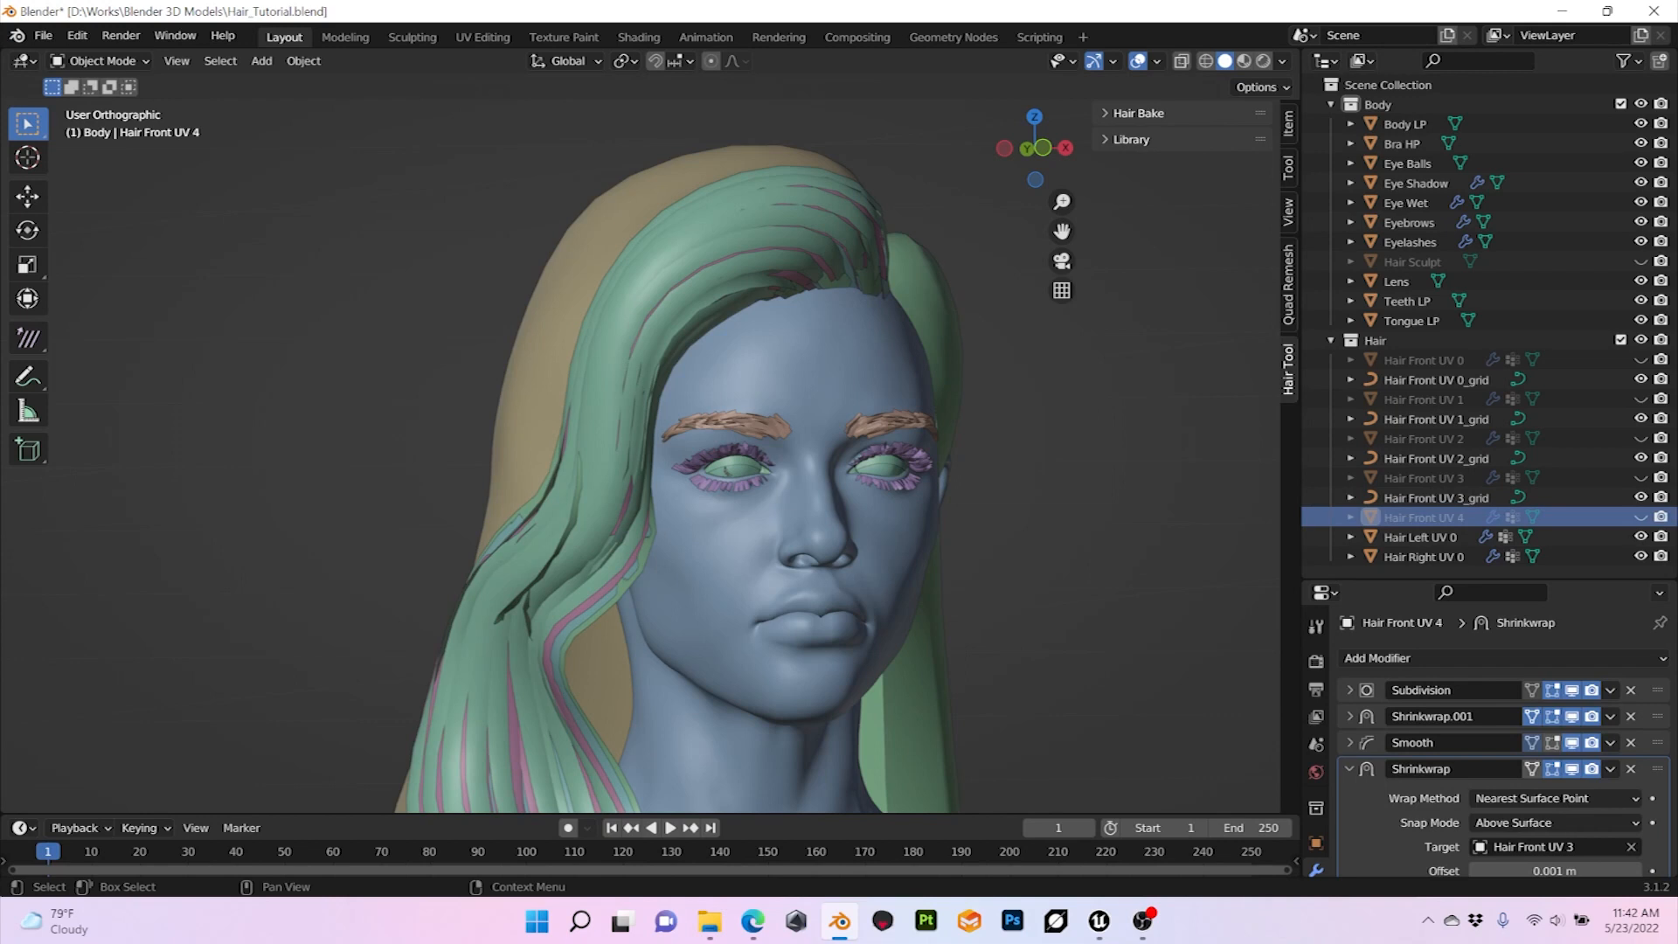
{"action": "left_click", "coordinate": [1641, 518]}
{"action": "left_click", "coordinate": [1423, 518]}
{"action": "middle_click_drag", "start_coordinate": [1005, 472], "coordinate": [1053, 472]}
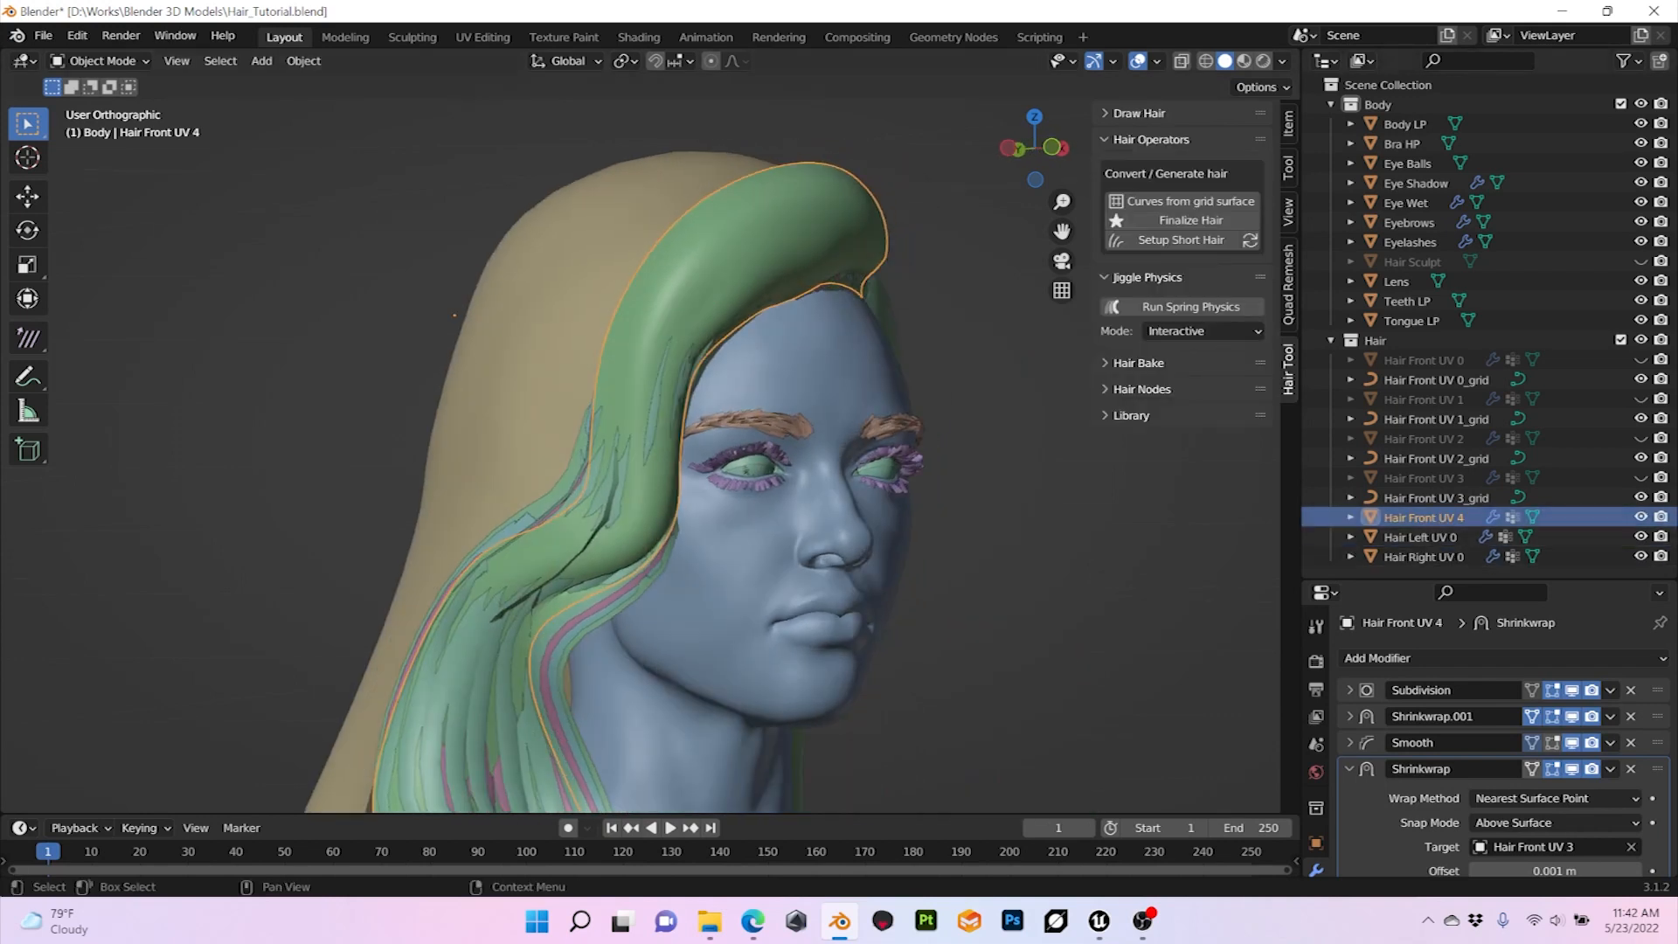
{"action": "key", "text": "shift+d"}
{"action": "key", "text": "Escape"}
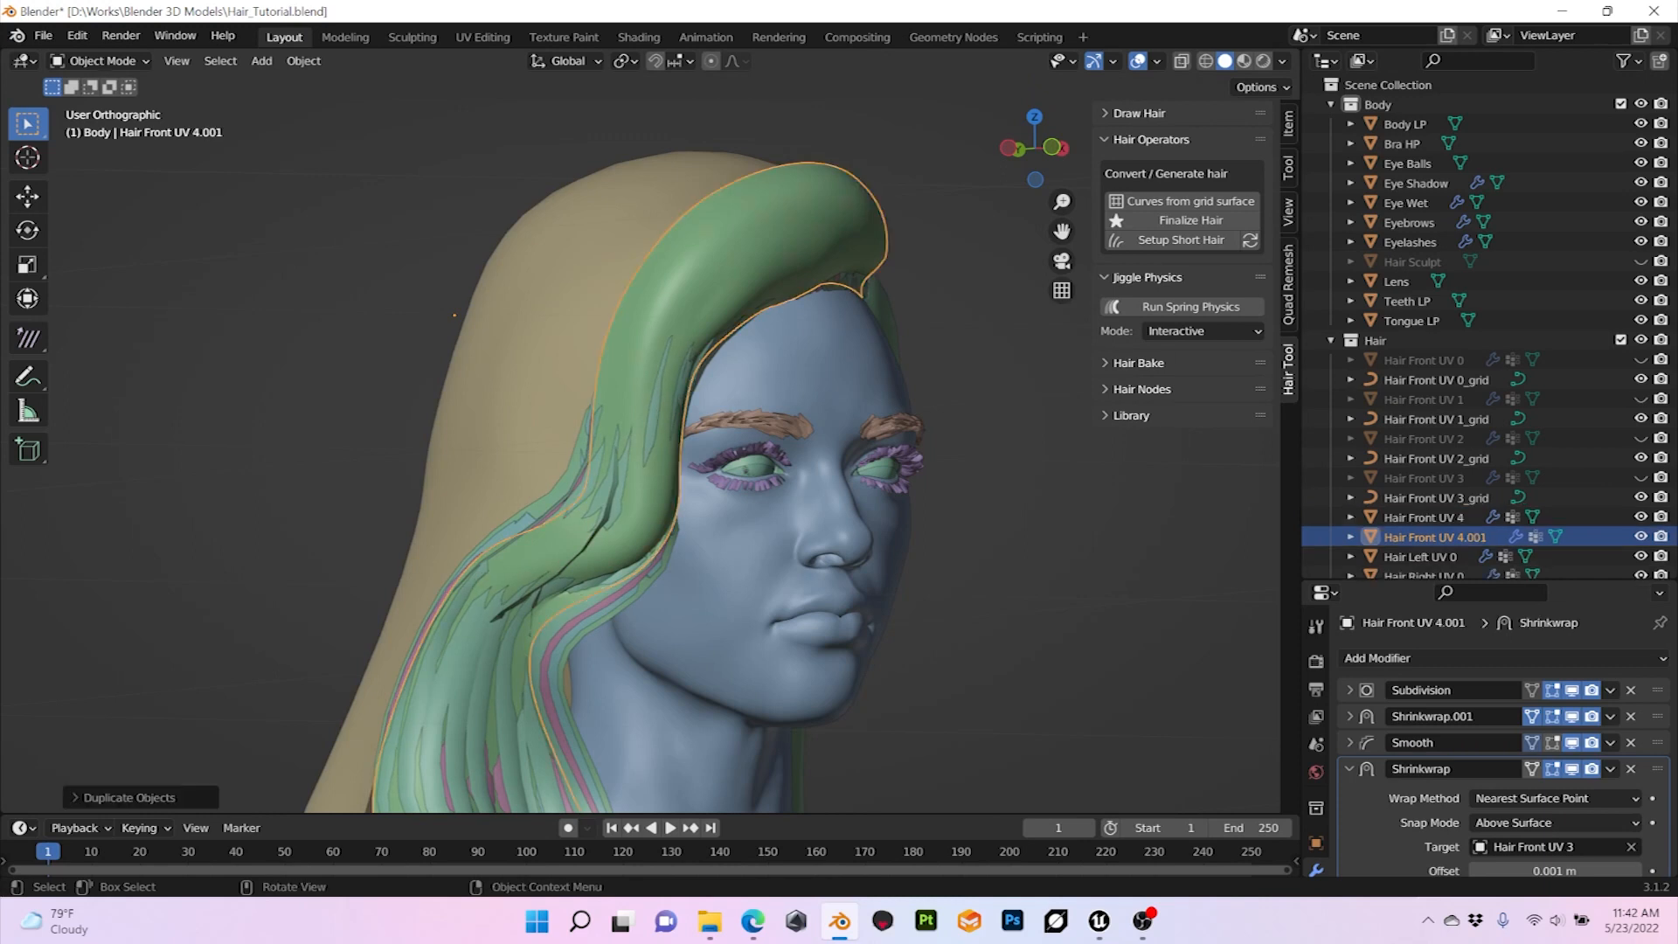
{"action": "double_click", "coordinate": [1435, 538]}
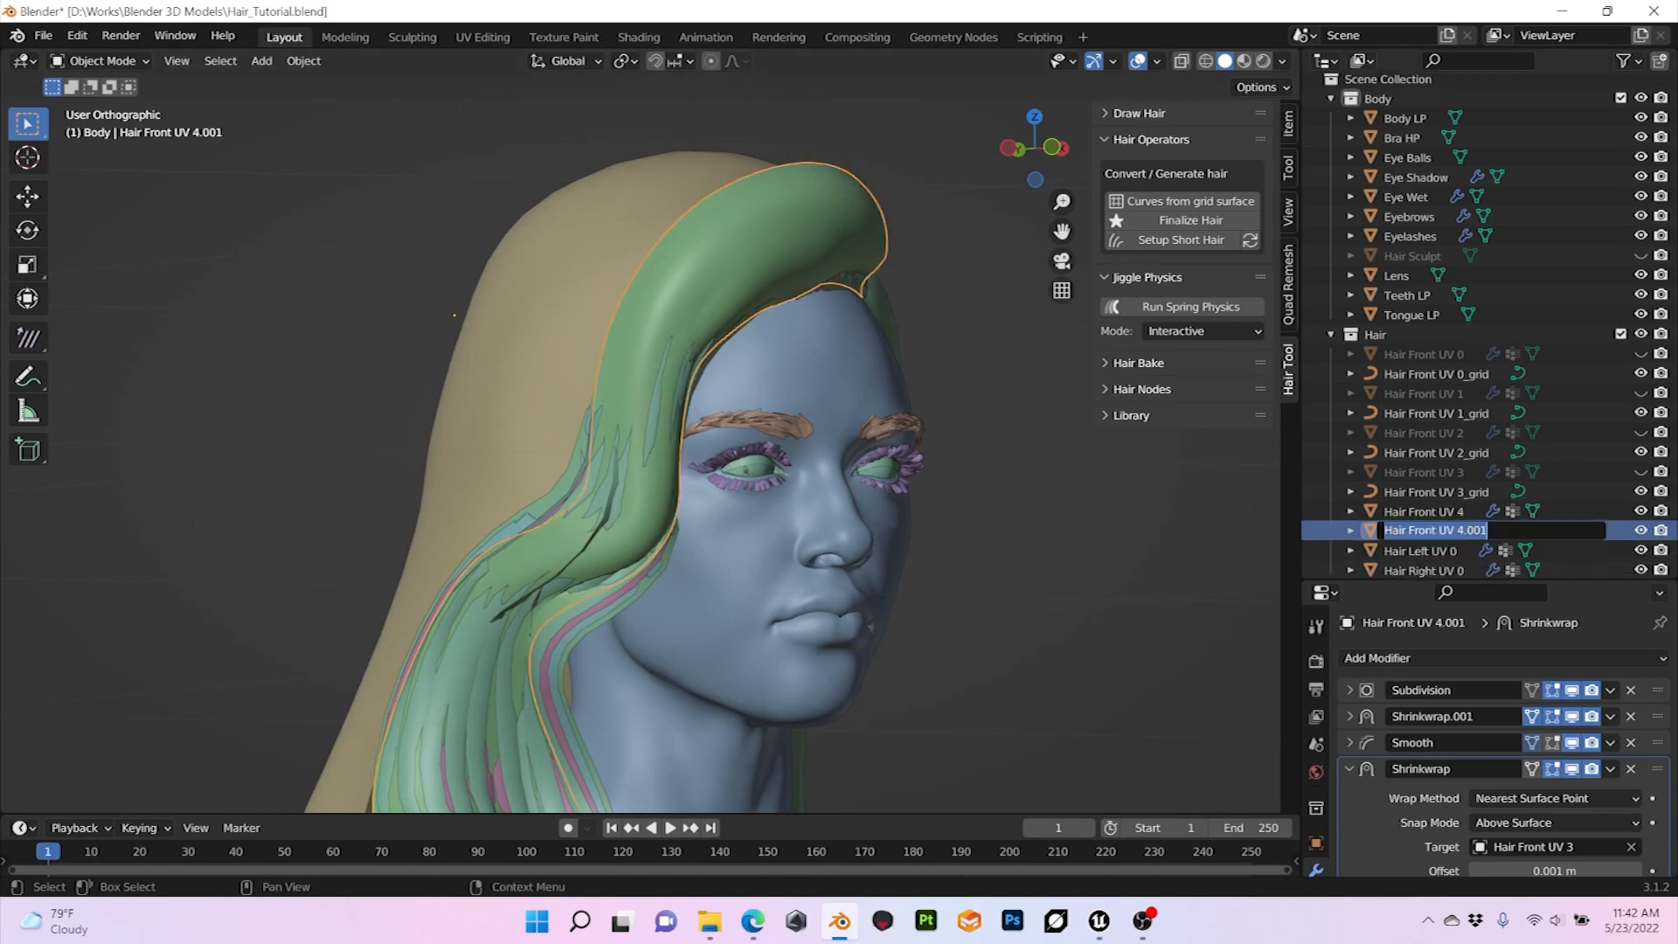
{"action": "left_click", "coordinate": [1479, 530]}
{"action": "type", "text": "5"}
{"action": "key", "text": "Return"}
Step: Replace the Shrinkwrap target of Hair Front UV 5 with Hair Front UV 4 and check the stacked surface
{"action": "scroll", "coordinate": [1504, 759], "scroll_direction": "down", "scroll_amount": 1}
{"action": "scroll", "coordinate": [1503, 759], "scroll_direction": "down", "scroll_amount": 1}
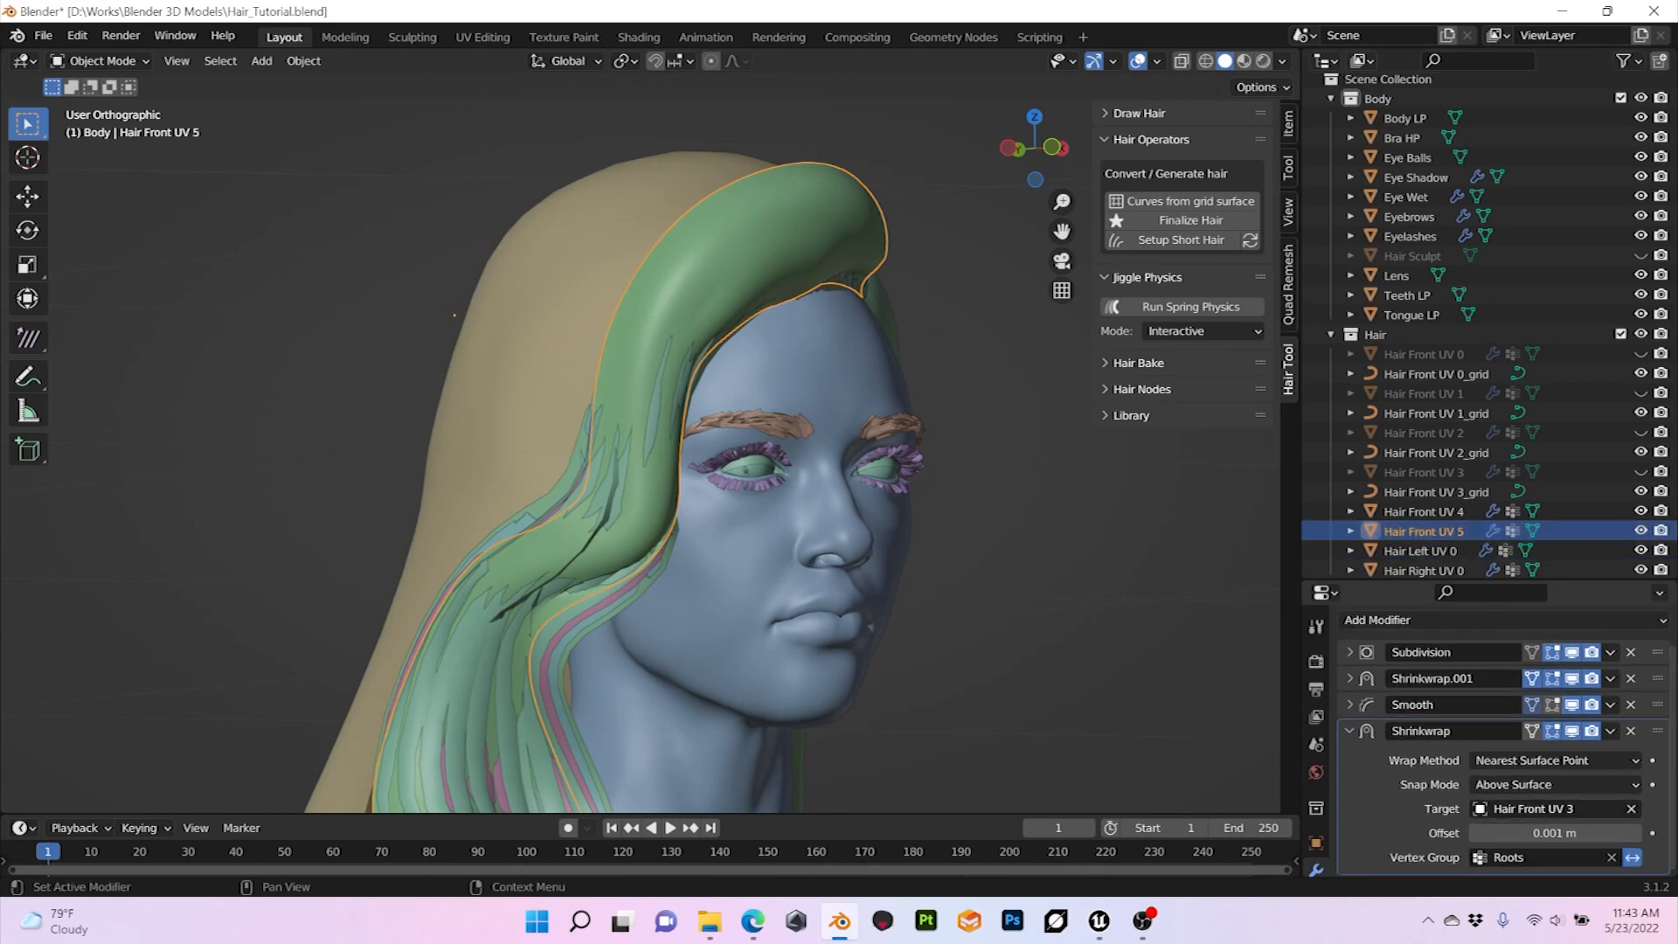
{"action": "left_click", "coordinate": [1631, 809]}
{"action": "left_click", "coordinate": [1631, 809]}
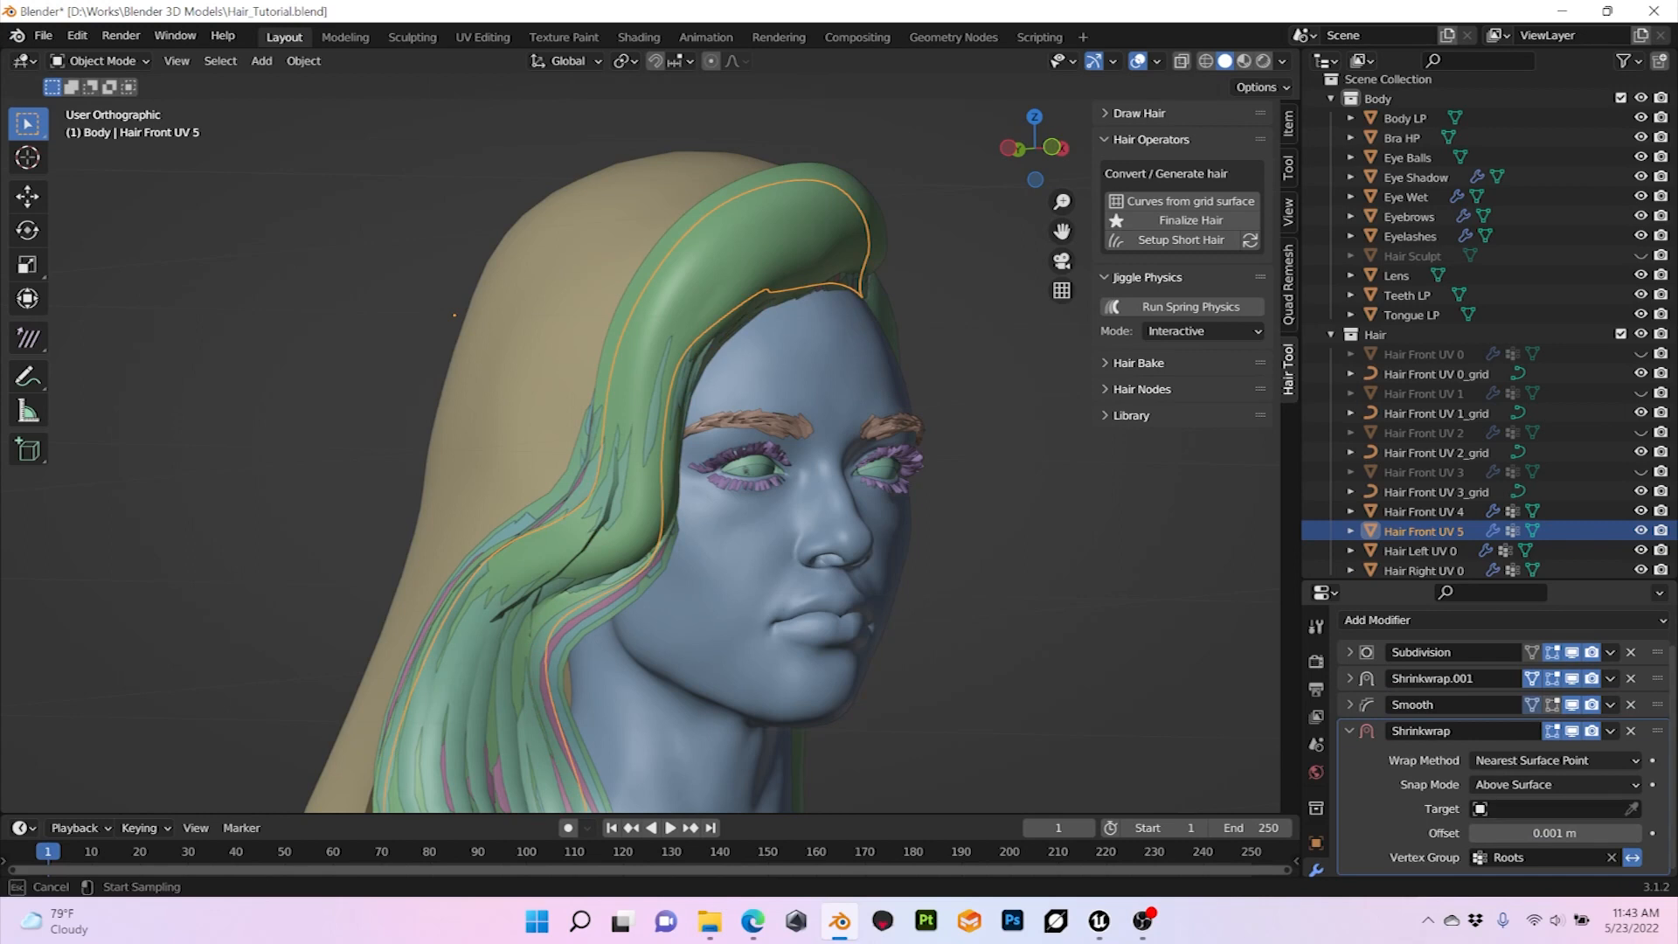
{"action": "left_click", "coordinate": [1434, 514]}
{"action": "mouse_move", "coordinate": [874, 490]}
{"action": "middle_mouse_down"}
{"action": "mouse_move", "coordinate": [780, 490]}
{"action": "mouse_move", "coordinate": [874, 490]}
{"action": "middle_mouse_up"}
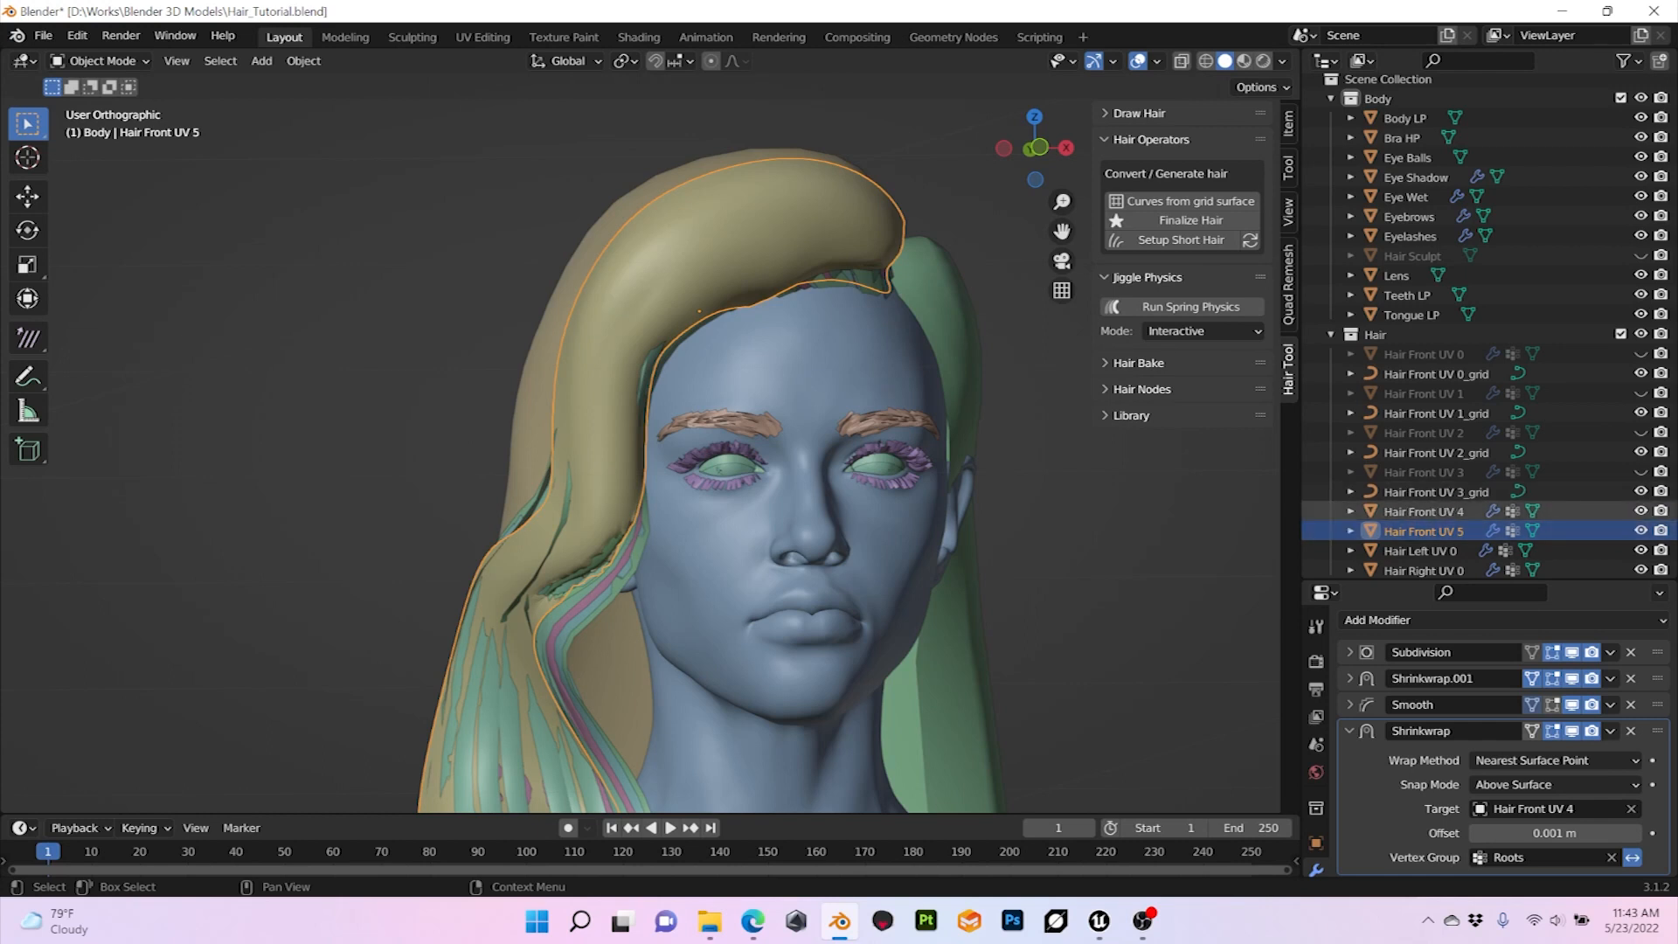
{"action": "middle_click_drag", "start_coordinate": [700, 472], "coordinate": [623, 472]}
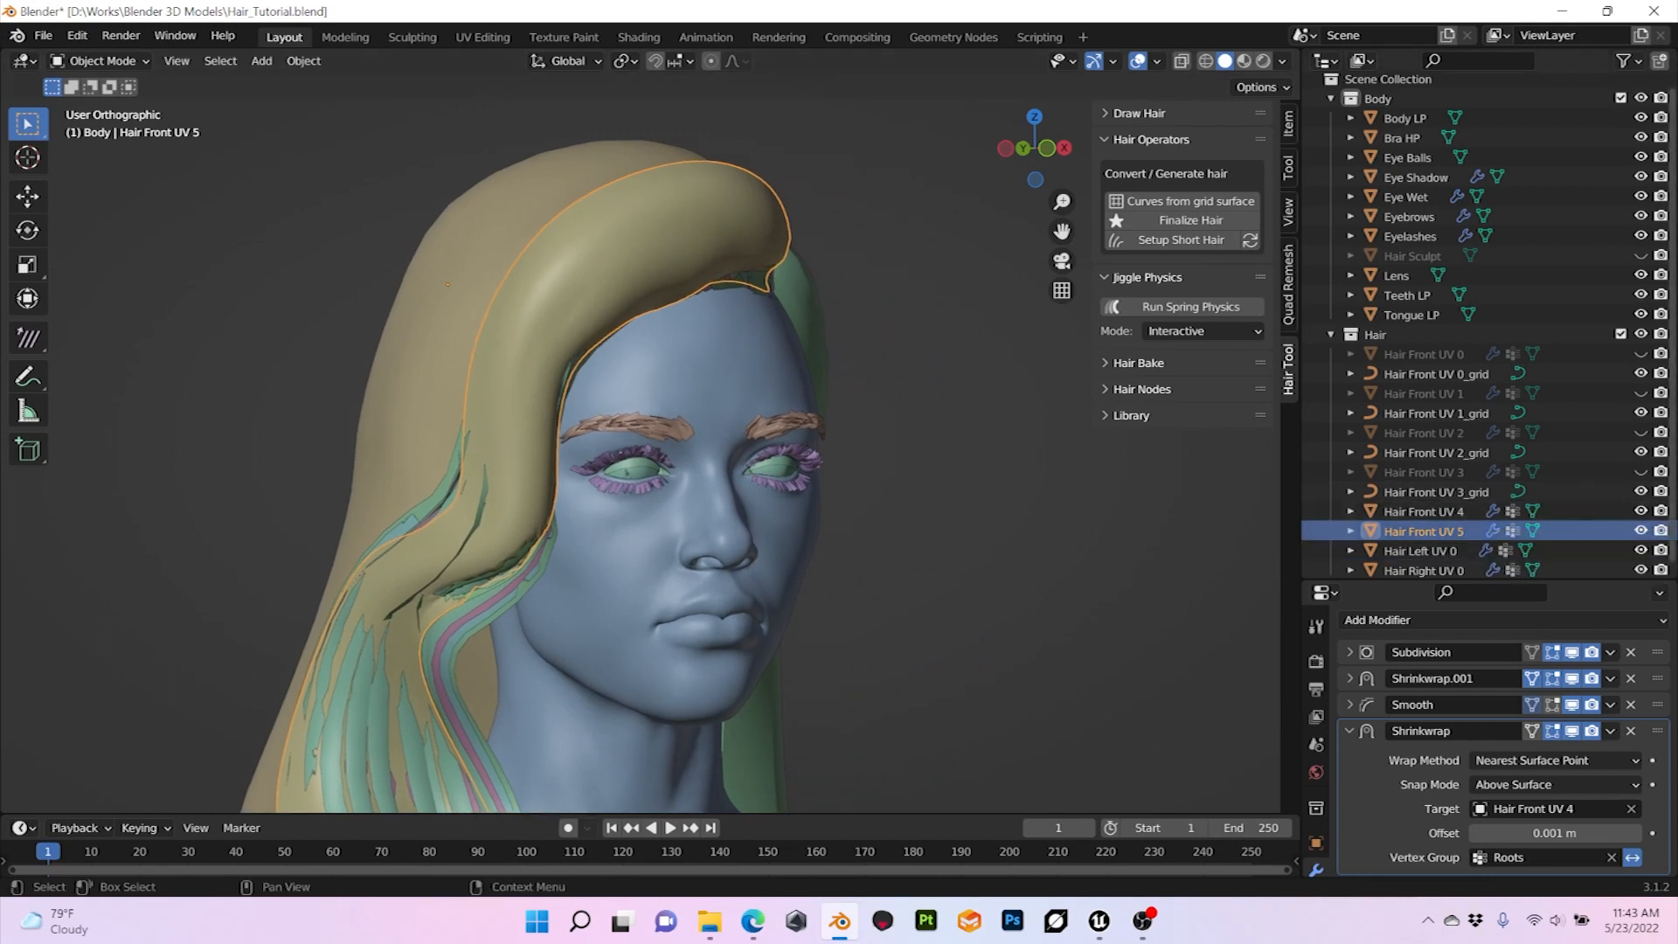
Step: Hide Hair Front UV 5 and generate curves from the Hair Front UV 4 grid surface
{"action": "left_click", "coordinate": [1641, 530]}
{"action": "left_click", "coordinate": [1425, 512]}
{"action": "middle_click_drag", "start_coordinate": [874, 472], "coordinate": [940, 473]}
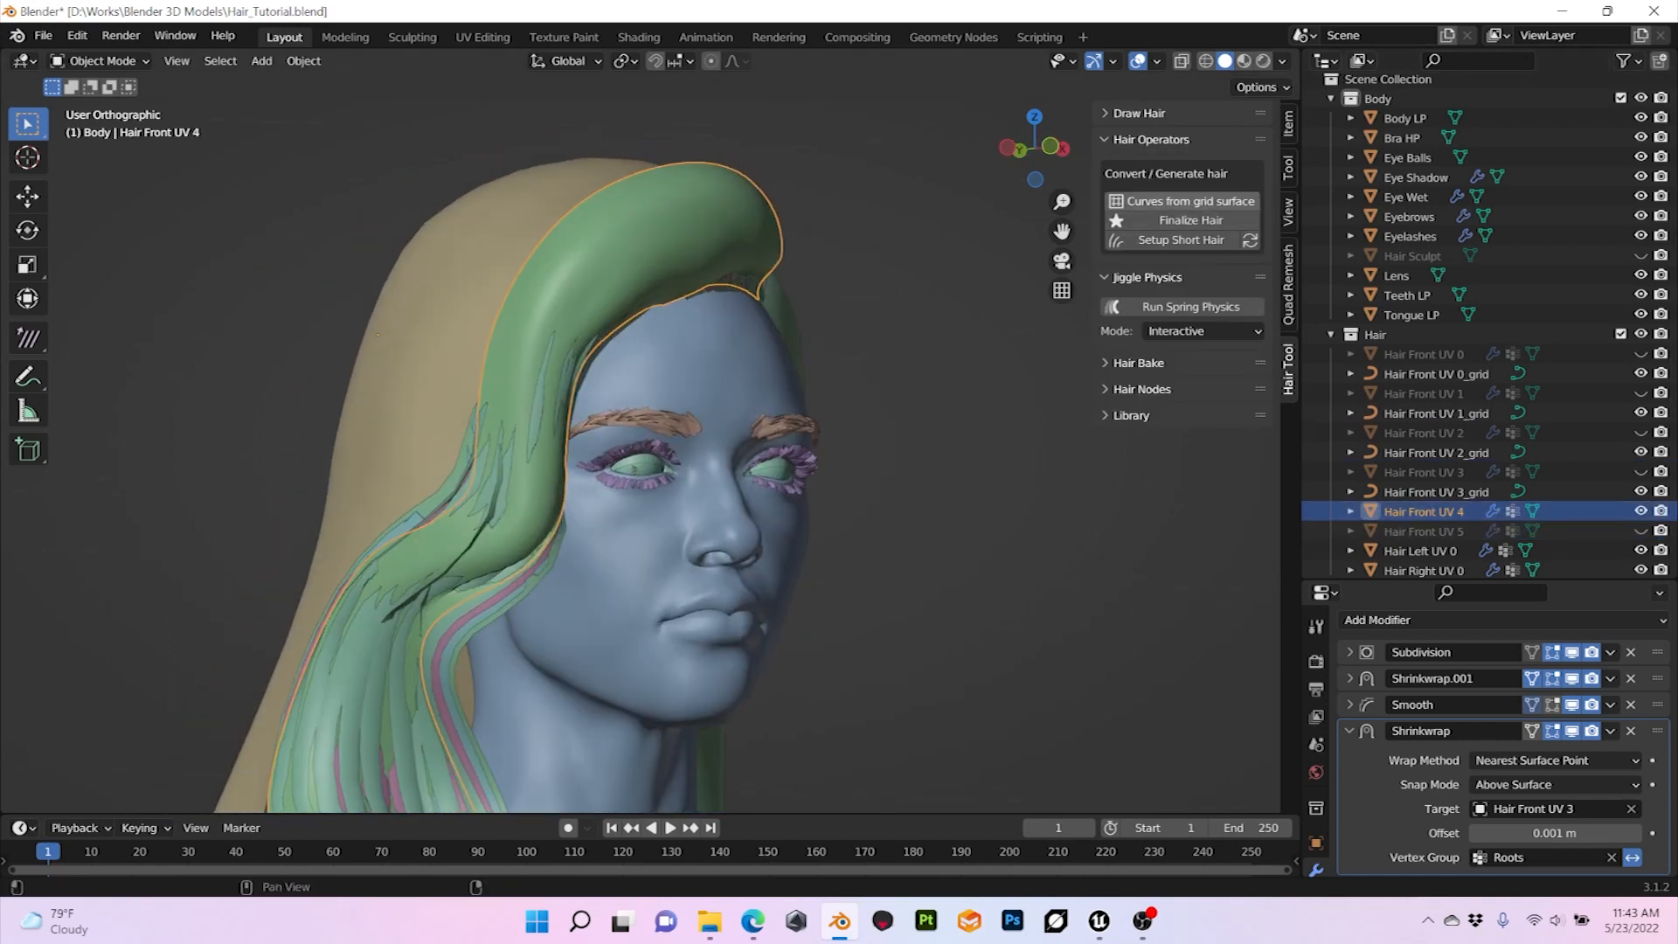
{"action": "left_click", "coordinate": [1190, 200]}
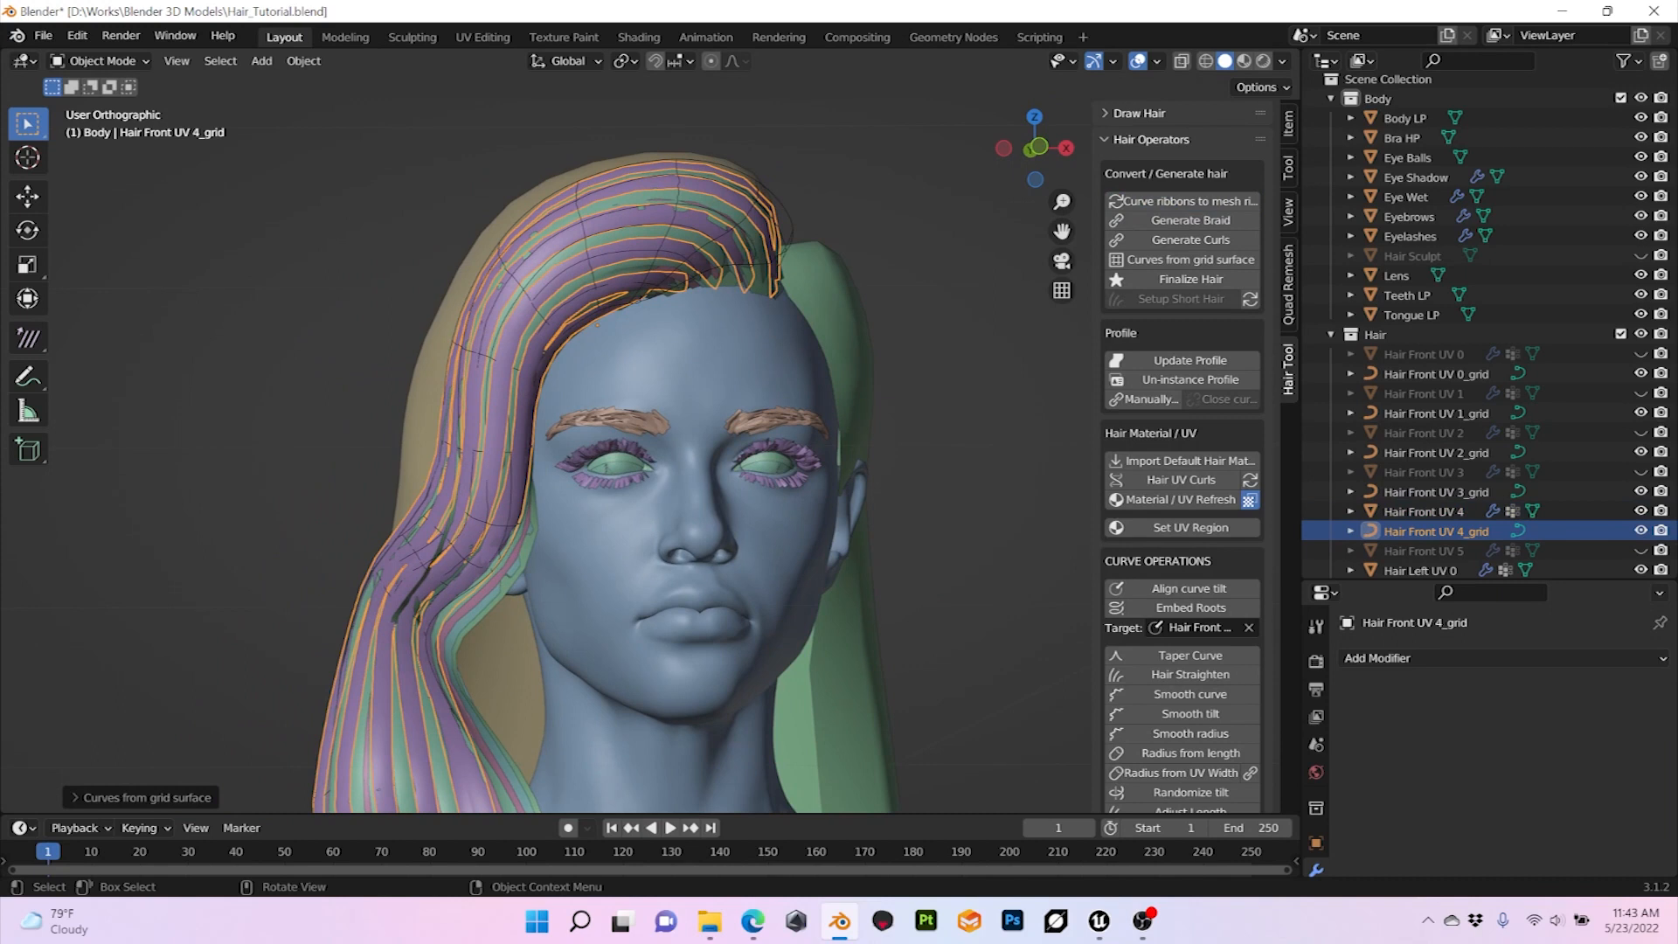
Step: Set the strand width of the Hair Front UV 4_grid curves to 0.02
{"action": "left_click", "coordinate": [144, 797]}
{"action": "left_click", "coordinate": [199, 767]}
{"action": "key", "text": "Right"}
{"action": "key", "text": "BackSpace"}
{"action": "type", "text": "1"}
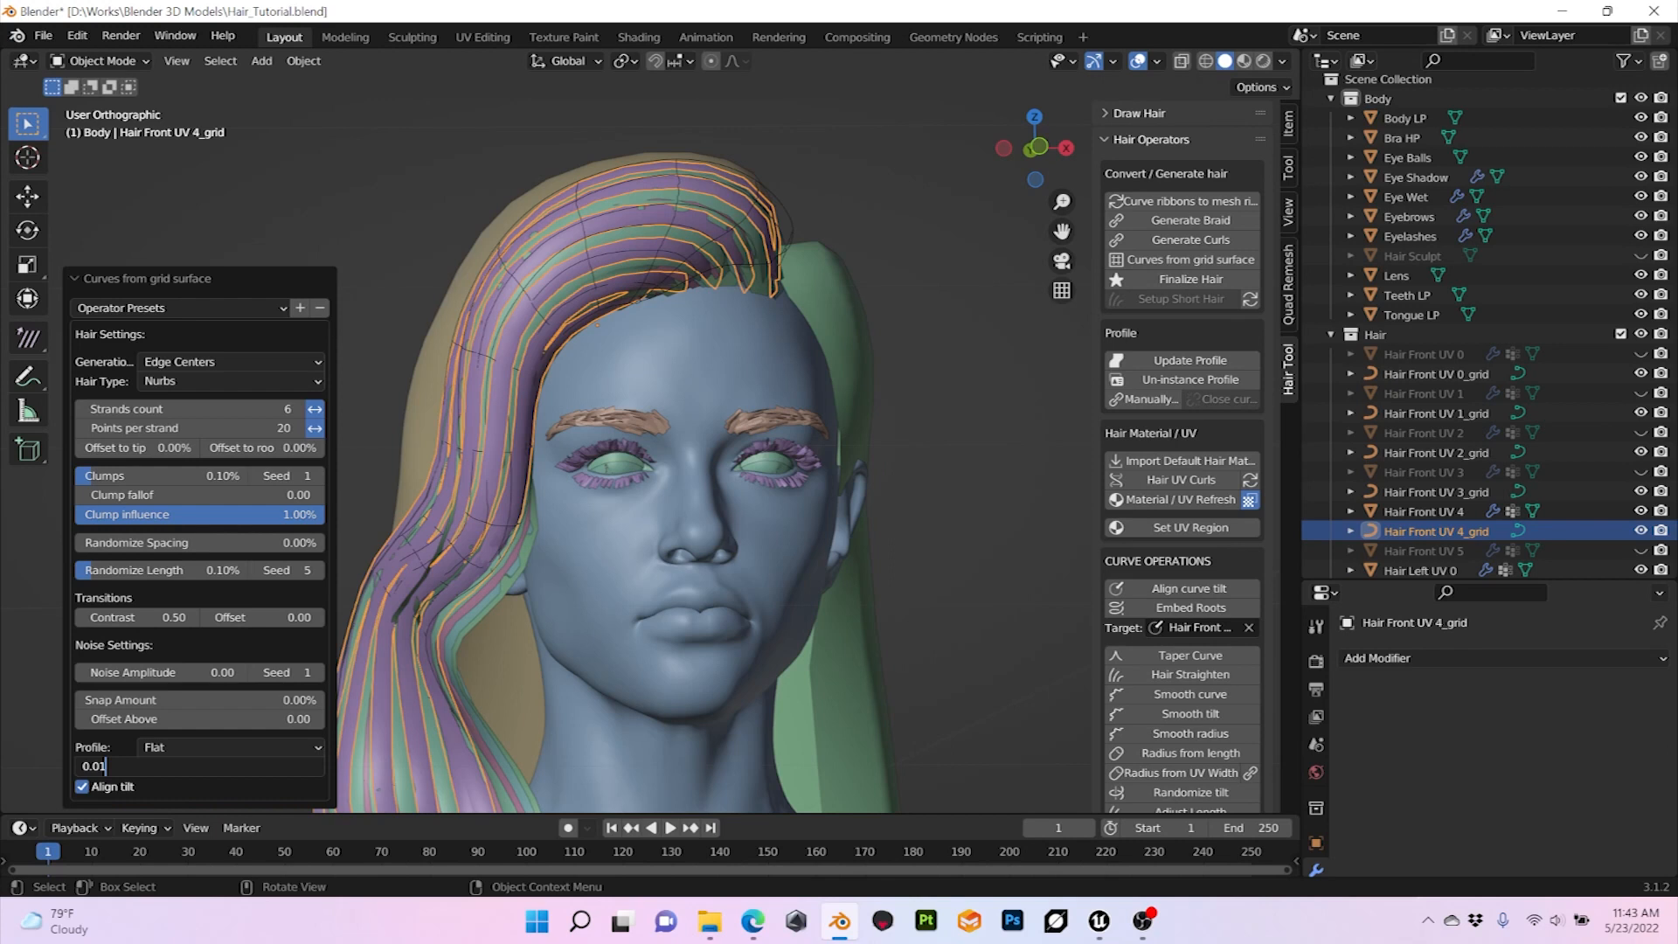
{"action": "key", "text": "BackSpace"}
{"action": "type", "text": "2"}
{"action": "key", "text": "Return"}
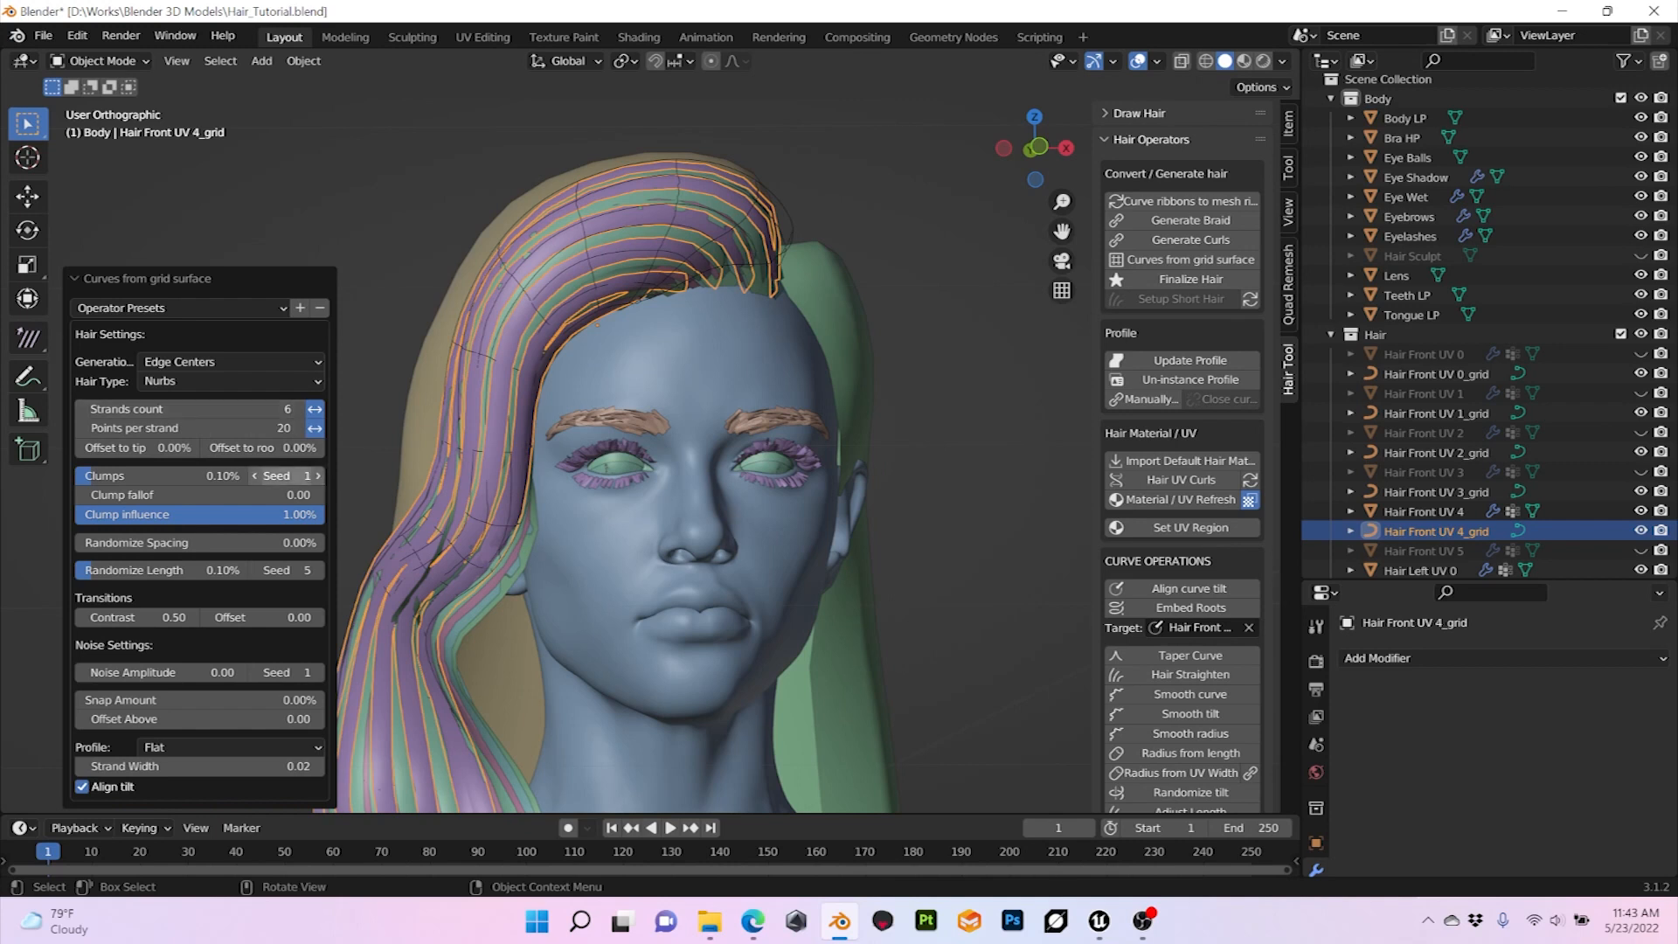
Step: Try higher strands counts up to 9 on the Hair Front UV 4_grid curves and settle on 7
{"action": "left_click", "coordinate": [298, 409]}
{"action": "left_click", "coordinate": [298, 409]}
{"action": "left_click", "coordinate": [298, 409]}
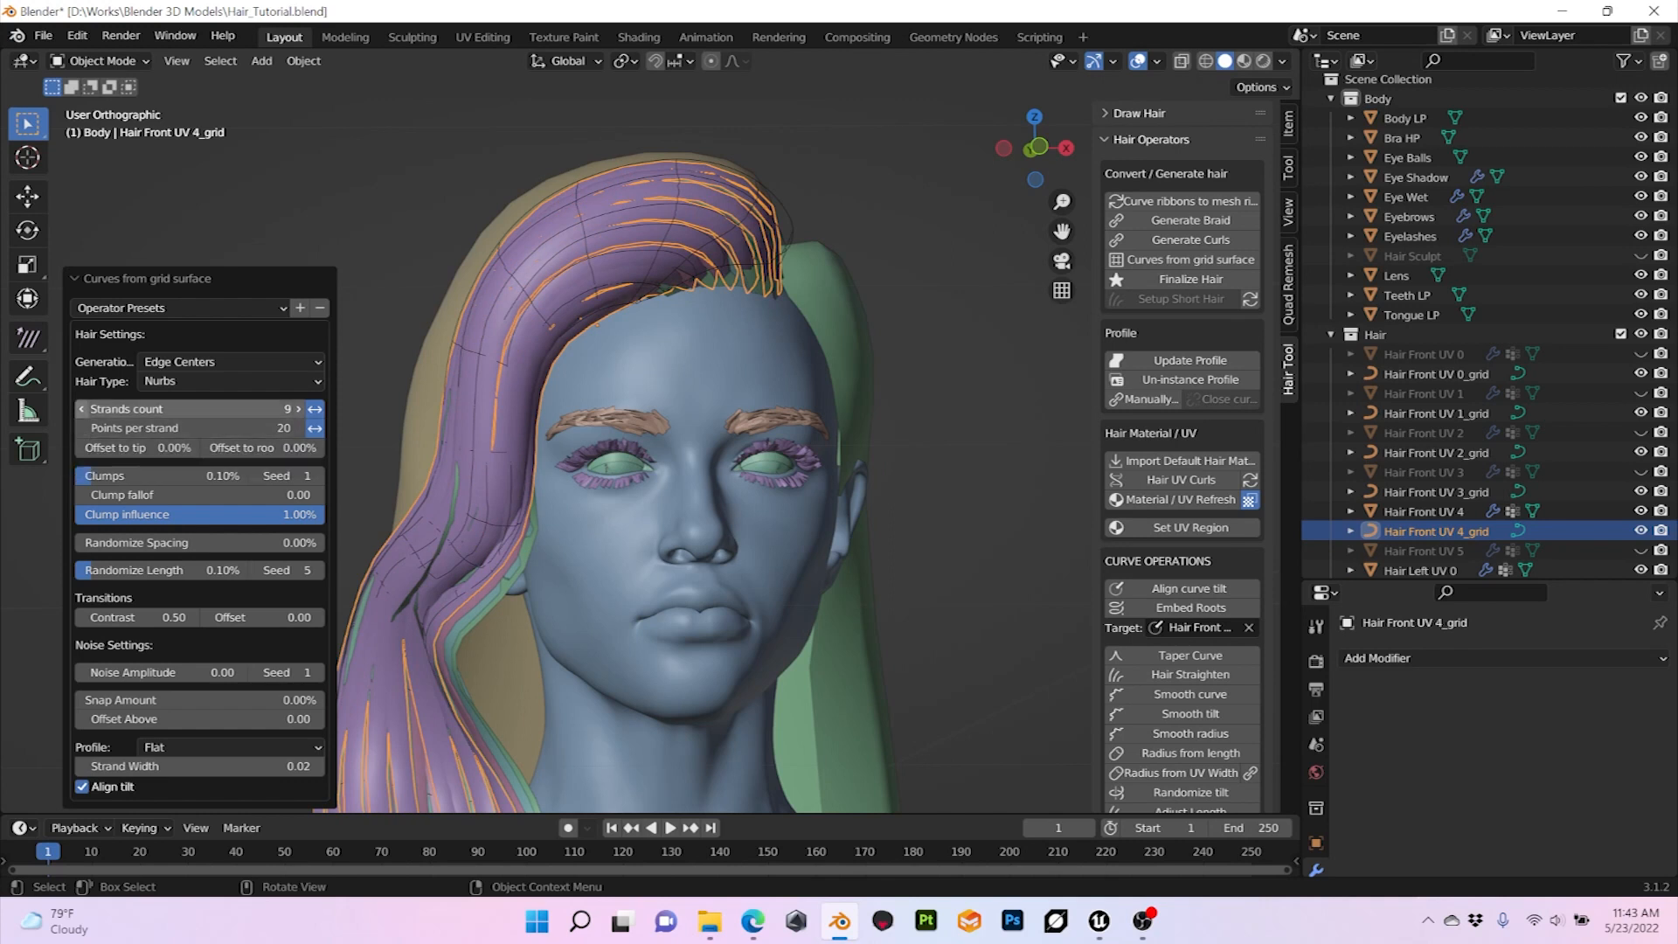
{"action": "left_click", "coordinate": [81, 410]}
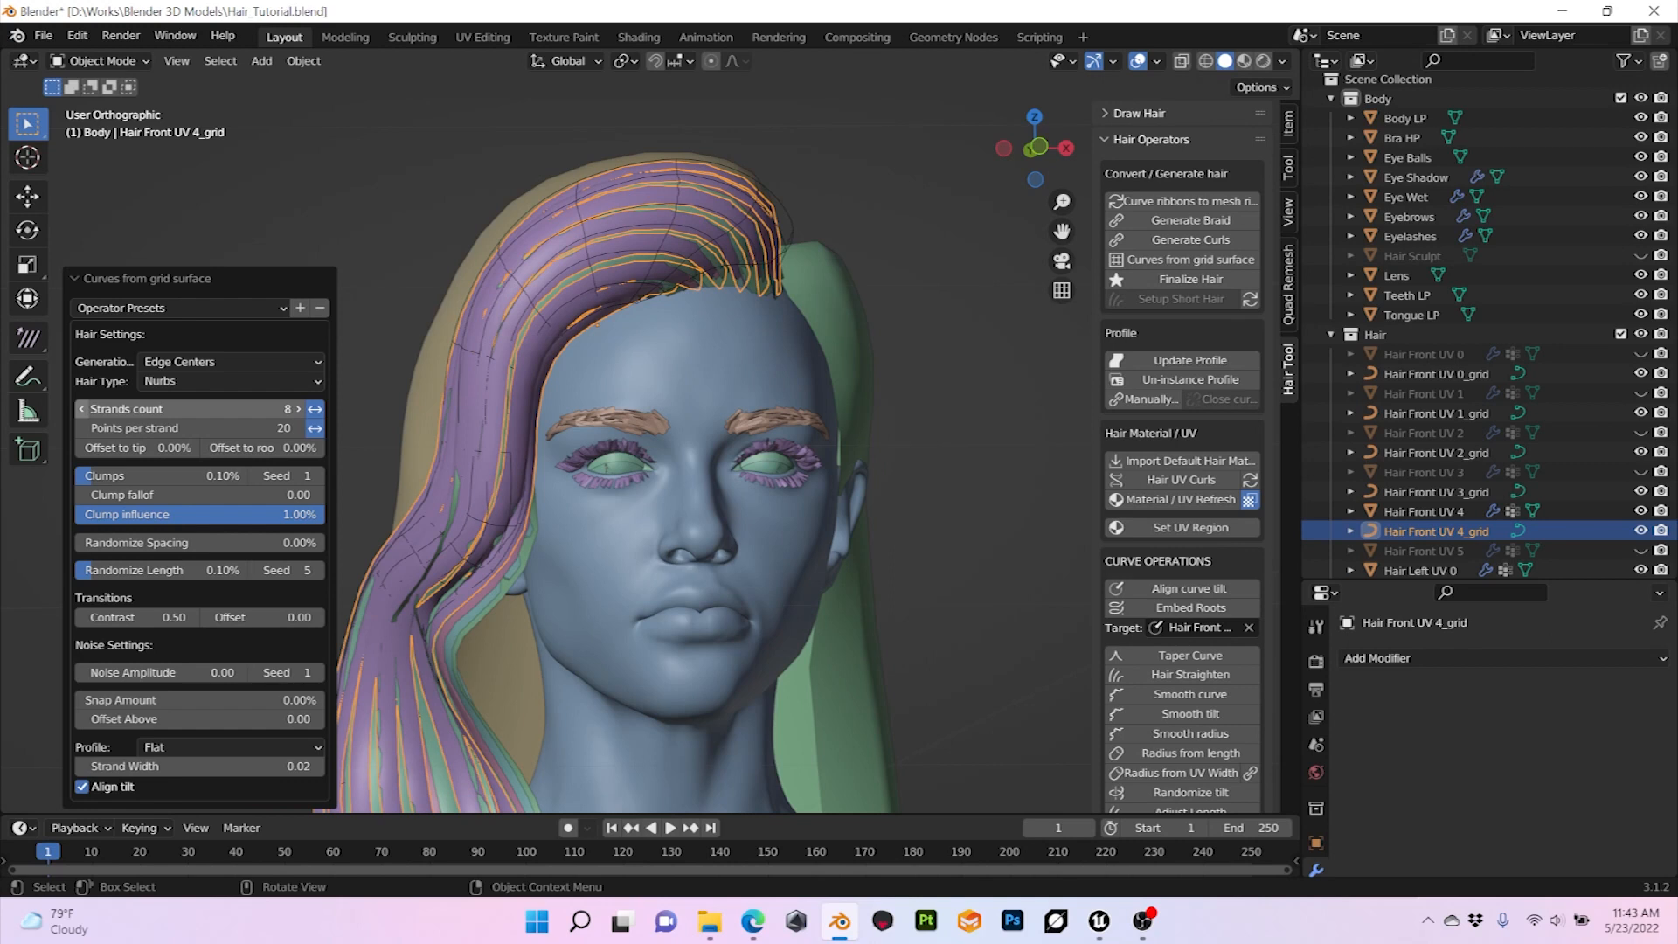
{"action": "left_click", "coordinate": [82, 409]}
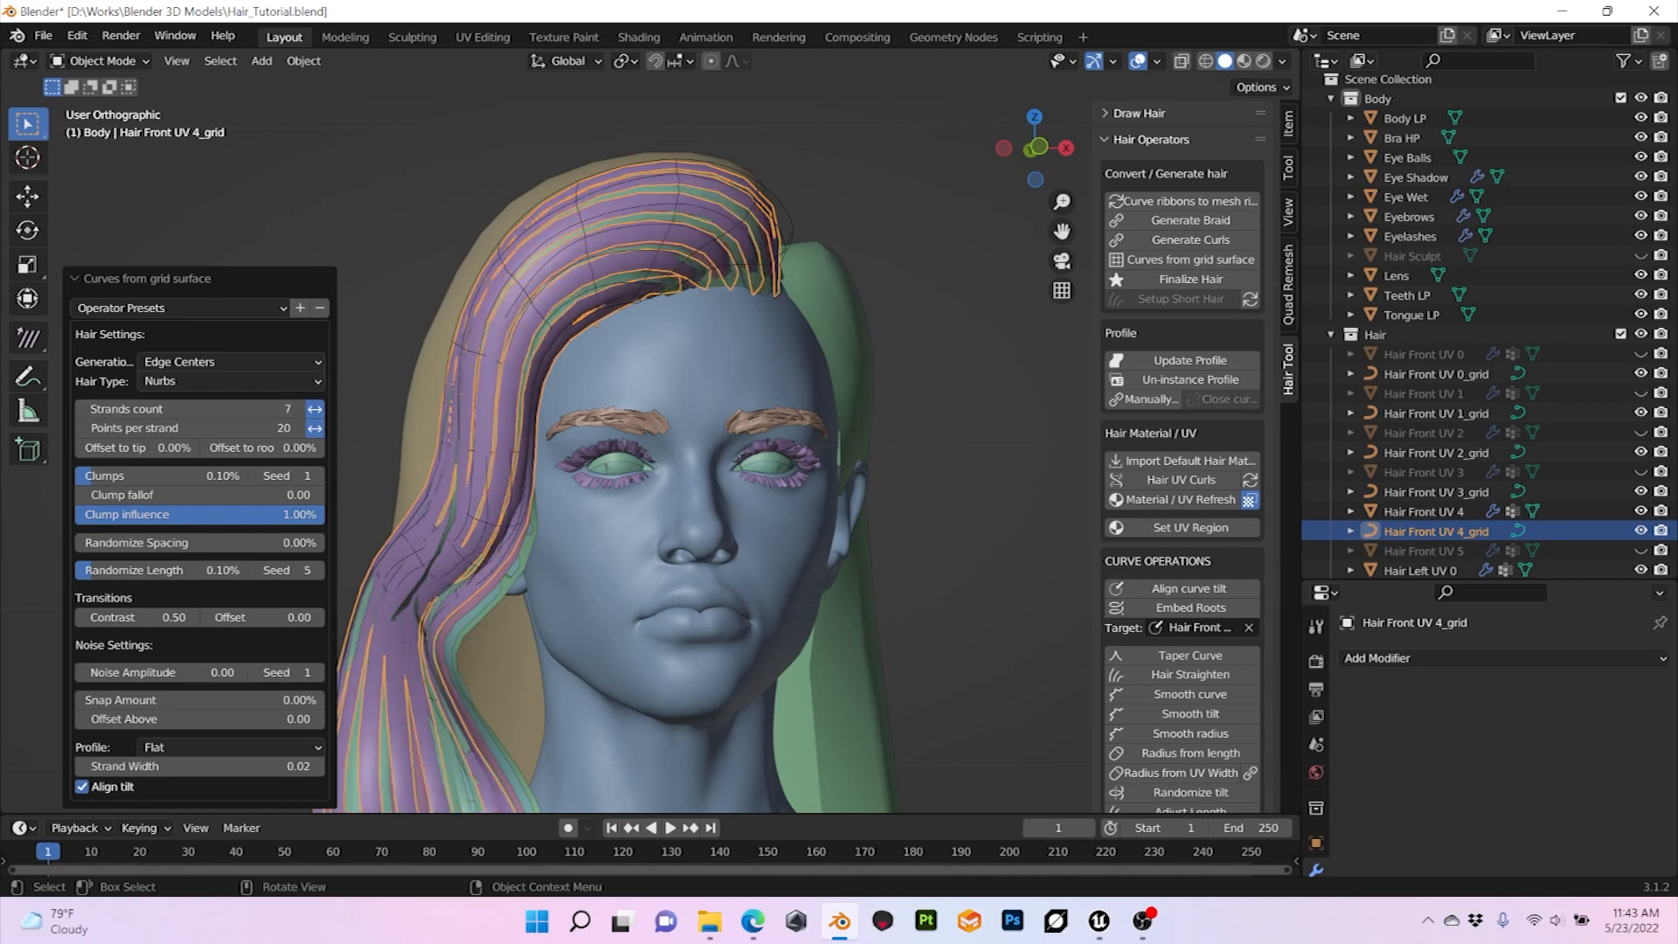
Step: Set the strand width of the Hair Front UV 4_grid curves to 0.03
{"action": "left_click", "coordinate": [199, 767]}
{"action": "left_click", "coordinate": [199, 767]}
{"action": "key", "text": "BackSpace"}
{"action": "type", "text": "3"}
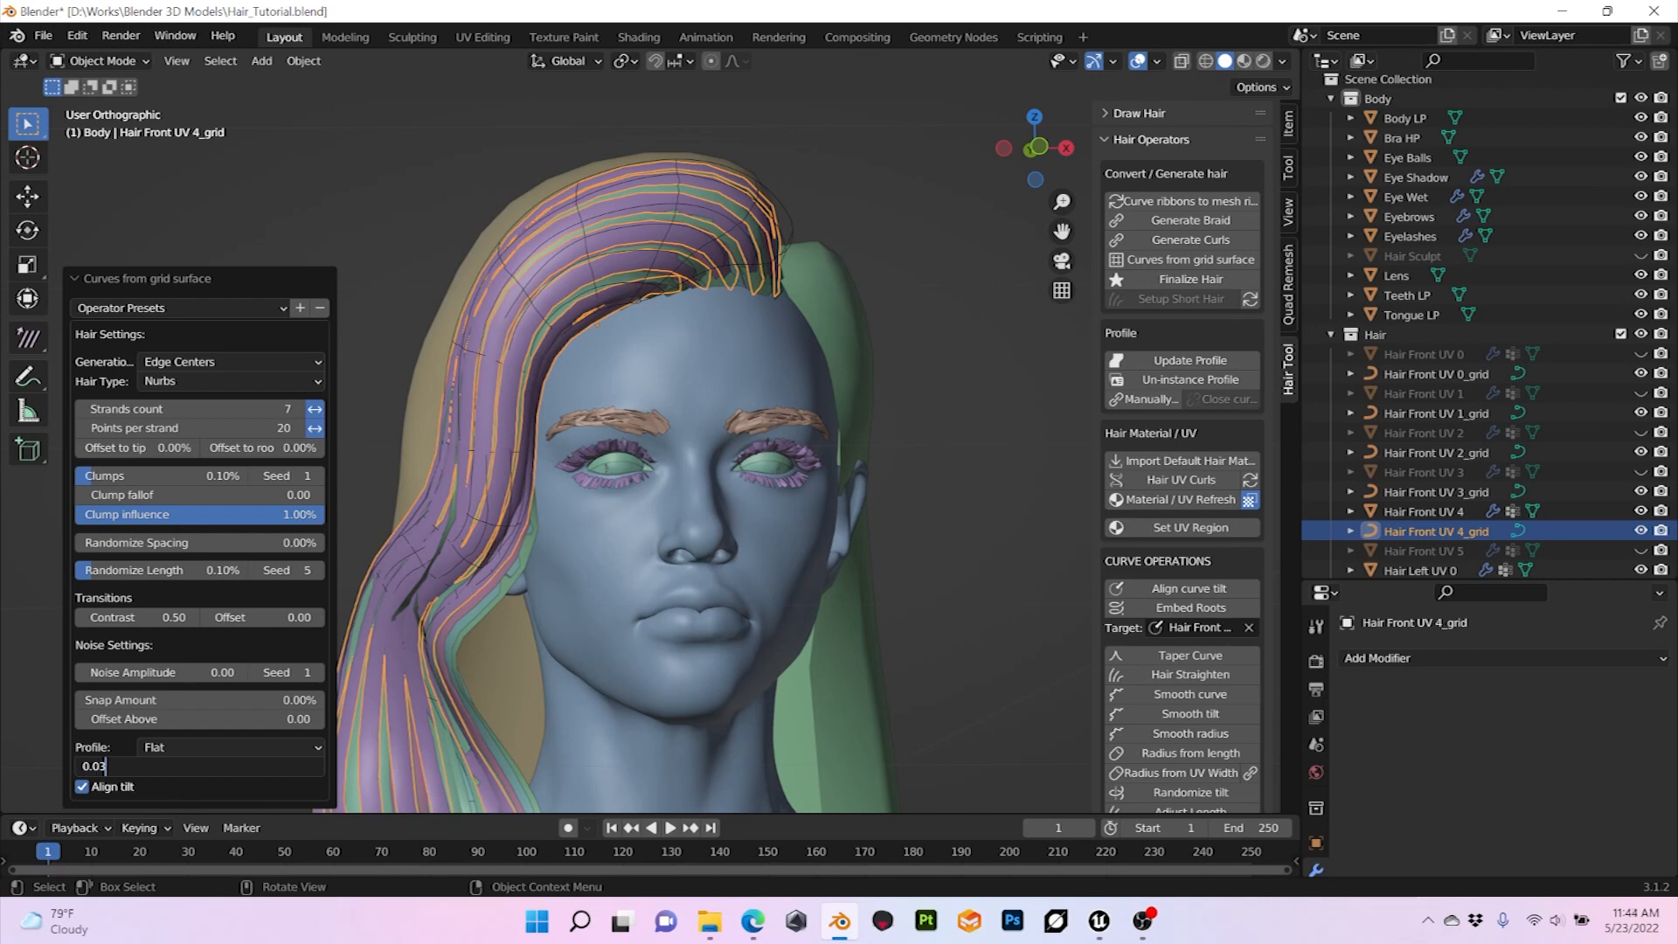
{"action": "key", "text": "Return"}
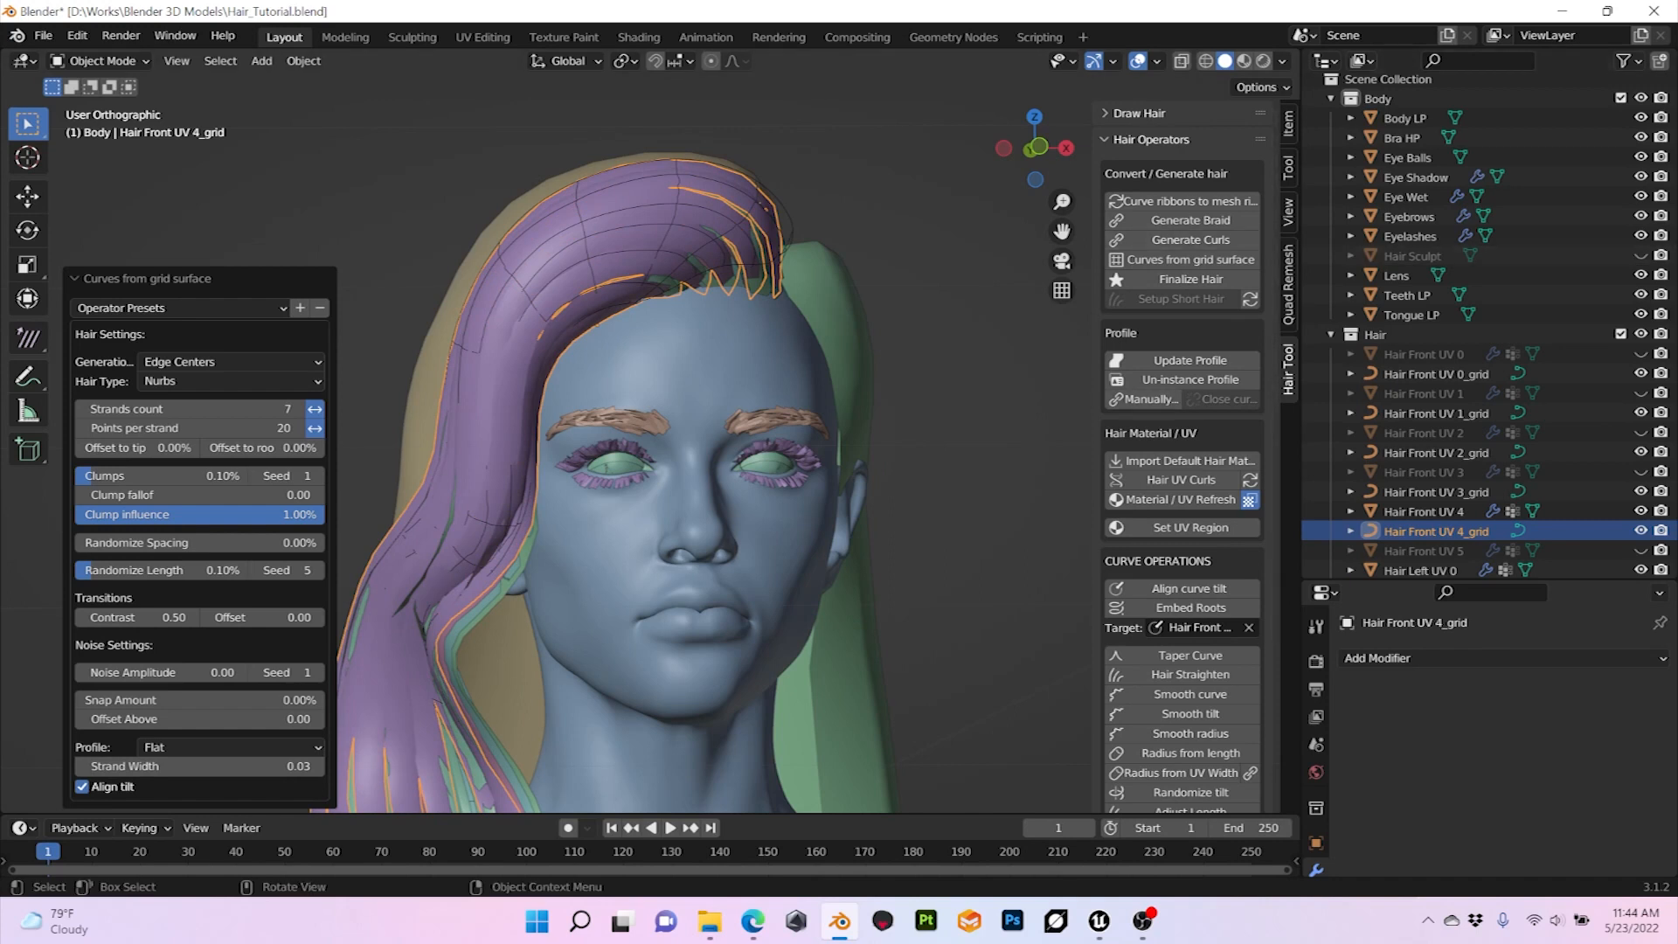
Step: Generate curls on the Hair Front UV 4_grid curves with a radius of 0.01
{"action": "scroll", "coordinate": [650, 443], "scroll_direction": "down", "scroll_amount": 1}
{"action": "middle_click_drag", "start_coordinate": [650, 444], "coordinate": [735, 337], "text": "shift"}
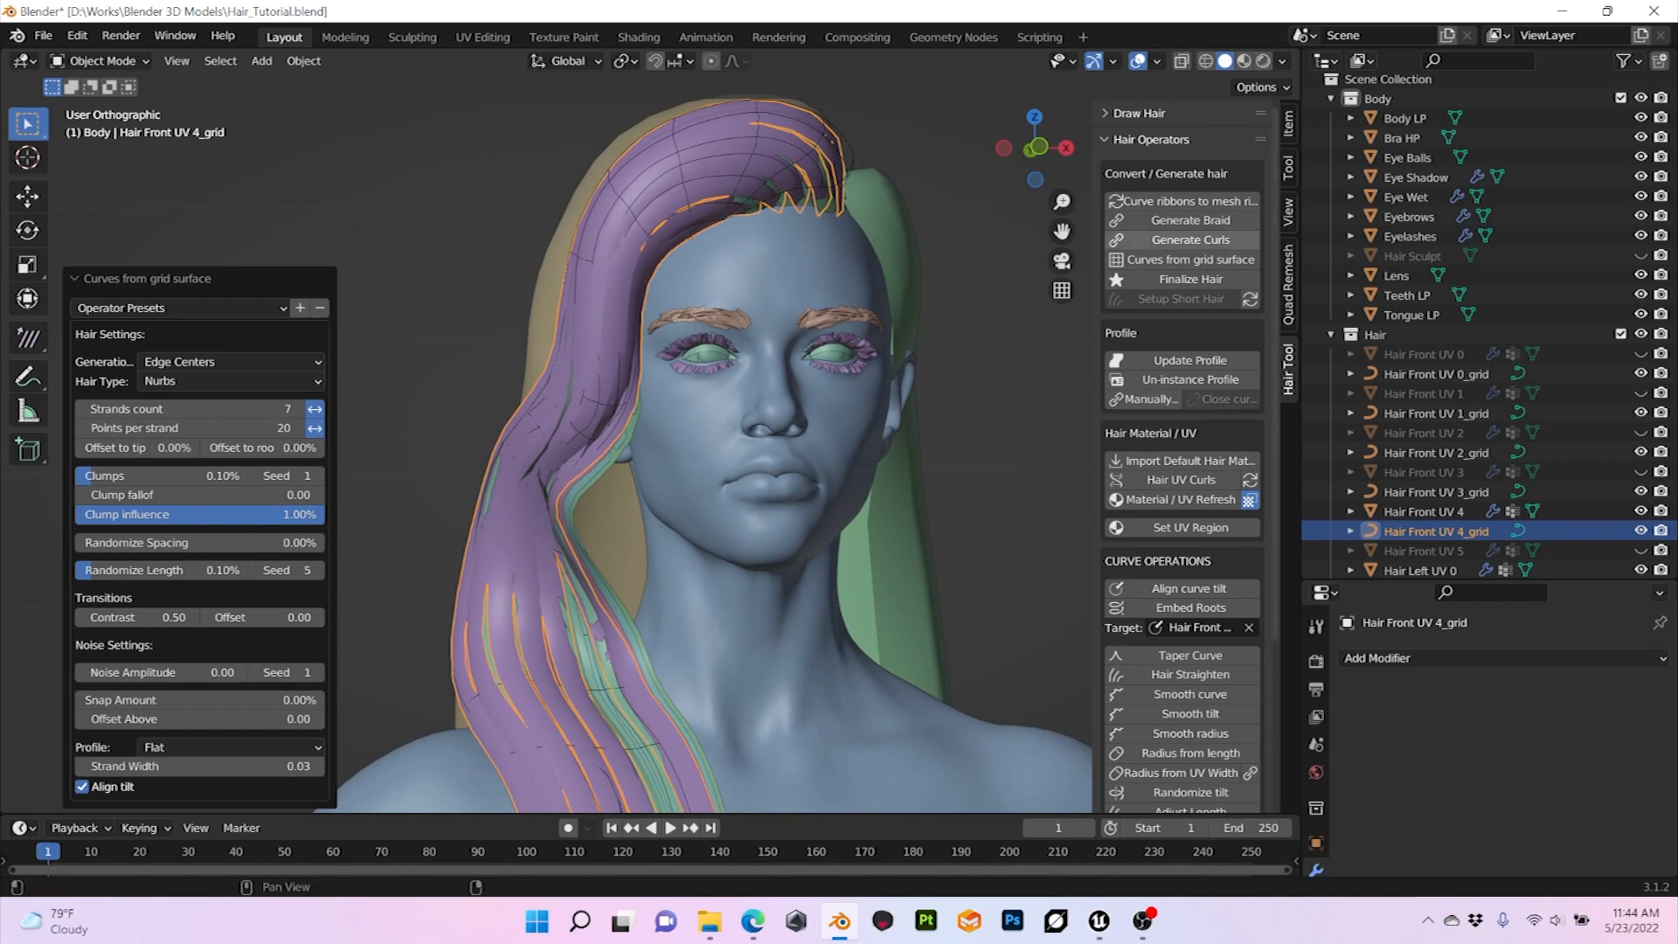
{"action": "left_click", "coordinate": [1191, 239]}
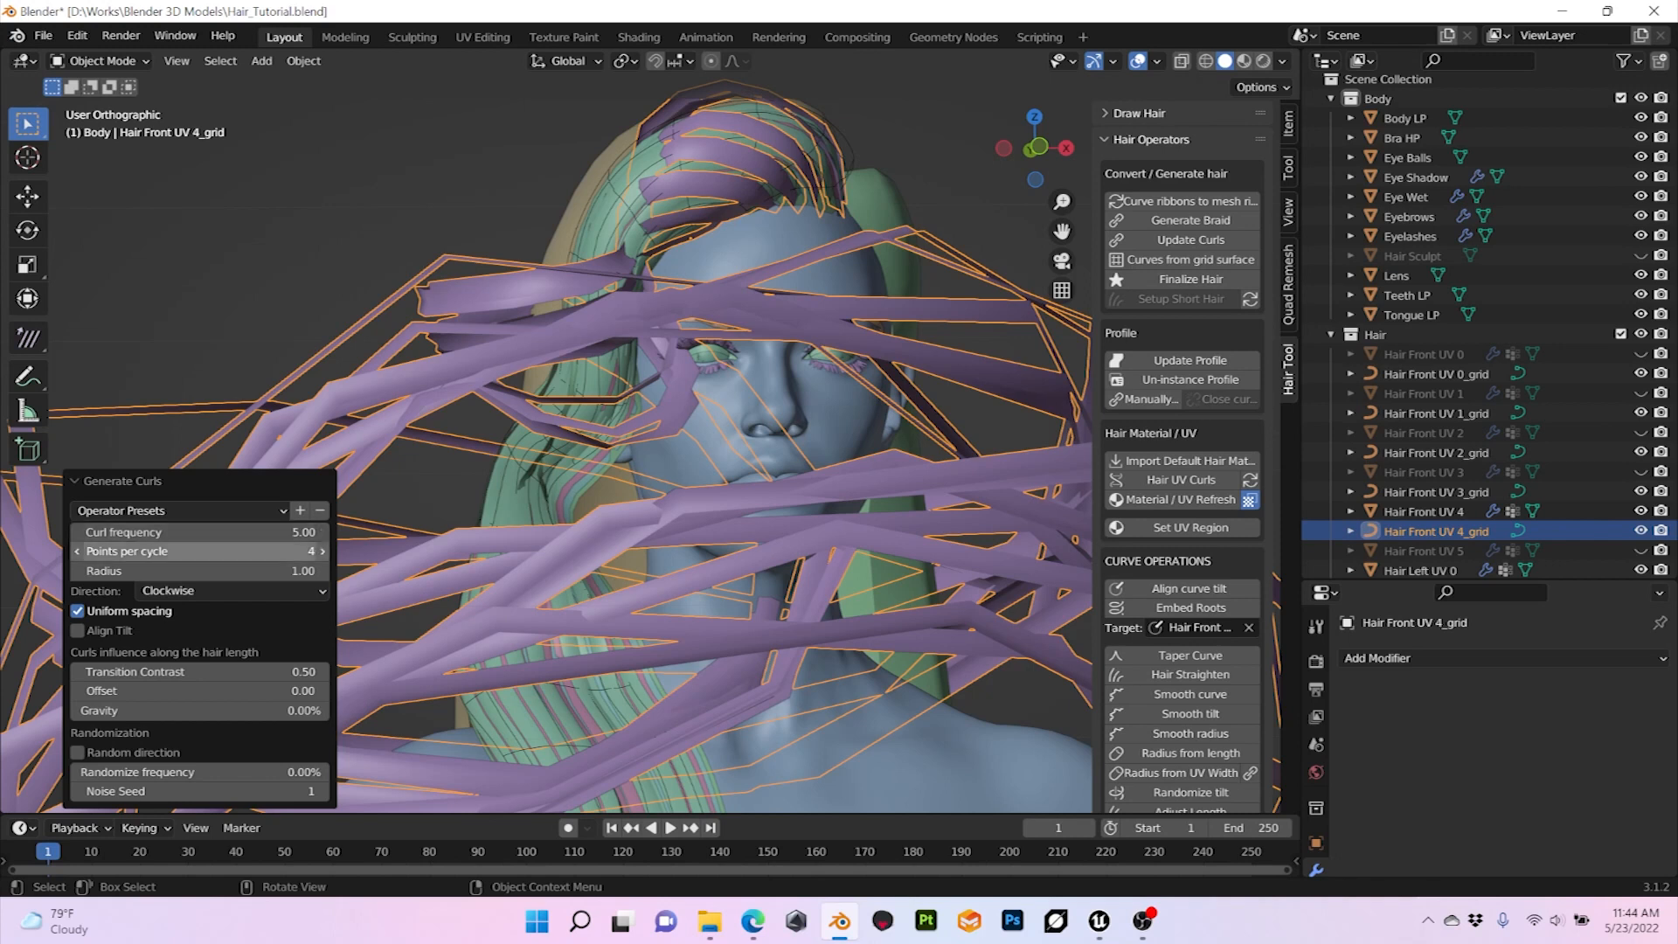
{"action": "left_click", "coordinate": [199, 571]}
{"action": "left_click", "coordinate": [199, 571]}
{"action": "key", "text": "ctrl+a"}
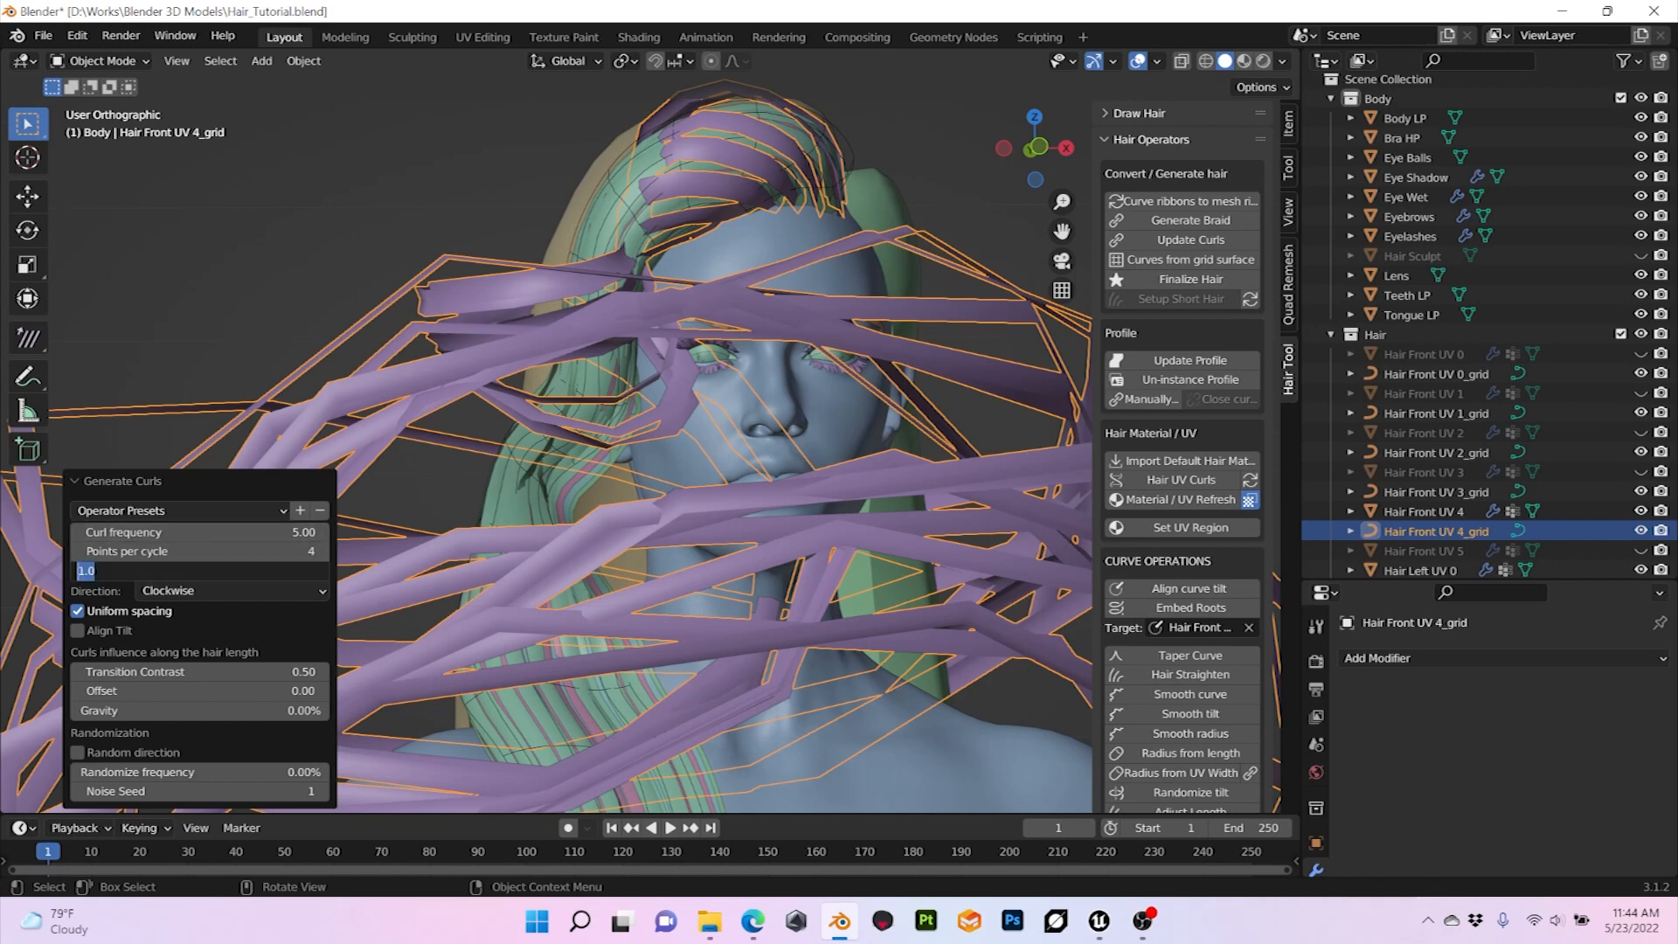
{"action": "type", "text": "0.01"}
{"action": "key", "text": "Return"}
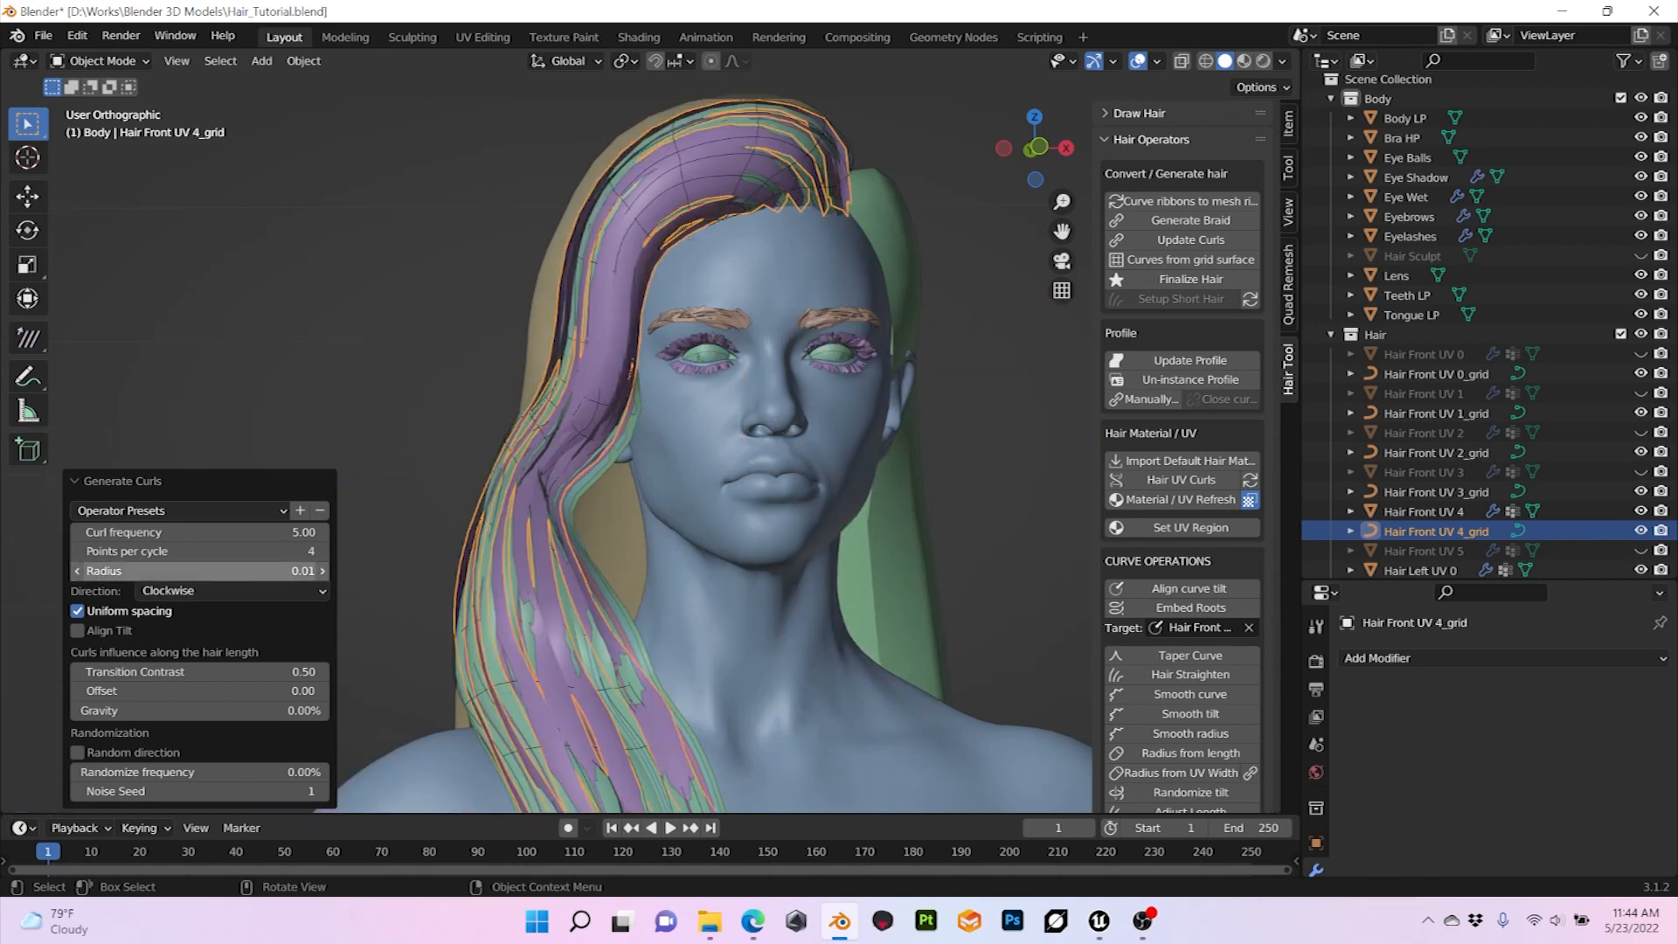
Step: Try a curl radius of 0.05 on the Hair Front UV 4_grid curves
{"action": "left_click", "coordinate": [200, 571]}
{"action": "left_click", "coordinate": [101, 571]}
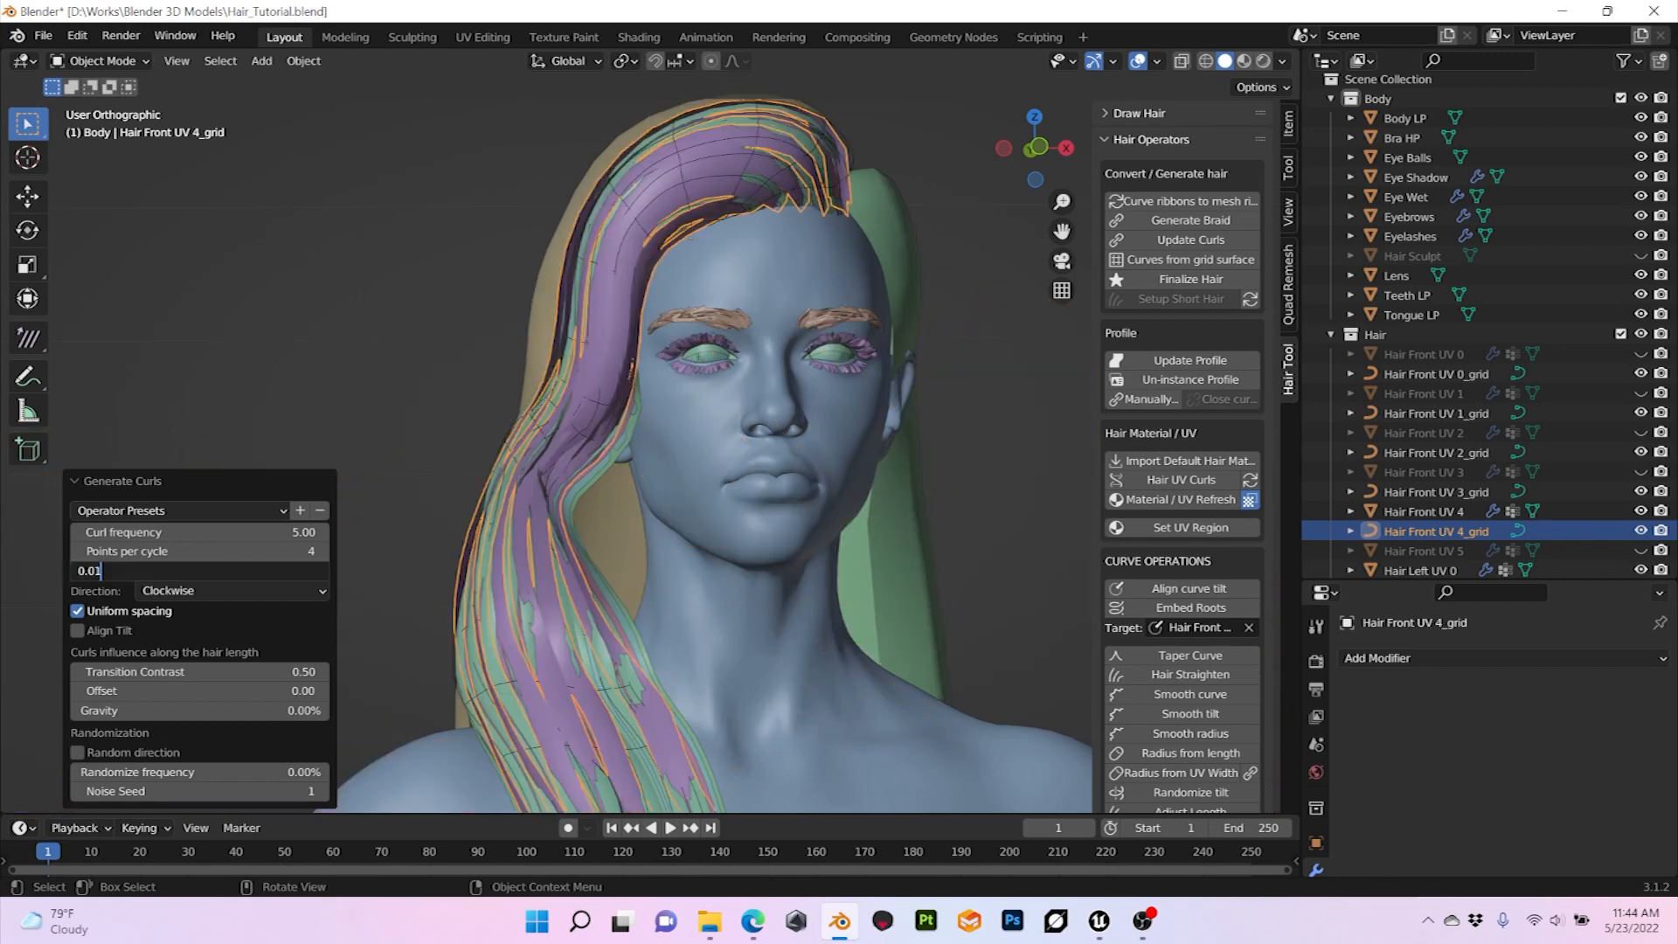
{"action": "key", "text": "BackSpace"}
{"action": "type", "text": "5"}
{"action": "key", "text": "Return"}
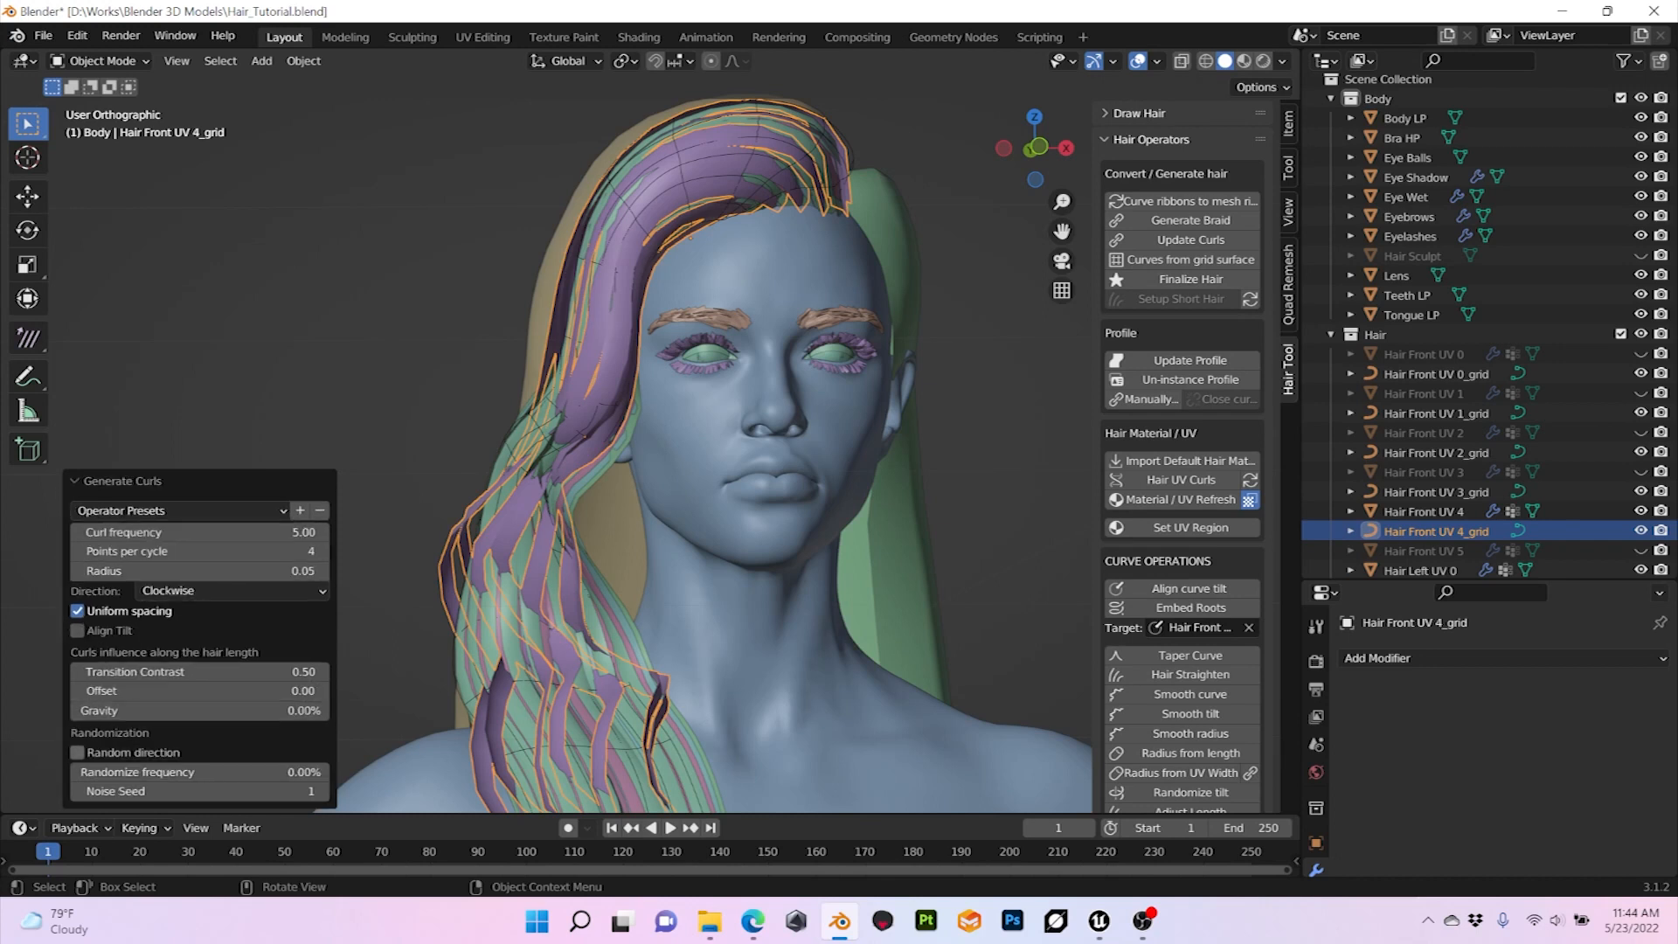
Step: Enable random direction for the Hair Front UV 4_grid curls and set their offset to 0.30
{"action": "left_click", "coordinate": [77, 752]}
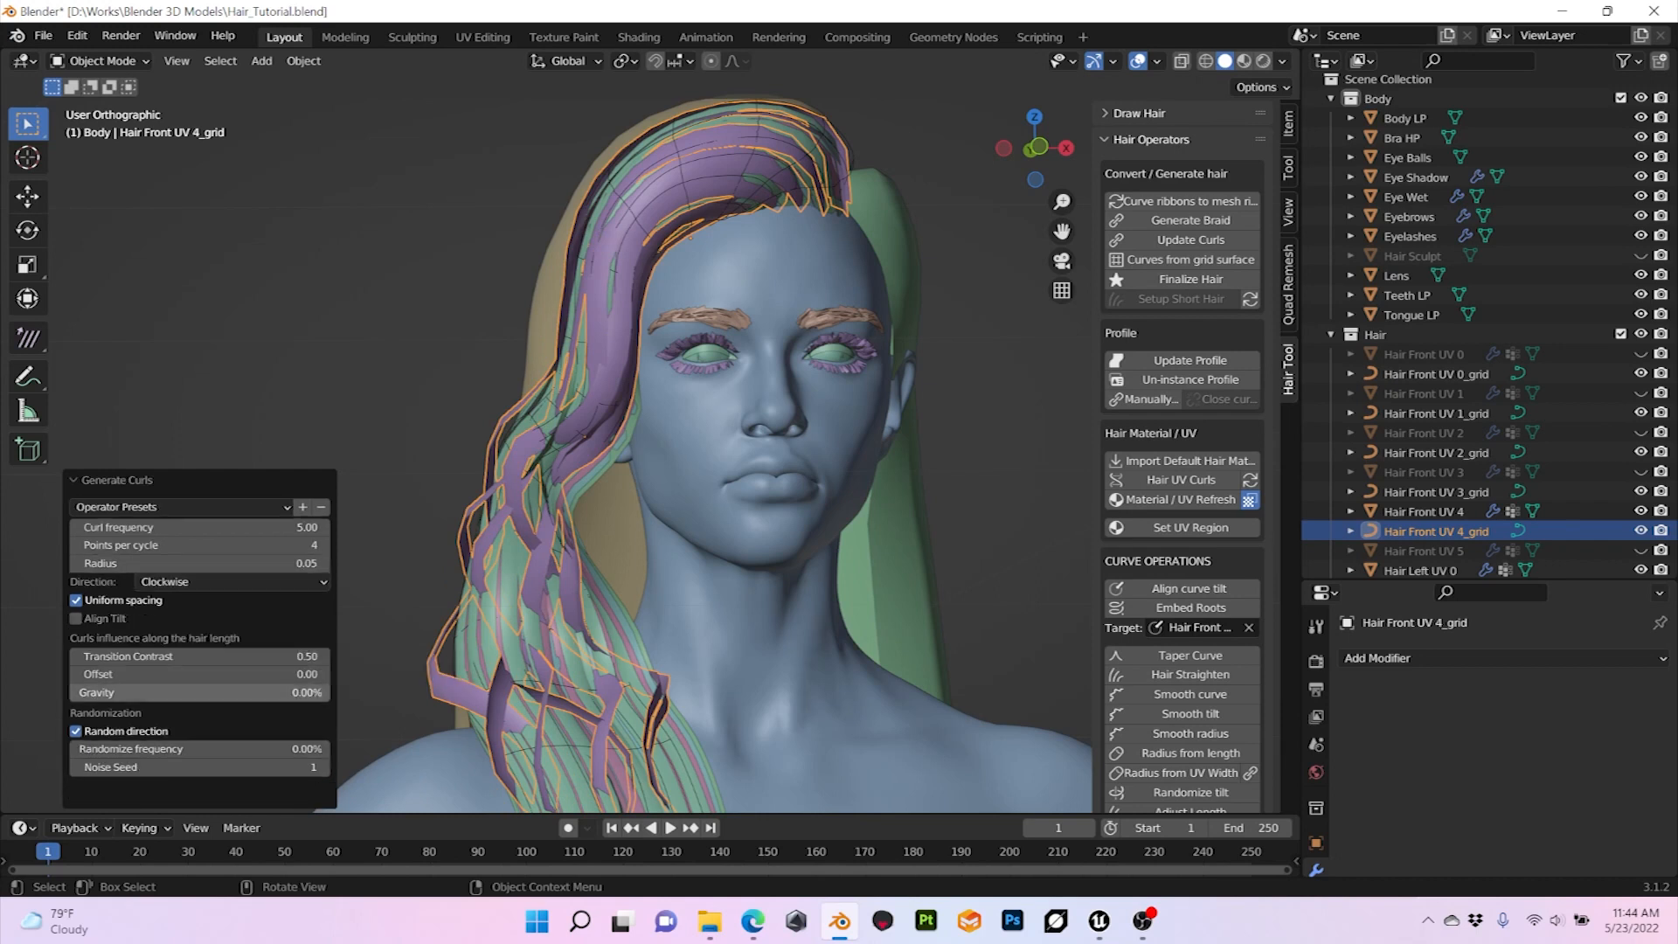
{"action": "key", "text": "KP_Add"}
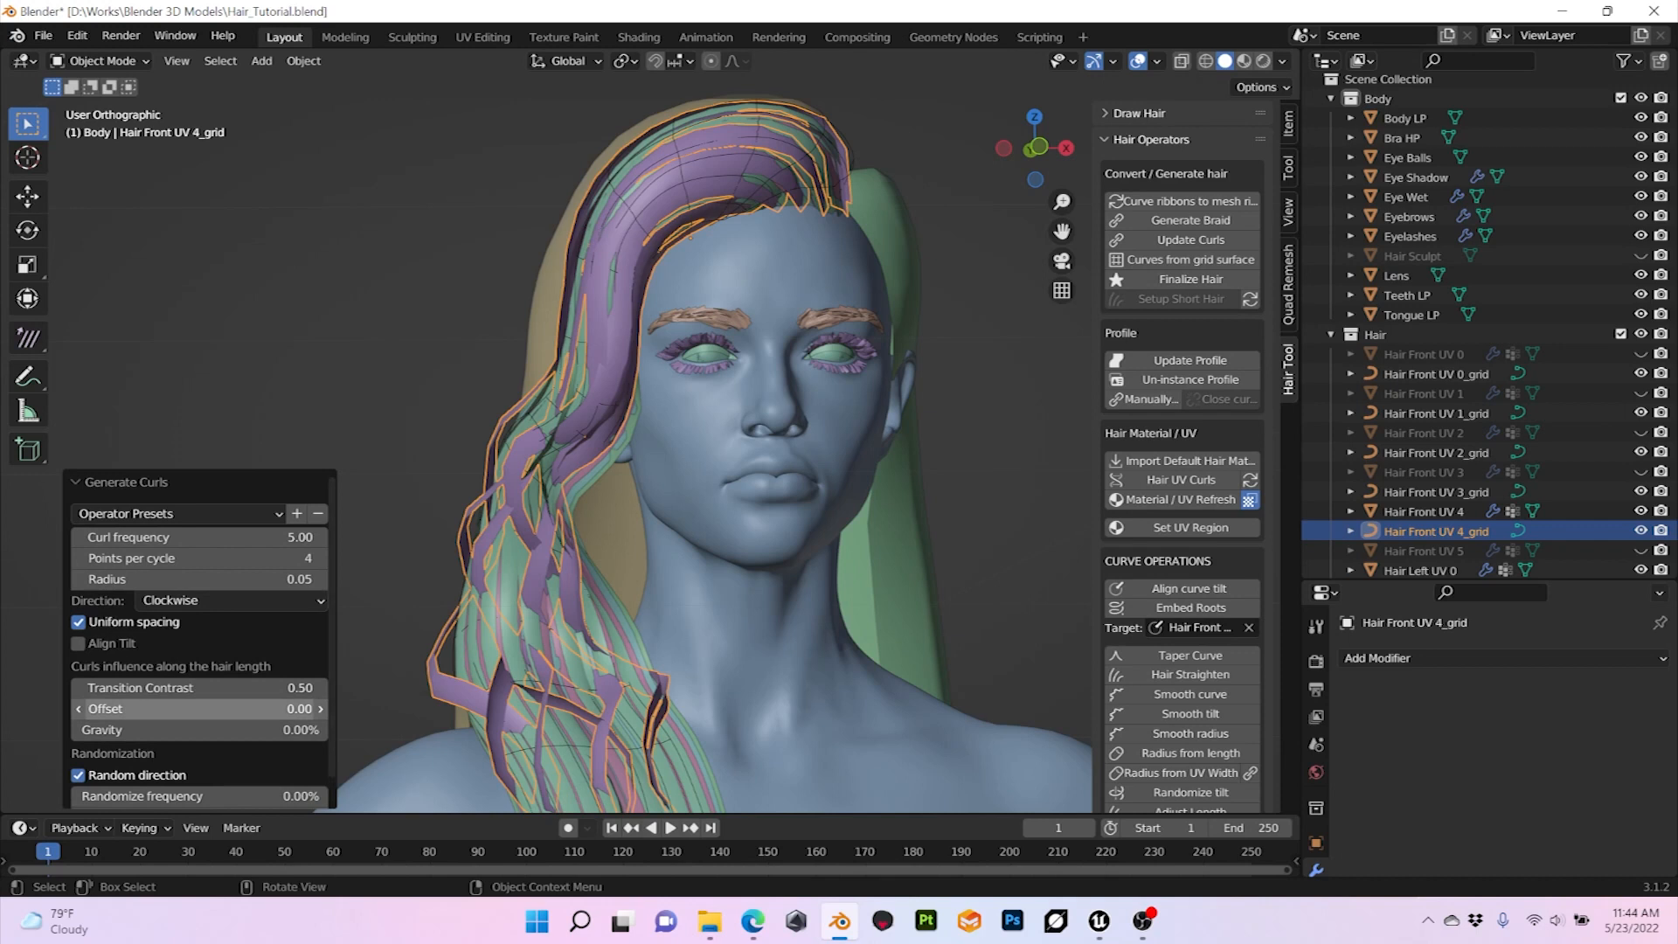
{"action": "left_click_drag", "start_coordinate": [200, 709], "coordinate": [266, 709]}
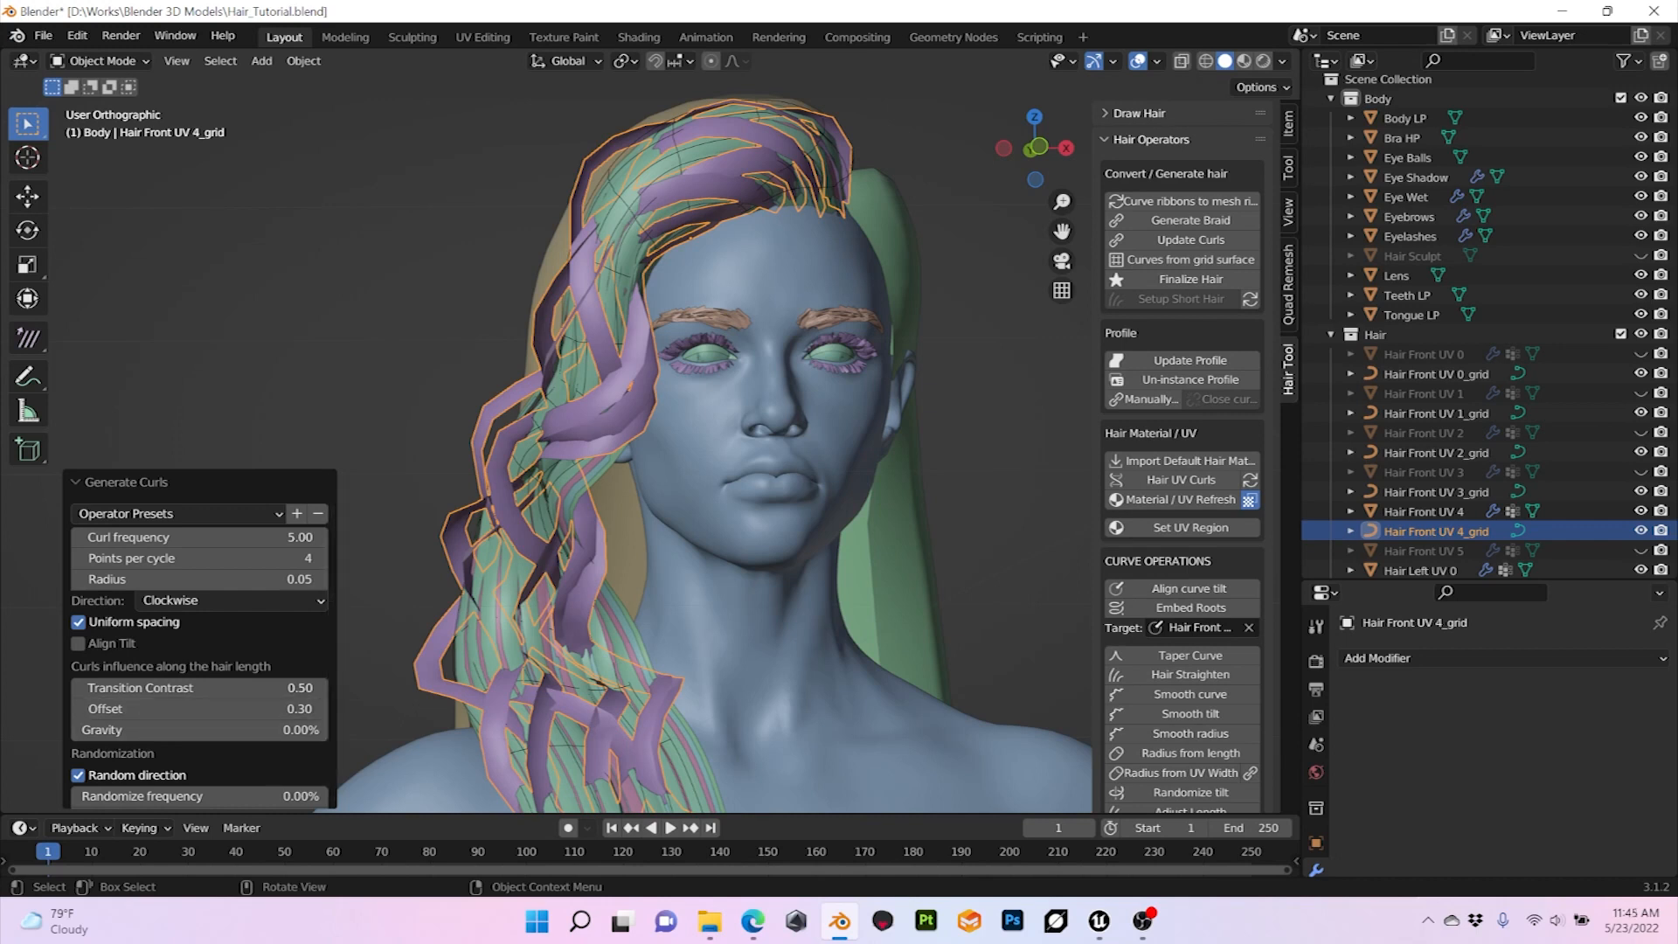
Step: Set the curl radius of the Hair Front UV 4_grid curves to 0.02
{"action": "left_click", "coordinate": [199, 579]}
{"action": "left_click", "coordinate": [199, 580]}
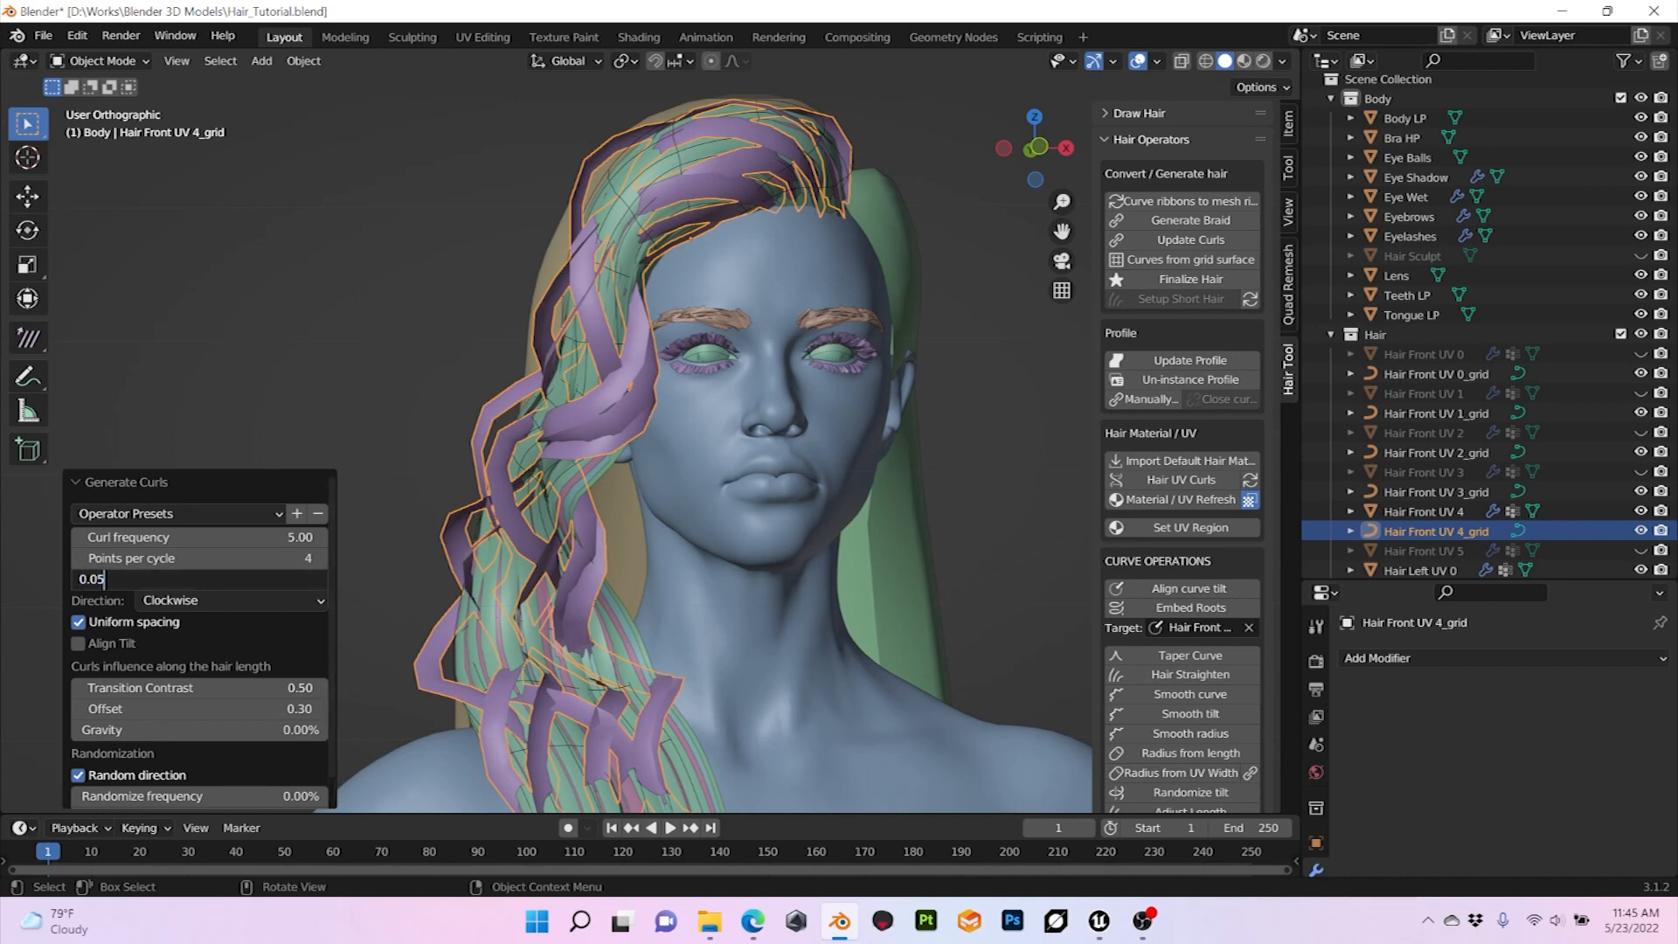
{"action": "key", "text": "BackSpace"}
{"action": "type", "text": "2"}
{"action": "key", "text": "Return"}
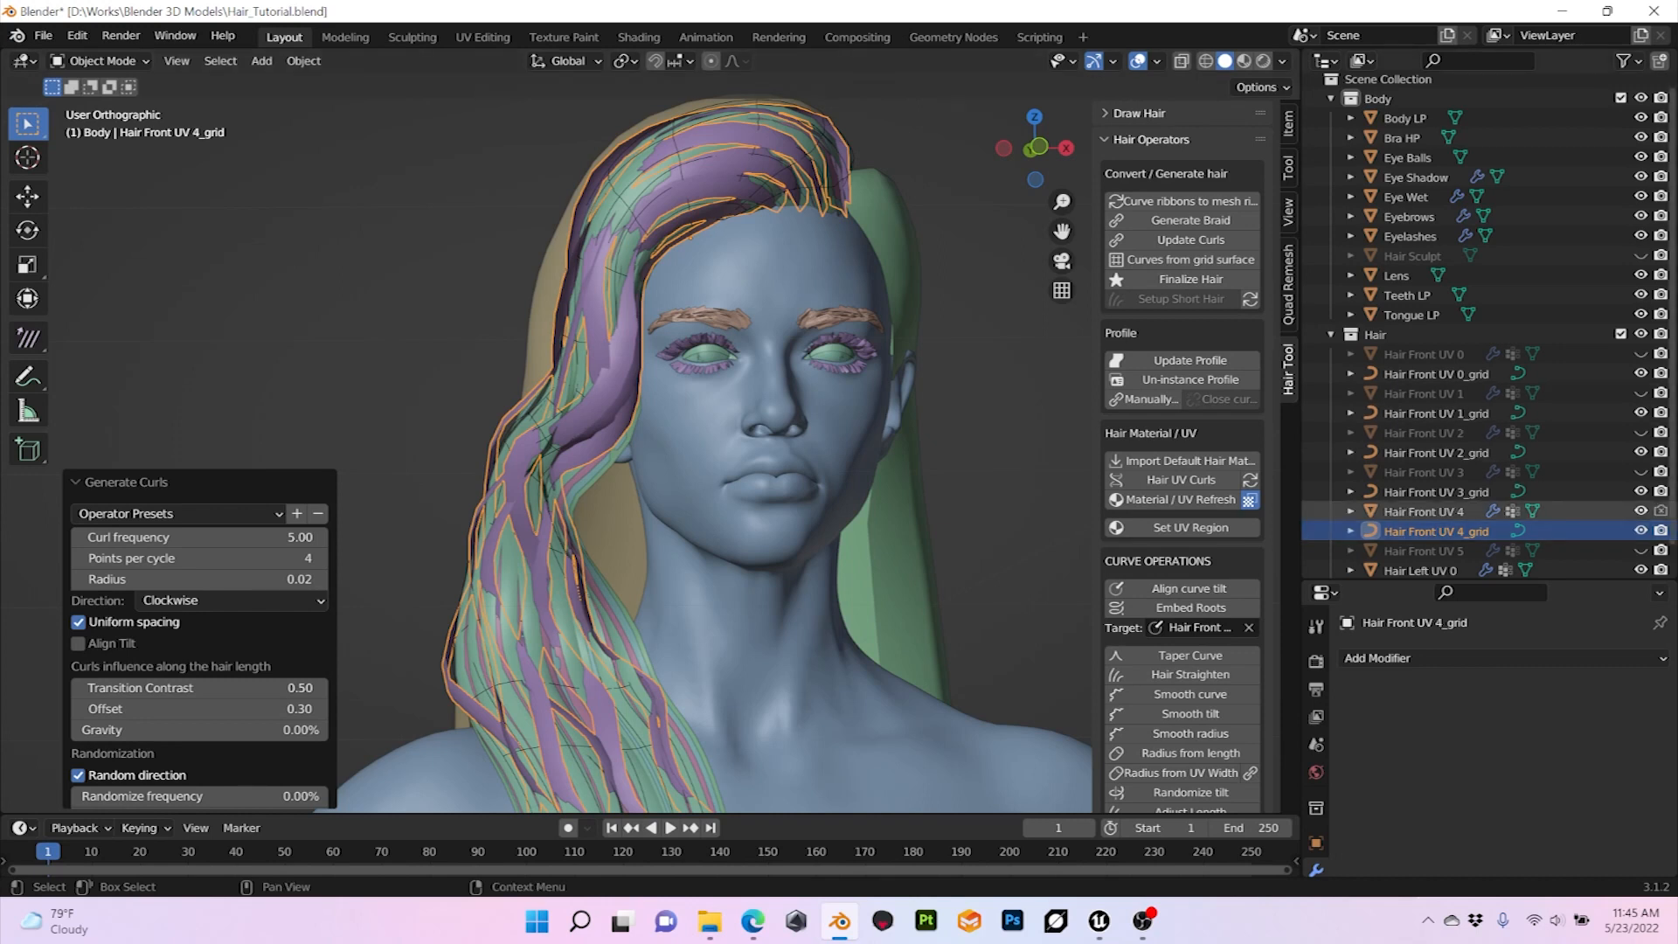
Step: Hide the Hair Front UV 4 surface and assign UV regions 4 and 4' to the Hair Front UV 4_grid strands
{"action": "left_click", "coordinate": [1641, 511]}
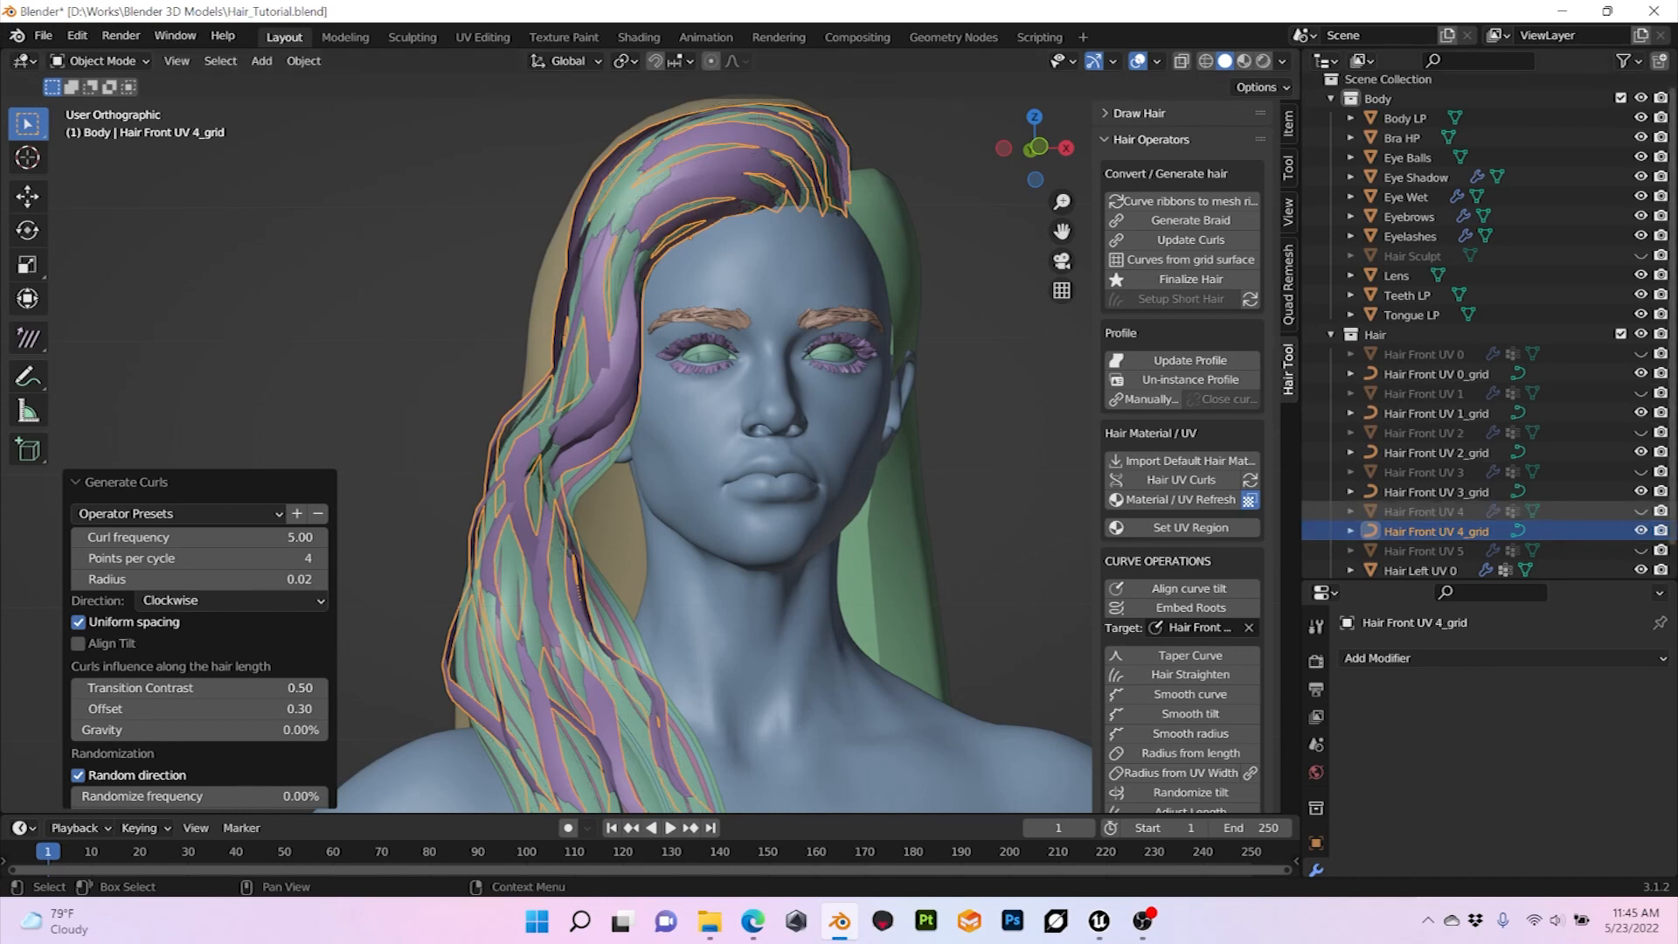
{"action": "left_click", "coordinate": [997, 367]}
{"action": "left_click", "coordinate": [743, 157]}
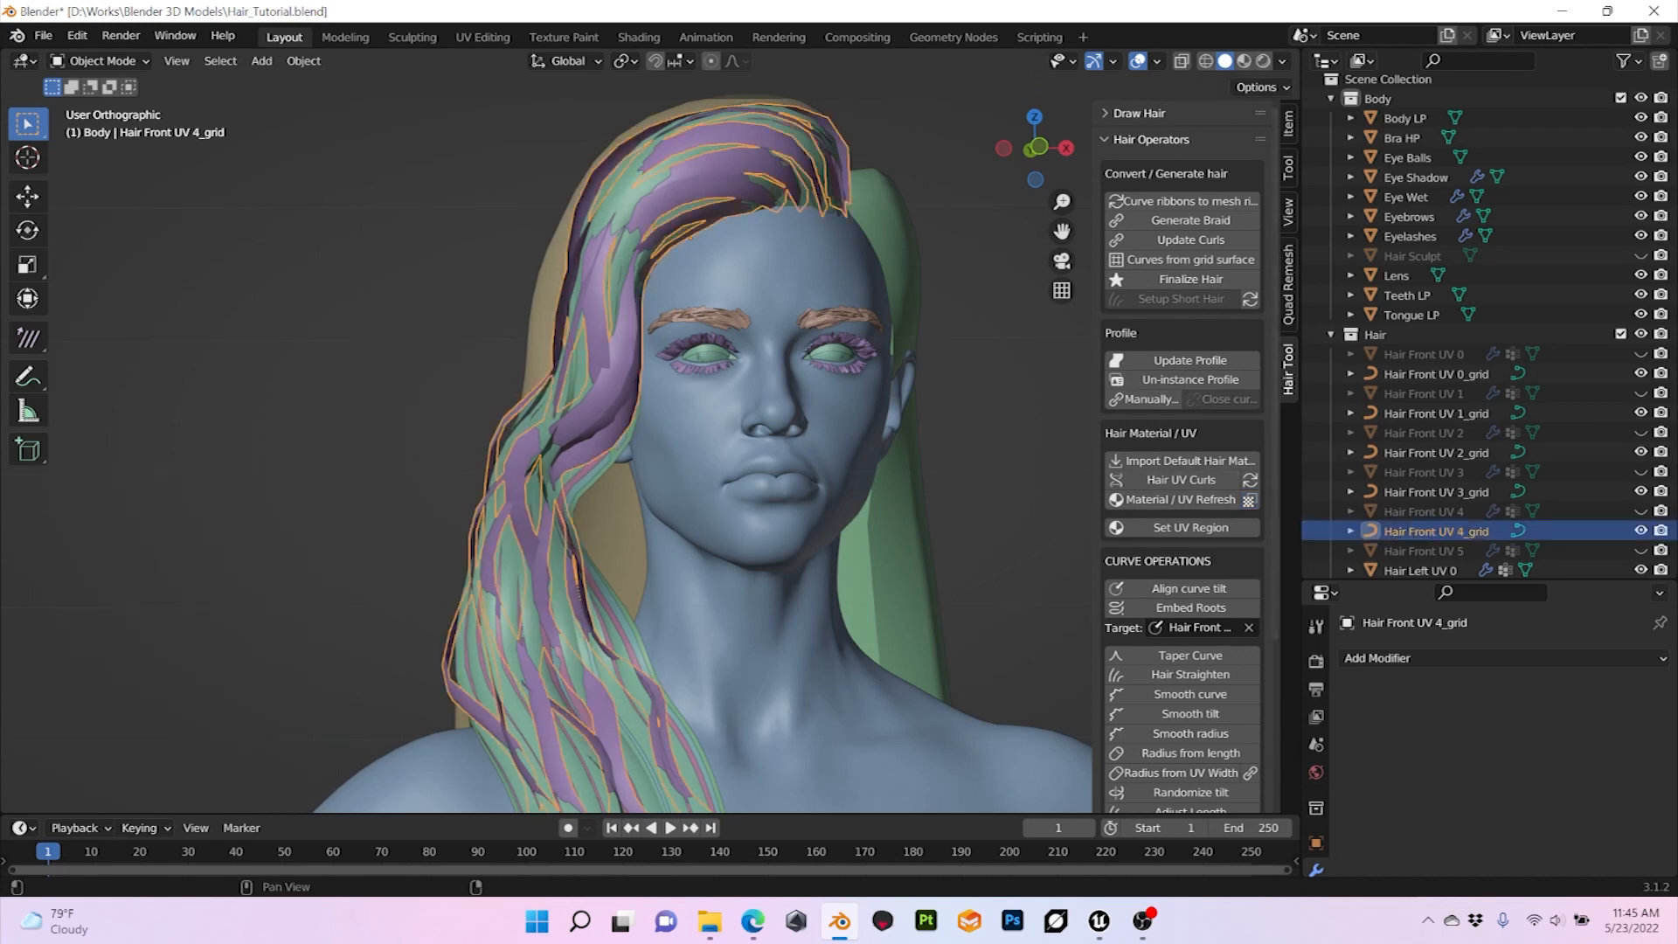
{"action": "left_click", "coordinate": [1191, 527]}
{"action": "left_click", "coordinate": [175, 752]}
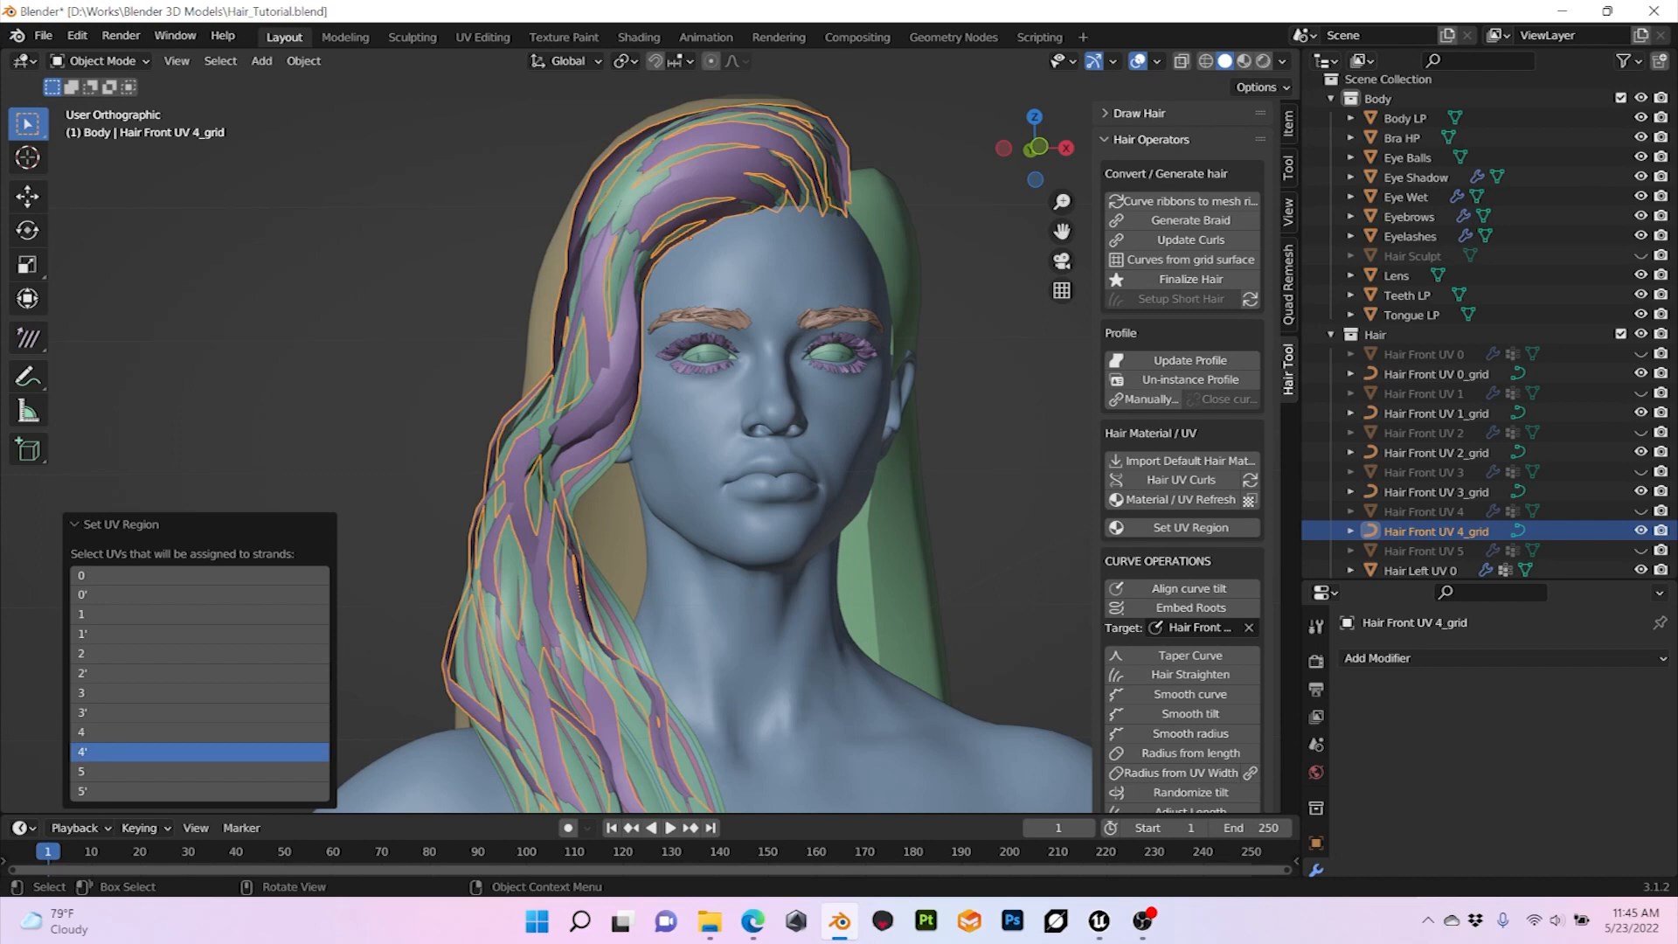
{"action": "left_click", "coordinate": [175, 732], "text": "shift"}
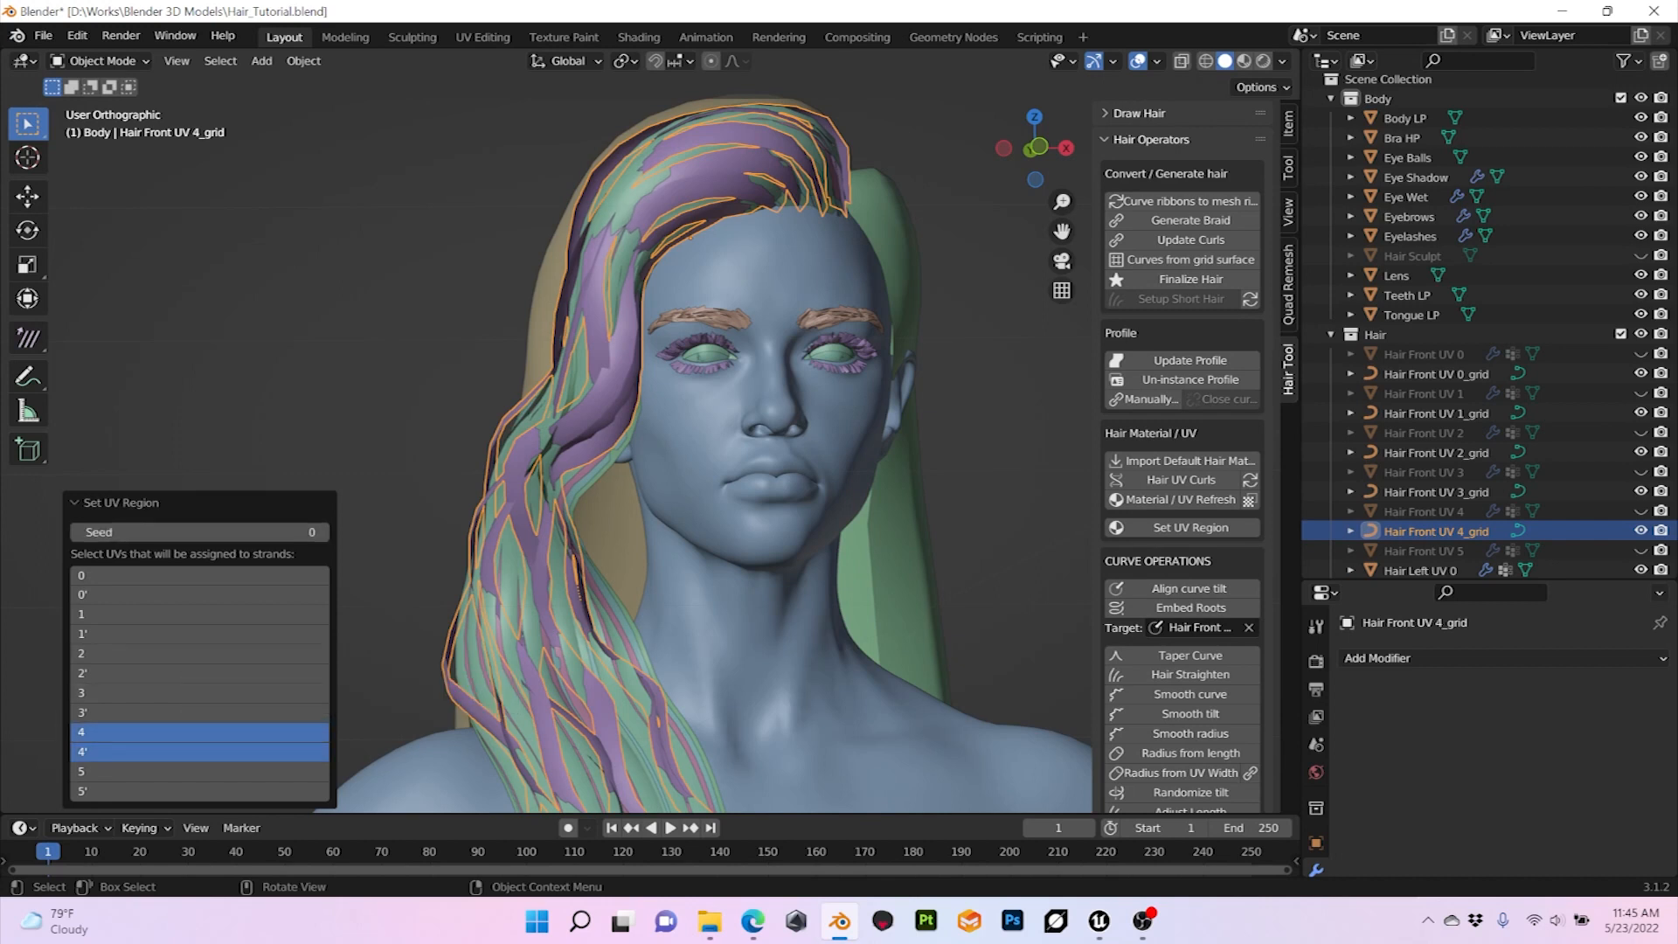
{"action": "left_click", "coordinate": [121, 503]}
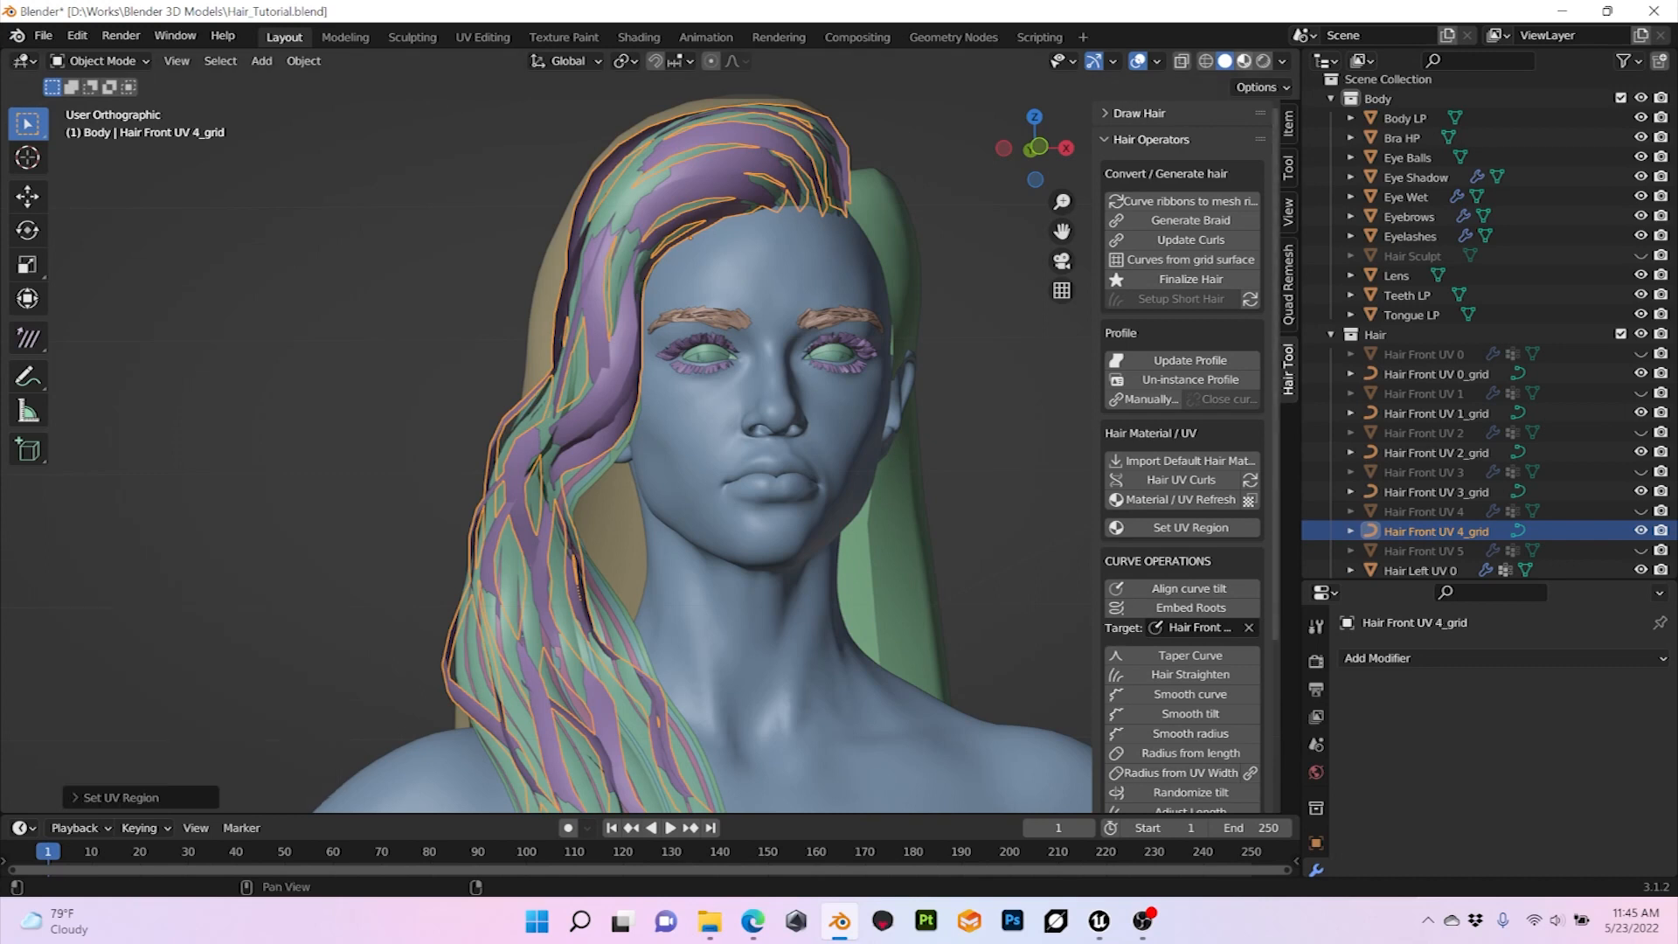
Step: Examine the textured front hair in Material Preview from the front and sides, and return to solid shading
{"action": "left_click", "coordinate": [1244, 61]}
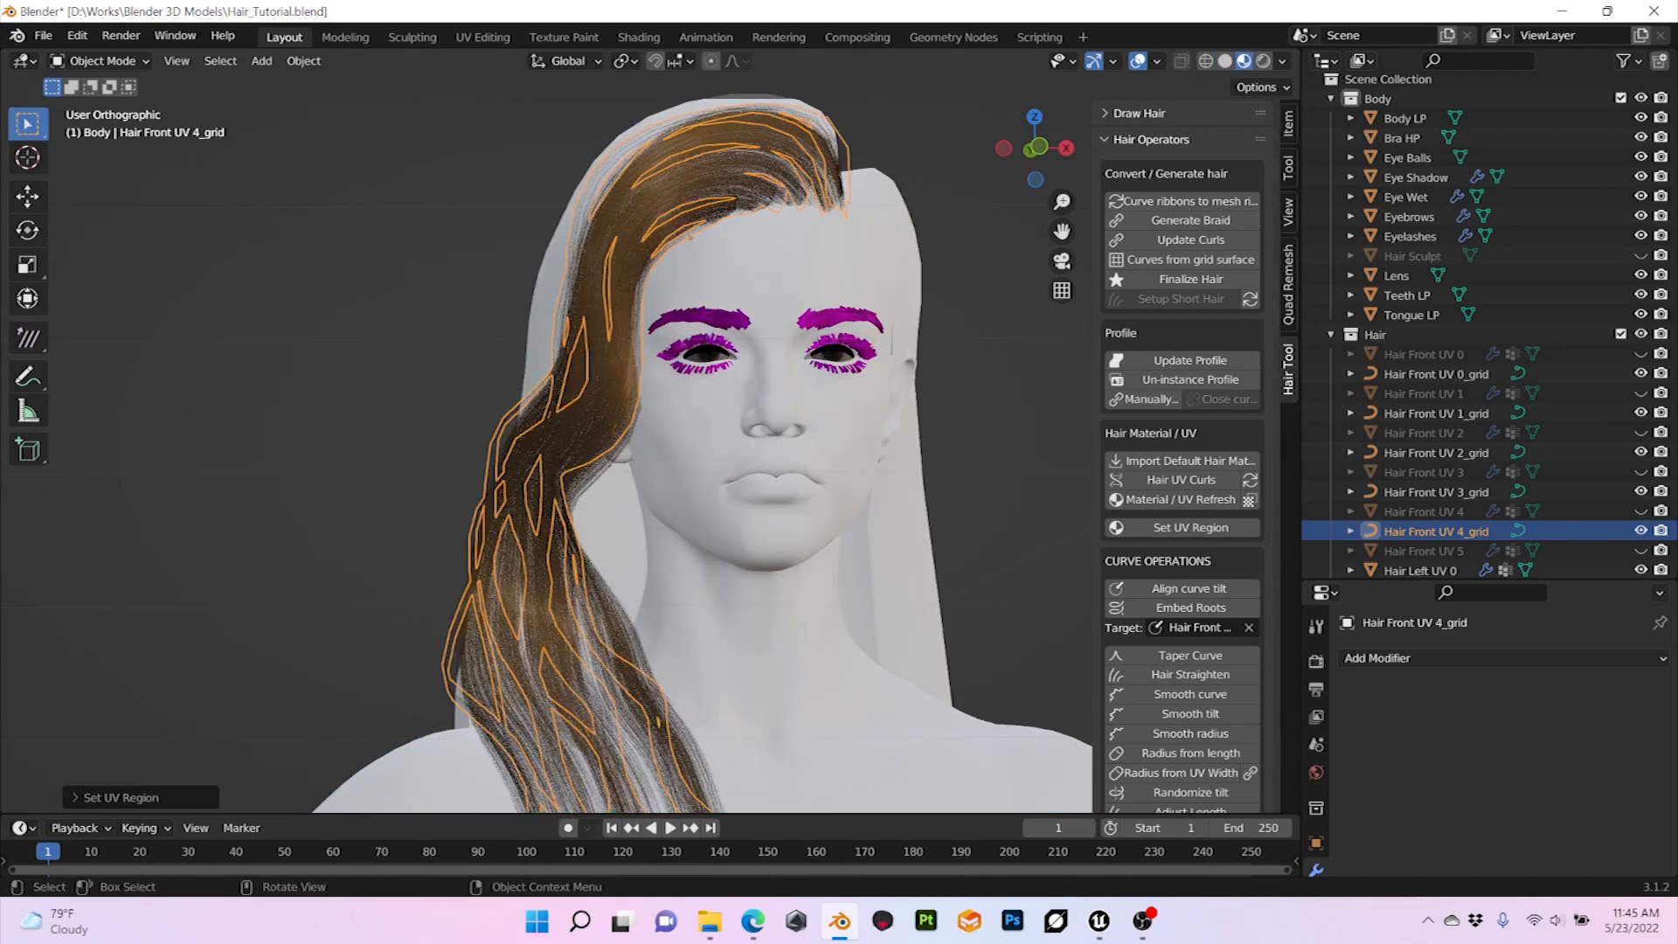
{"action": "left_click", "coordinate": [350, 306]}
{"action": "mouse_move", "coordinate": [350, 306]}
{"action": "middle_mouse_down"}
{"action": "mouse_move", "coordinate": [538, 301]}
{"action": "mouse_move", "coordinate": [349, 290]}
{"action": "middle_mouse_up"}
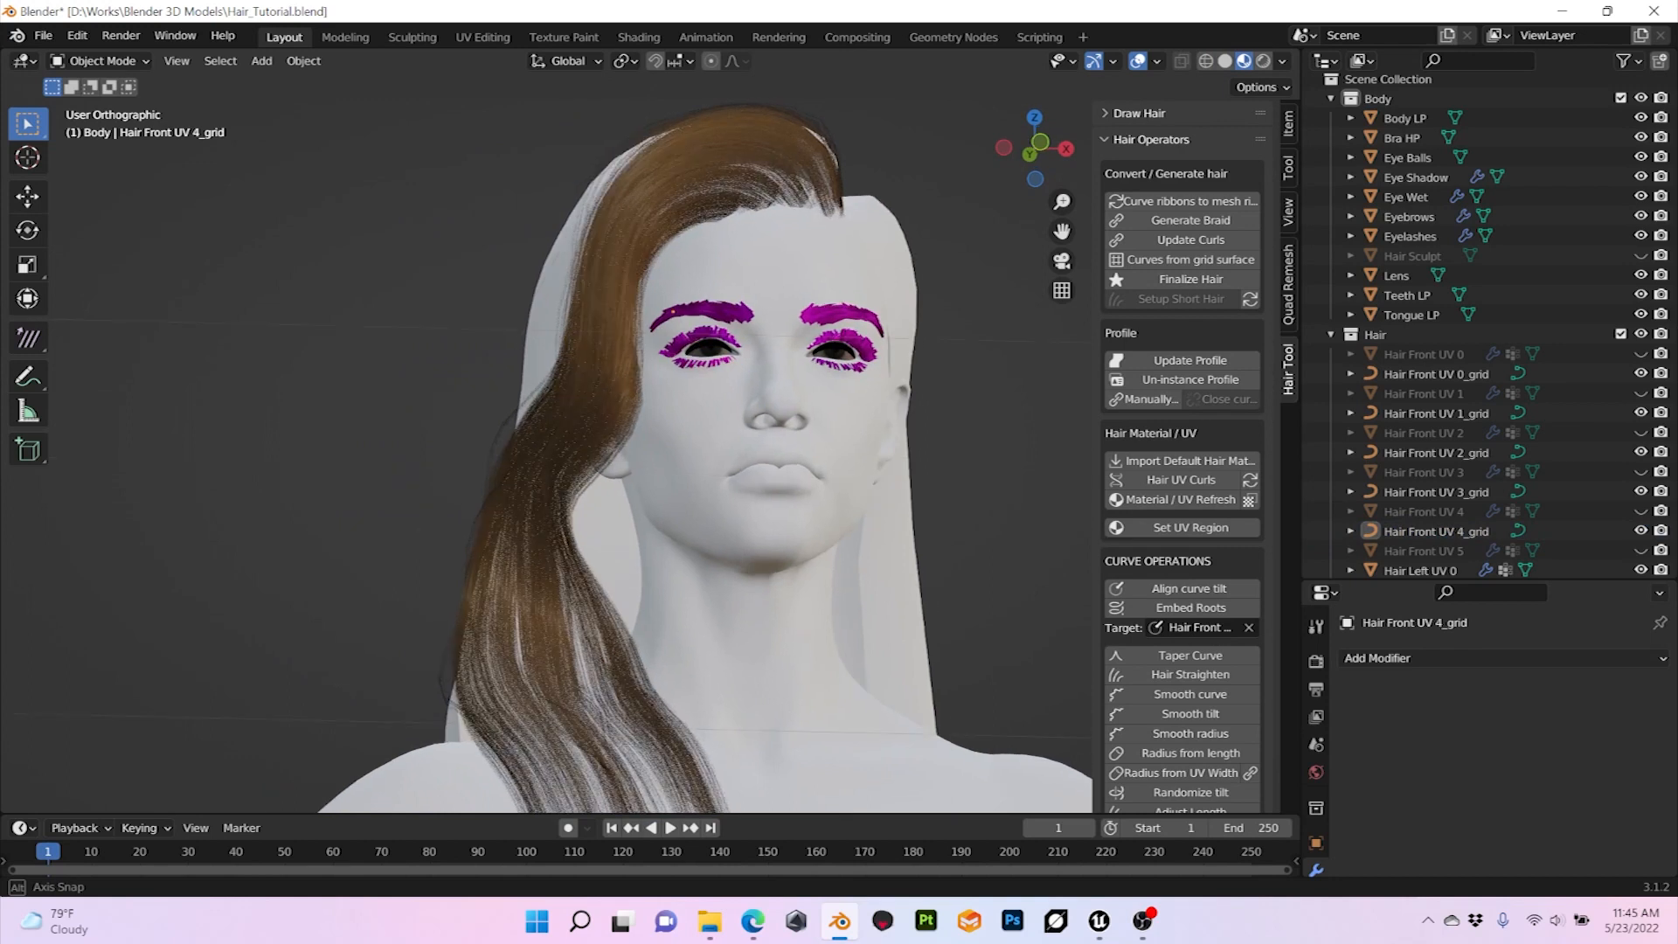
{"action": "scroll", "coordinate": [547, 437], "scroll_direction": "up", "scroll_amount": 2}
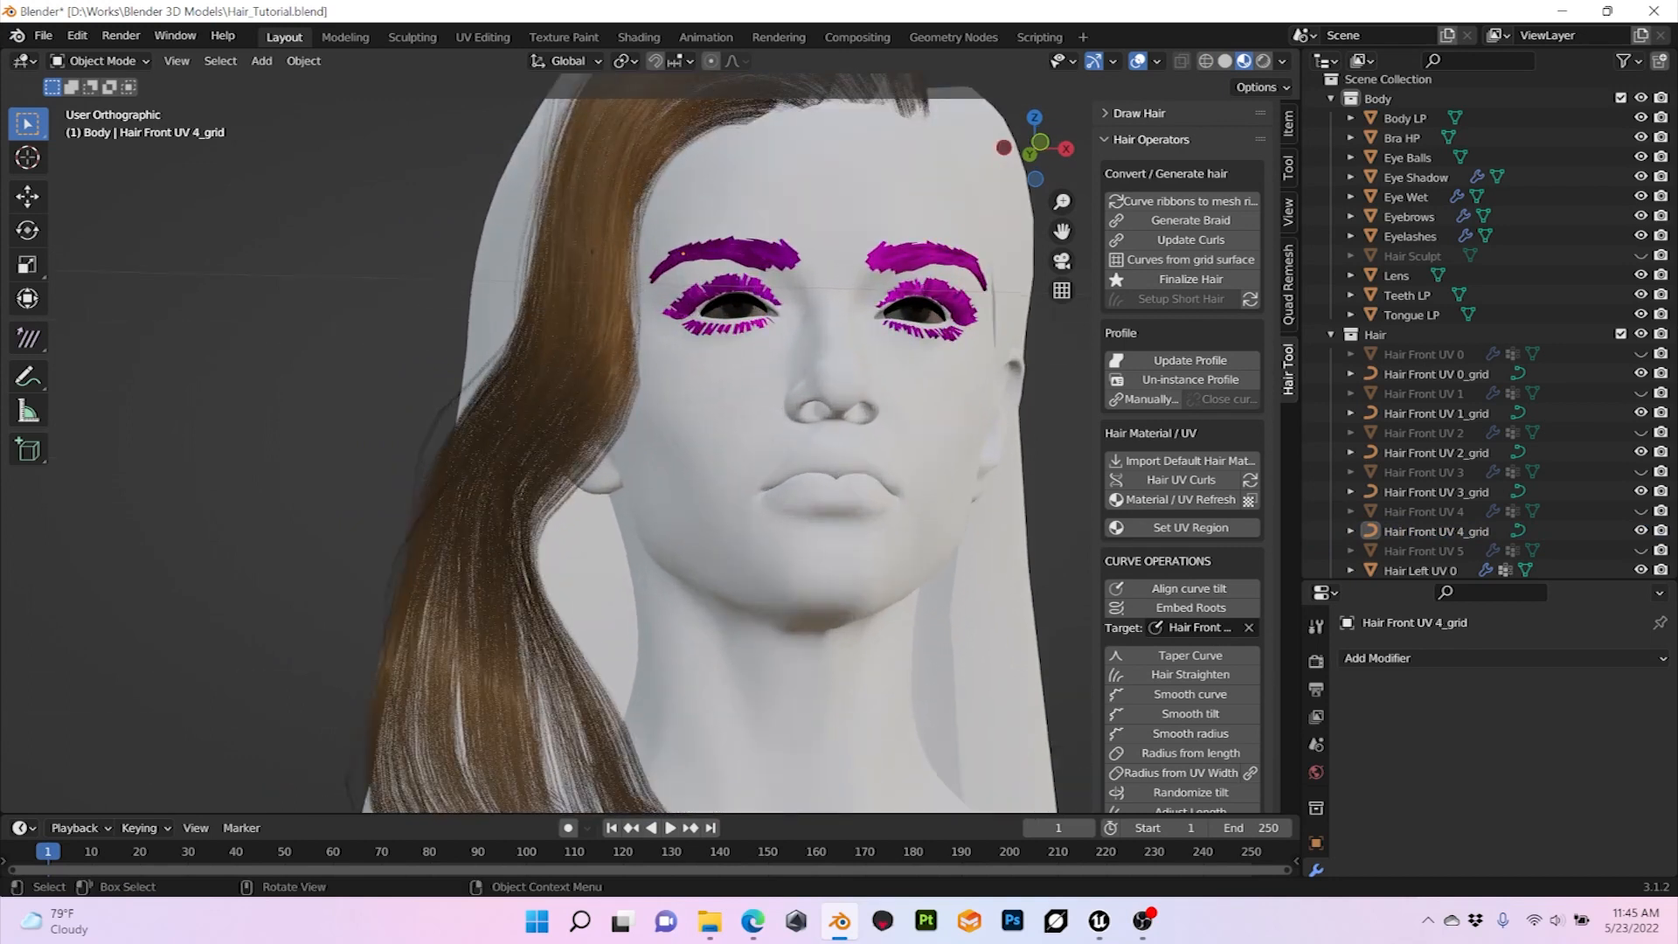
{"action": "middle_click_drag", "start_coordinate": [683, 253], "coordinate": [966, 433]}
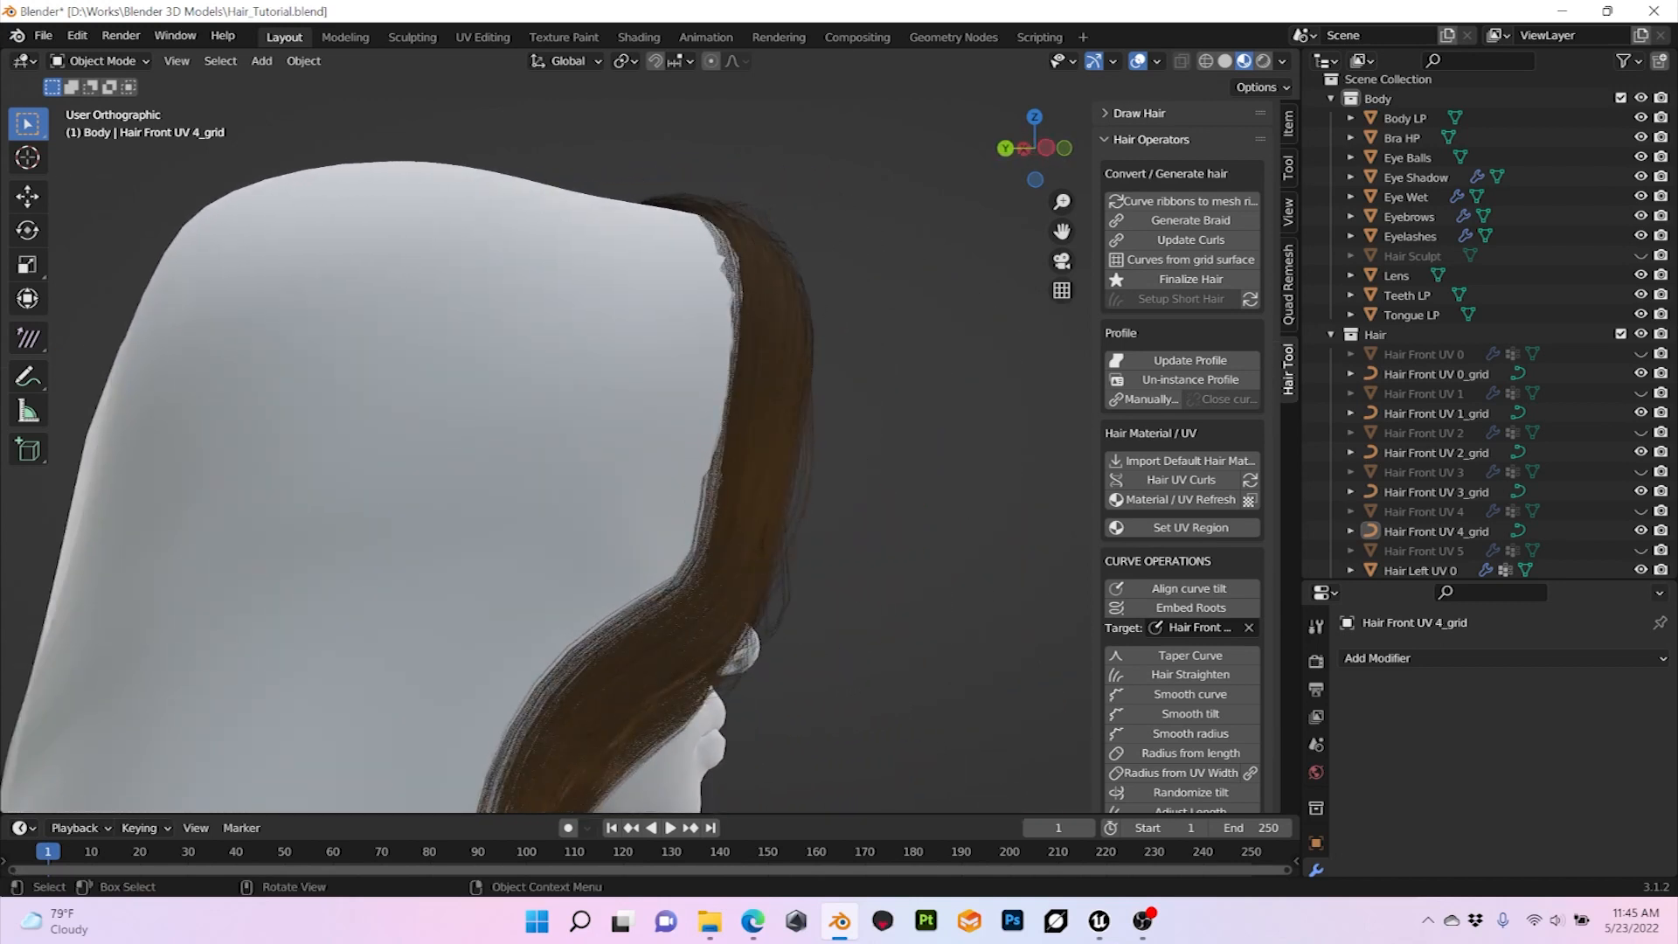
{"action": "scroll", "coordinate": [651, 442], "scroll_direction": "down", "scroll_amount": 1}
{"action": "scroll", "coordinate": [651, 442], "scroll_direction": "up", "scroll_amount": 5}
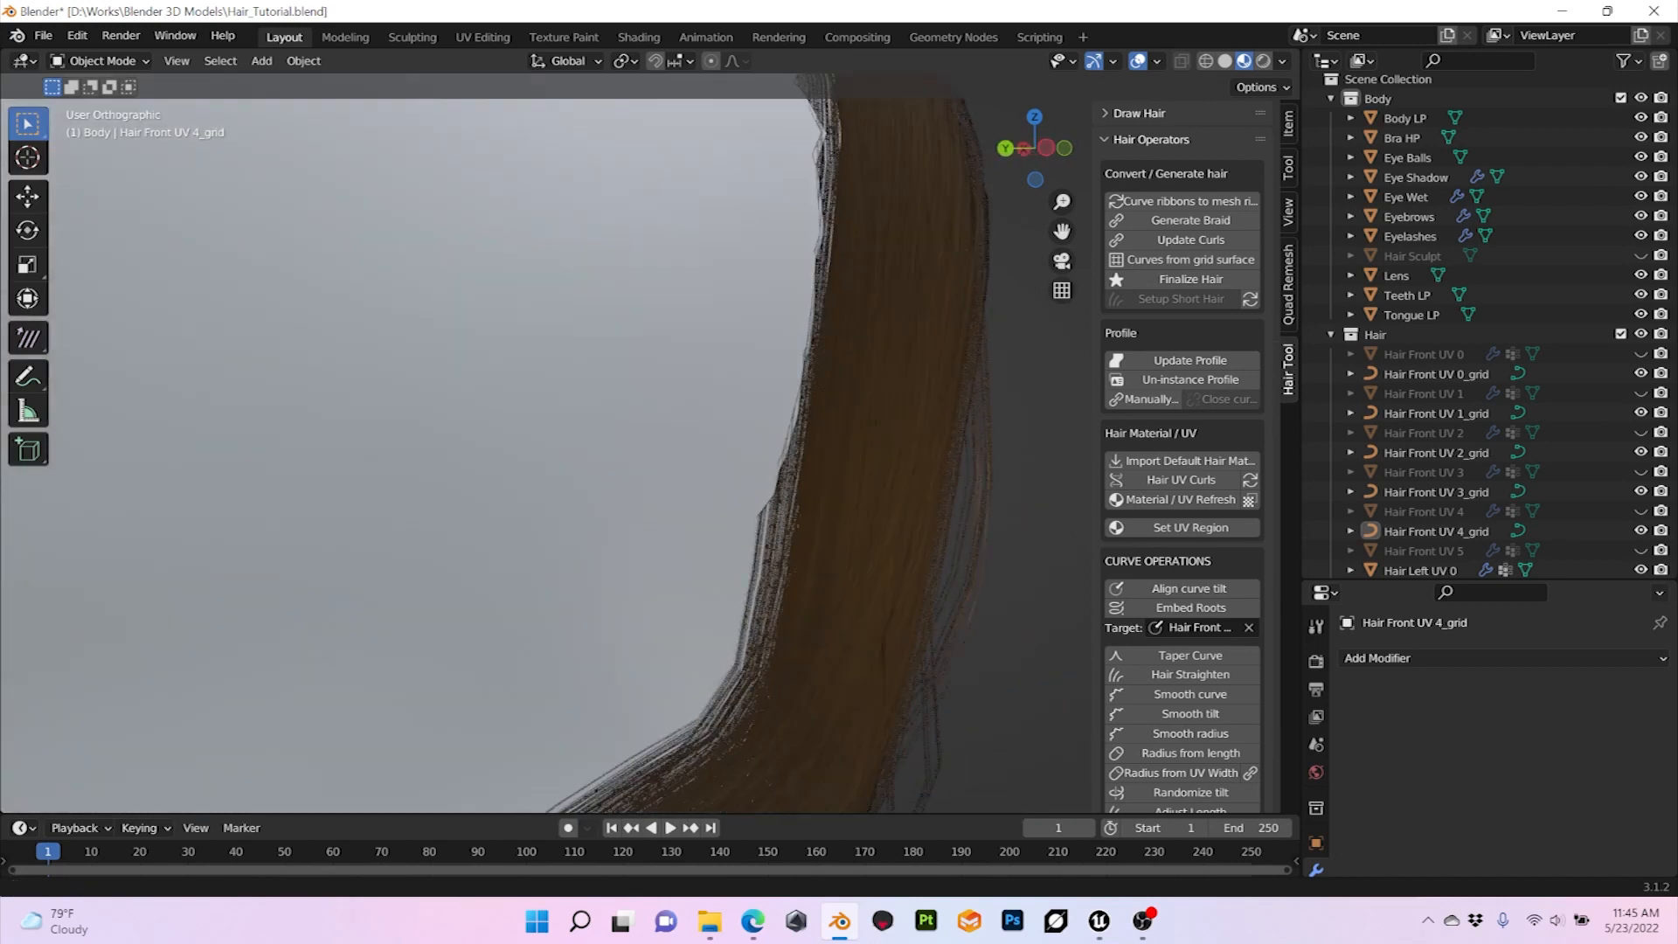
{"action": "middle_click_drag", "start_coordinate": [787, 288], "coordinate": [565, 638], "text": "shift"}
{"action": "scroll", "coordinate": [651, 441], "scroll_direction": "up", "scroll_amount": 2}
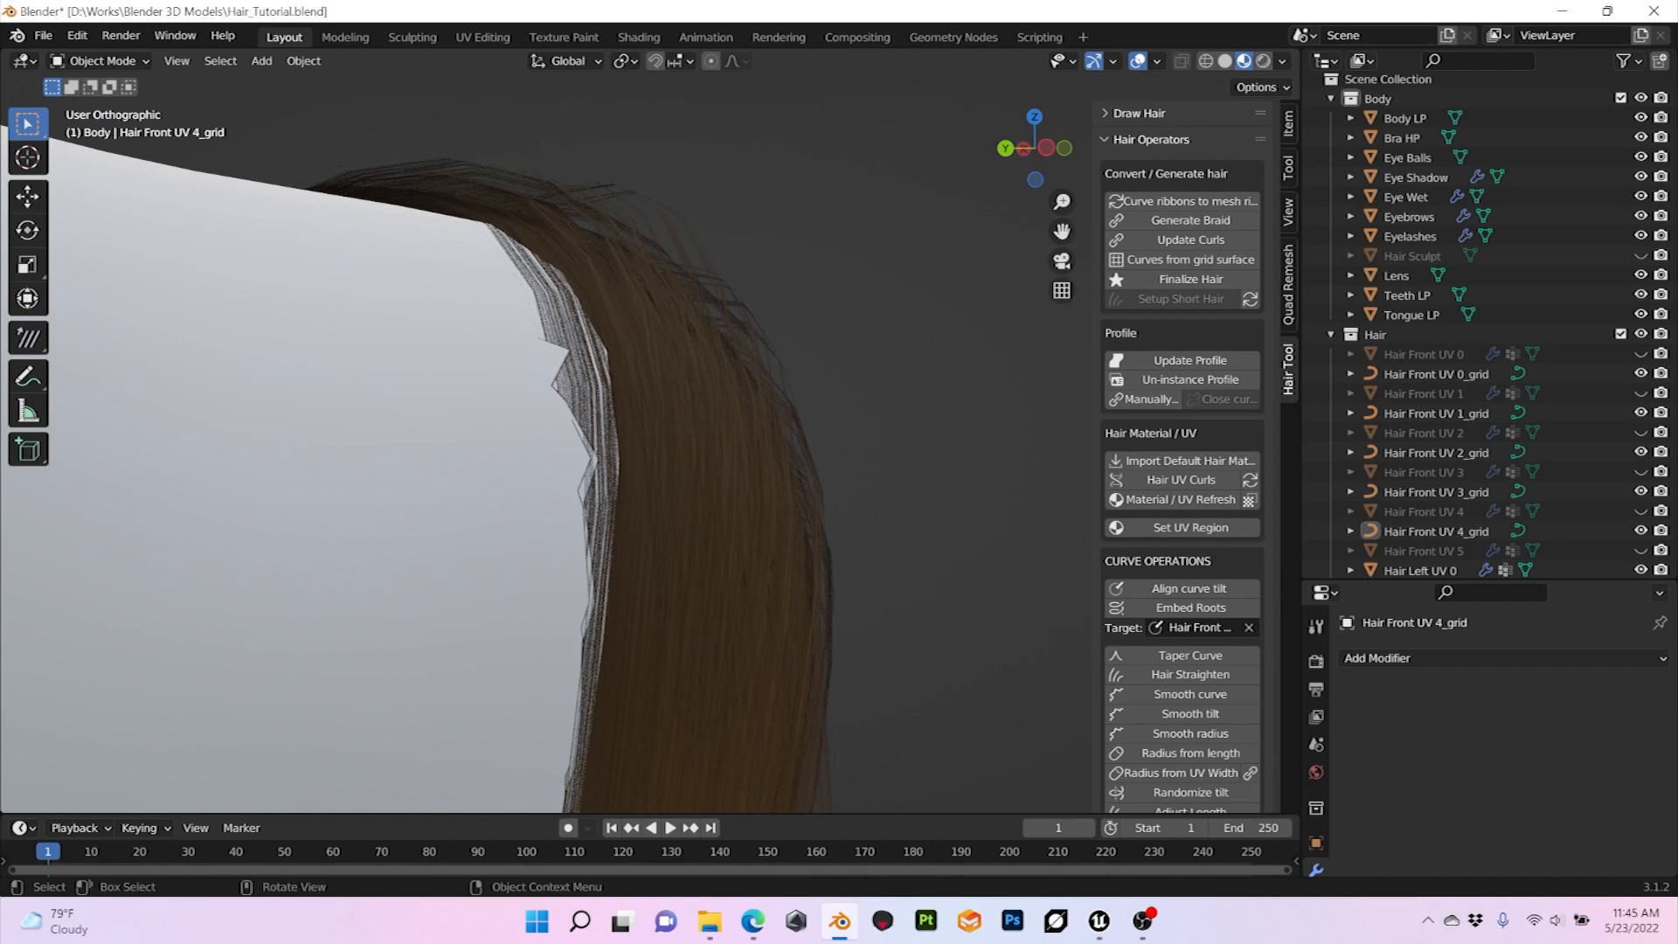
{"action": "scroll", "coordinate": [651, 442], "scroll_direction": "down", "scroll_amount": 5}
{"action": "middle_click_drag", "start_coordinate": [787, 441], "coordinate": [623, 437]}
{"action": "middle_click_drag", "start_coordinate": [622, 490], "coordinate": [743, 399], "text": "shift"}
{"action": "scroll", "coordinate": [651, 441], "scroll_direction": "down", "scroll_amount": 1}
{"action": "scroll", "coordinate": [651, 442], "scroll_direction": "up", "scroll_amount": 2}
{"action": "scroll", "coordinate": [651, 442], "scroll_direction": "down", "scroll_amount": 2}
{"action": "scroll", "coordinate": [651, 441], "scroll_direction": "up", "scroll_amount": 2}
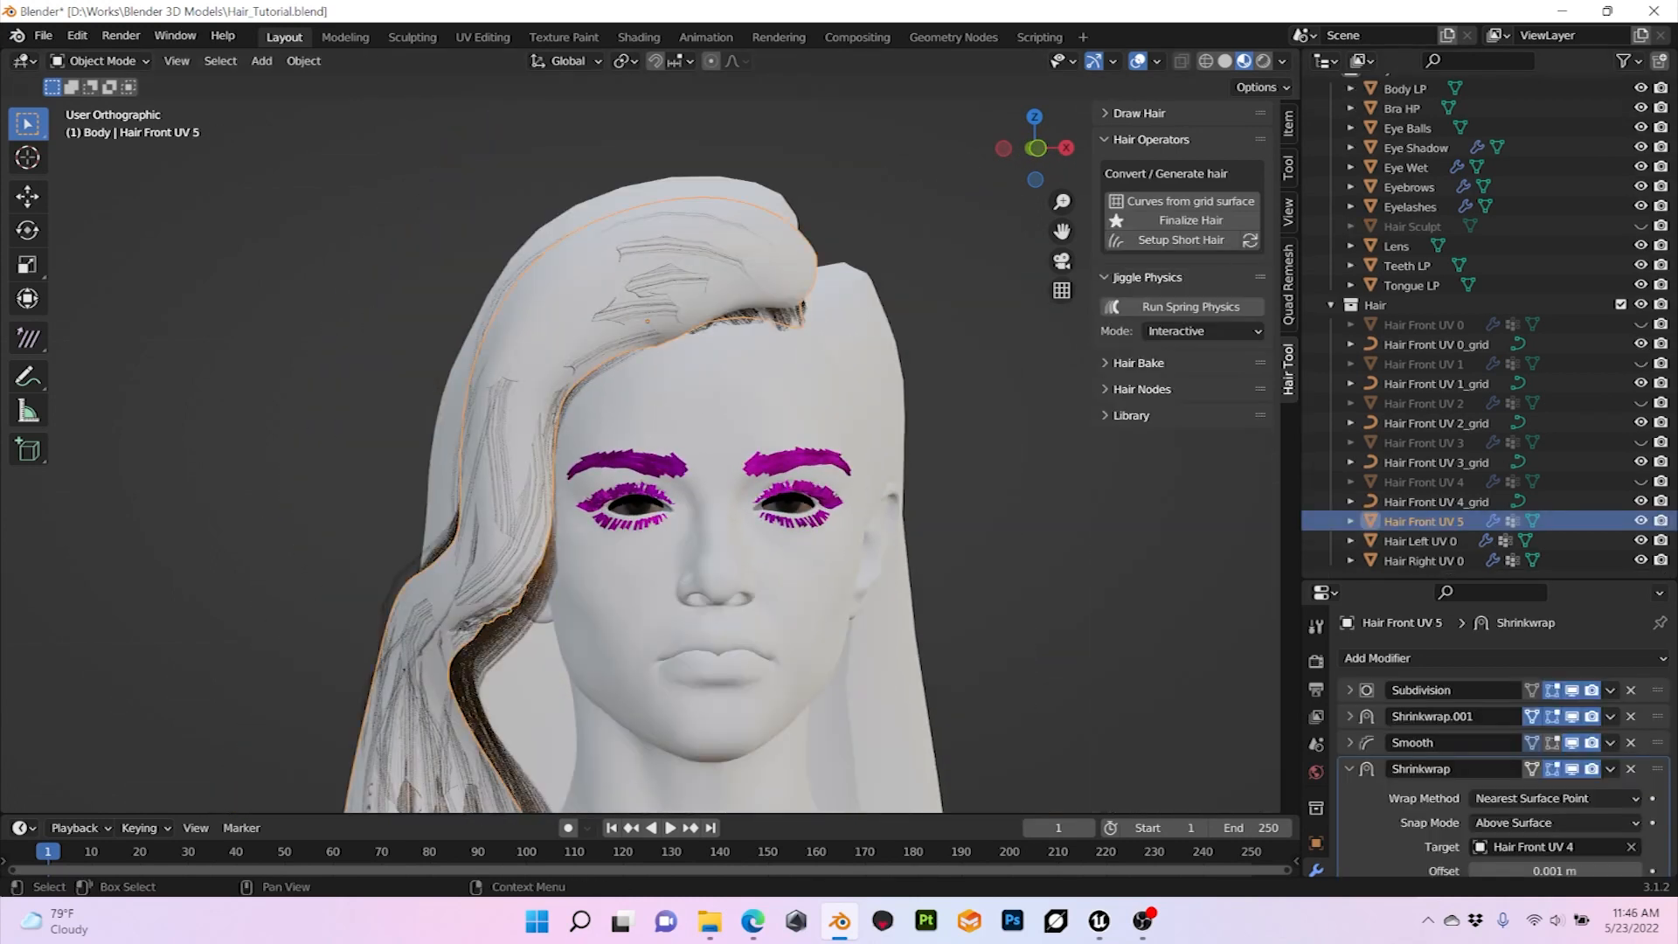
{"action": "middle_click_drag", "start_coordinate": [736, 400], "coordinate": [682, 404]}
{"action": "left_click", "coordinate": [1282, 60]}
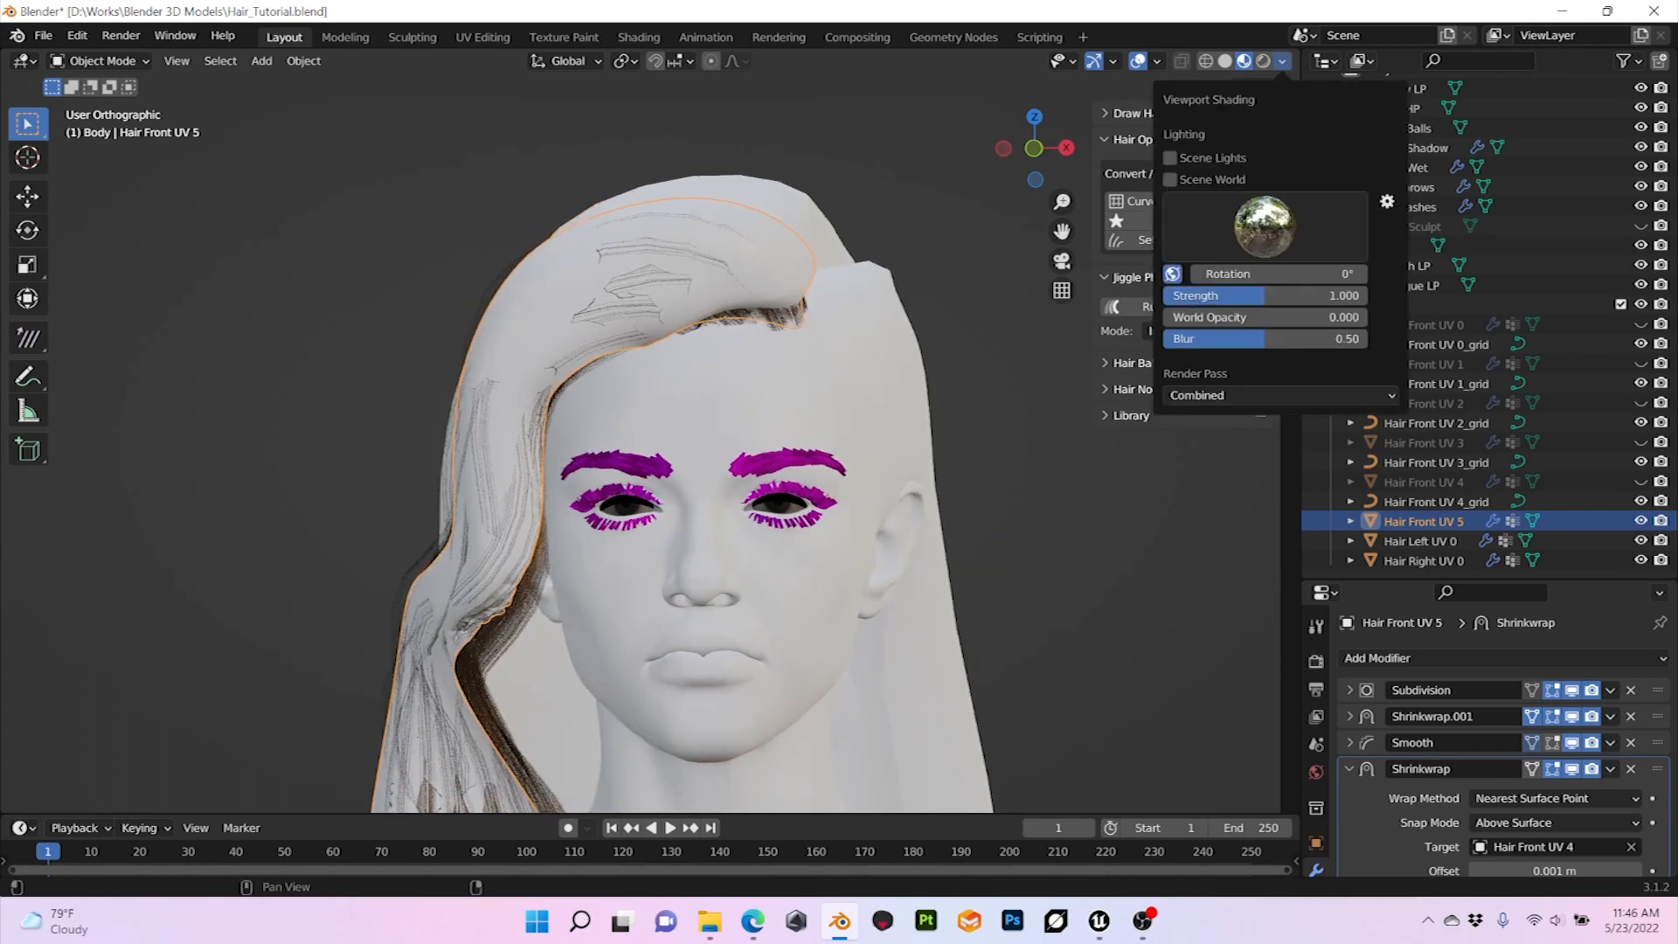
{"action": "left_click", "coordinate": [1226, 61]}
Step: Try a Shrinkwrap offset of 0.002 m on Hair Front UV 5
{"action": "mouse_move", "coordinate": [787, 394]}
{"action": "middle_mouse_down"}
{"action": "mouse_move", "coordinate": [996, 398]}
{"action": "mouse_move", "coordinate": [879, 395]}
{"action": "middle_mouse_up"}
{"action": "scroll", "coordinate": [1556, 841], "scroll_direction": "down", "scroll_amount": 1}
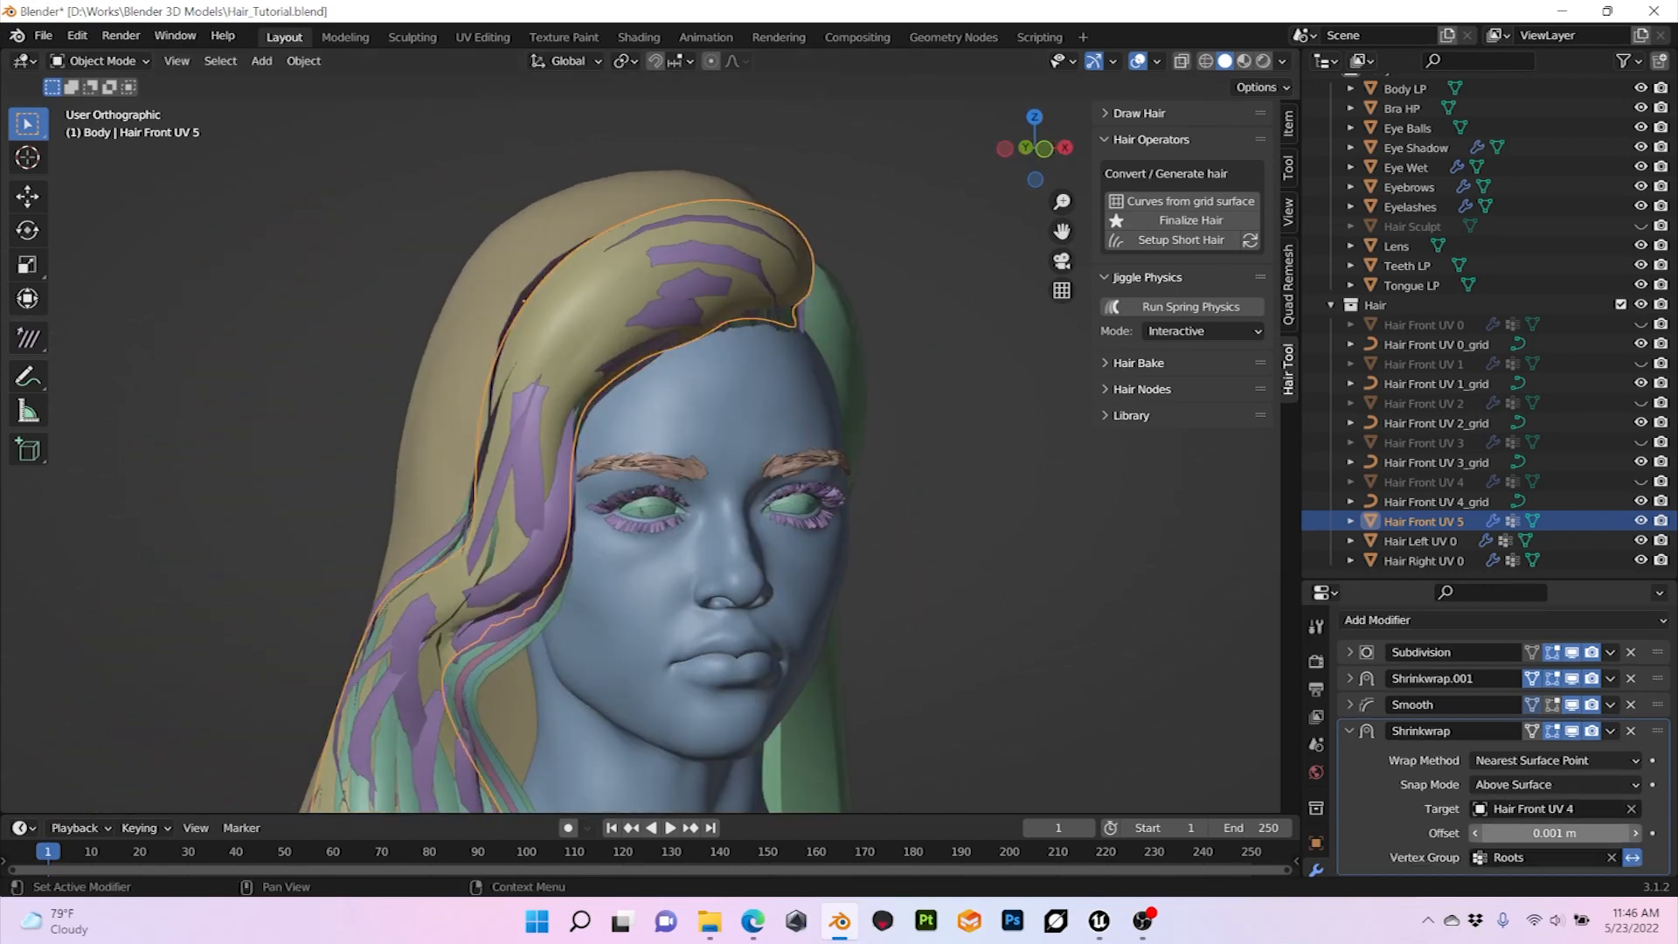
{"action": "left_click", "coordinate": [1556, 834]}
{"action": "left_click", "coordinate": [1500, 833]}
{"action": "key", "text": "Delete"}
{"action": "type", "text": "2"}
{"action": "key", "text": "Return"}
Step: Set the Shrinkwrap offset of Hair Front UV 5 to 0.003 m
{"action": "left_click", "coordinate": [1556, 834]}
{"action": "left_click", "coordinate": [1498, 833]}
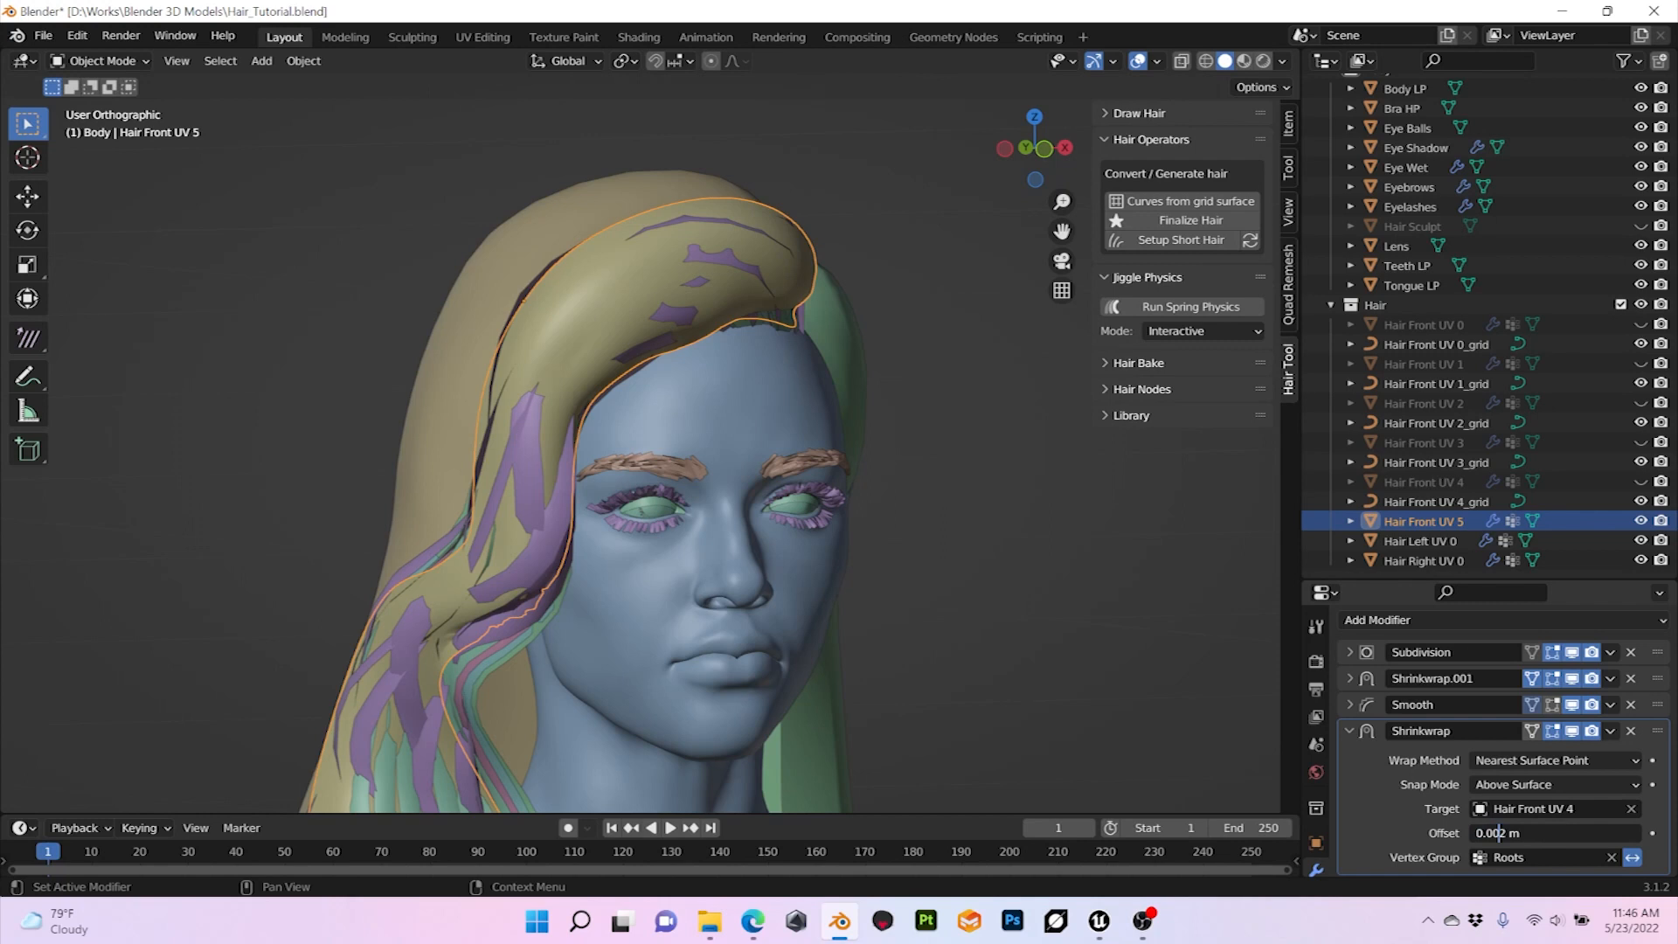
{"action": "key", "text": "Delete"}
{"action": "type", "text": "3"}
{"action": "key", "text": "Return"}
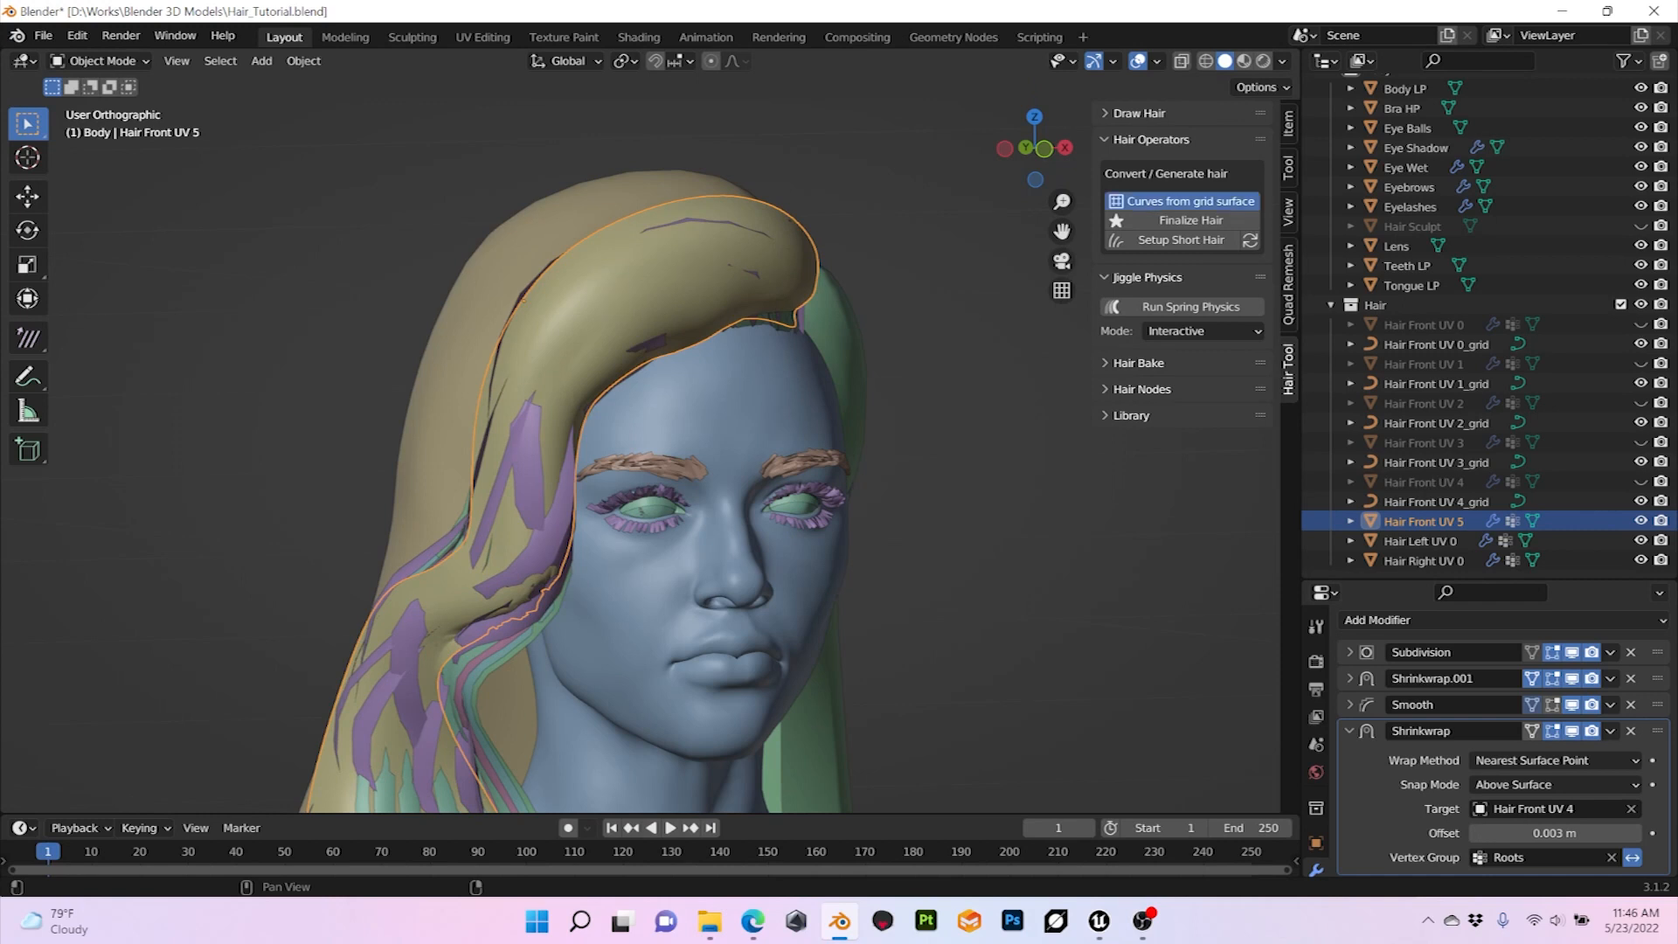
Step: Generate curves from the Hair Front UV 5 grid surface with a strands count of 8
{"action": "left_click", "coordinate": [1191, 201]}
{"action": "middle_click_drag", "start_coordinate": [743, 489], "coordinate": [691, 475]}
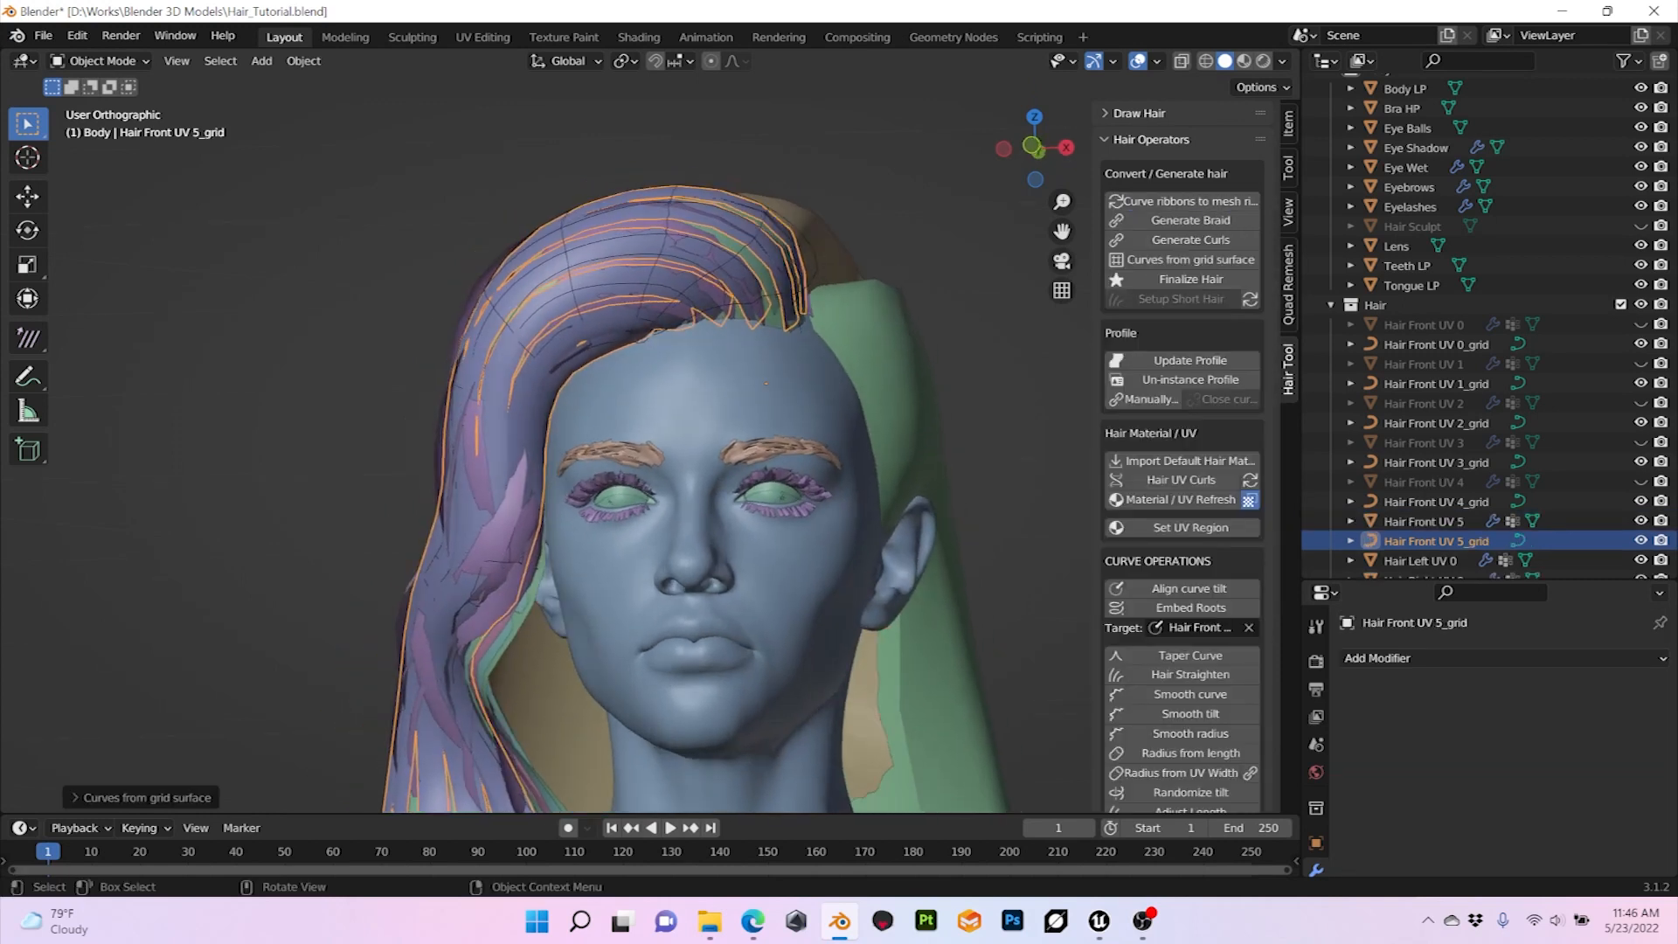
{"action": "left_click", "coordinate": [131, 797]}
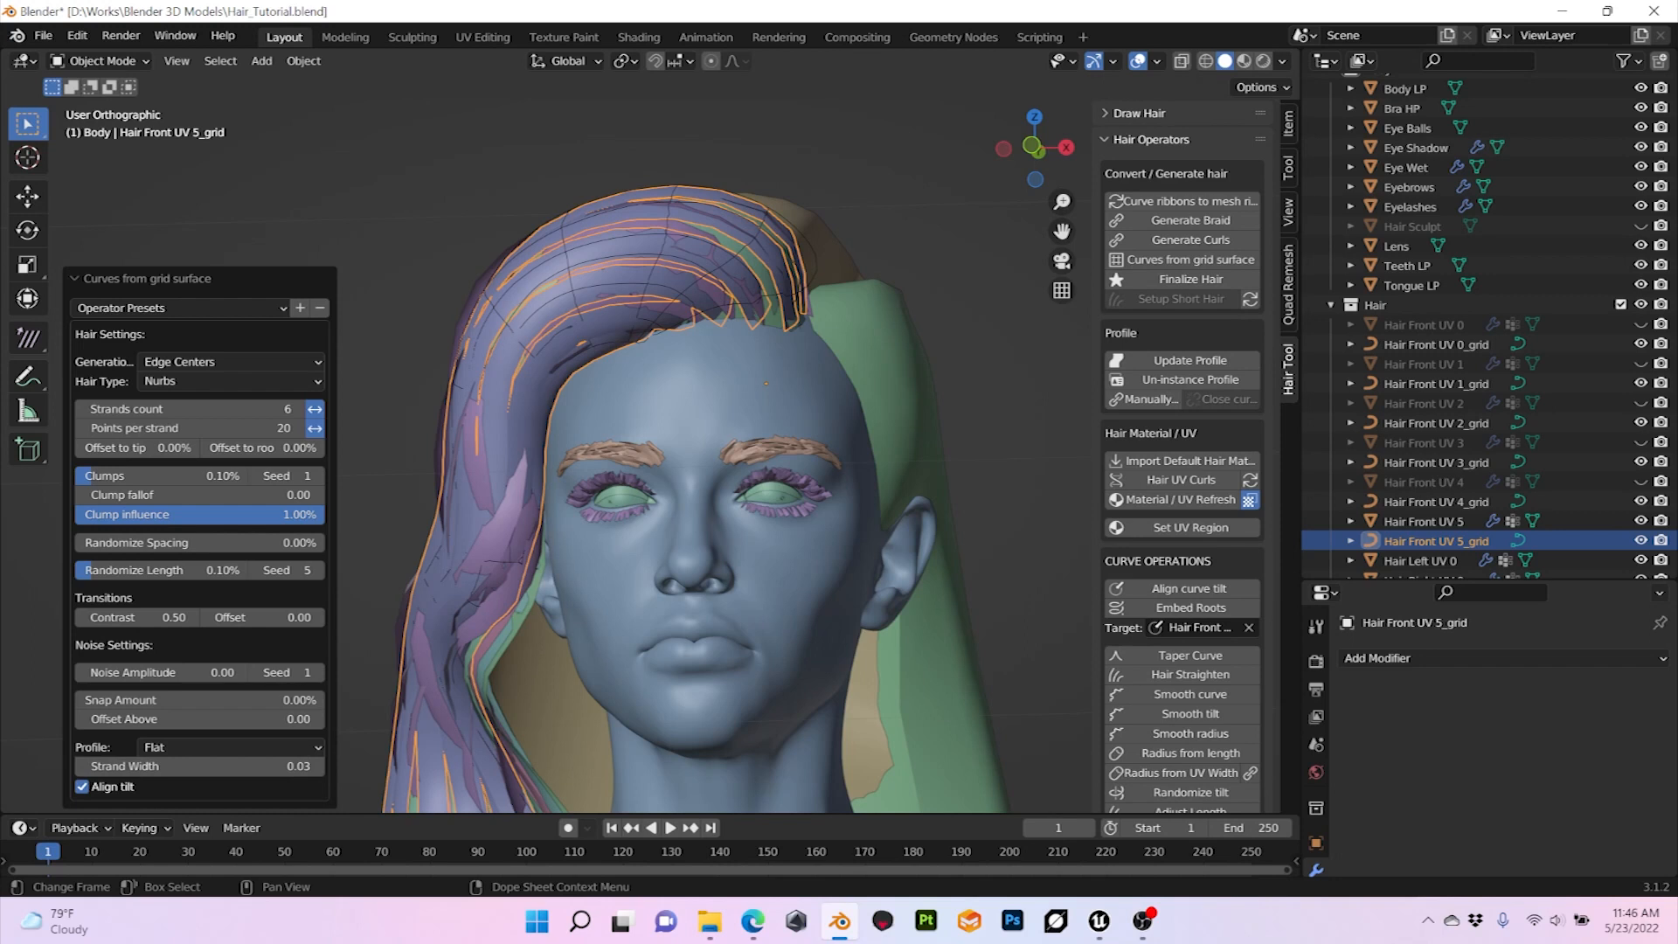
{"action": "left_click_drag", "start_coordinate": [199, 767], "coordinate": [180, 767]}
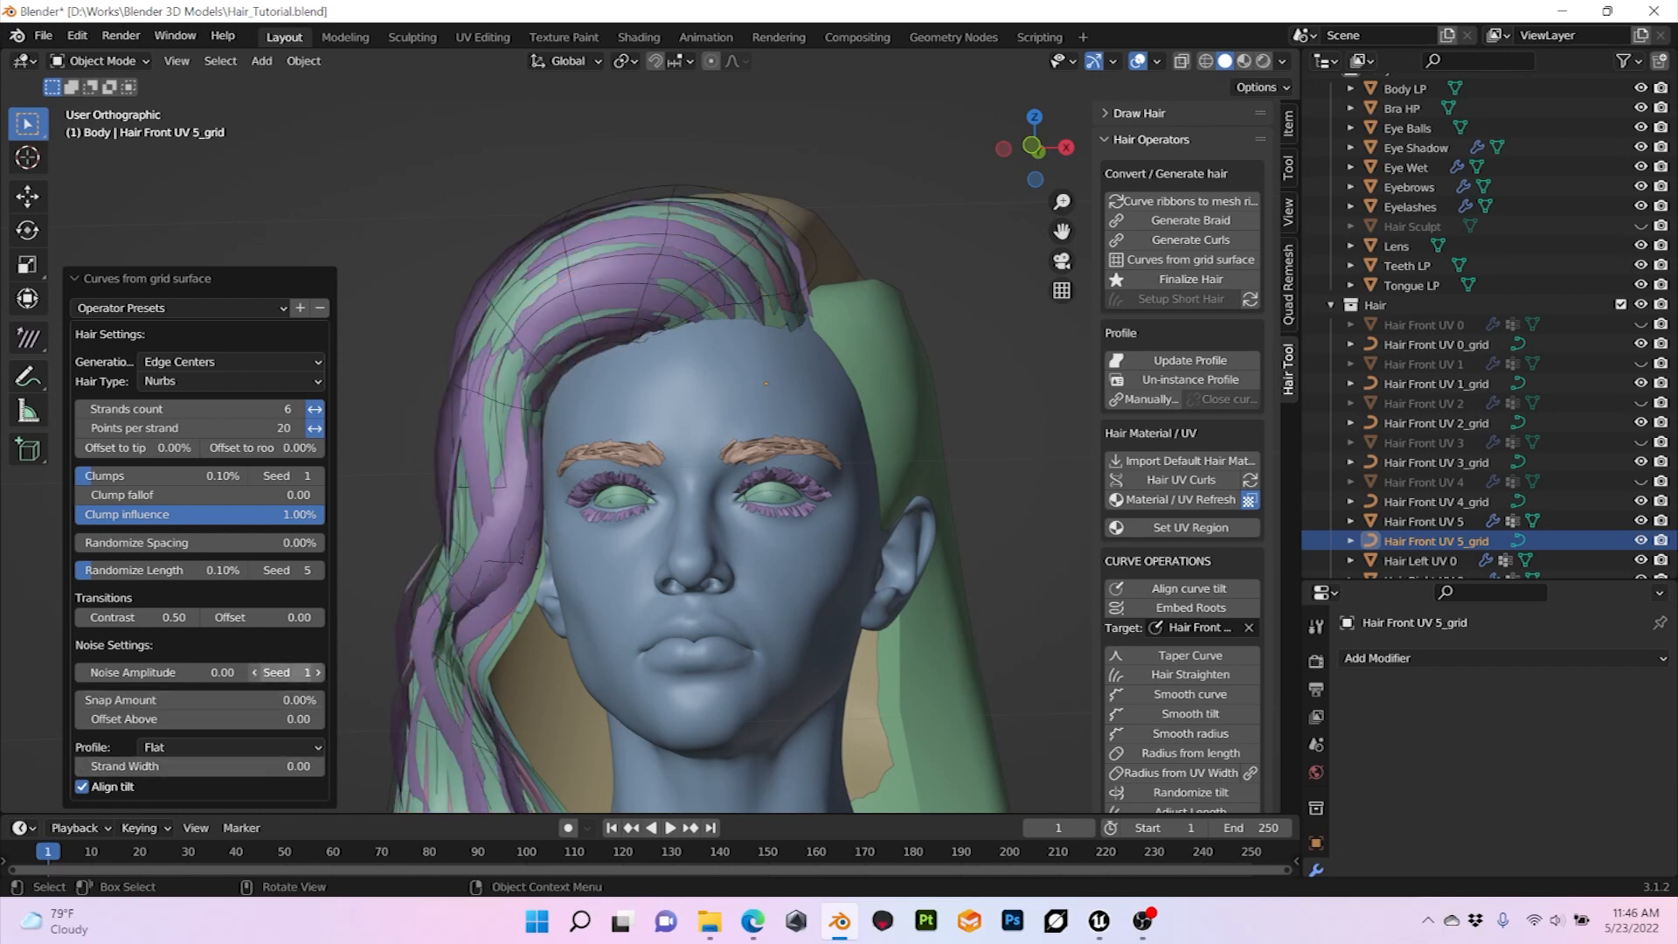
{"action": "left_click", "coordinate": [298, 410]}
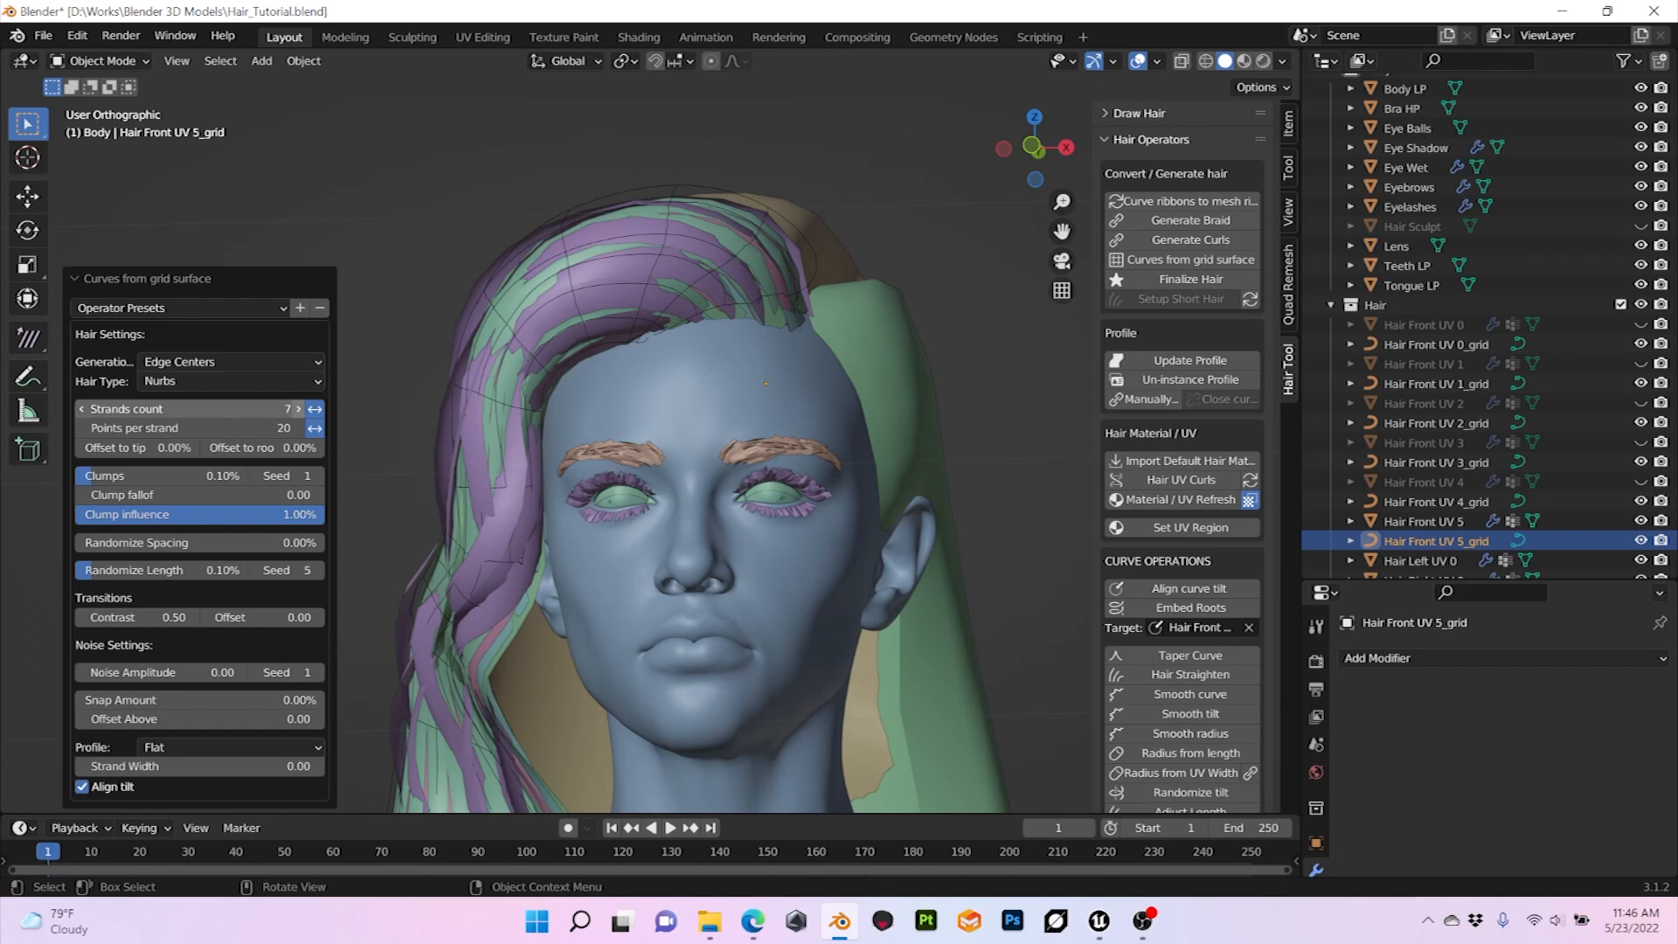
{"action": "left_click", "coordinate": [298, 409]}
Step: Set the strand width of the Hair Front UV 5_grid curves to 0.02
{"action": "middle_click_drag", "start_coordinate": [490, 428], "coordinate": [605, 423]}
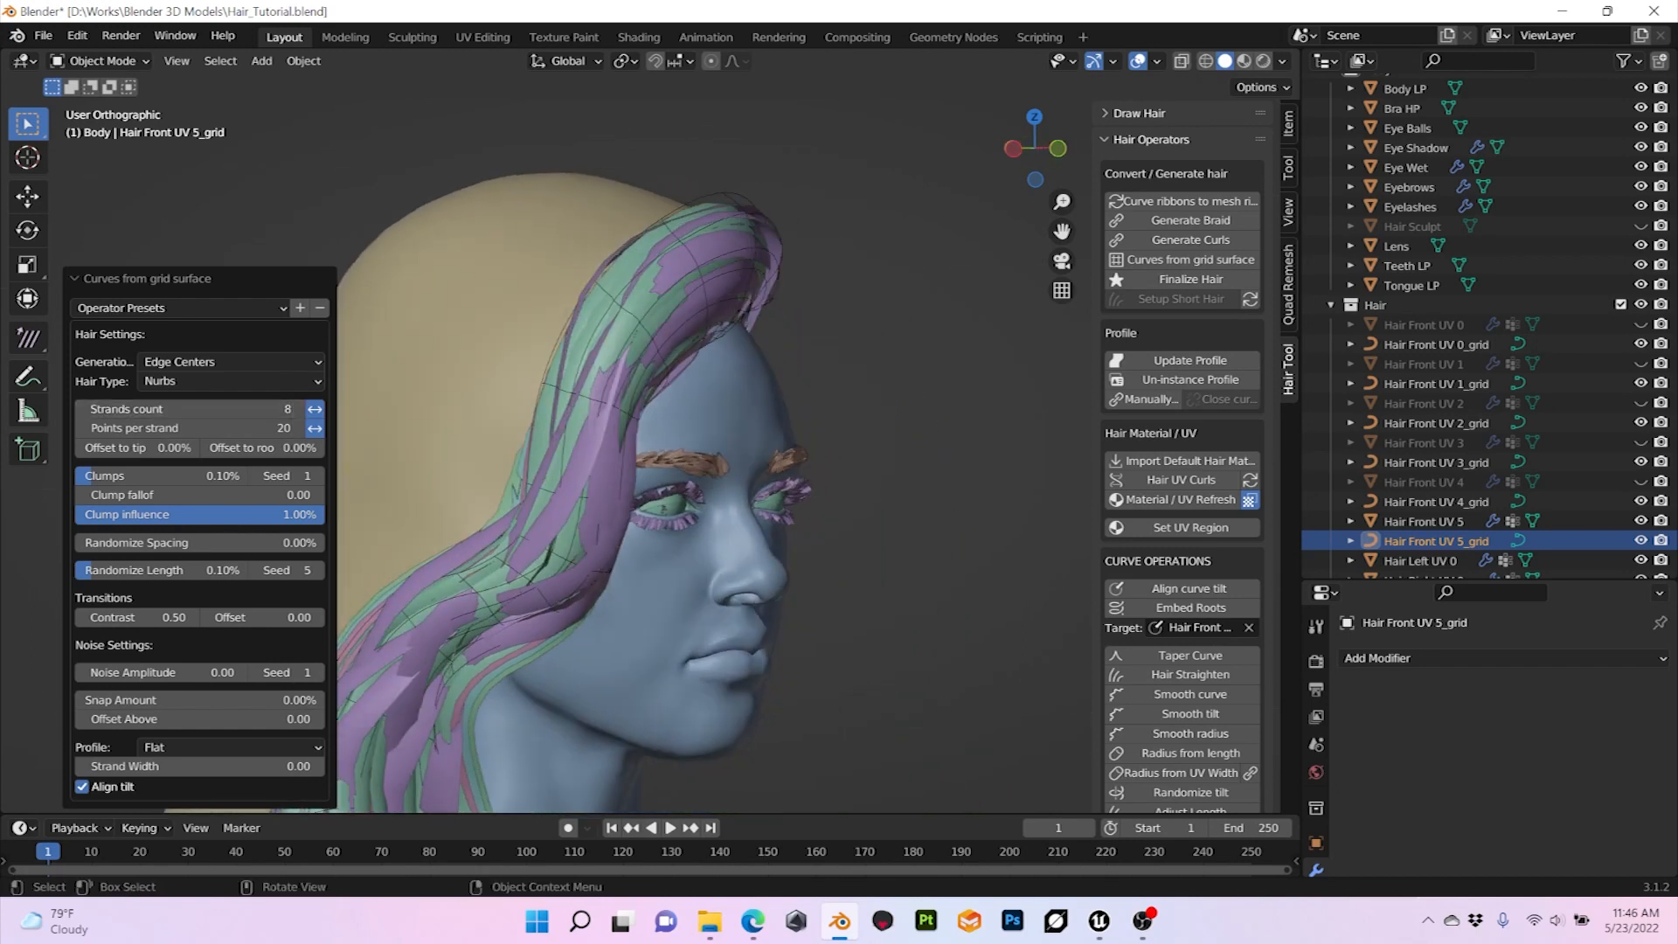
{"action": "left_click", "coordinate": [199, 767]}
{"action": "type", "text": "0.02"}
{"action": "key", "text": "Return"}
Step: Assign UV region 5' to the strands of the Hair Front UV 5_grid curves
{"action": "middle_click_drag", "start_coordinate": [612, 489], "coordinate": [516, 489]}
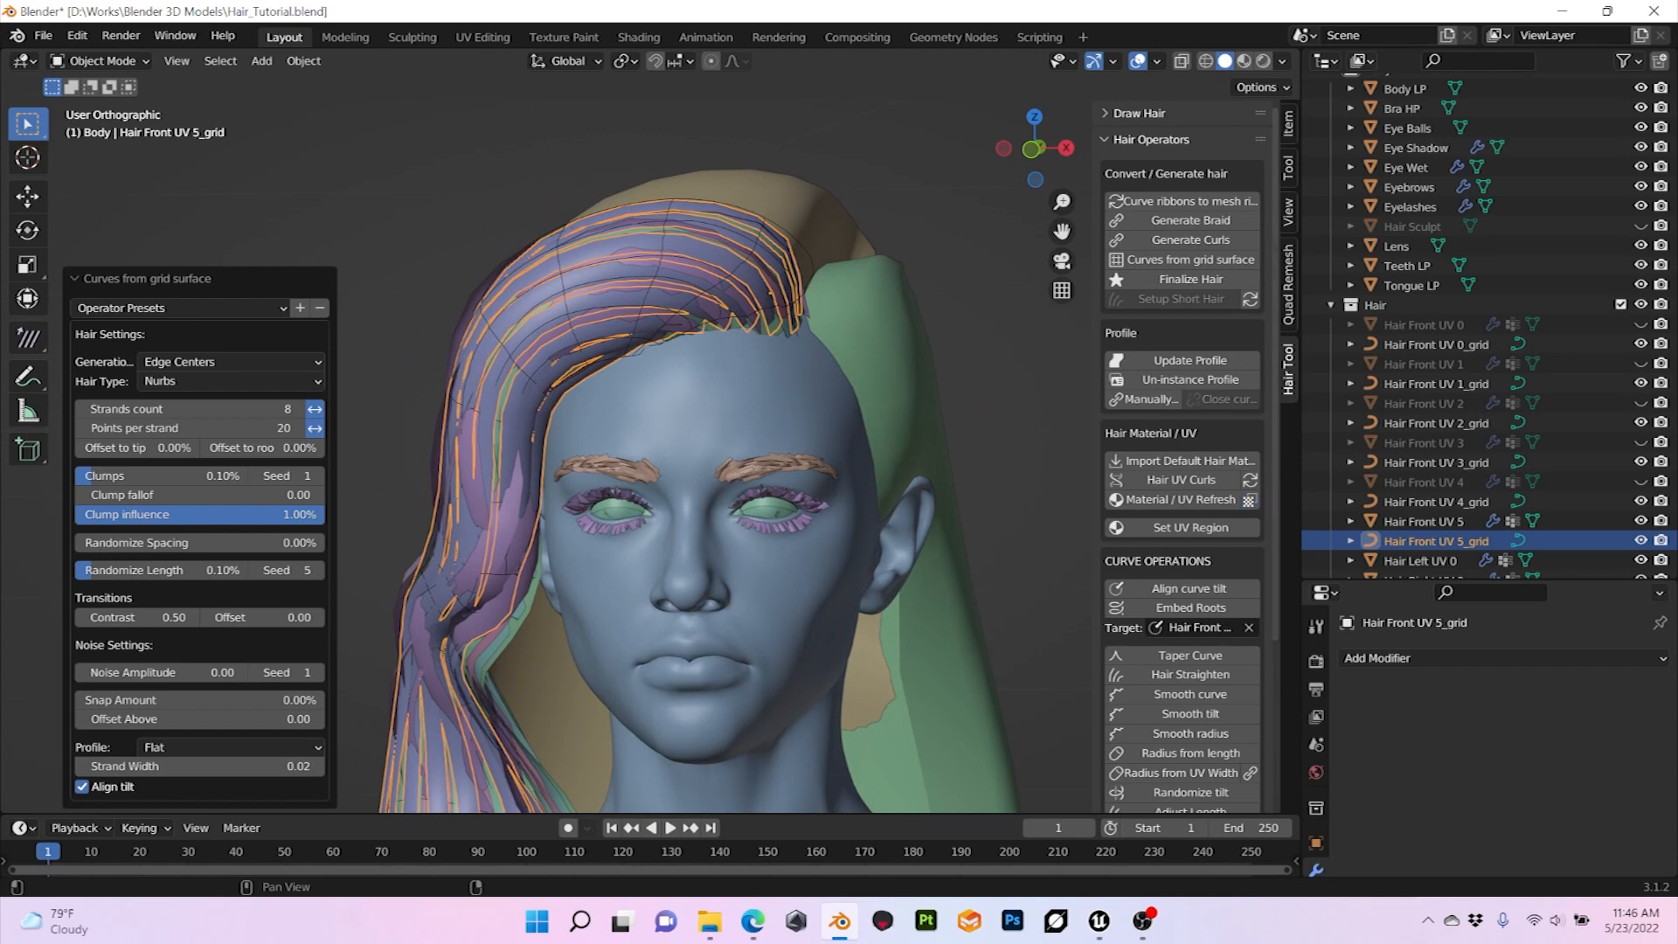
{"action": "left_click", "coordinate": [1190, 527]}
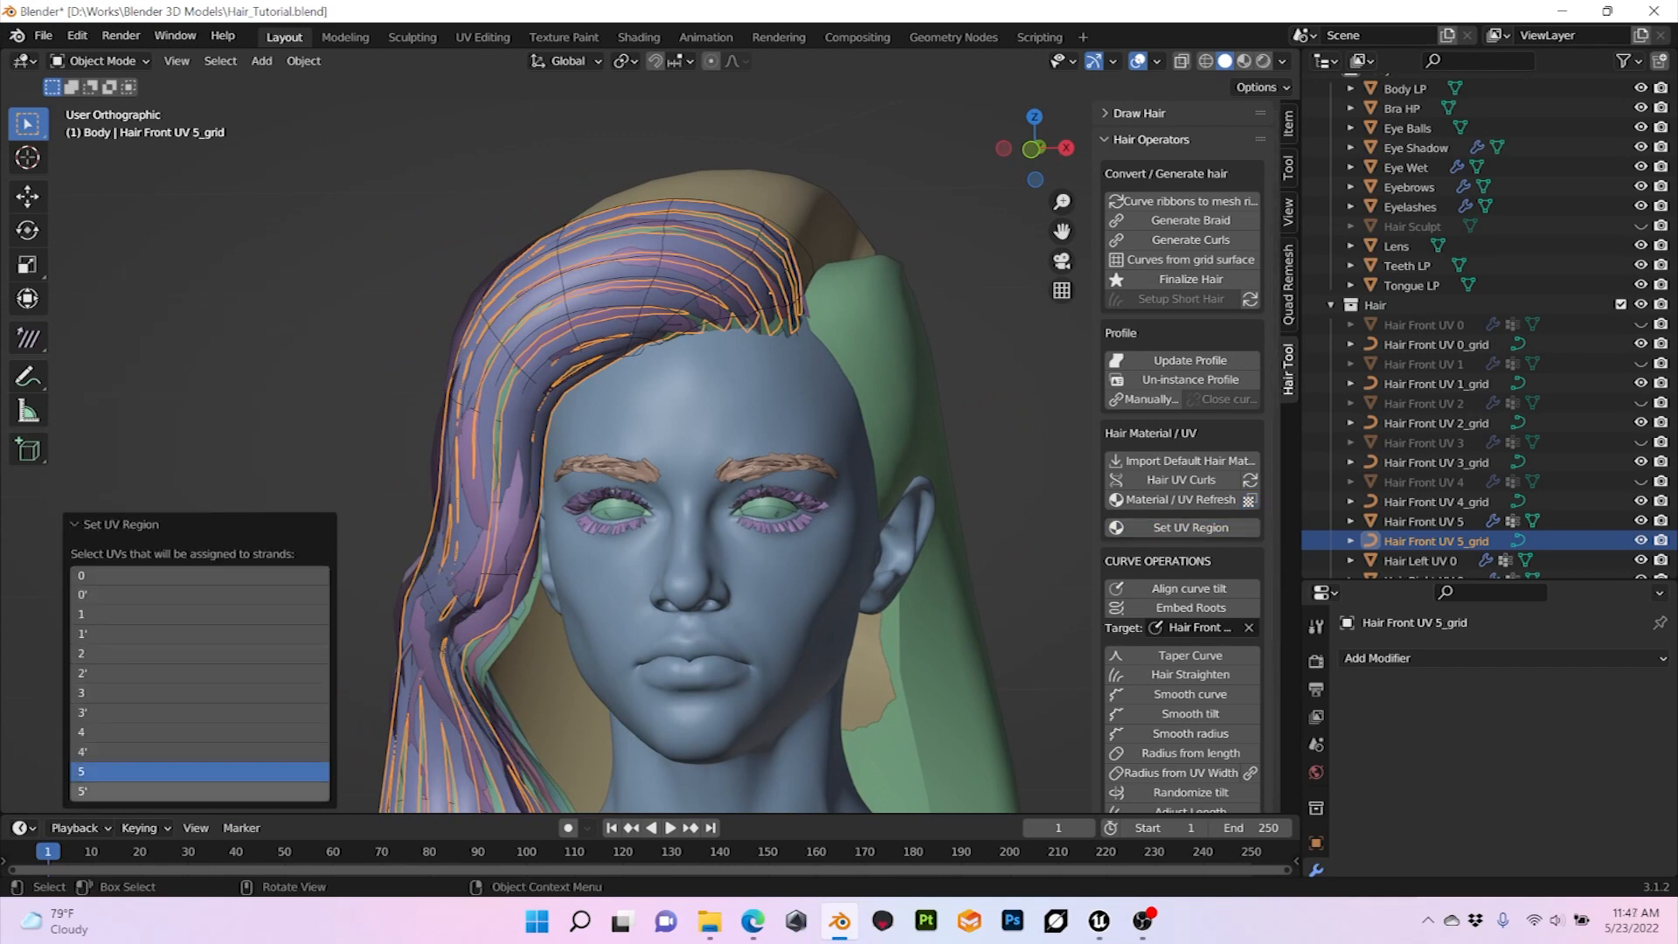
{"action": "left_click", "coordinate": [199, 791], "text": "shift"}
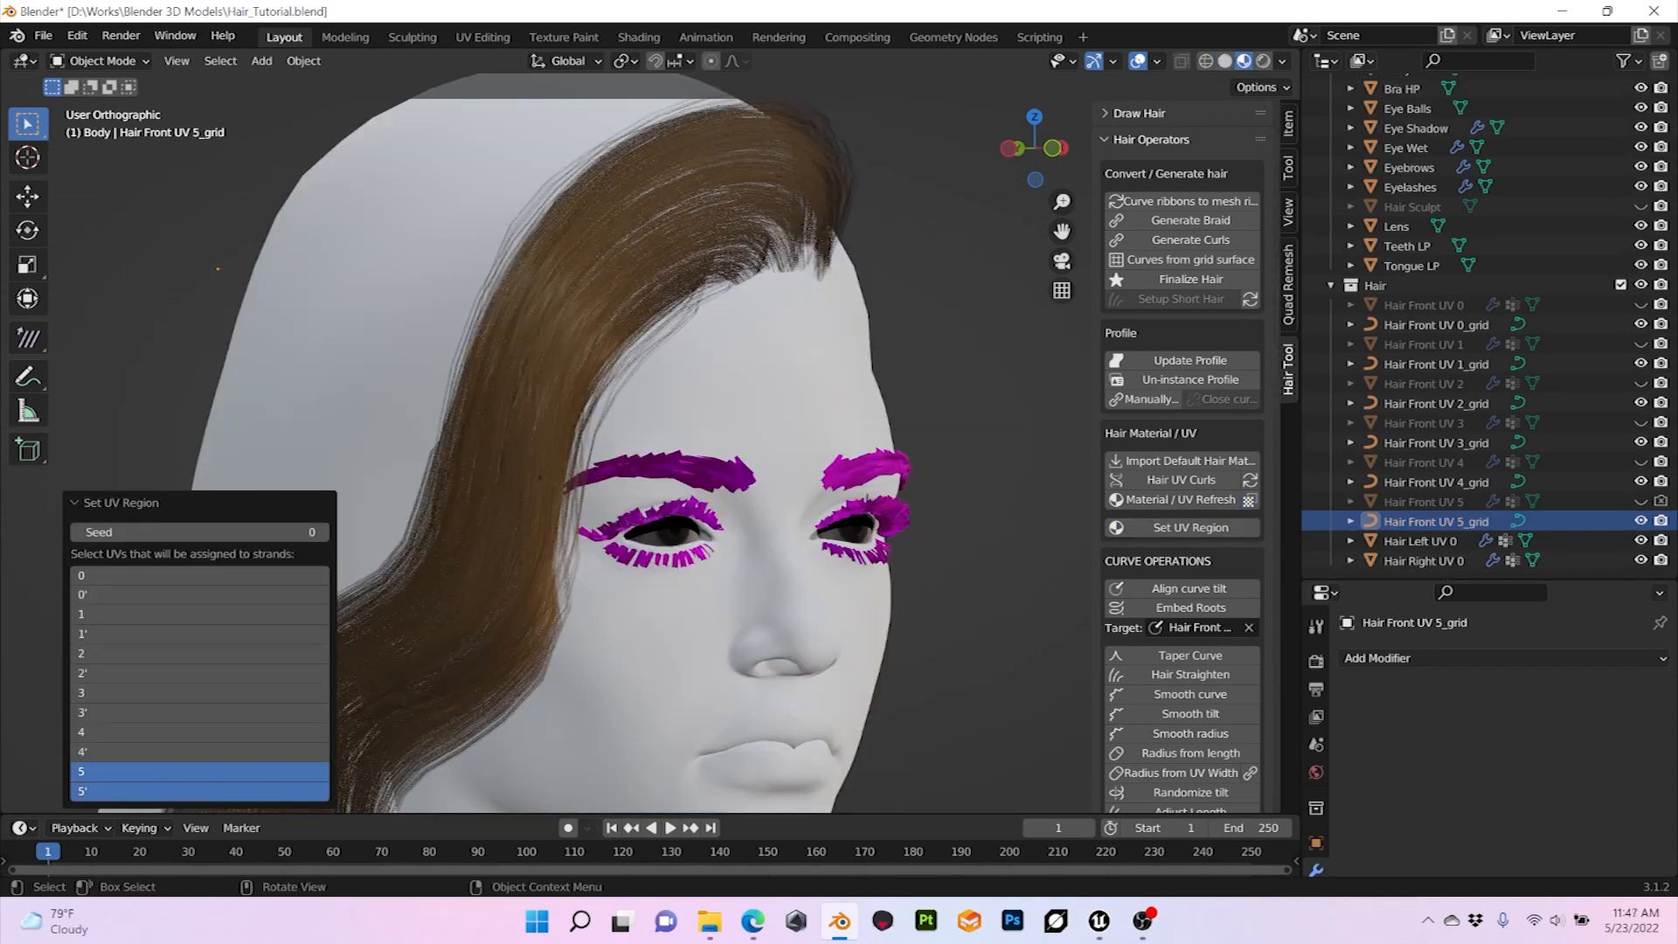
{"action": "middle_click_drag", "start_coordinate": [540, 478], "coordinate": [560, 442]}
{"action": "middle_click_drag", "start_coordinate": [743, 262], "coordinate": [628, 588], "text": "shift"}
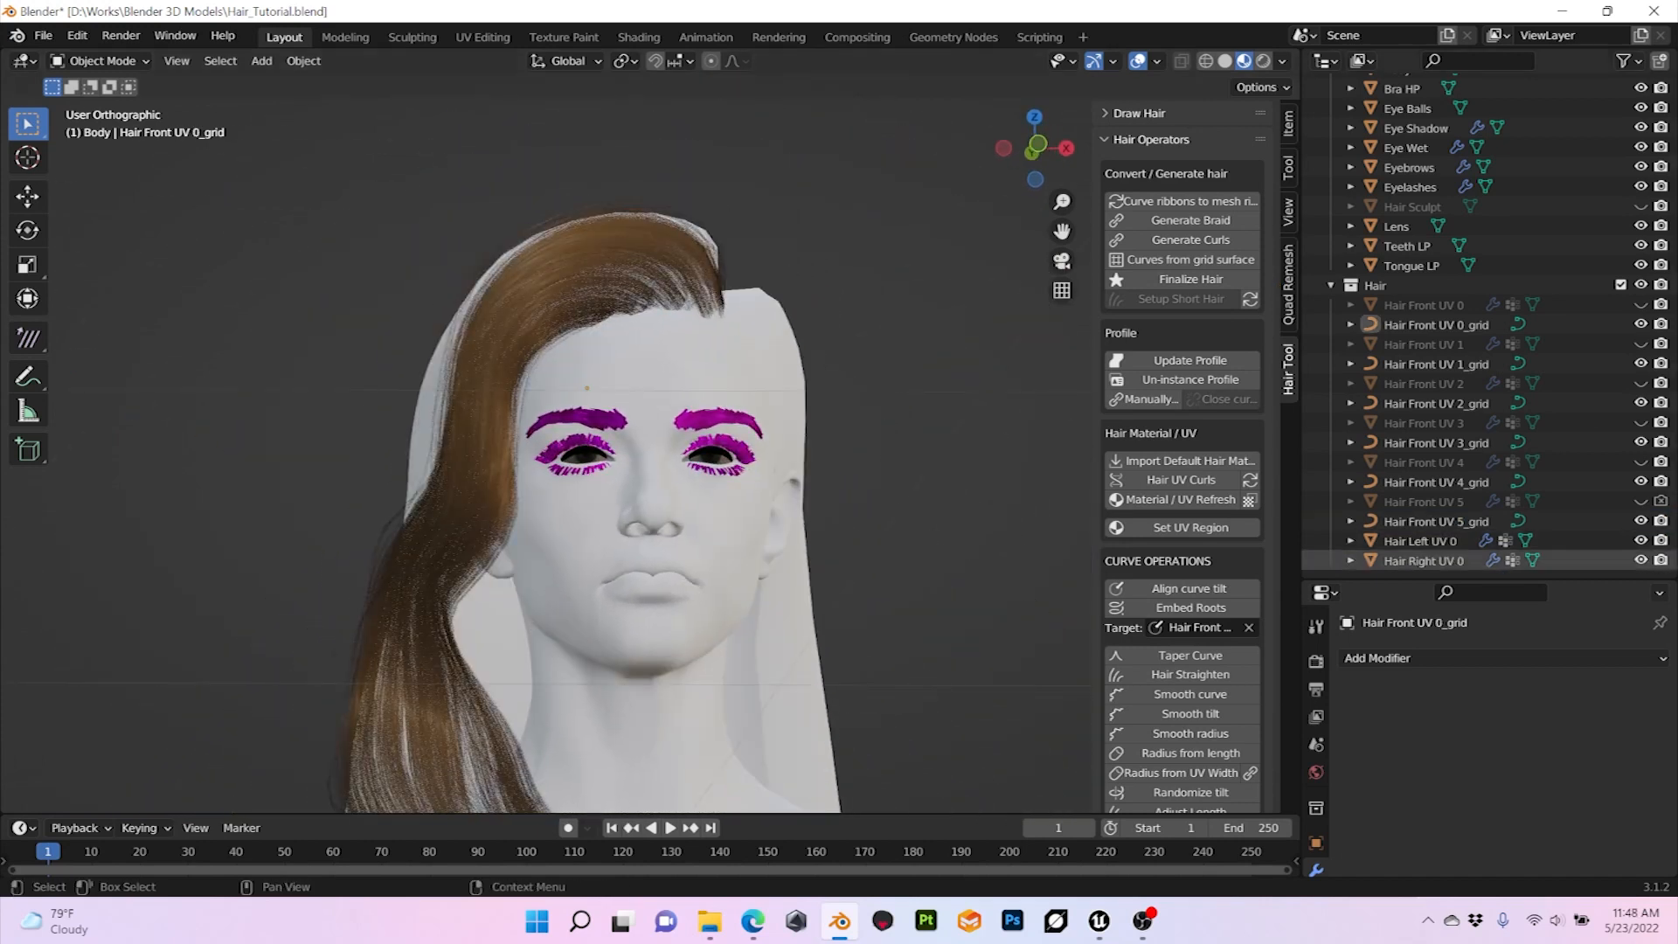
Step: Select all six front hair curve objects together, from Hair Front UV 0_grid through Hair Front UV 5_grid
{"action": "left_click", "coordinate": [1435, 325]}
{"action": "left_click", "coordinate": [1435, 364], "text": "ctrl"}
{"action": "left_click", "coordinate": [1436, 403], "text": "ctrl"}
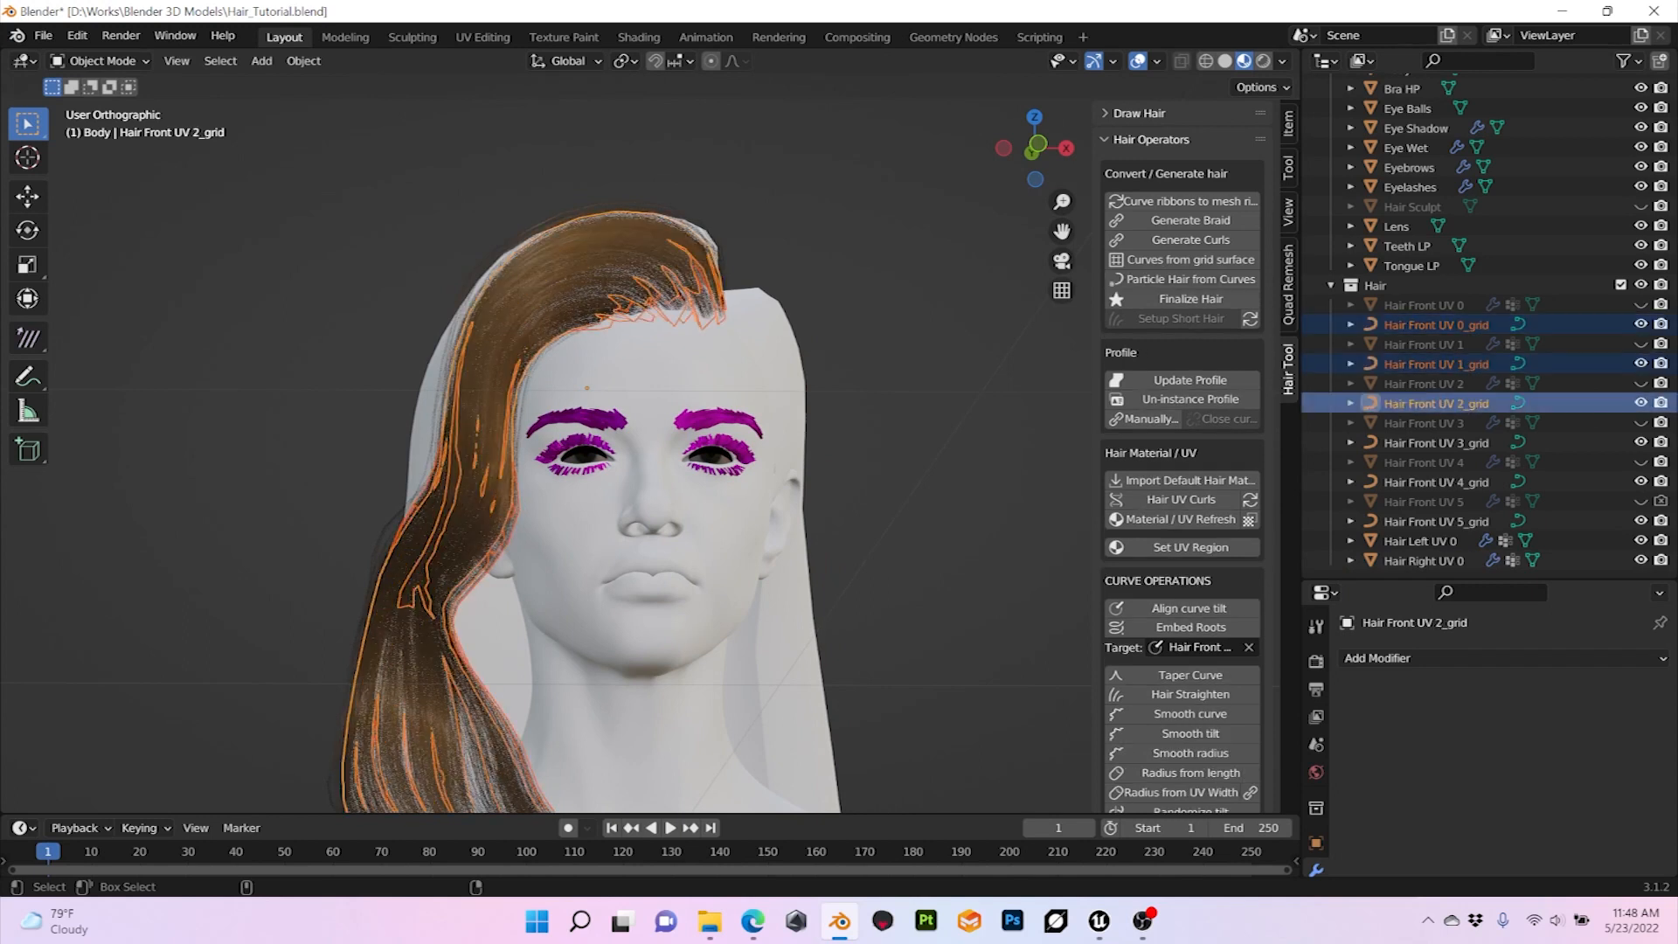
{"action": "left_click", "coordinate": [1436, 442], "text": "ctrl"}
{"action": "left_click", "coordinate": [1436, 482], "text": "ctrl"}
{"action": "left_click", "coordinate": [1436, 521], "text": "ctrl"}
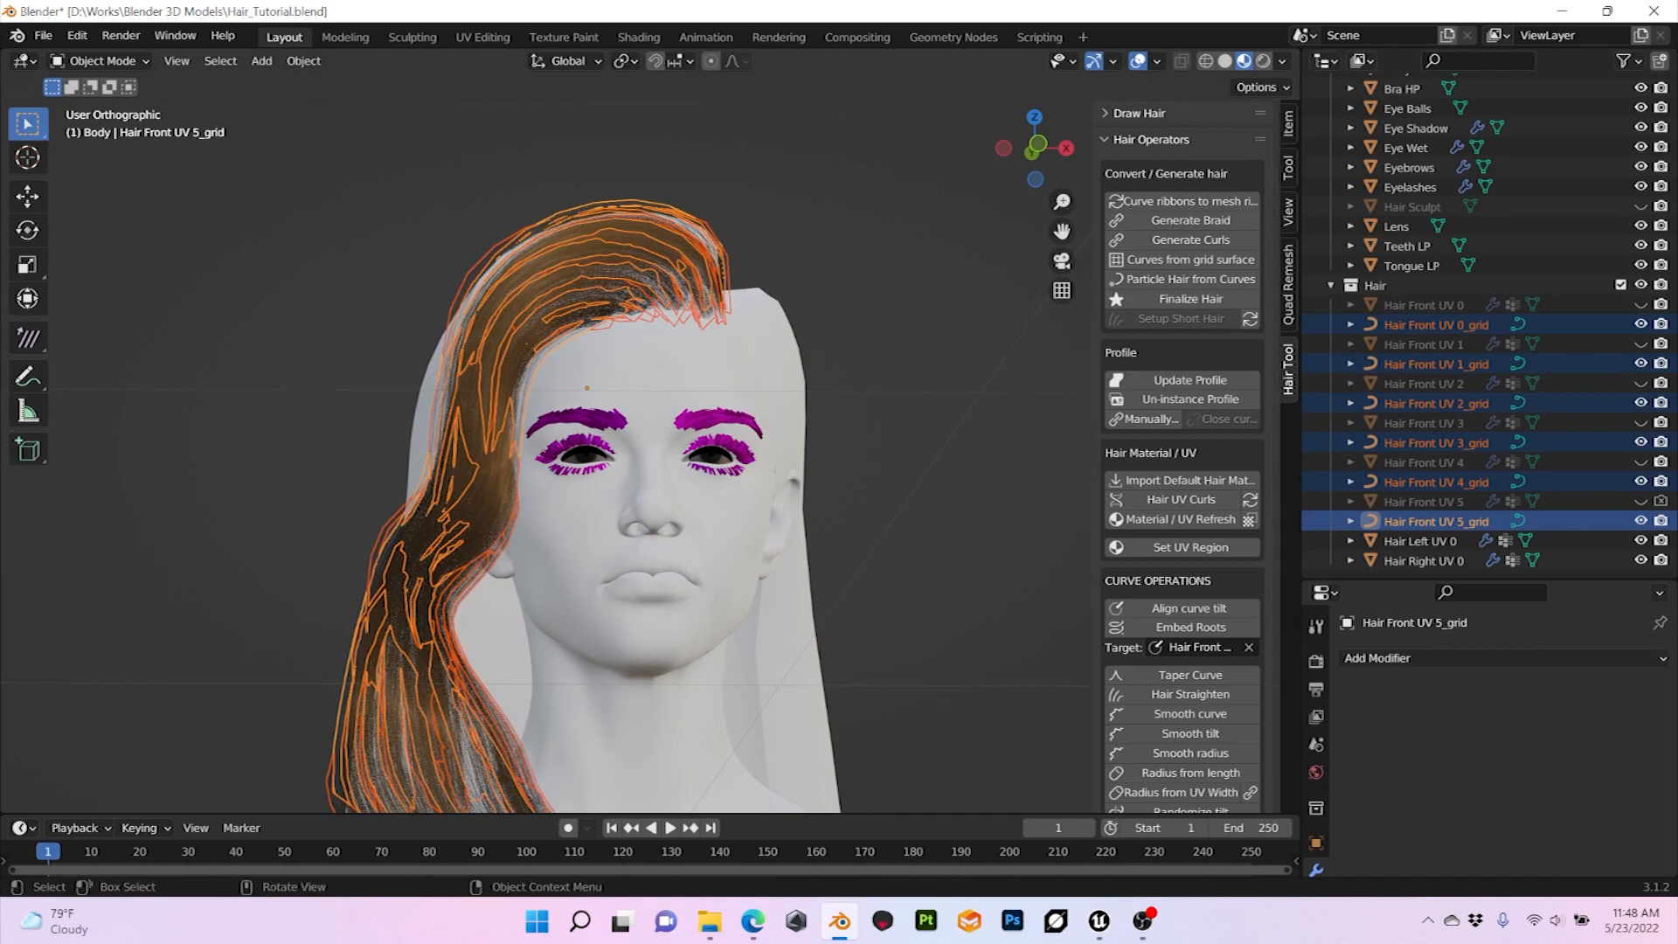
{"action": "middle_click_drag", "start_coordinate": [830, 437], "coordinate": [791, 474]}
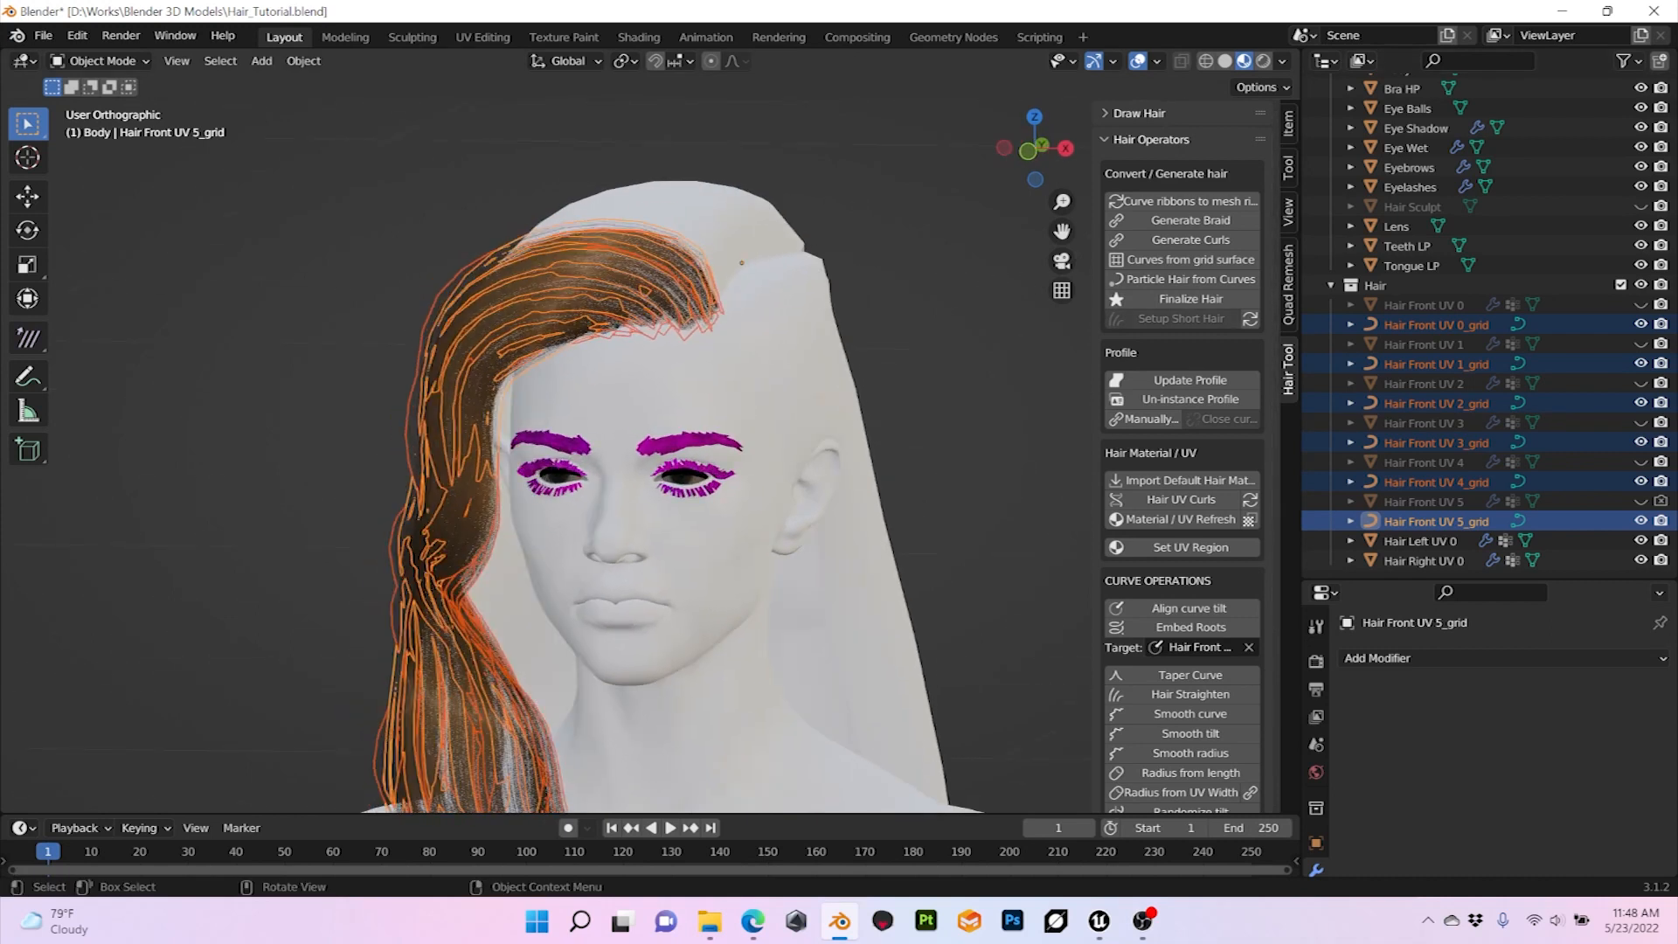
Step: Examine the control points of the selected front hair curves in Edit Mode, ending back in Object Mode
{"action": "key", "text": "Tab"}
{"action": "middle_click_drag", "start_coordinate": [742, 262], "coordinate": [474, 306]}
{"action": "mouse_move", "coordinate": [665, 384]}
{"action": "middle_mouse_down"}
{"action": "mouse_move", "coordinate": [472, 385]}
{"action": "mouse_move", "coordinate": [522, 400]}
{"action": "mouse_move", "coordinate": [525, 463]}
{"action": "mouse_move", "coordinate": [594, 377]}
{"action": "mouse_move", "coordinate": [730, 383]}
{"action": "mouse_move", "coordinate": [521, 385]}
{"action": "mouse_move", "coordinate": [646, 385]}
{"action": "middle_mouse_up"}
{"action": "scroll", "coordinate": [512, 389], "scroll_direction": "up", "scroll_amount": 1}
{"action": "scroll", "coordinate": [570, 409], "scroll_direction": "down", "scroll_amount": 2}
{"action": "scroll", "coordinate": [730, 383], "scroll_direction": "down", "scroll_amount": 1}
{"action": "scroll", "coordinate": [647, 384], "scroll_direction": "down", "scroll_amount": 1}
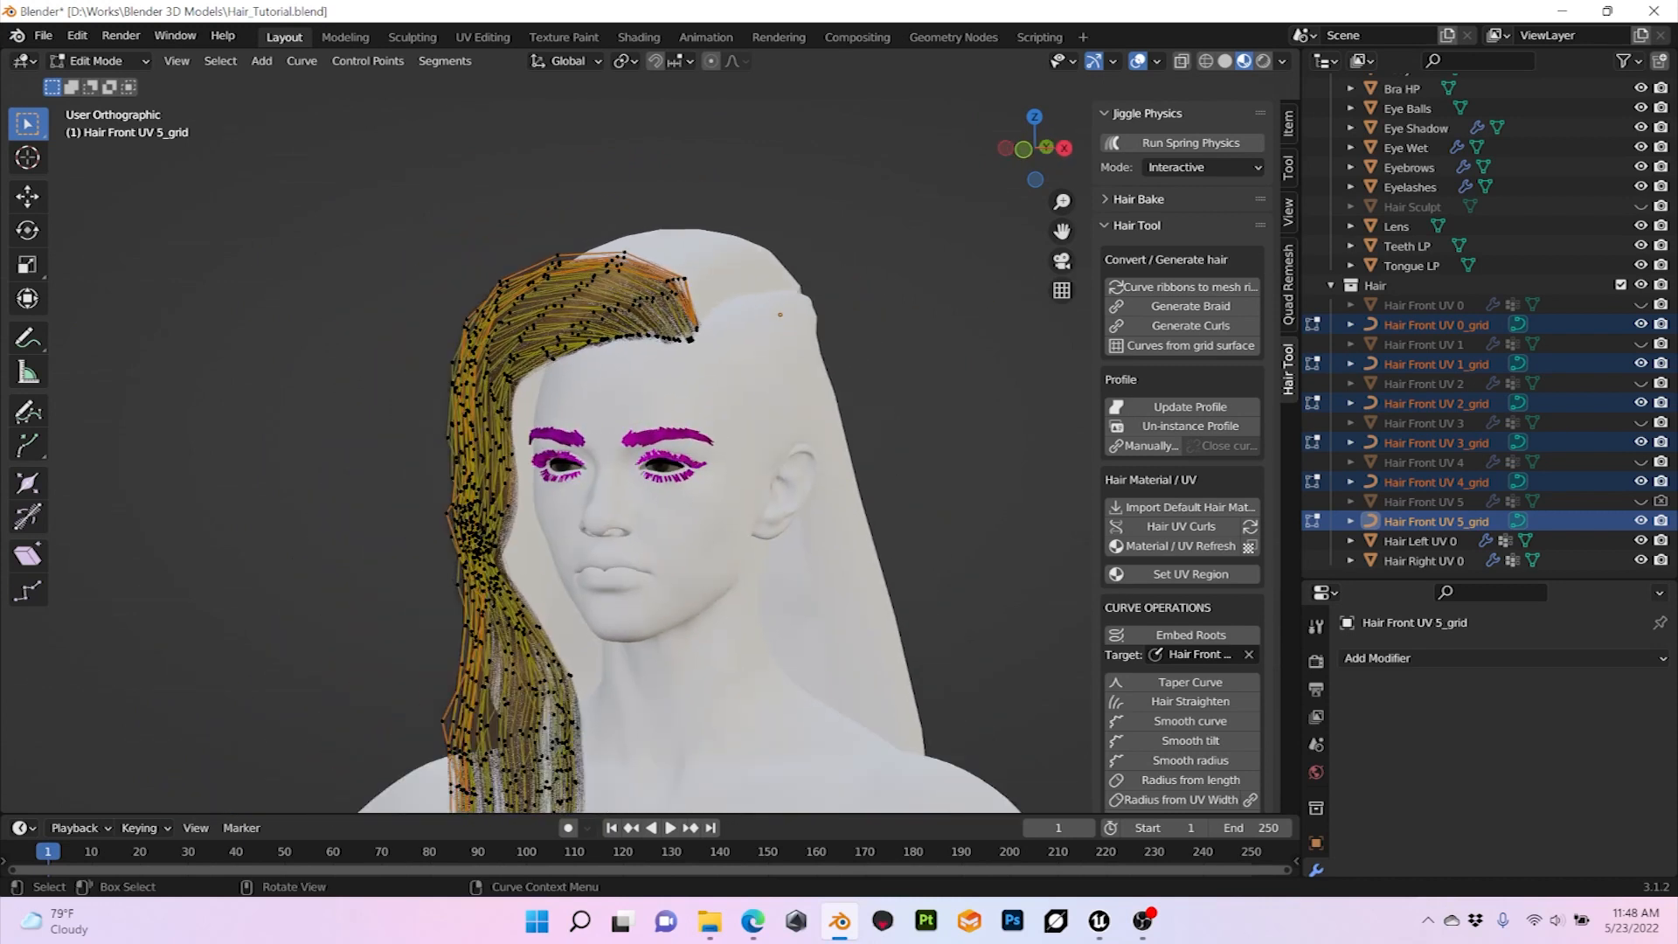
{"action": "scroll", "coordinate": [647, 384], "scroll_direction": "up", "scroll_amount": 3}
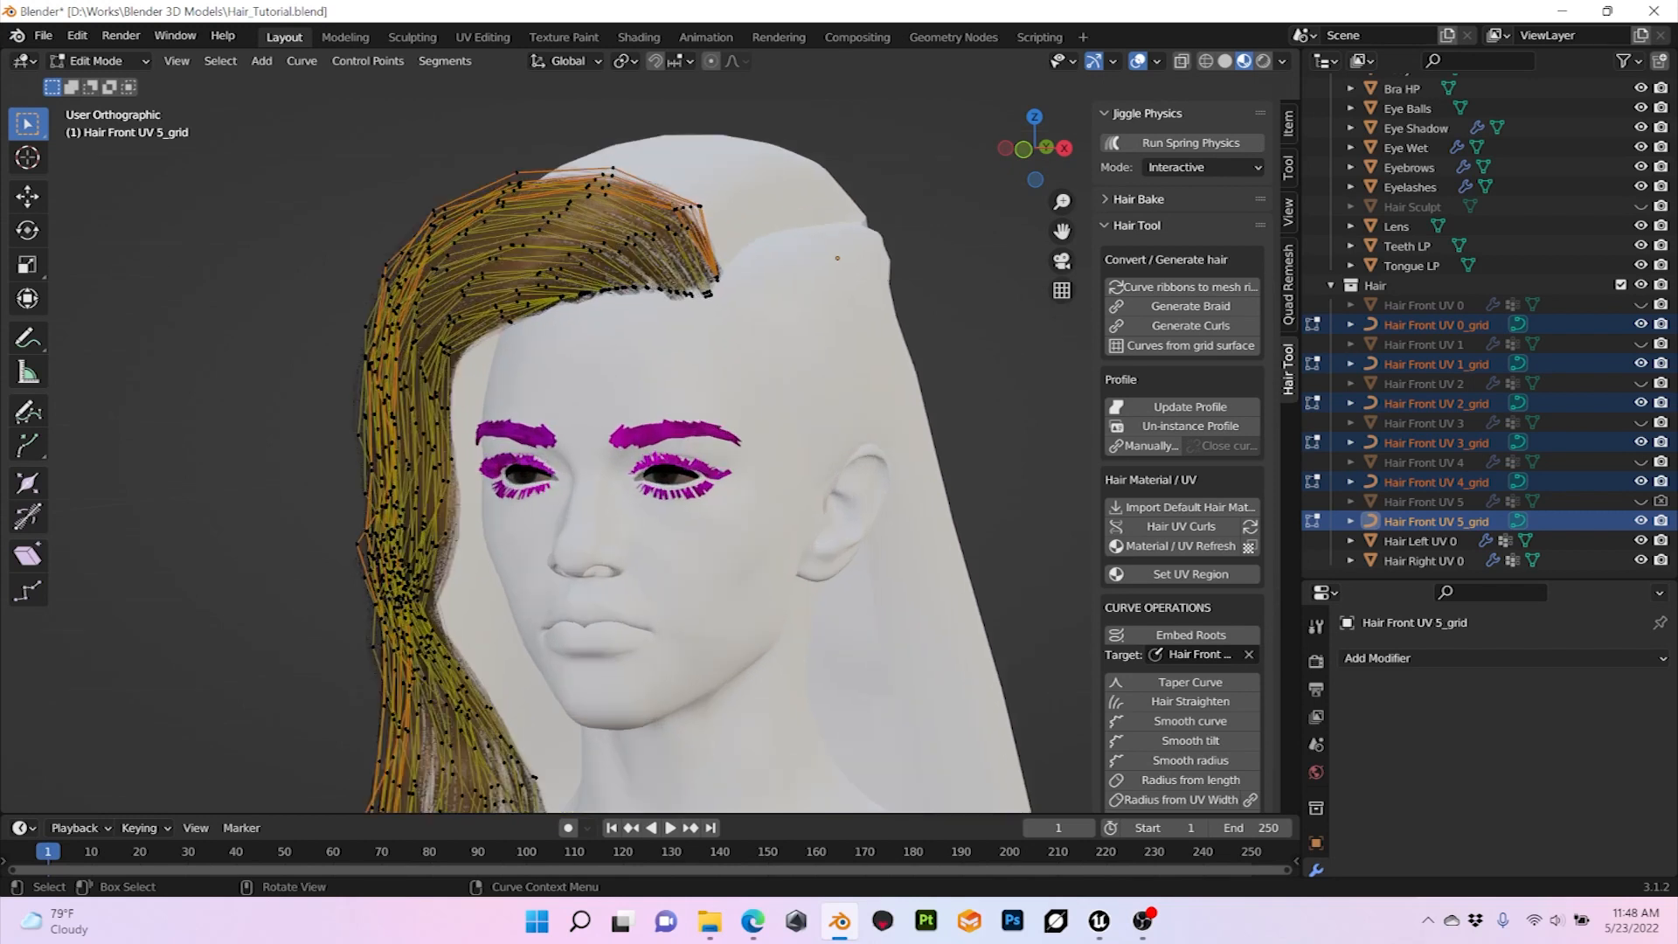
{"action": "scroll", "coordinate": [647, 385], "scroll_direction": "down", "scroll_amount": 3}
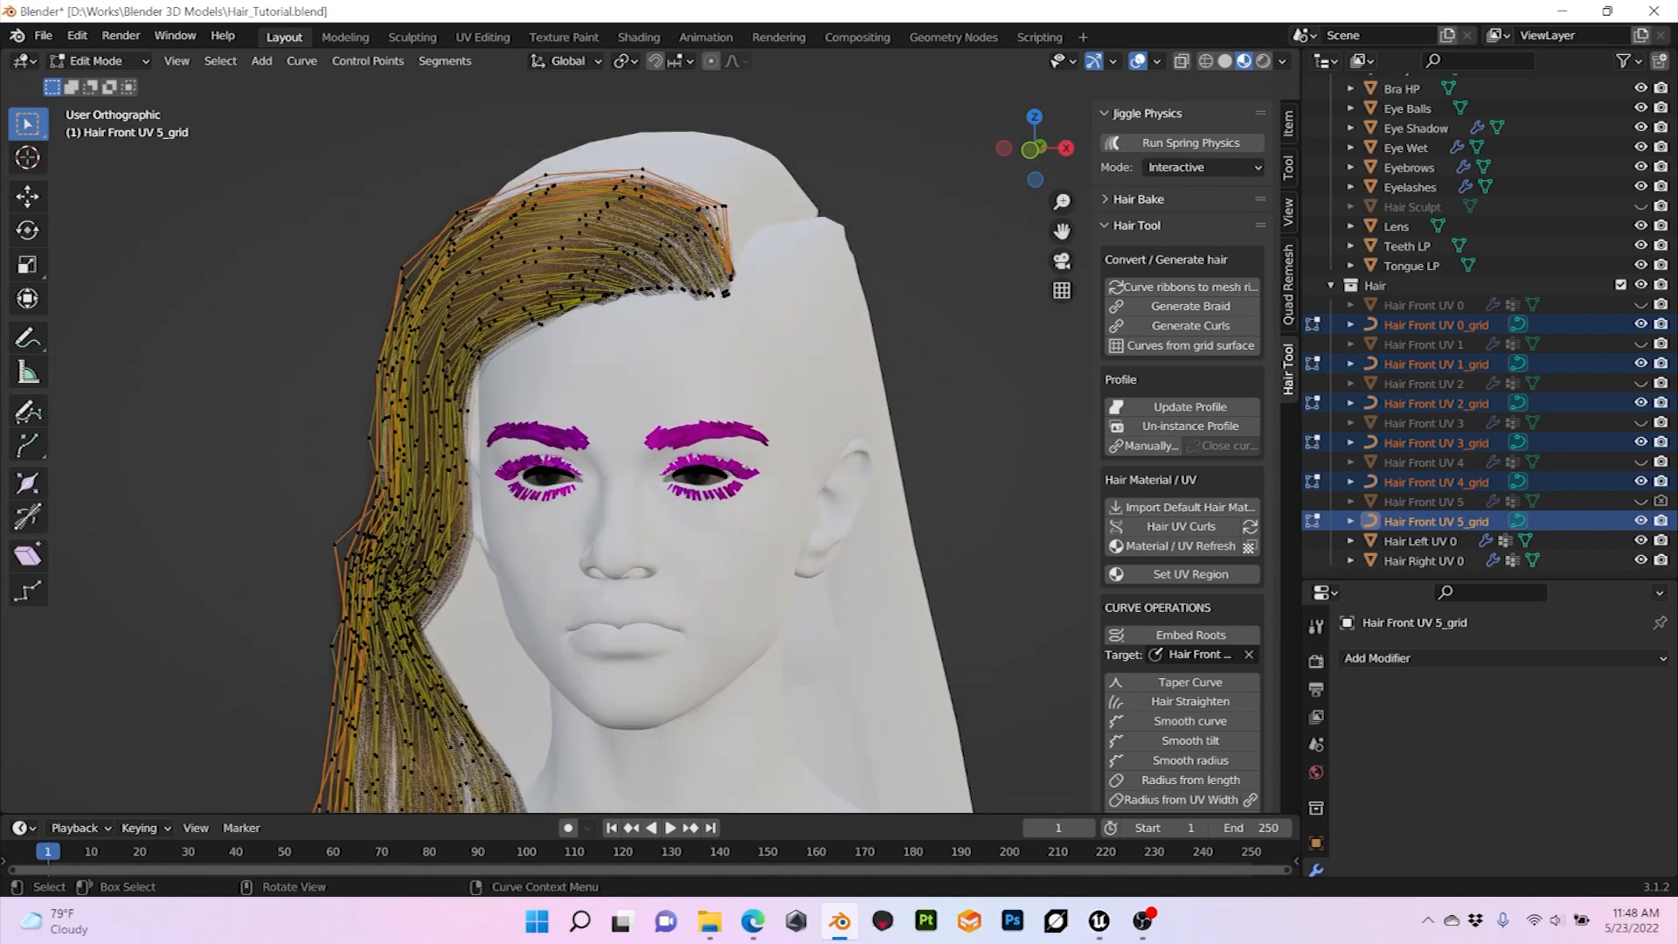
{"action": "middle_click_drag", "start_coordinate": [647, 384], "coordinate": [516, 437]}
{"action": "left_click", "coordinate": [96, 61]}
{"action": "left_click", "coordinate": [108, 83]}
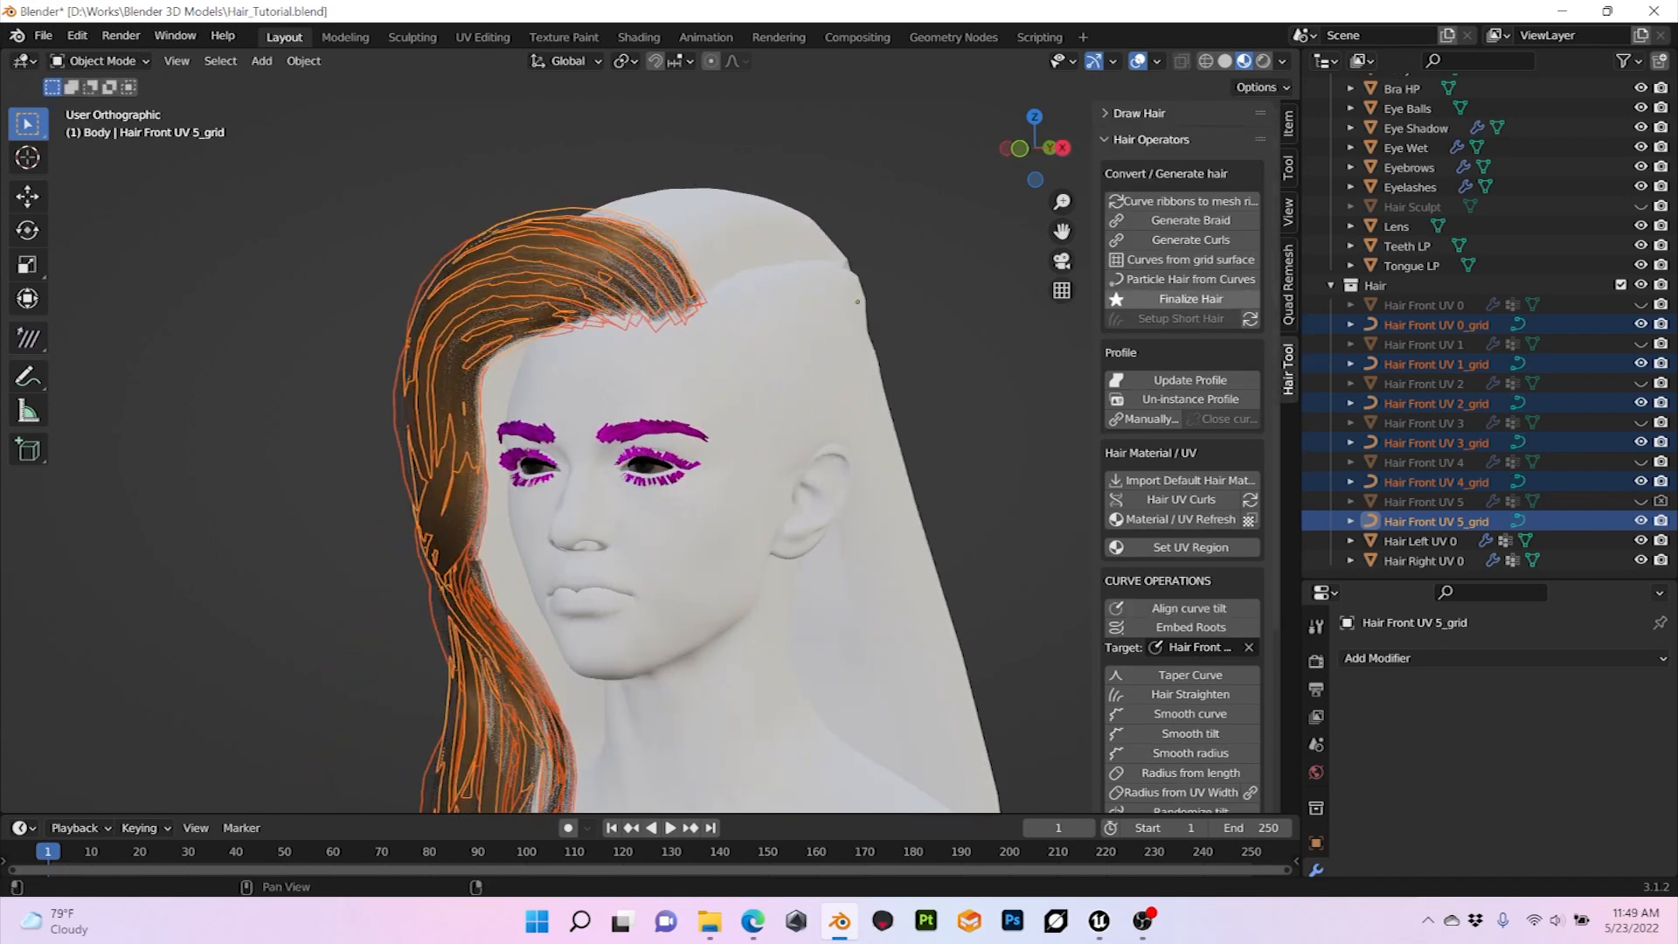
Step: Finalize the selected front hair curves into one mesh and move that mesh into the Body collection
{"action": "left_click", "coordinate": [1191, 298]}
{"action": "scroll", "coordinate": [1486, 448], "scroll_direction": "down", "scroll_amount": 2}
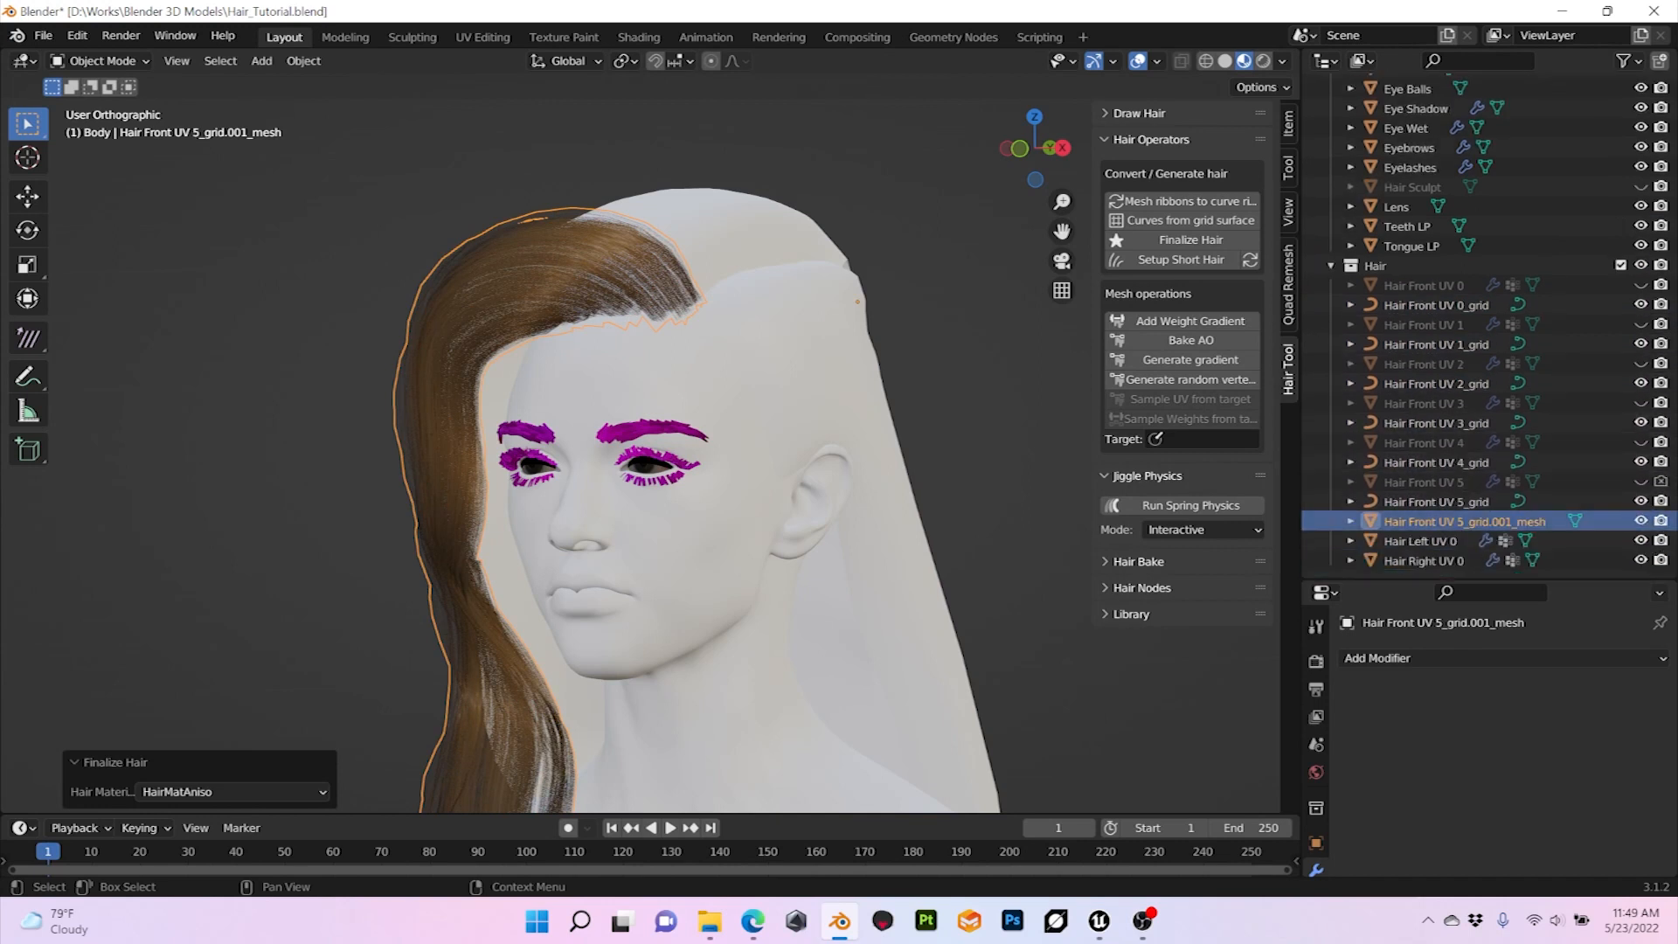
{"action": "left_click_drag", "start_coordinate": [1465, 521], "coordinate": [1390, 104]}
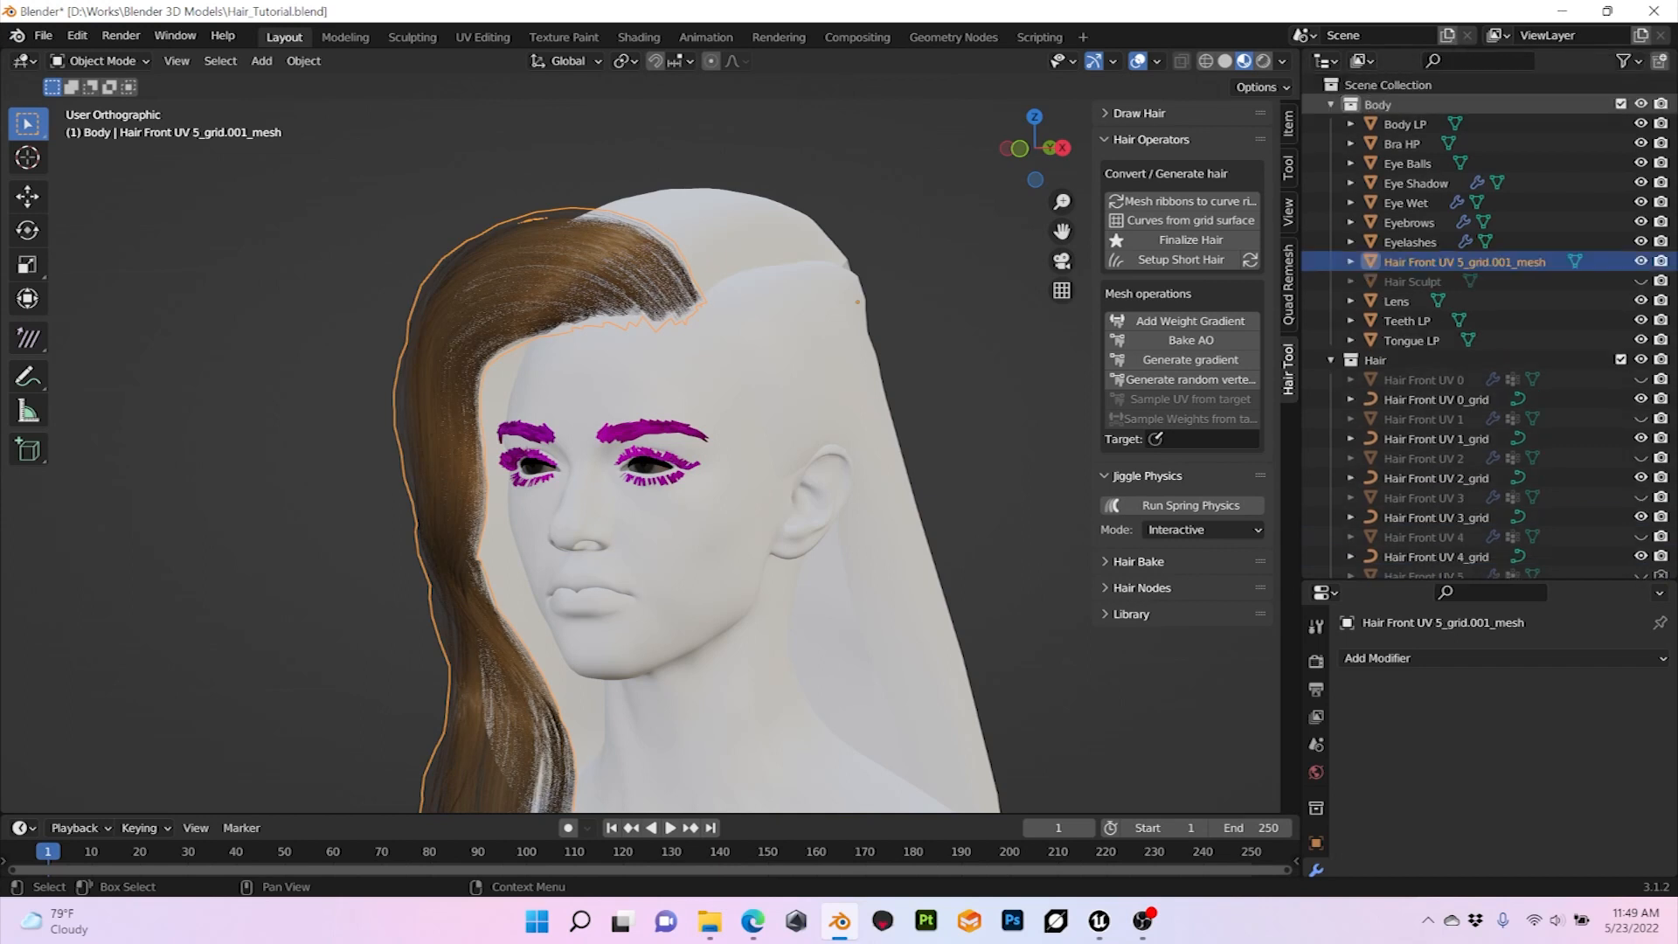
Step: Collapse and hide the Hair collection, keeping the finalized front hair mesh selected
{"action": "left_click", "coordinate": [1331, 360]}
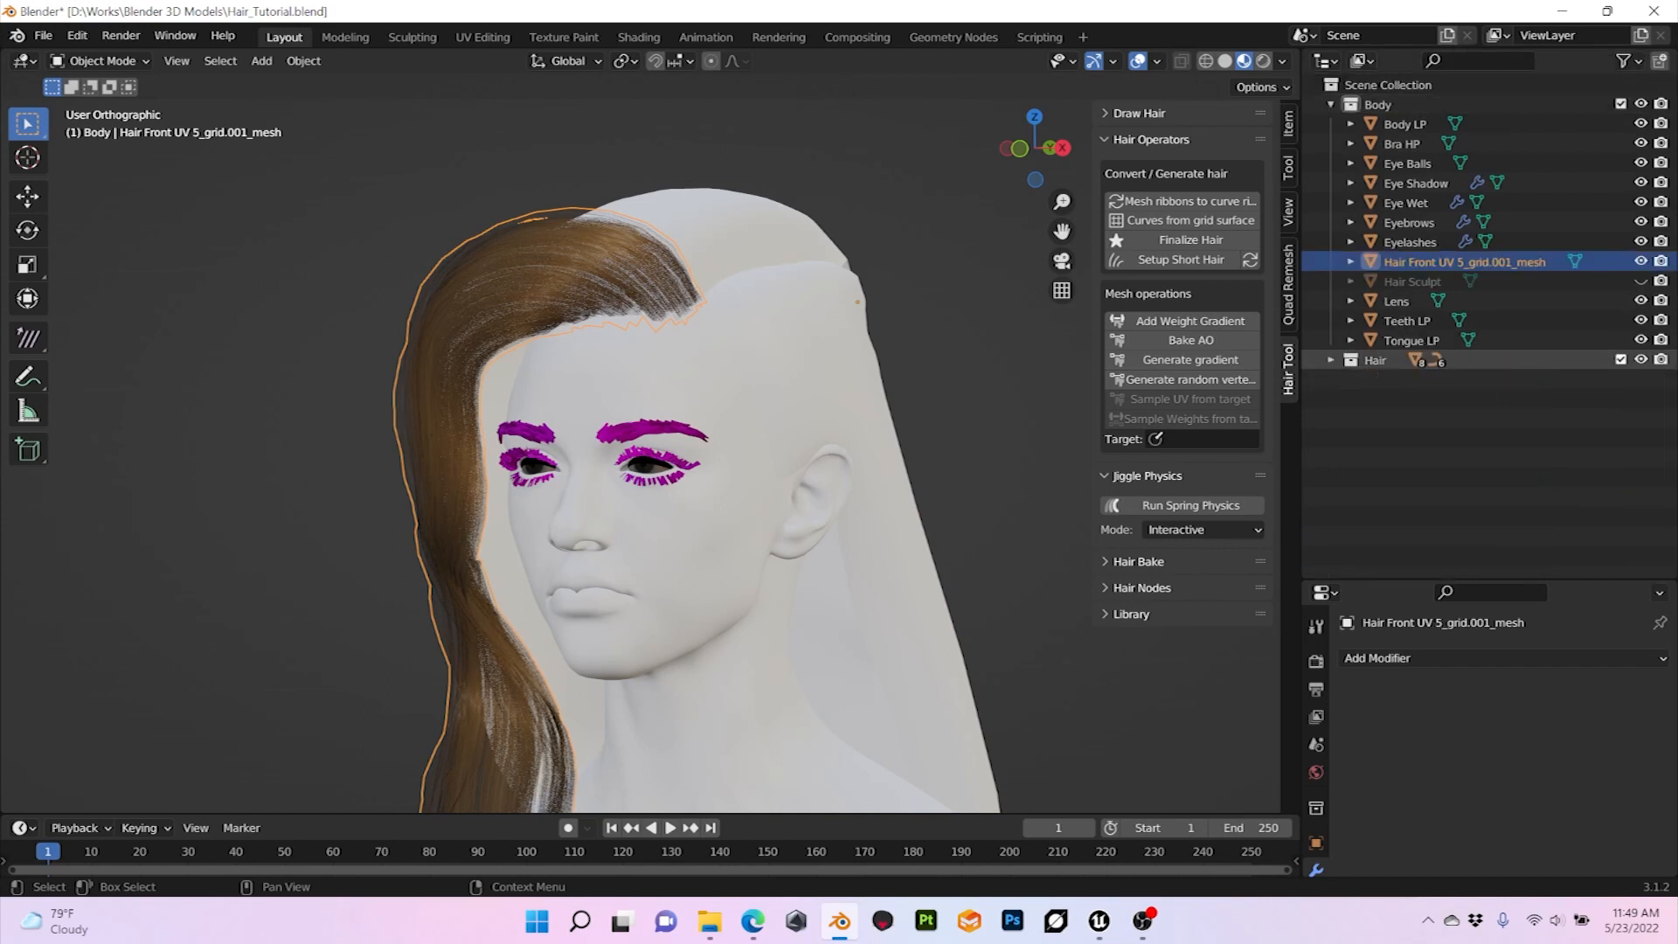
{"action": "left_click", "coordinate": [1641, 360]}
{"action": "middle_click_drag", "start_coordinate": [840, 464], "coordinate": [885, 455]}
{"action": "left_click", "coordinate": [885, 454]}
{"action": "left_click", "coordinate": [534, 289]}
{"action": "middle_click_drag", "start_coordinate": [533, 288], "coordinate": [559, 316]}
Step: Enter Edit Mode on the finalized front hair mesh and turn on the Statistics overlay
{"action": "key", "text": "Tab"}
{"action": "scroll", "coordinate": [576, 317], "scroll_direction": "up", "scroll_amount": 1}
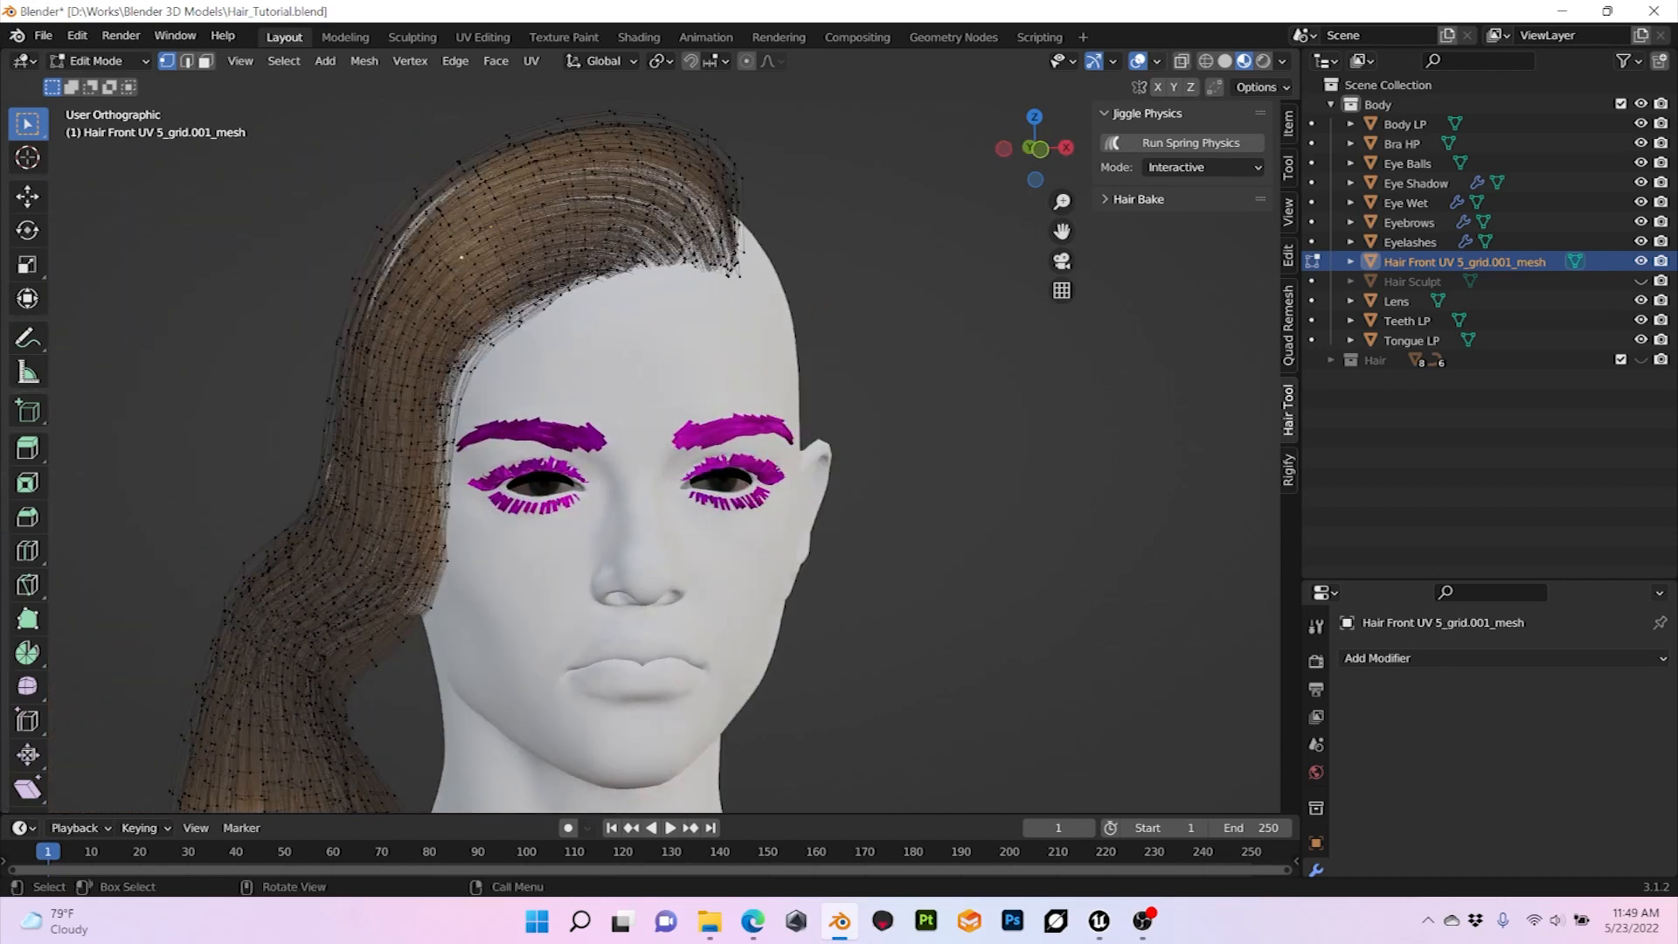
{"action": "left_click", "coordinate": [1158, 61]}
{"action": "left_click", "coordinate": [1036, 222]}
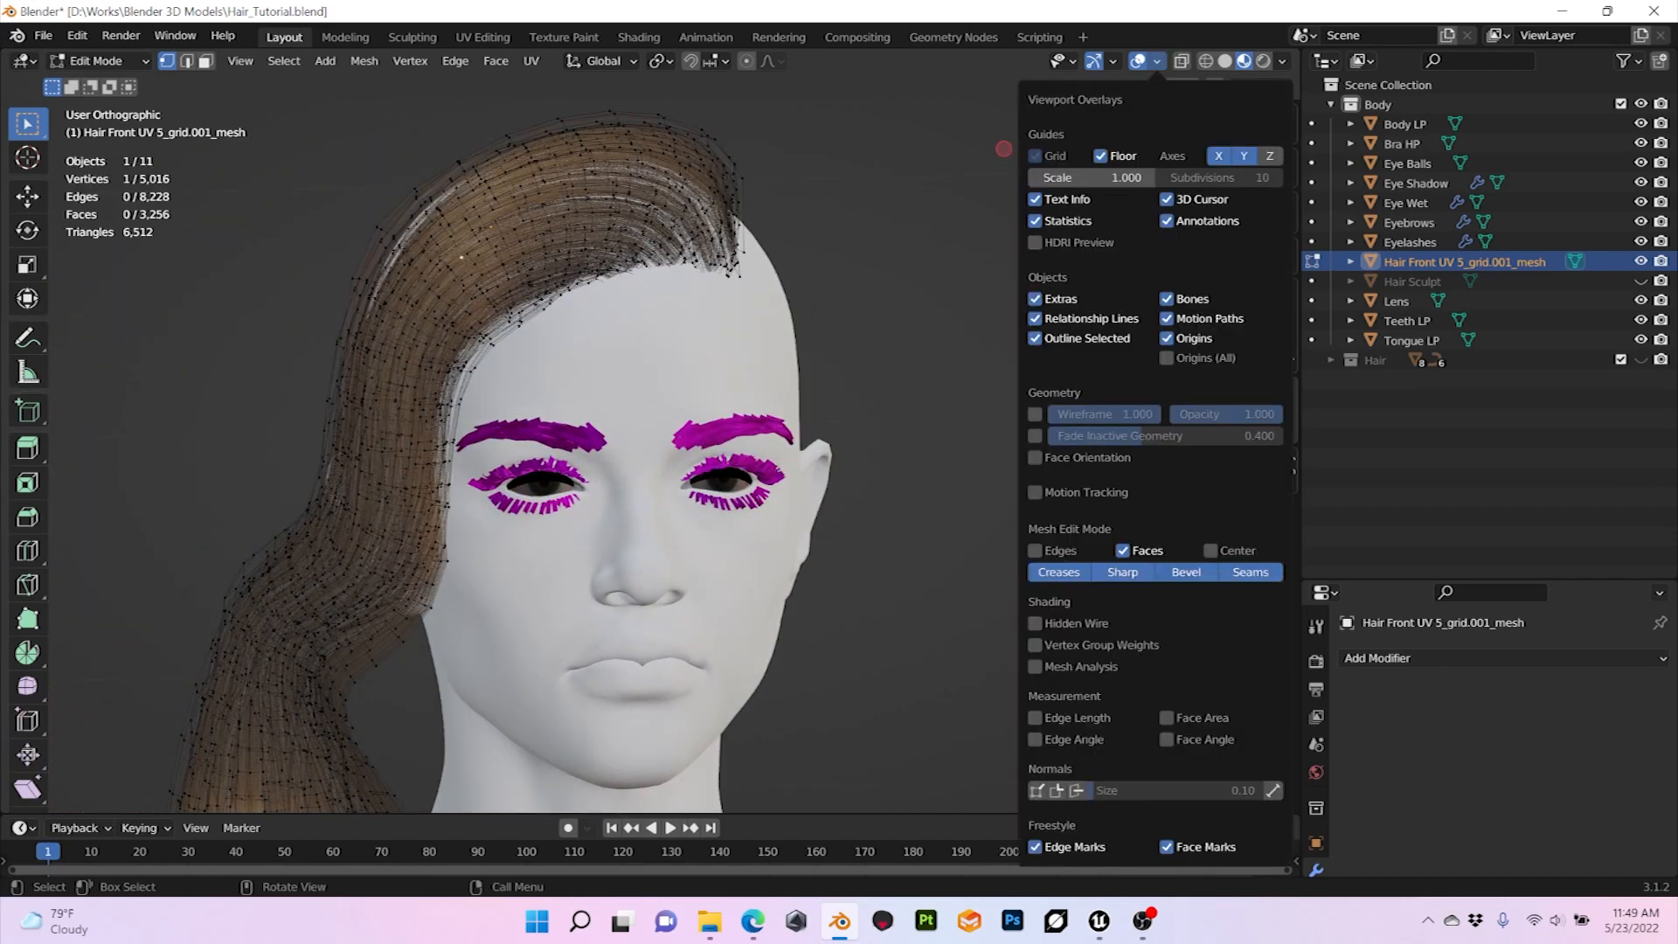
Step: Check the front hair mesh's geometry counts with everything selected, clear the selection and return to Object Mode
{"action": "key", "text": "a"}
{"action": "scroll", "coordinate": [647, 445], "scroll_direction": "down", "scroll_amount": 2}
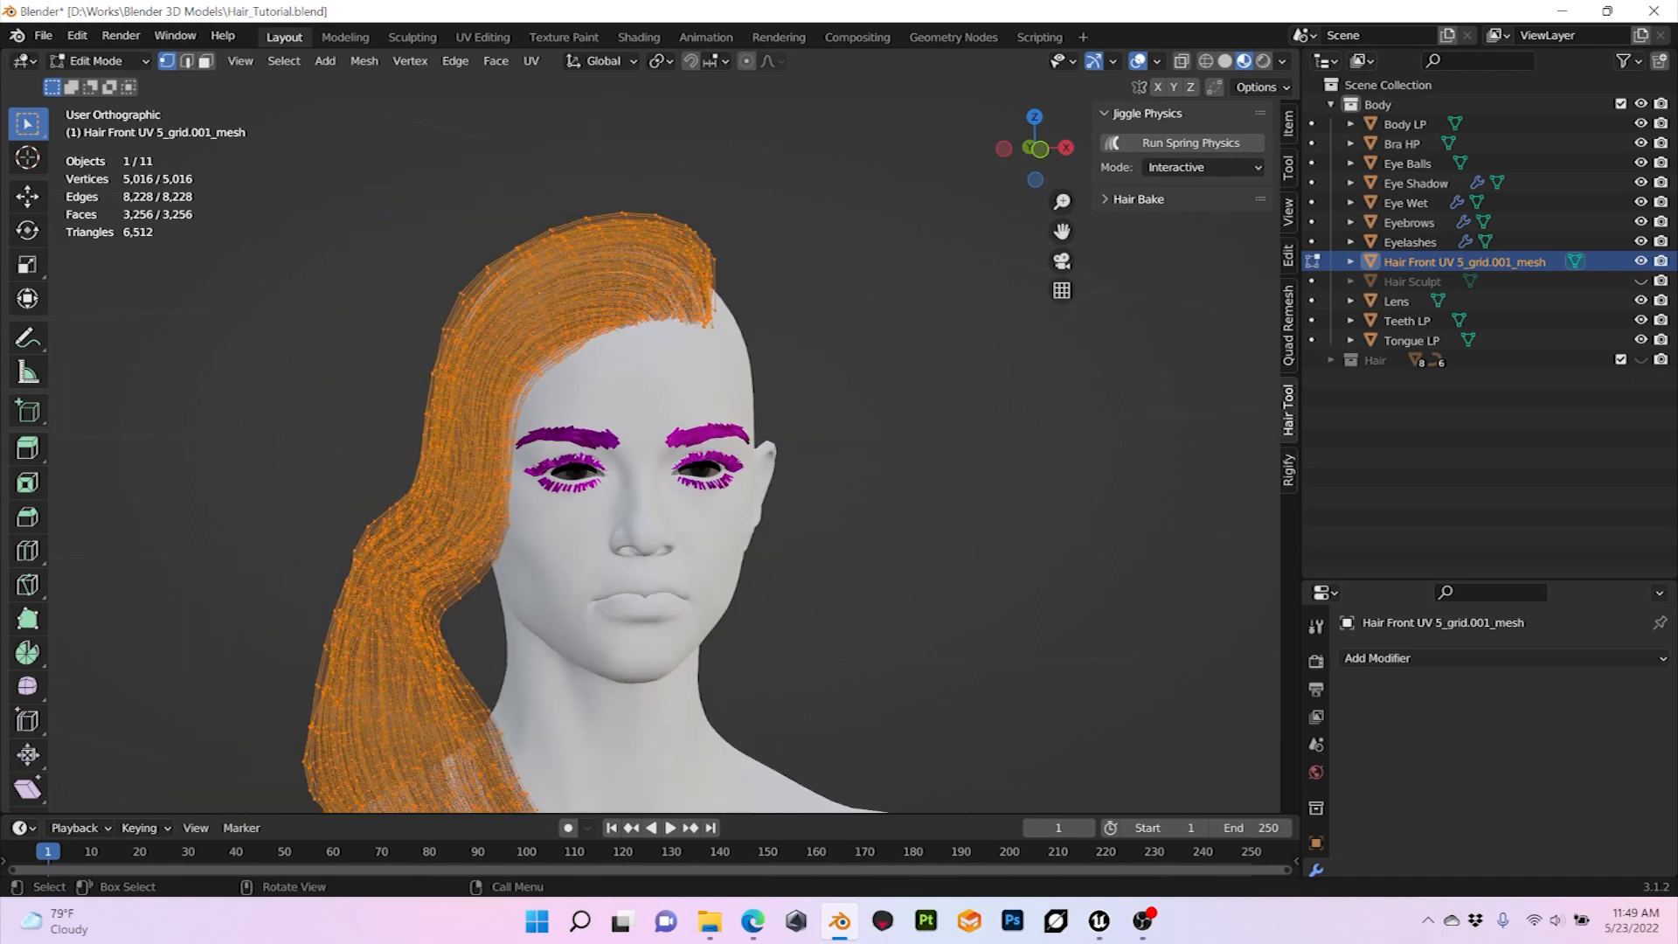
{"action": "scroll", "coordinate": [647, 445], "scroll_direction": "up", "scroll_amount": 1}
{"action": "key", "text": "alt+a"}
{"action": "mouse_move", "coordinate": [647, 445]}
{"action": "middle_mouse_down"}
{"action": "mouse_move", "coordinate": [830, 445]}
{"action": "mouse_move", "coordinate": [546, 457]}
{"action": "mouse_move", "coordinate": [647, 457]}
{"action": "middle_mouse_up"}
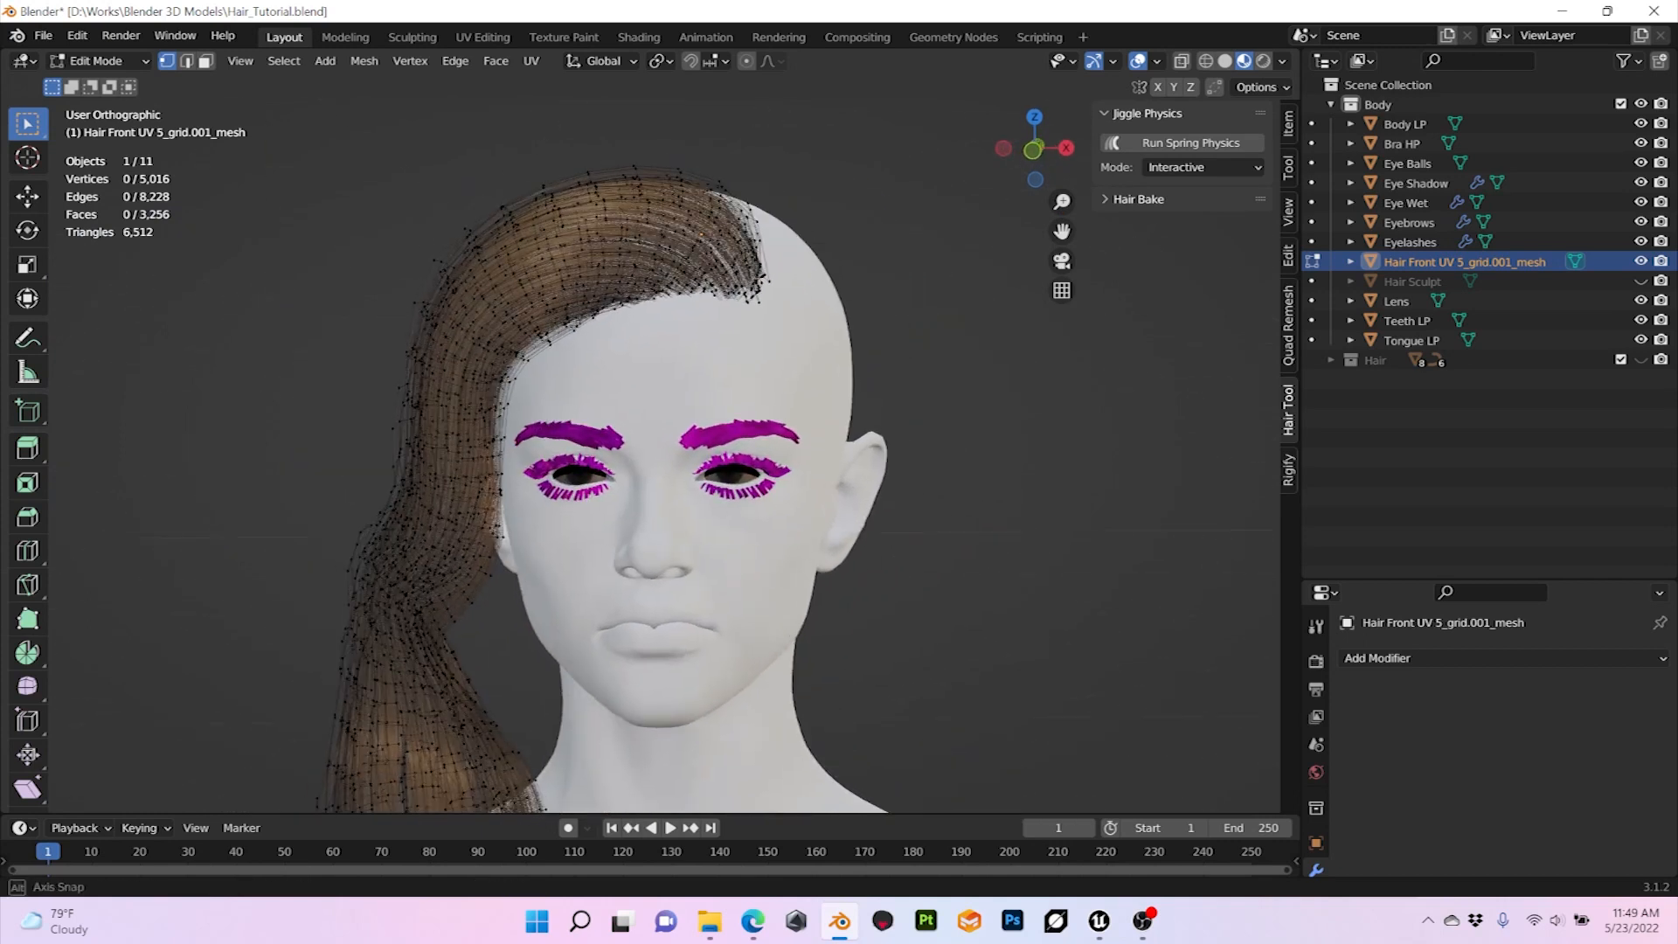
{"action": "left_click", "coordinate": [98, 61]}
{"action": "left_click", "coordinate": [110, 83]}
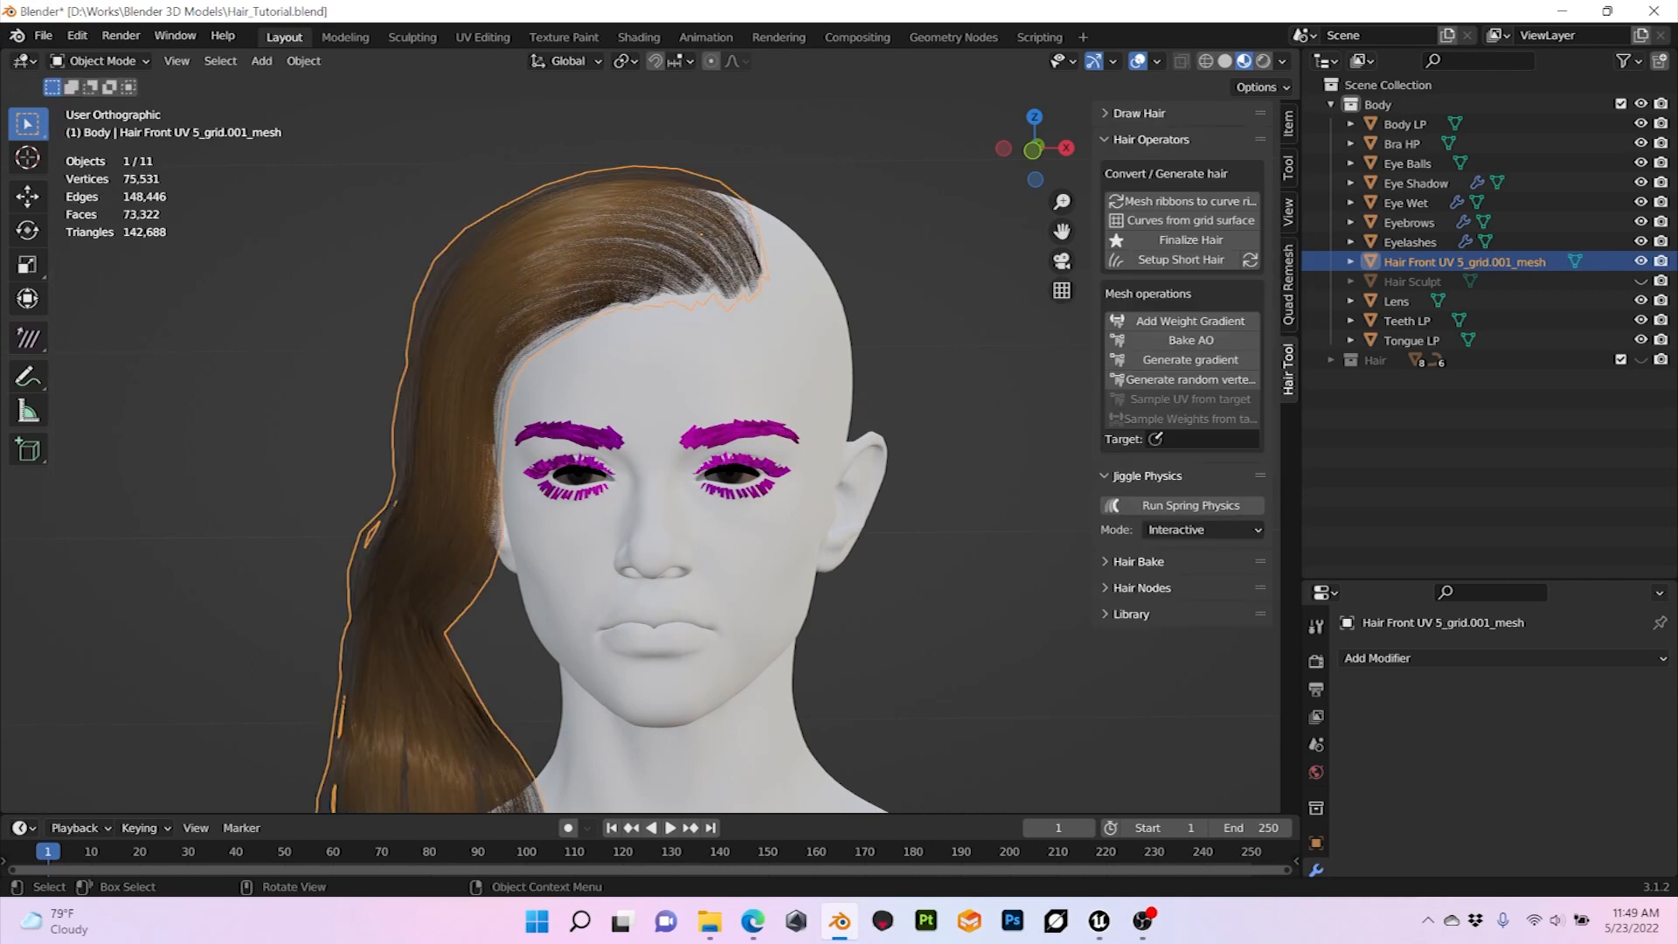
Step: Try a Subdivision Surface modifier on the finalized front hair mesh
{"action": "left_click", "coordinate": [262, 367]}
{"action": "middle_click_drag", "start_coordinate": [262, 385], "coordinate": [327, 430]}
{"action": "scroll", "coordinate": [306, 388], "scroll_direction": "down", "scroll_amount": 1}
{"action": "left_click", "coordinate": [490, 428]}
{"action": "mouse_move", "coordinate": [489, 429]}
{"action": "middle_mouse_down"}
{"action": "mouse_move", "coordinate": [519, 426]}
{"action": "mouse_move", "coordinate": [480, 420]}
{"action": "middle_mouse_up"}
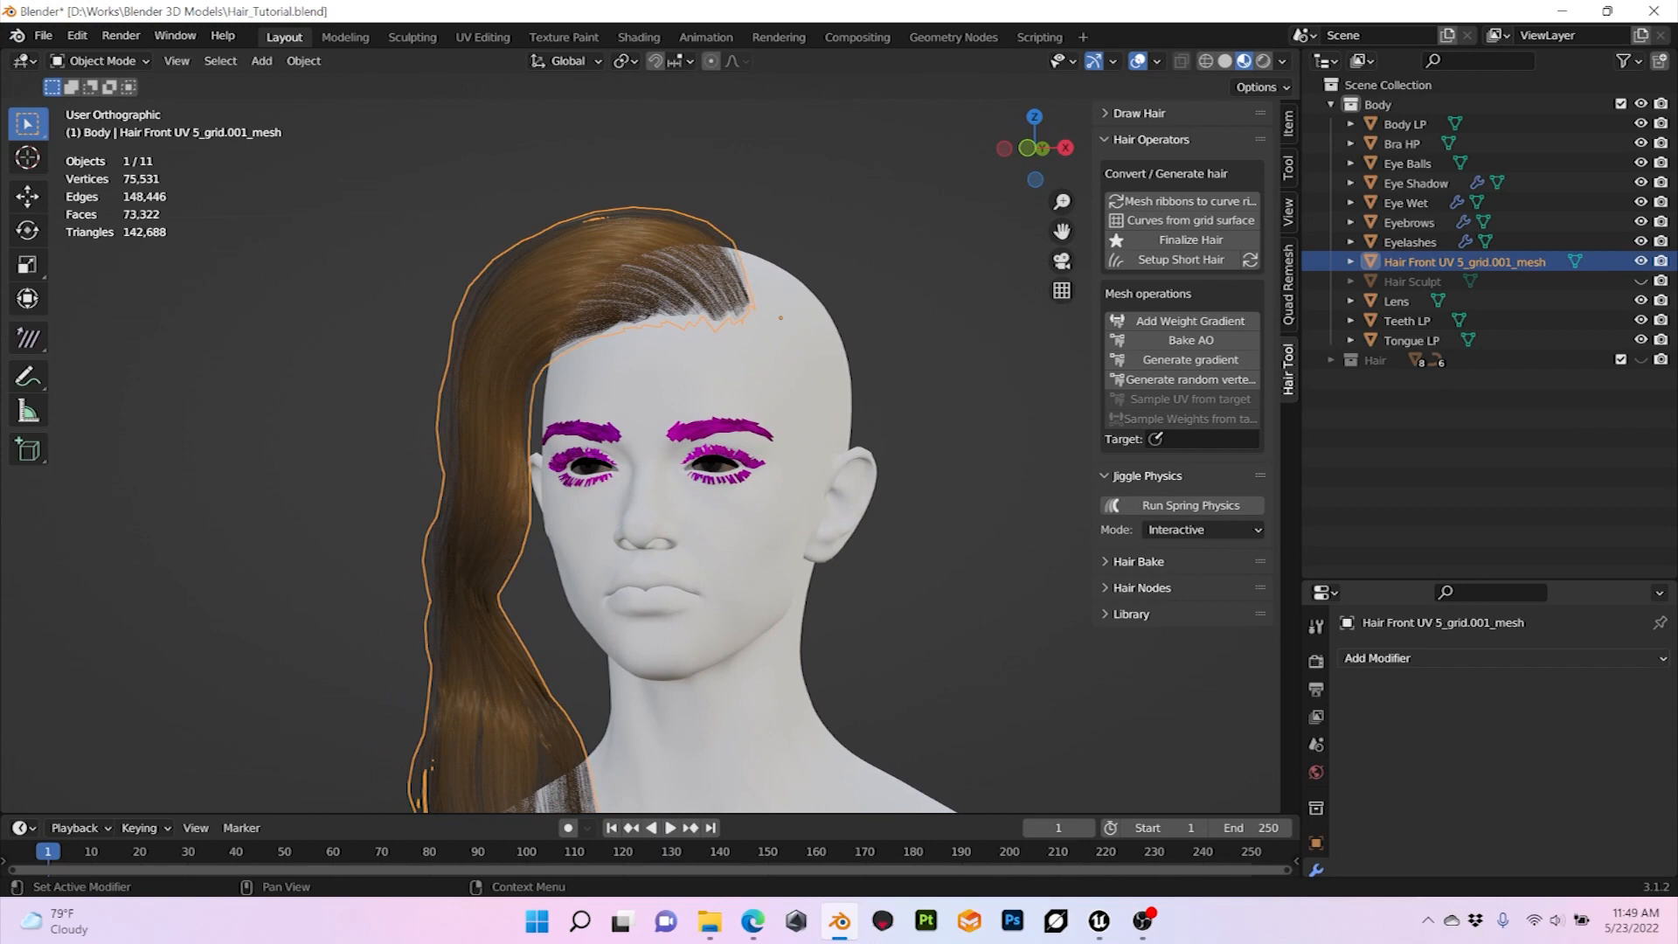
{"action": "left_click", "coordinate": [1399, 659]}
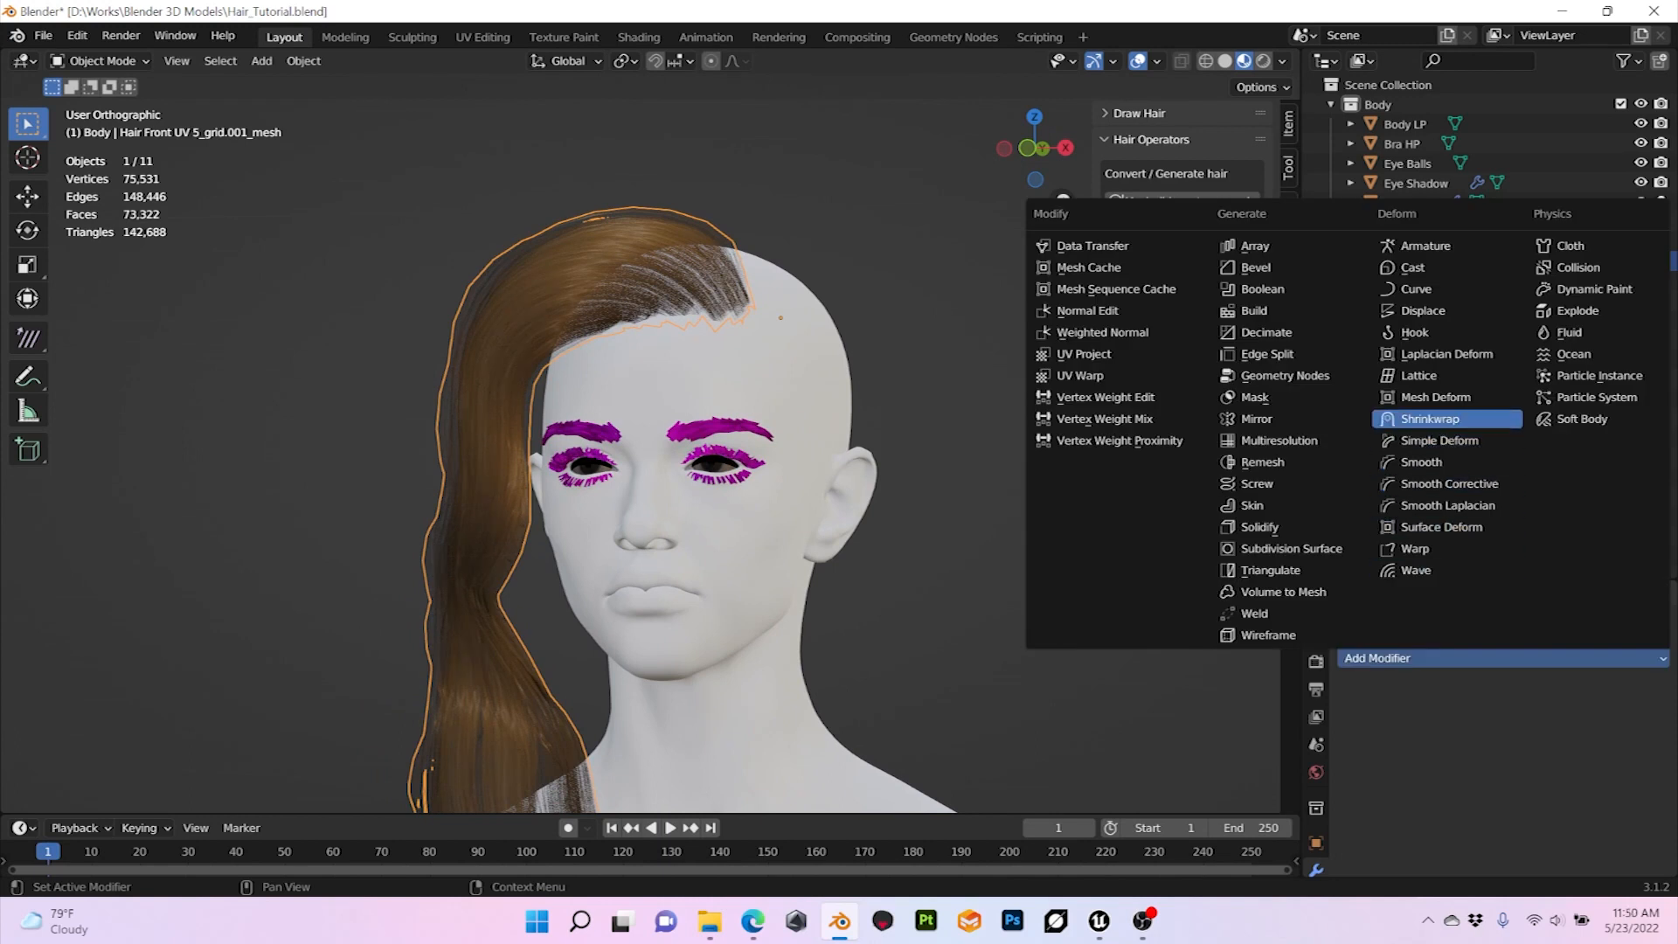
{"action": "left_click", "coordinate": [1292, 549]}
Step: Examine the subdivided hair up close and from several angles, and remove the Subdivision modifier
{"action": "middle_click_drag", "start_coordinate": [883, 420], "coordinate": [1084, 464]}
{"action": "left_click", "coordinate": [940, 418]}
{"action": "scroll", "coordinate": [939, 418], "scroll_direction": "down", "scroll_amount": 3}
{"action": "scroll", "coordinate": [940, 418], "scroll_direction": "up", "scroll_amount": 8}
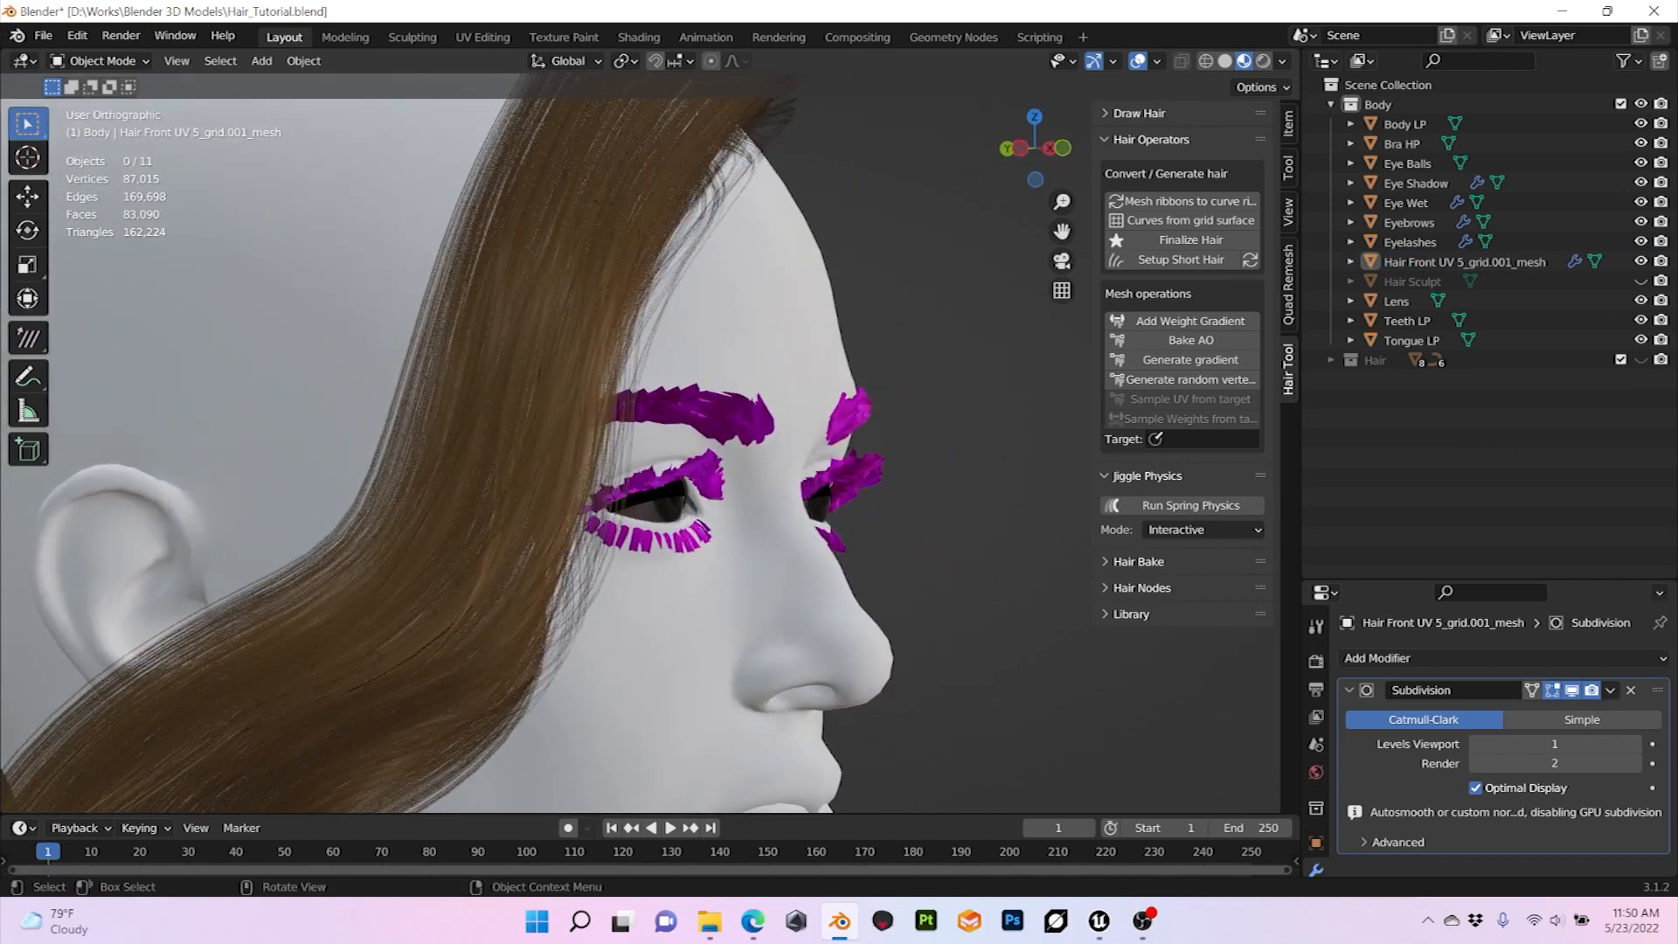
{"action": "scroll", "coordinate": [330, 356], "scroll_direction": "down", "scroll_amount": 7}
{"action": "middle_click_drag", "start_coordinate": [450, 352], "coordinate": [261, 350]}
{"action": "middle_click_drag", "start_coordinate": [647, 420], "coordinate": [472, 417]}
{"action": "scroll", "coordinate": [446, 420], "scroll_direction": "up", "scroll_amount": 3}
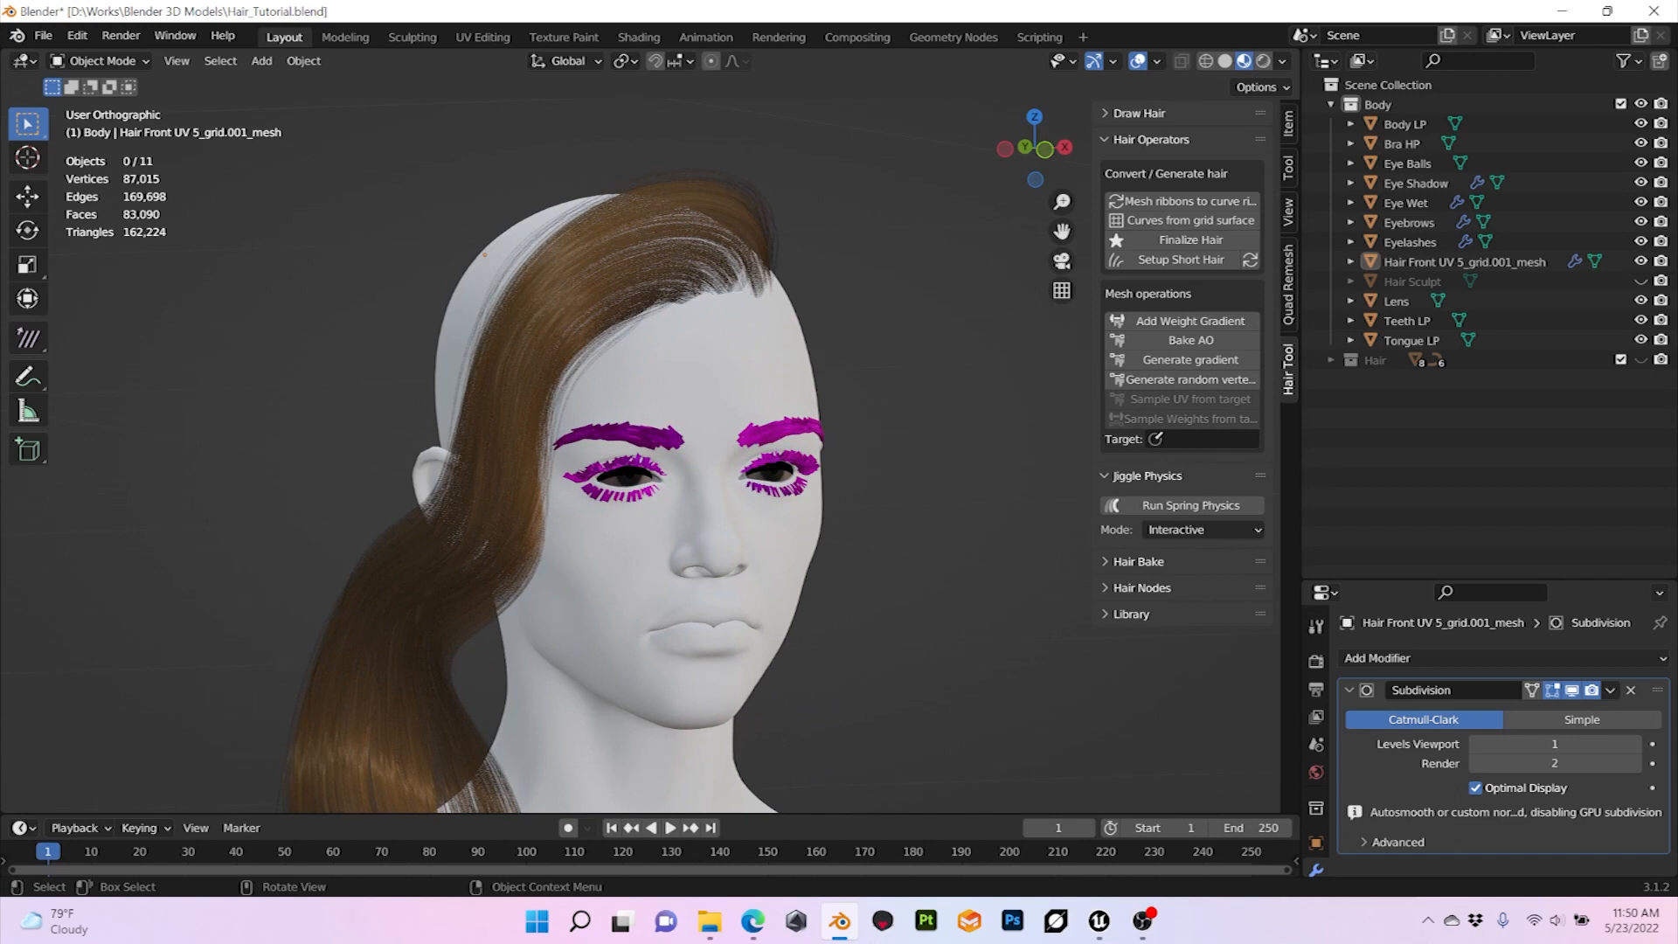
{"action": "scroll", "coordinate": [651, 450], "scroll_direction": "down", "scroll_amount": 2}
{"action": "scroll", "coordinate": [650, 450], "scroll_direction": "up", "scroll_amount": 1}
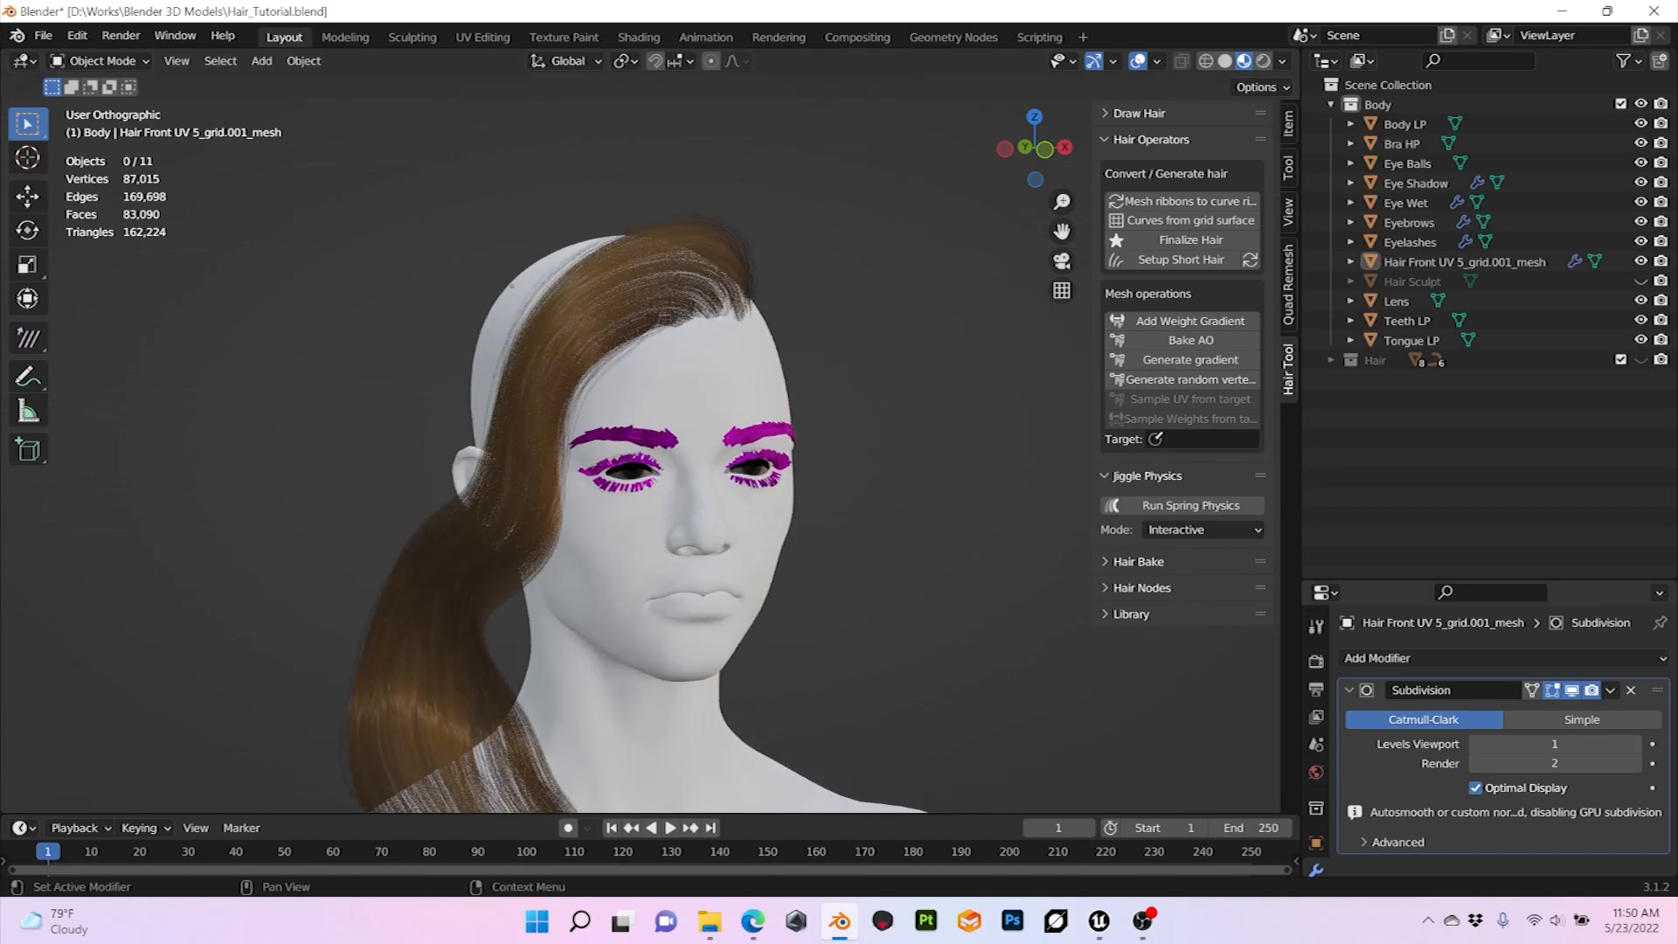
{"action": "left_click", "coordinate": [1631, 690]}
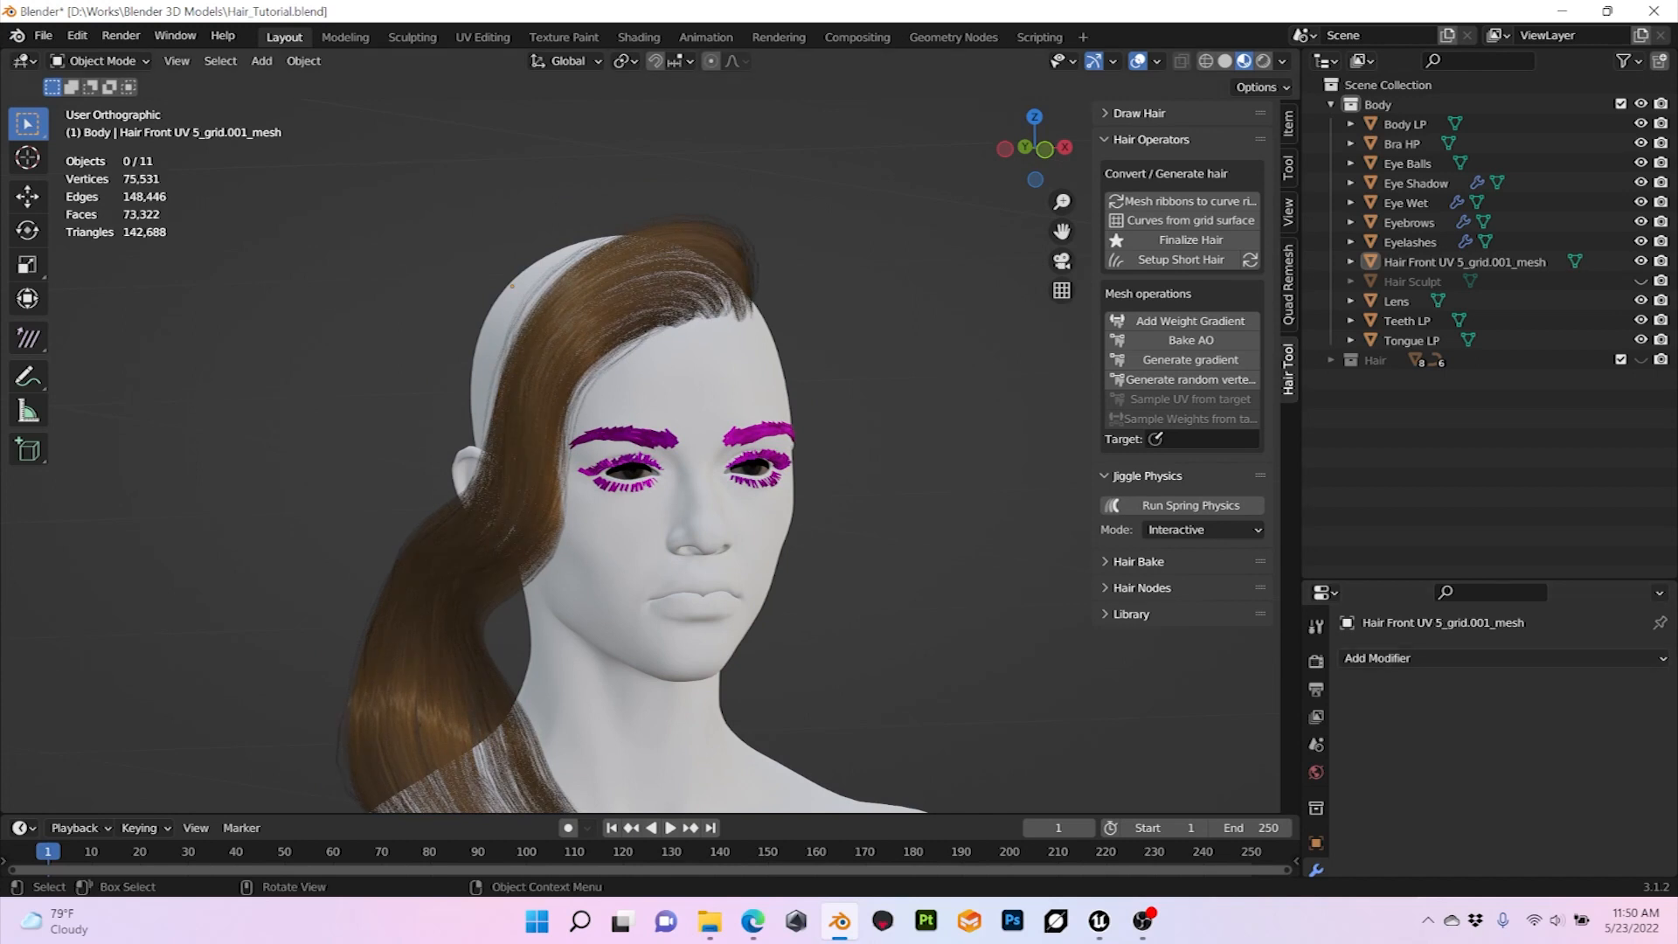
Step: Add a Decimate modifier to the finalized front hair mesh
{"action": "left_click", "coordinate": [652, 271]}
{"action": "left_click", "coordinate": [1416, 658]}
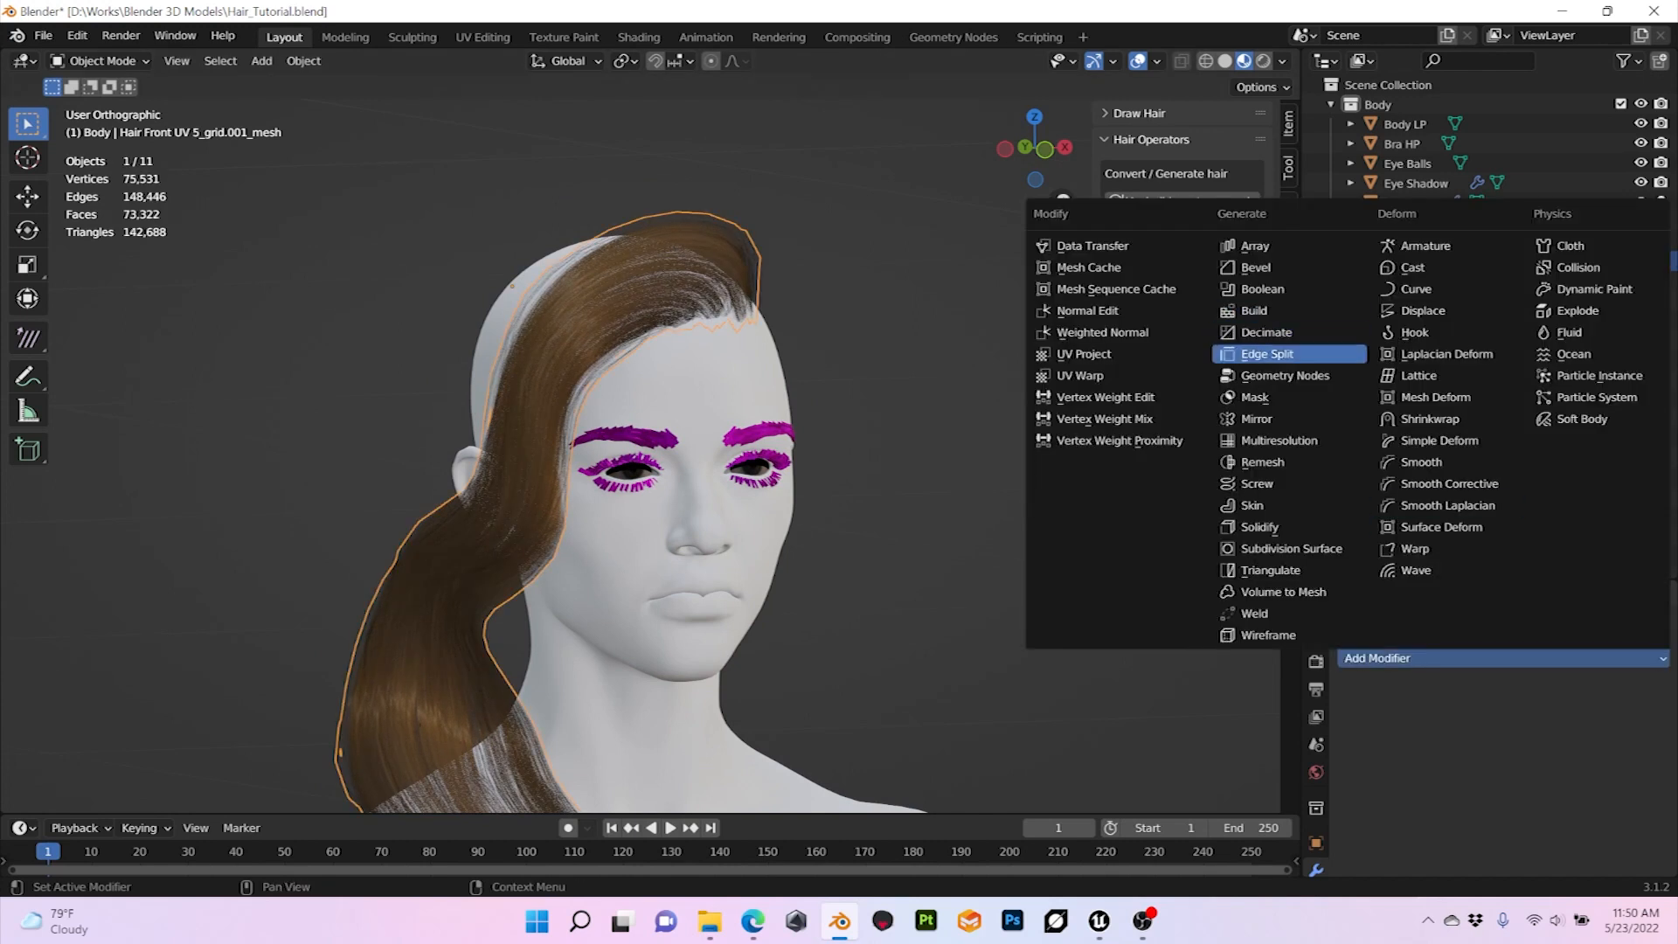
{"action": "left_click", "coordinate": [1250, 333]}
{"action": "scroll", "coordinate": [641, 431], "scroll_direction": "up", "scroll_amount": 2}
{"action": "mouse_move", "coordinate": [655, 437]}
{"action": "middle_mouse_down"}
{"action": "mouse_move", "coordinate": [594, 437]}
{"action": "mouse_move", "coordinate": [677, 437]}
{"action": "middle_mouse_up"}
{"action": "scroll", "coordinate": [629, 437], "scroll_direction": "down", "scroll_amount": 2}
{"action": "scroll", "coordinate": [628, 437], "scroll_direction": "up", "scroll_amount": 2}
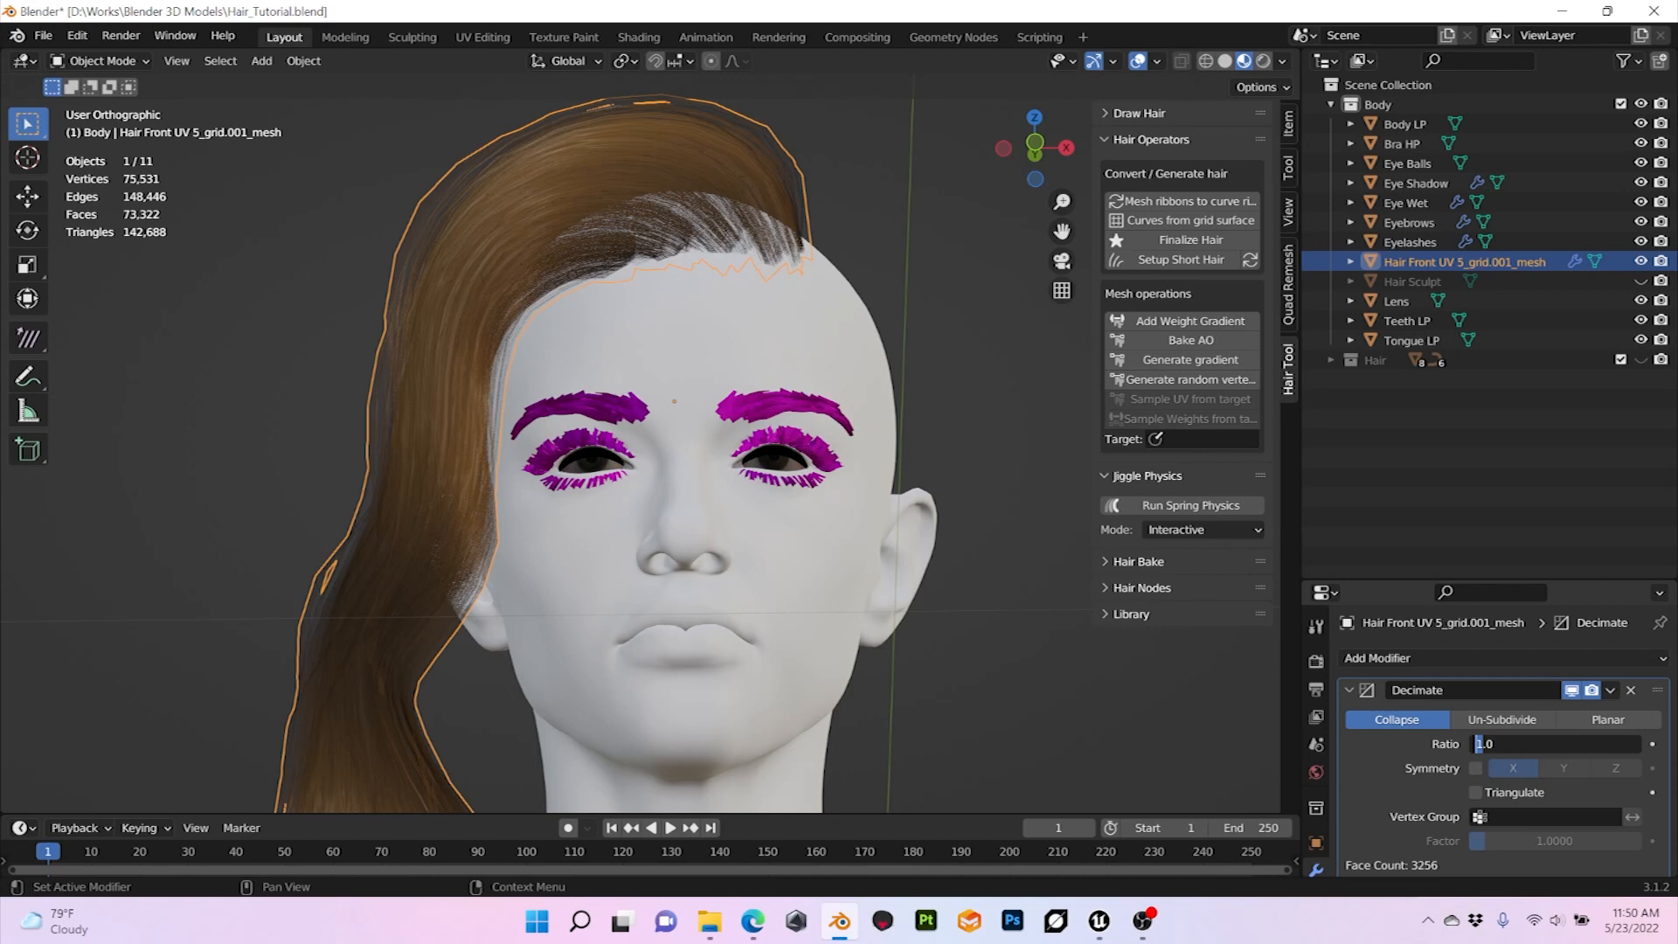
Step: Try a Decimate ratio of 0.1 on the front hair mesh
{"action": "type", "text": "0.1"}
{"action": "key", "text": "Return"}
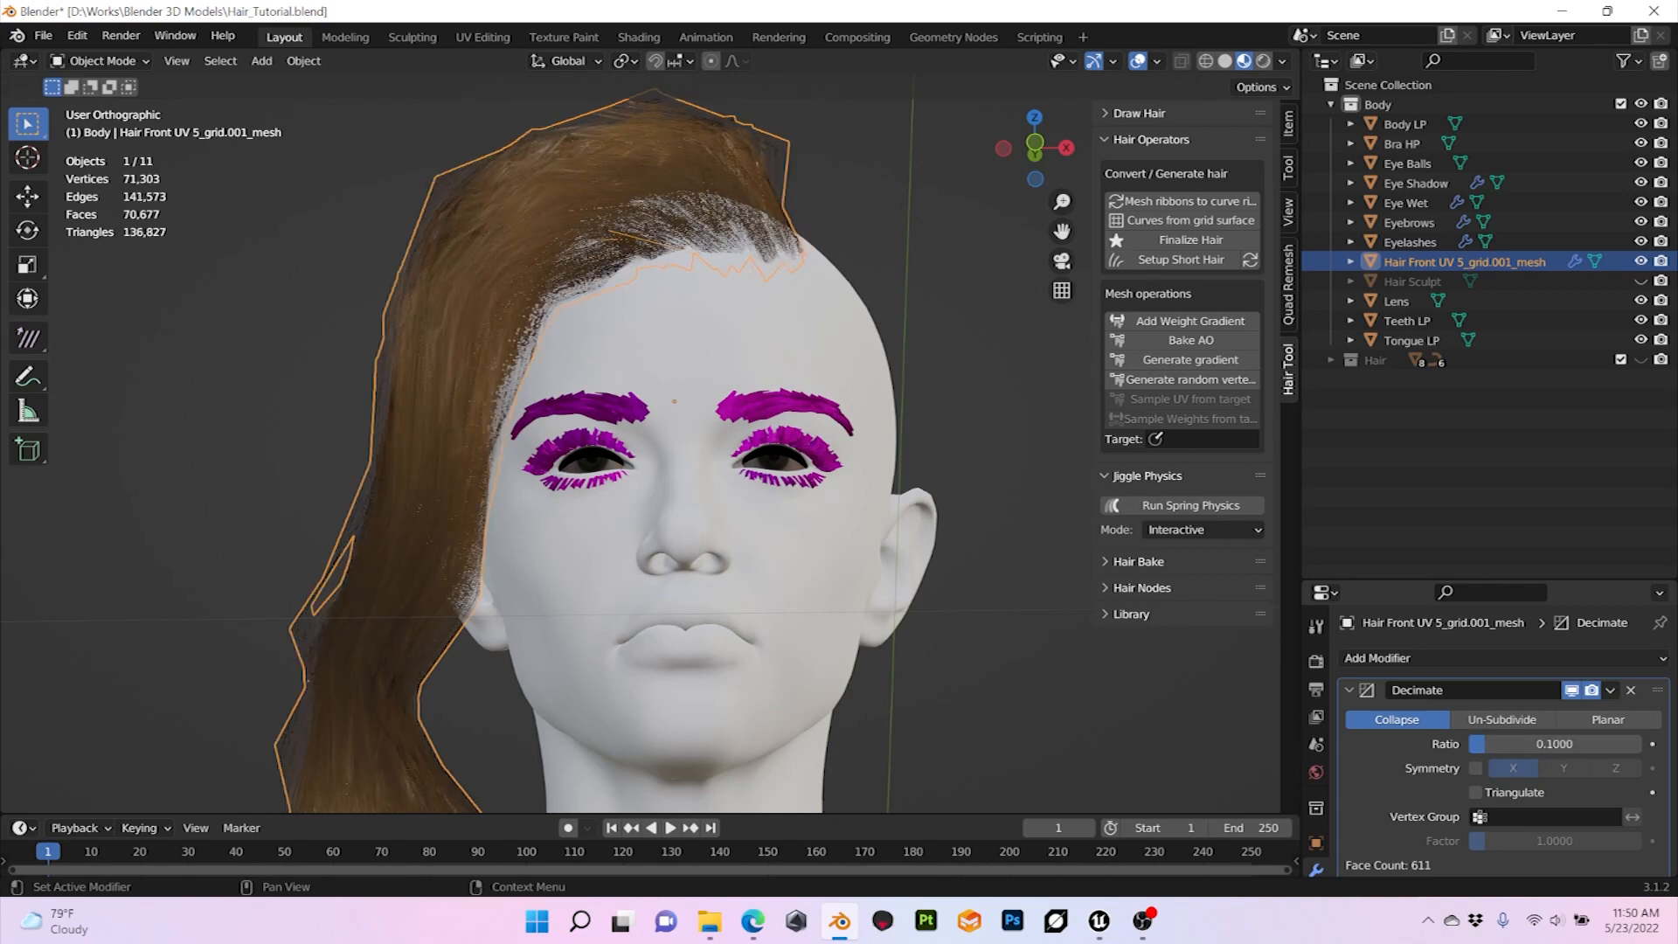
{"action": "mouse_move", "coordinate": [699, 438]}
{"action": "middle_mouse_down"}
{"action": "mouse_move", "coordinate": [702, 497]}
{"action": "mouse_move", "coordinate": [700, 456]}
{"action": "middle_mouse_up"}
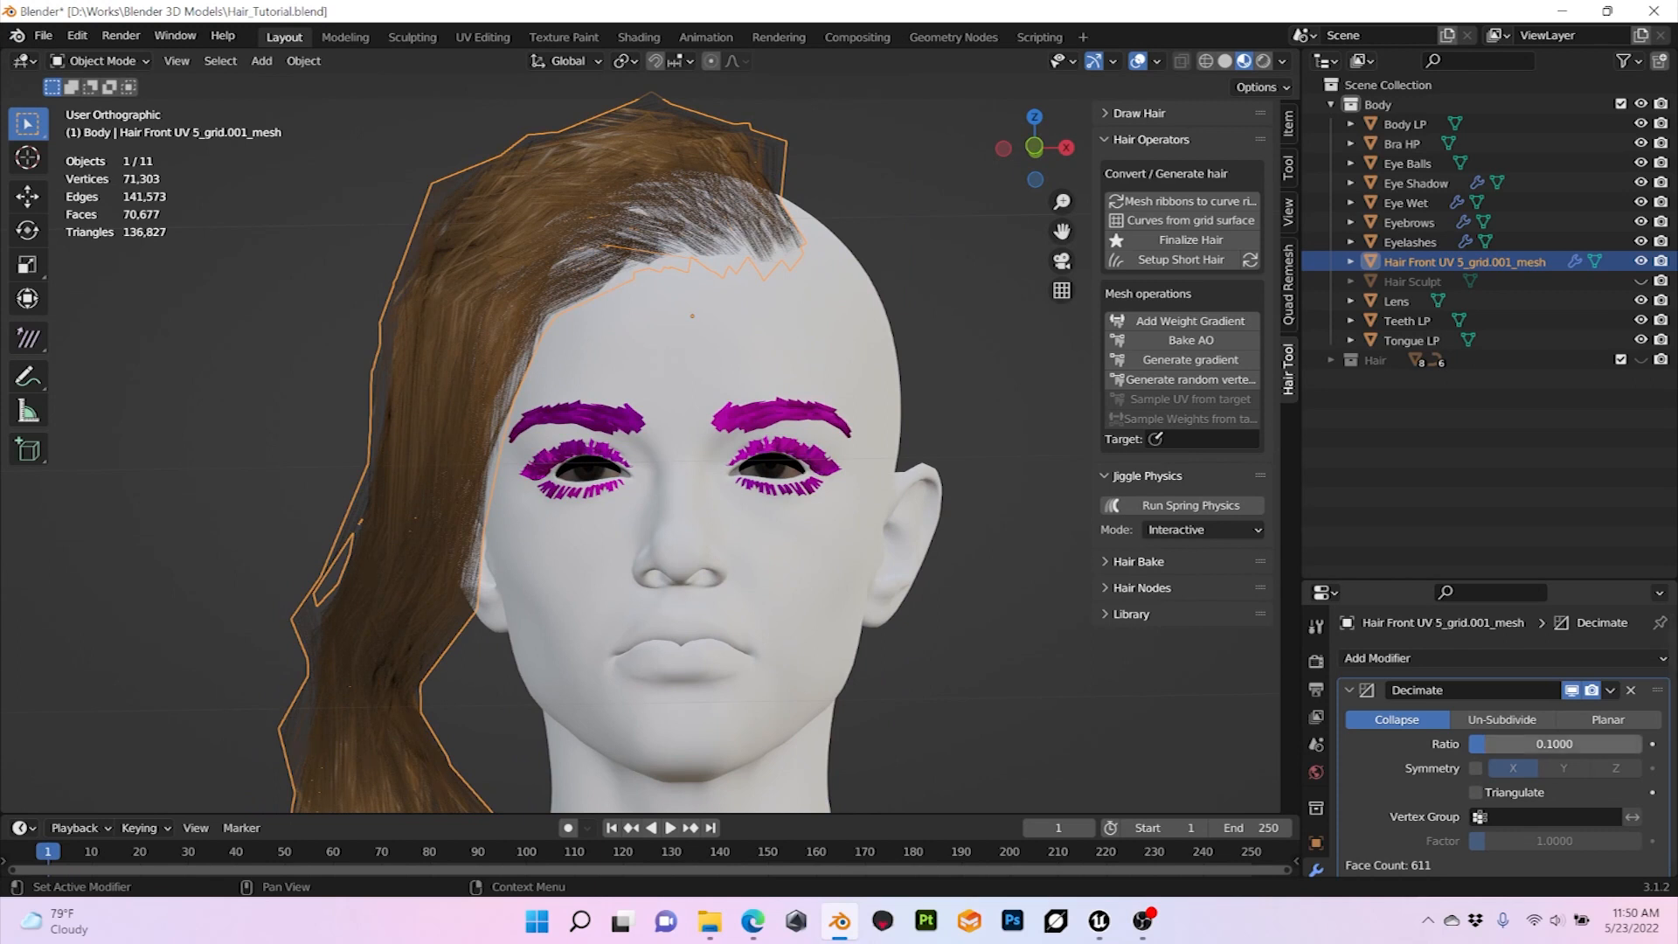
Step: Set the Decimate ratio of the front hair mesh to 0.5 and deselect the mesh to inspect it
{"action": "type", "text": "0.5"}
{"action": "key", "text": "Return"}
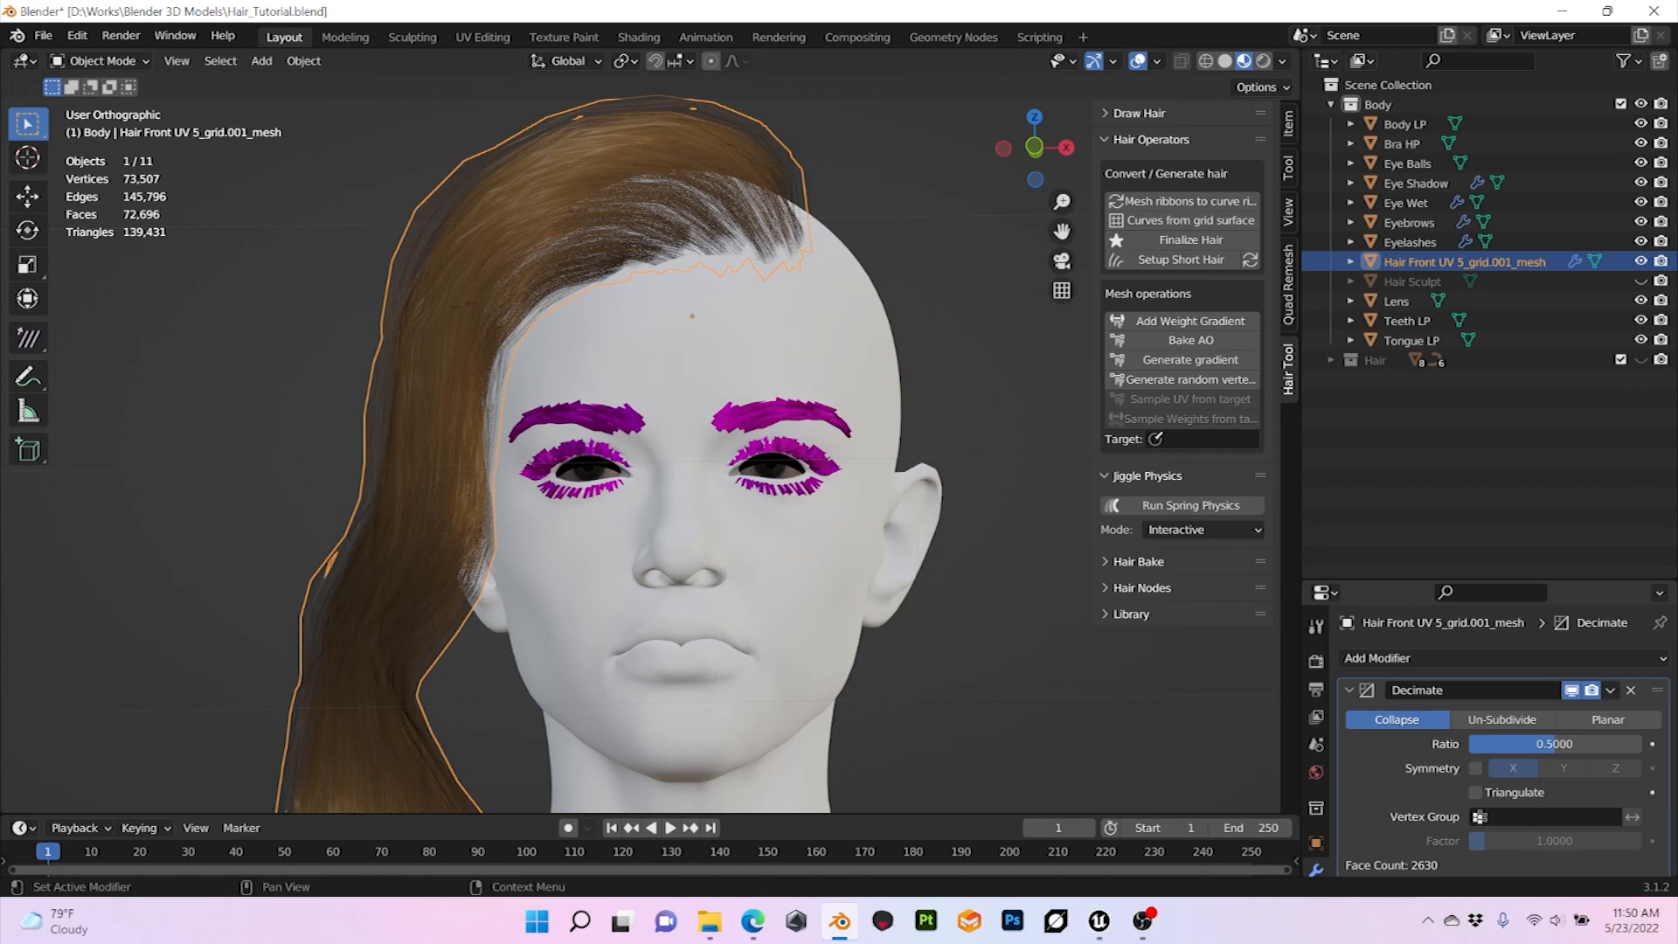
{"action": "mouse_move", "coordinate": [699, 454]}
{"action": "middle_mouse_down"}
{"action": "mouse_move", "coordinate": [762, 465]}
{"action": "mouse_move", "coordinate": [673, 460]}
{"action": "mouse_move", "coordinate": [763, 463]}
{"action": "mouse_move", "coordinate": [731, 464]}
{"action": "middle_mouse_up"}
{"action": "scroll", "coordinate": [702, 458], "scroll_direction": "down", "scroll_amount": 2}
{"action": "scroll", "coordinate": [682, 454], "scroll_direction": "down", "scroll_amount": 2}
{"action": "key", "text": "alt+a"}
{"action": "scroll", "coordinate": [681, 455], "scroll_direction": "up", "scroll_amount": 1}
{"action": "scroll", "coordinate": [679, 462], "scroll_direction": "down", "scroll_amount": 4}
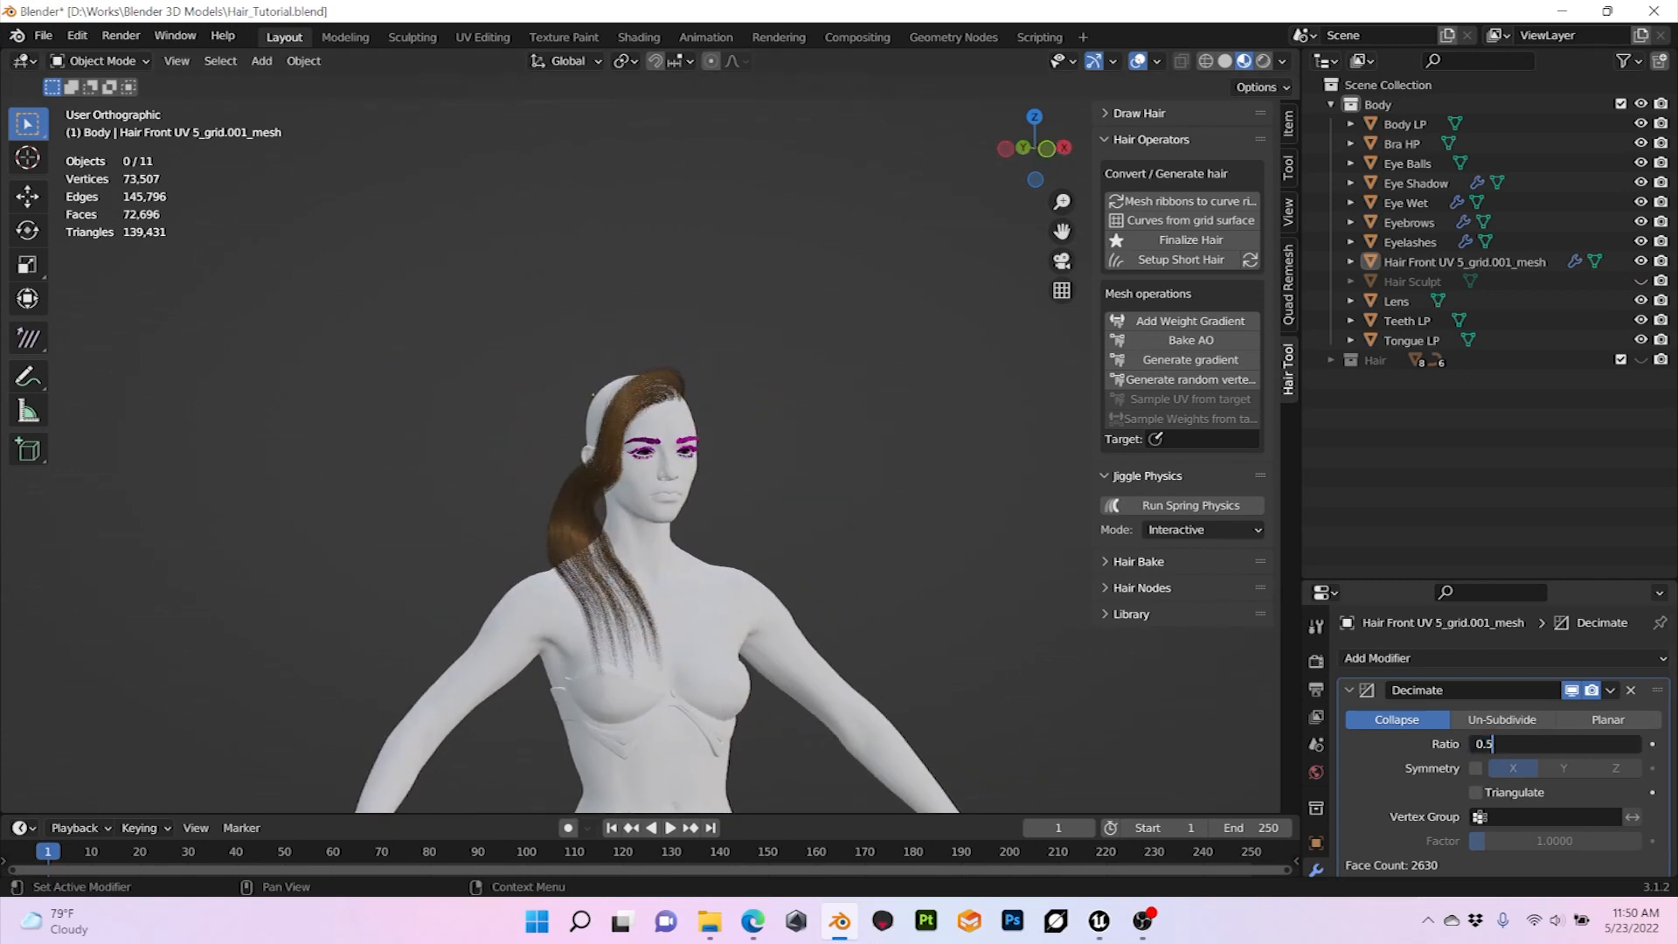
Step: Adjust the Decimate ratio of the front hair mesh once more
{"action": "type", "text": "2"}
{"action": "key", "text": "Return"}
{"action": "middle_click_drag", "start_coordinate": [856, 472], "coordinate": [804, 477]}
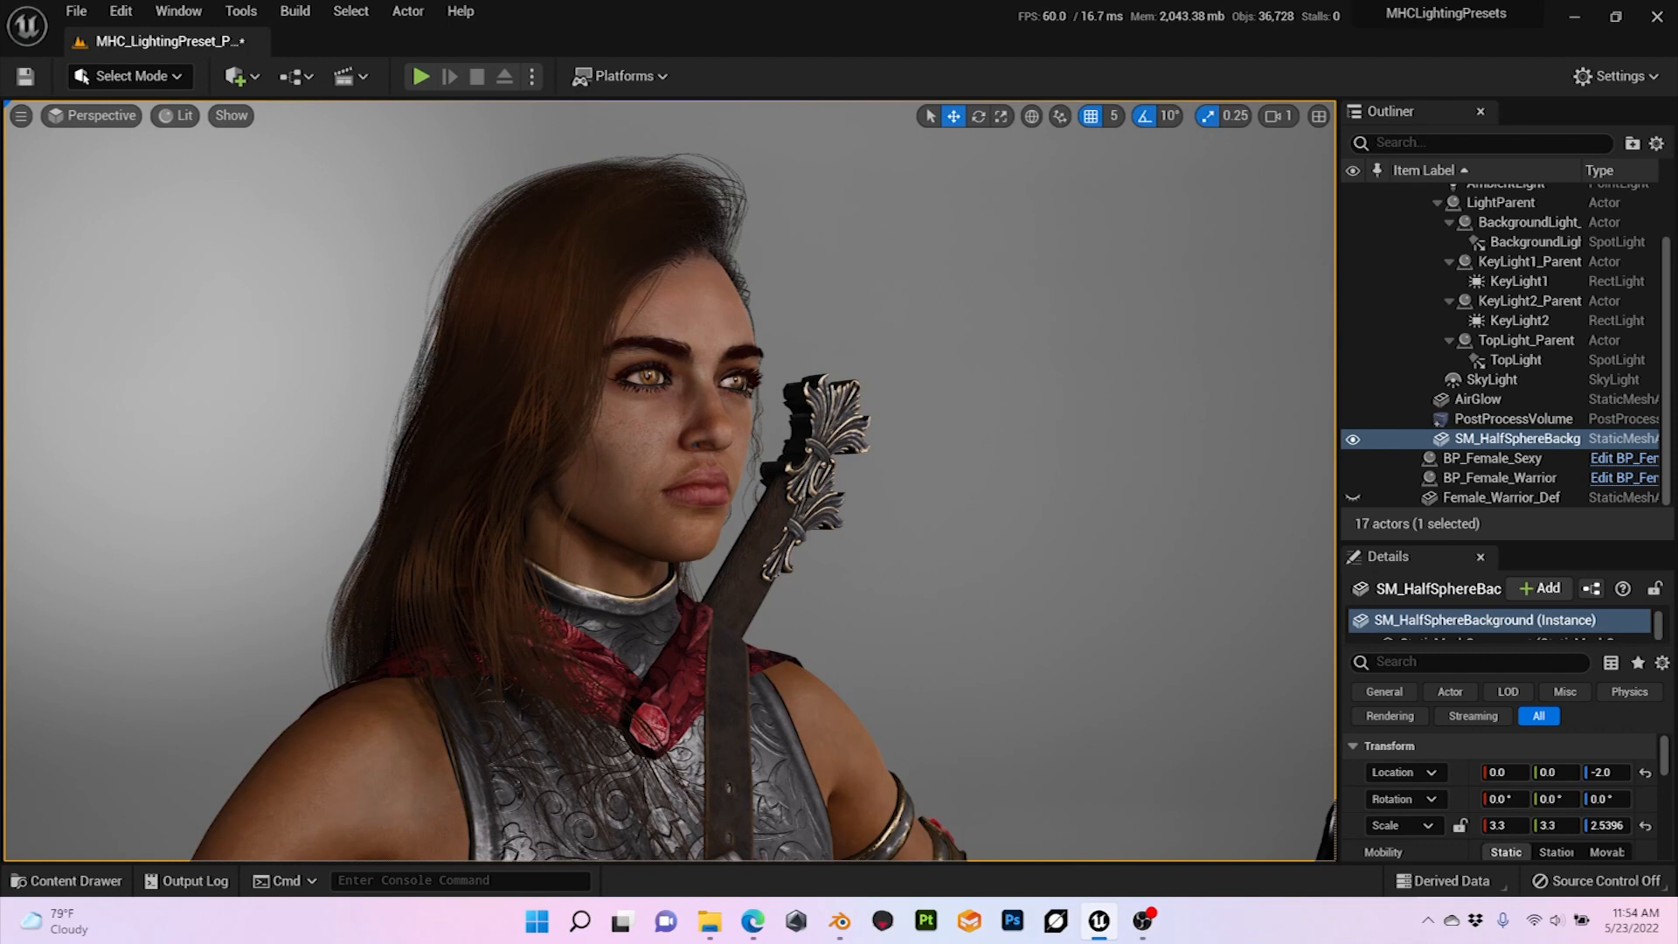
Step: Switch to Unreal Engine and deselect the SM_HalfSphereBackground actor in the level
{"action": "key", "text": "Escape"}
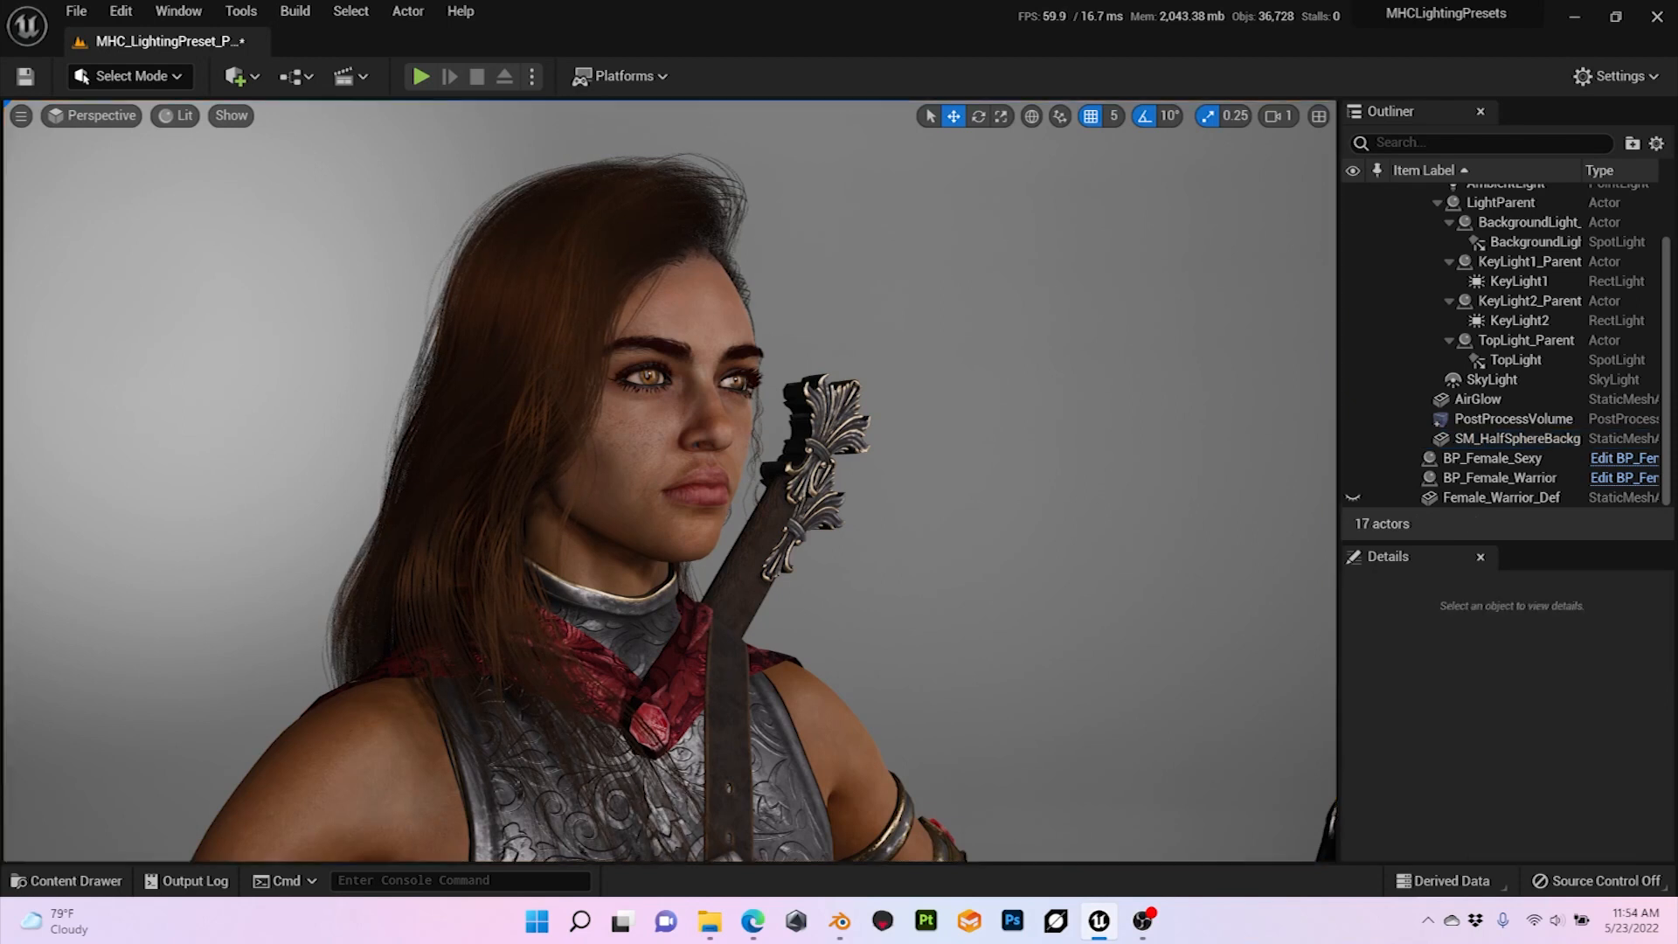